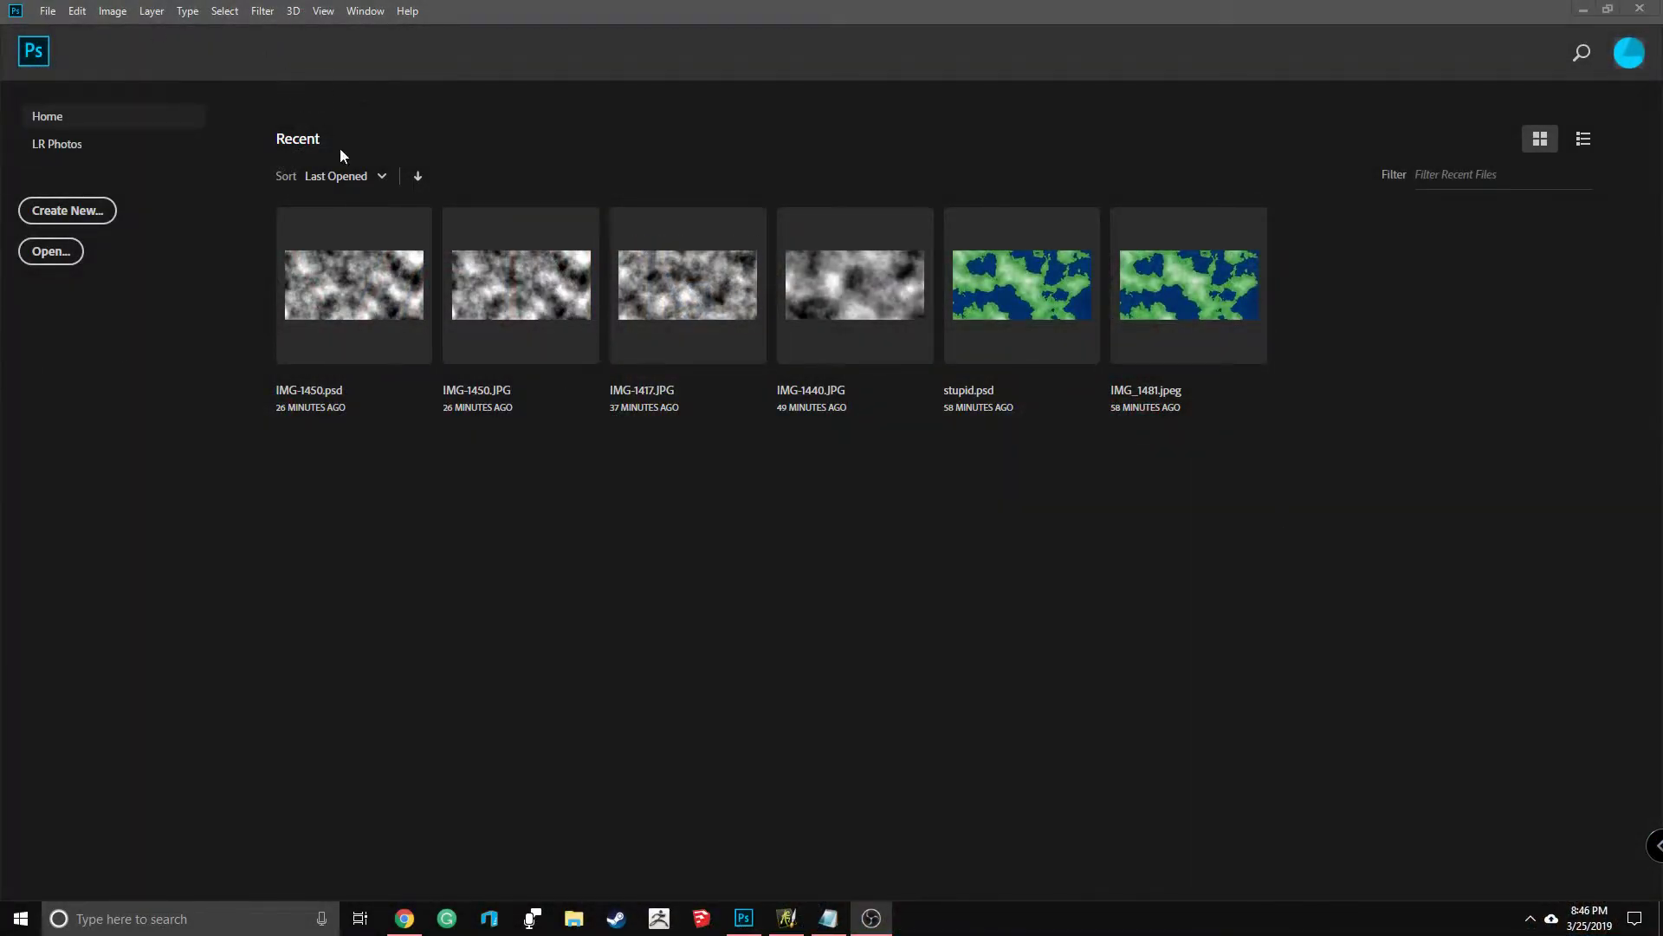
# Step: Create a new document 5 inches wide by 5 inches high at 450 pixels/inch with a white background
pyautogui.click(557, 463)
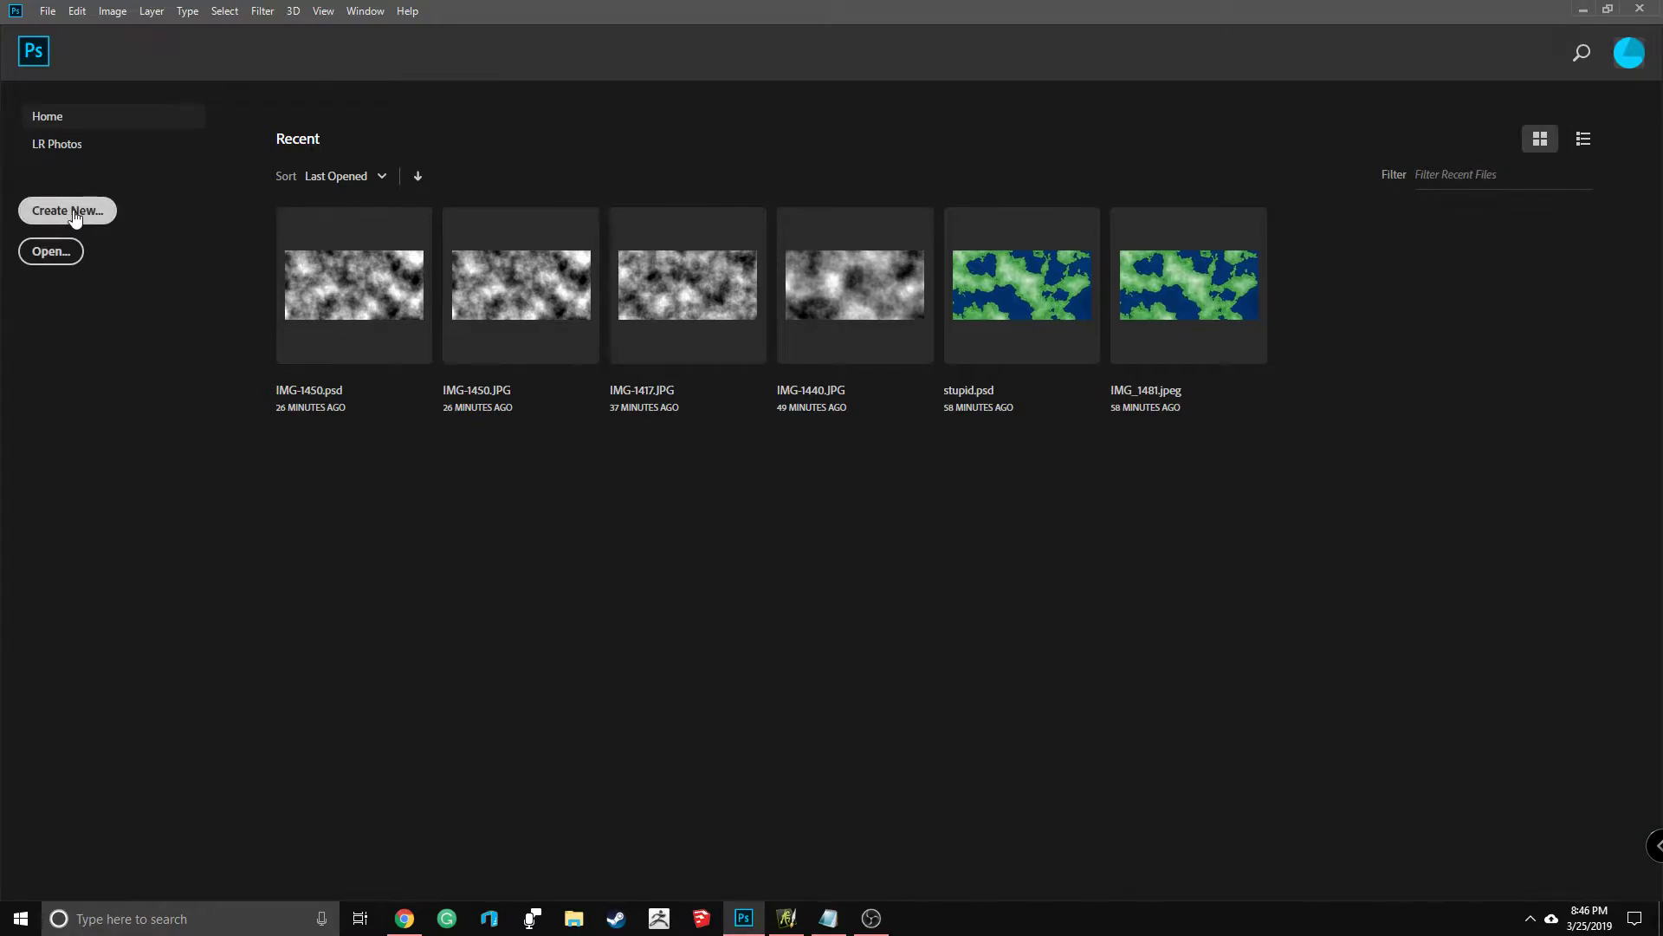
pyautogui.hotkey('ctrl', 'n')
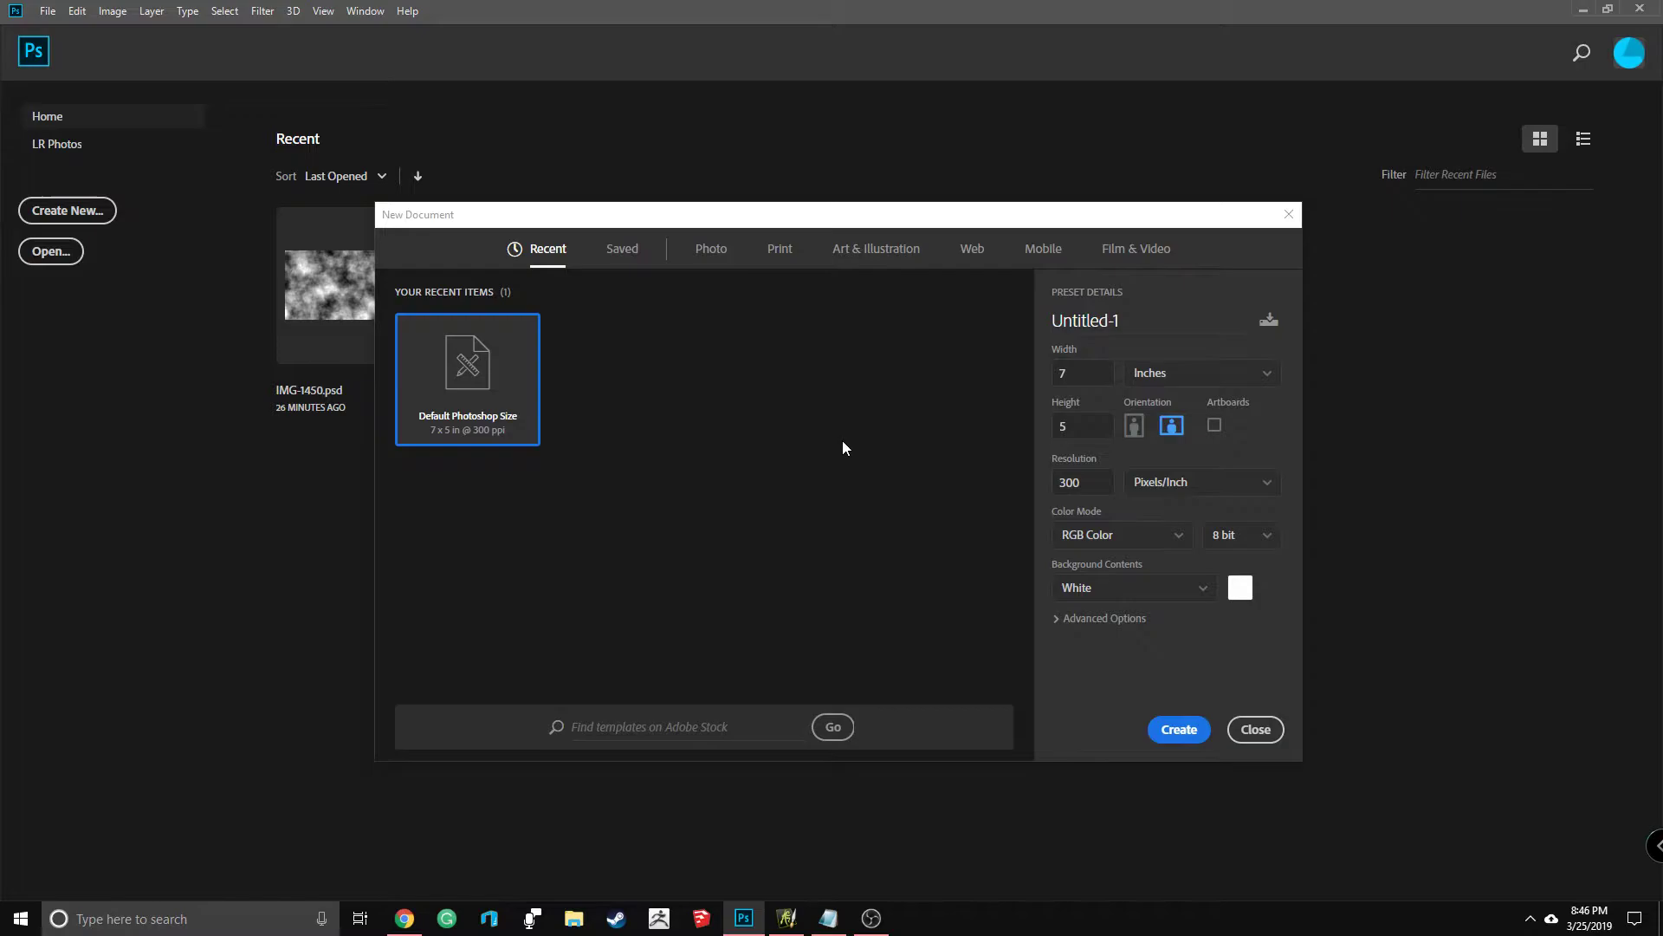
pyautogui.click(1083, 372)
pyautogui.write('5')
pyautogui.press('Tab')
pyautogui.click(1114, 484)
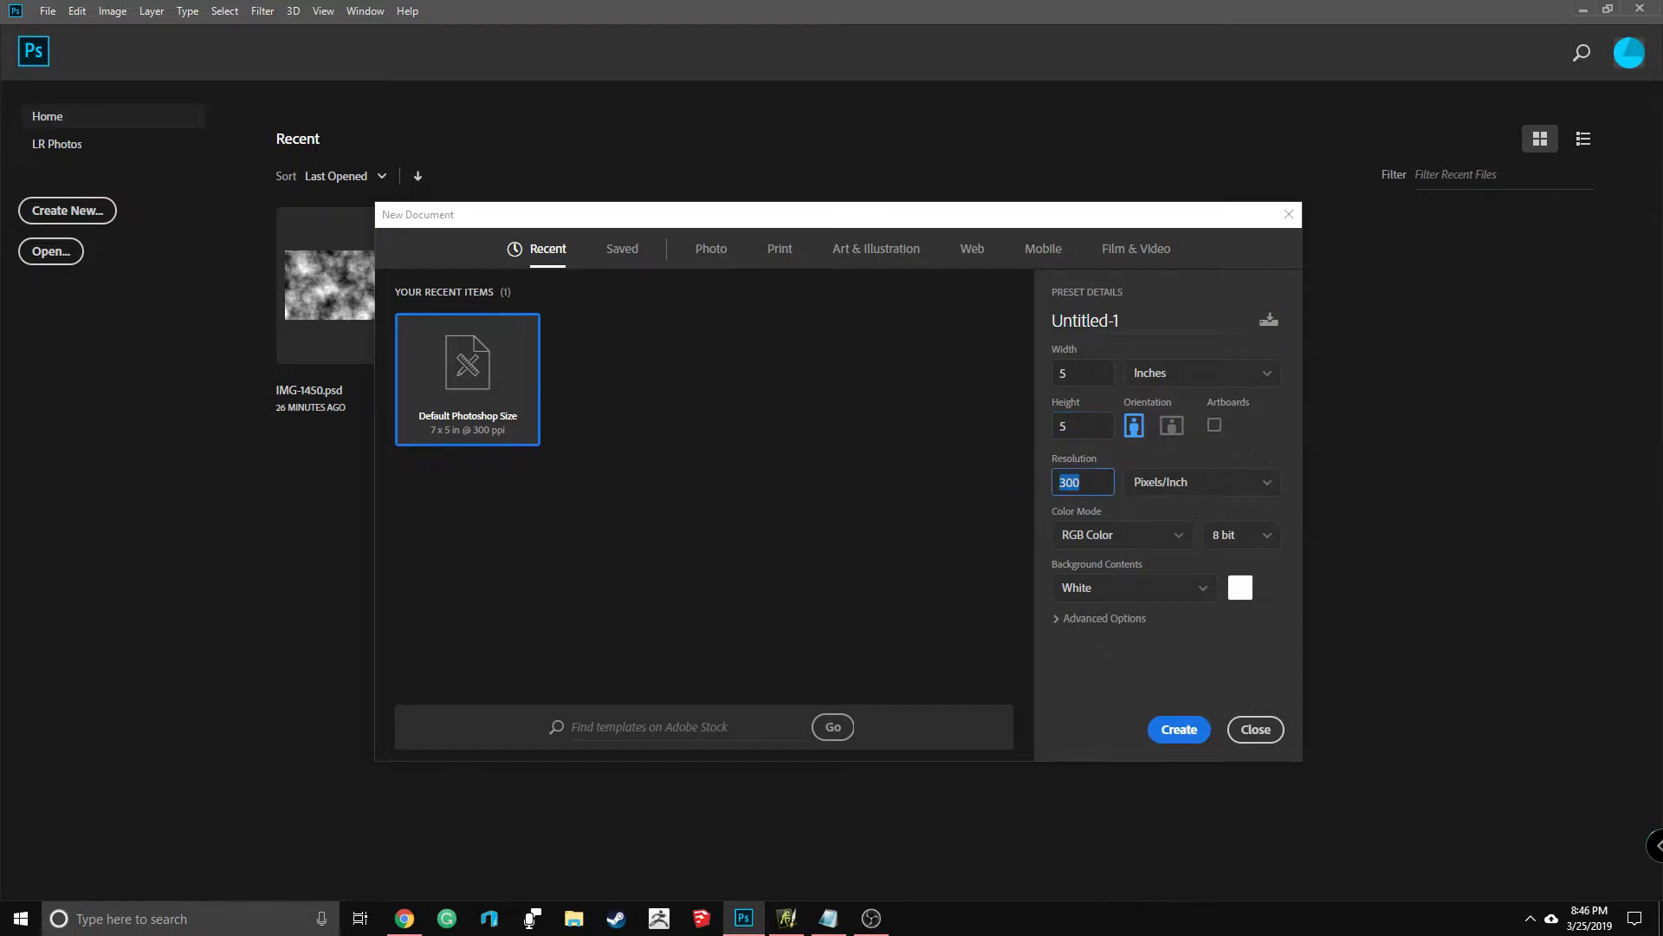
pyautogui.write('450')
pyautogui.click(1176, 683)
pyautogui.click(1180, 730)
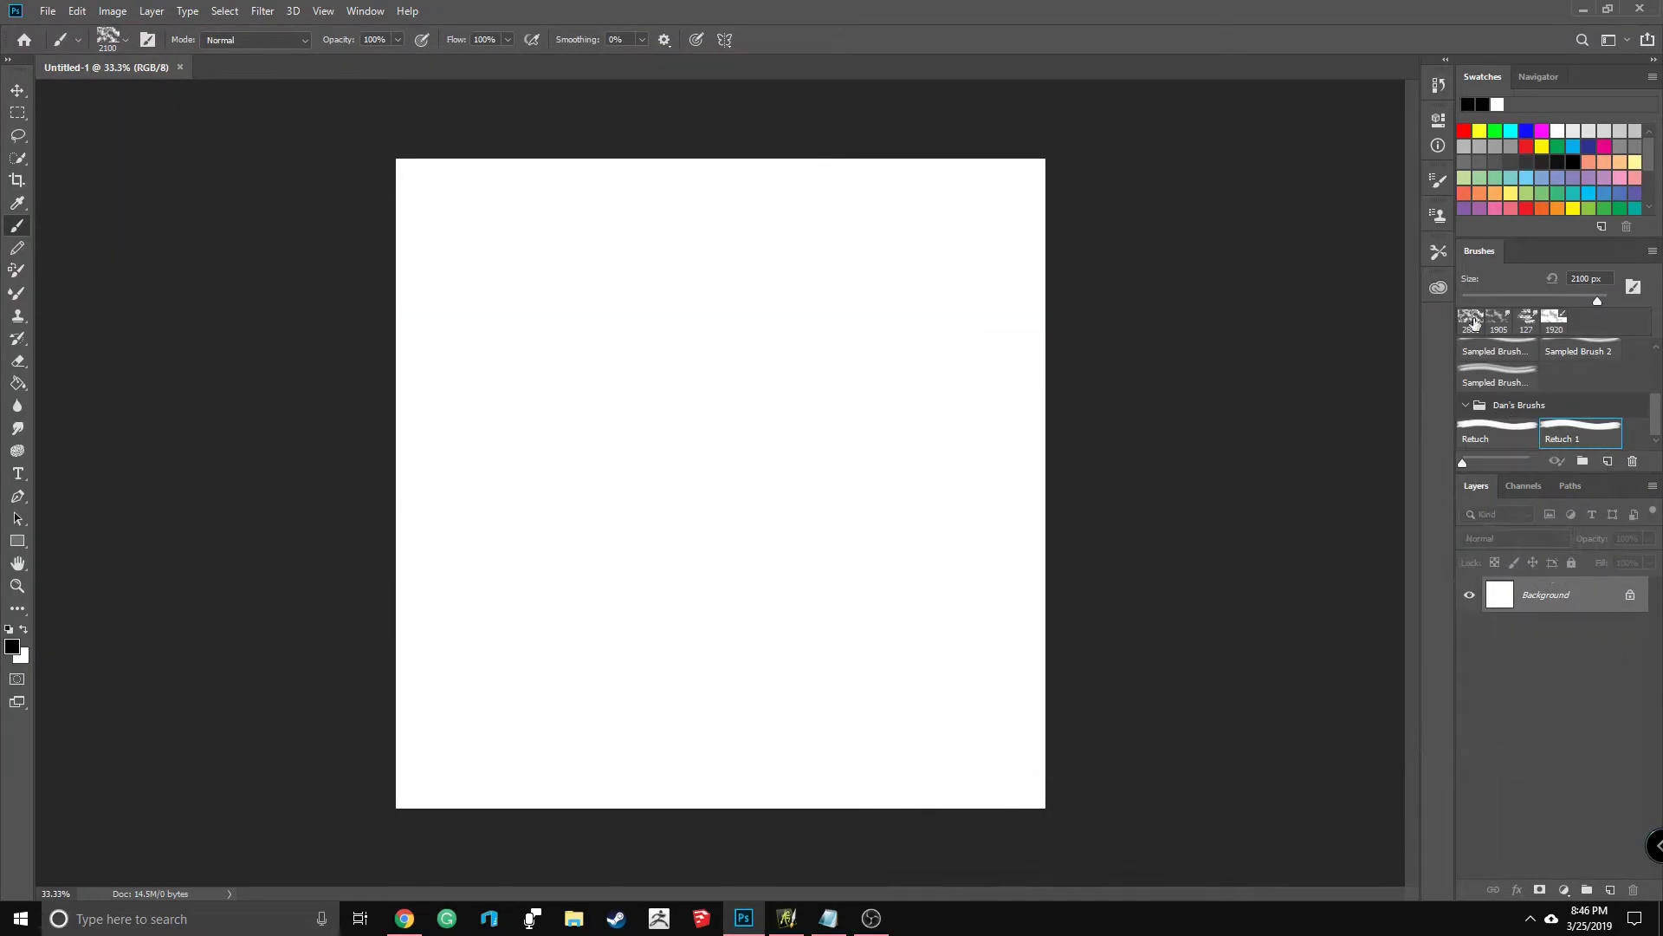
pyautogui.click(78, 40)
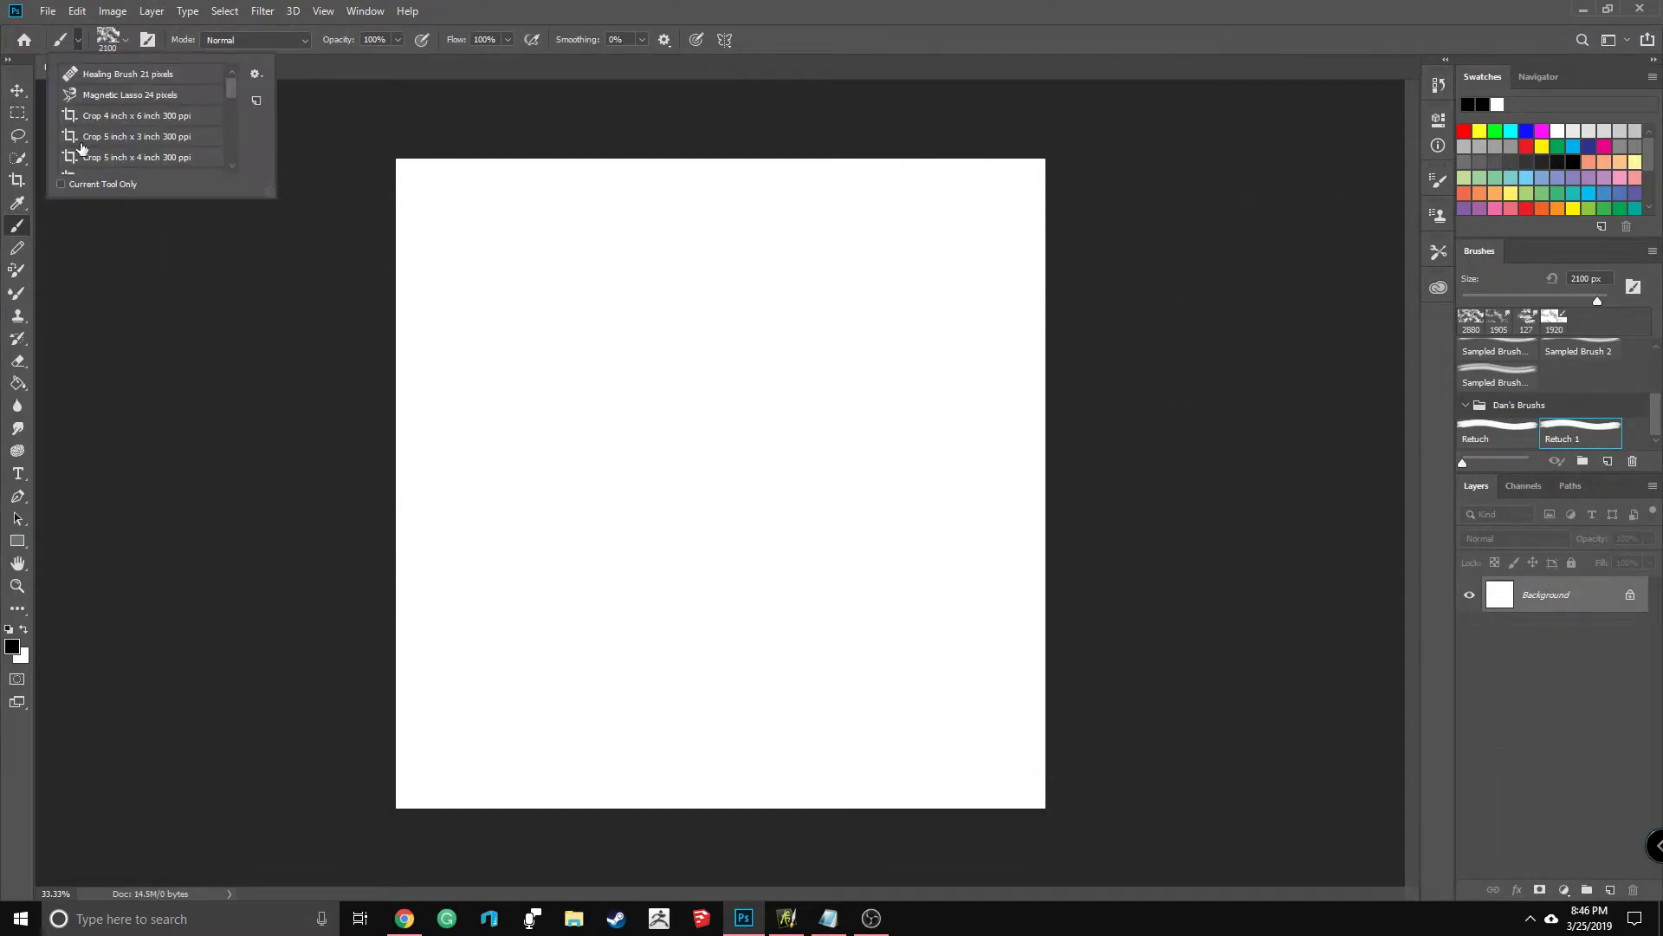
pyautogui.click(61, 40)
pyautogui.click(76, 40)
pyautogui.click(66, 41)
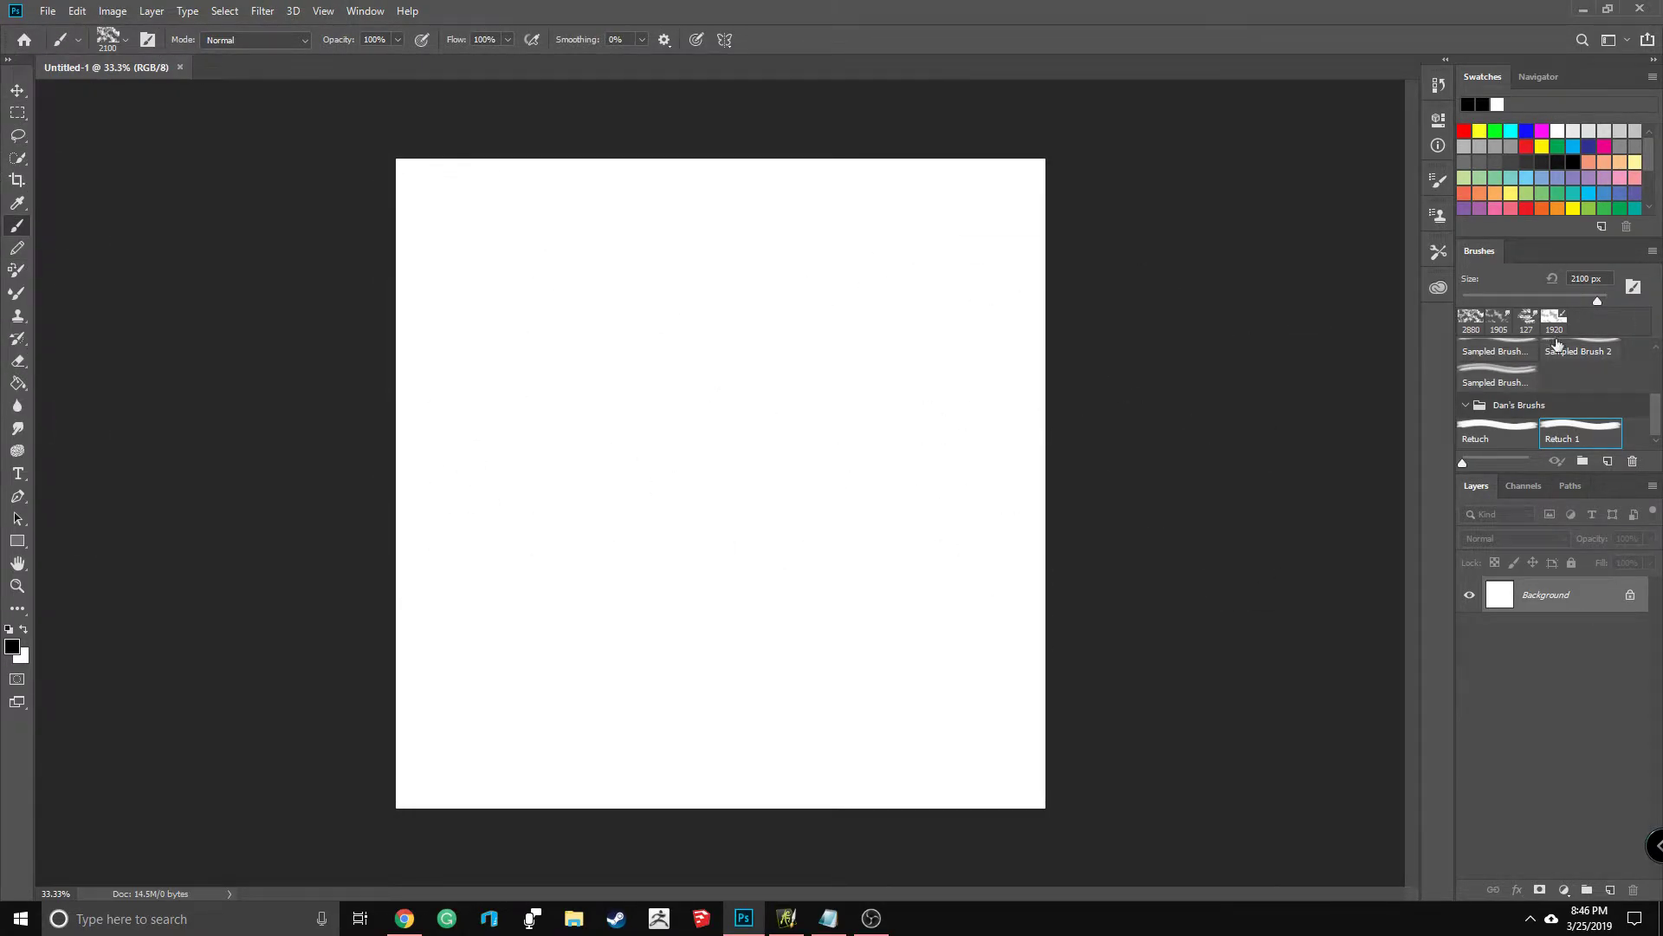
# Step: Choose the first KYLE Ultimate brush from the Dry Media Brushes group
pyautogui.scroll(3, 1594, 370)
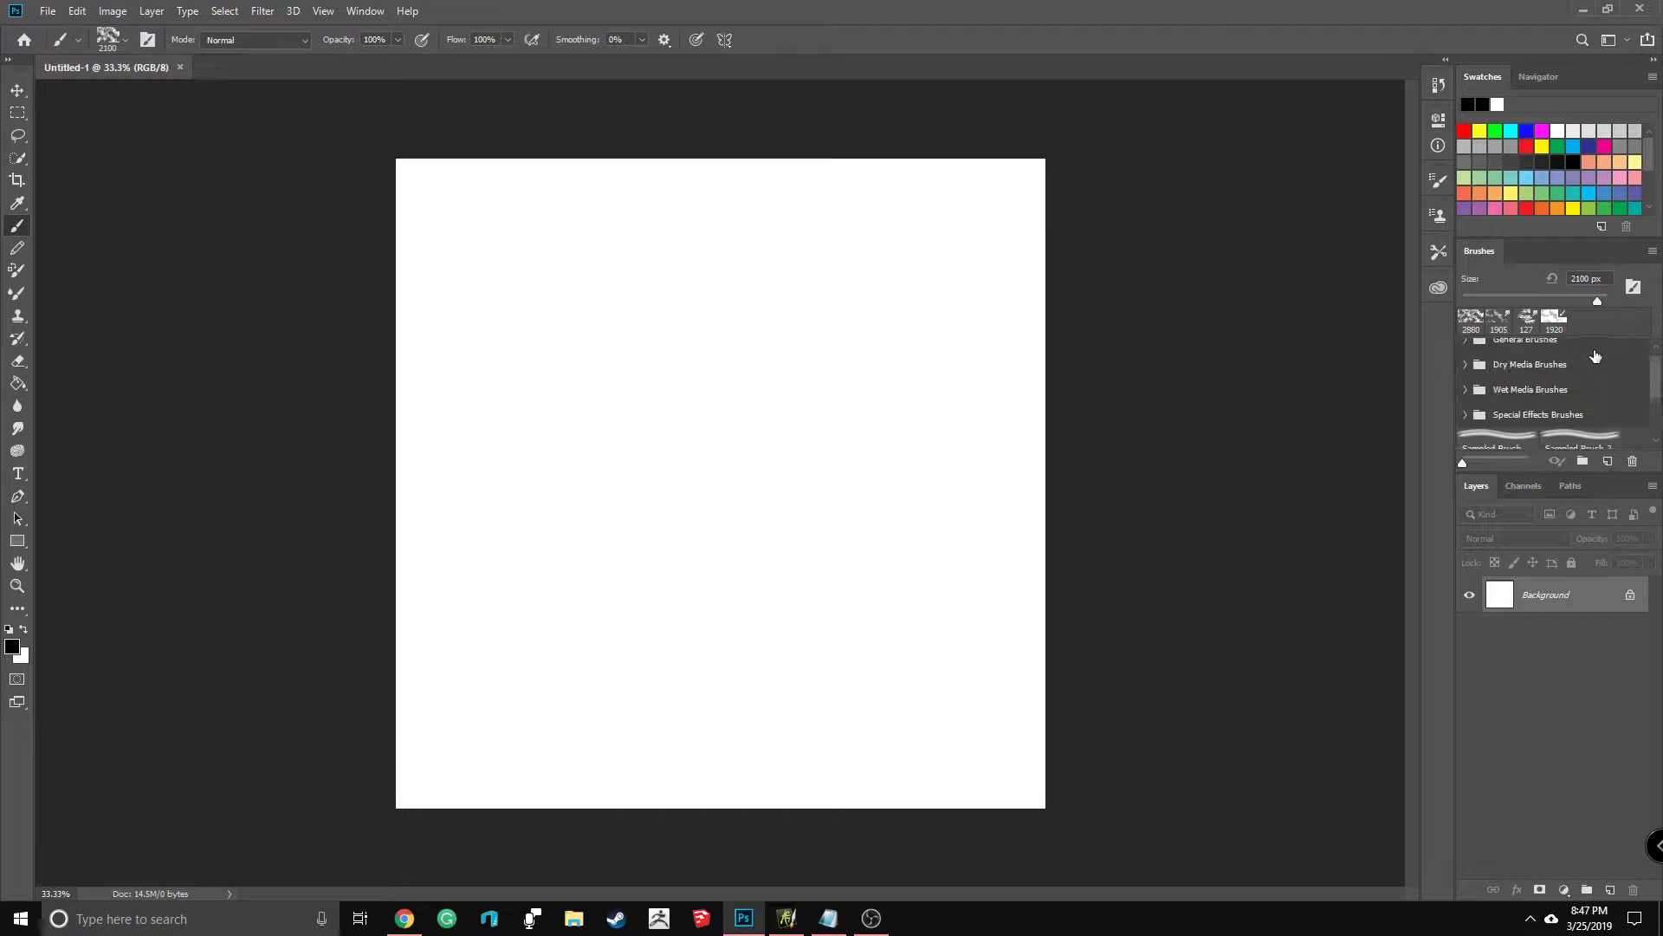
pyautogui.click(1472, 365)
pyautogui.click(1515, 389)
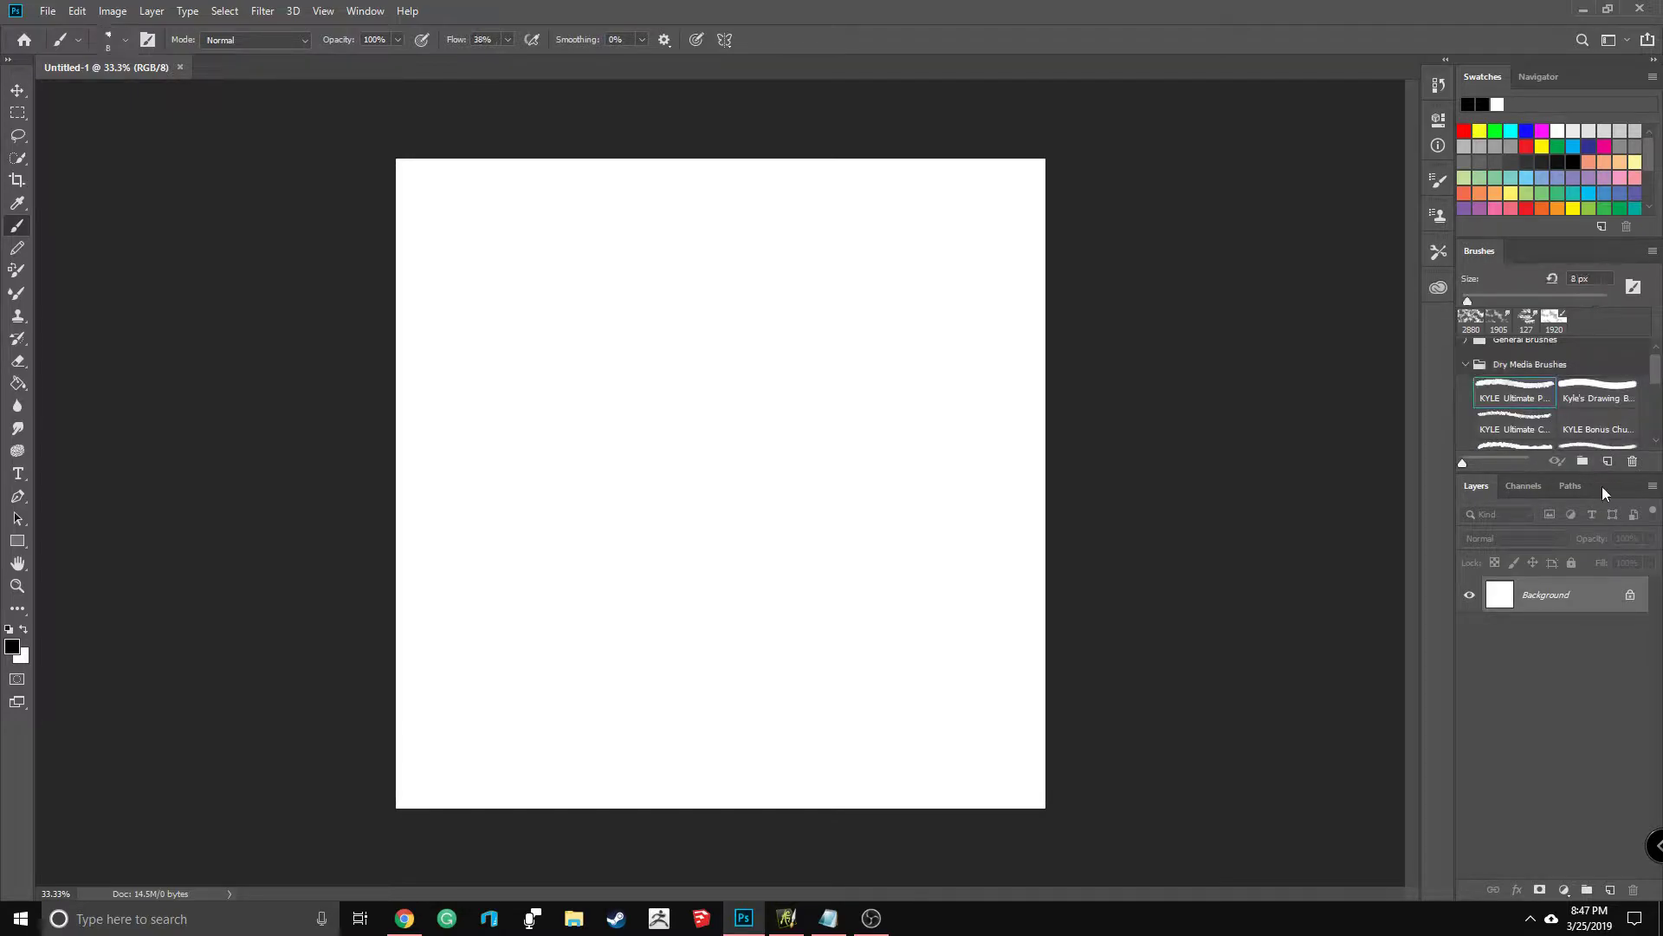
# Step: Unlock the background, add an empty layer and delete the white layer so the canvas is transparent
pyautogui.click(1631, 595)
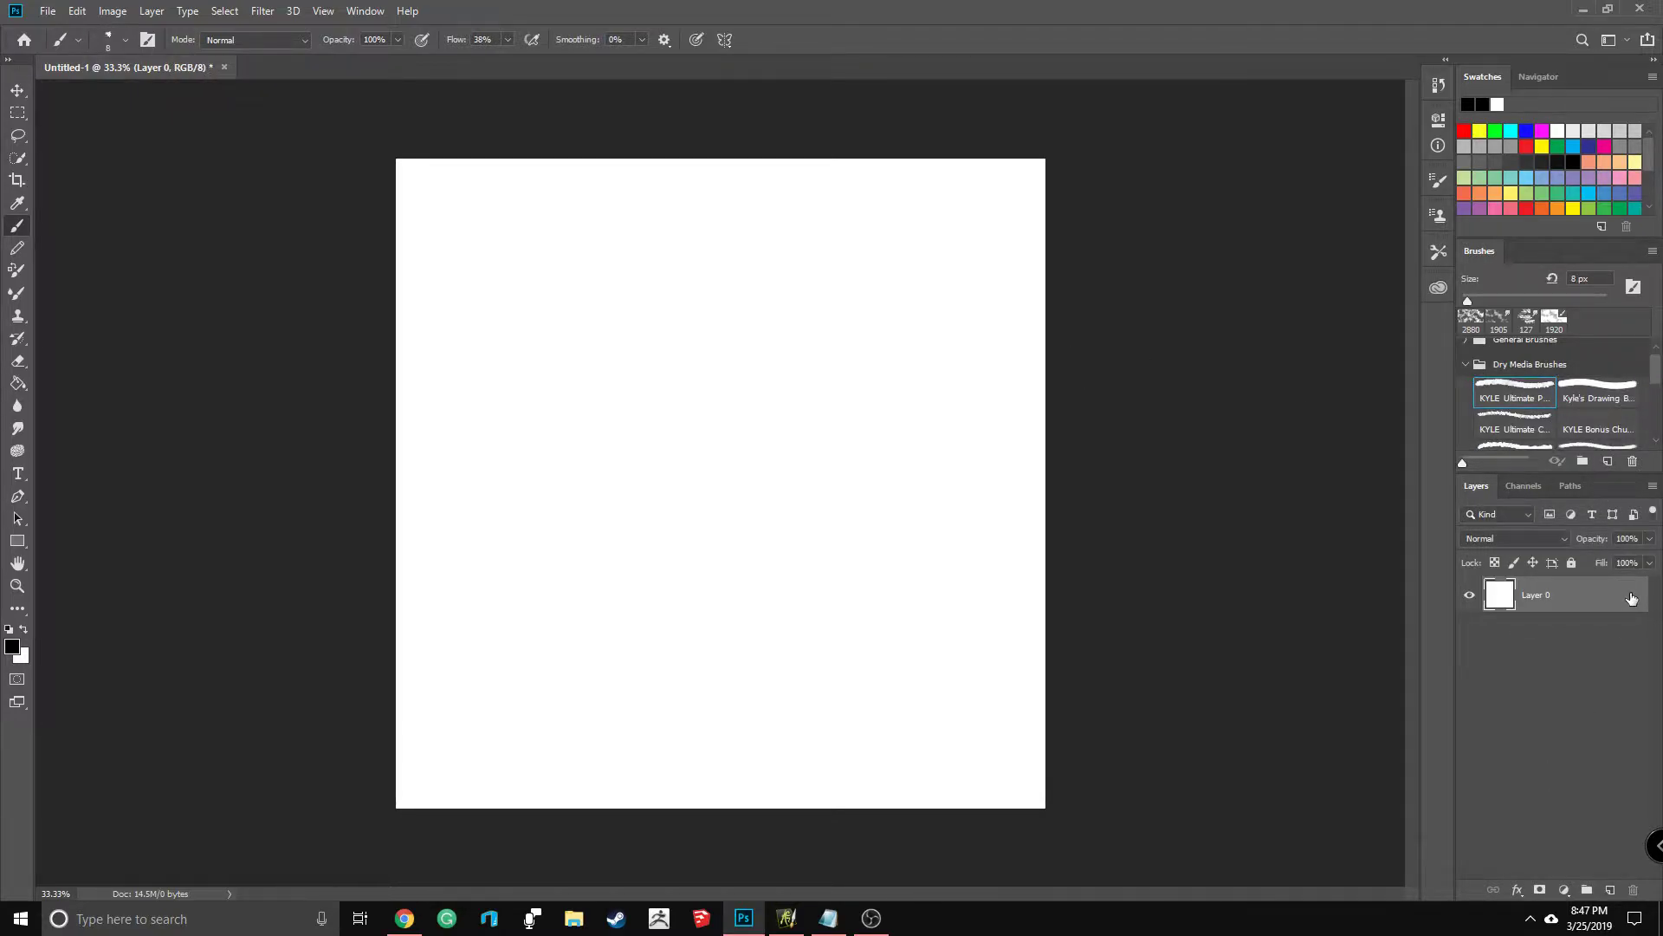
pyautogui.click(1610, 890)
pyautogui.click(1565, 635)
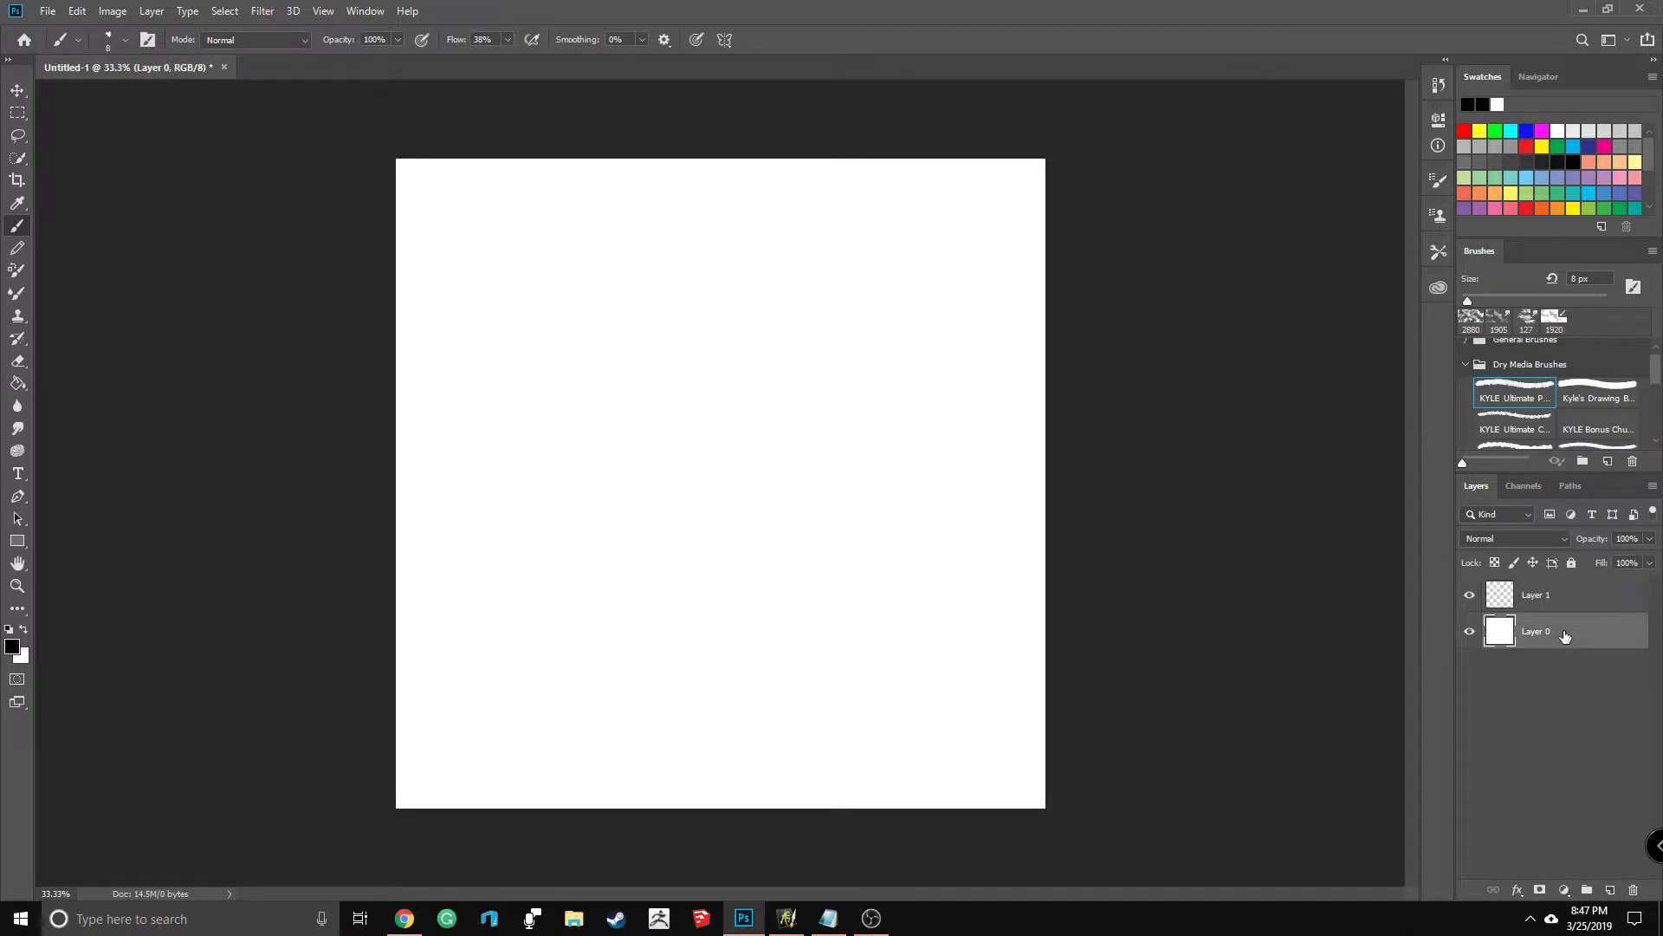
pyautogui.press('Delete')
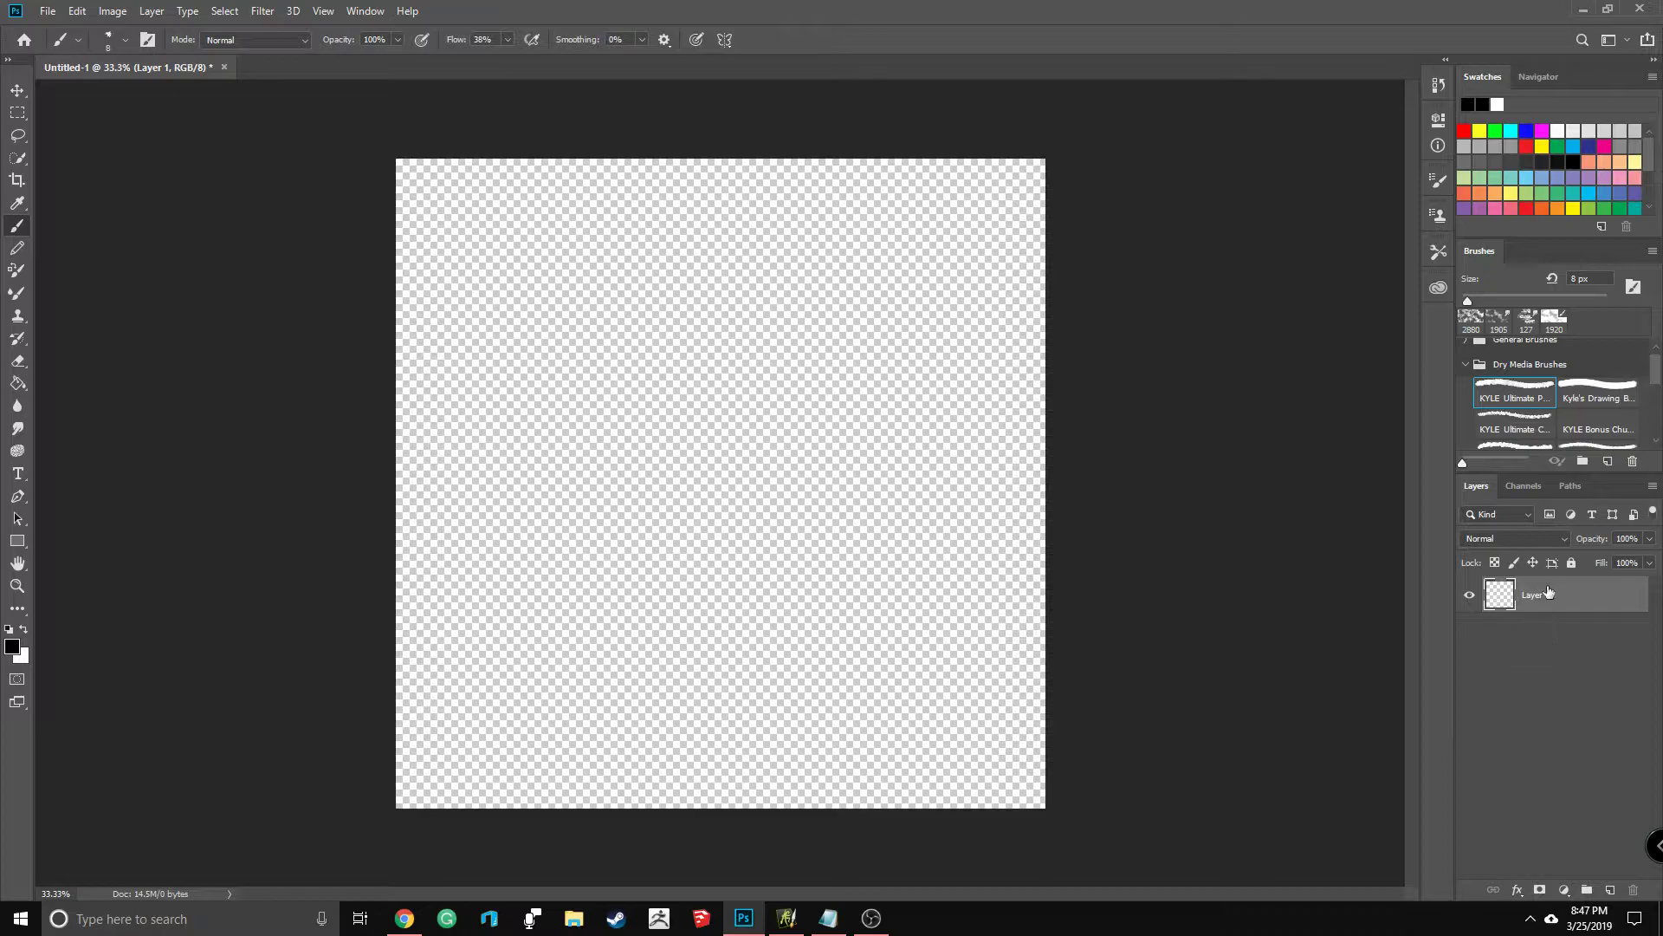
# Step: Create a second 5 x 5 inch, 450 pixels/inch document and replace its white background with an empty layer
pyautogui.hotkey('ctrl', 'n')
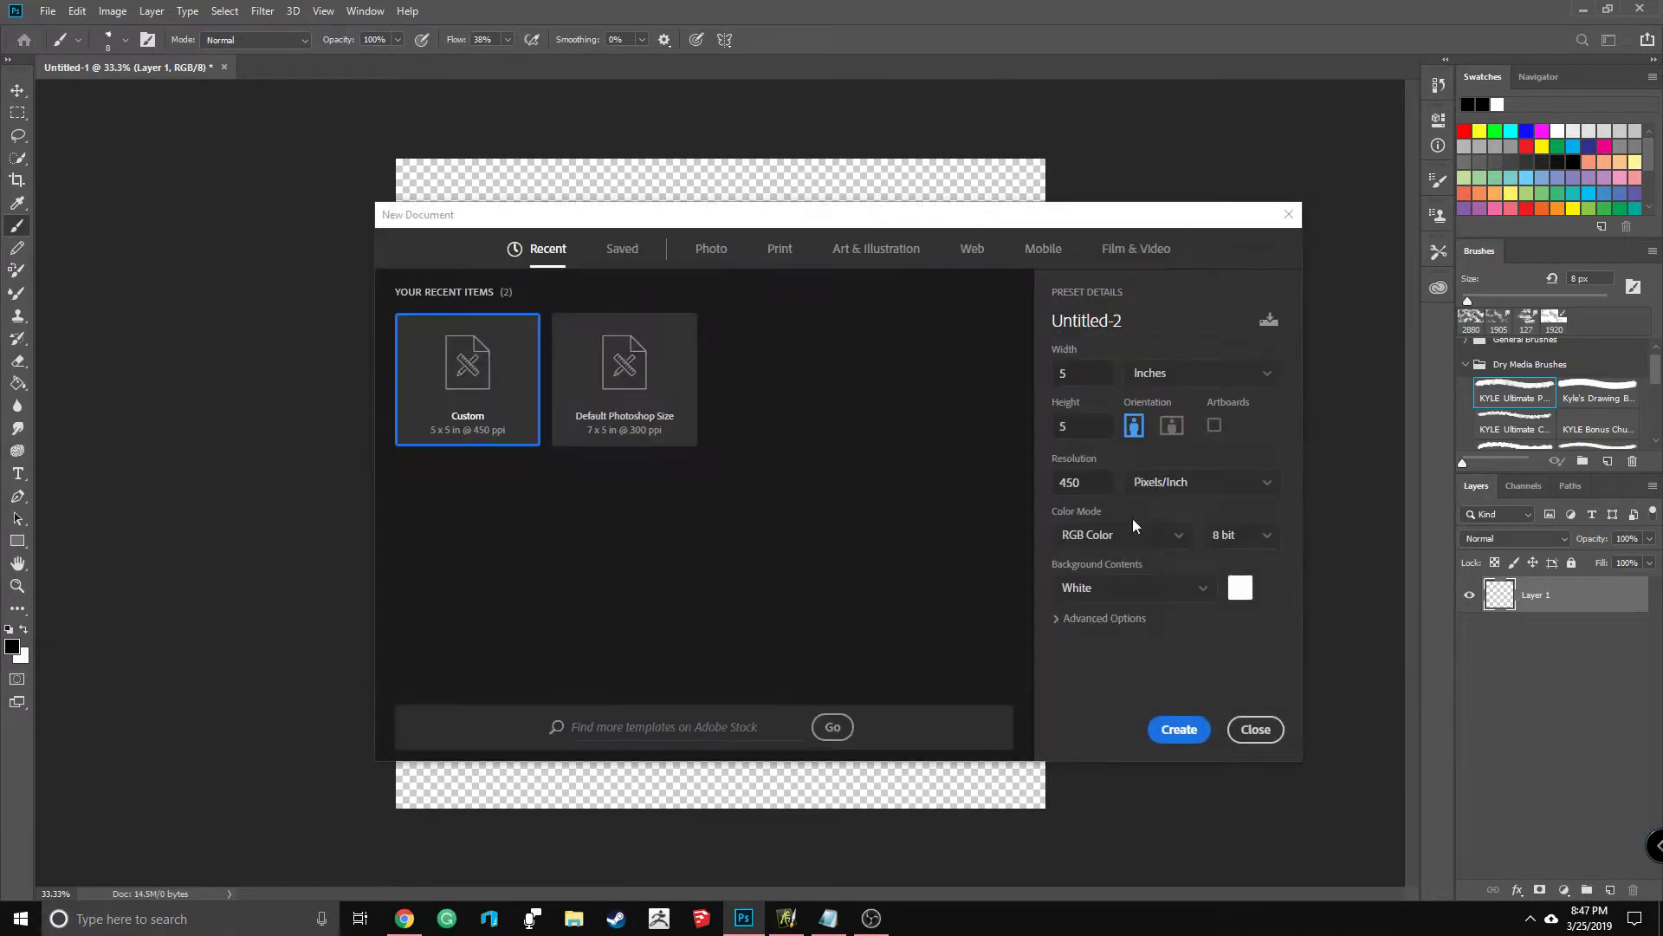
pyautogui.click(1178, 729)
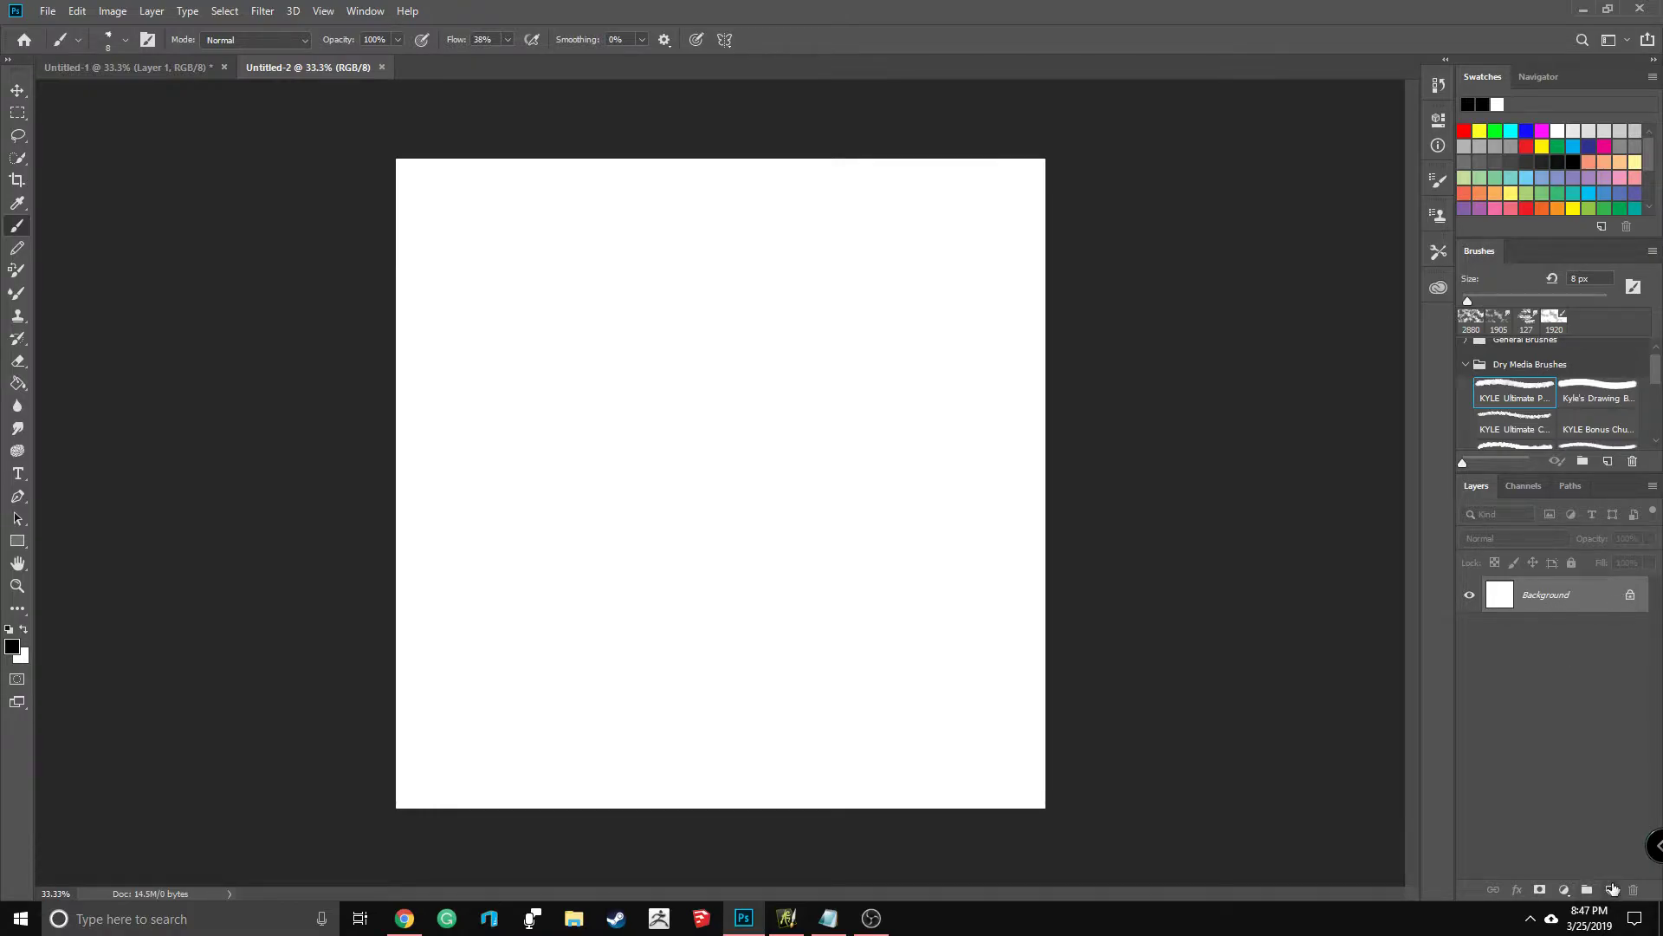
pyautogui.click(1609, 890)
pyautogui.click(1593, 638)
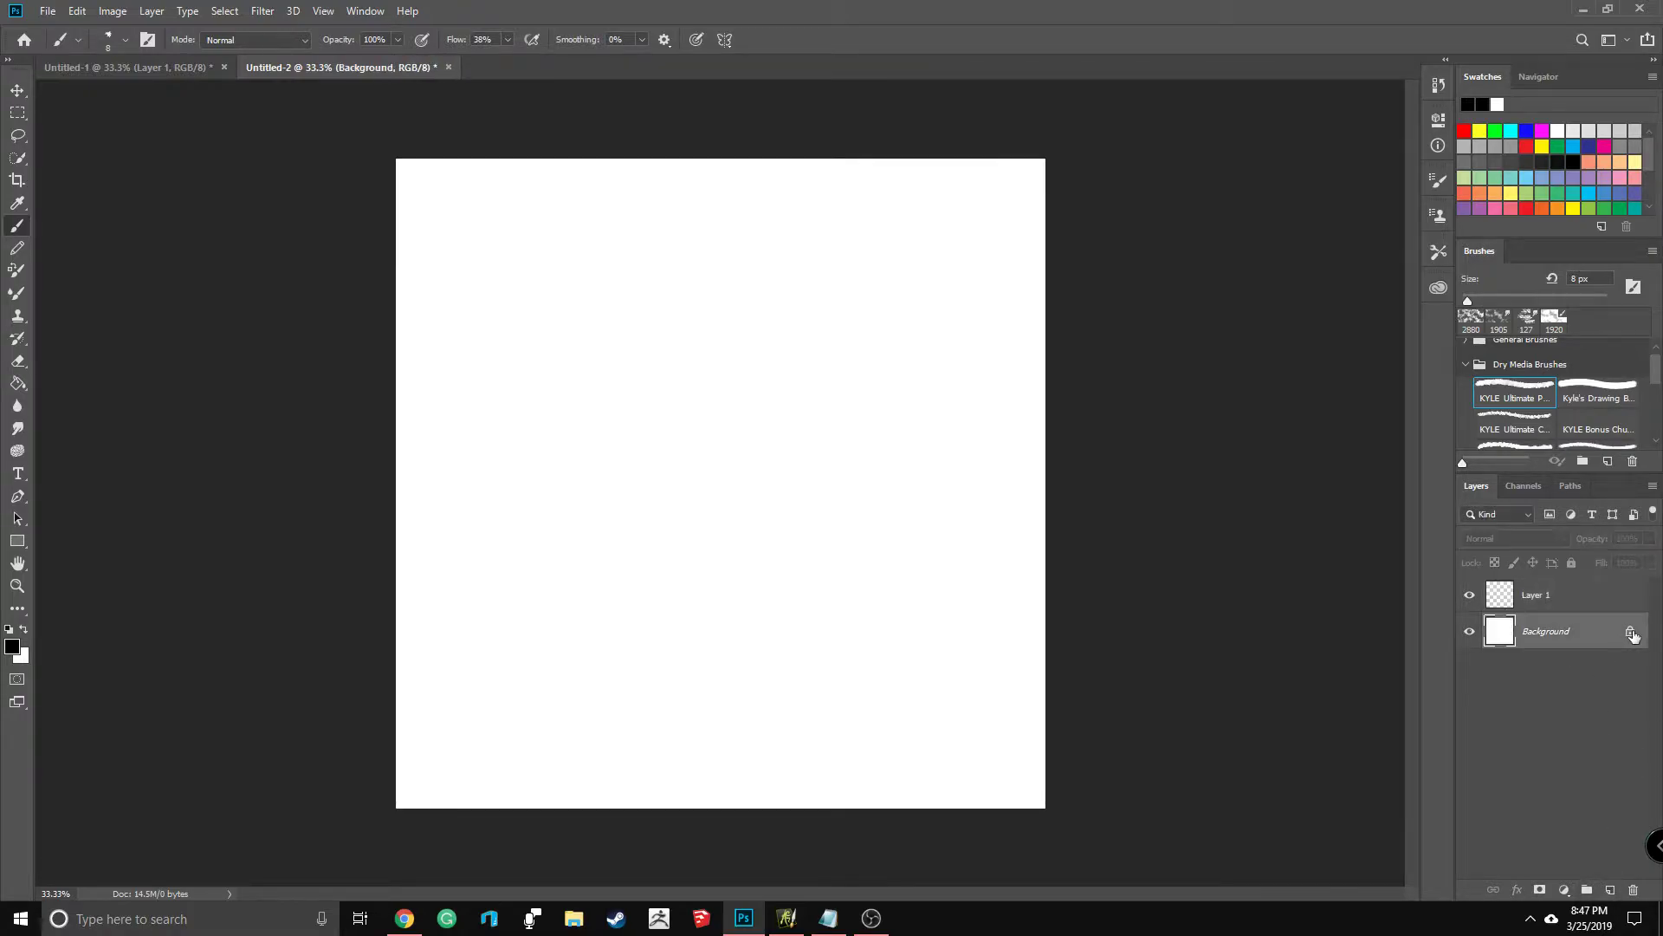
pyautogui.click(1633, 890)
pyautogui.click(750, 339)
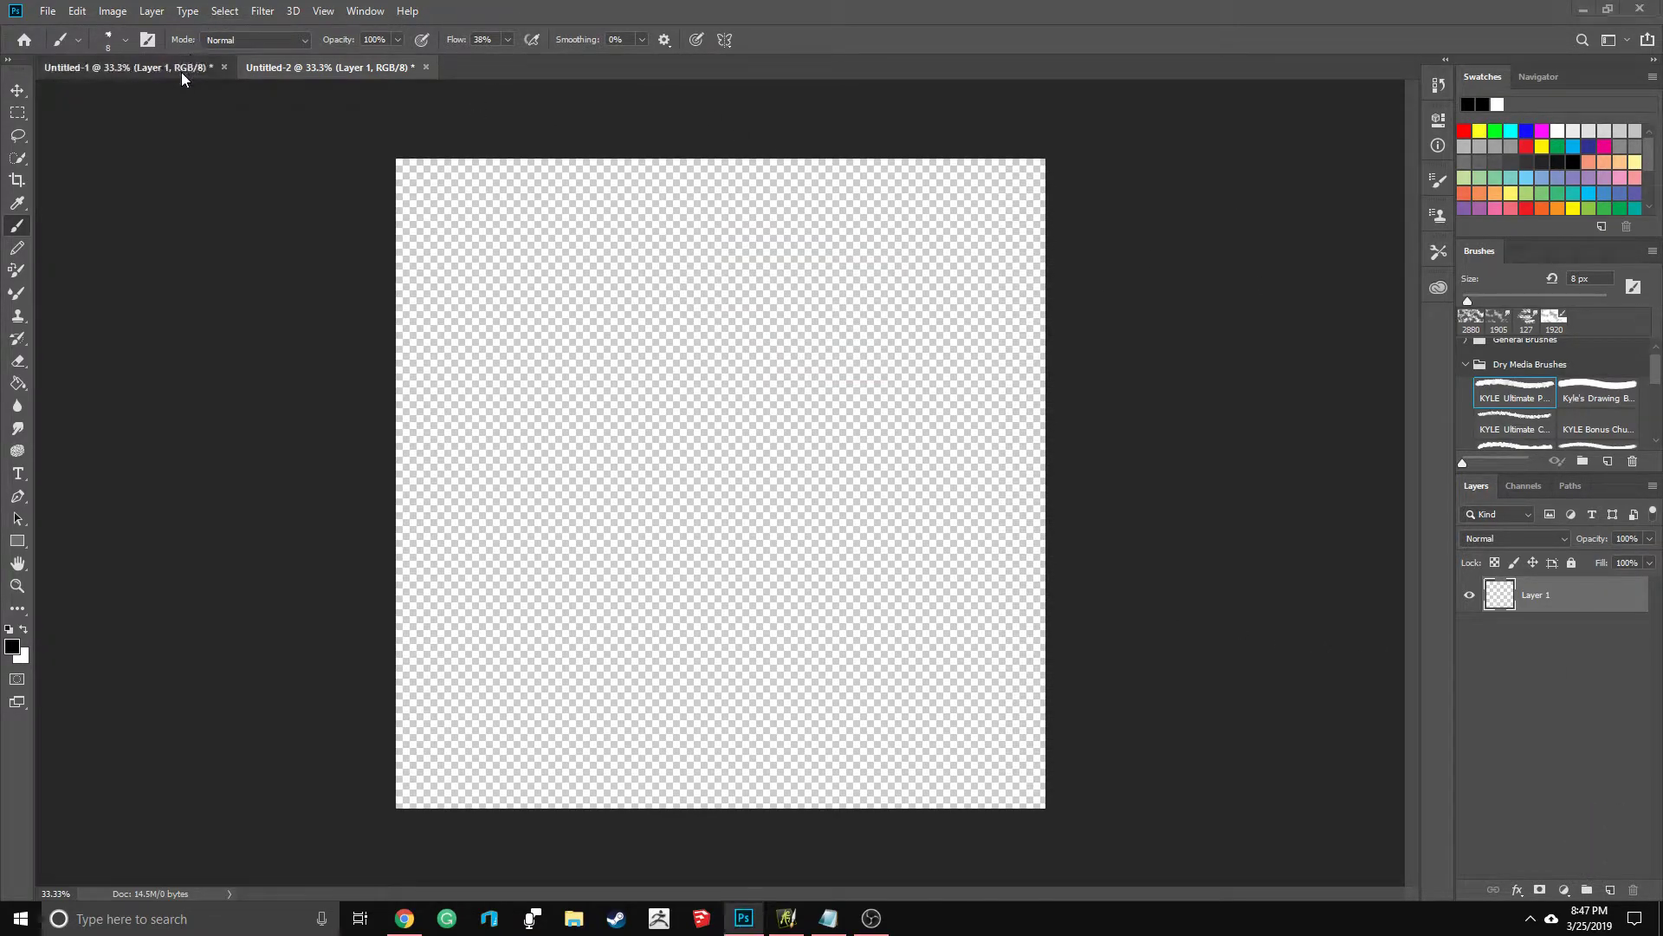
# Step: Open the images IMG_1481 and IMG-1417 from the Downloads folder
pyautogui.click(47, 10)
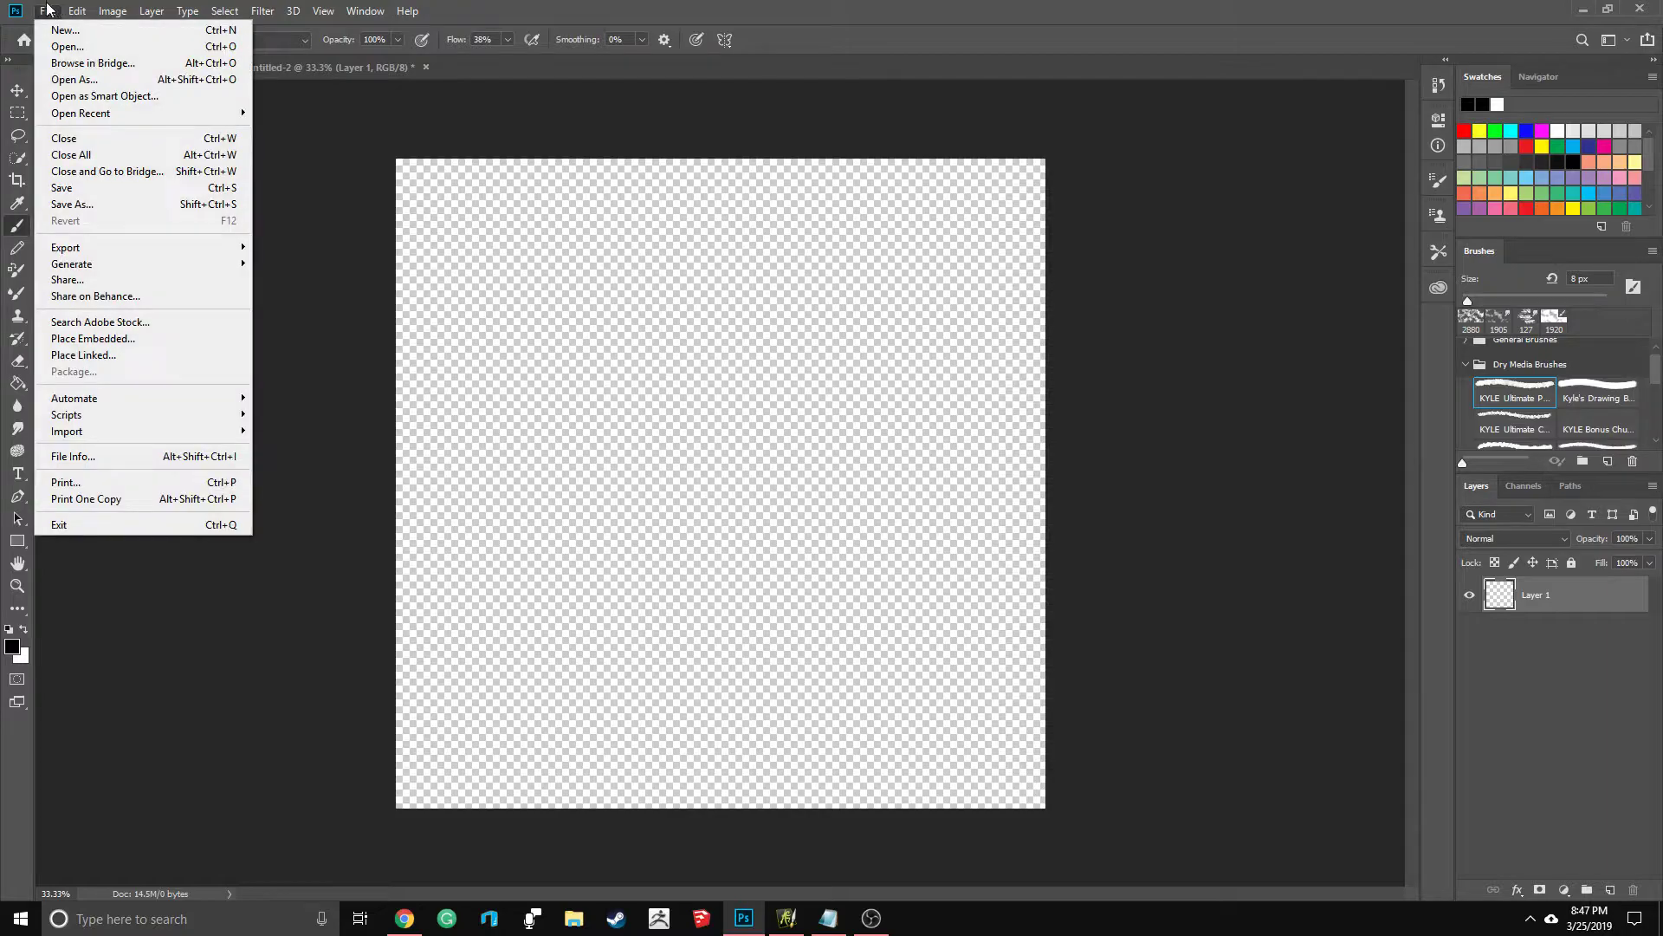
pyautogui.click(54, 47)
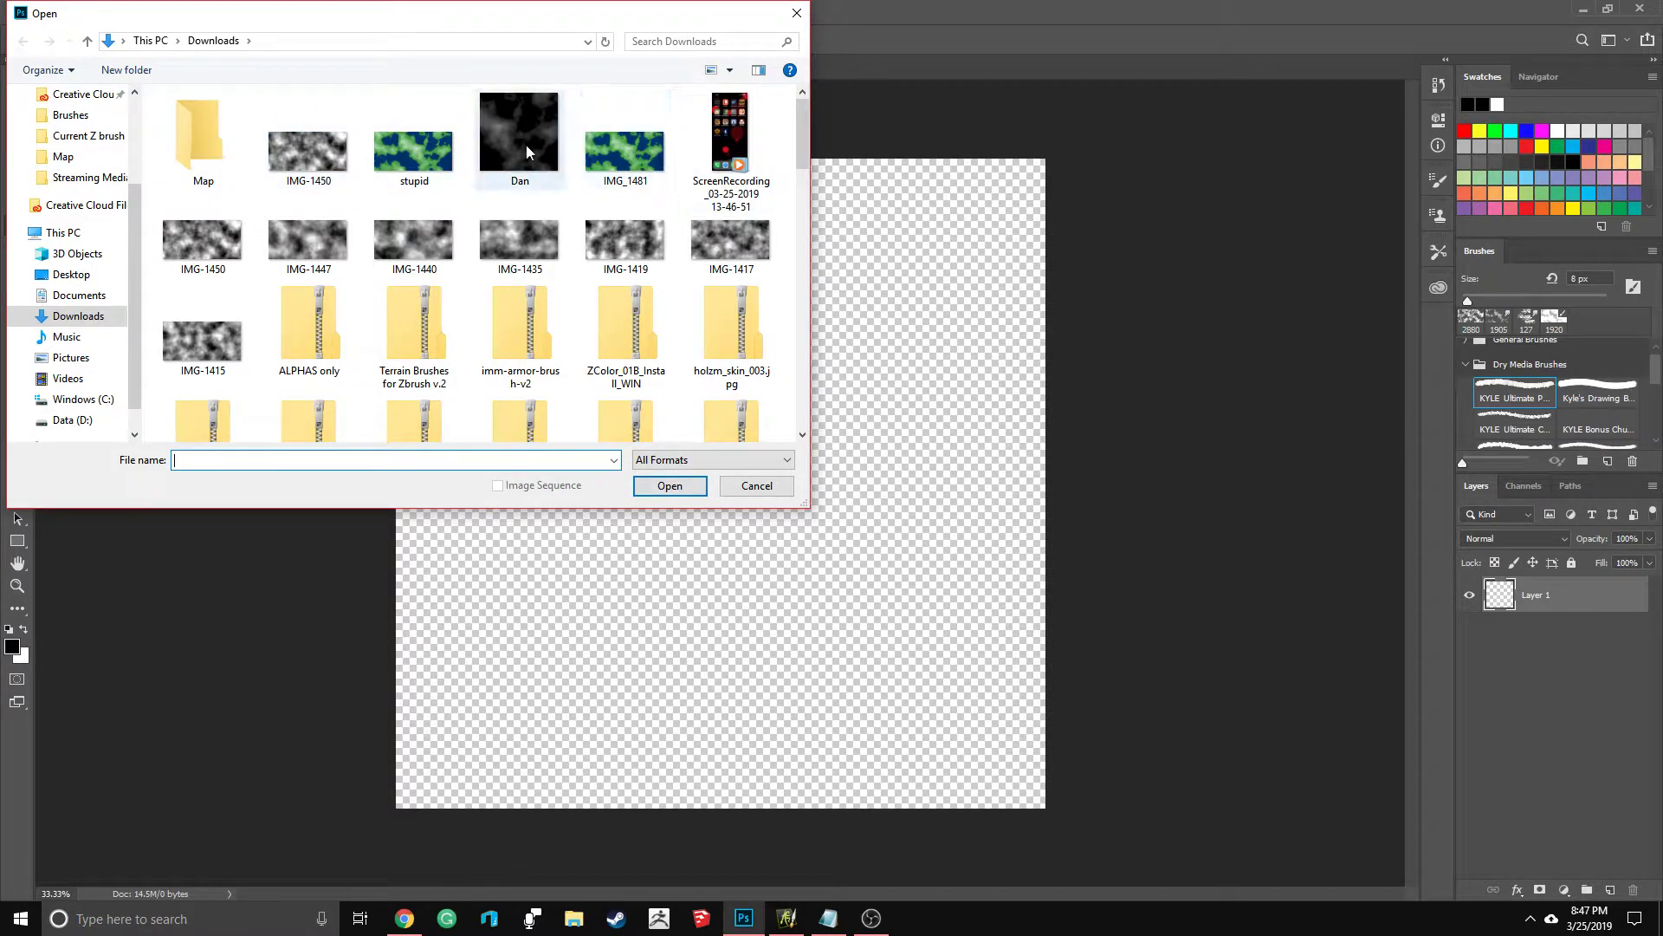
pyautogui.doubleClick(625, 149)
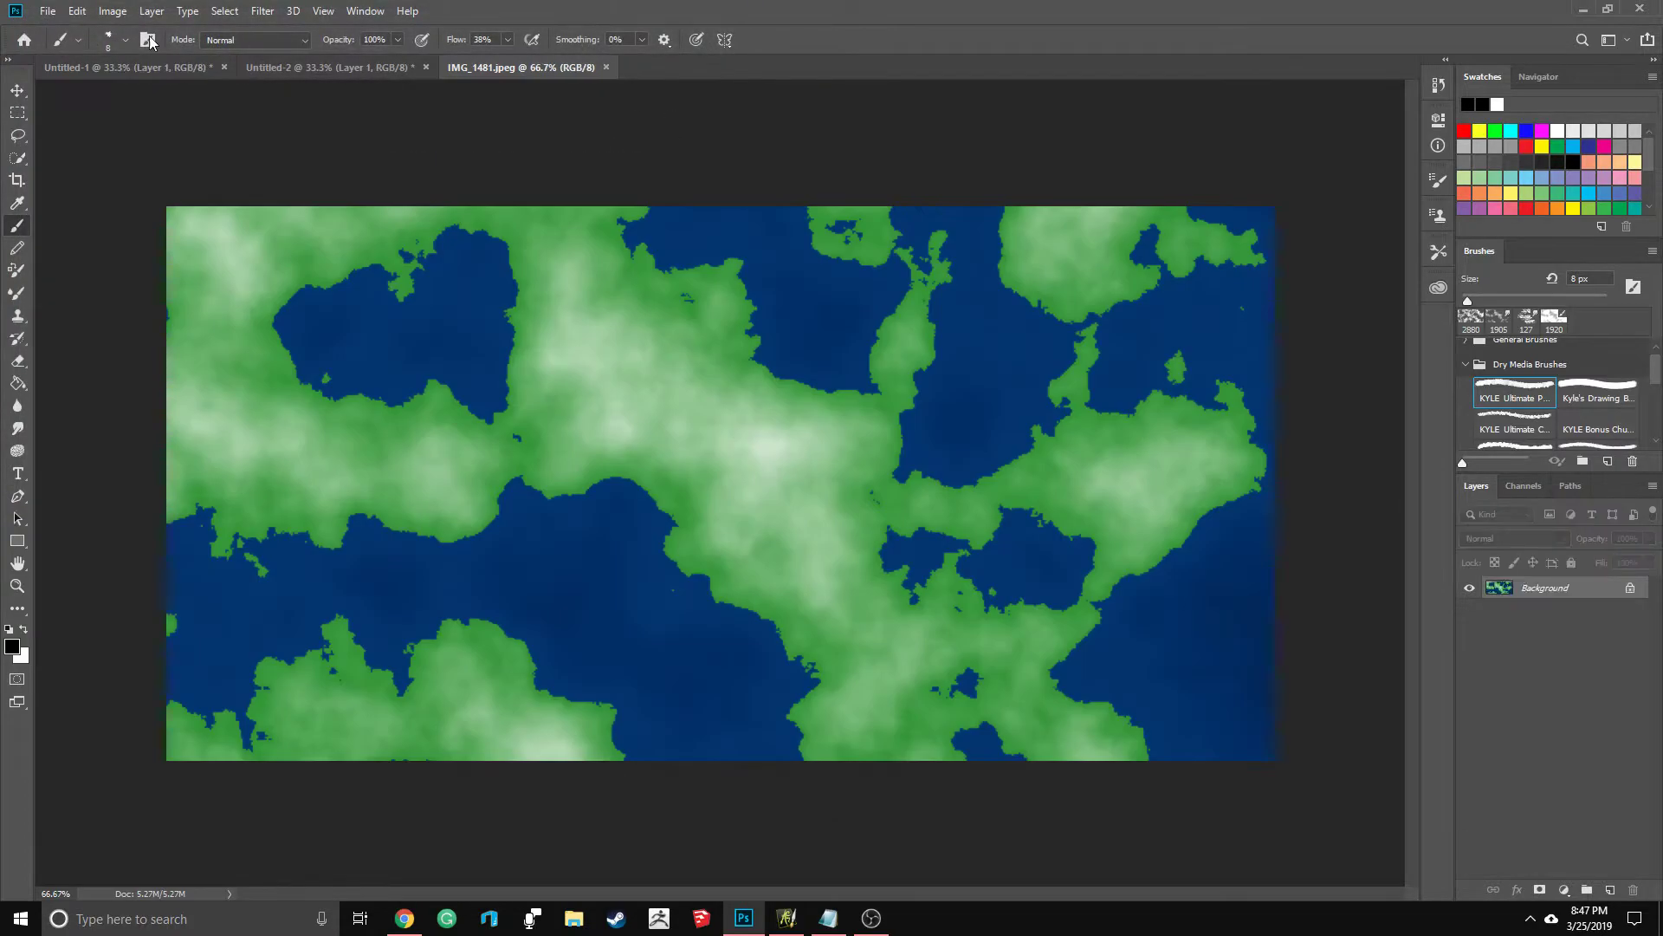
pyautogui.click(46, 10)
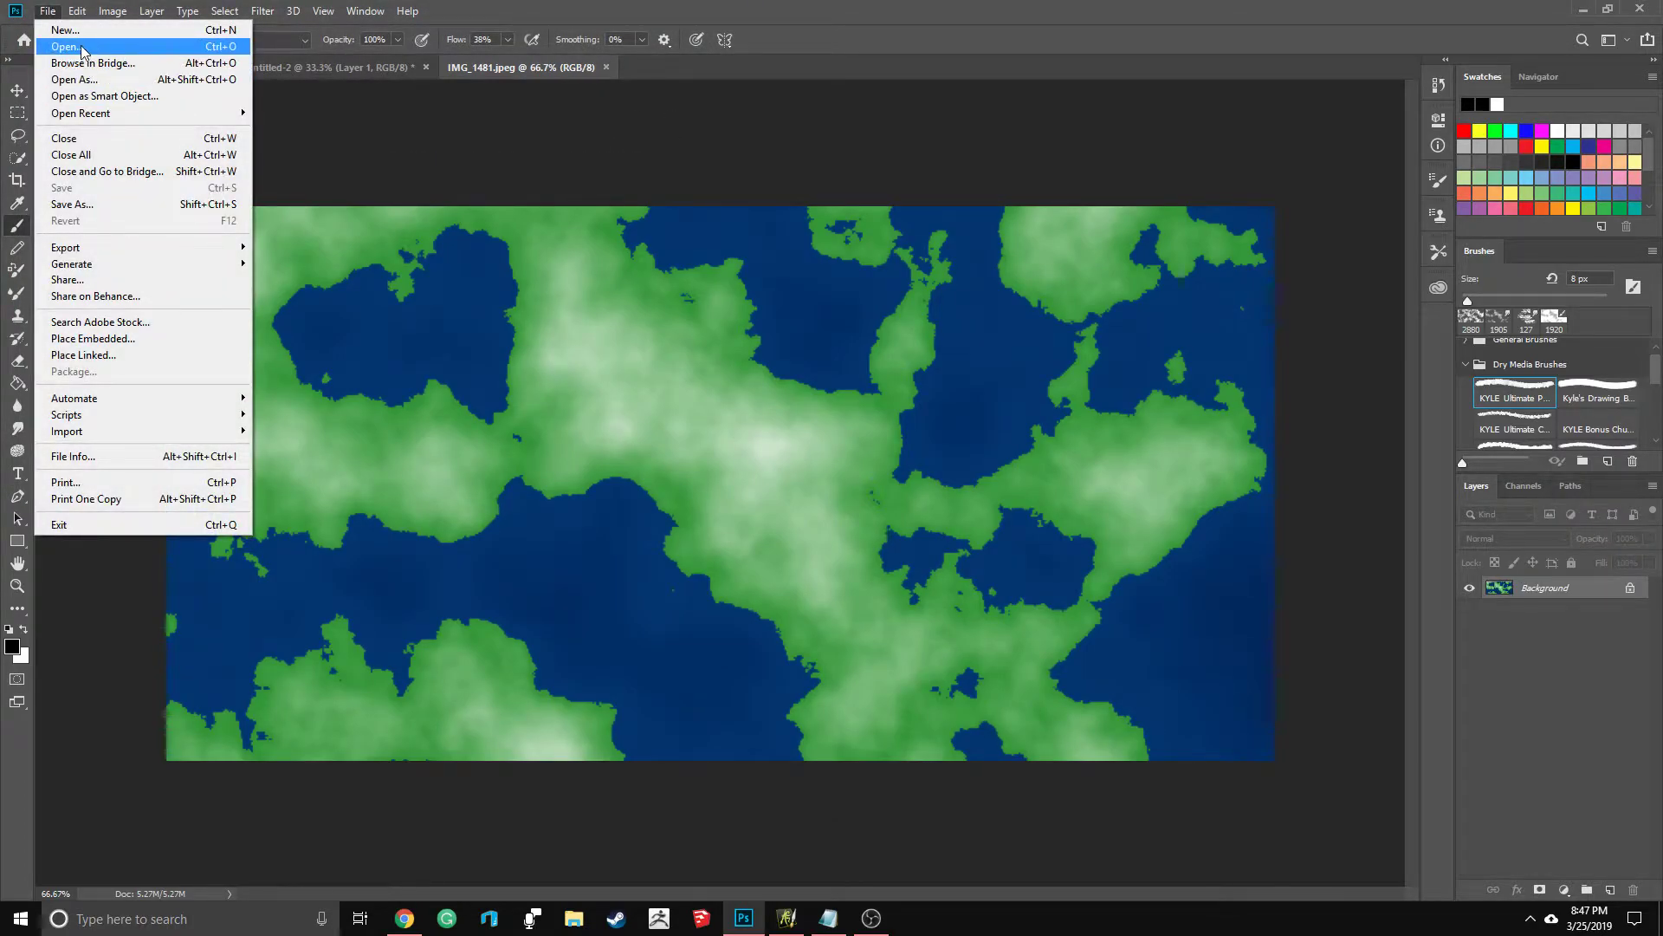
pyautogui.click(54, 43)
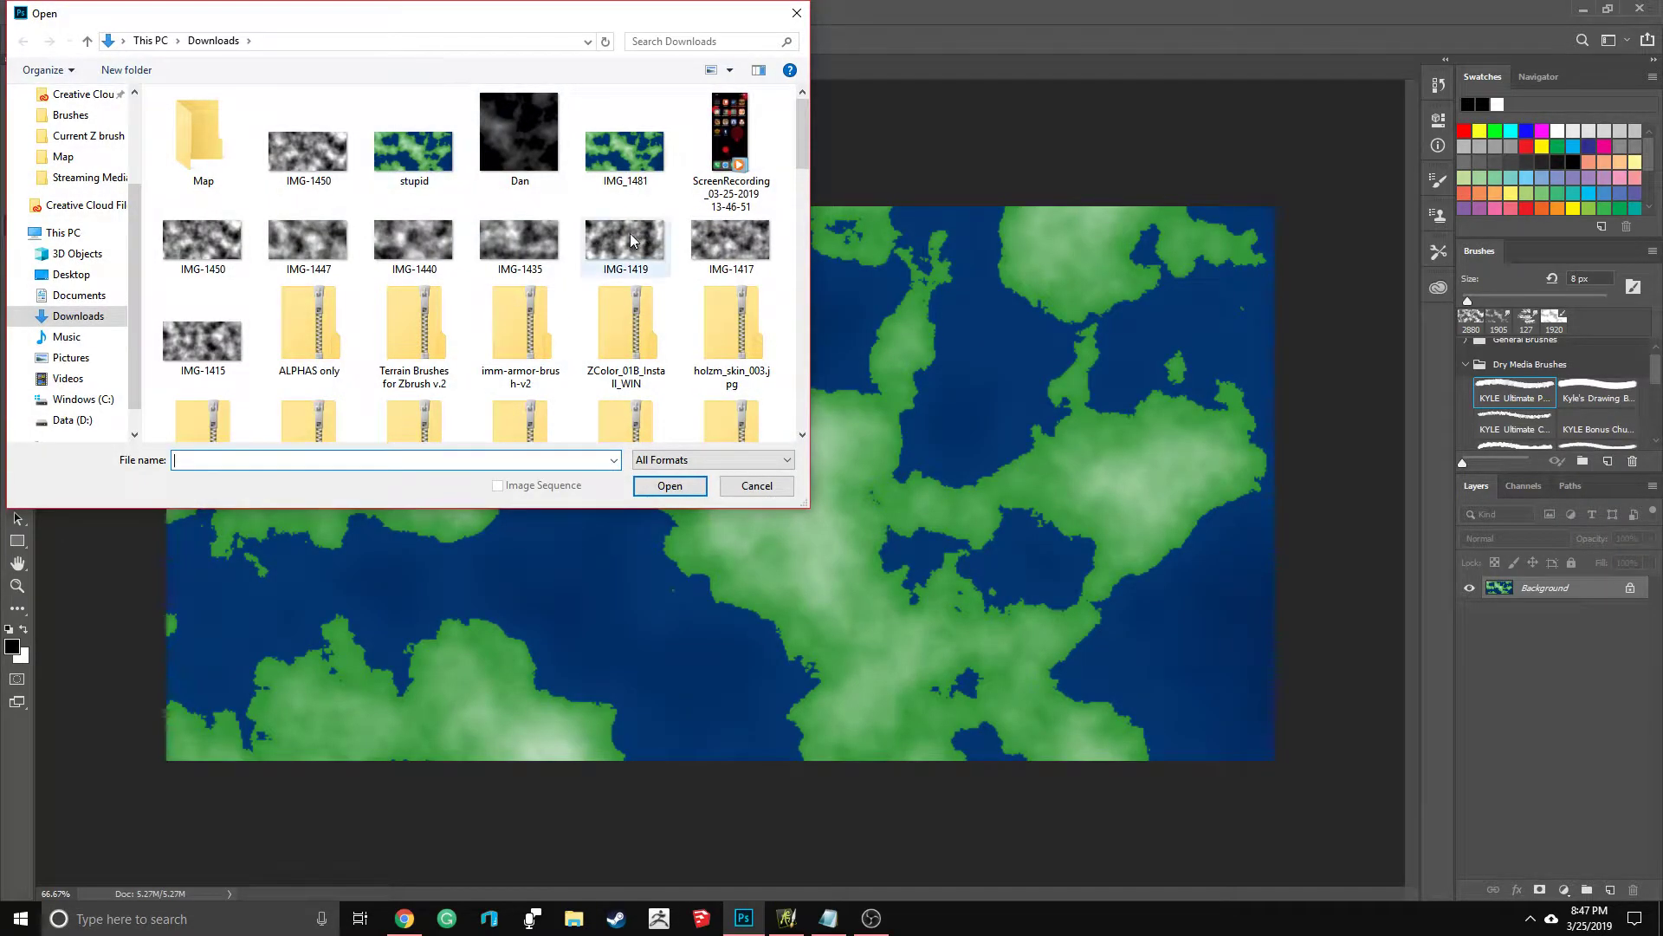
pyautogui.click(624, 240)
pyautogui.doubleClick(730, 240)
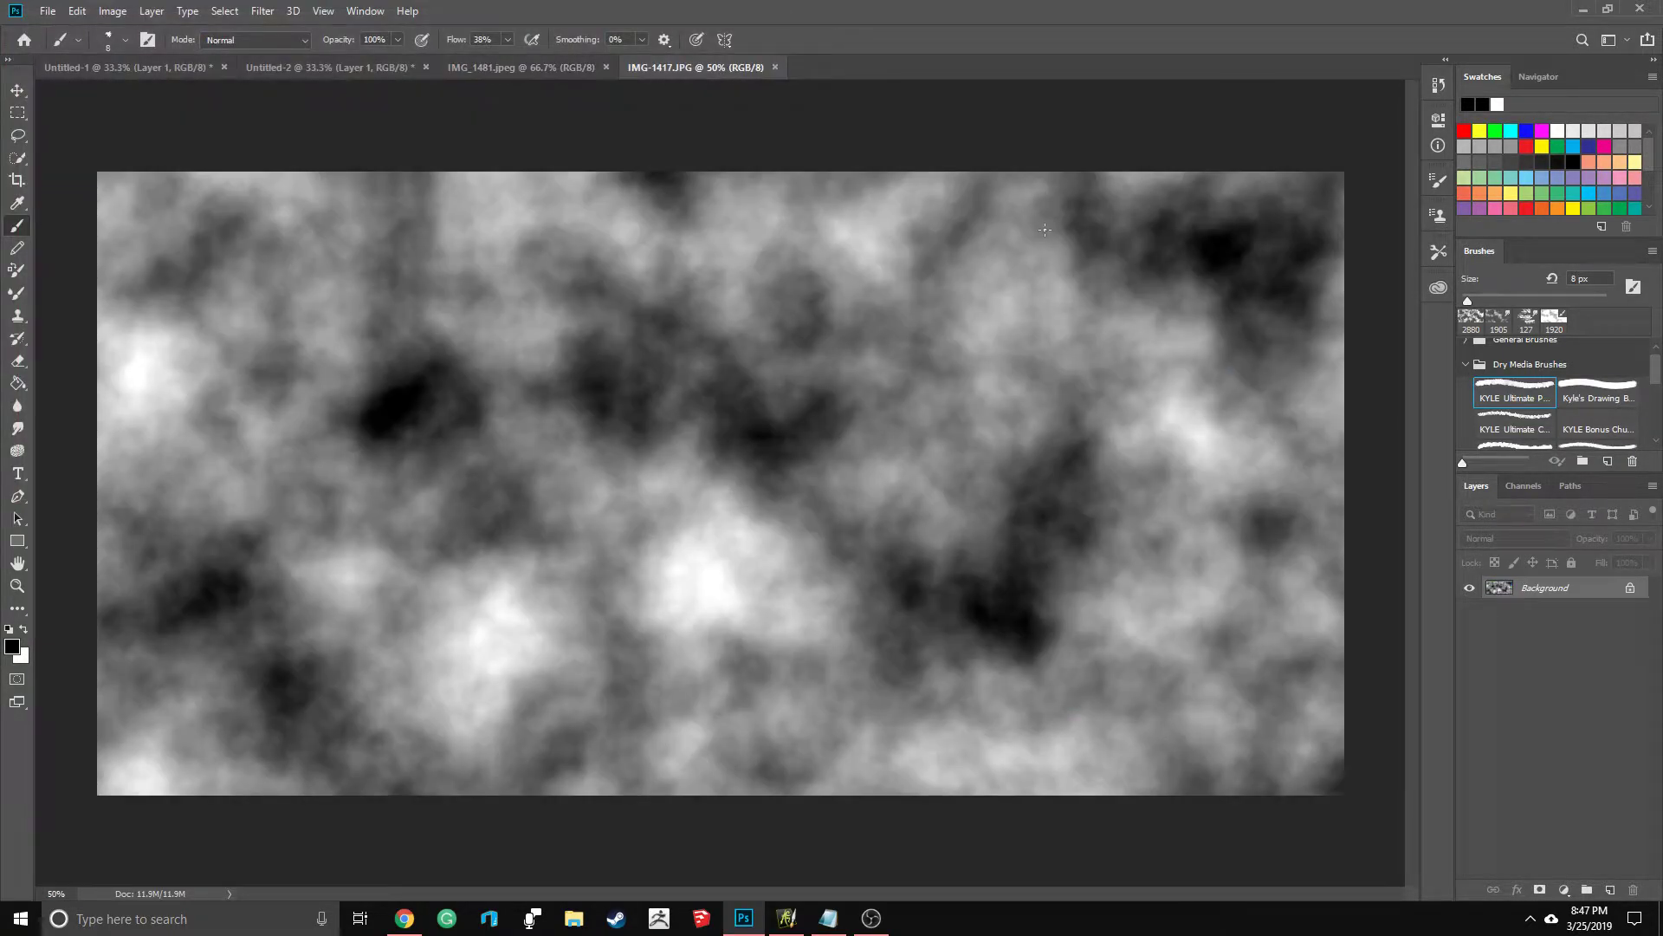
# Step: Unlock the background layers of both IMG-1417 and IMG_1481
pyautogui.click(1629, 587)
pyautogui.click(520, 67)
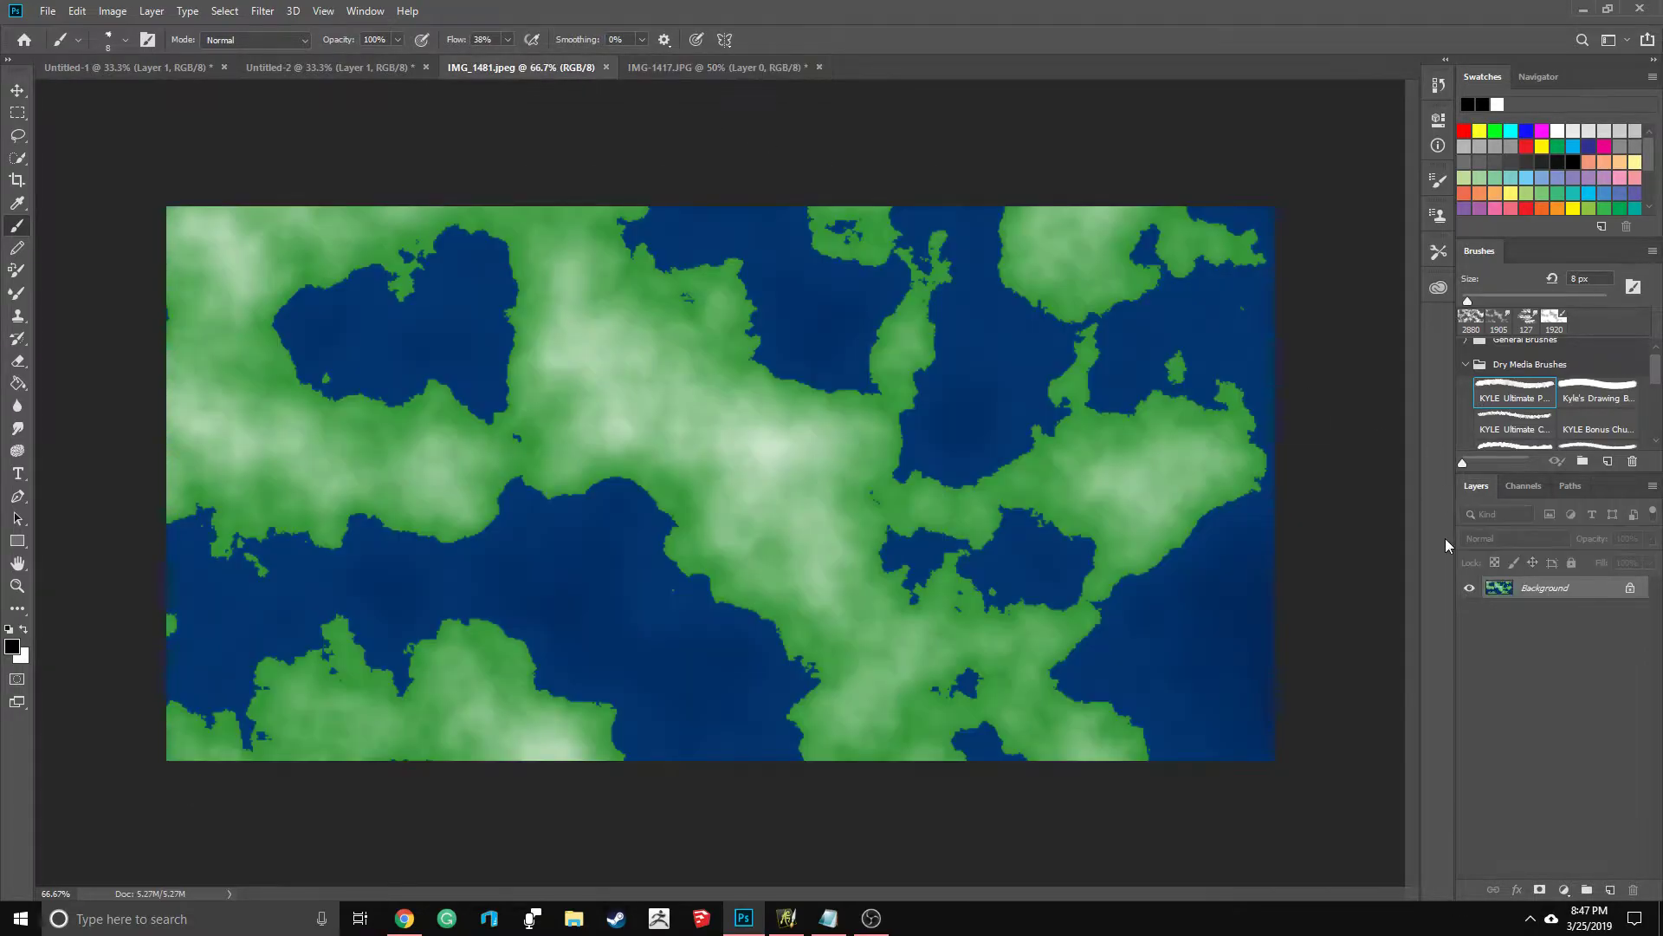
pyautogui.click(1634, 587)
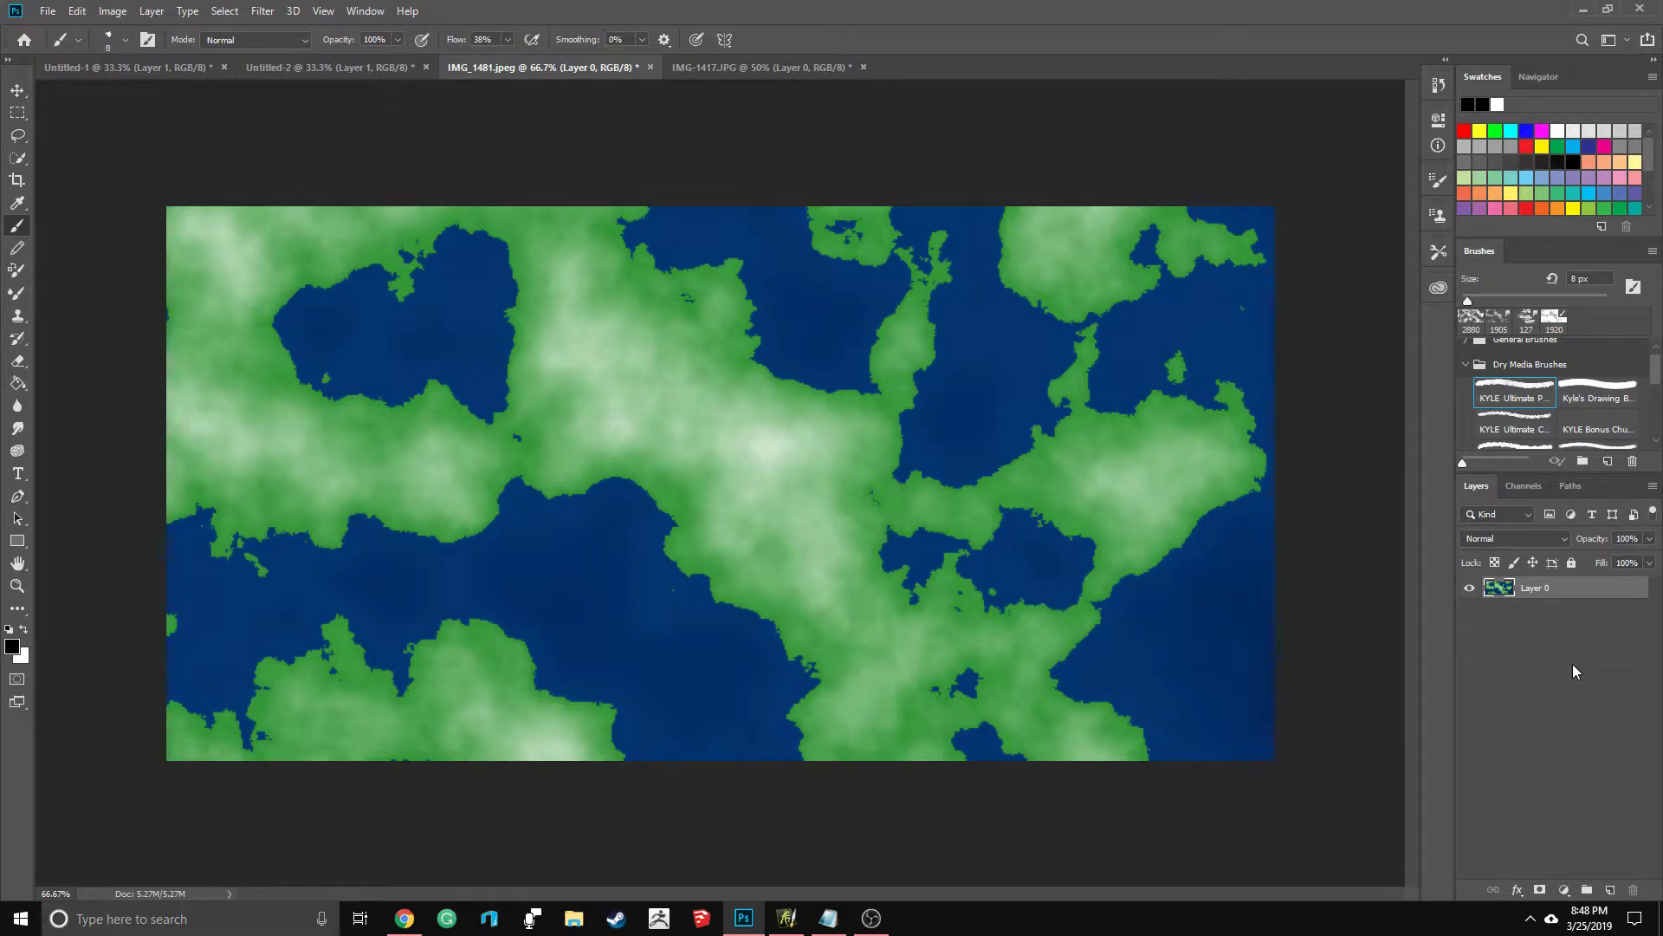
# Step: Copy the green and blue map layer into Untitled-1 and move it to the canvas's upper-left corner
pyautogui.moveTo(1551, 589); pyautogui.dragTo(760, 439)
pyautogui.click(17, 90)
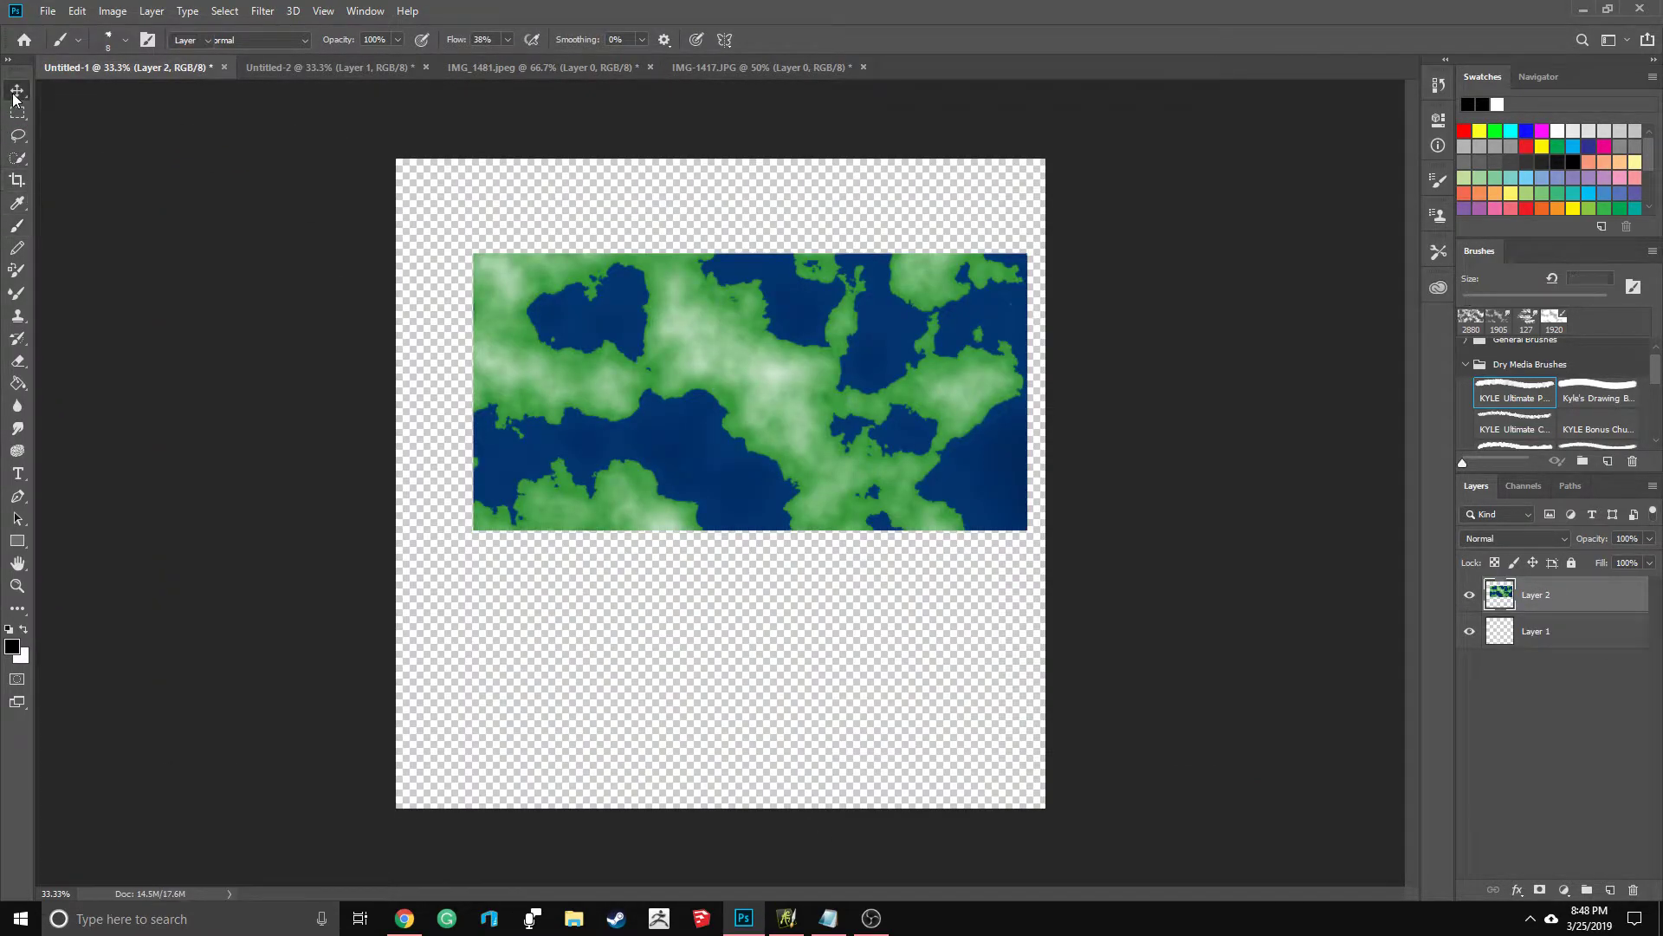
pyautogui.moveTo(810, 404); pyautogui.dragTo(779, 526)
pyautogui.moveTo(1003, 375); pyautogui.dragTo(1146, 301)
pyautogui.moveTo(942, 478); pyautogui.dragTo(894, 335)
# Step: Scale the map layer proportionally to about 117% so it spans the full canvas width, and apply the transform
pyautogui.moveTo(1096, 509); pyautogui.dragTo(1045, 481)
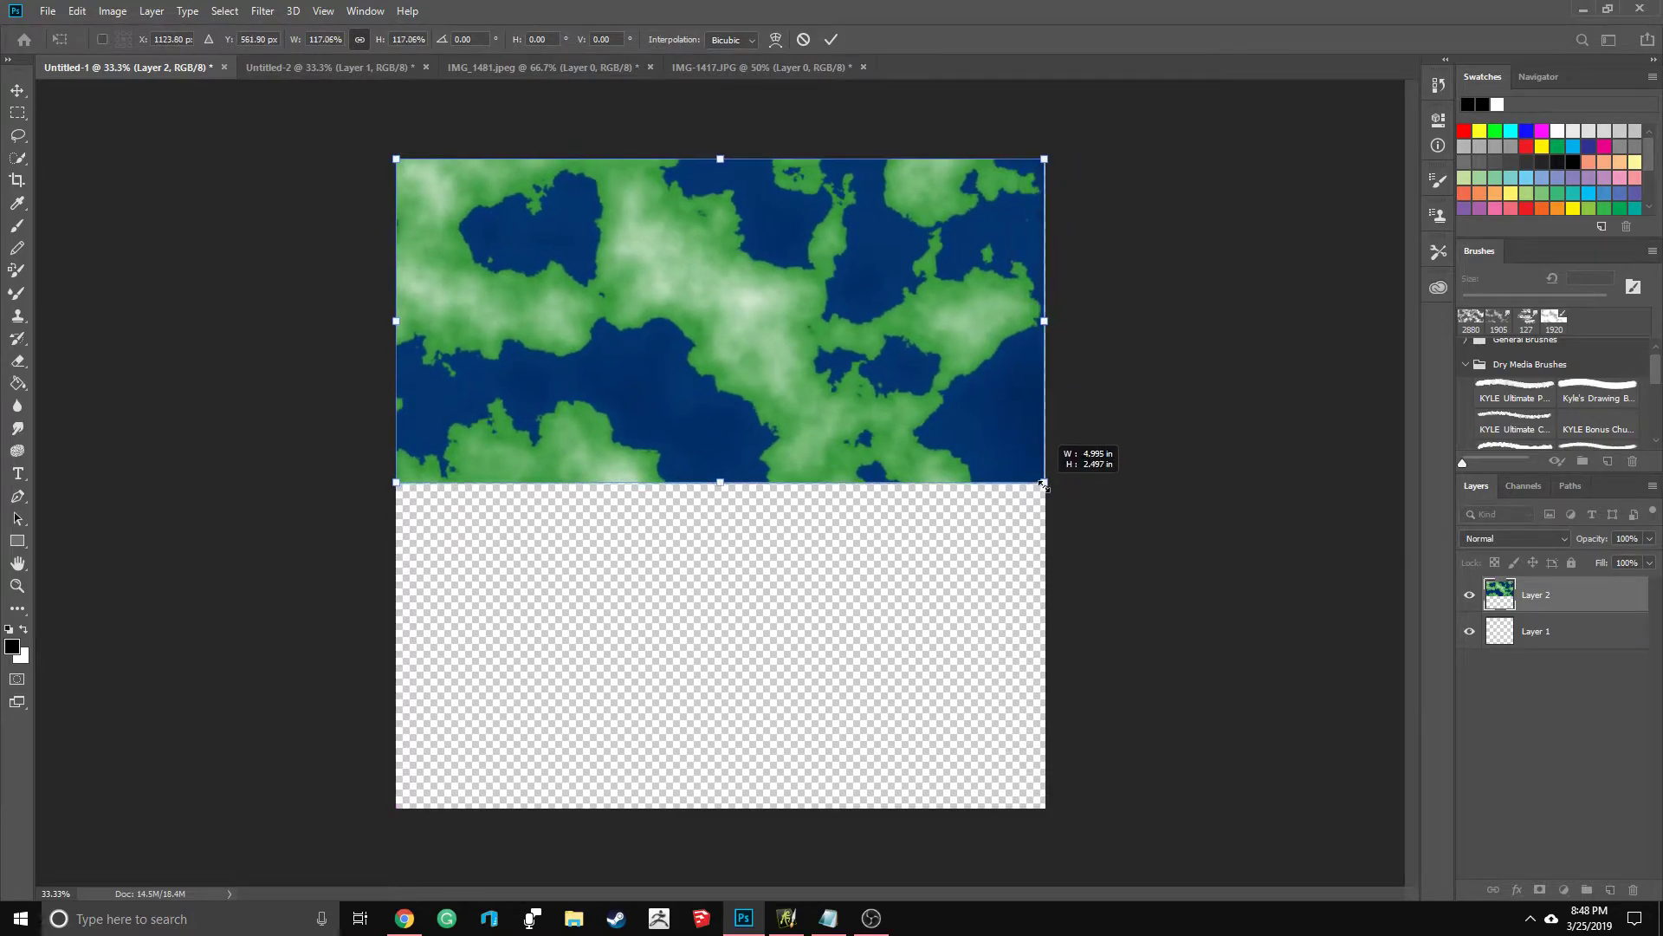
pyautogui.click(114, 14)
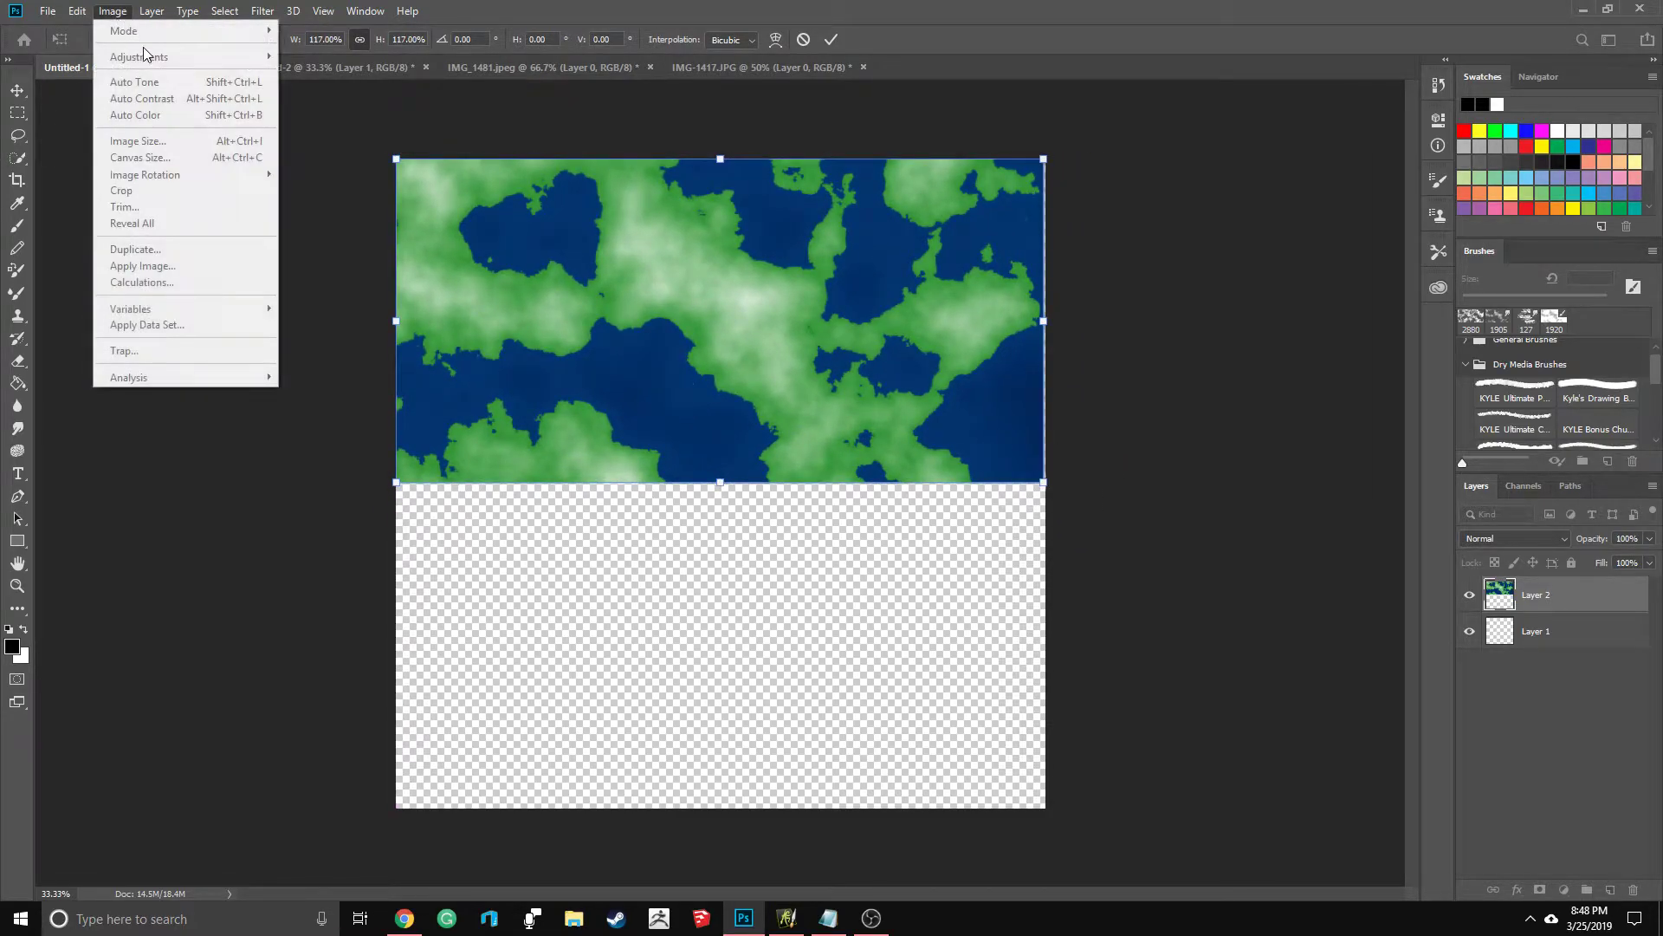
pyautogui.click(832, 39)
pyautogui.click(828, 38)
pyautogui.moveTo(790, 291); pyautogui.dragTo(781, 293)
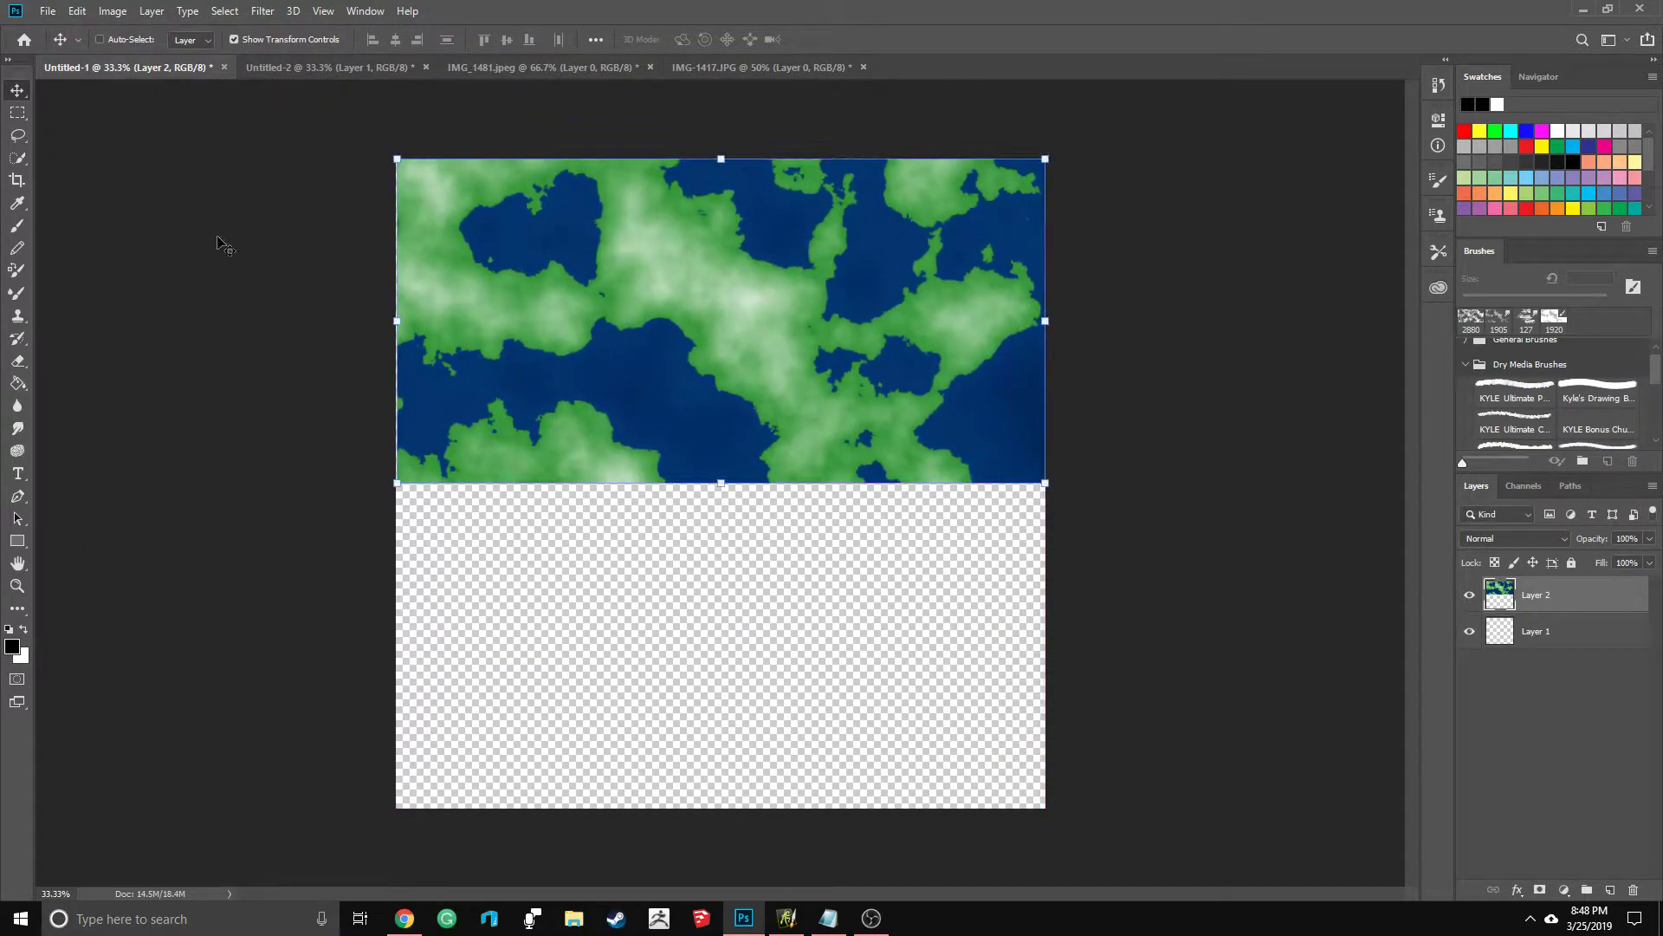
# Step: Select the map area with a rectangular marquee and crop Untitled-1 to that selection
pyautogui.click(113, 12)
pyautogui.click(163, 509)
pyautogui.click(18, 113)
pyautogui.moveTo(397, 159); pyautogui.dragTo(299, 407)
pyautogui.click(787, 341)
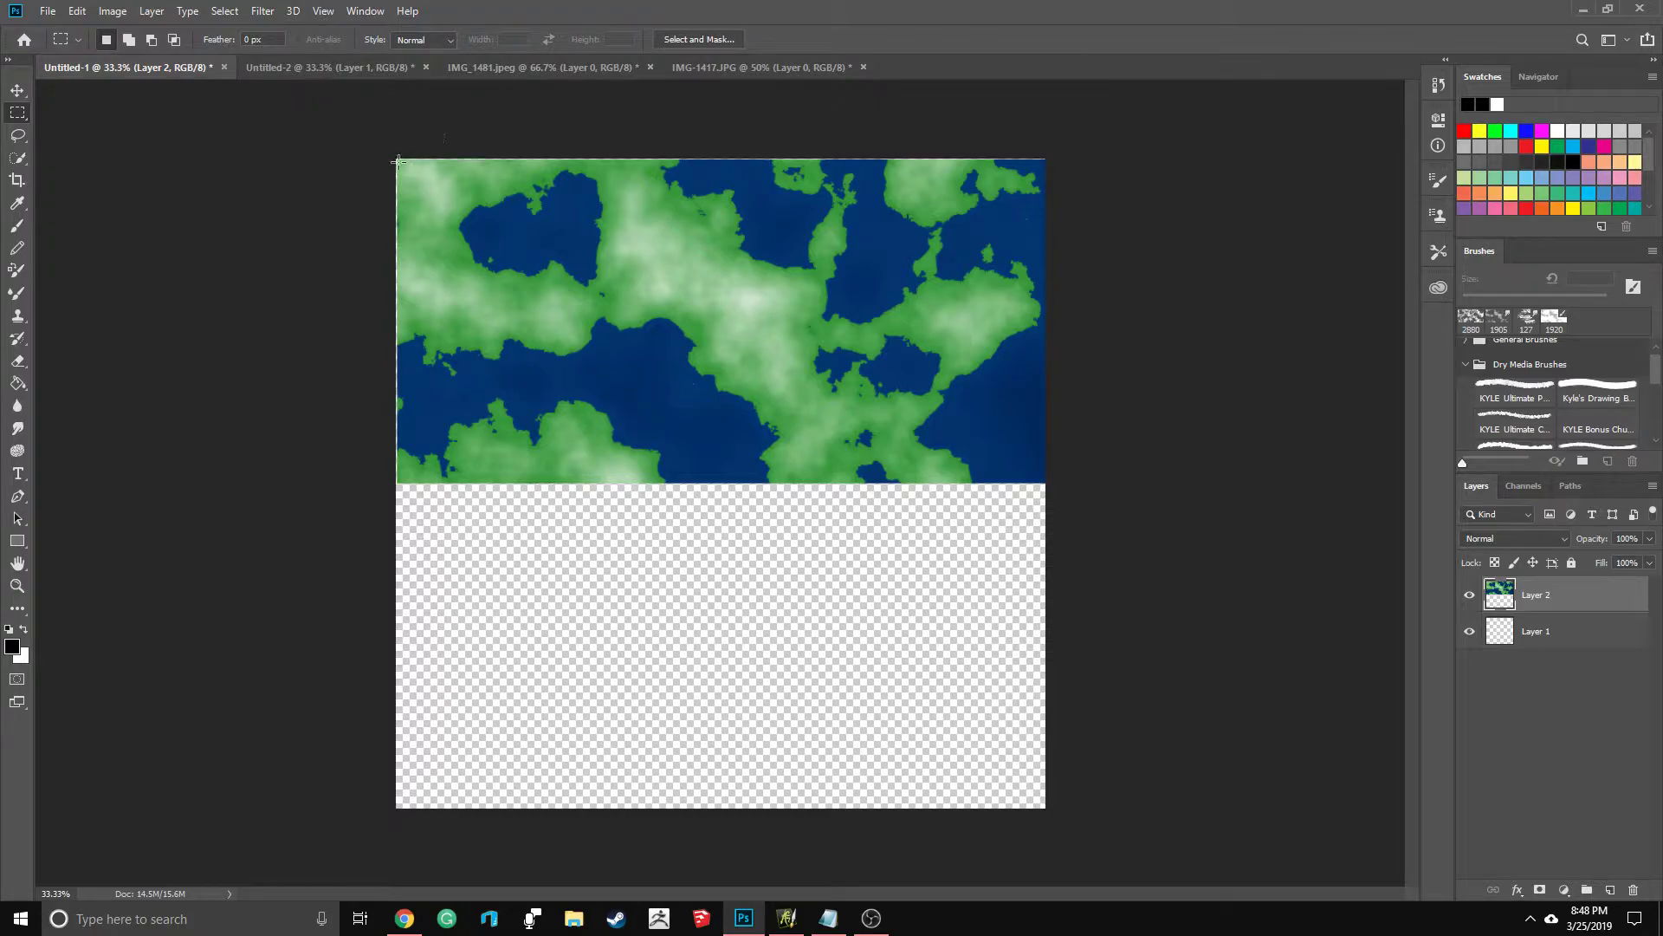
pyautogui.moveTo(396, 159); pyautogui.dragTo(1043, 478)
pyautogui.click(111, 11)
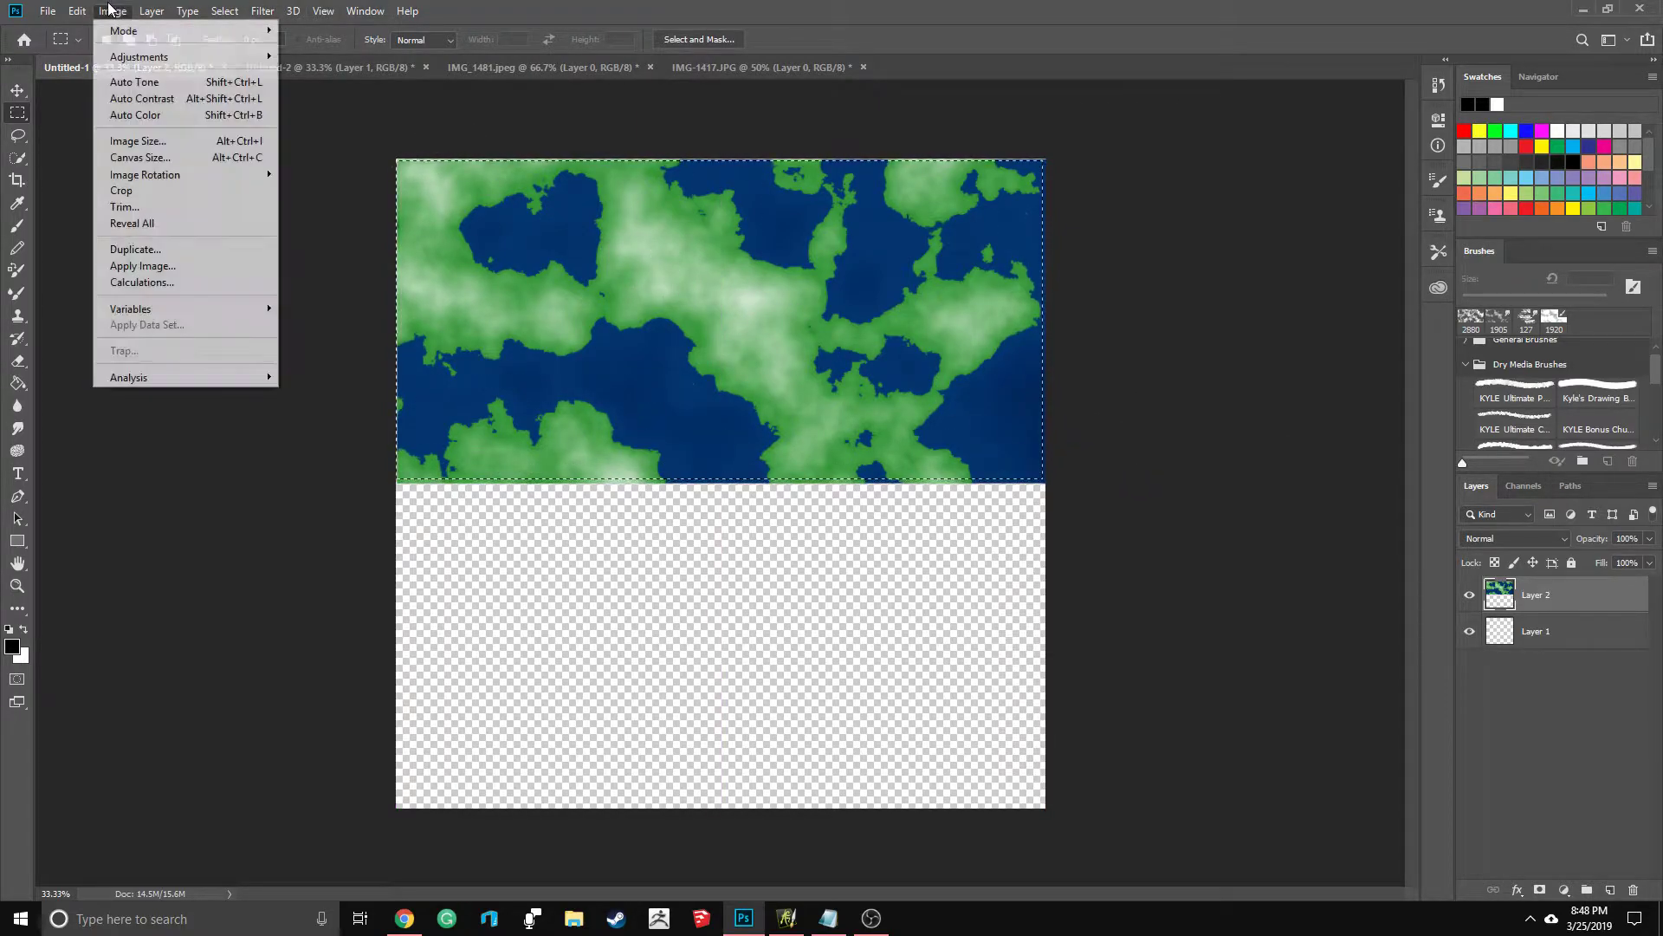
pyautogui.click(154, 194)
# Step: Copy the grayscale IMG-1417 layer into Untitled-2 and move it up against the top edge of the canvas
pyautogui.click(491, 66)
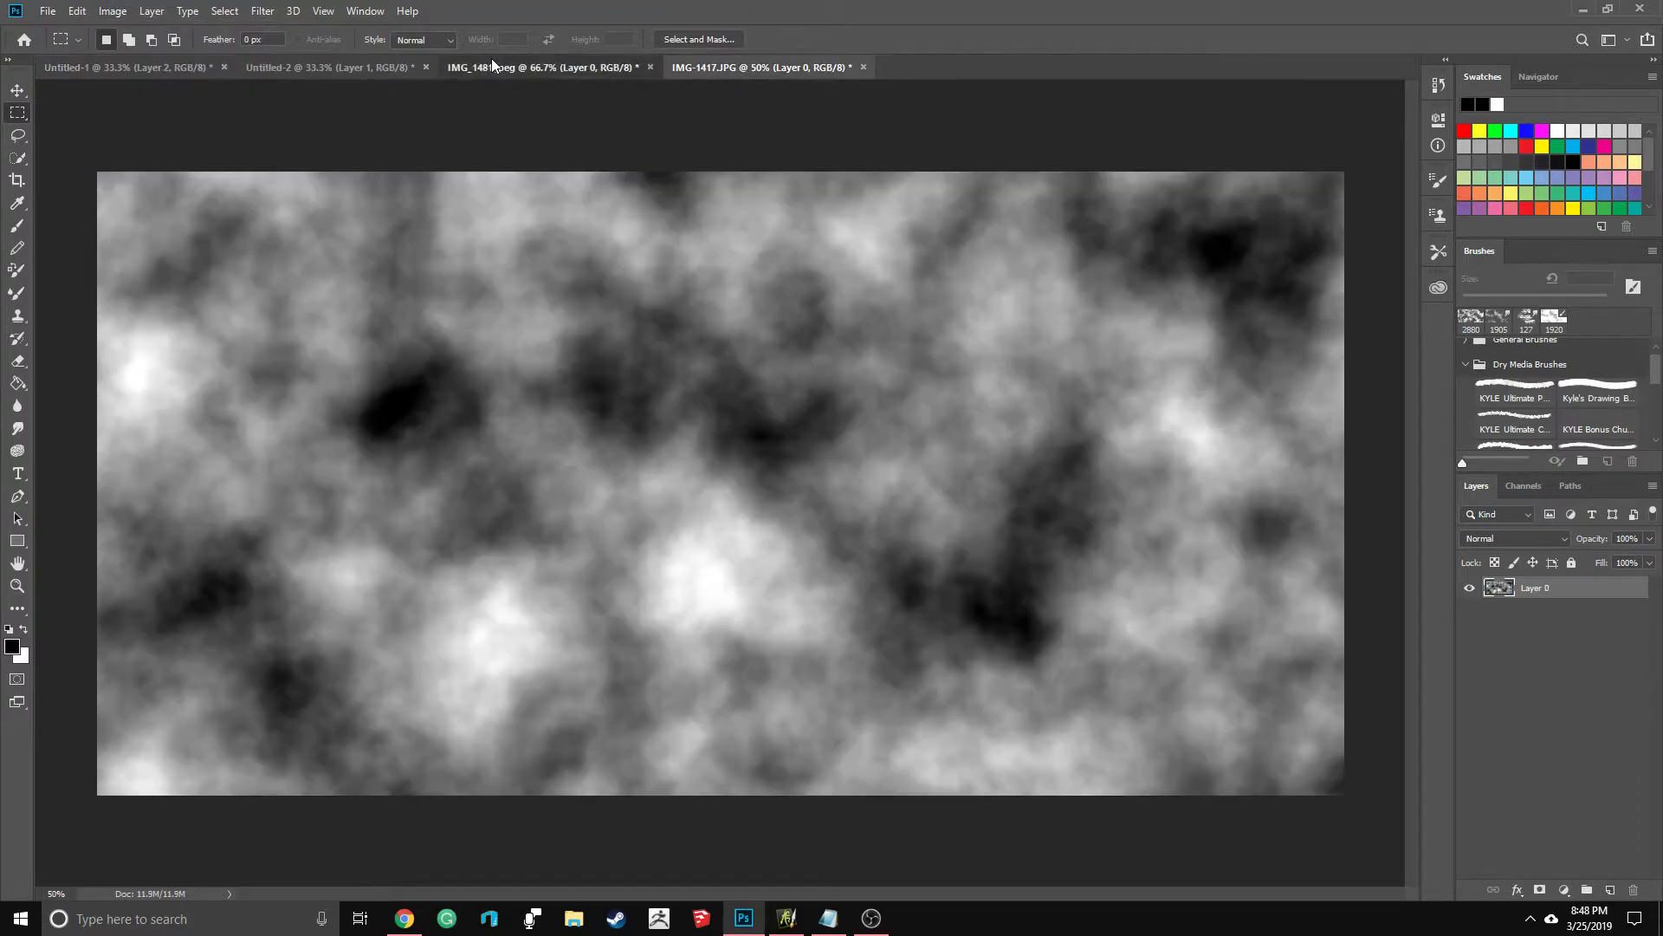
pyautogui.click(744, 71)
pyautogui.moveTo(1568, 601); pyautogui.dragTo(829, 479)
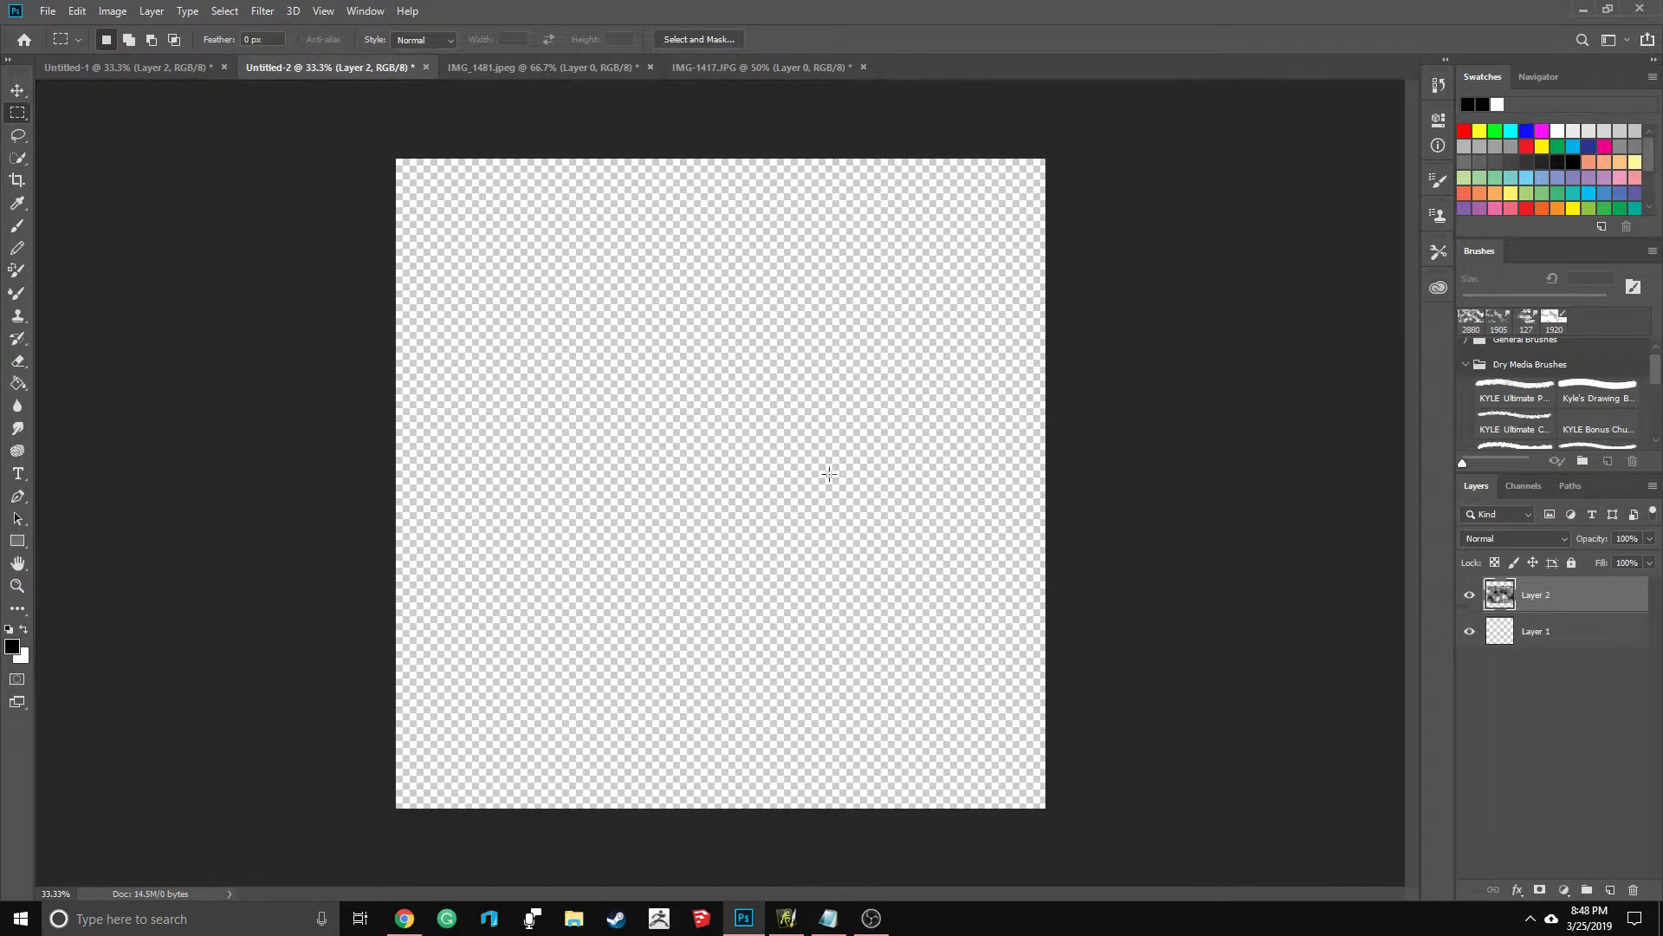
pyautogui.click(18, 91)
pyautogui.moveTo(719, 415); pyautogui.dragTo(699, 408)
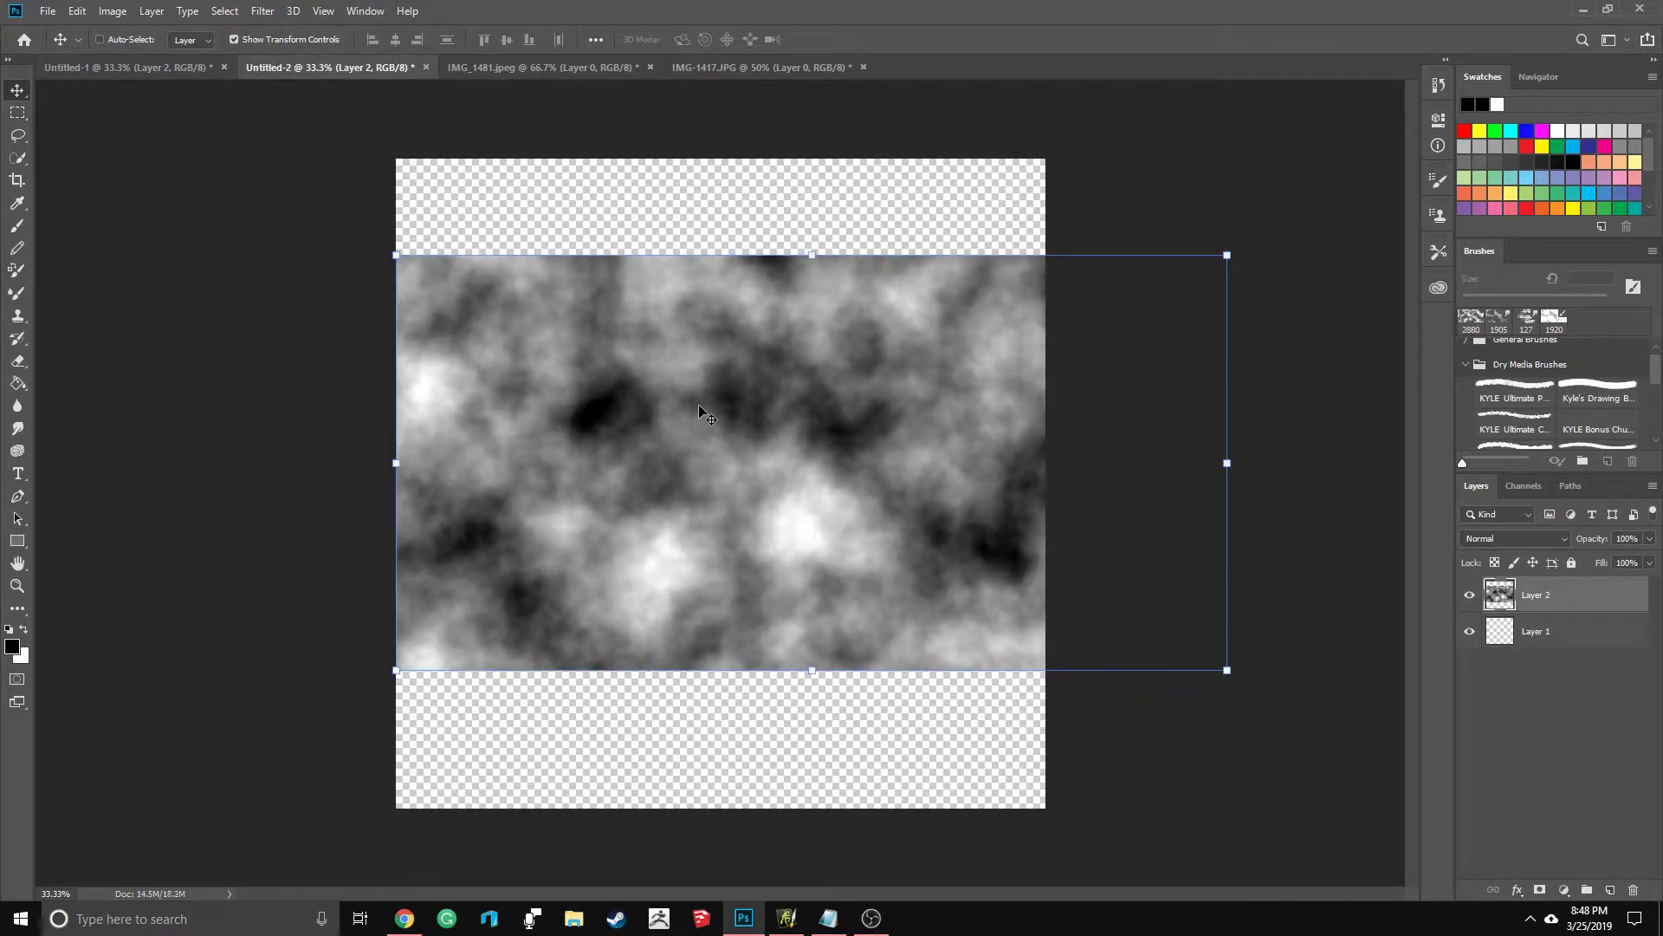
pyautogui.moveTo(663, 444); pyautogui.dragTo(622, 350)
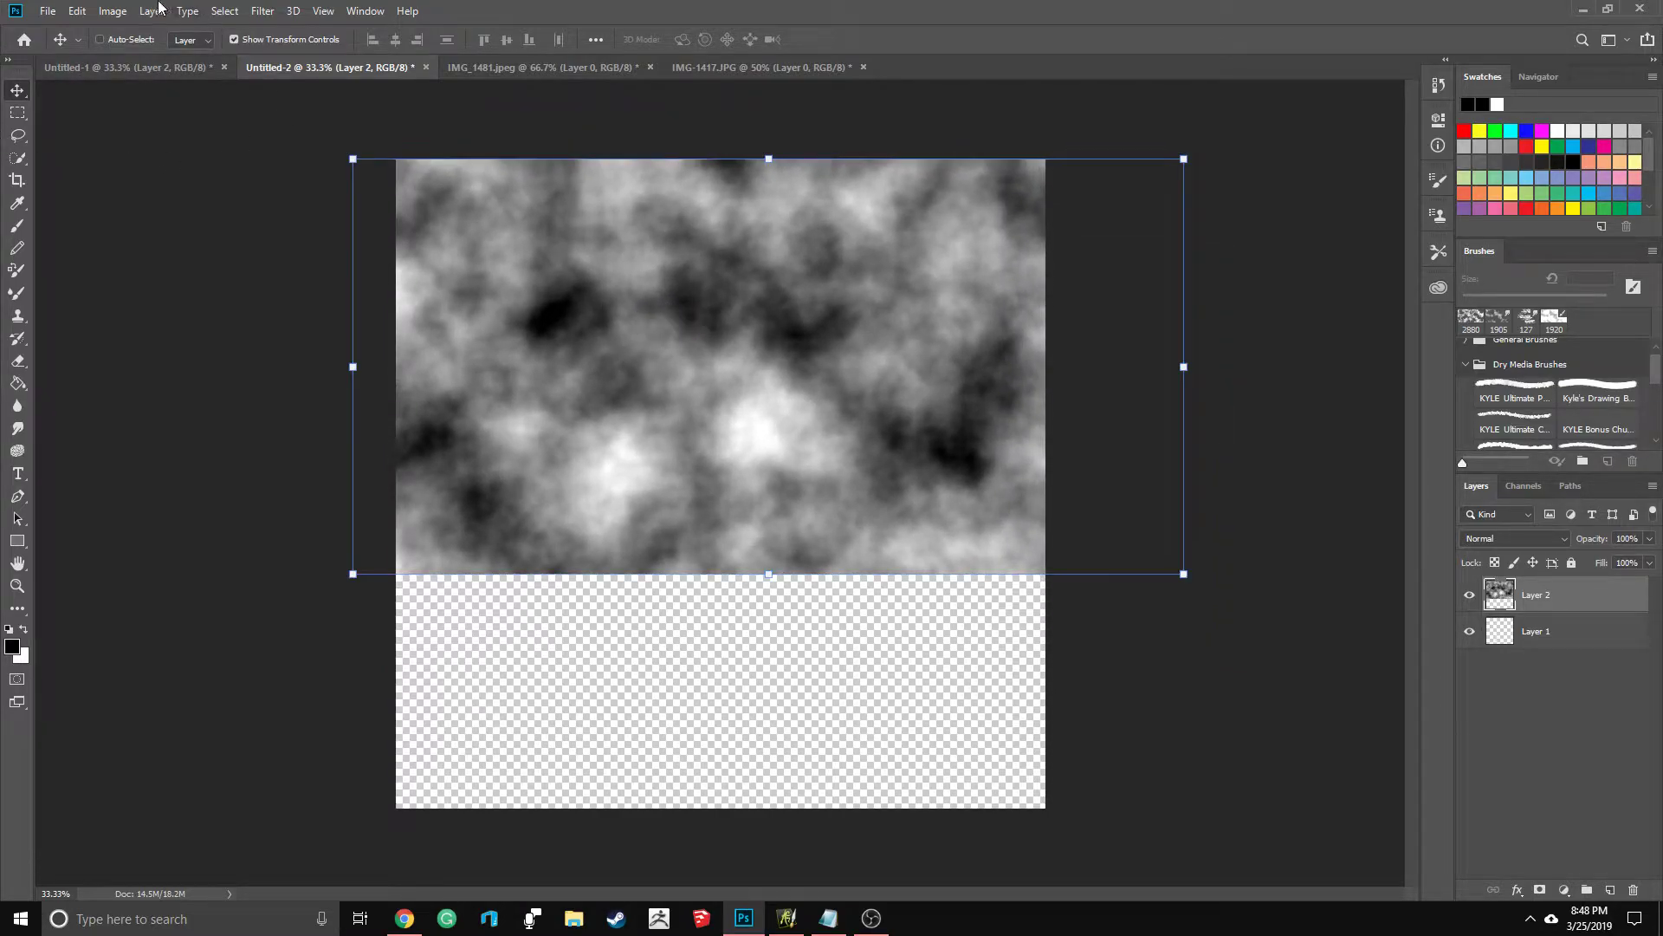
# Step: Select the grayscale cloud area with a rectangular marquee, crop Untitled-2 to it, and clear the selection
pyautogui.click(115, 12)
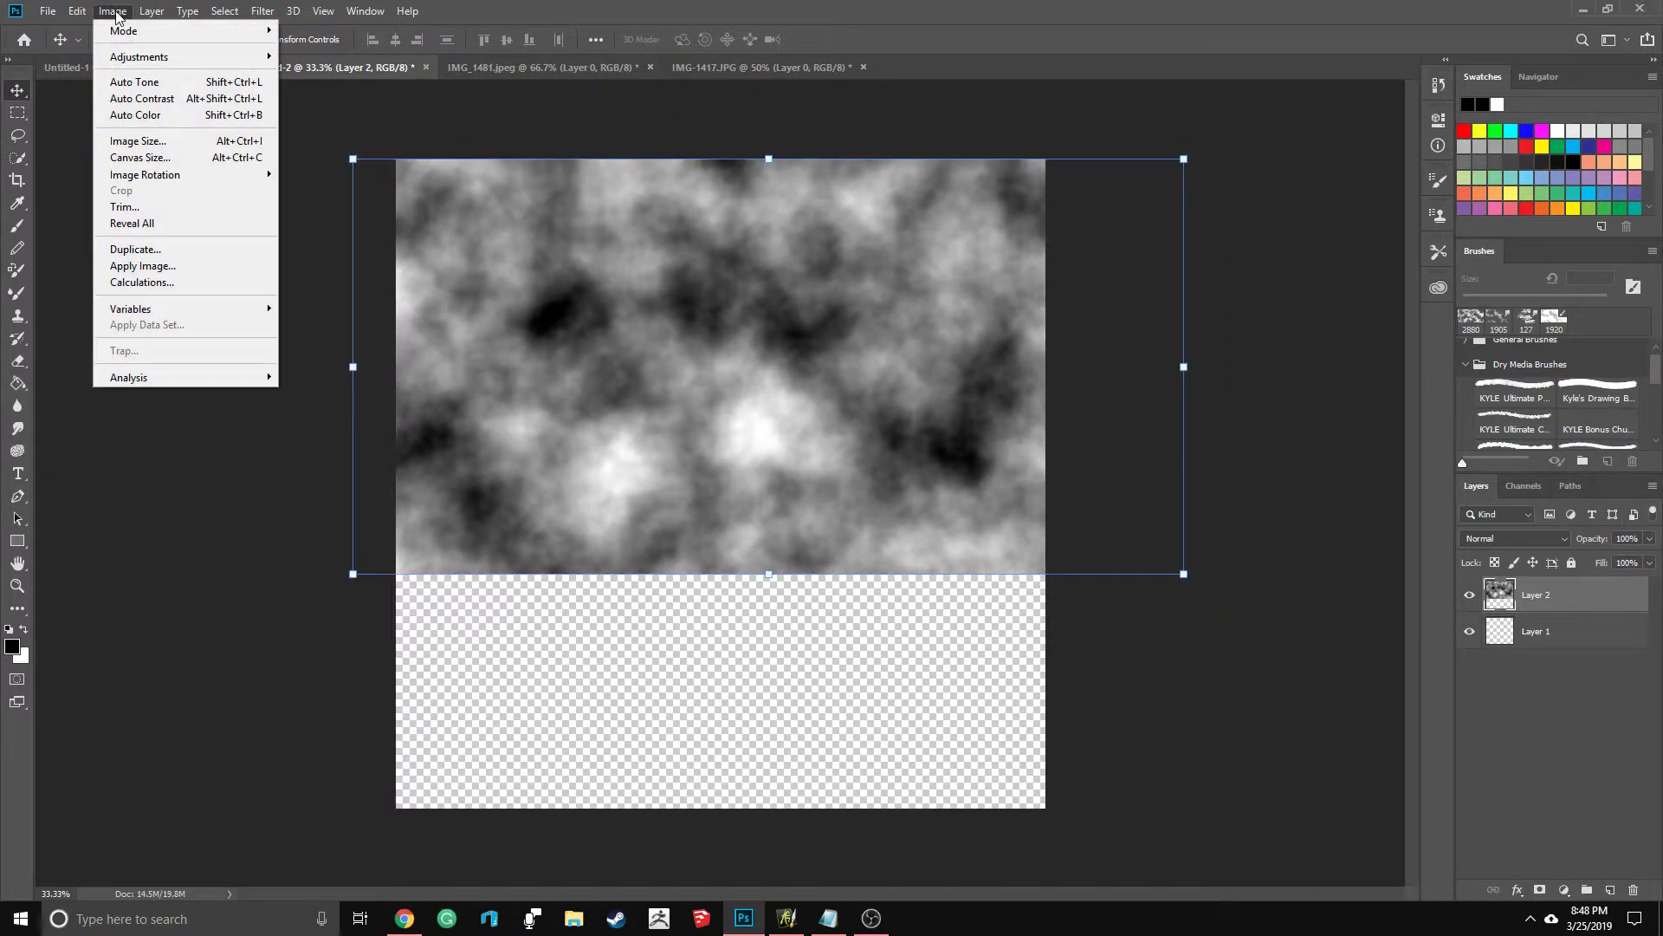
pyautogui.click(217, 414)
pyautogui.click(17, 113)
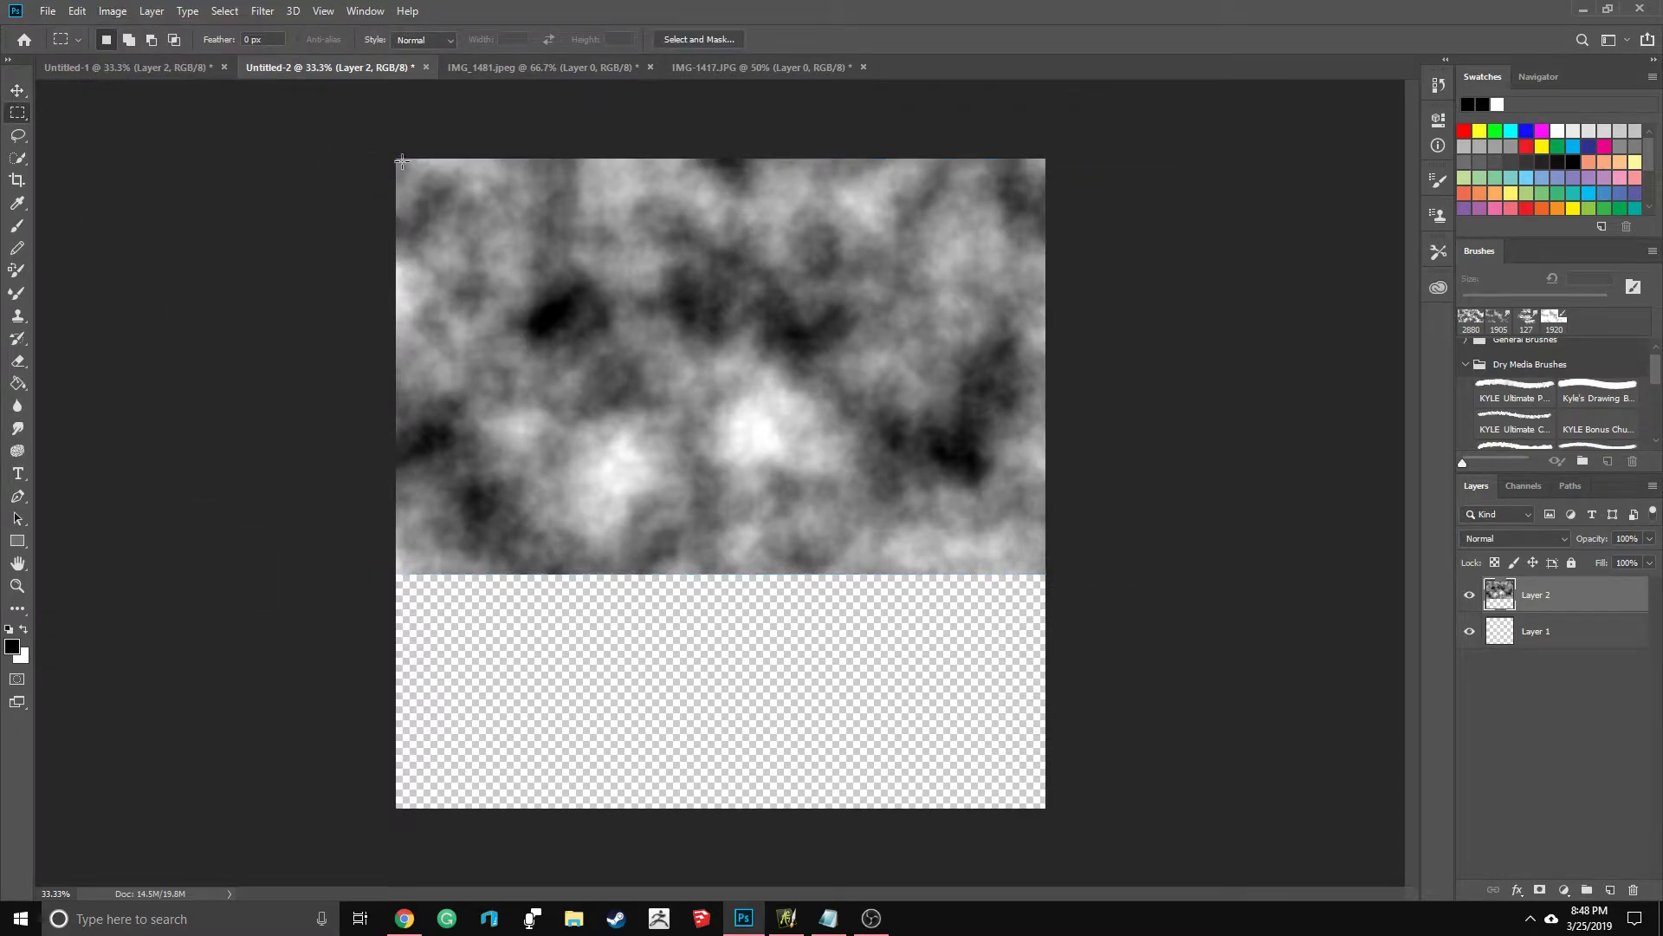
pyautogui.moveTo(396, 159); pyautogui.dragTo(1093, 574)
pyautogui.click(79, 10)
pyautogui.moveTo(113, 10)
pyautogui.click(163, 187)
pyautogui.hotkey('ctrl', 'd')
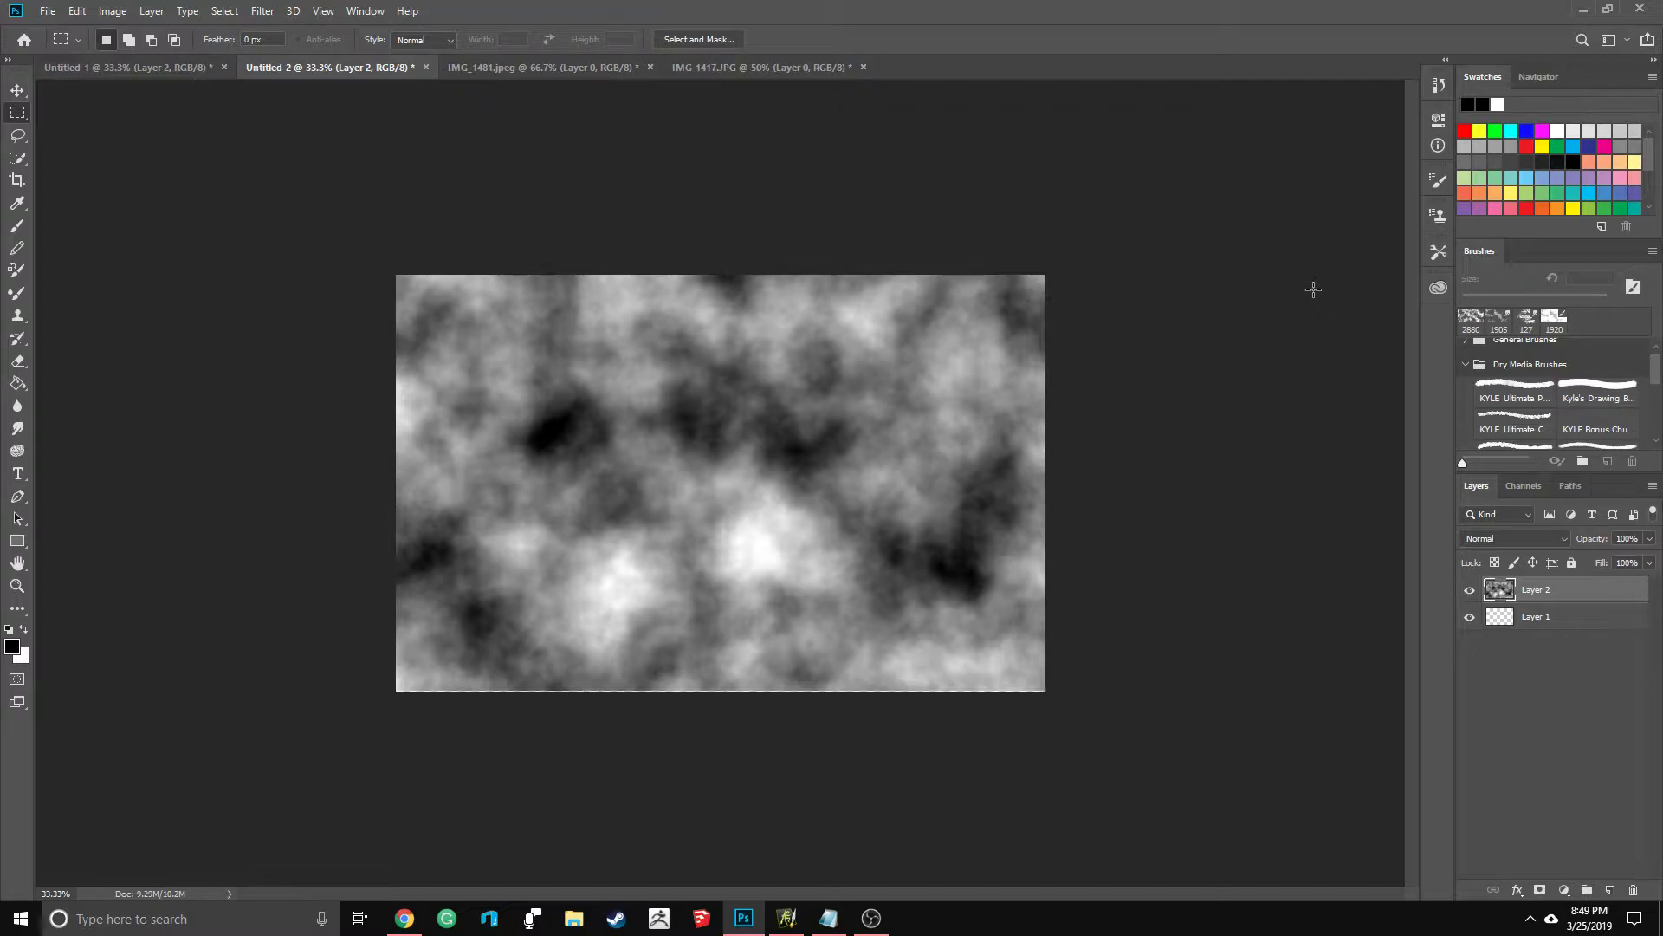
# Step: Crop Untitled-2 again to trim the thin leftover strip along the cloud picture's bottom edge
pyautogui.moveTo(397, 276); pyautogui.dragTo(1133, 687)
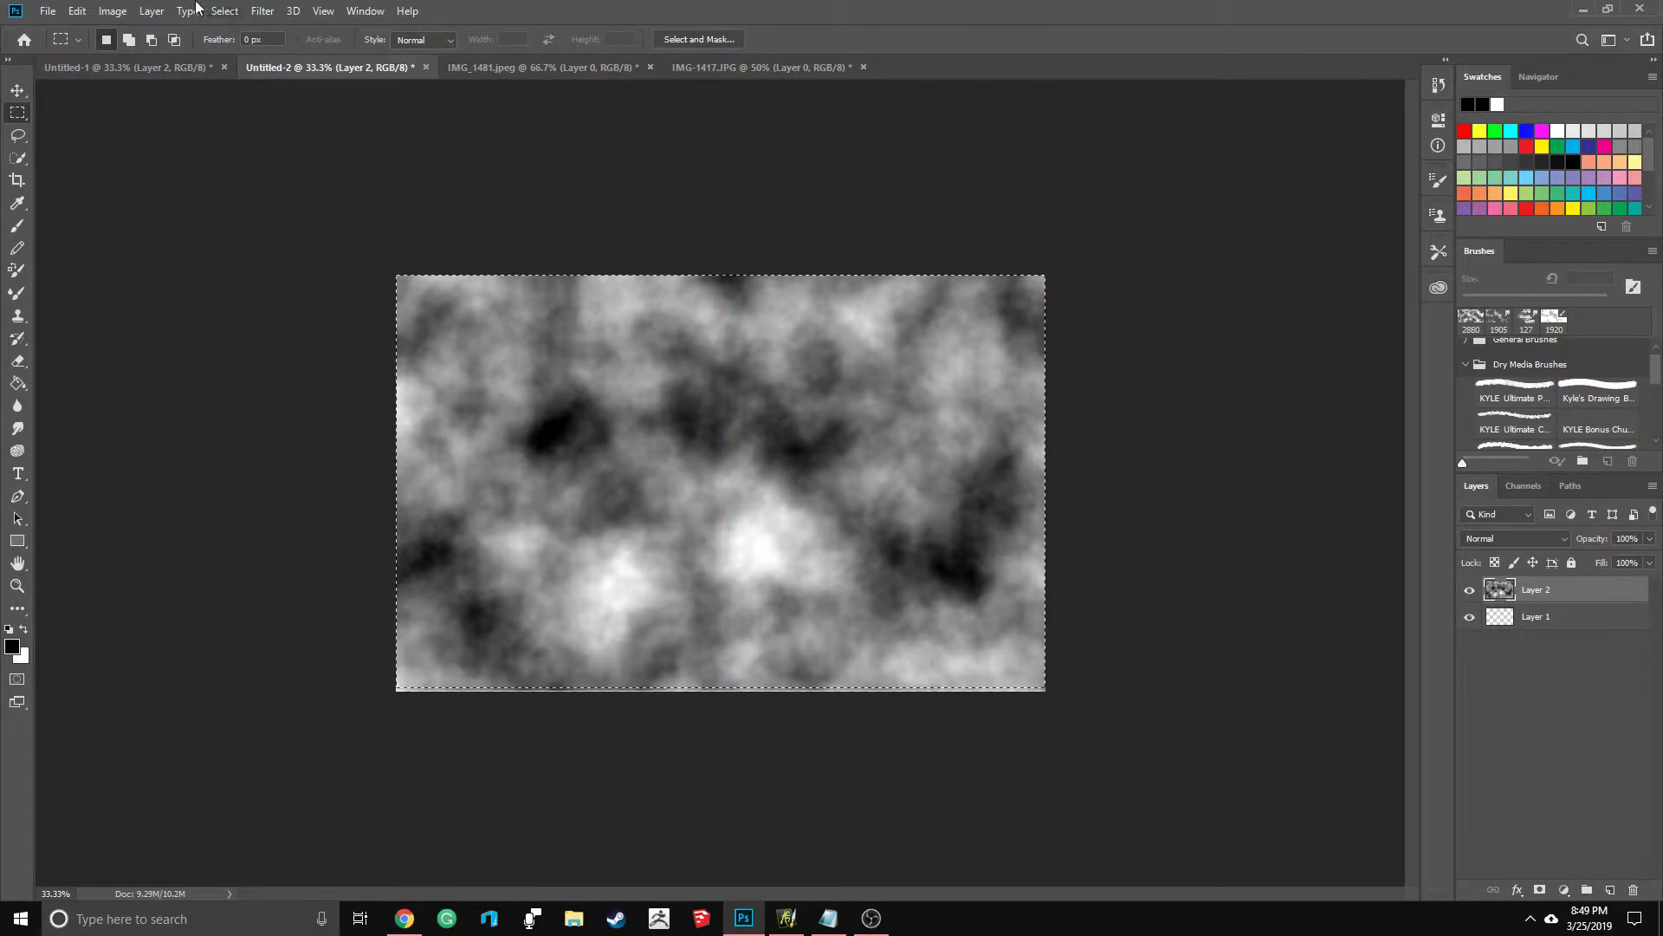
pyautogui.click(114, 12)
pyautogui.click(194, 198)
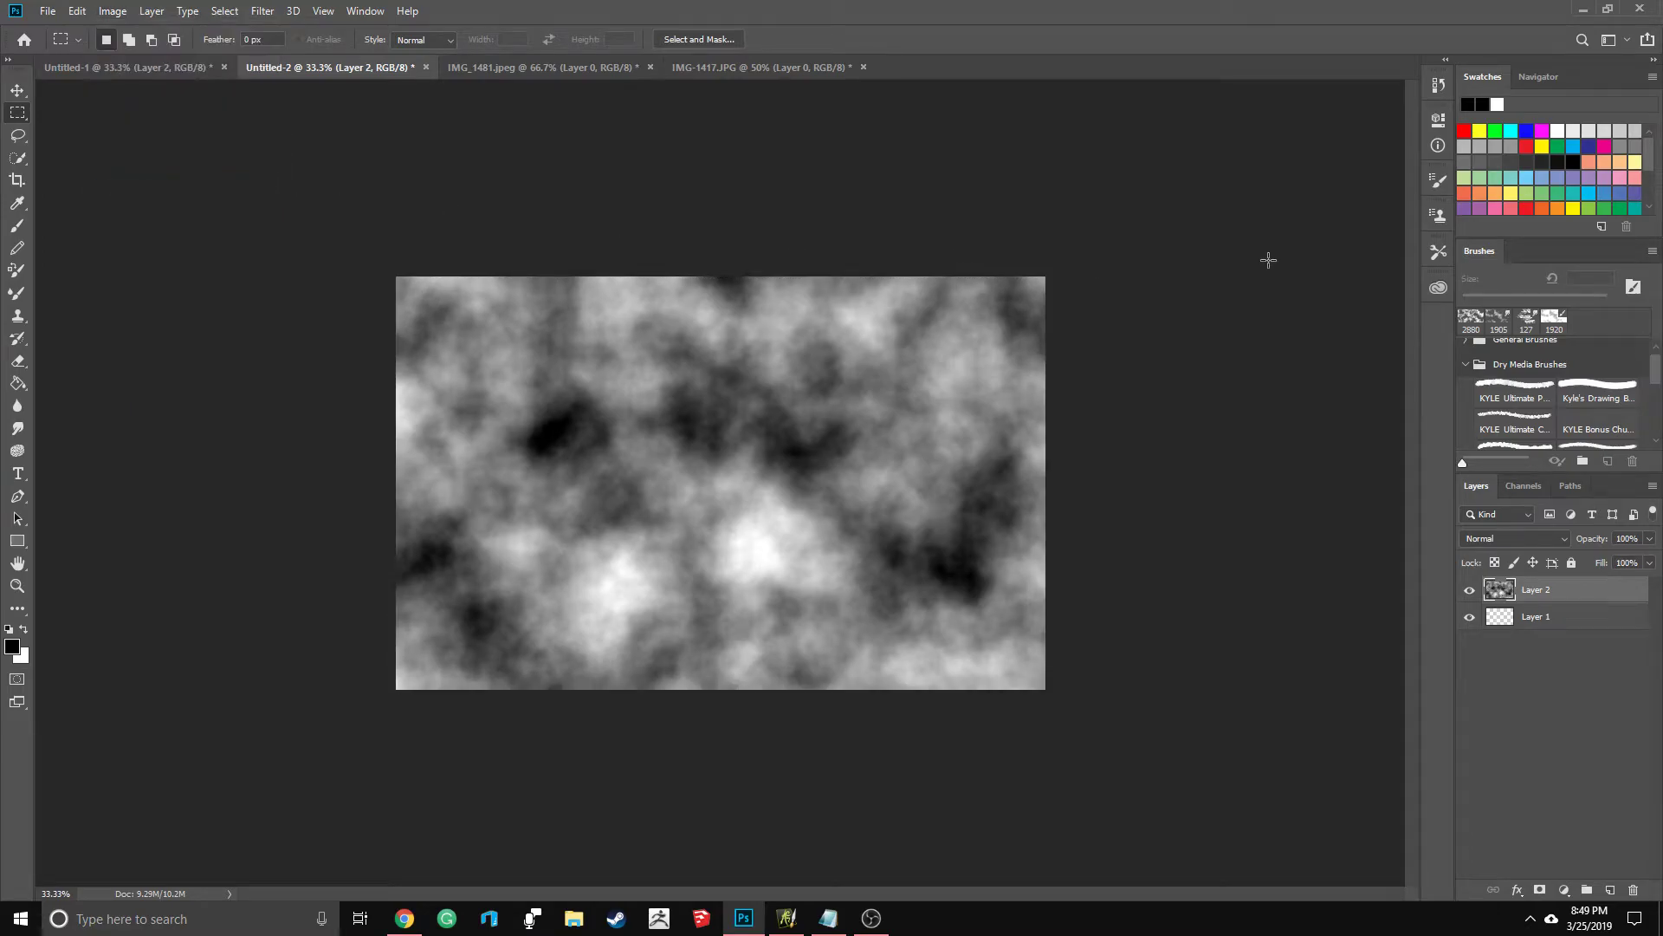
# Step: Merge Layer 2 down into Layer 1 in both Untitled-2 and Untitled-1
pyautogui.rightClick(1574, 593)
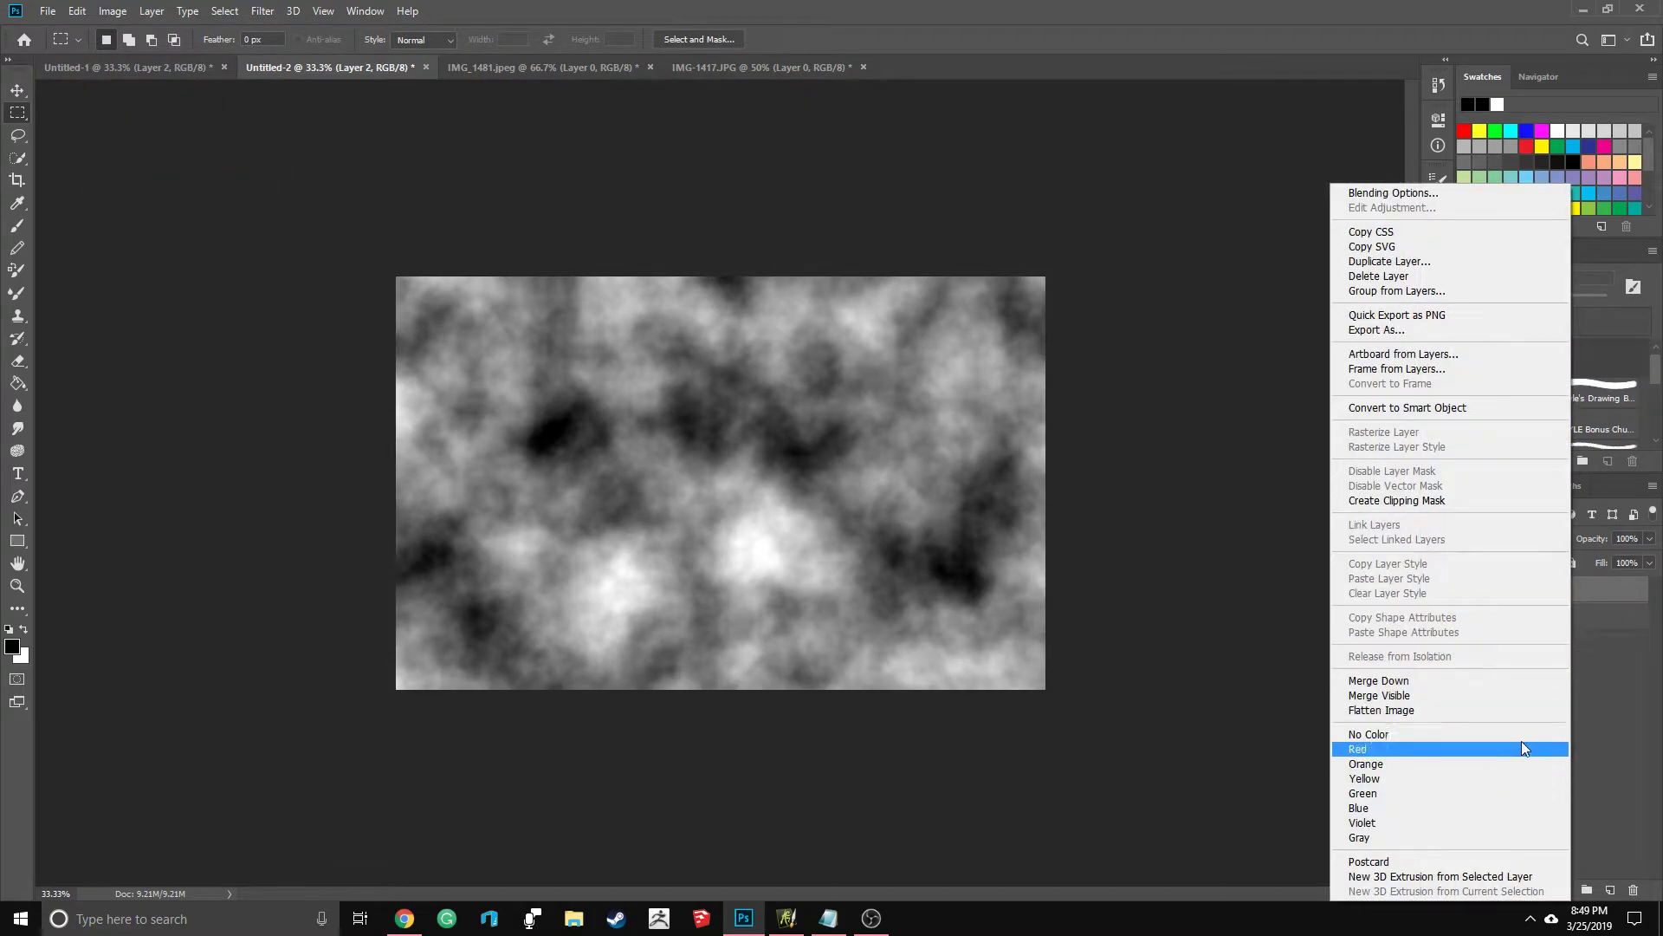
pyautogui.click(1539, 677)
pyautogui.click(524, 74)
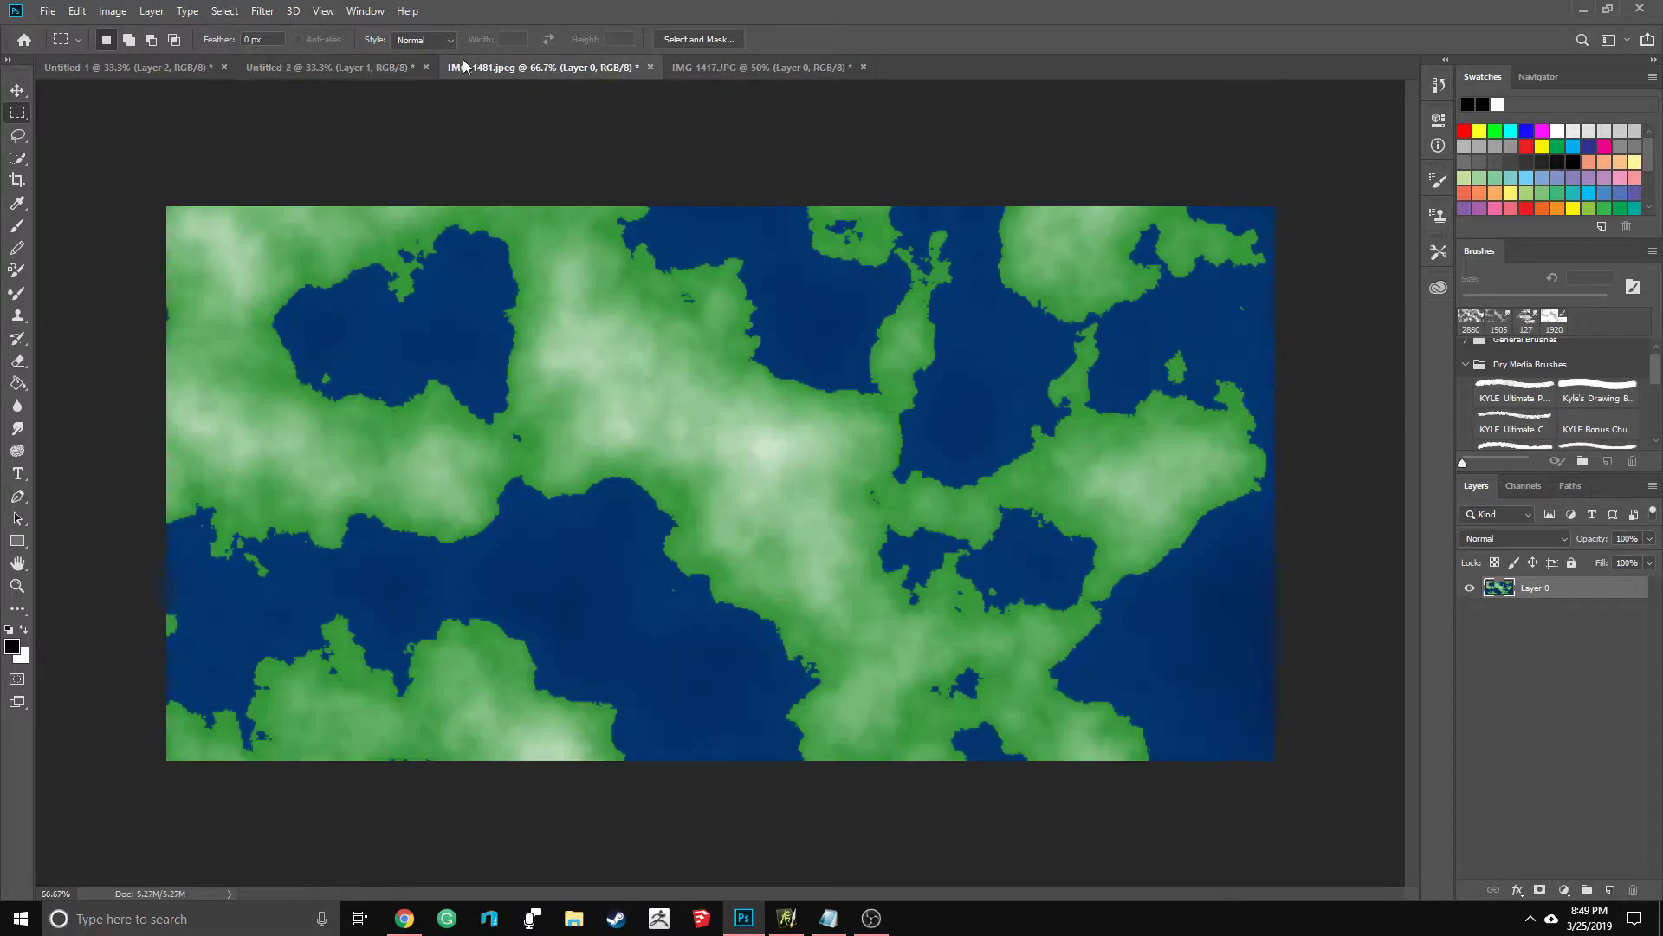
pyautogui.click(174, 75)
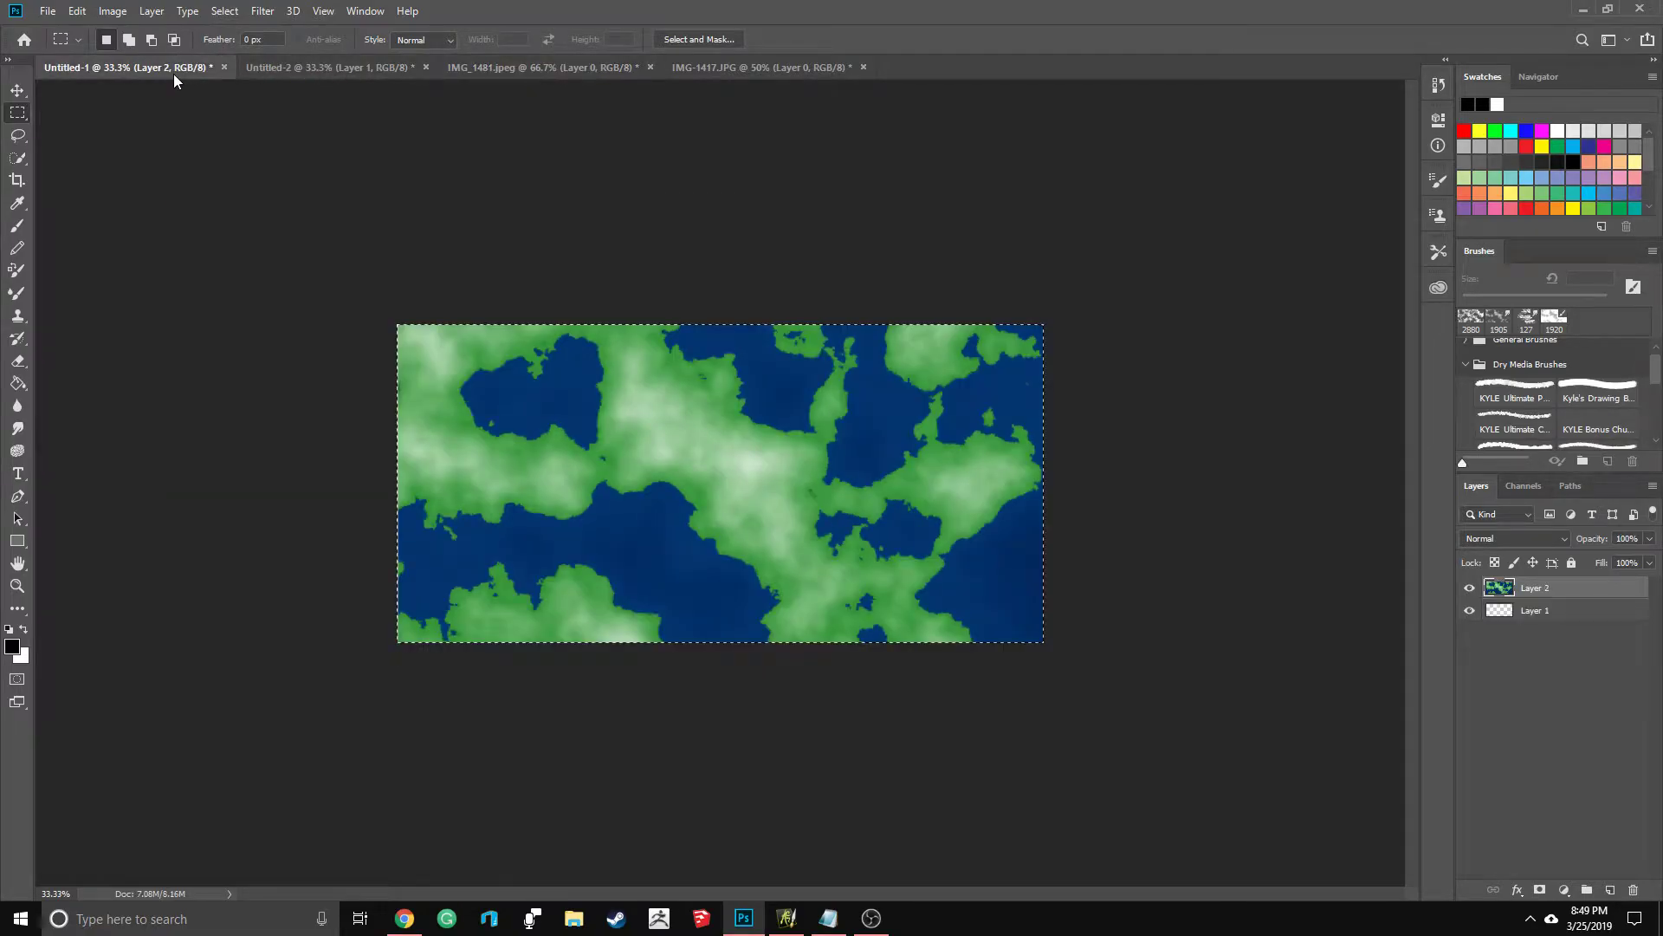
pyautogui.rightClick(1625, 593)
pyautogui.click(1530, 679)
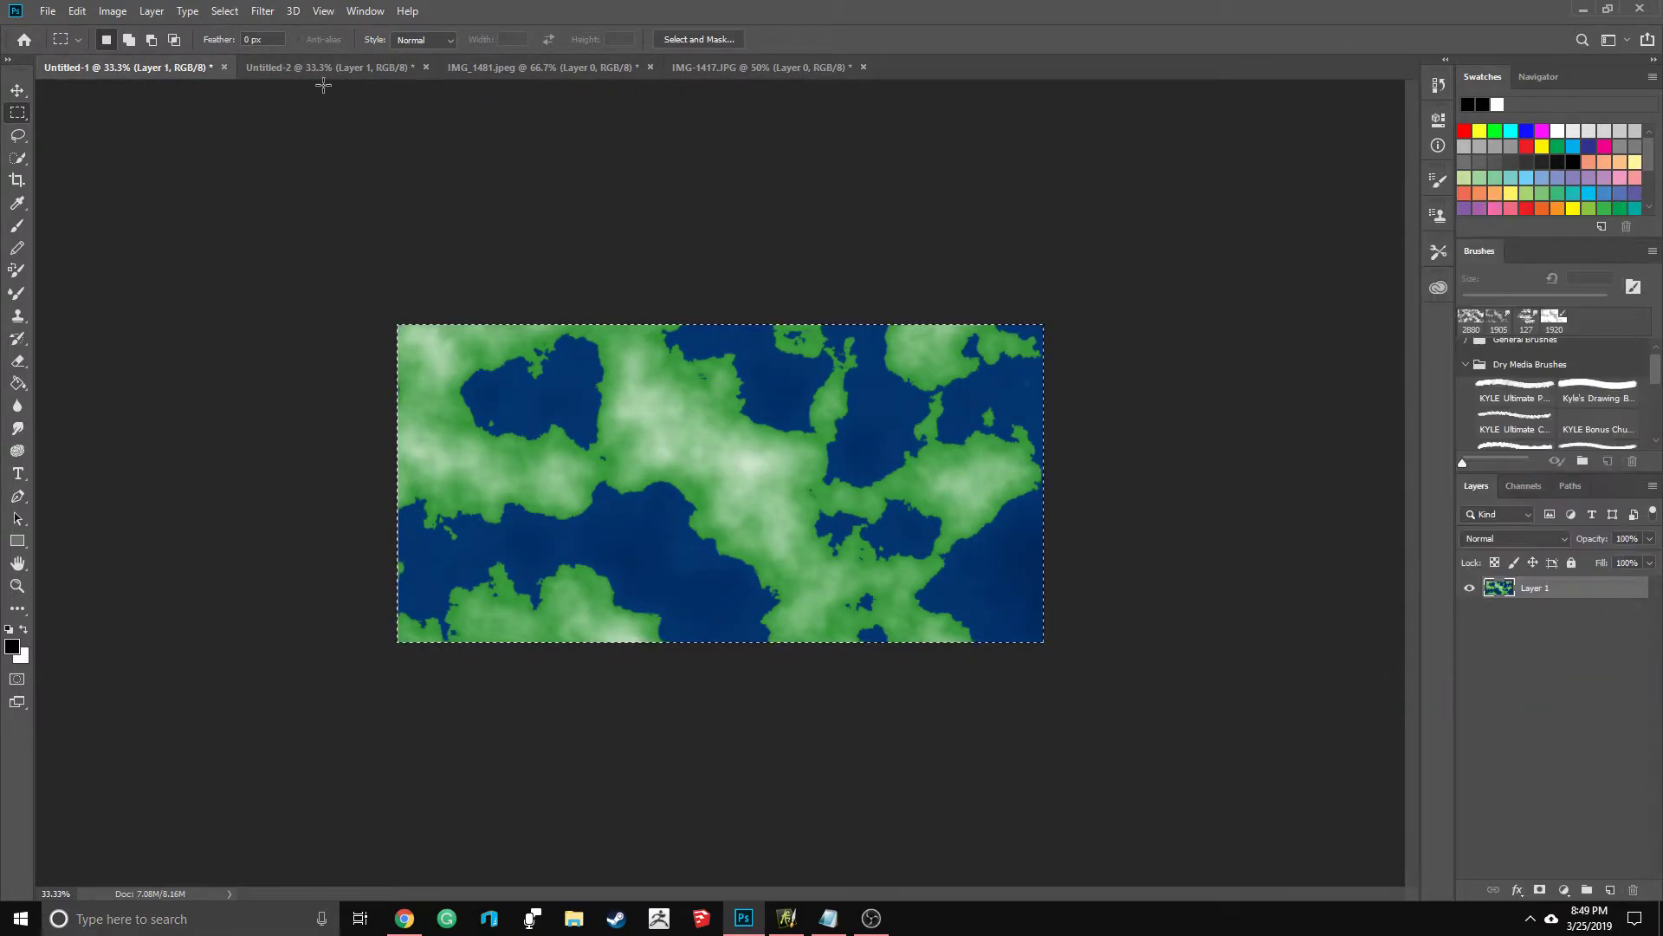
# Step: Close the source images IMG_1481.jpeg and IMG-1417.JPG without saving changes
pyautogui.click(546, 67)
pyautogui.click(650, 68)
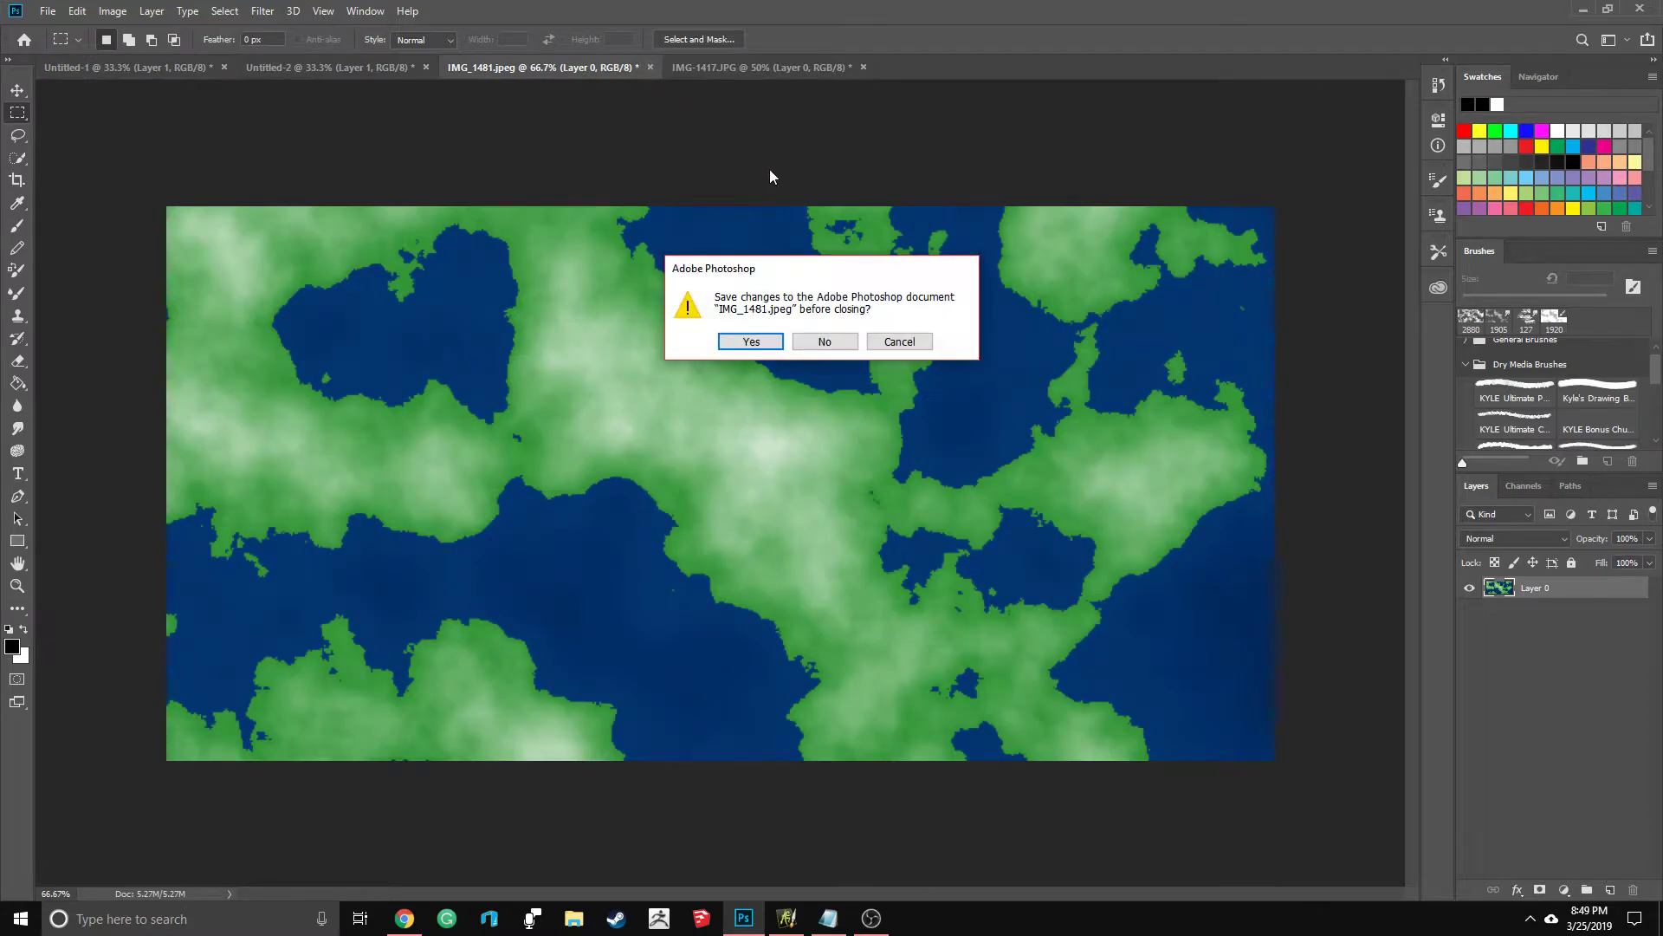
pyautogui.click(825, 344)
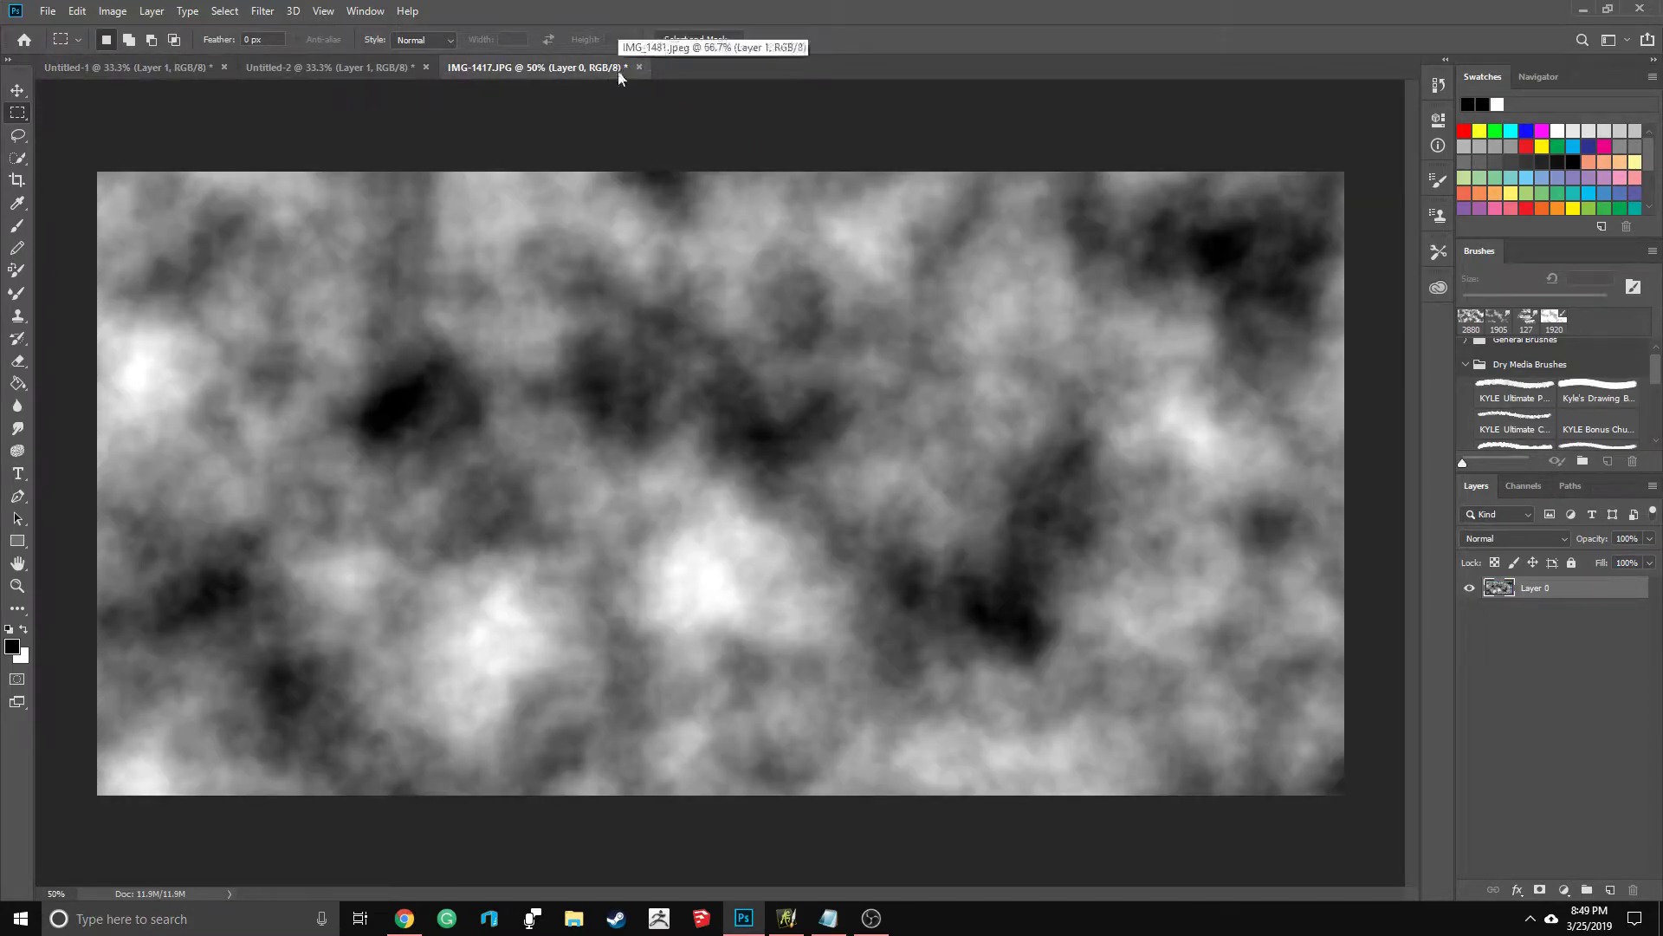
pyautogui.click(365, 67)
pyautogui.click(520, 67)
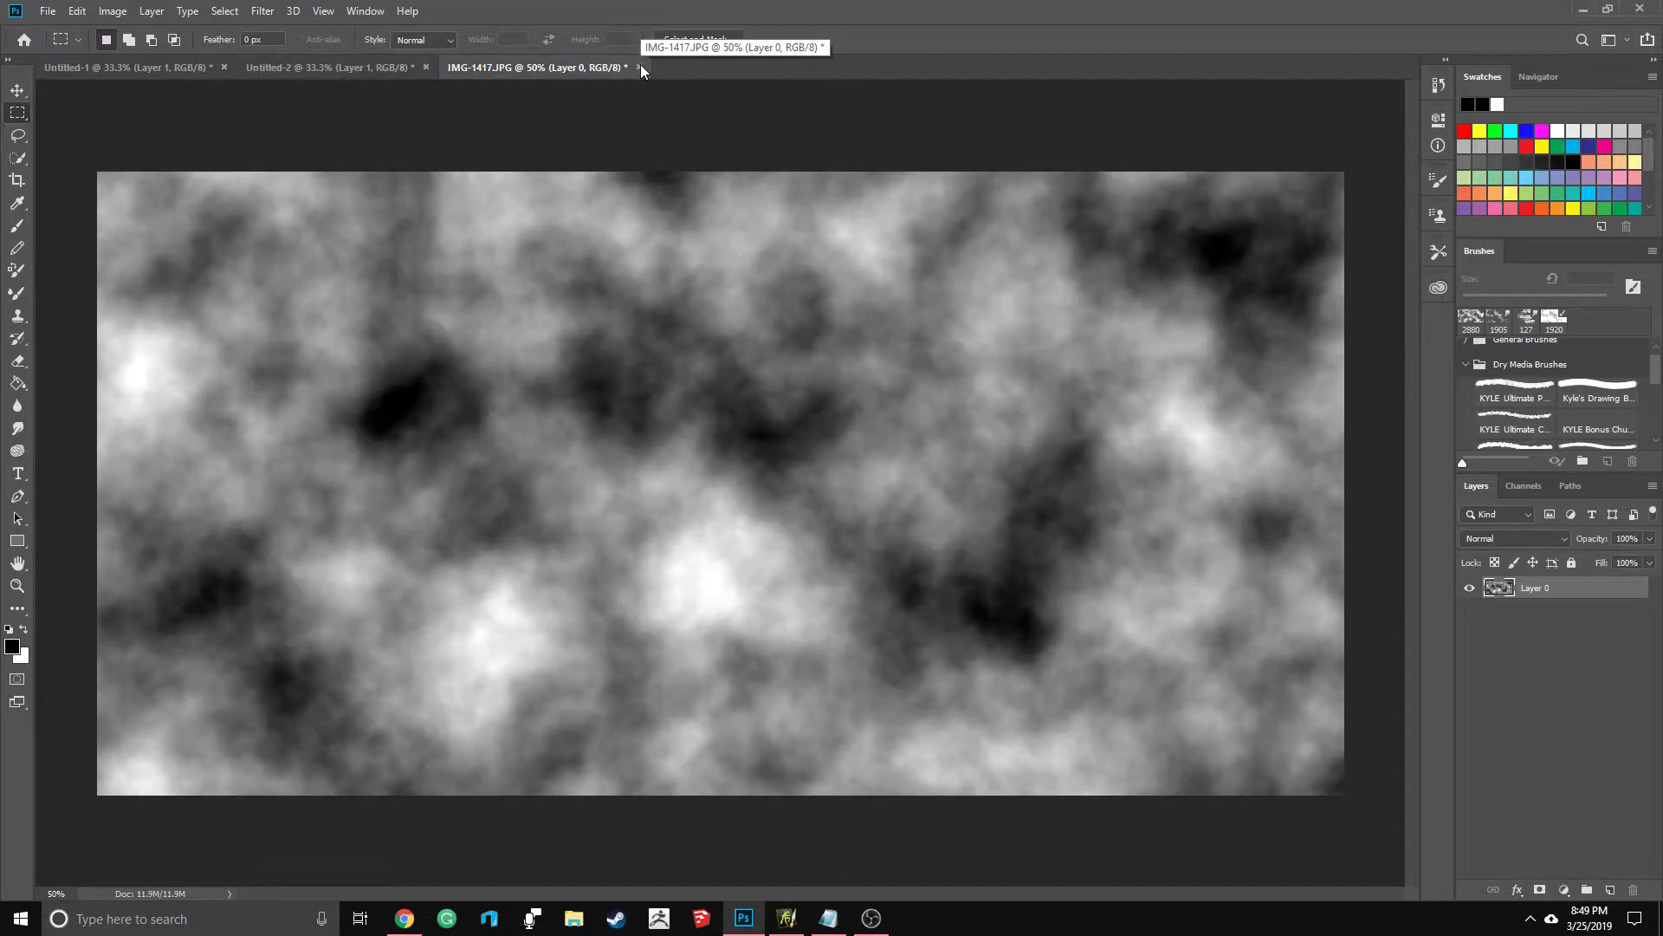
pyautogui.click(642, 67)
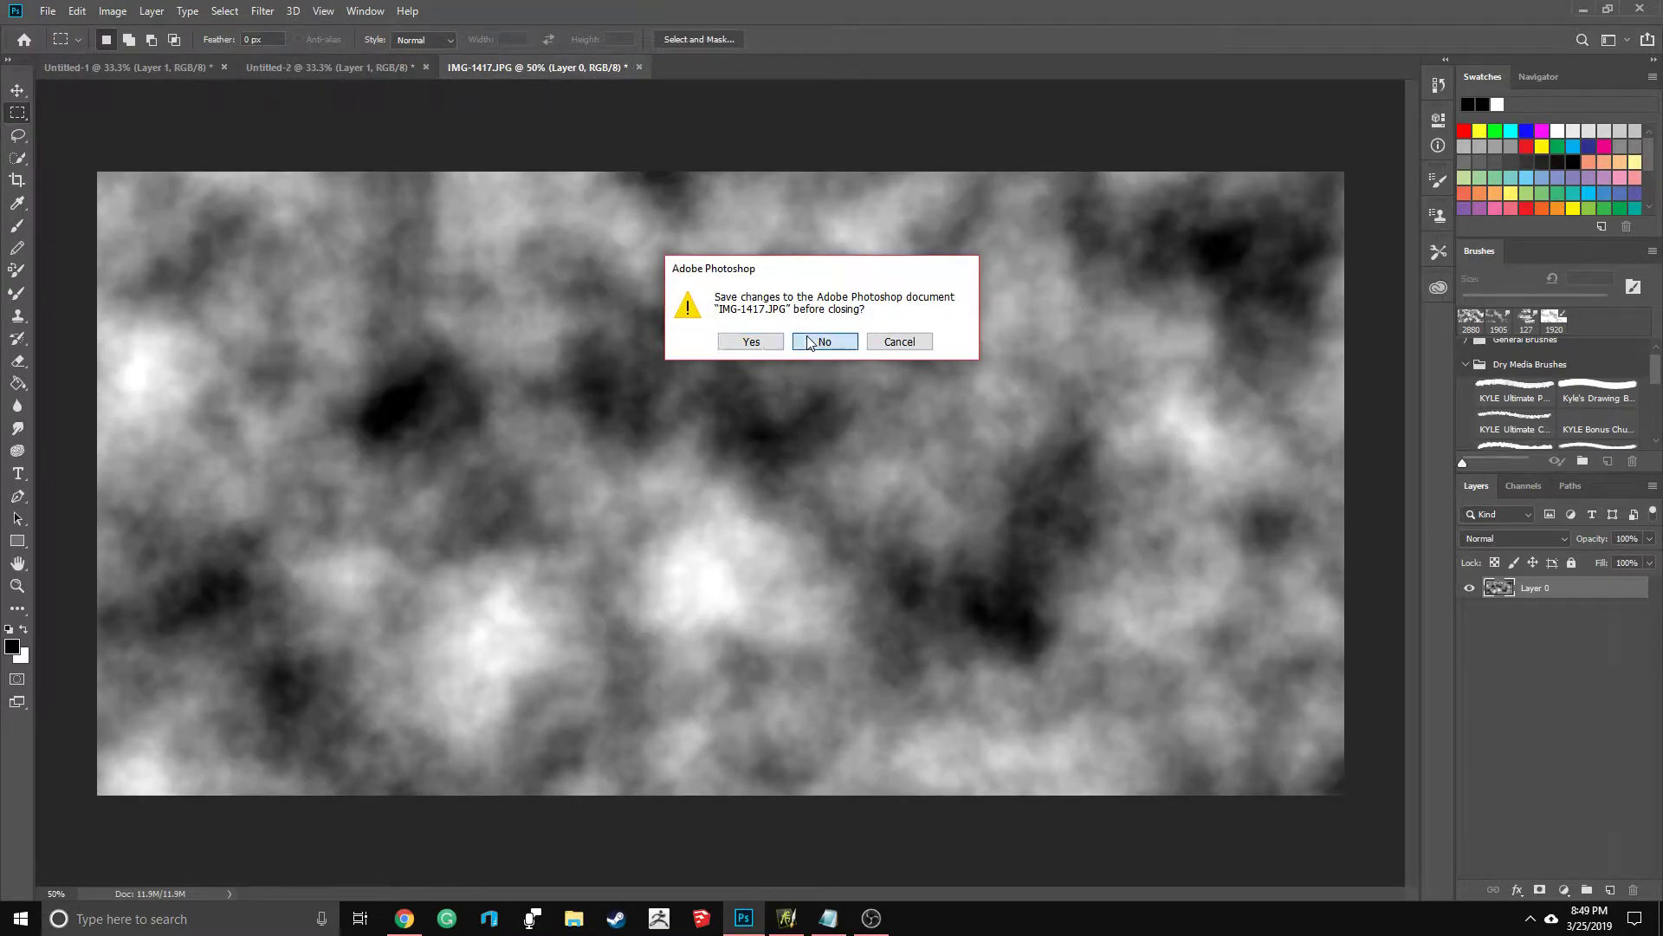
pyautogui.click(819, 341)
# Step: Add an Exposure adjustment layer over the clouds in Untitled-2 and apply the Dan test preset
pyautogui.click(185, 63)
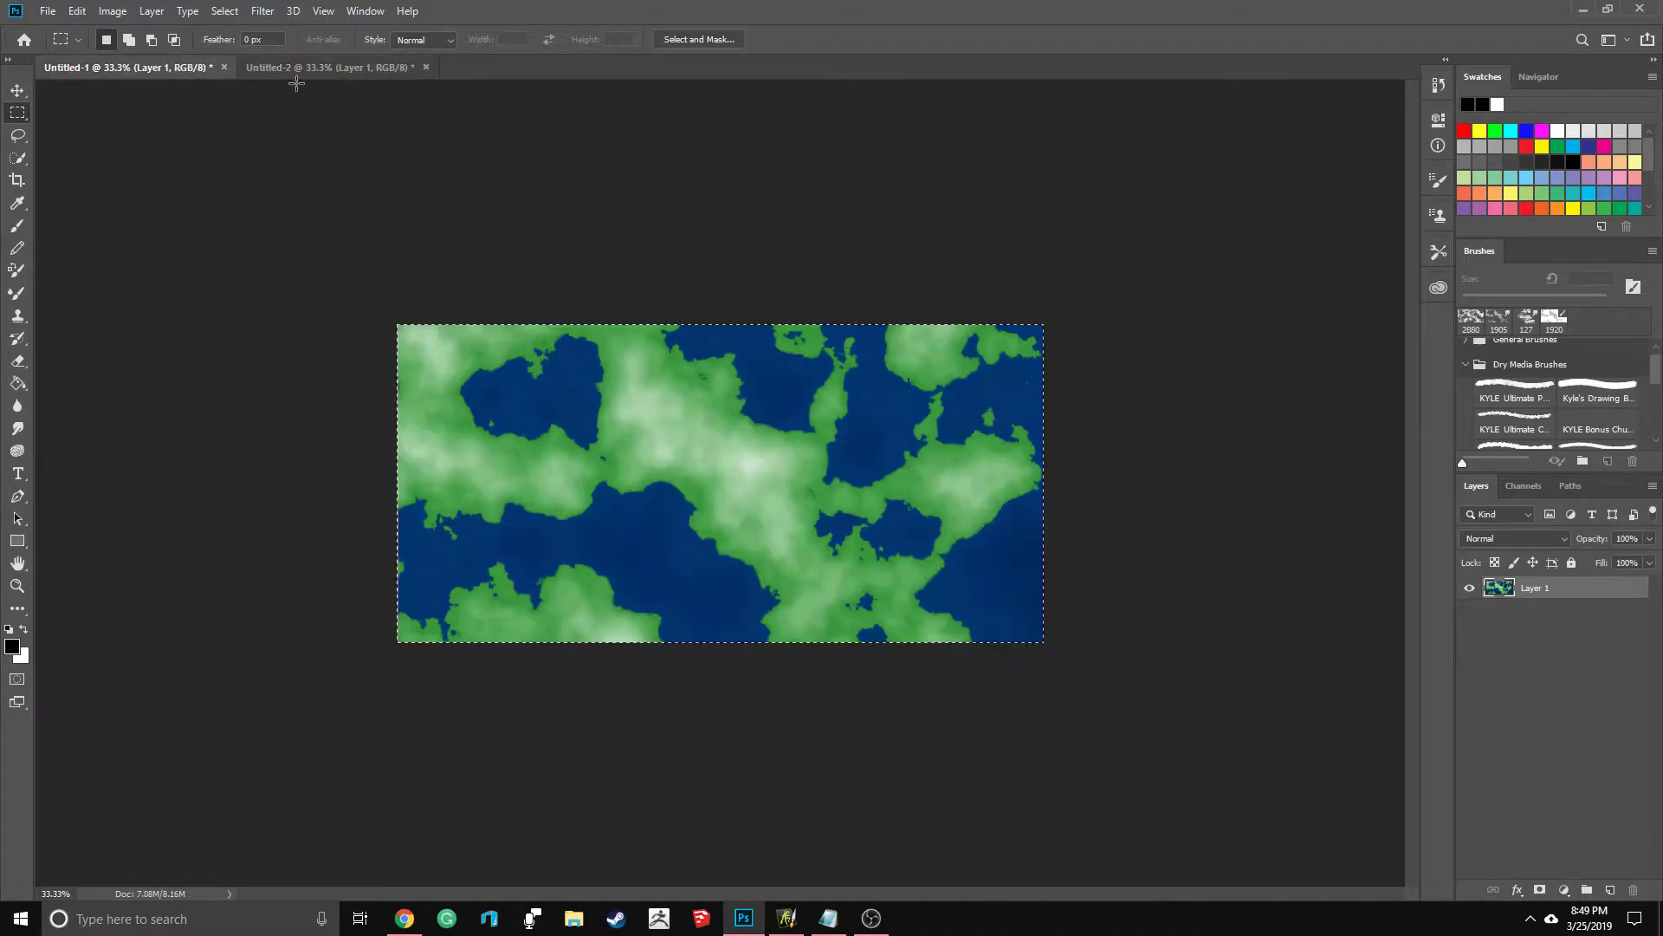
pyautogui.click(330, 65)
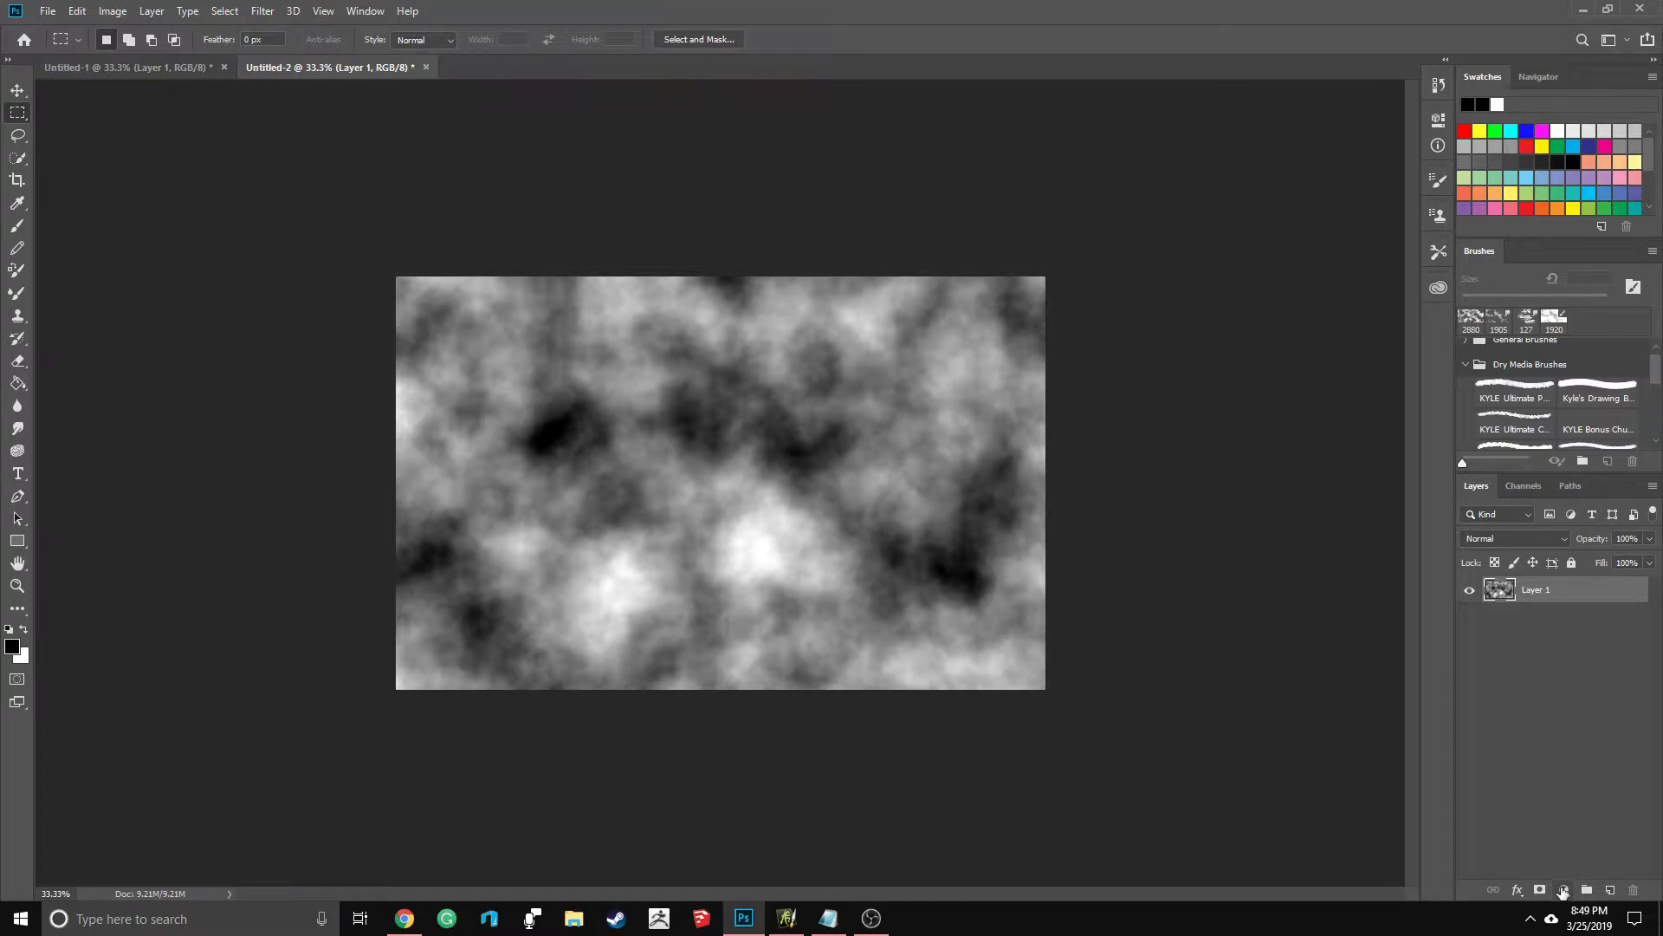
pyautogui.click(1563, 891)
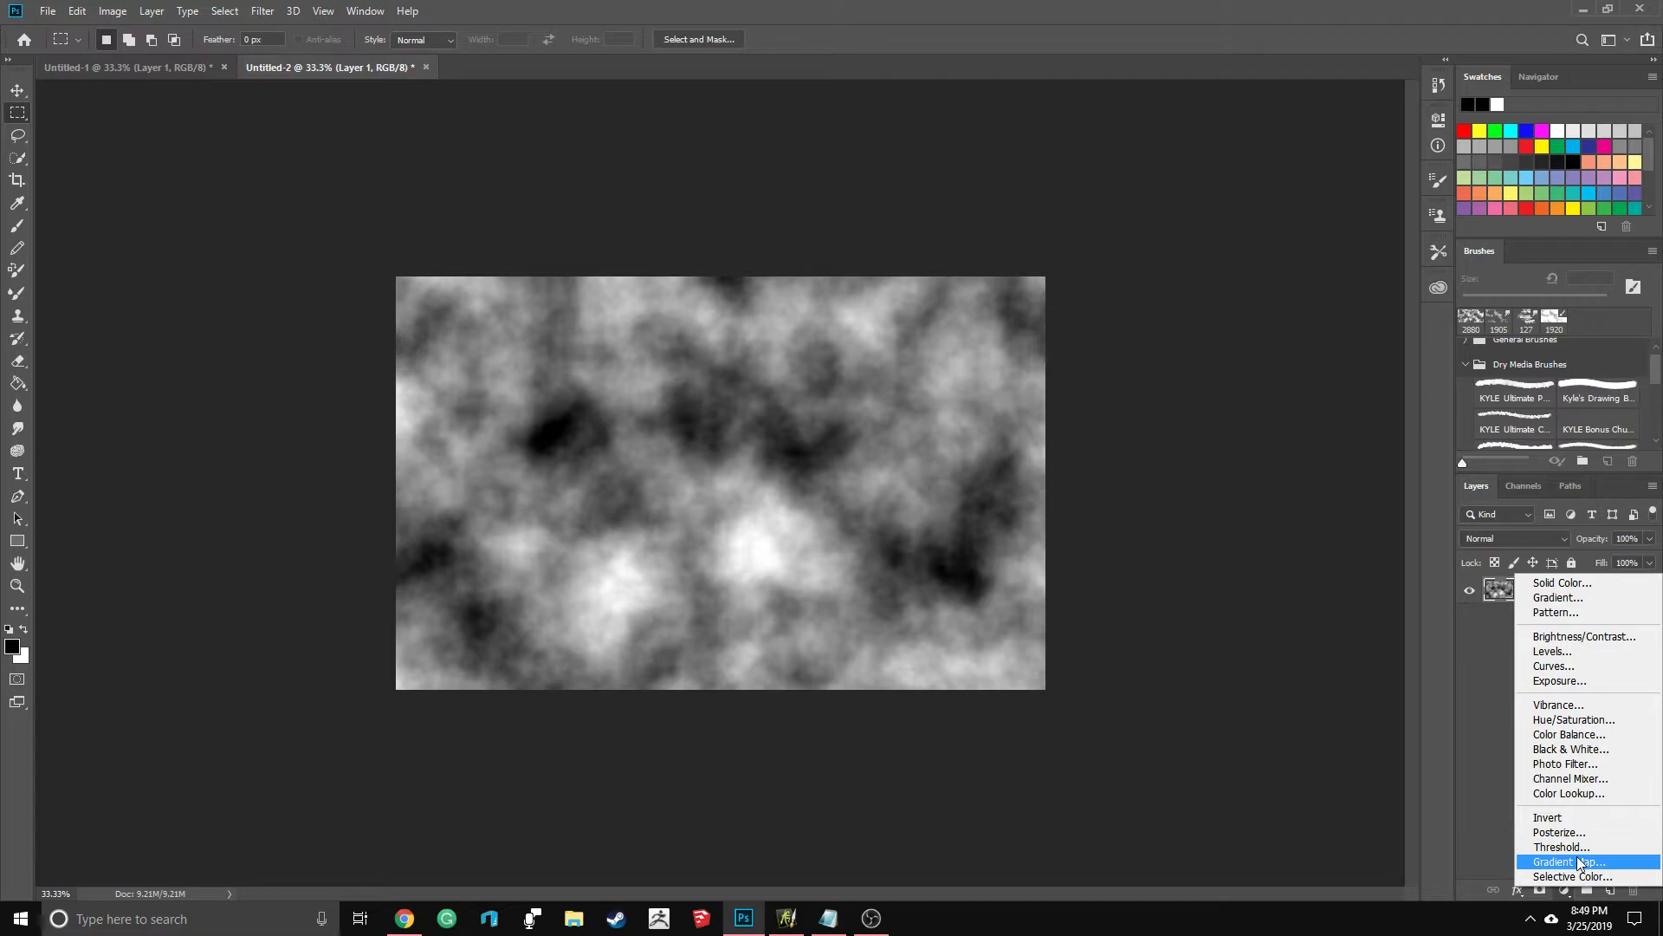
pyautogui.click(1593, 678)
pyautogui.moveTo(1318, 246); pyautogui.dragTo(1298, 242)
pyautogui.click(1338, 168)
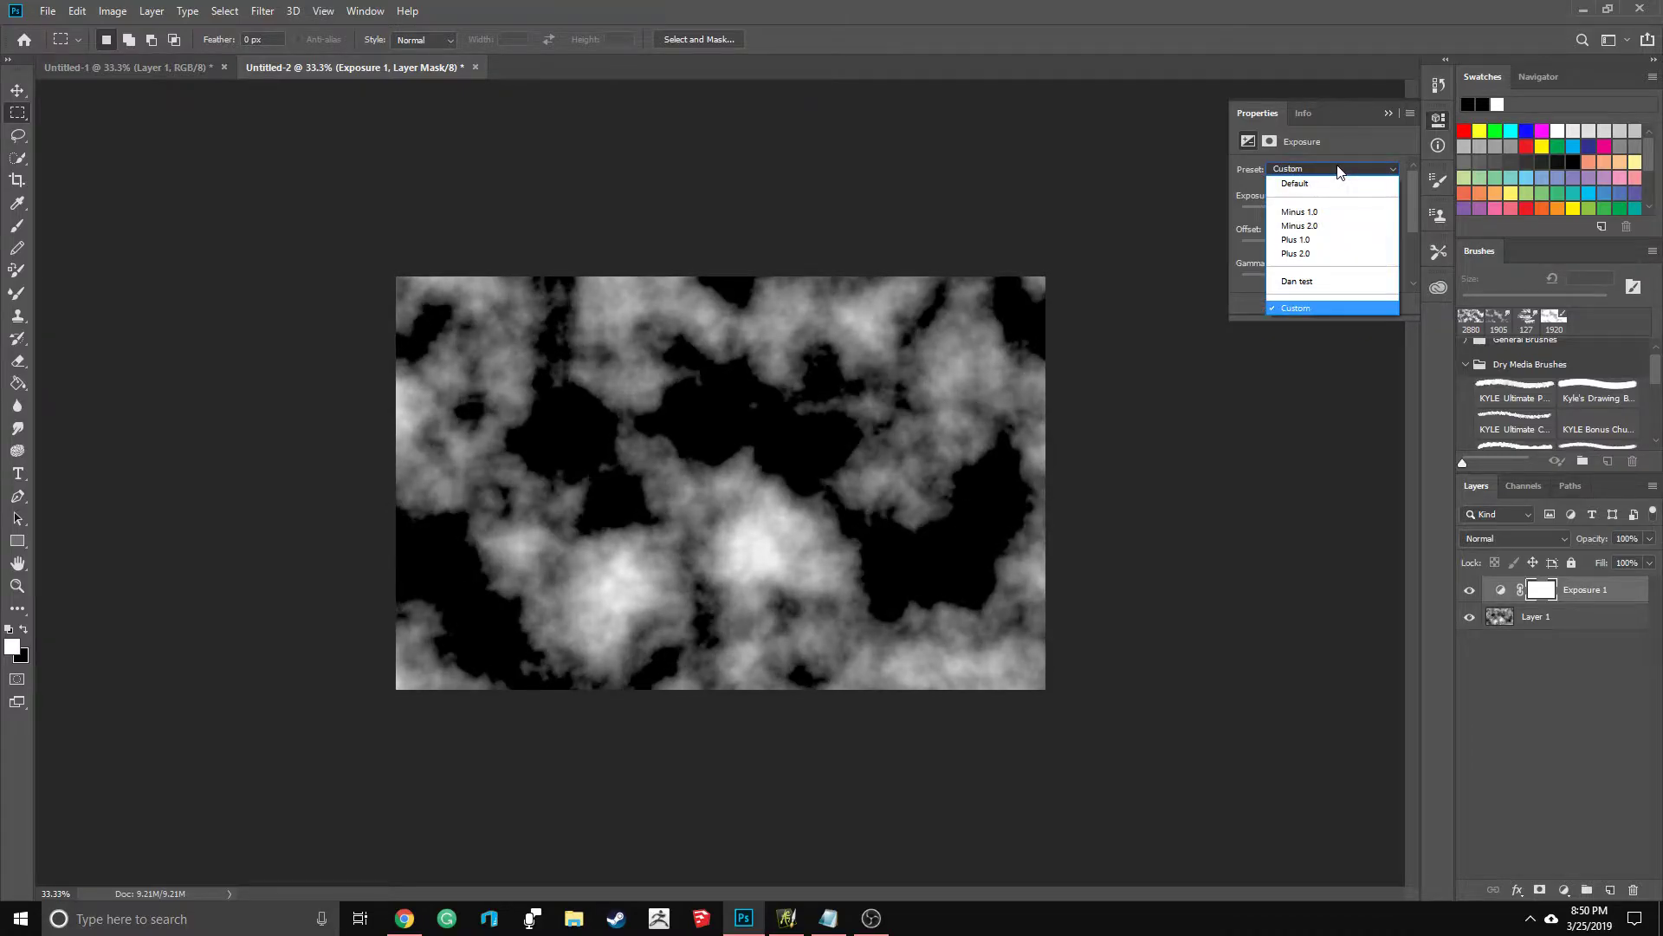
pyautogui.click(1350, 280)
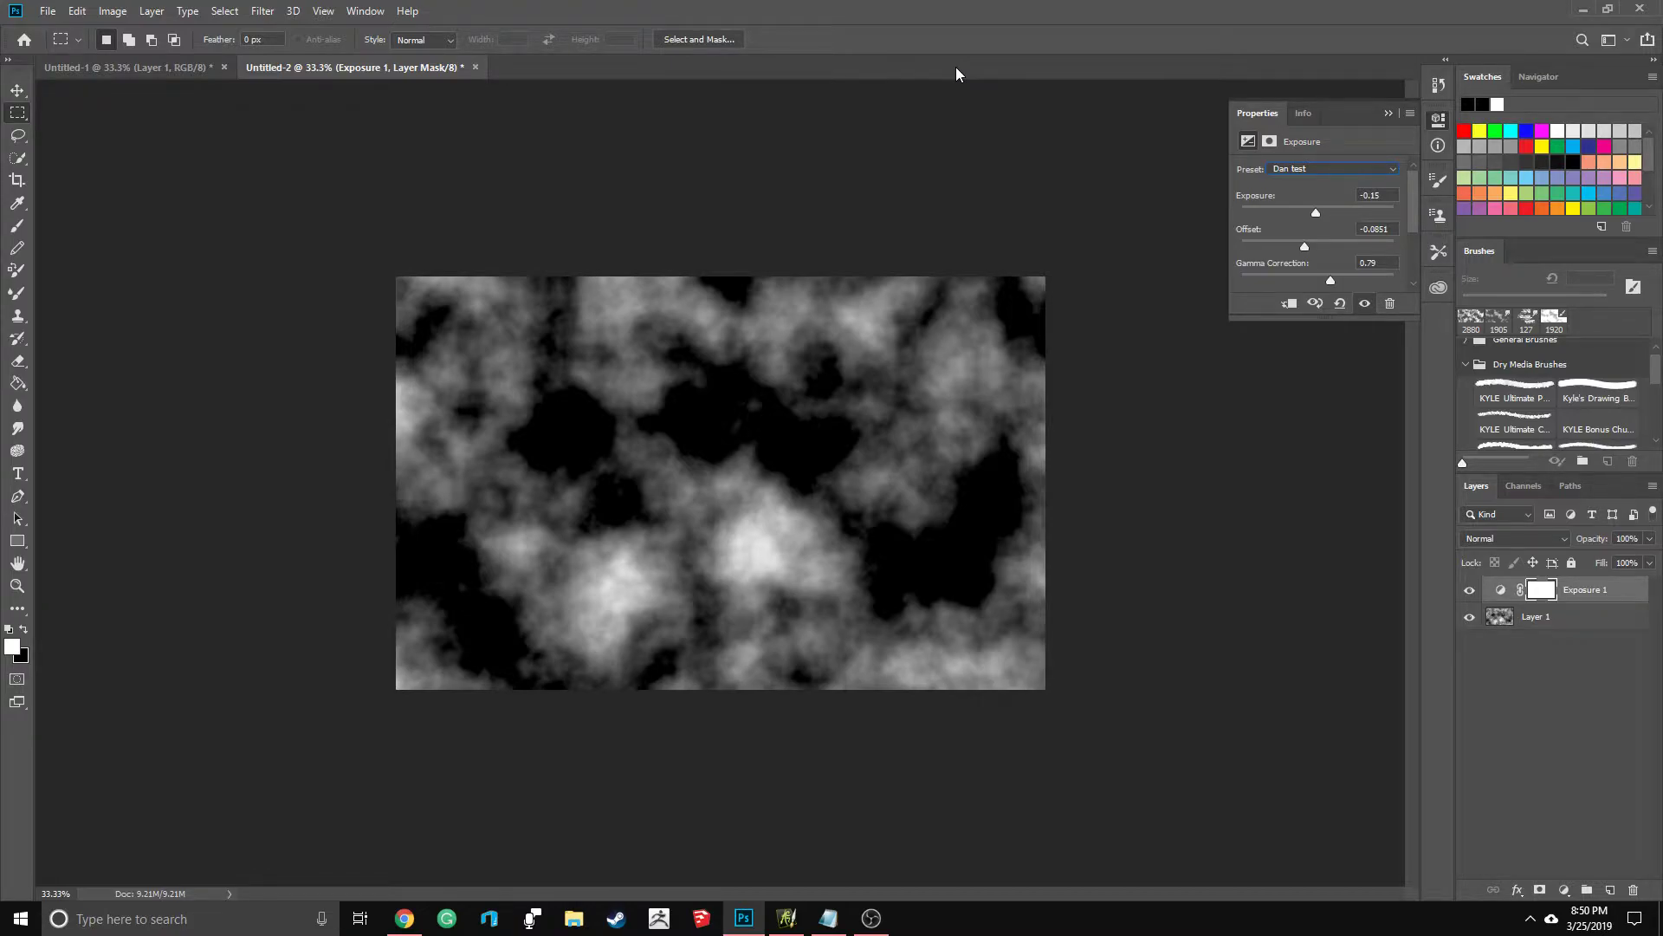
# Step: Merge the Exposure adjustment layer down into the cloud layer in Untitled-2
pyautogui.click(1392, 113)
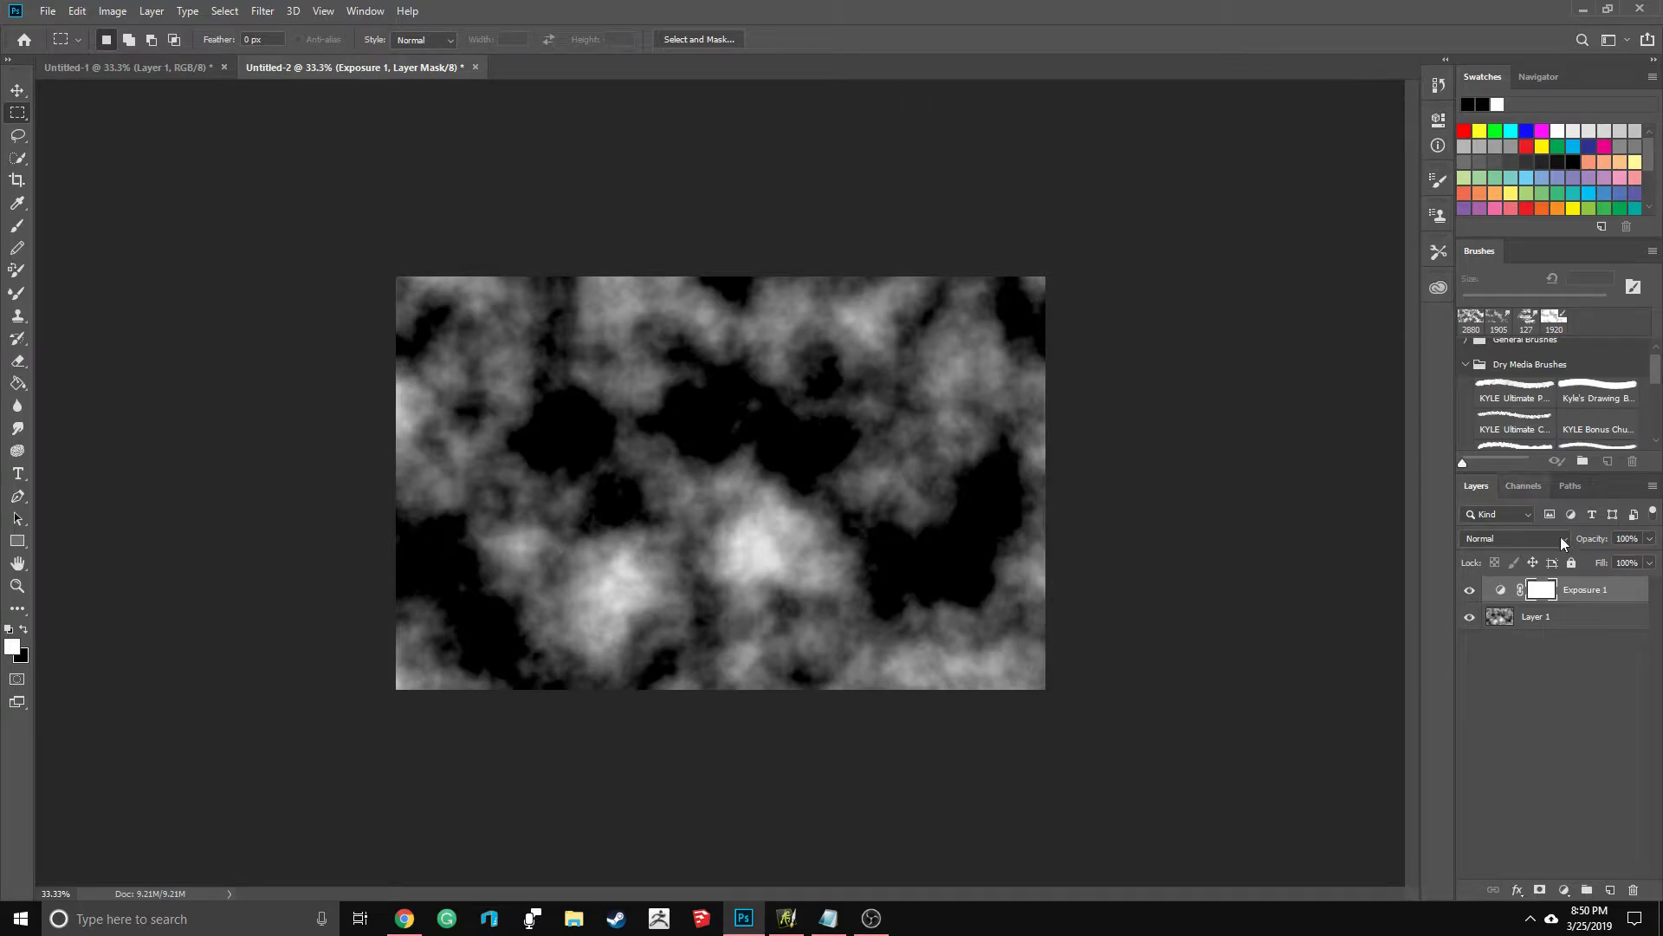
pyautogui.rightClick(1590, 591)
pyautogui.click(1518, 681)
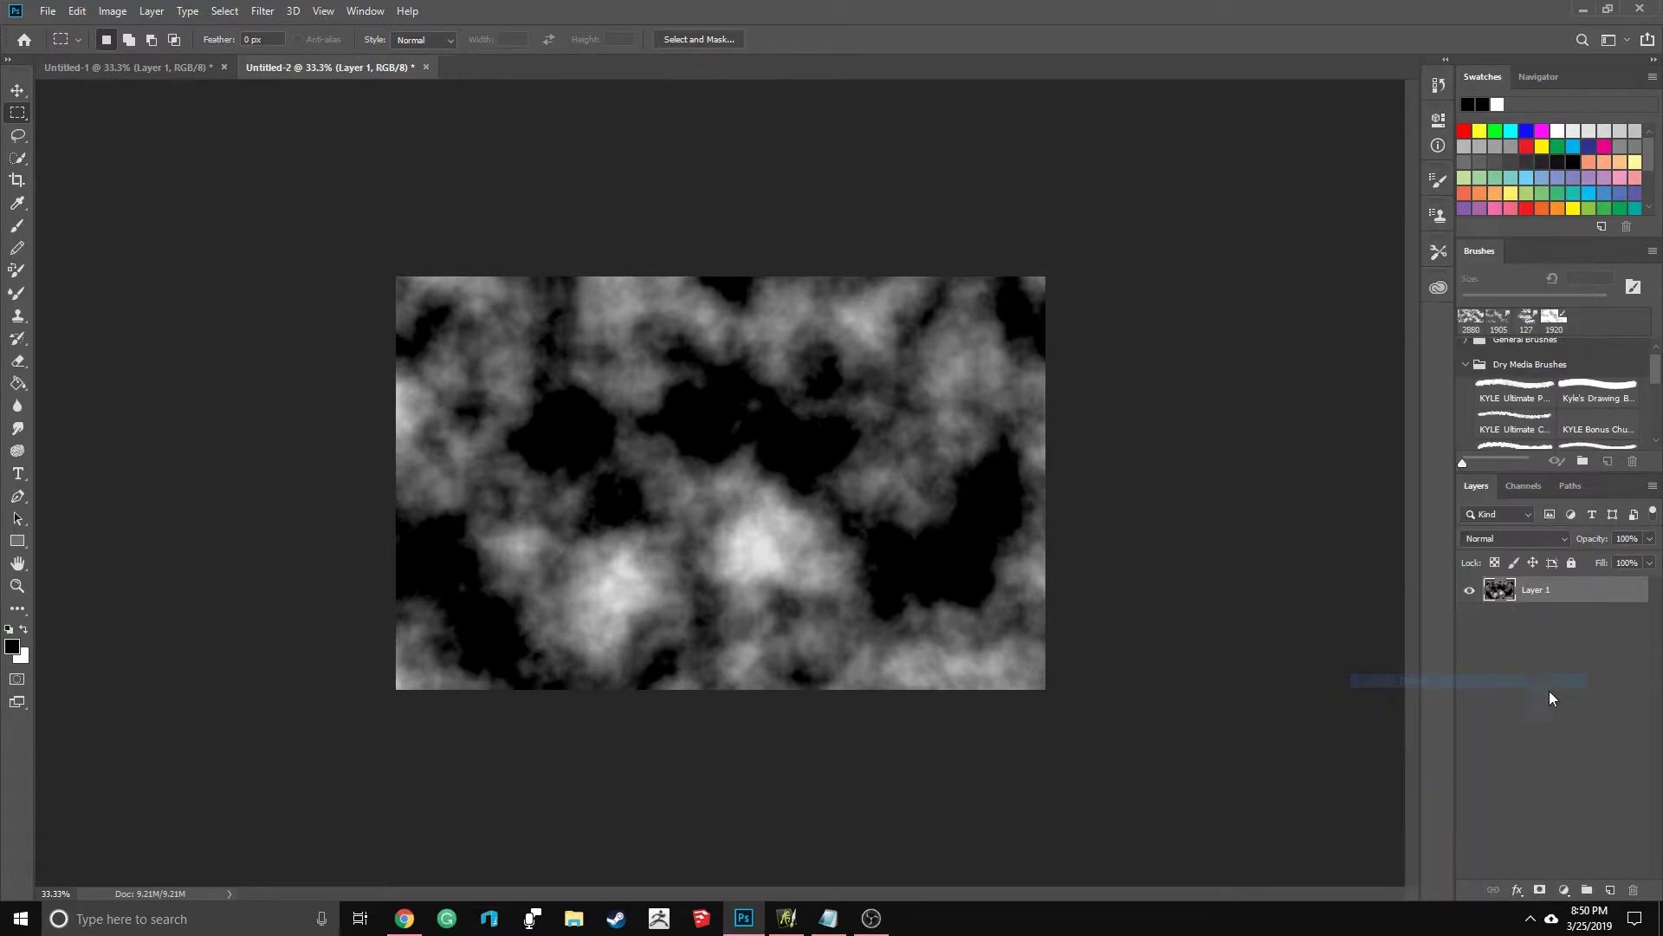
# Step: Desaturate the green and blue map layer in Untitled-1
pyautogui.click(146, 70)
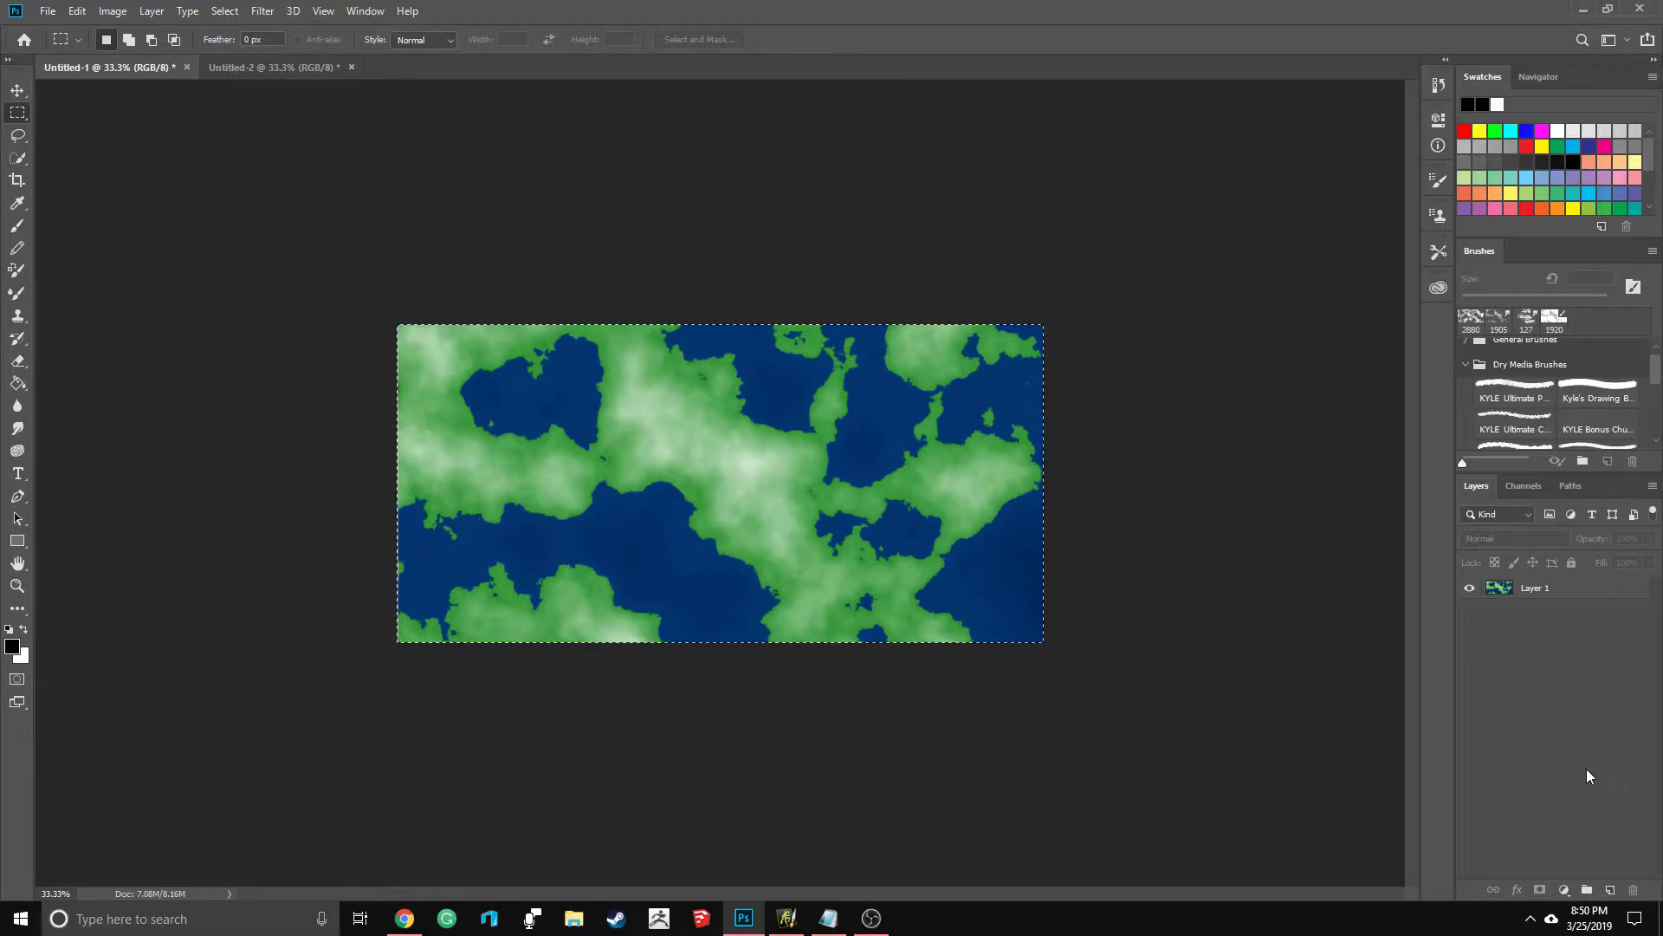
pyautogui.hotkey('ctrl', 'd')
pyautogui.click(1560, 590)
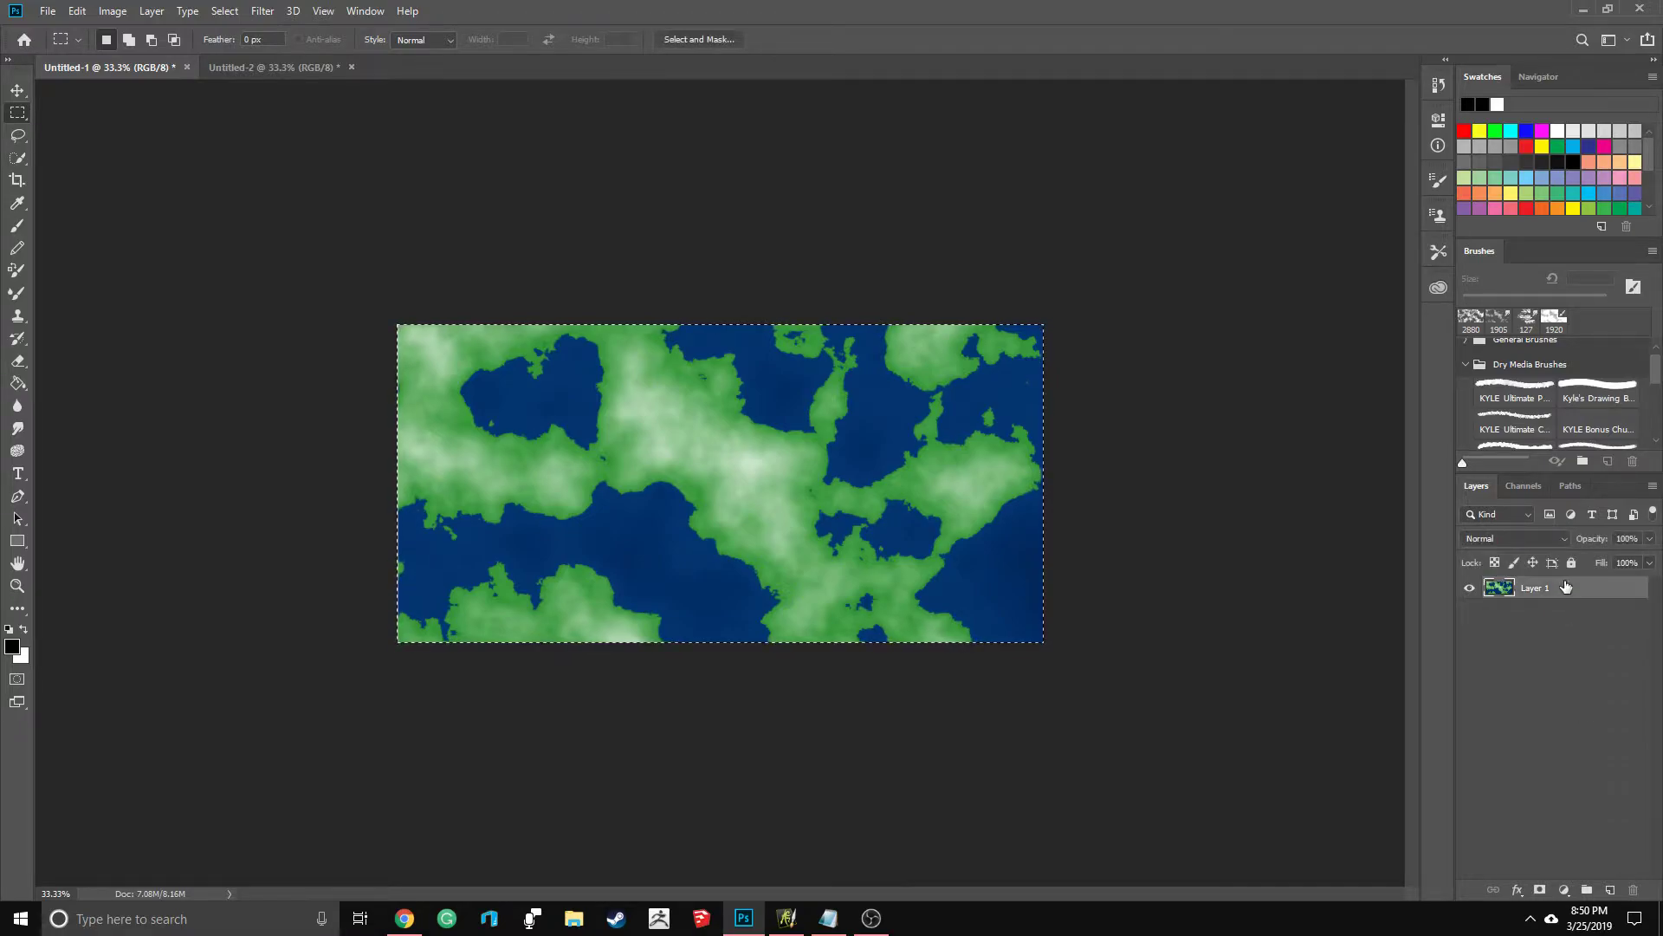
pyautogui.hotkey('ctrl', 'shift', 'u')
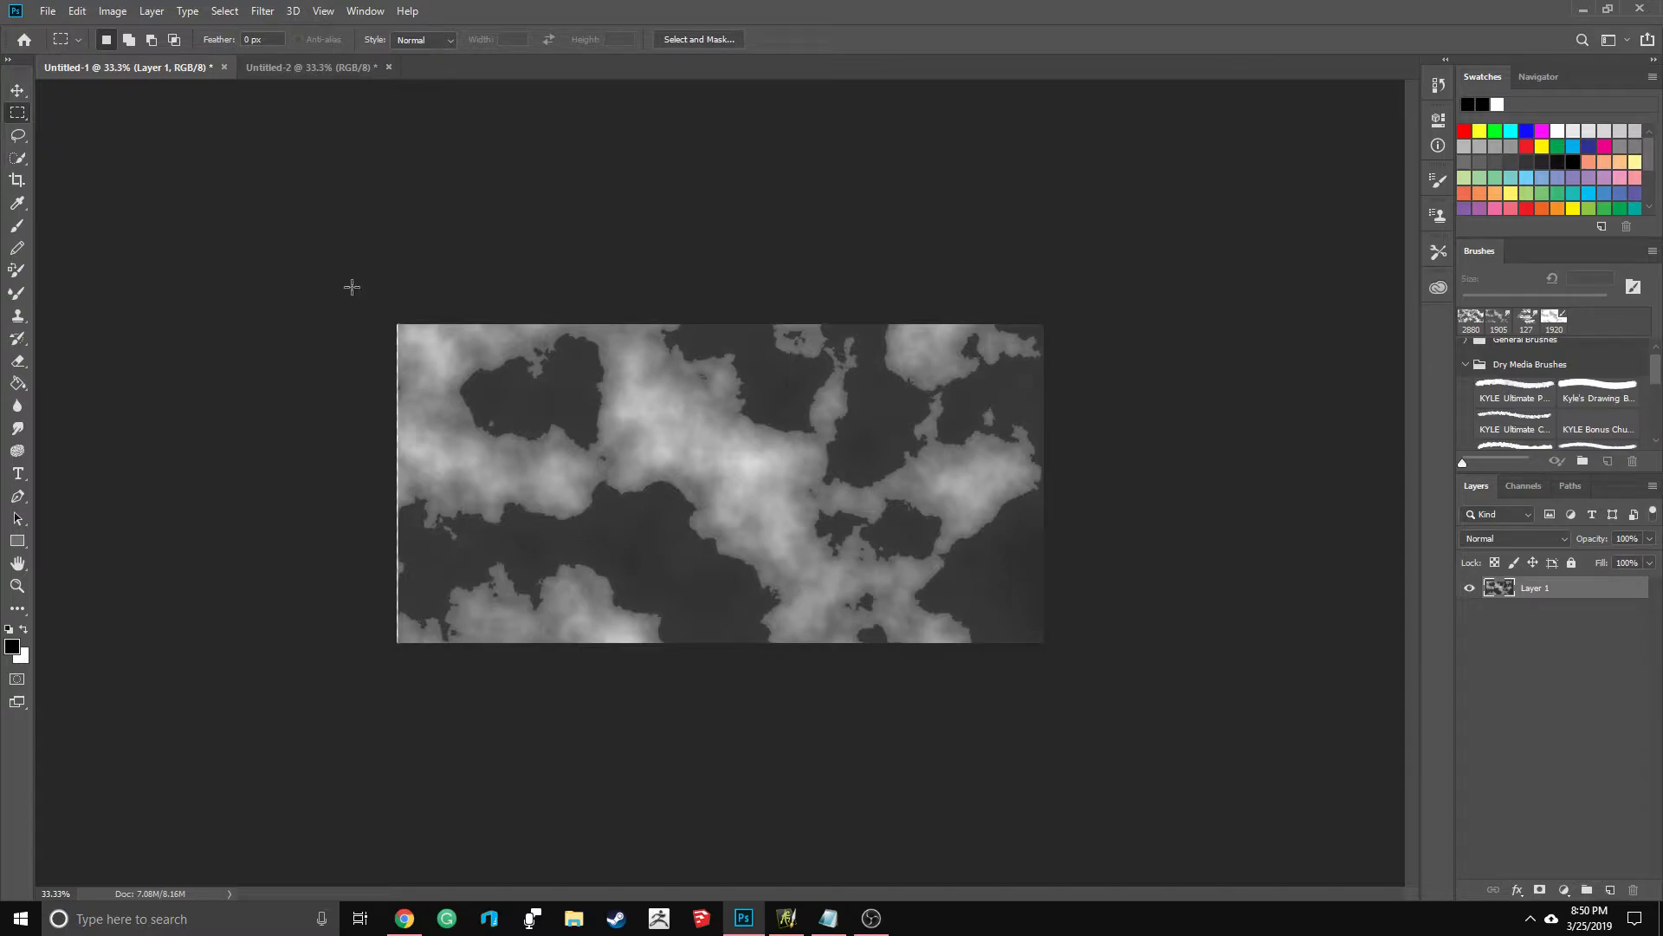
# Step: Crop Untitled-1 to a marquee that leaves out the thin light strip on the map's left edge, and deselect
pyautogui.moveTo(395, 297); pyautogui.dragTo(289, 652)
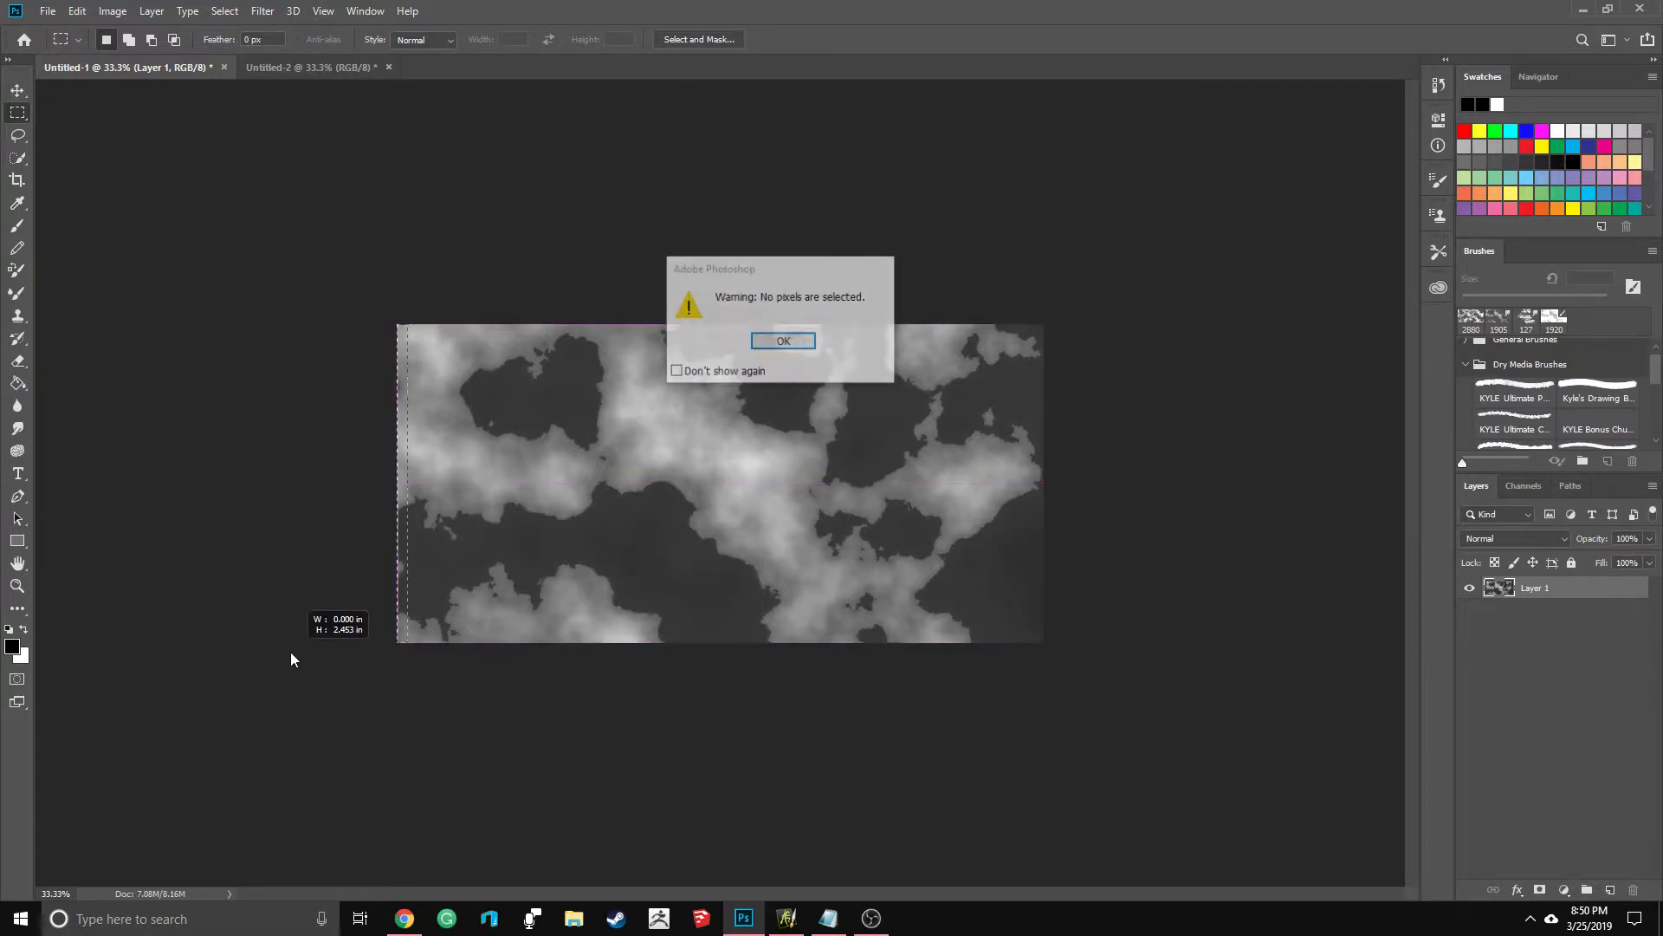
pyautogui.press('Return')
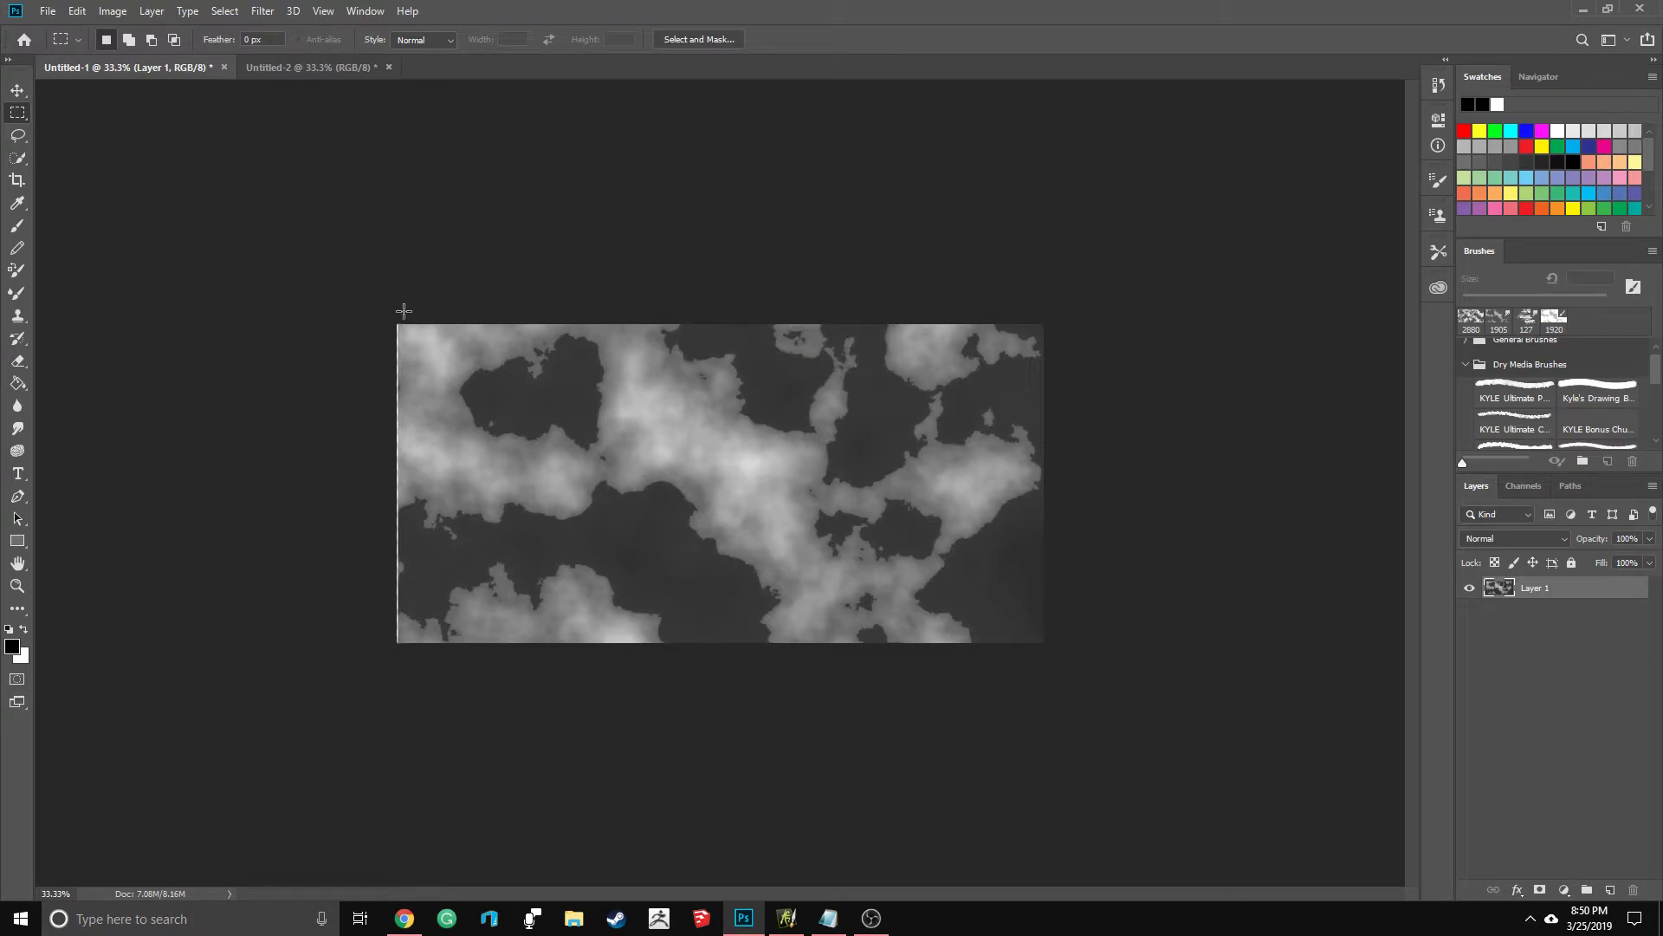
pyautogui.moveTo(401, 311); pyautogui.dragTo(1045, 645)
pyautogui.click(113, 11)
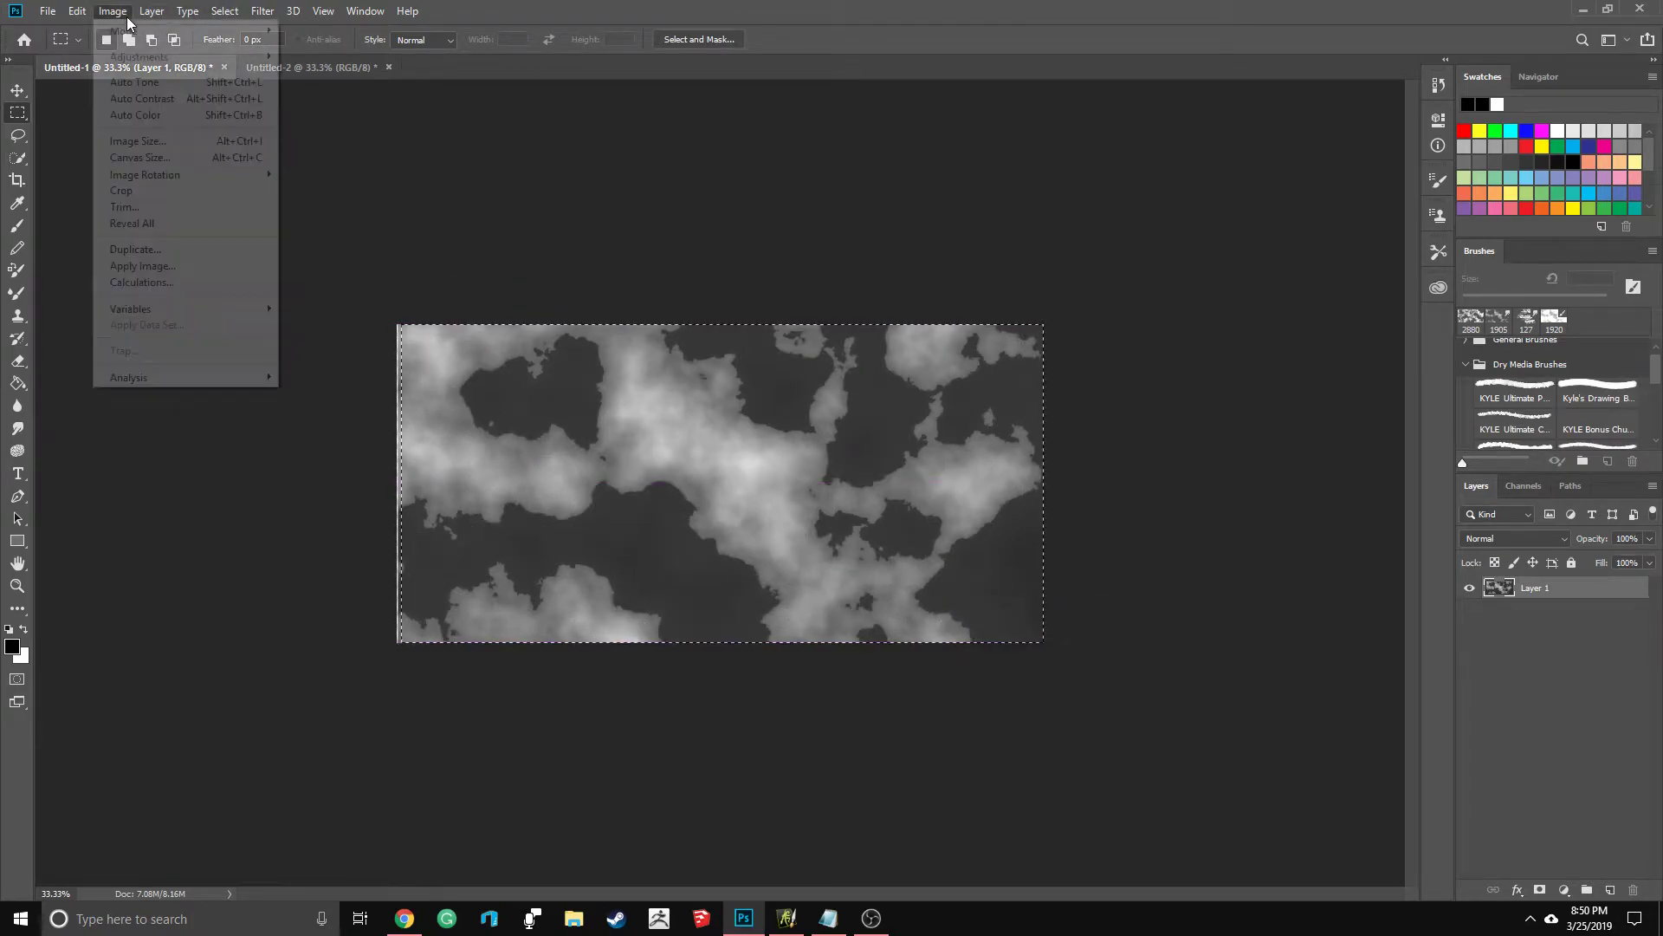
pyautogui.click(202, 192)
pyautogui.hotkey('ctrl', 'd')
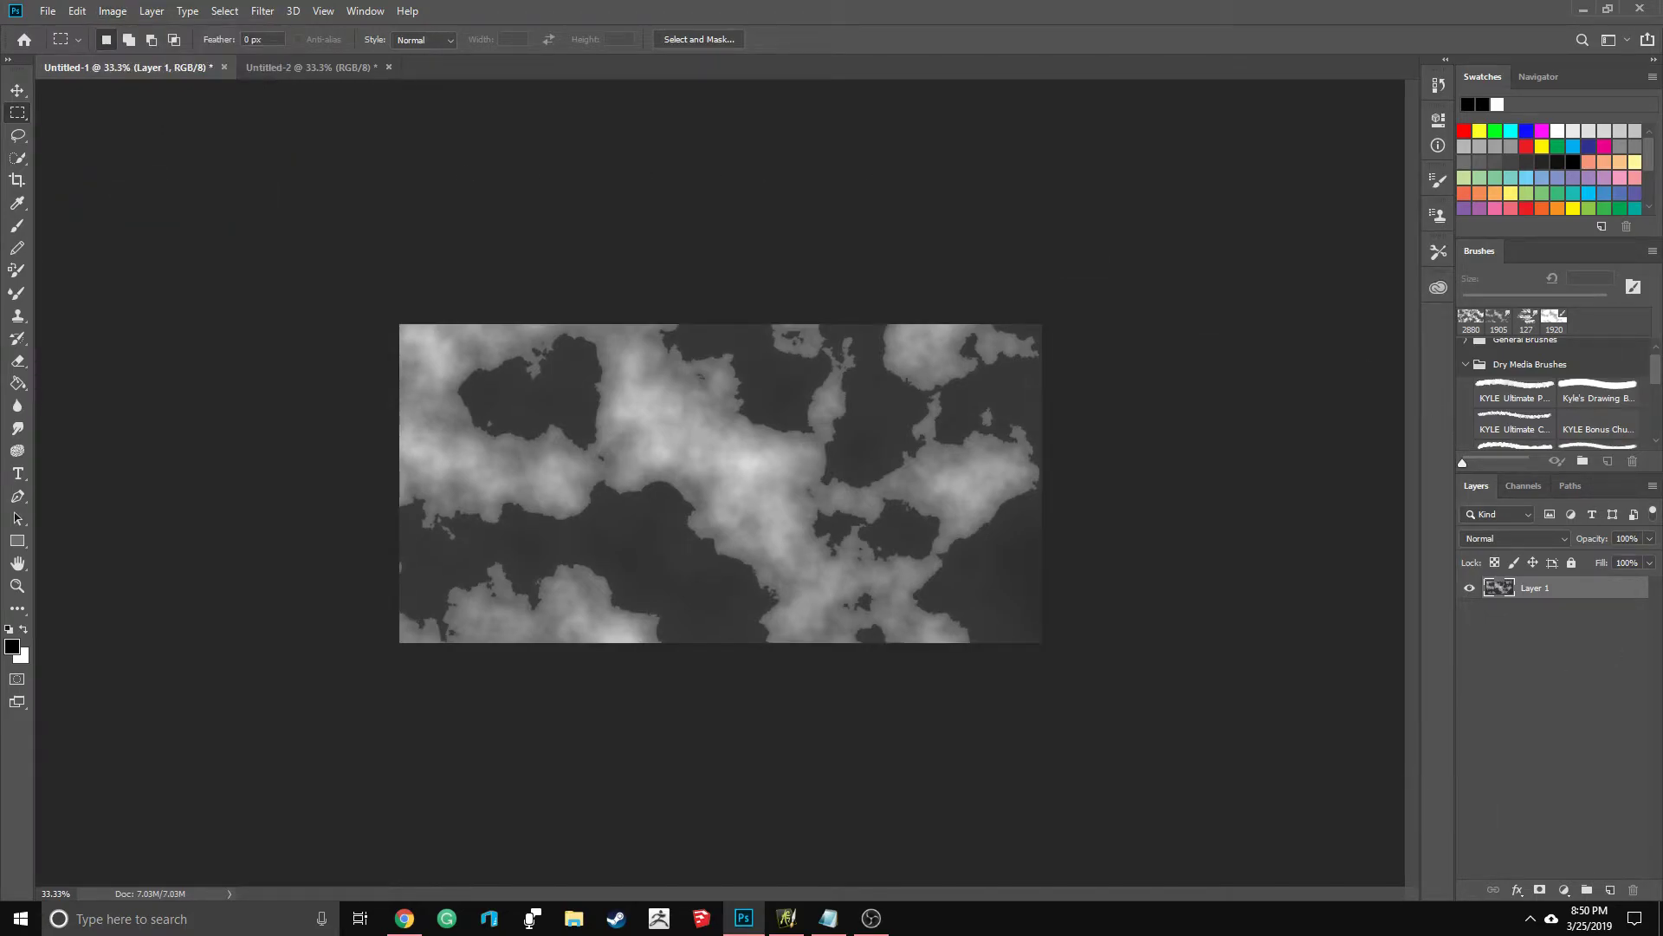
# Step: Add an Exposure adjustment layer to Untitled-1 with the Dan test preset, and lower its exposure to -0.61
pyautogui.click(1563, 890)
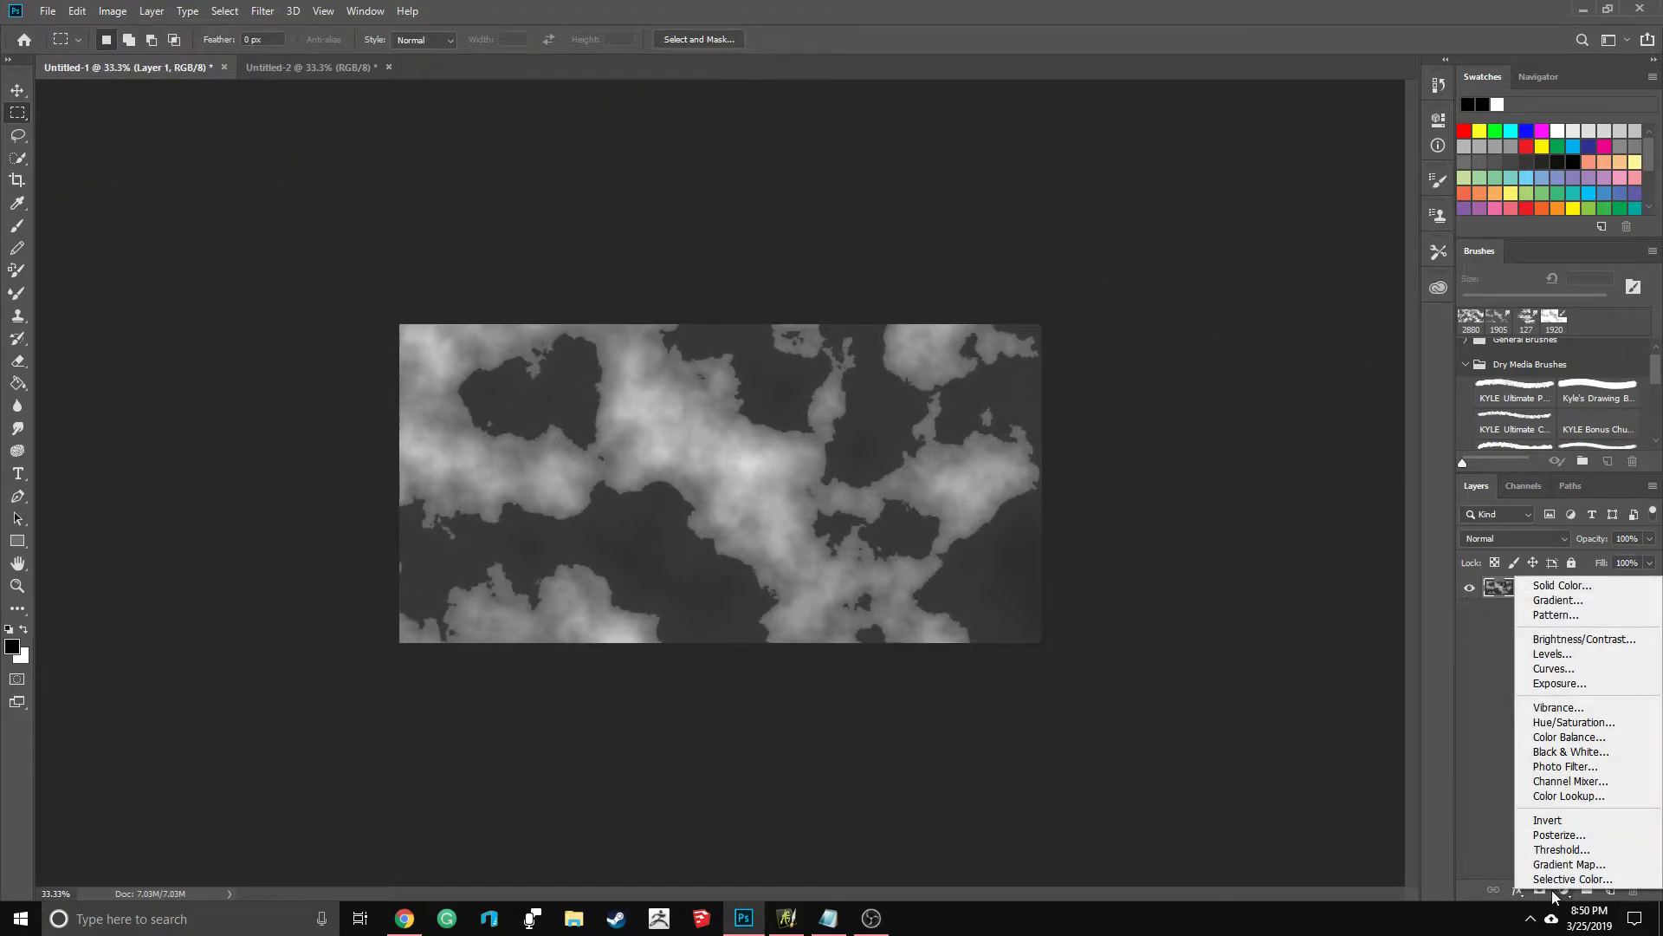
pyautogui.click(1576, 685)
pyautogui.click(1362, 170)
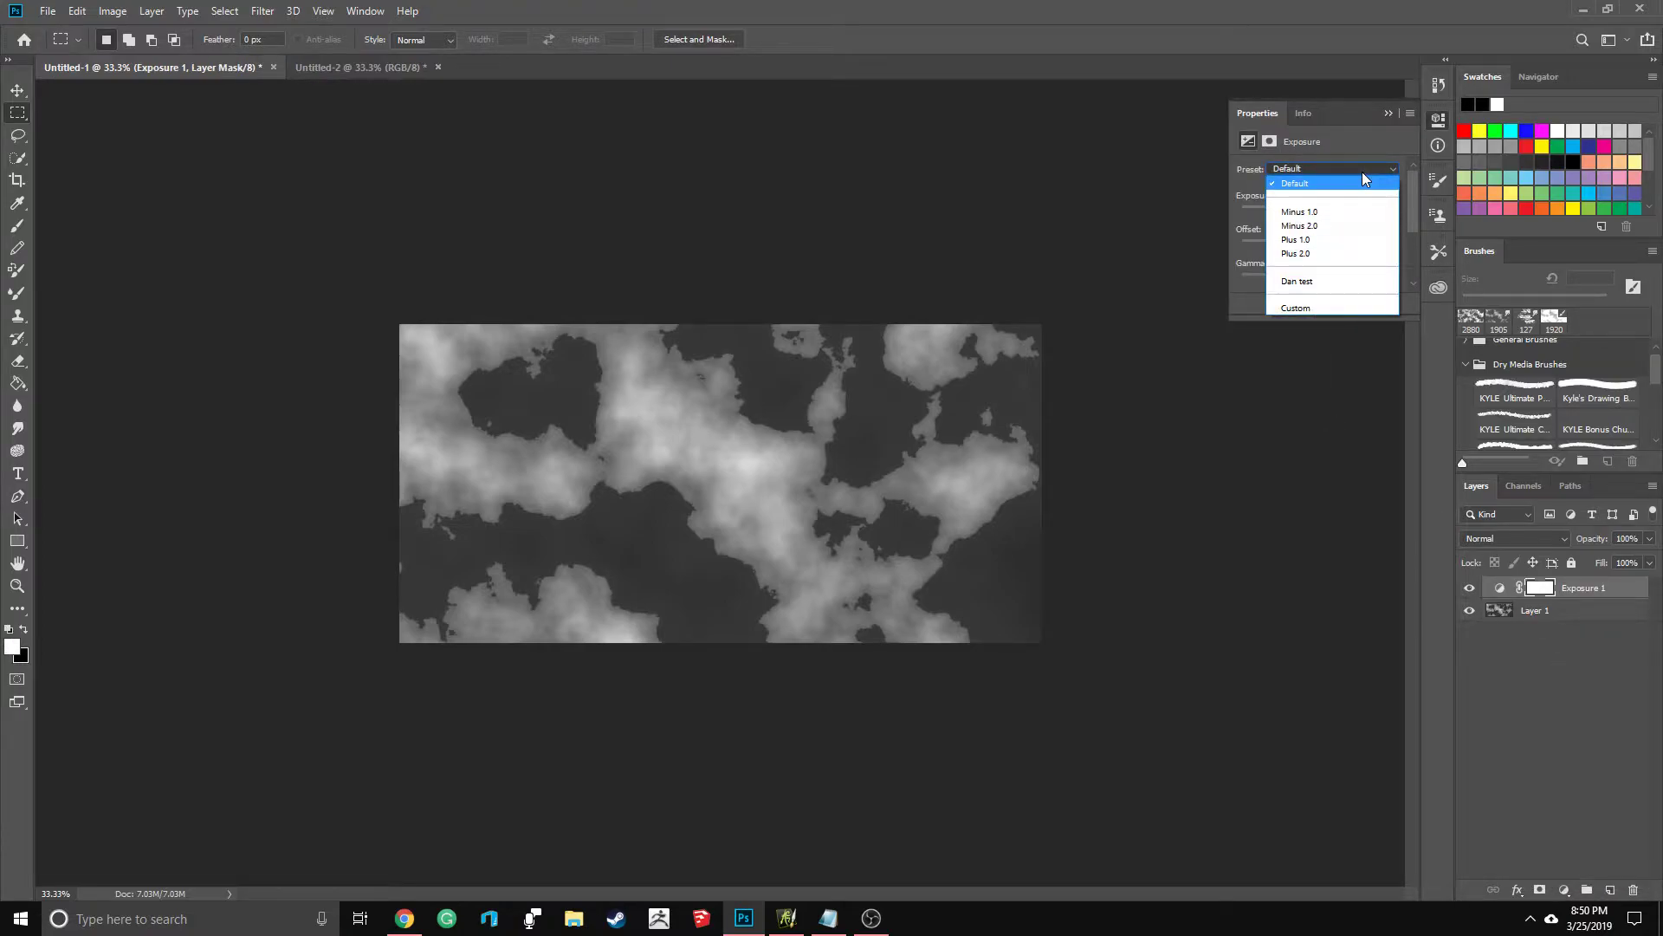
pyautogui.click(1332, 282)
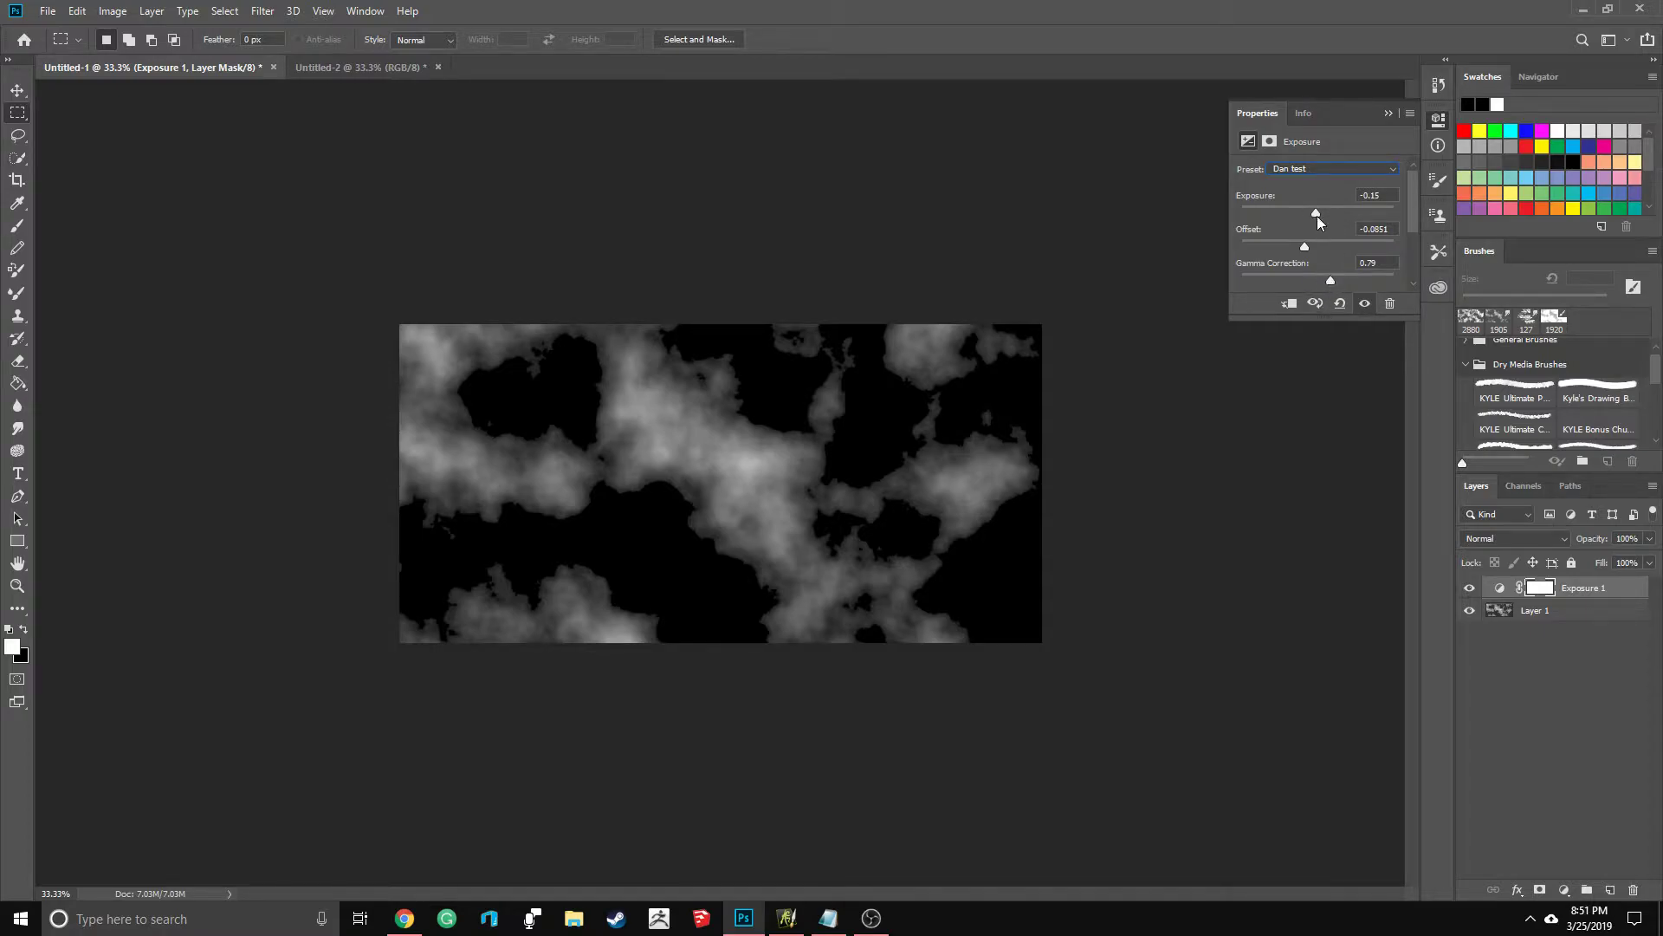
pyautogui.moveTo(1316, 217); pyautogui.dragTo(1312, 216)
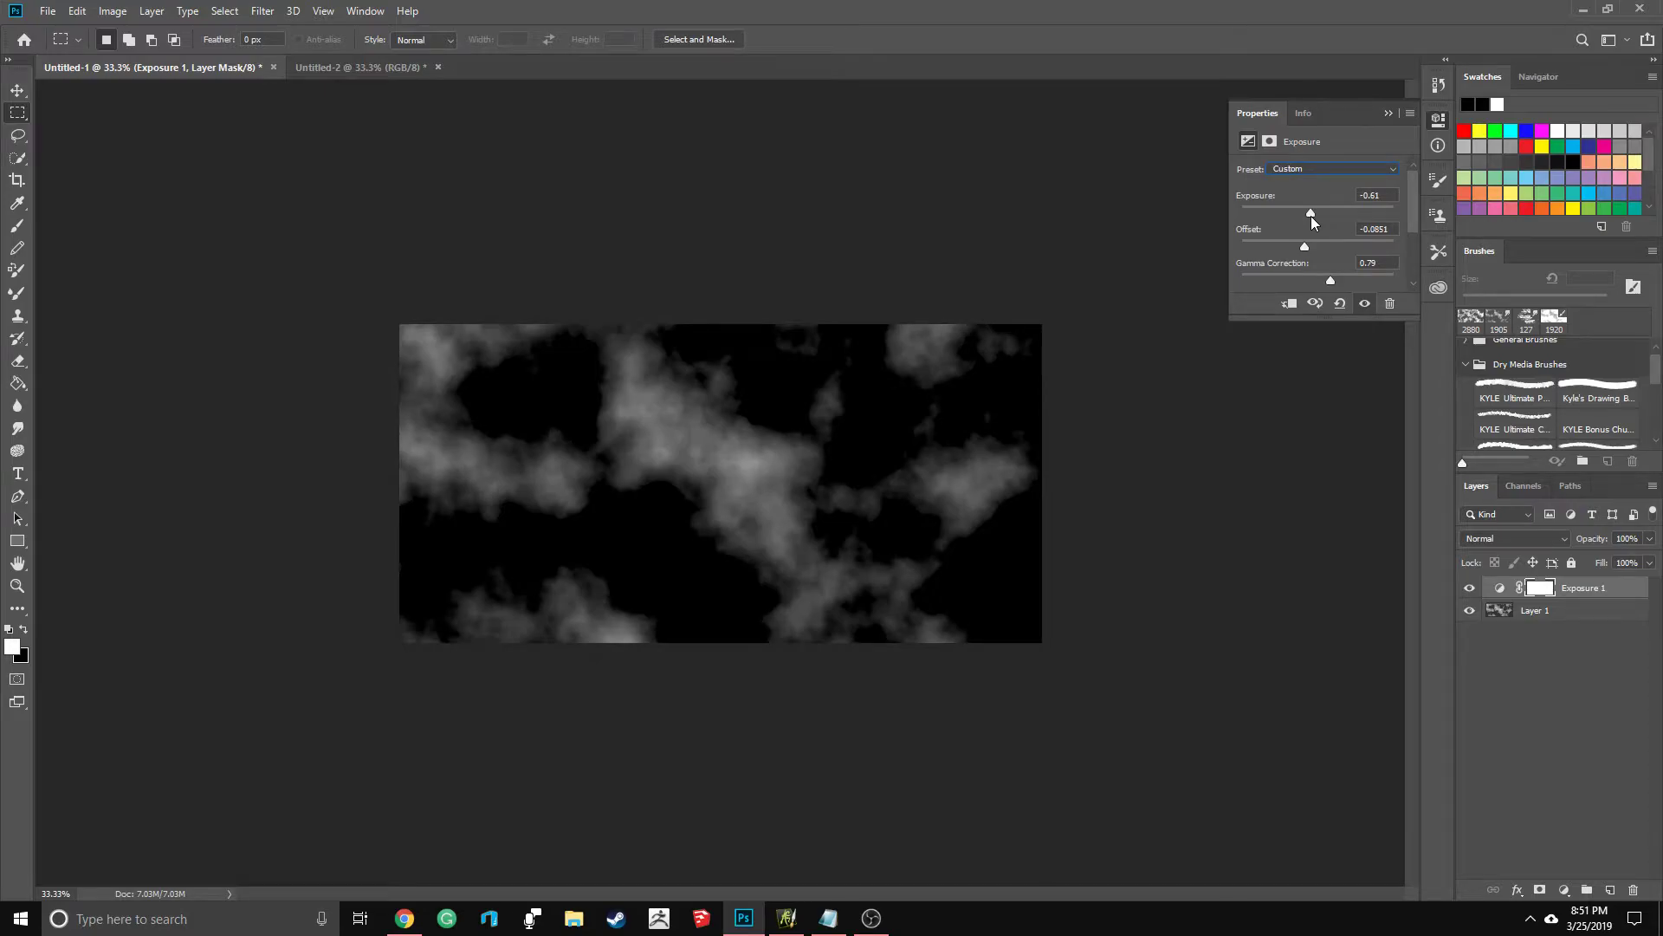
# Step: Merge the Exposure adjustment layer down into Layer 1 in Untitled-1
pyautogui.click(1527, 759)
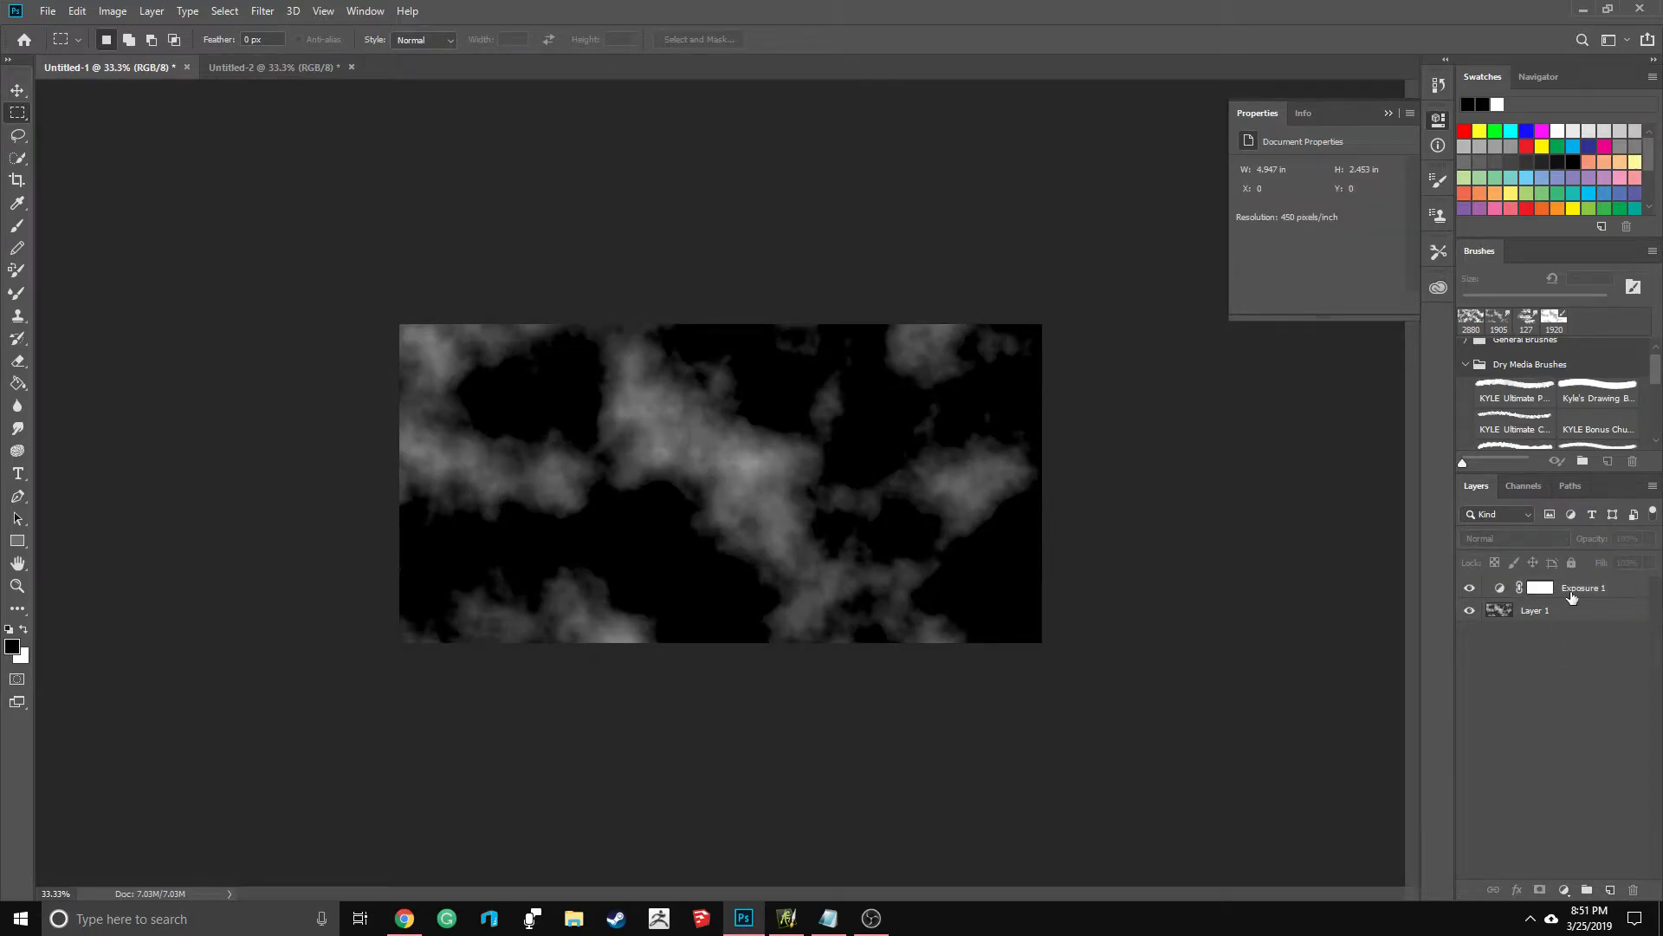
pyautogui.rightClick(1572, 594)
pyautogui.click(1483, 677)
pyautogui.click(1556, 741)
pyautogui.click(1389, 114)
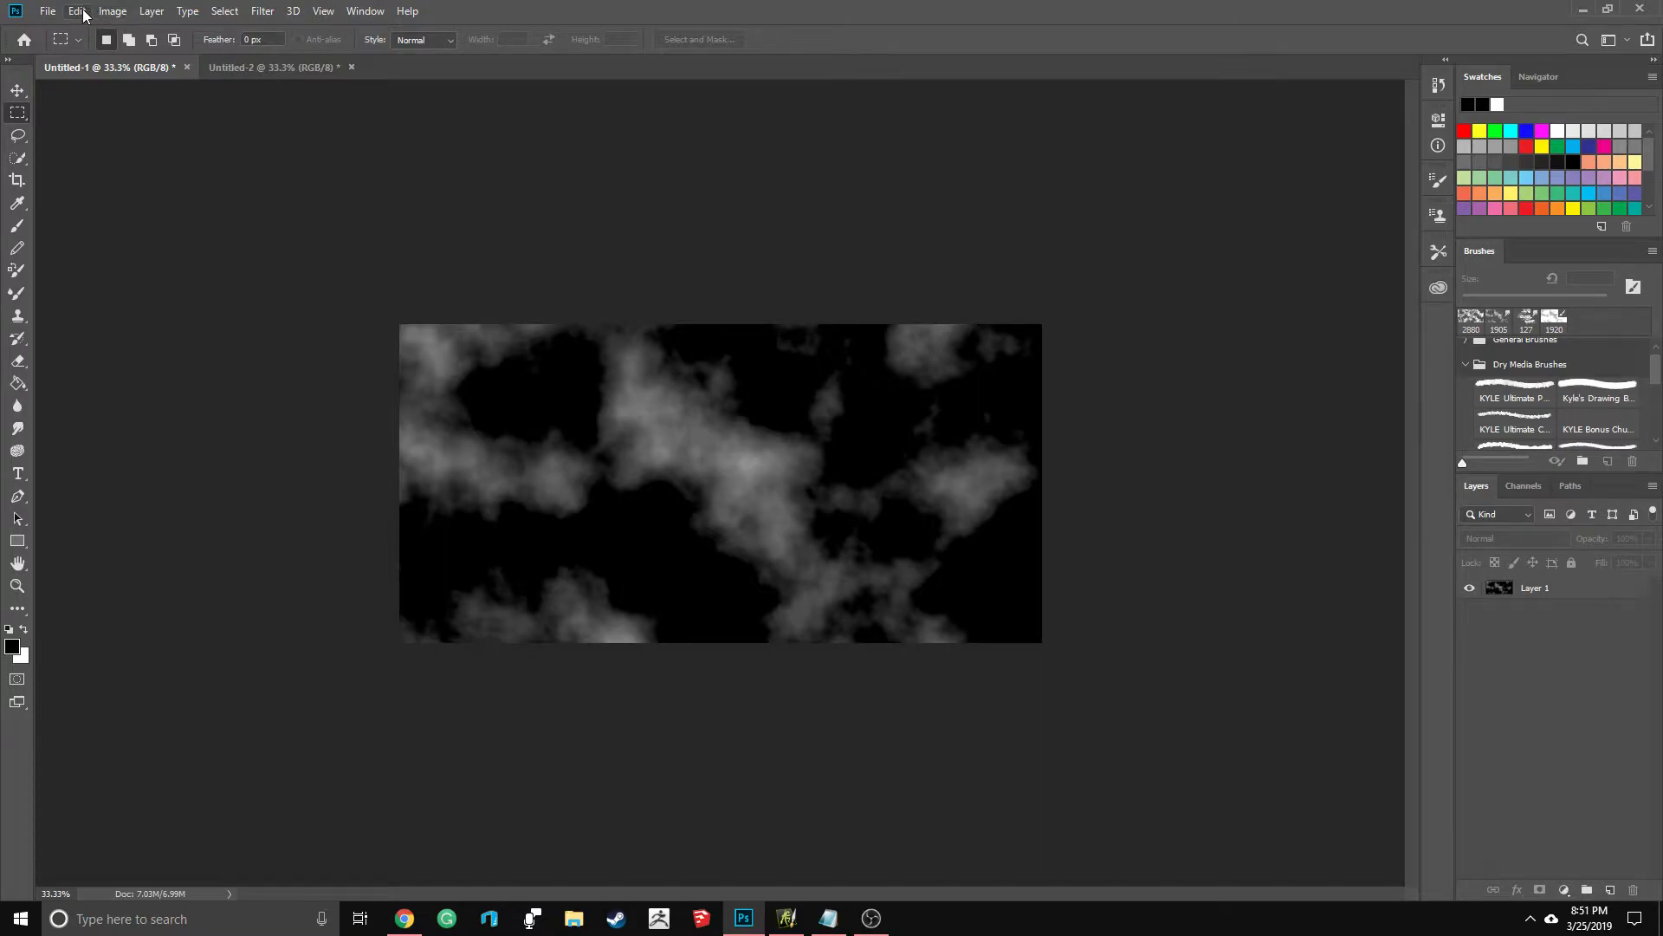
# Step: Define a brush preset named Land one from Layer 1 in Untitled-1
pyautogui.click(1594, 589)
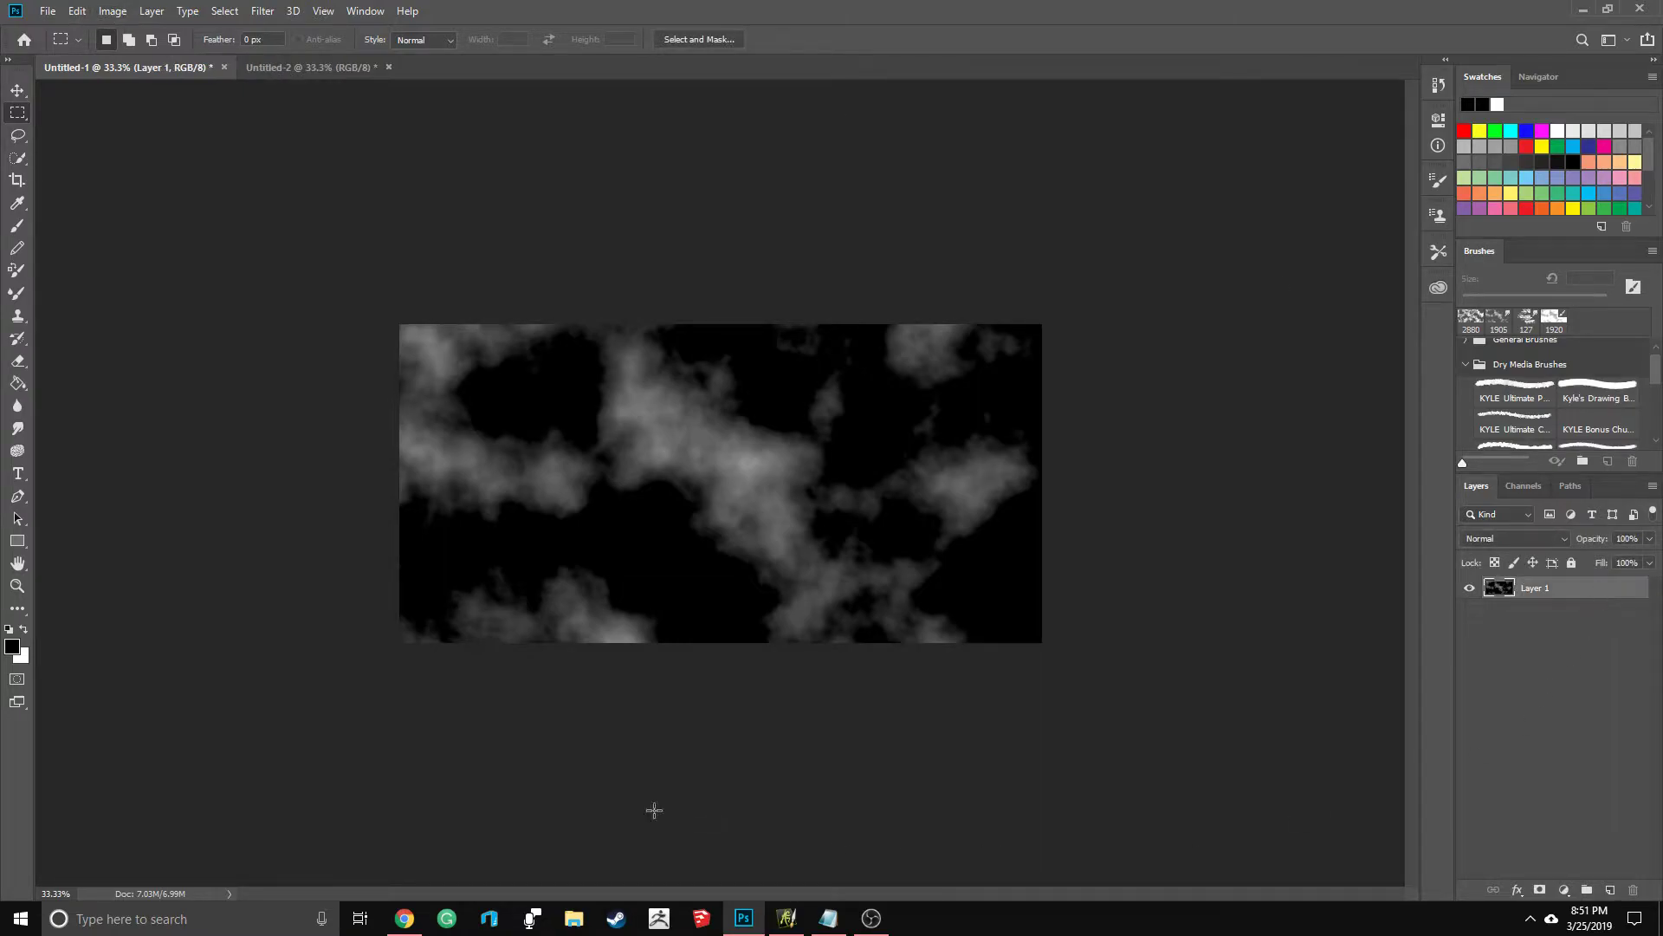
pyautogui.click(77, 11)
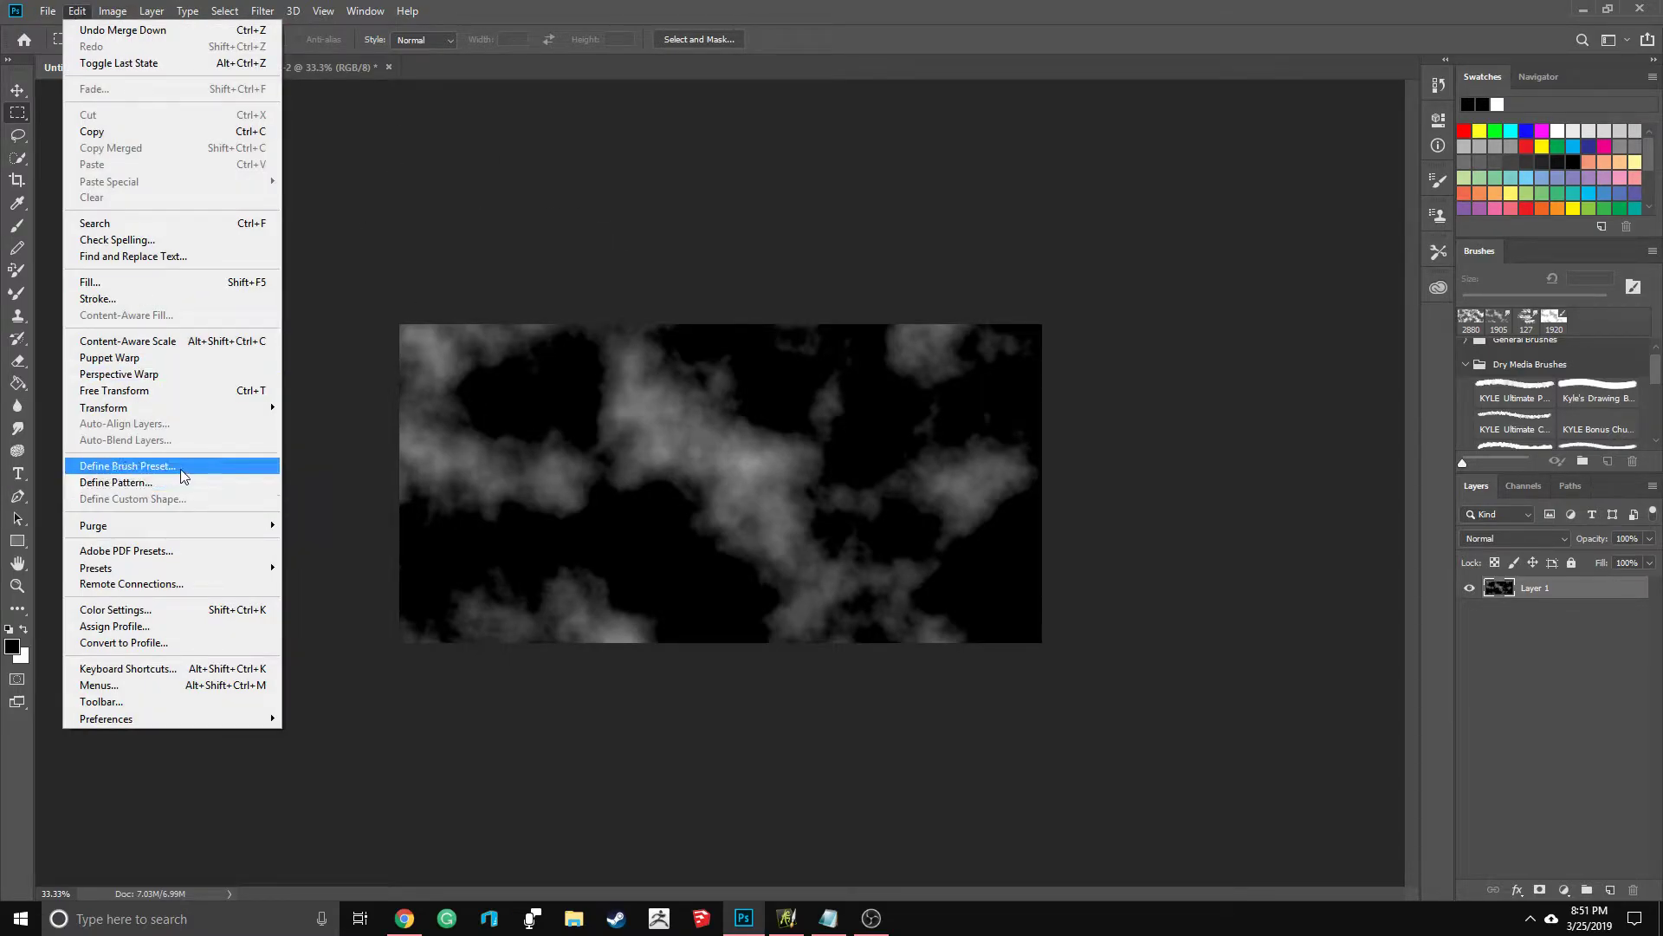
pyautogui.click(183, 468)
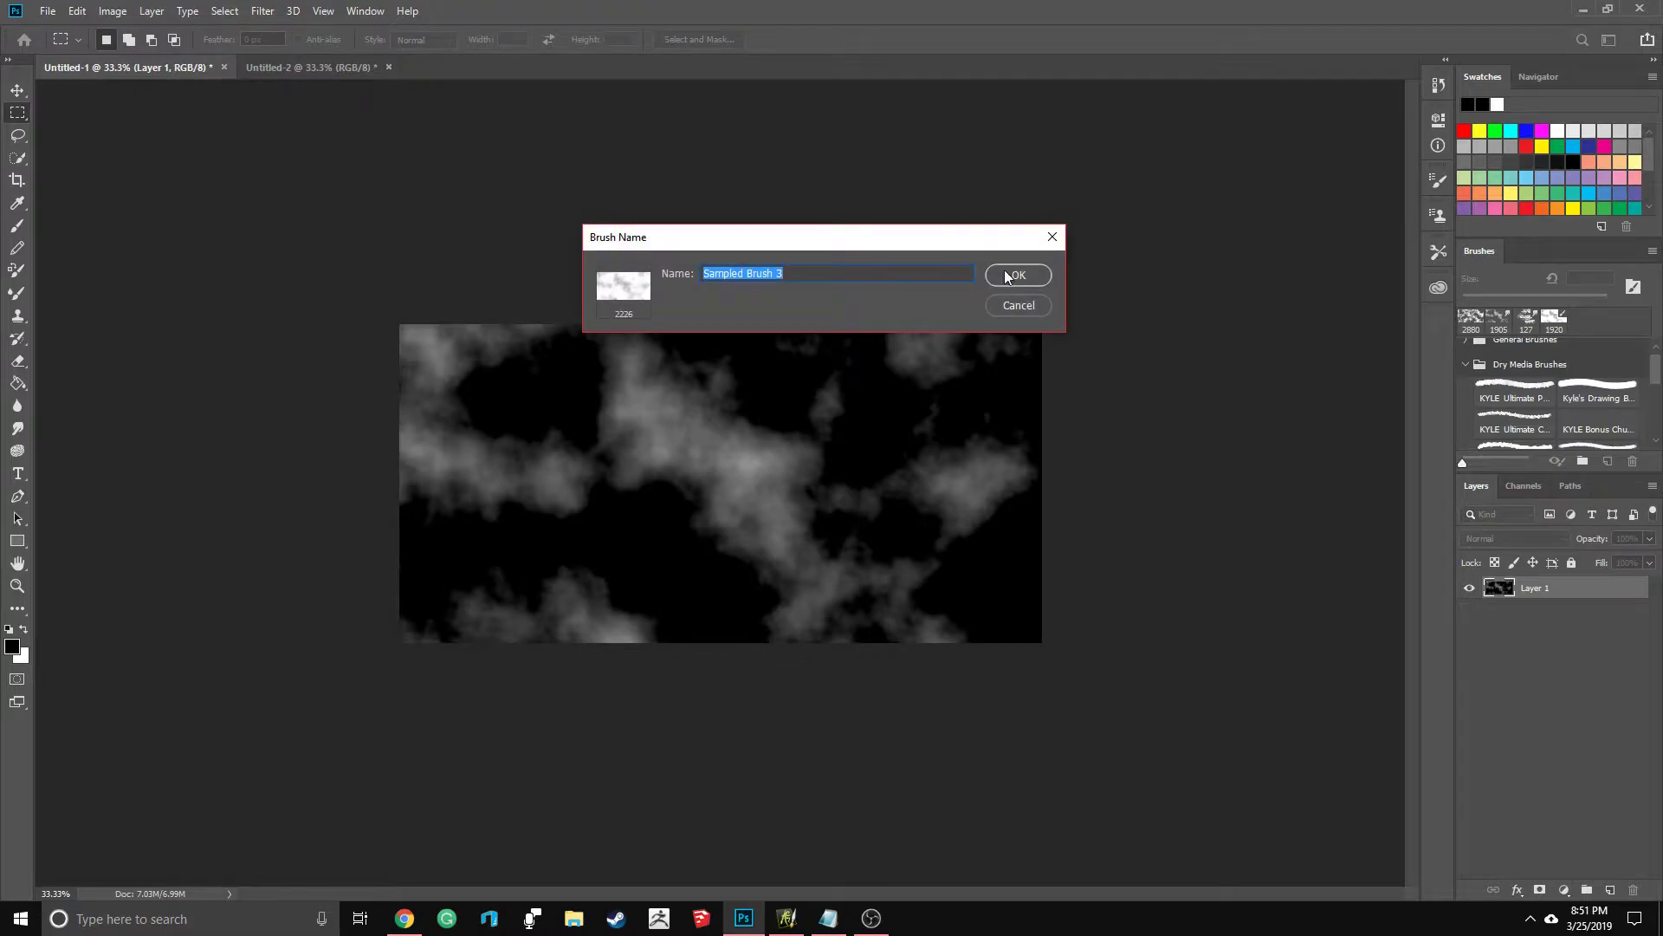
pyautogui.click(867, 280)
pyautogui.moveTo(846, 280); pyautogui.dragTo(670, 287)
pyautogui.write('Land one')
pyautogui.click(1013, 274)
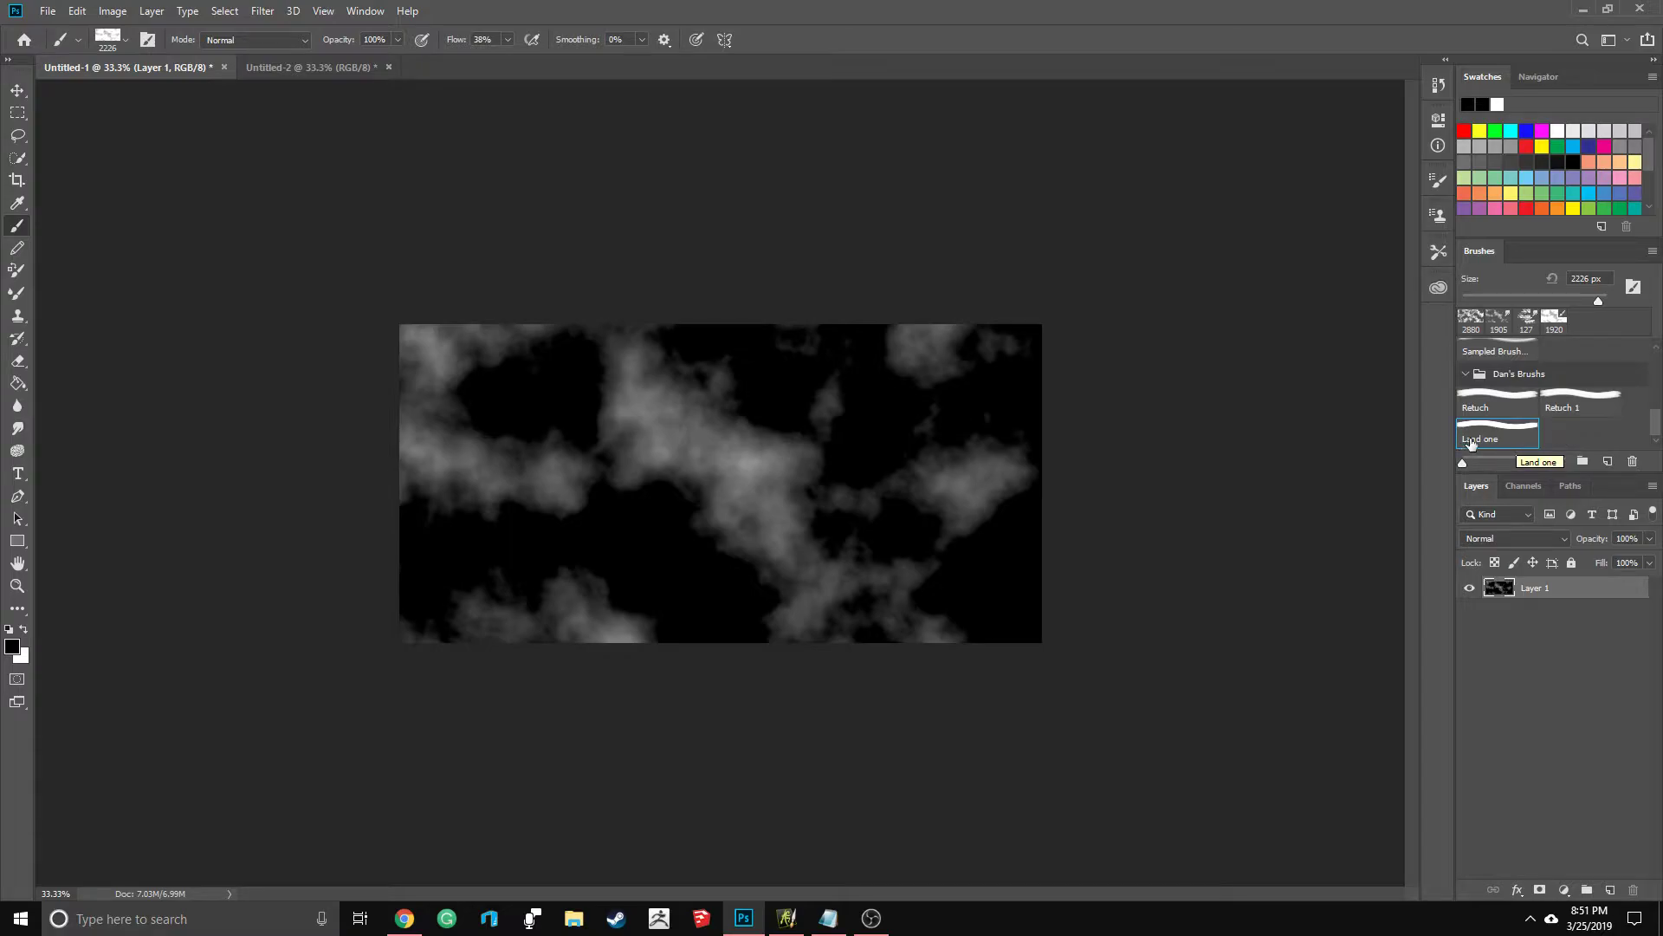
pyautogui.click(1572, 697)
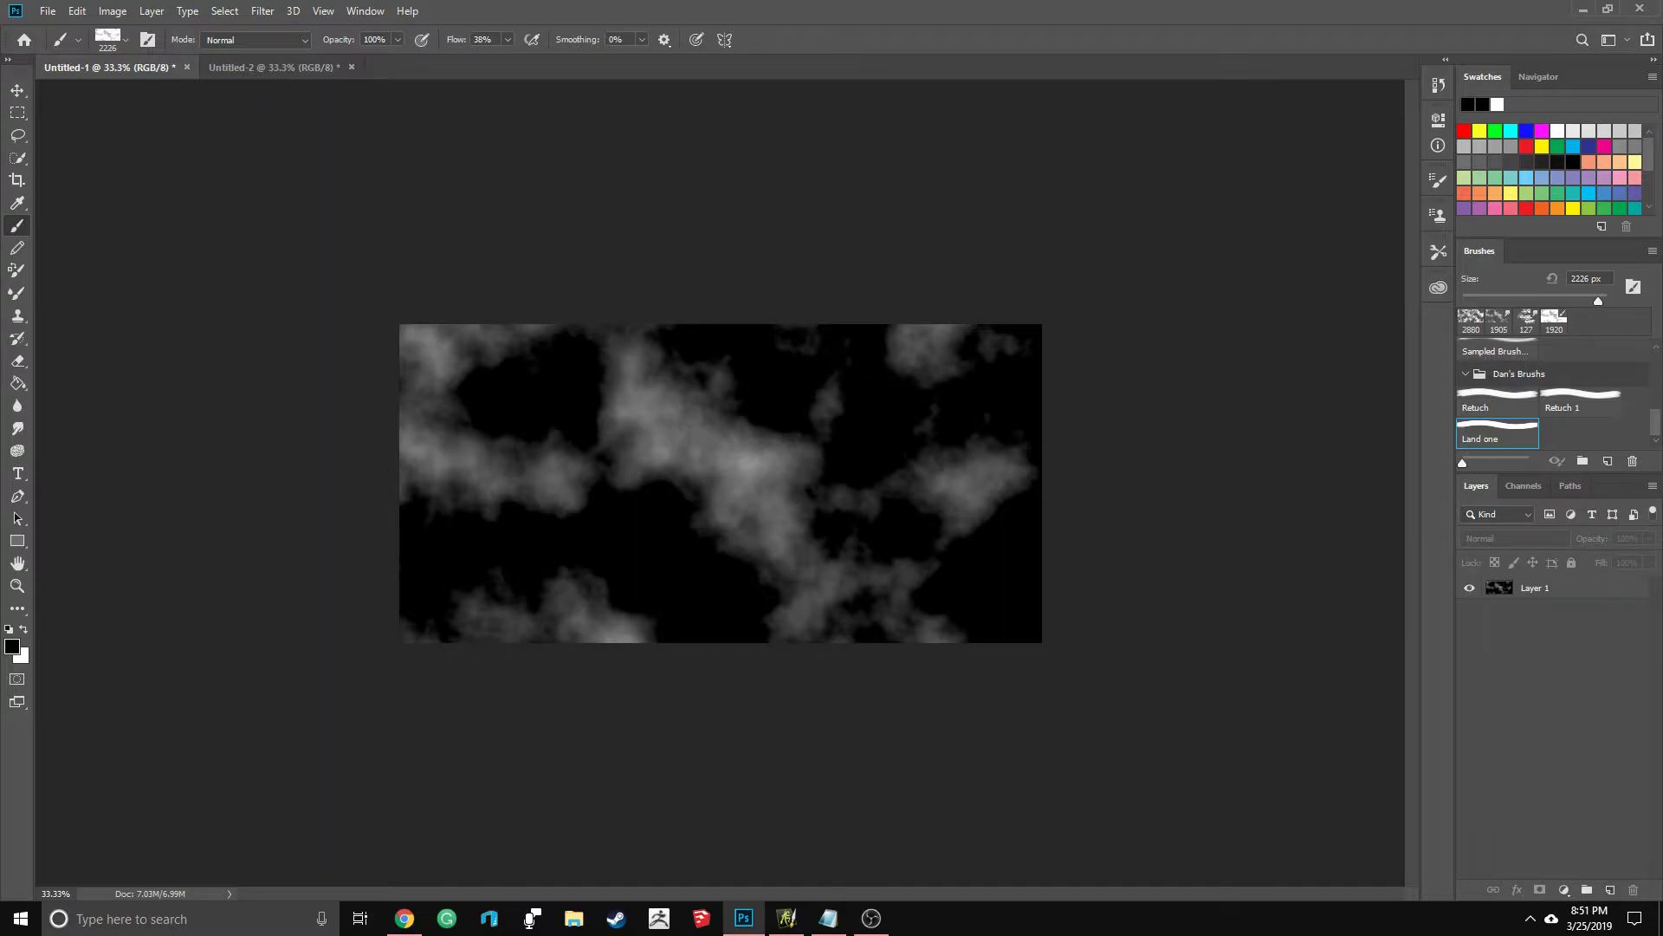
pyautogui.hotkey('alt', 'Tab')
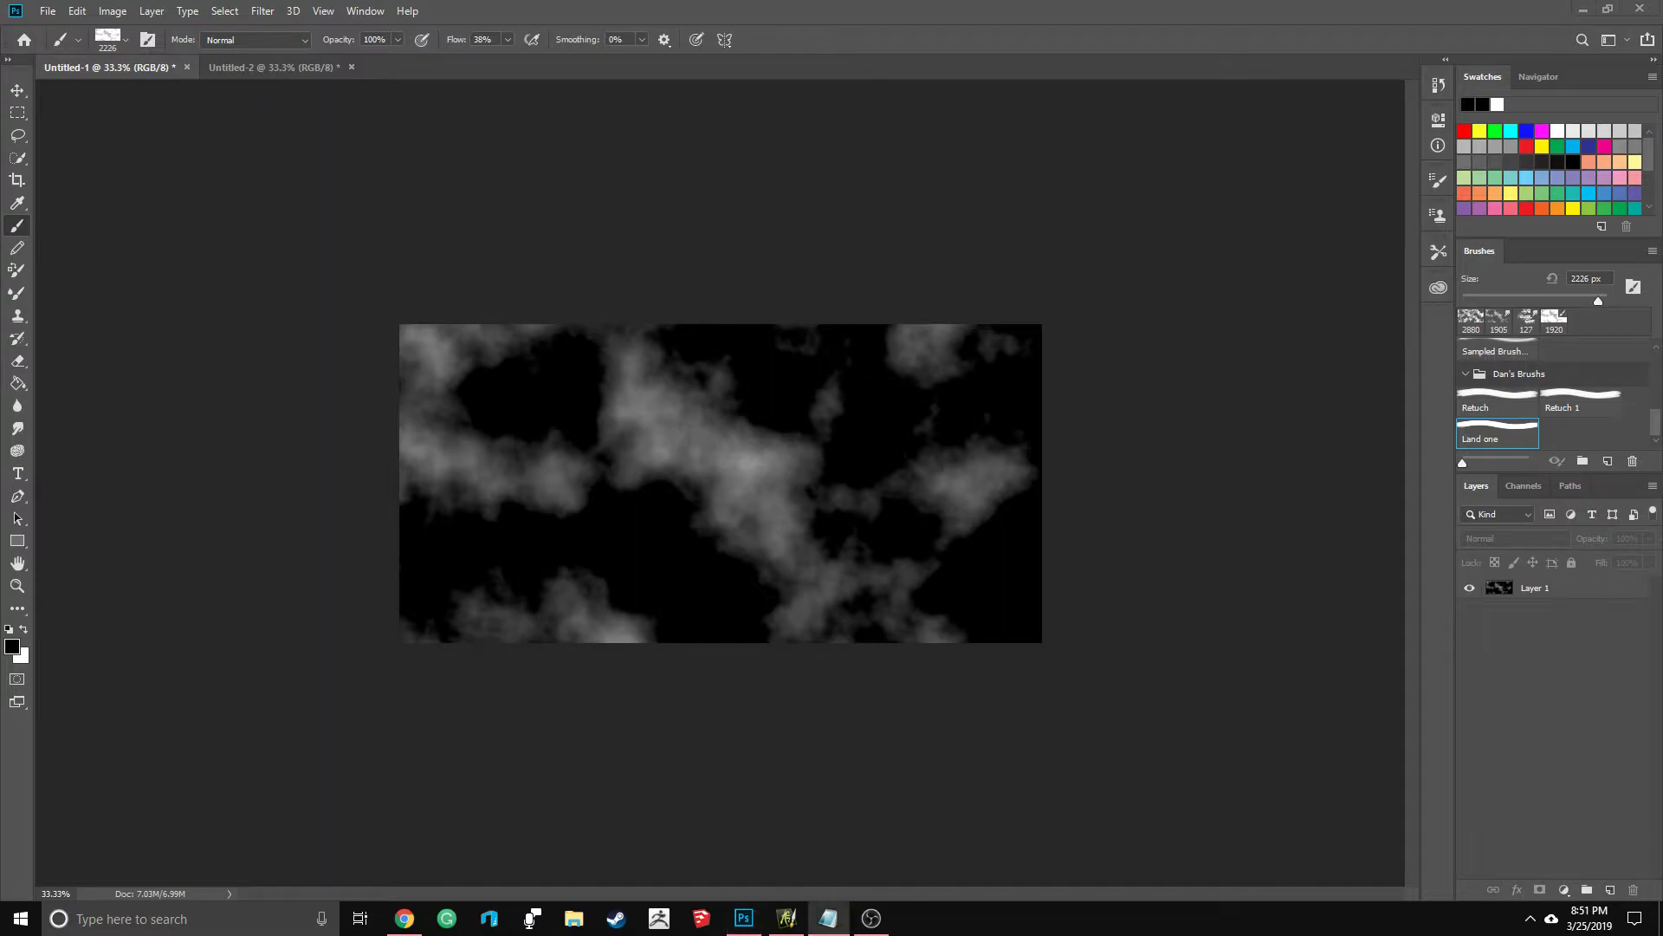
pyautogui.click(1569, 667)
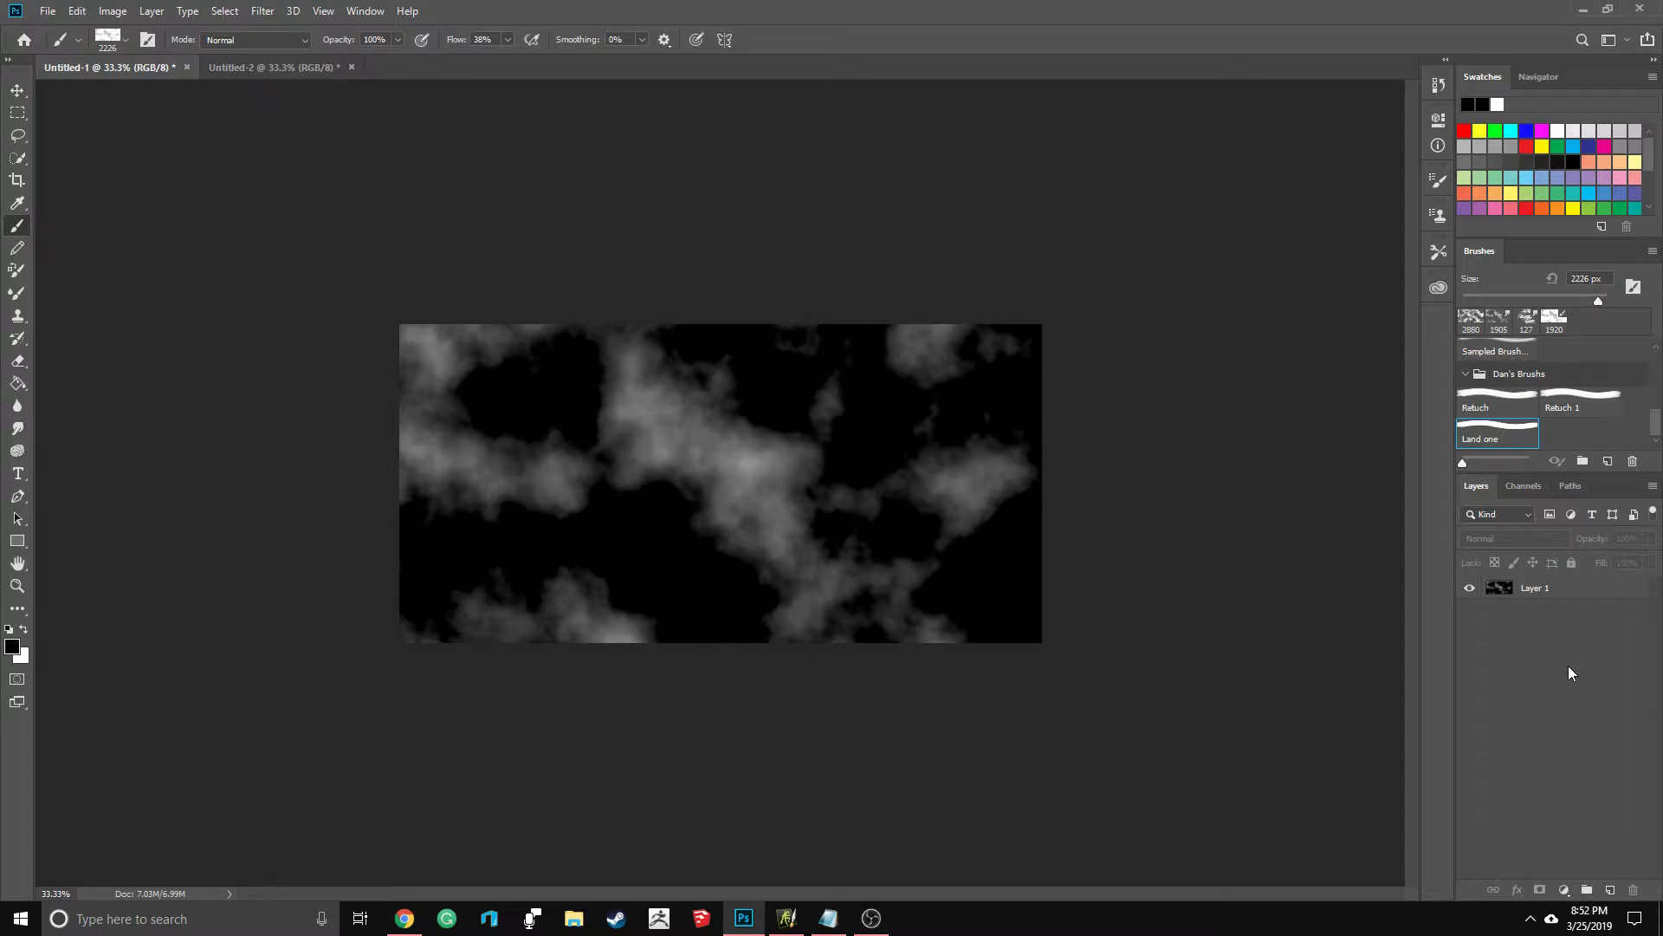
# Step: Undo the layer merge and the Exposure 1 modification in Untitled-1, and redo the exposure modification
pyautogui.hotkey('ctrl', 'z')
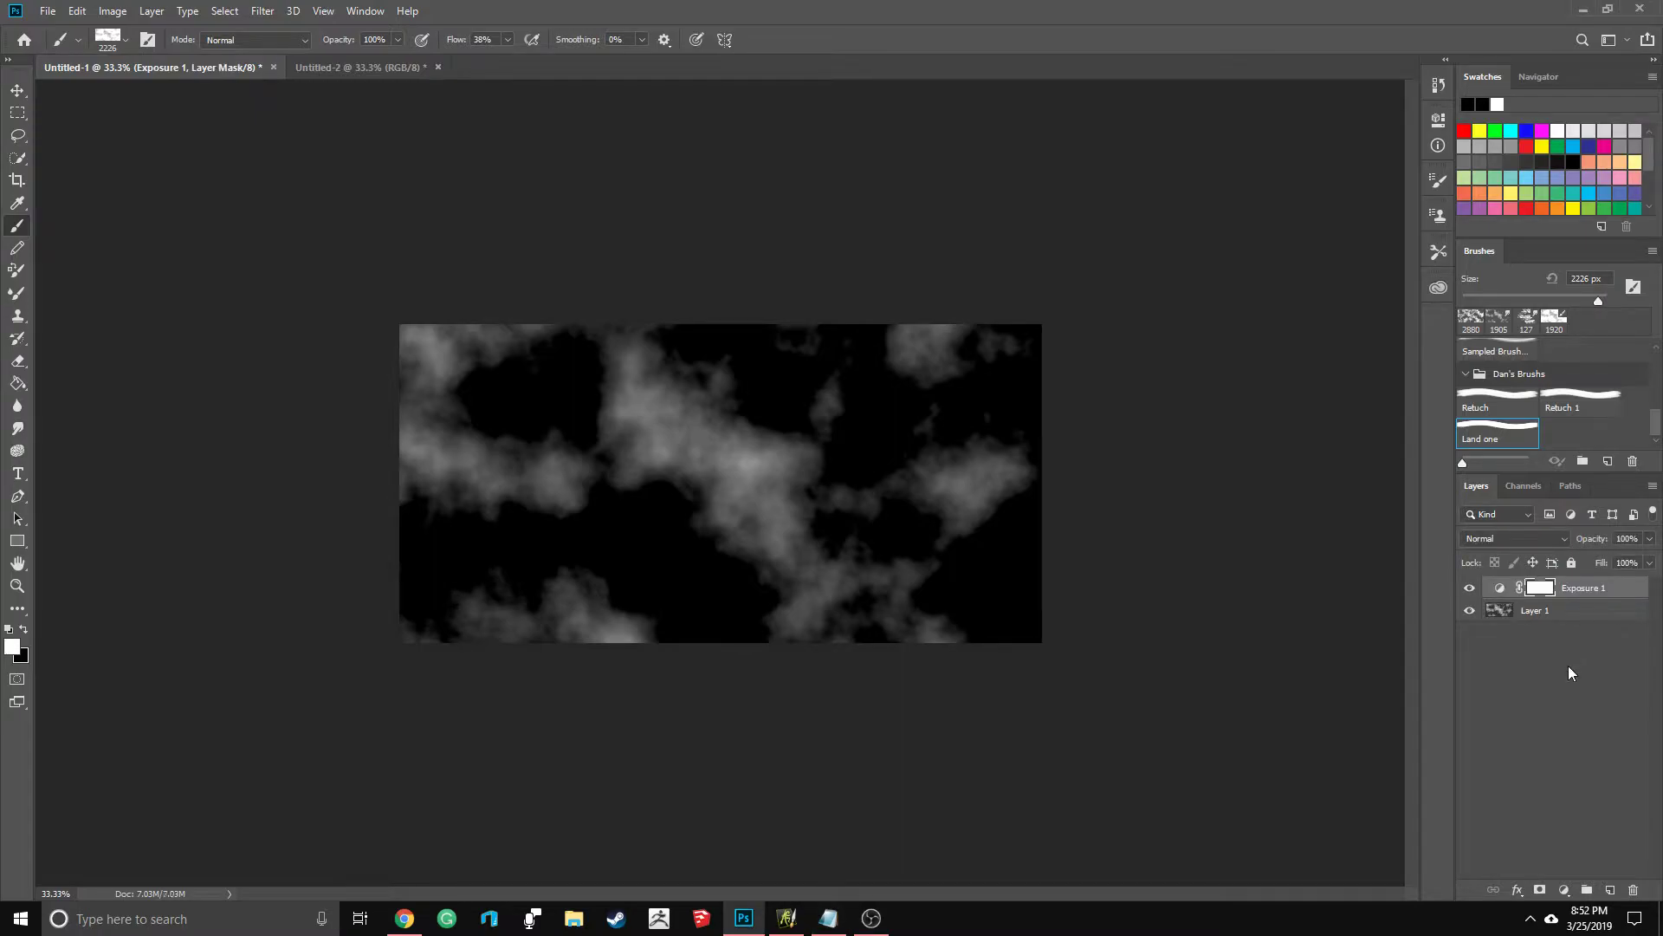
pyautogui.hotkey('ctrl', 'z')
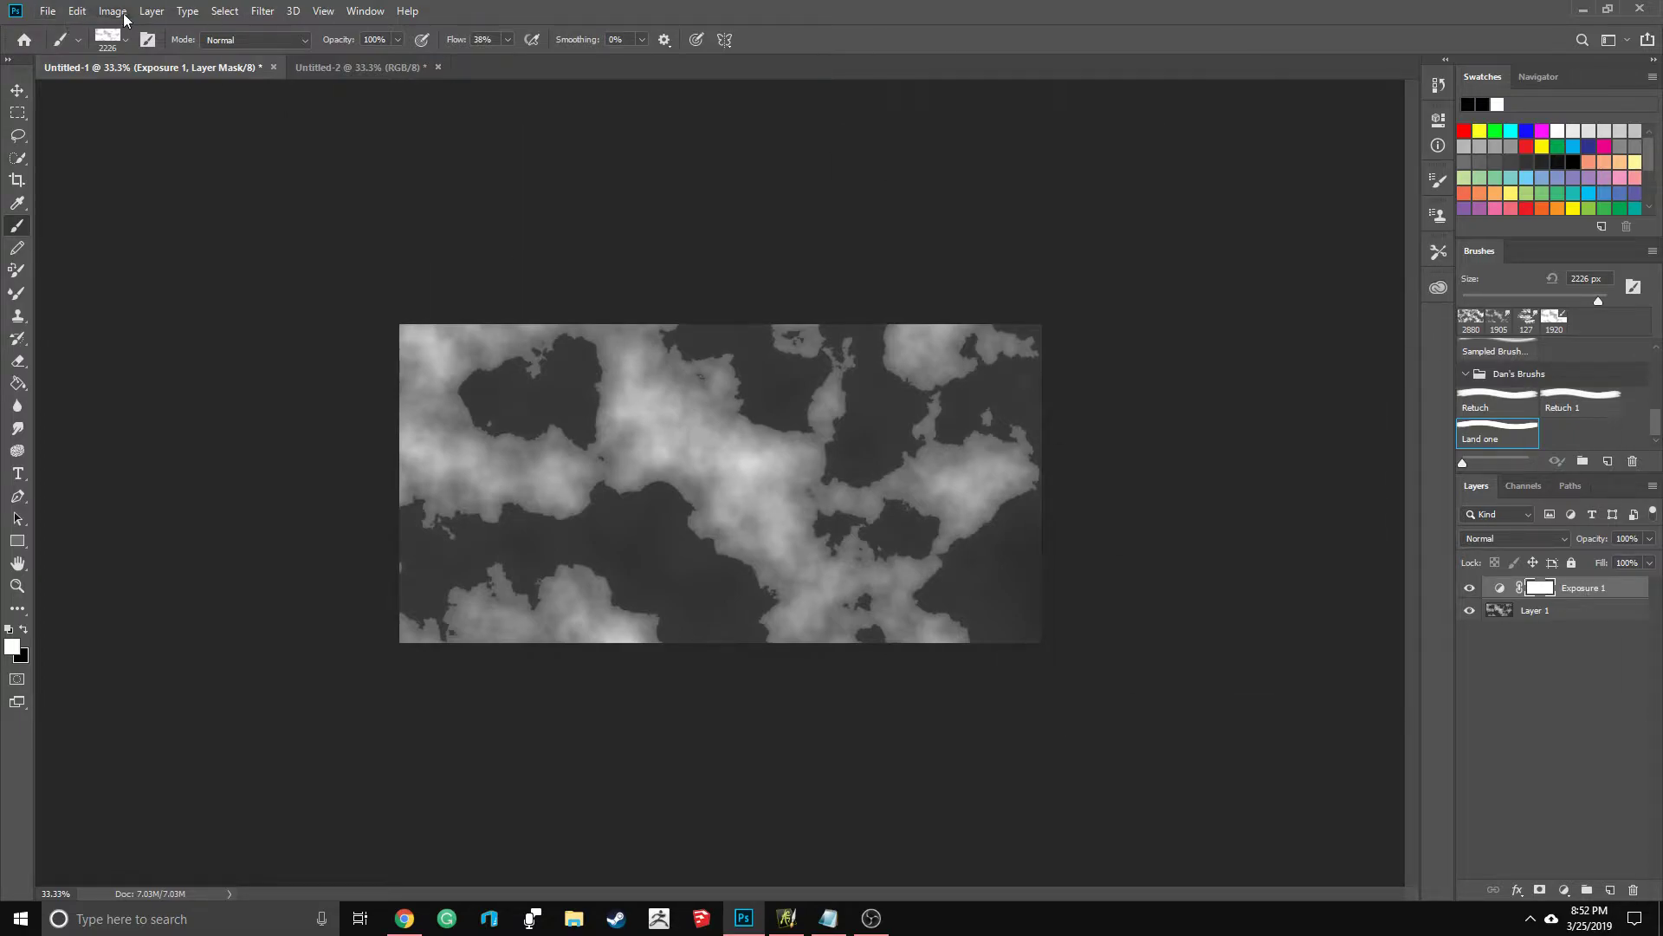
pyautogui.click(77, 10)
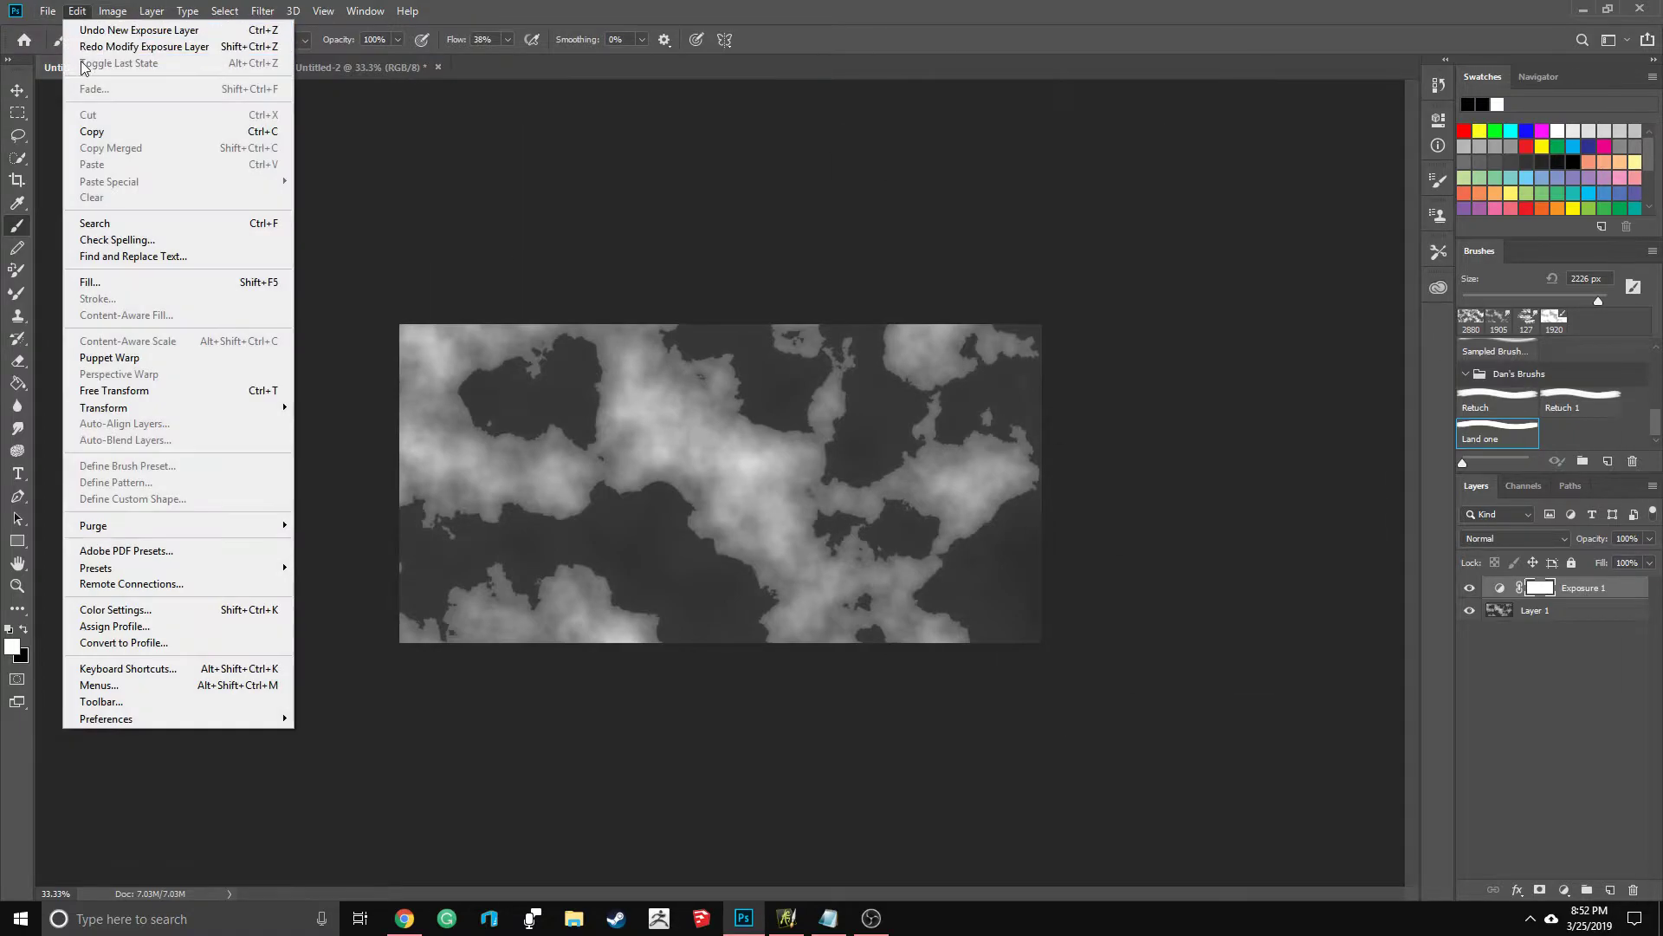
pyautogui.click(126, 48)
pyautogui.click(1581, 738)
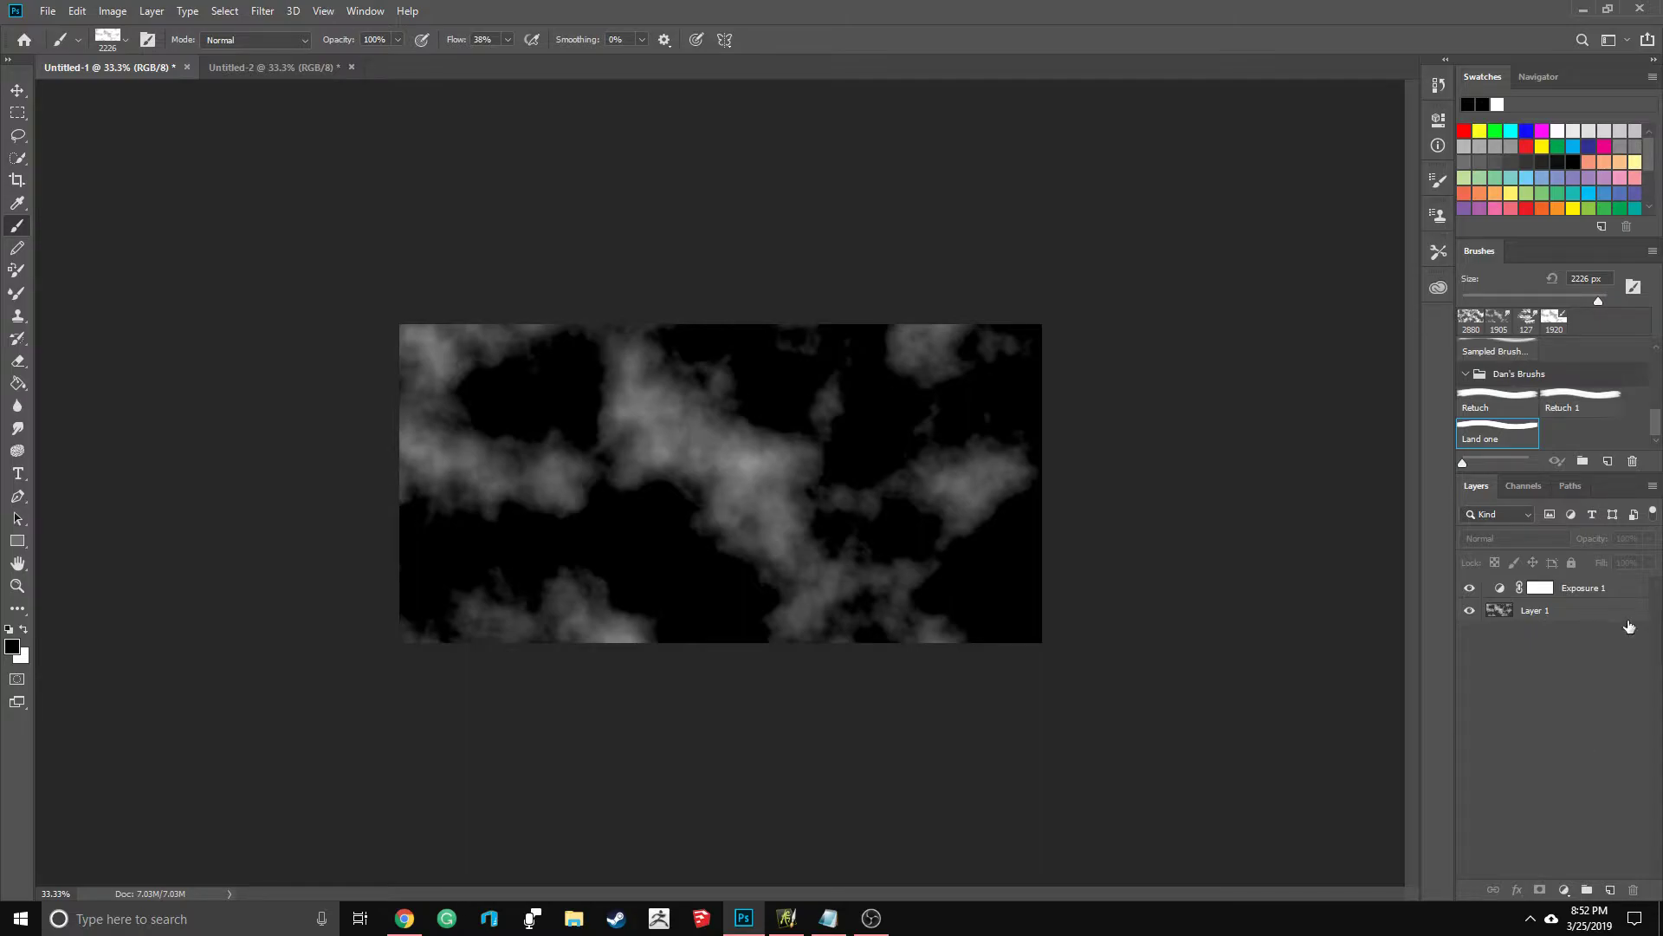
# Step: Merge the Exposure 1 adjustment layer down into Layer 1 in Untitled-1 again
pyautogui.click(1590, 590)
pyautogui.press('x')
pyautogui.rightClick(1583, 587)
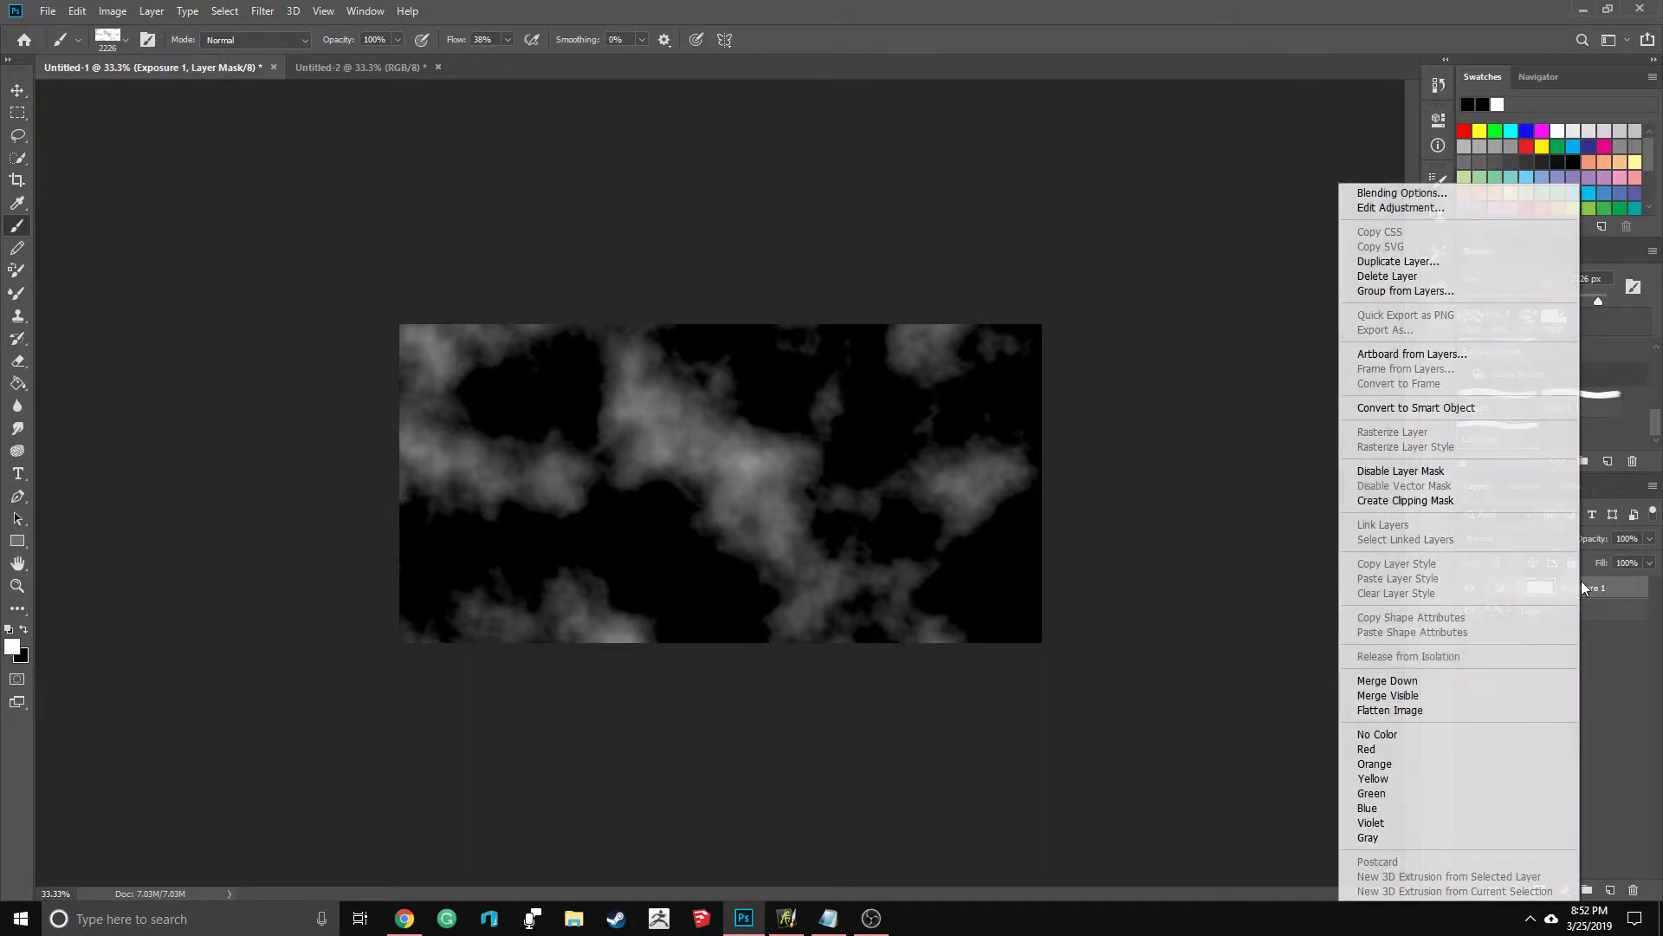
pyautogui.click(1438, 681)
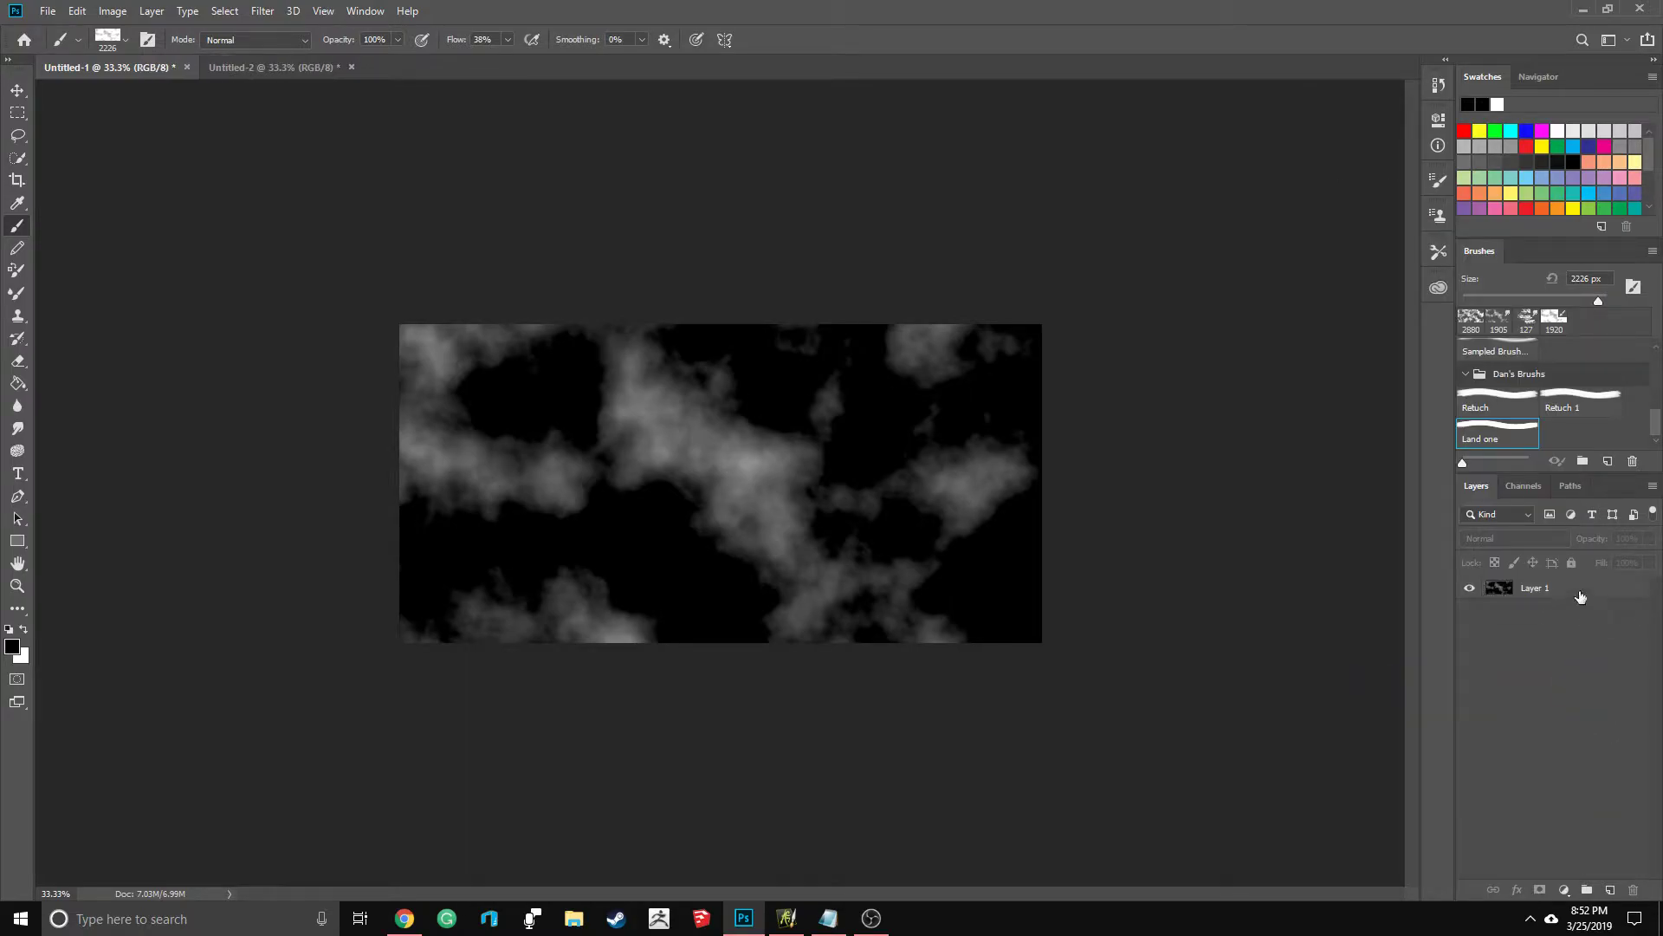
# Step: Delete the Land one brush preset
pyautogui.click(1608, 461)
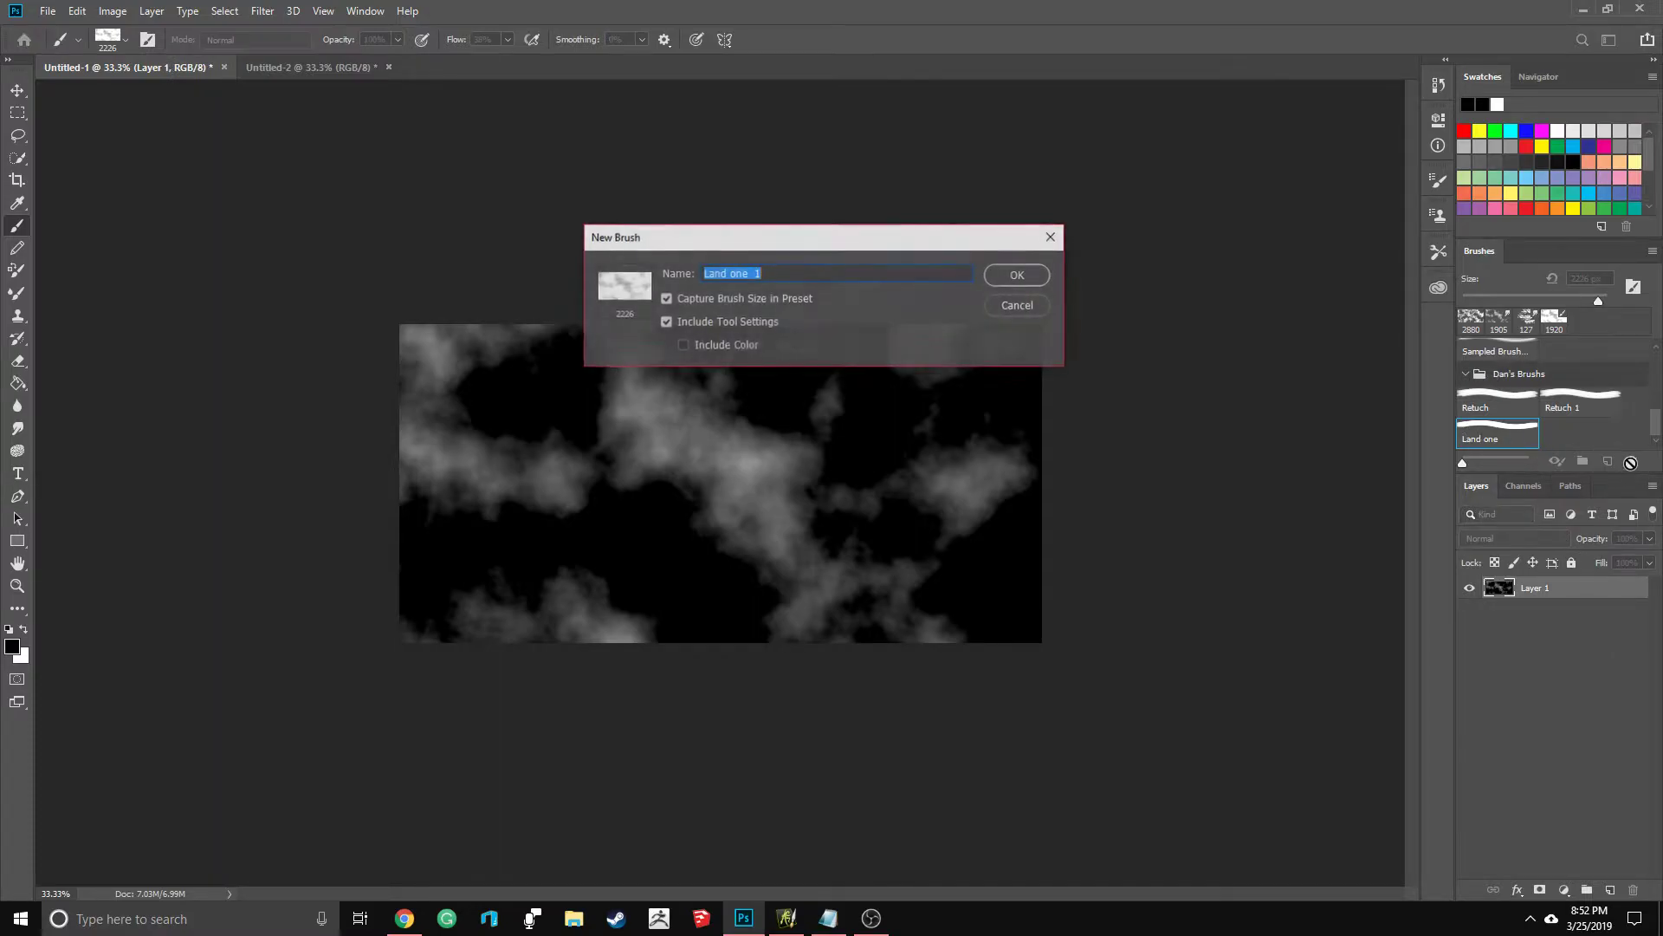
pyautogui.click(1031, 309)
pyautogui.click(1632, 461)
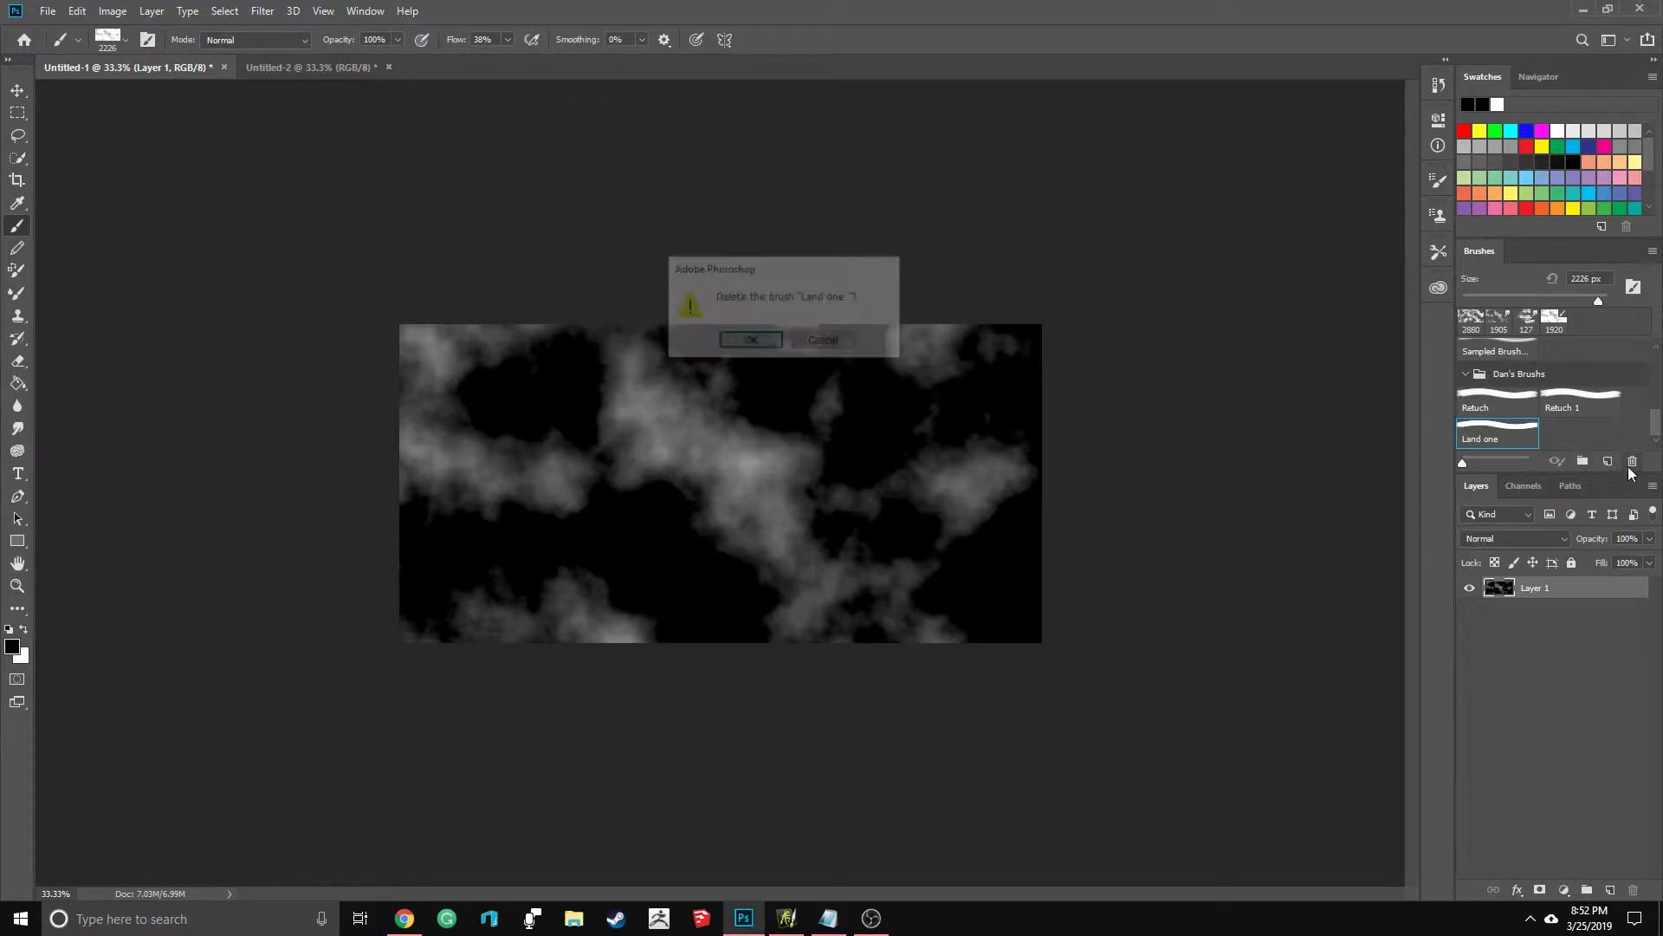
pyautogui.click(750, 340)
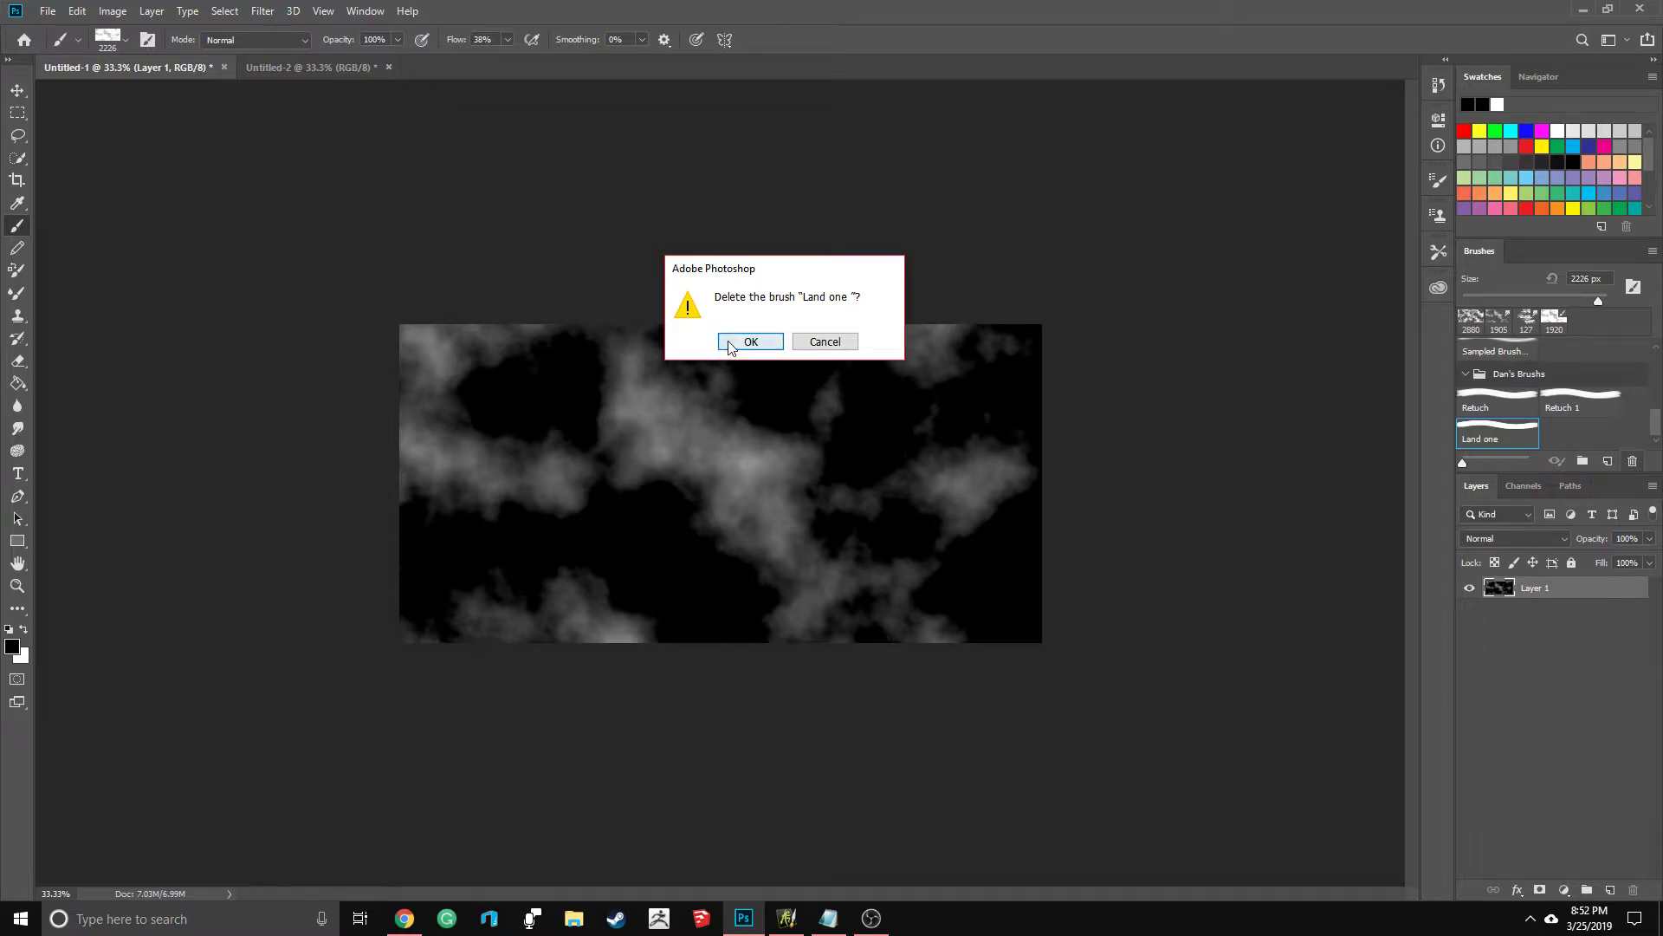
# Step: Invert the darkened map on Layer 1 in Untitled-1
pyautogui.click(1550, 655)
pyautogui.click(1551, 594)
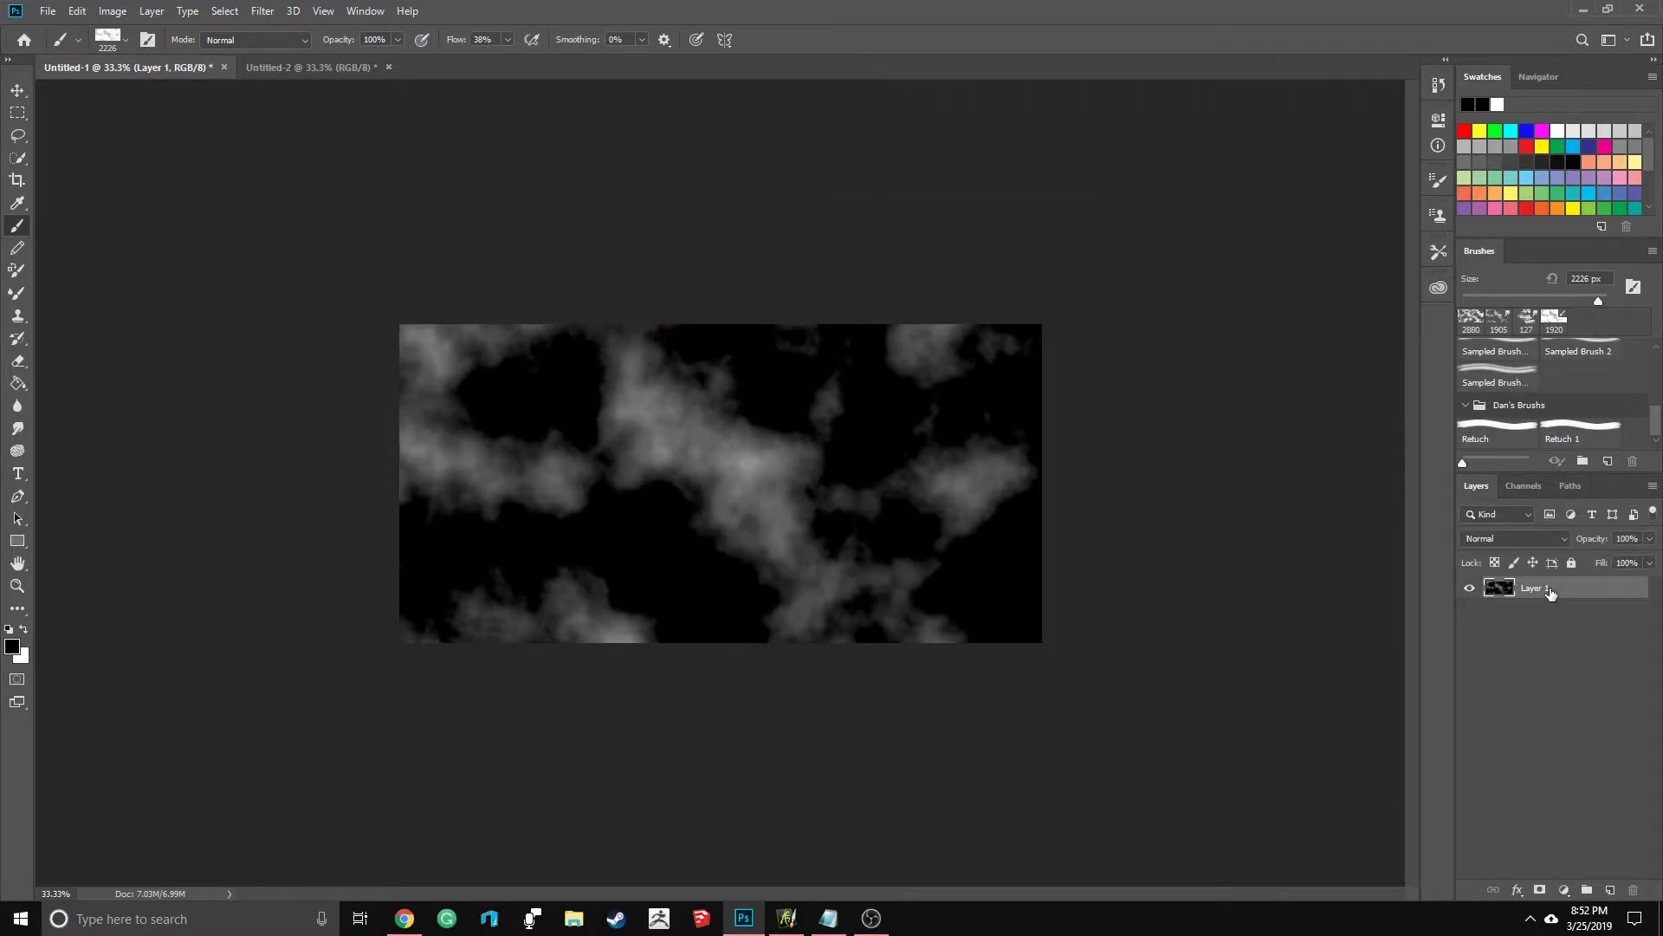
pyautogui.hotkey('ctrl', 'i')
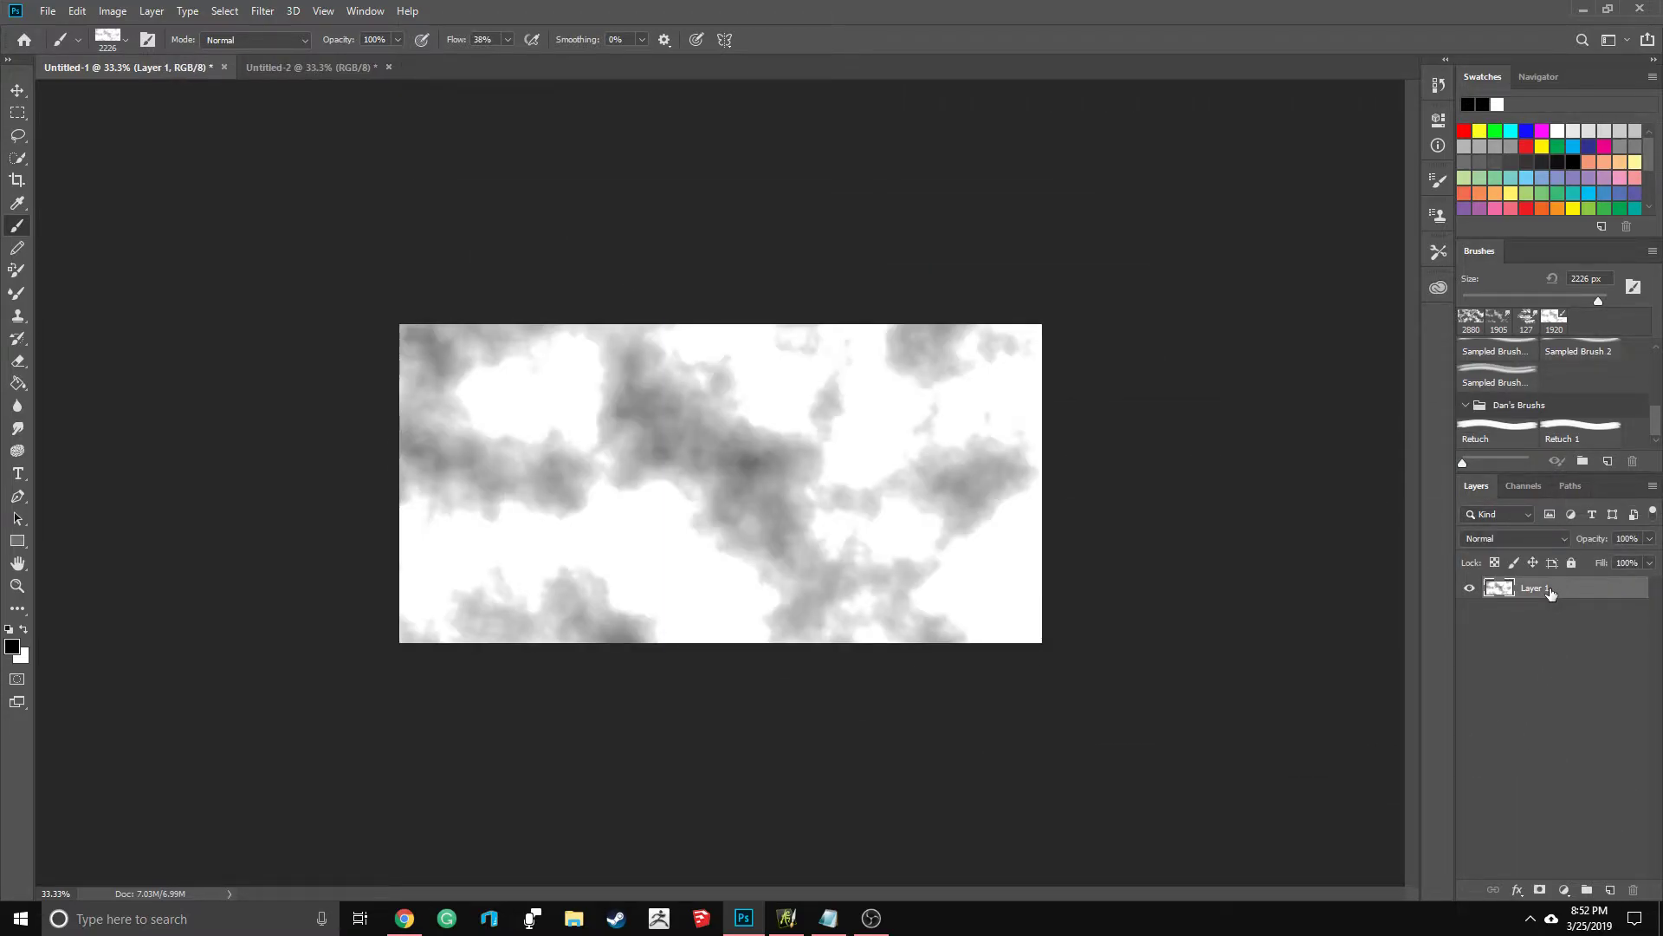
# Step: Invert the cloud image on Layer 1 in Untitled-2
pyautogui.click(362, 70)
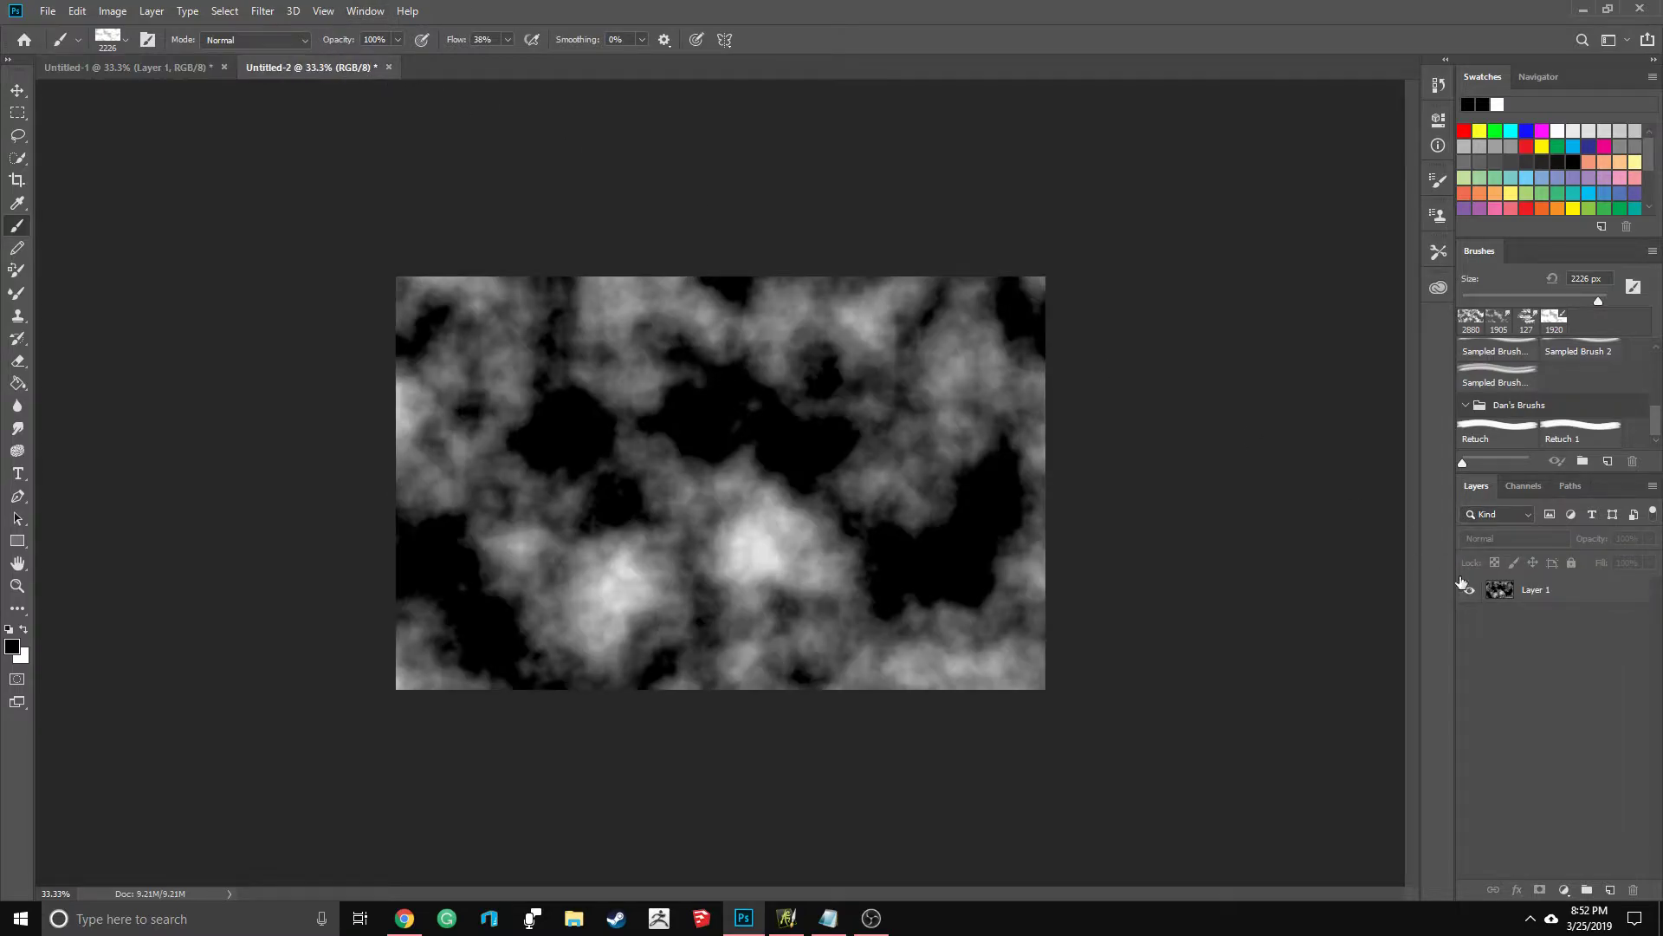
pyautogui.click(1592, 601)
pyautogui.hotkey('ctrl', 'i')
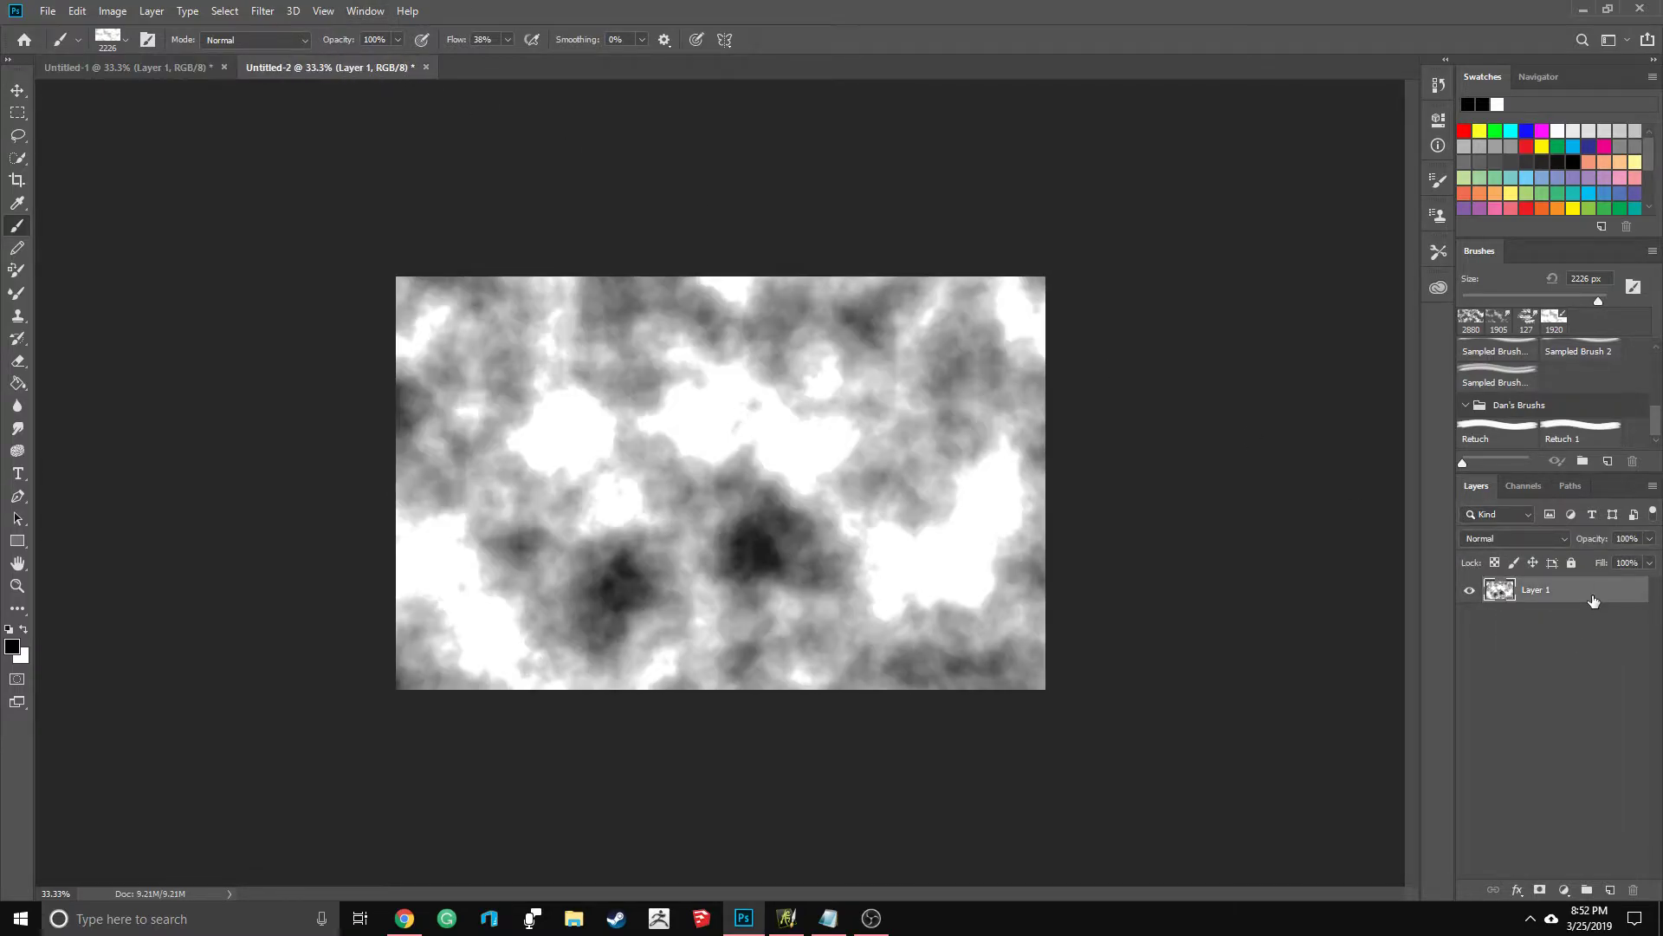
# Step: Undo the inversion in Untitled-1 and try another Exposure adjustment layer with default settings above the darkened Layer 1
pyautogui.moveTo(1592, 600); pyautogui.dragTo(689, 494)
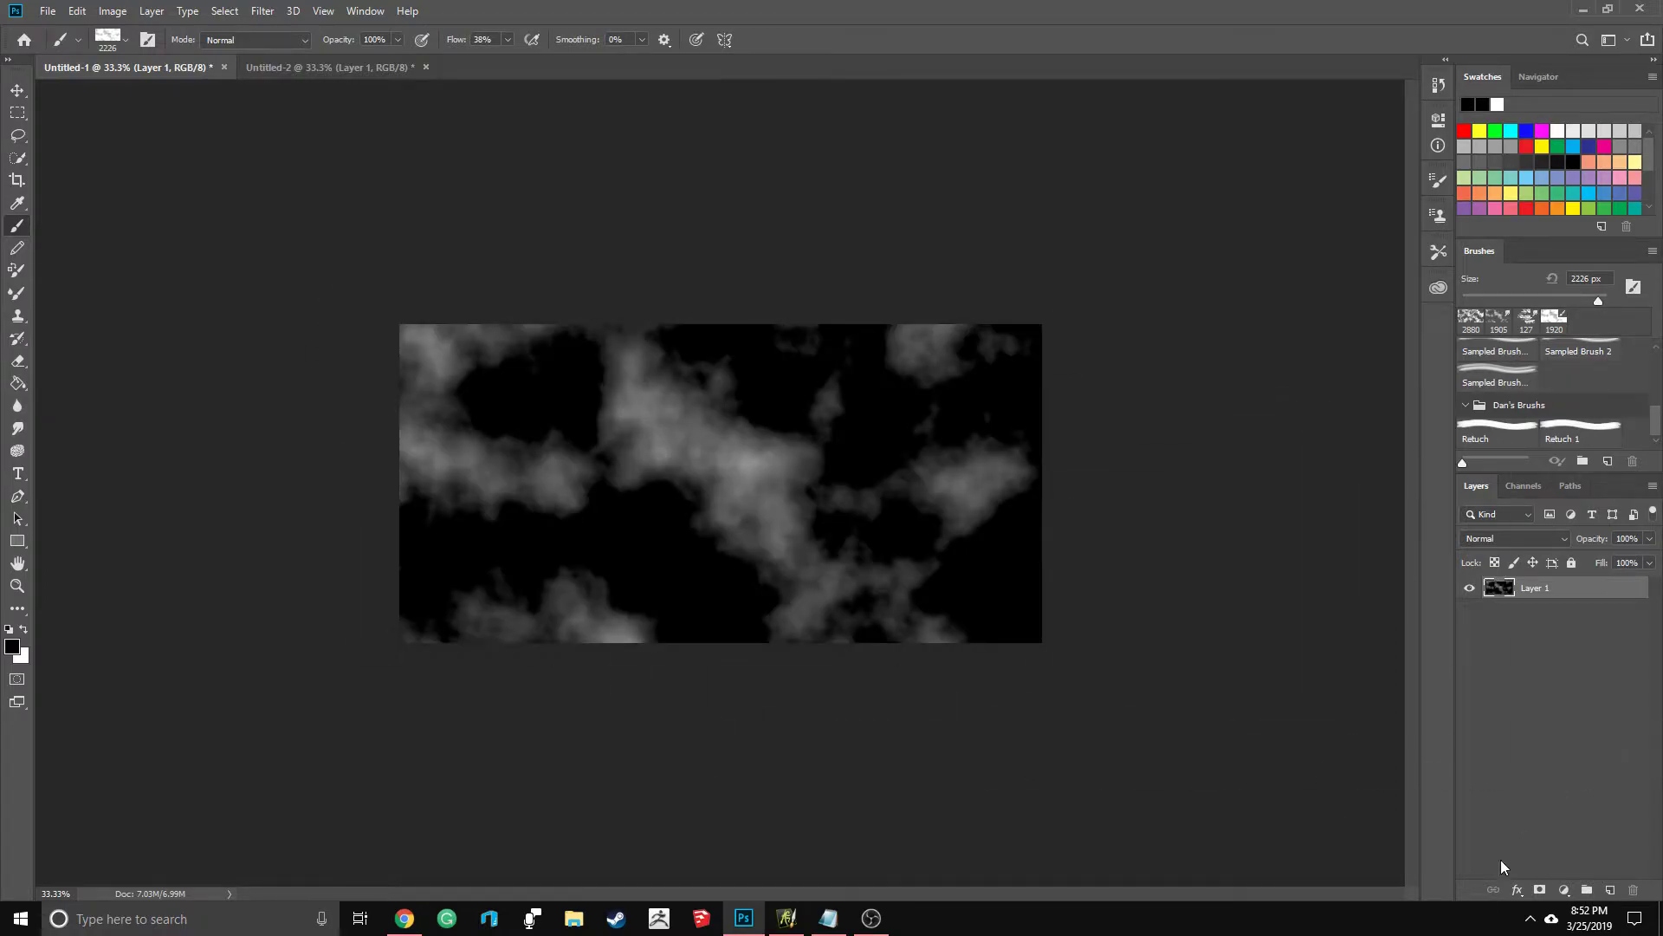
pyautogui.click(1564, 890)
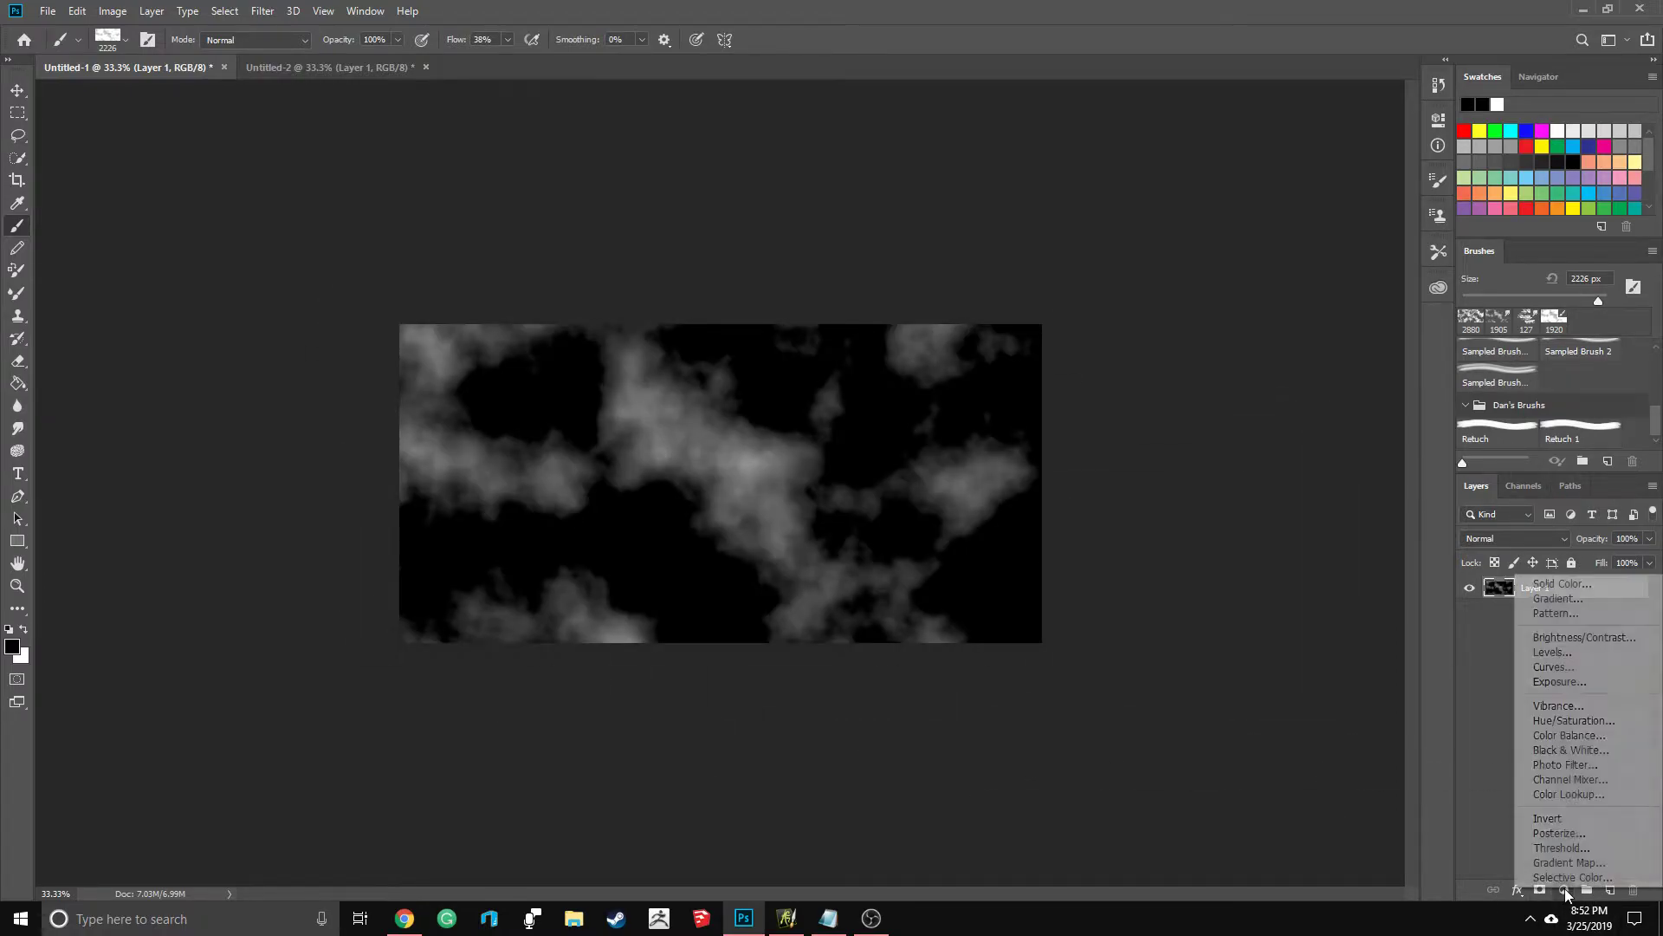
pyautogui.click(1594, 683)
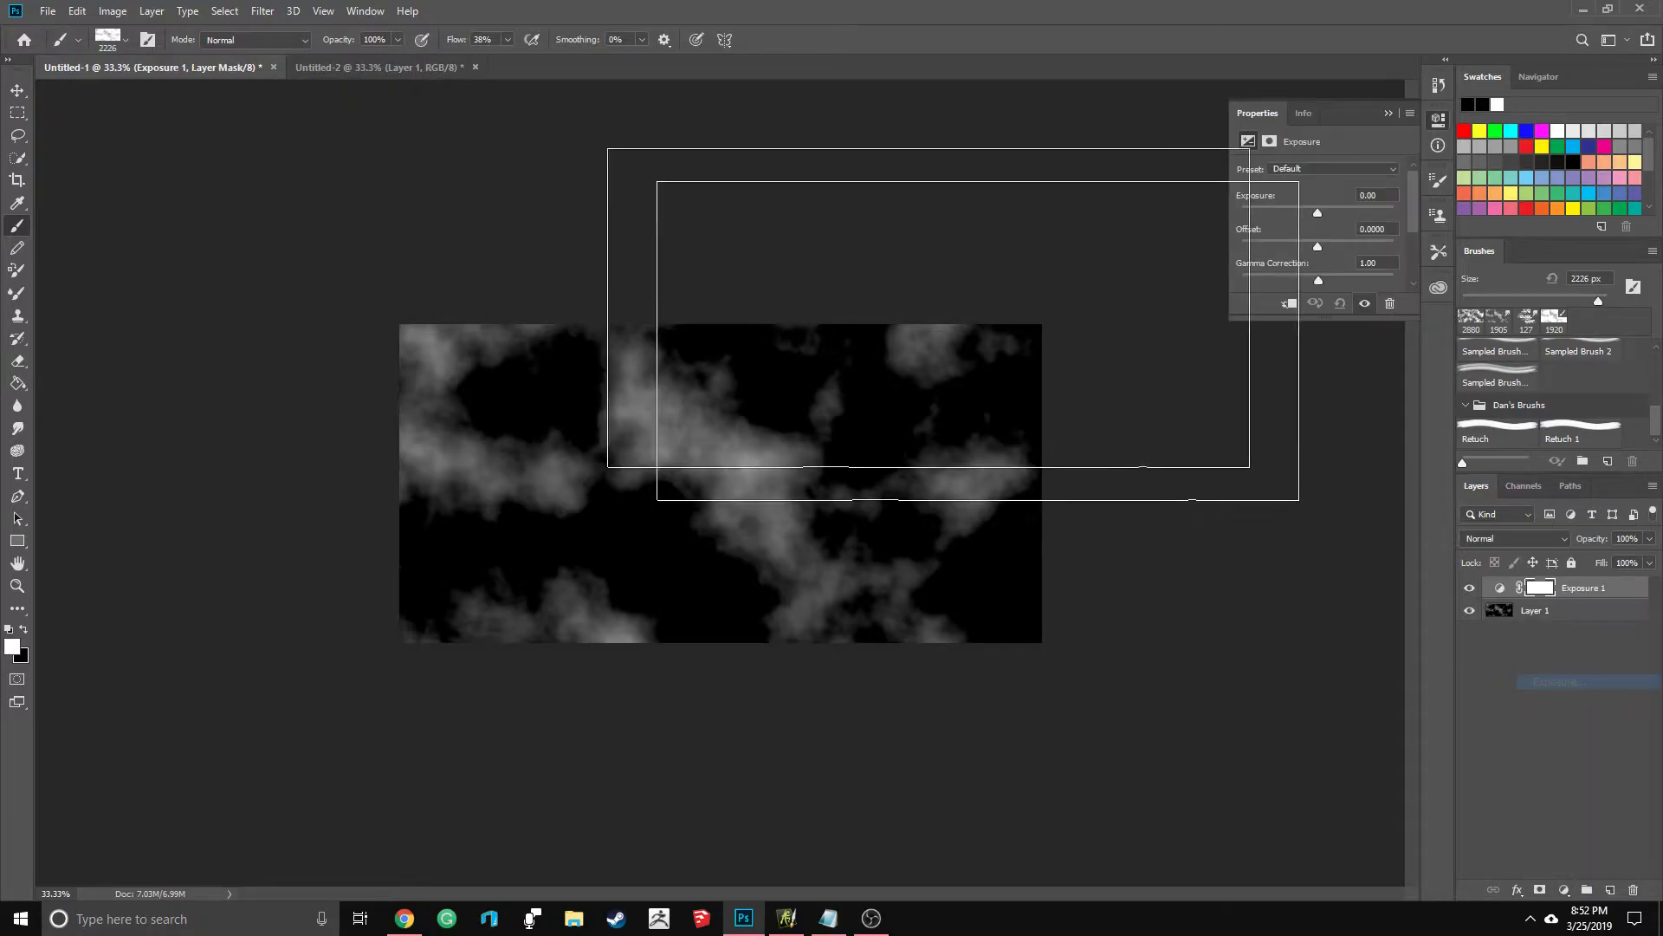
pyautogui.click(1385, 113)
# Step: Restore the unmerged map in Untitled-1 and replace its Exposure adjustment layer with a new one using the Dan test preset
pyautogui.click(1533, 791)
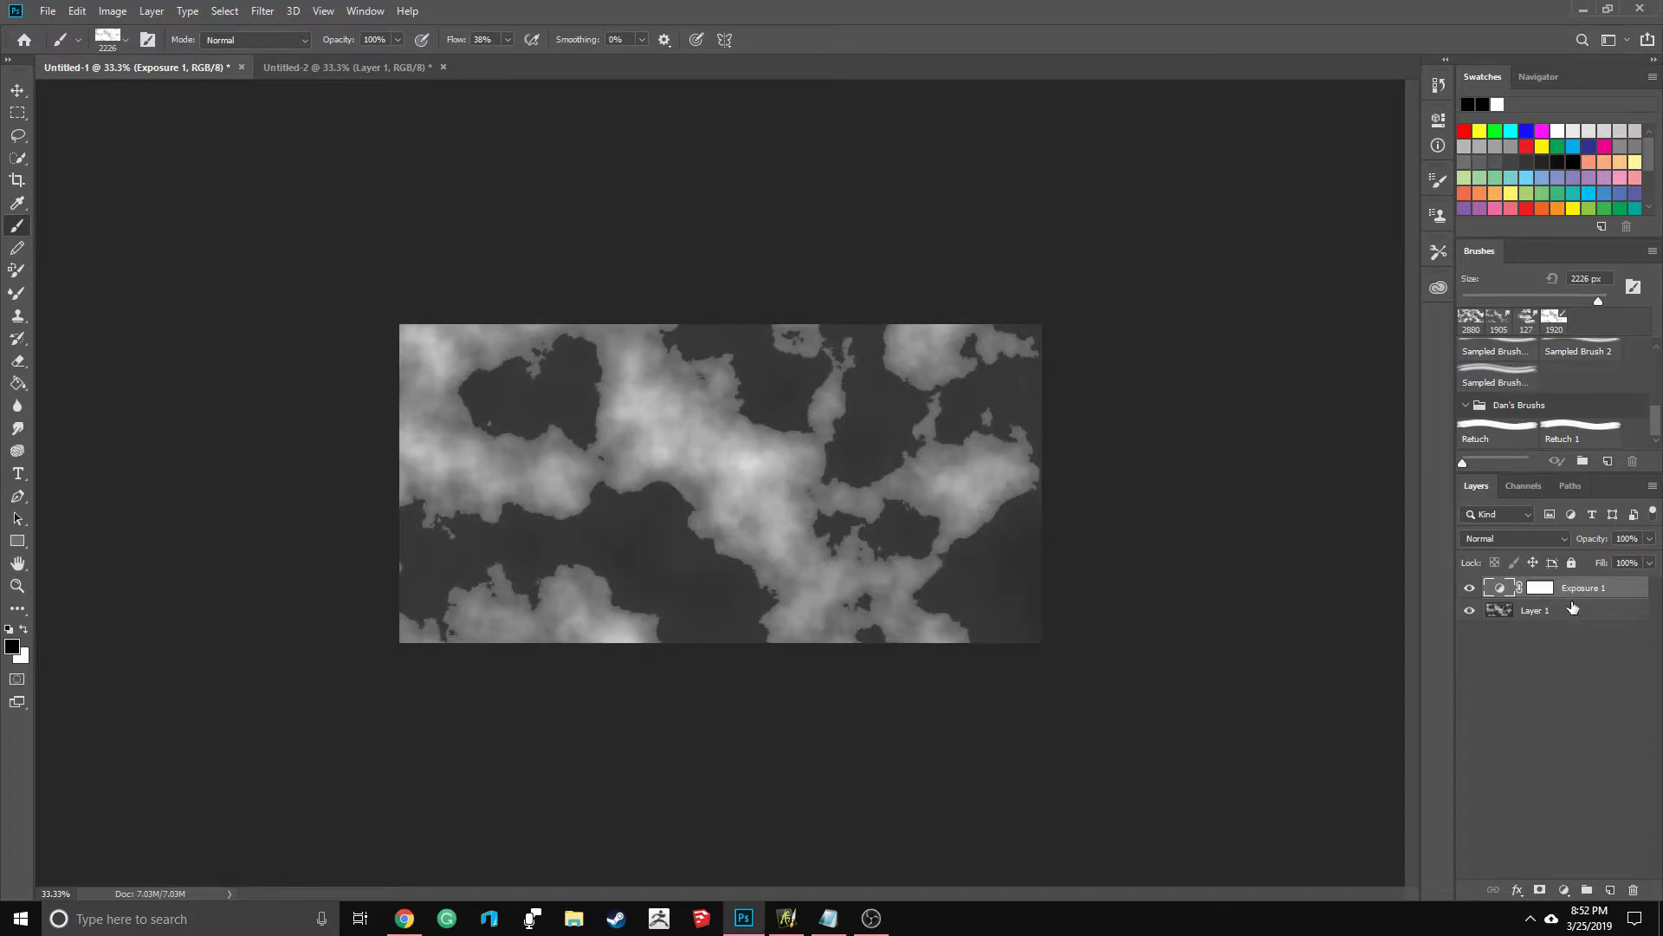
pyautogui.press('Delete')
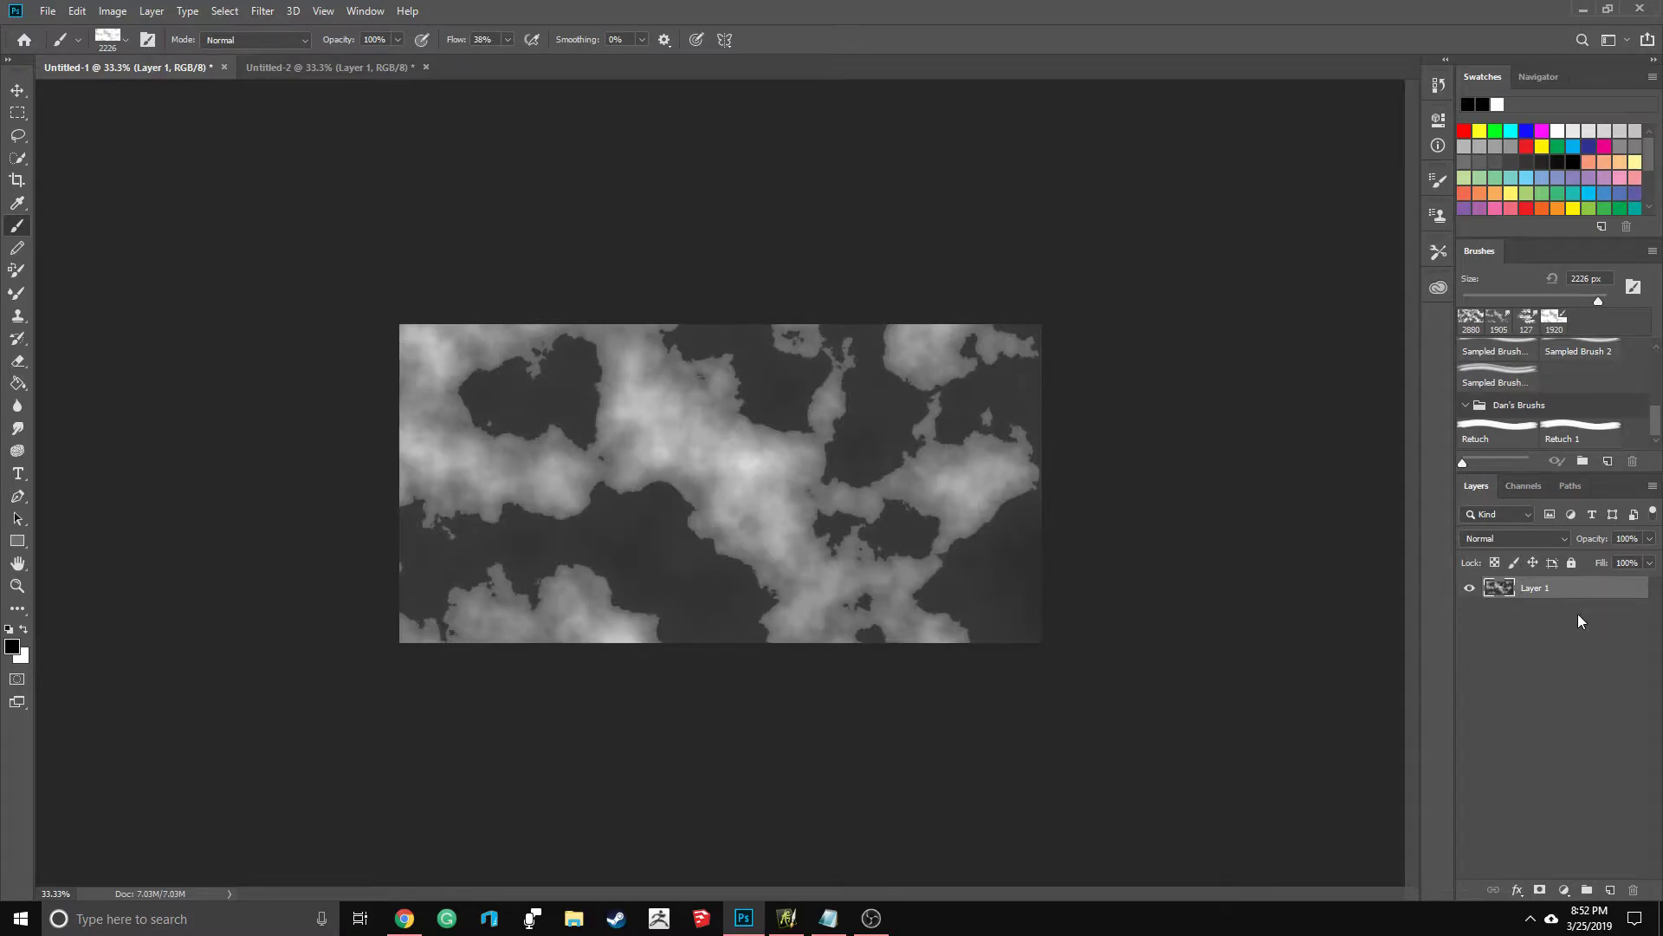
pyautogui.click(1564, 889)
pyautogui.click(1593, 674)
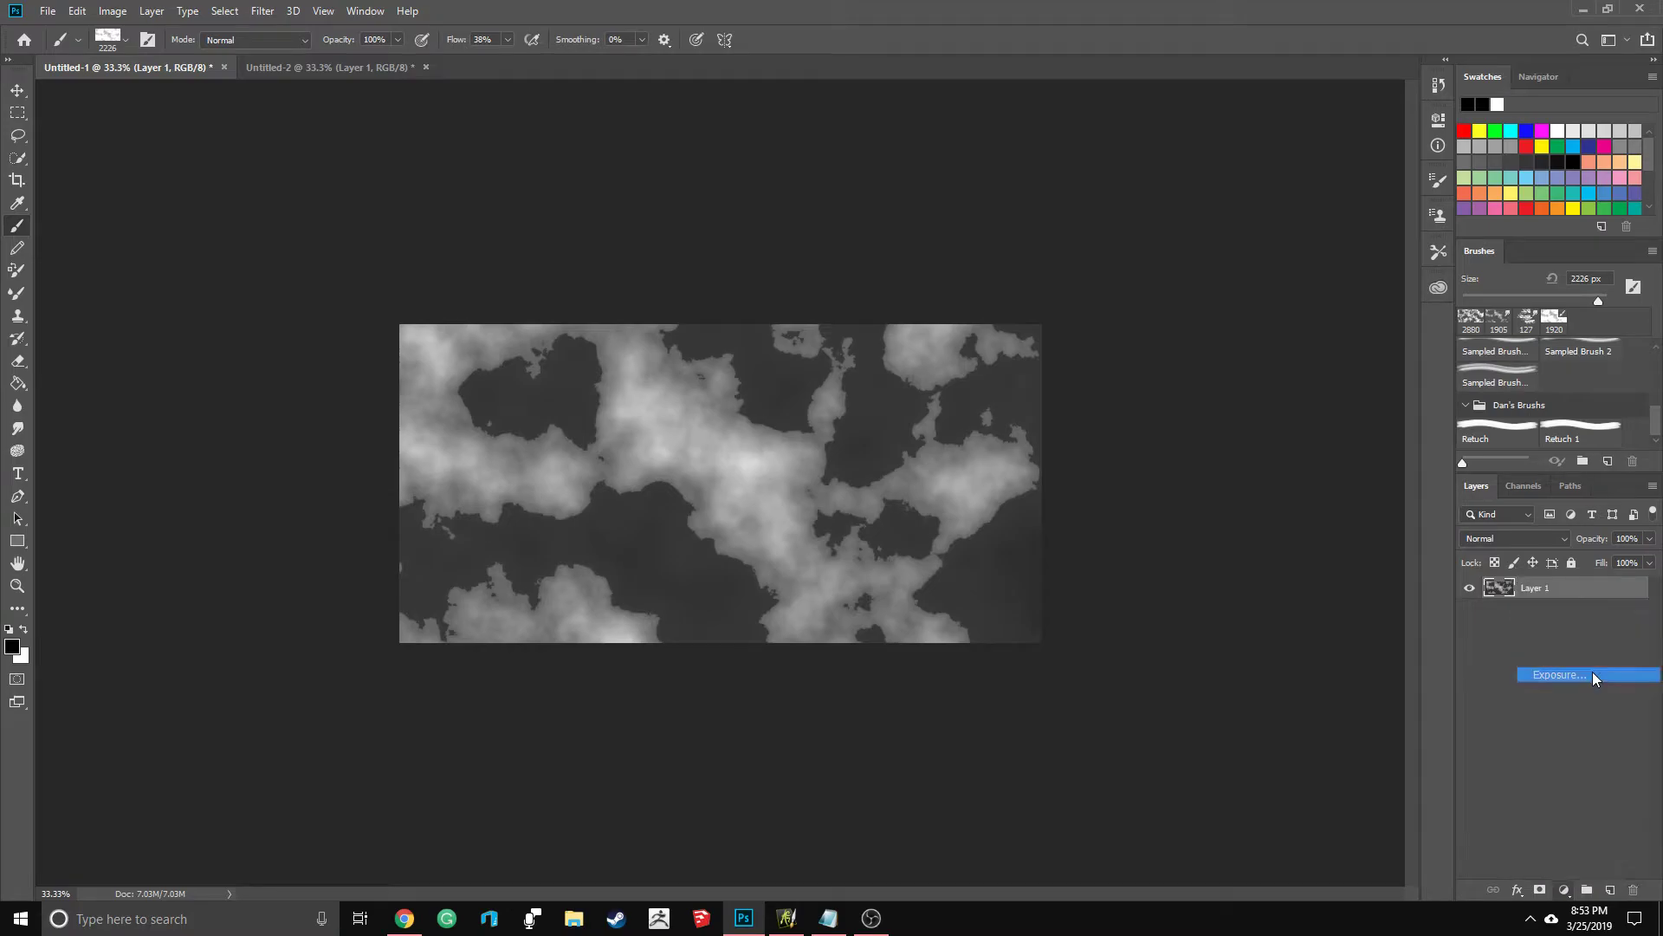
pyautogui.scroll(3, 740, 481)
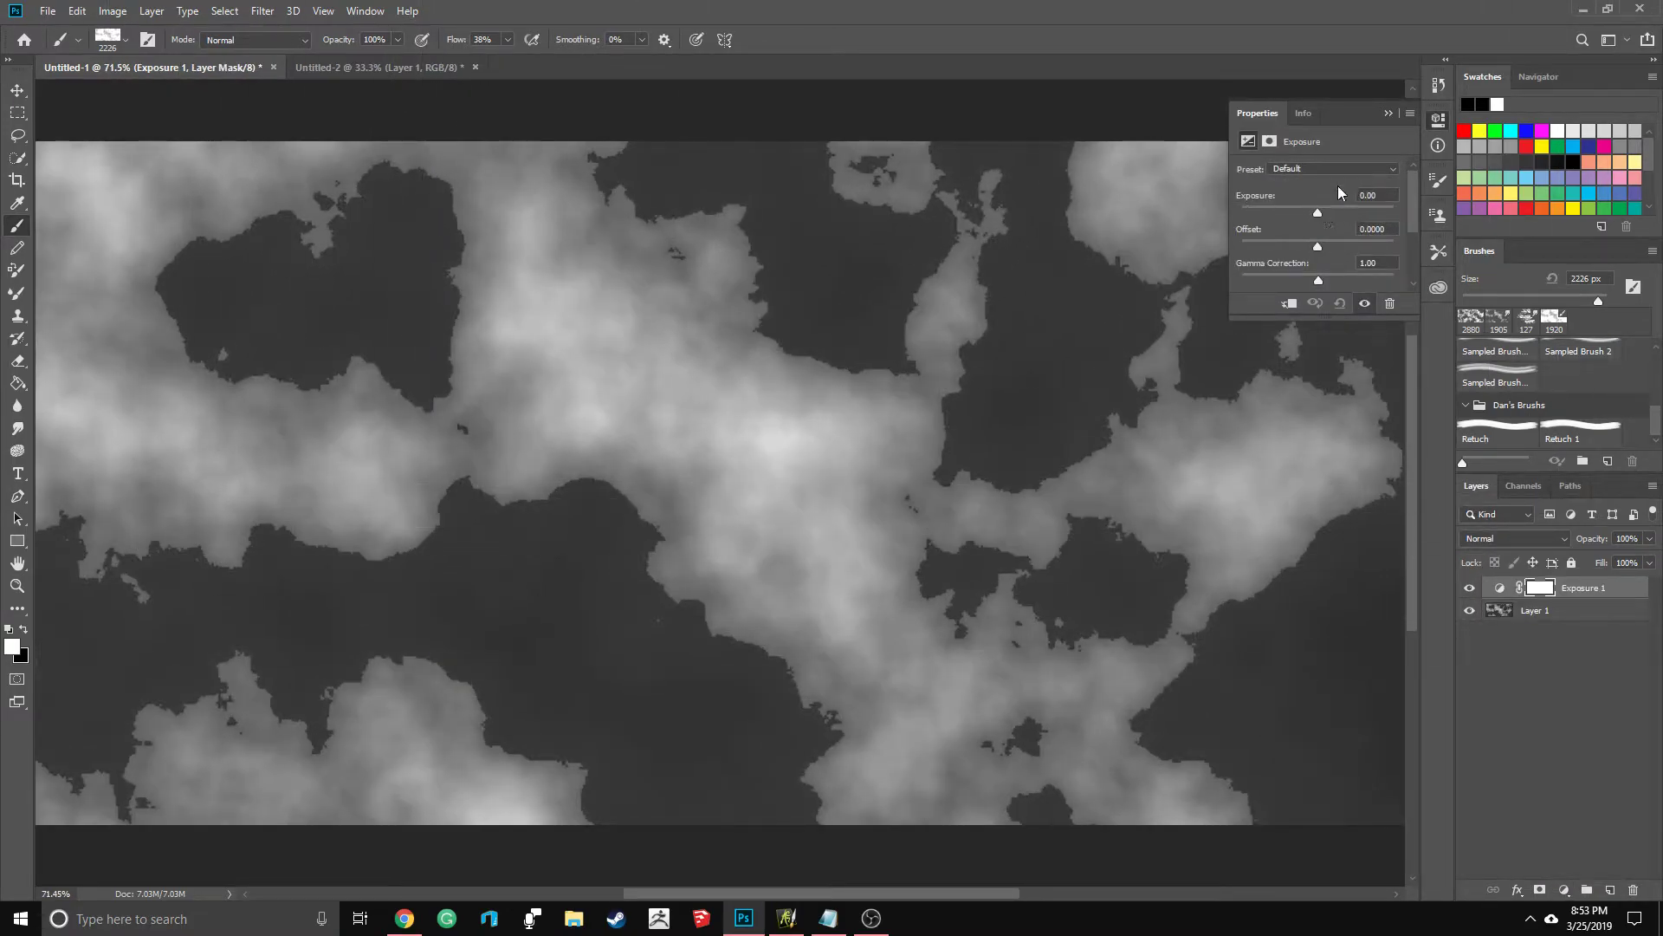
pyautogui.click(1334, 169)
pyautogui.click(1339, 279)
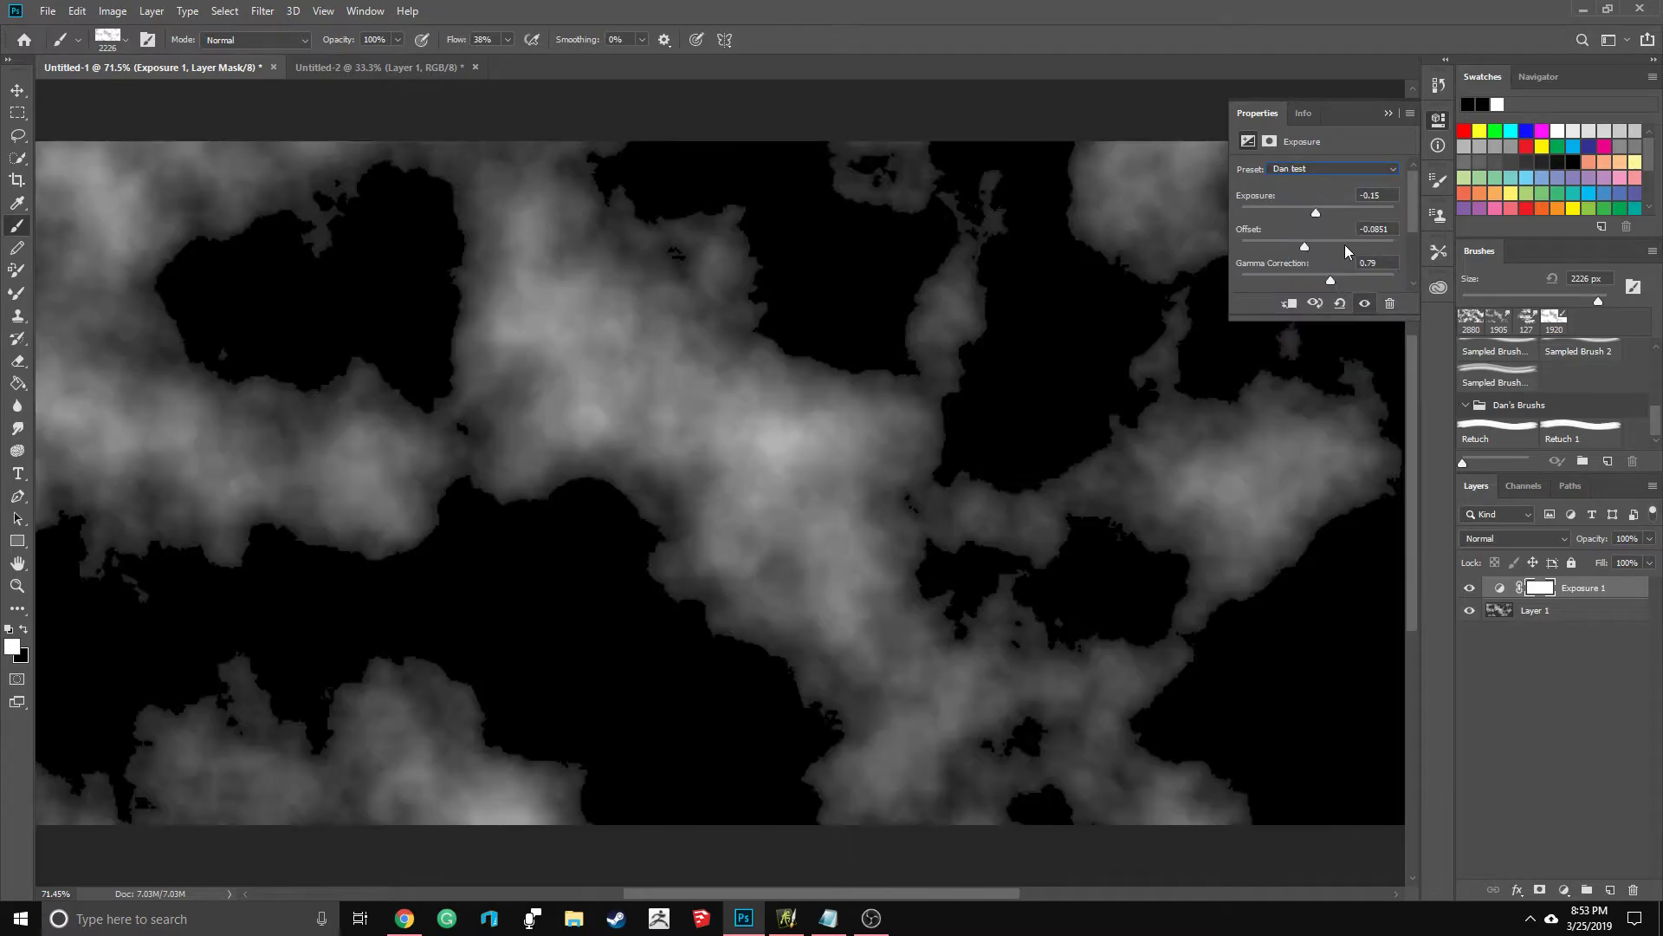
# Step: Set the Exposure adjustment to exposure +0.23, offset -0.1364 and gamma correction 0.75
pyautogui.moveTo(1300, 251); pyautogui.dragTo(1327, 276)
pyautogui.moveTo(1320, 212); pyautogui.dragTo(1321, 213)
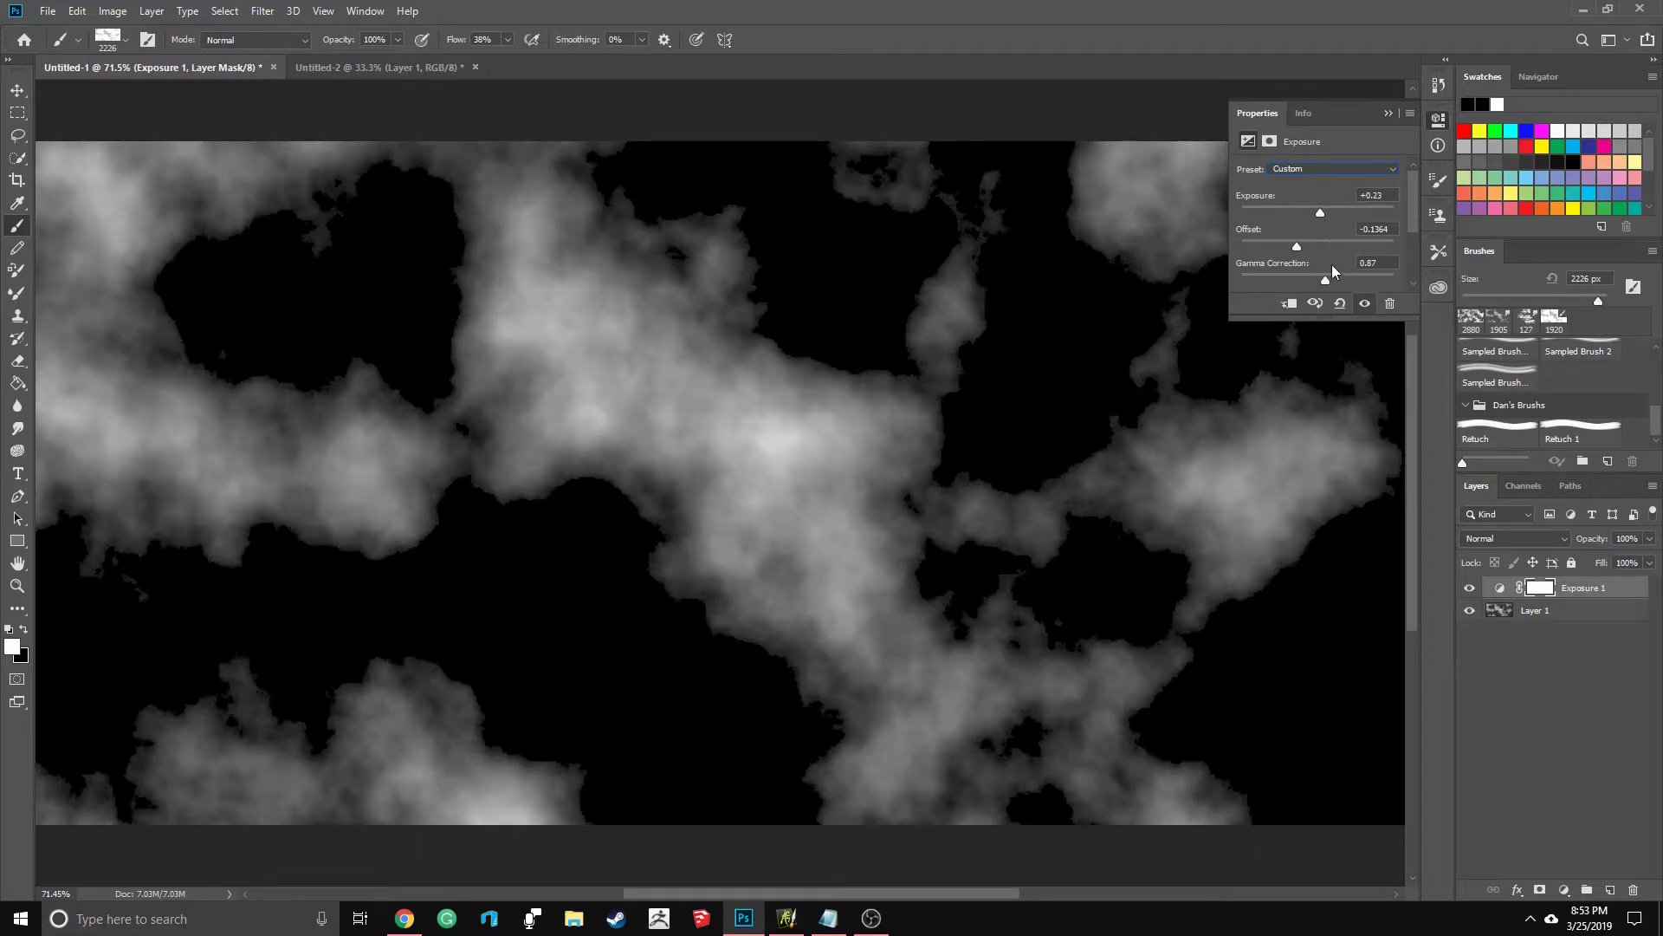
pyautogui.moveTo(1324, 276); pyautogui.dragTo(1334, 279)
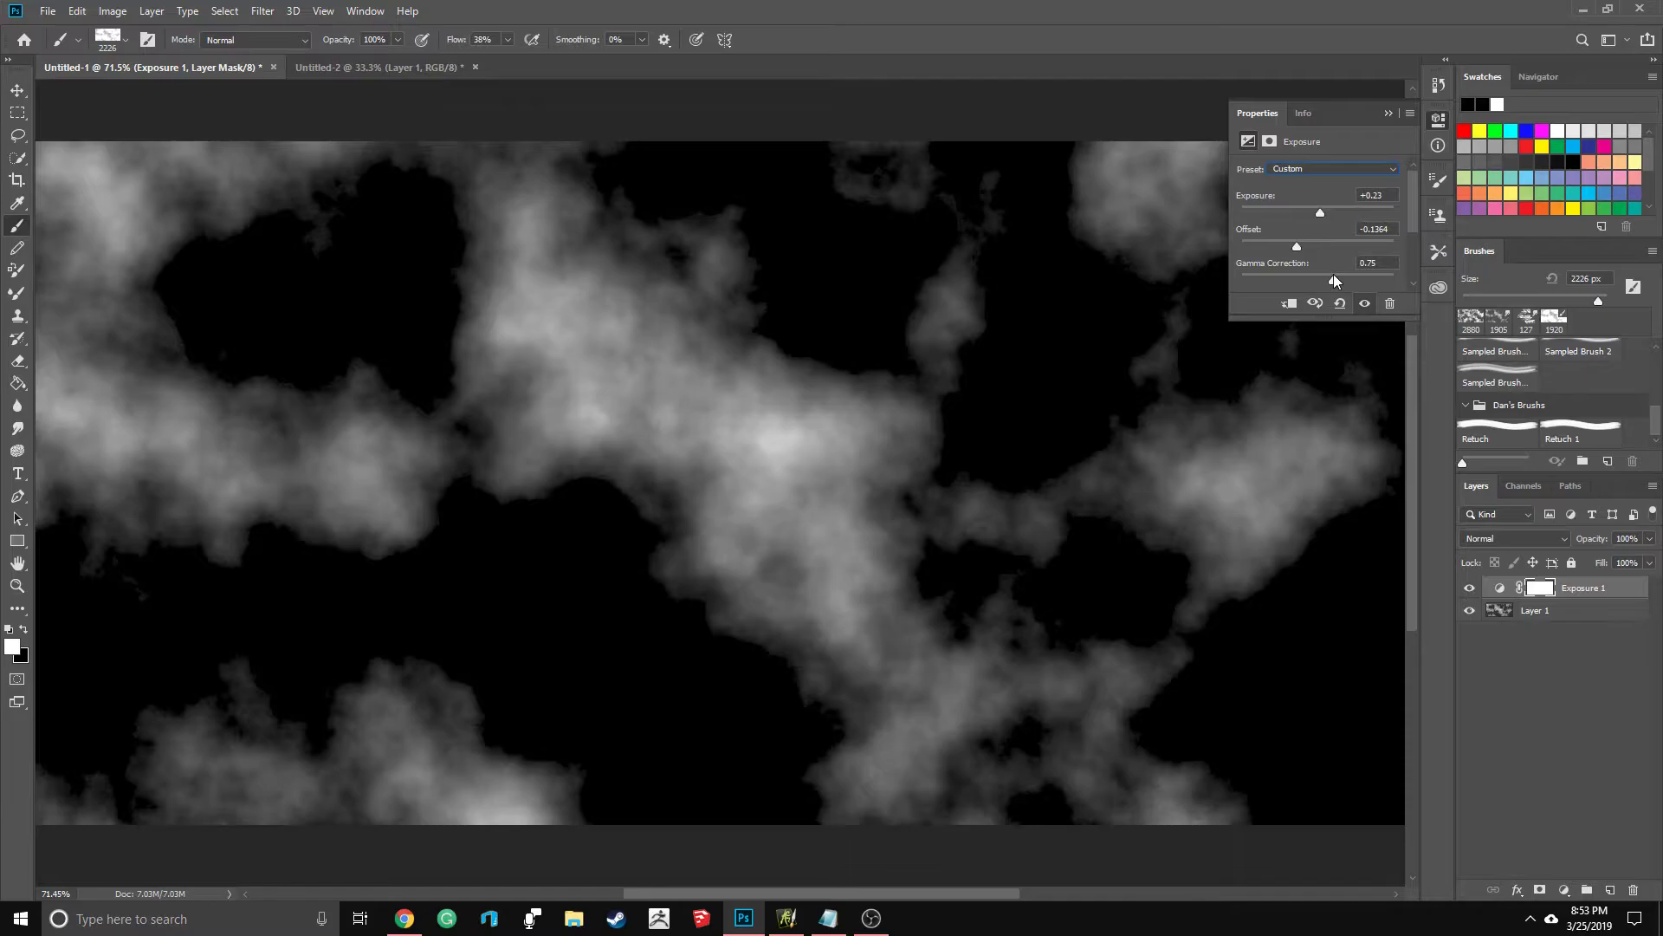
# Step: Merge the Exposure 1 adjustment layer down into Layer 1 and collapse the adjustment properties
pyautogui.click(1523, 639)
pyautogui.rightClick(1575, 586)
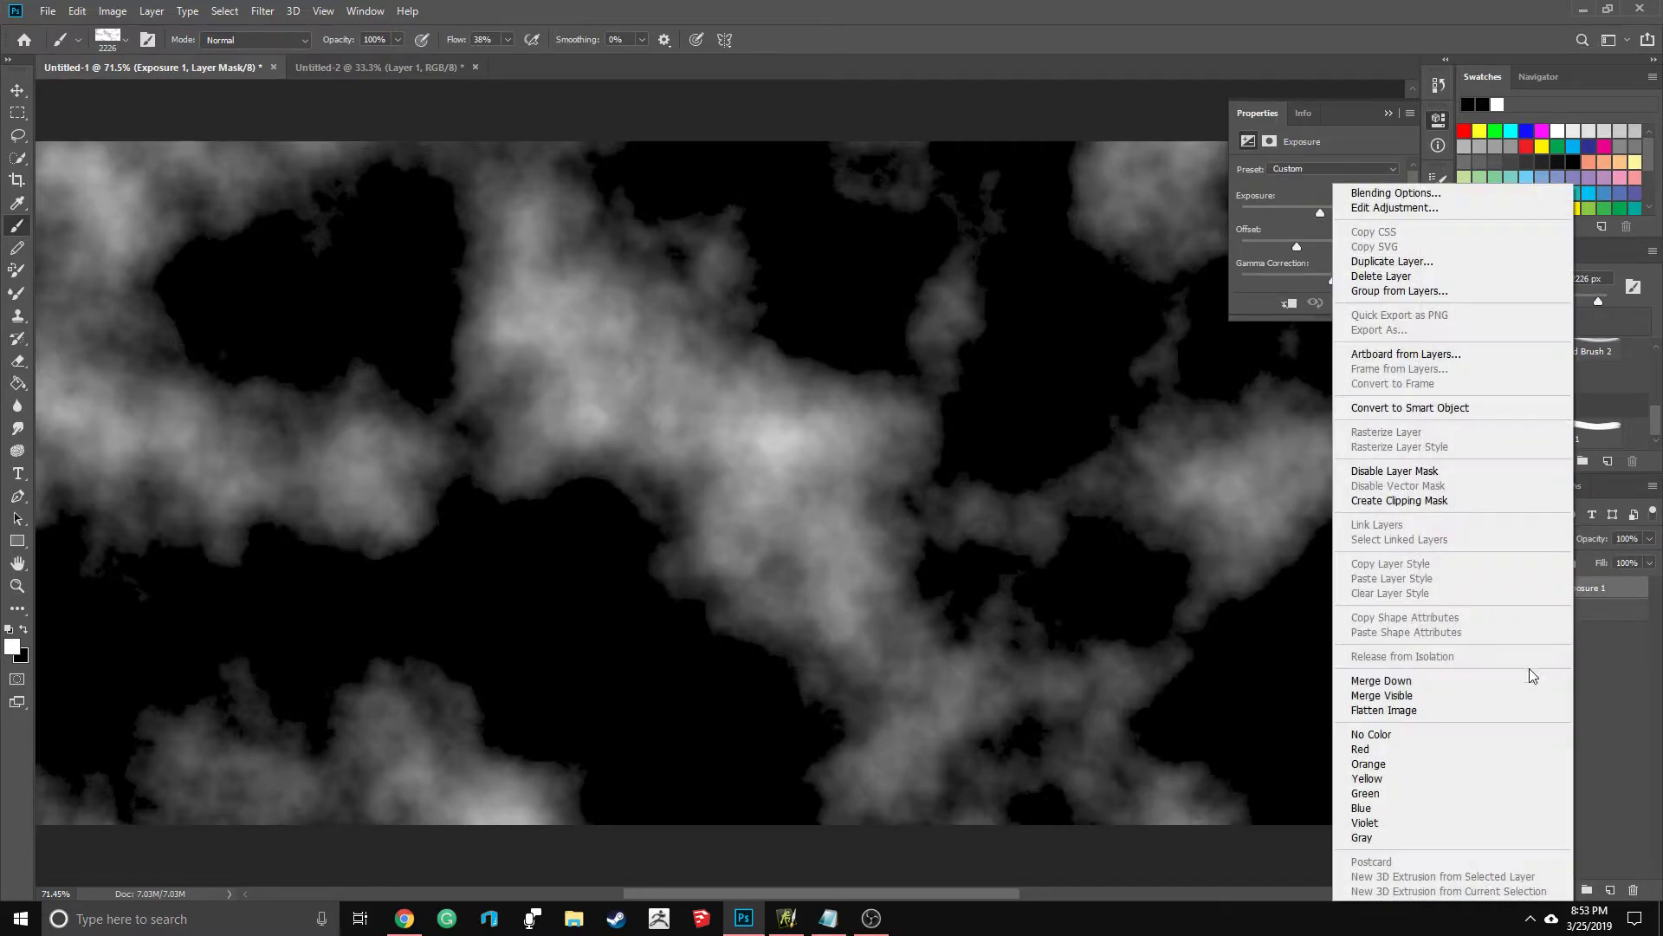
pyautogui.click(1471, 679)
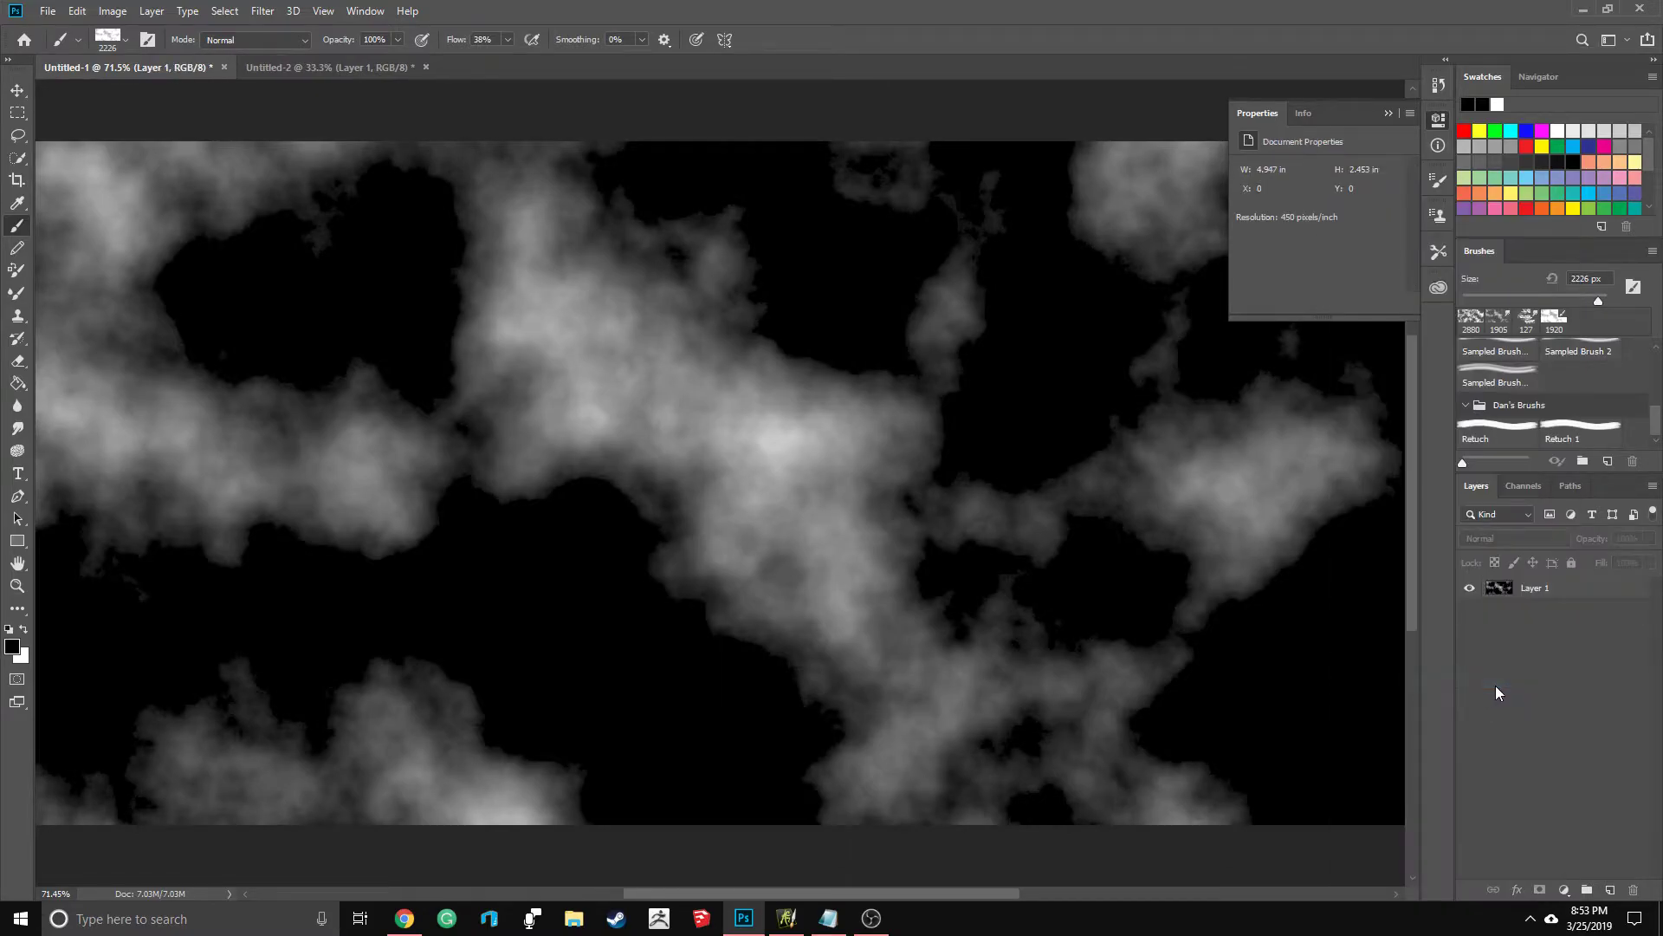
pyautogui.click(1389, 114)
# Step: Invert the merged map on Layer 1 in Untitled-1
pyautogui.click(1558, 591)
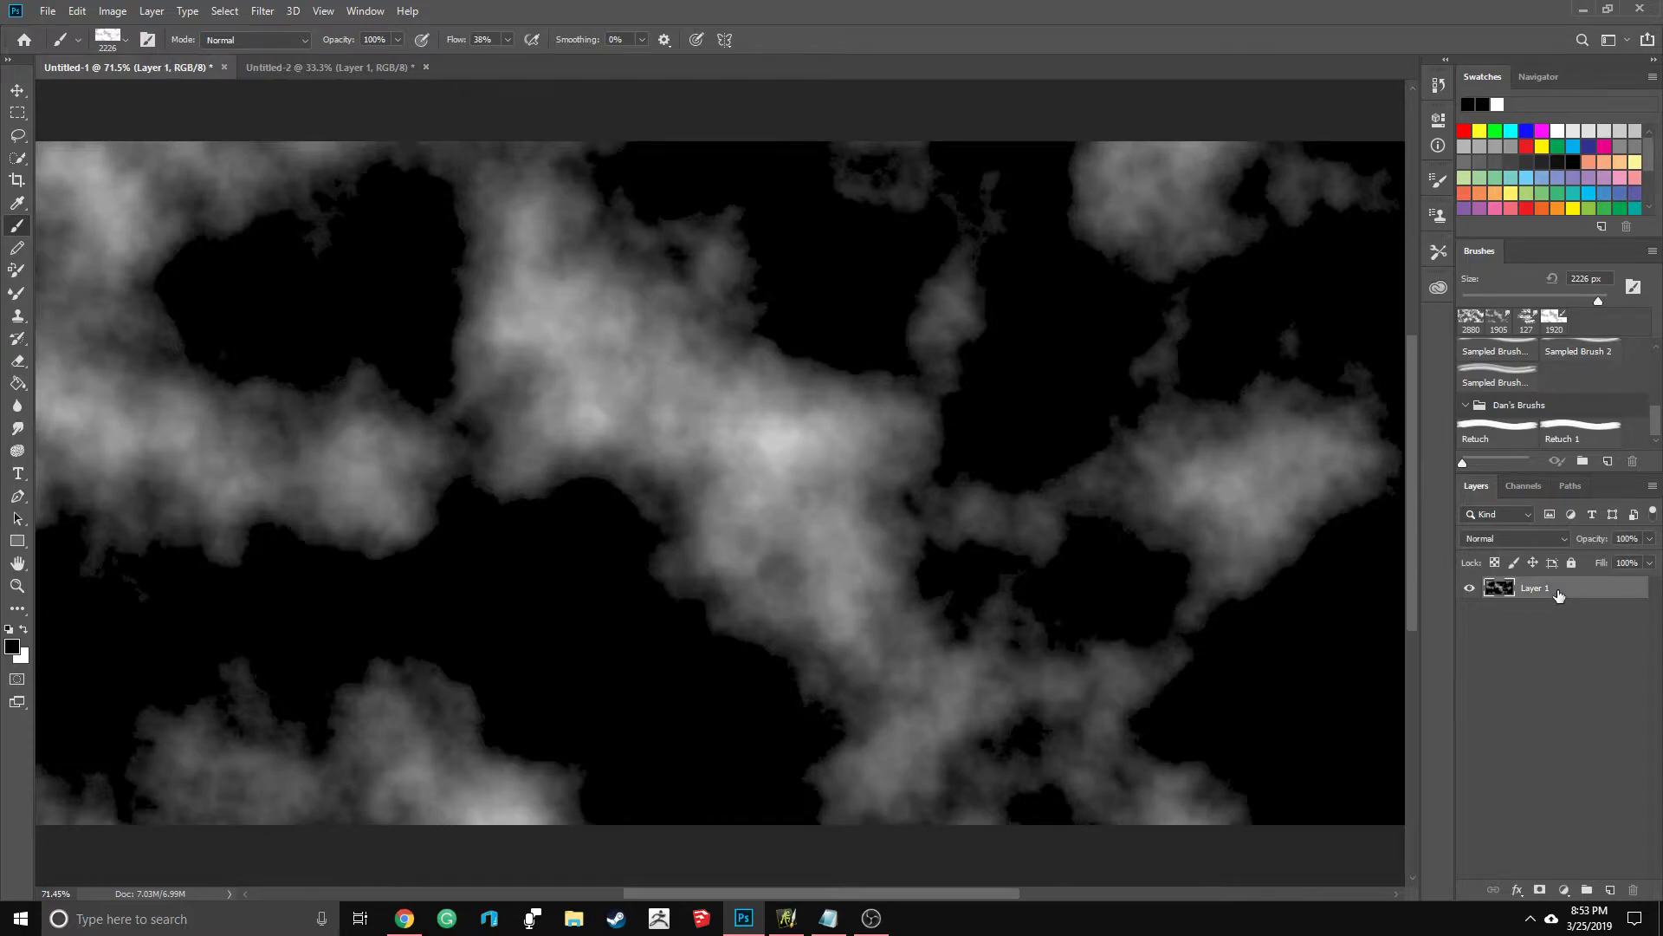
pyautogui.hotkey('ctrl', 'i')
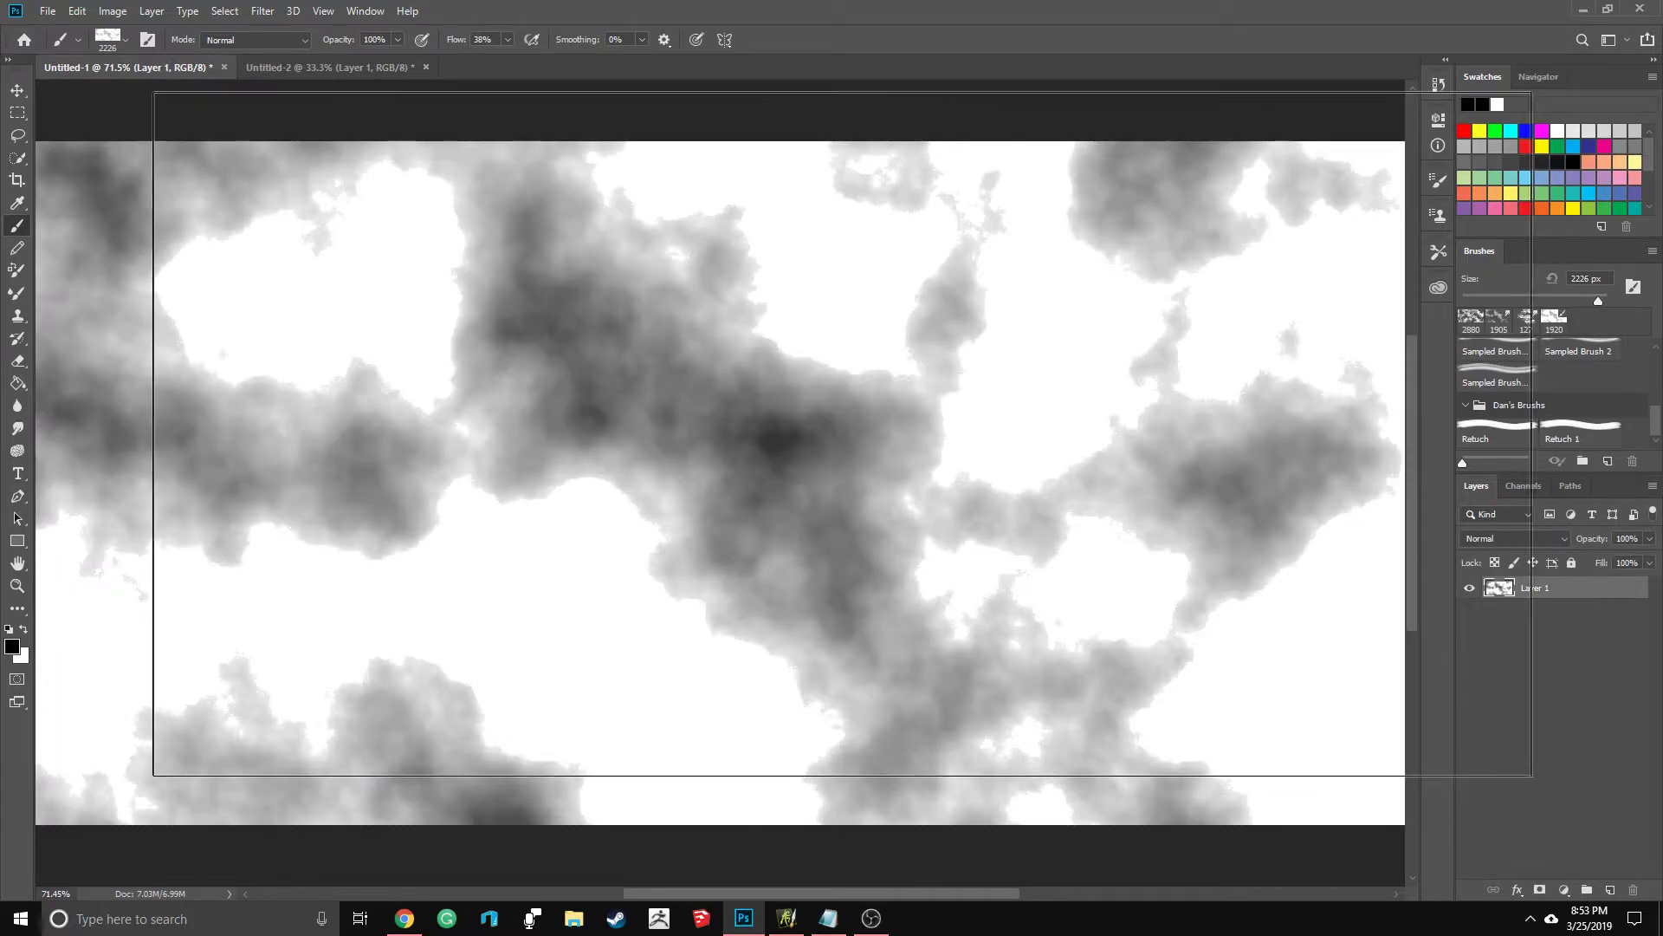
pyautogui.scroll(-1, 854, 427)
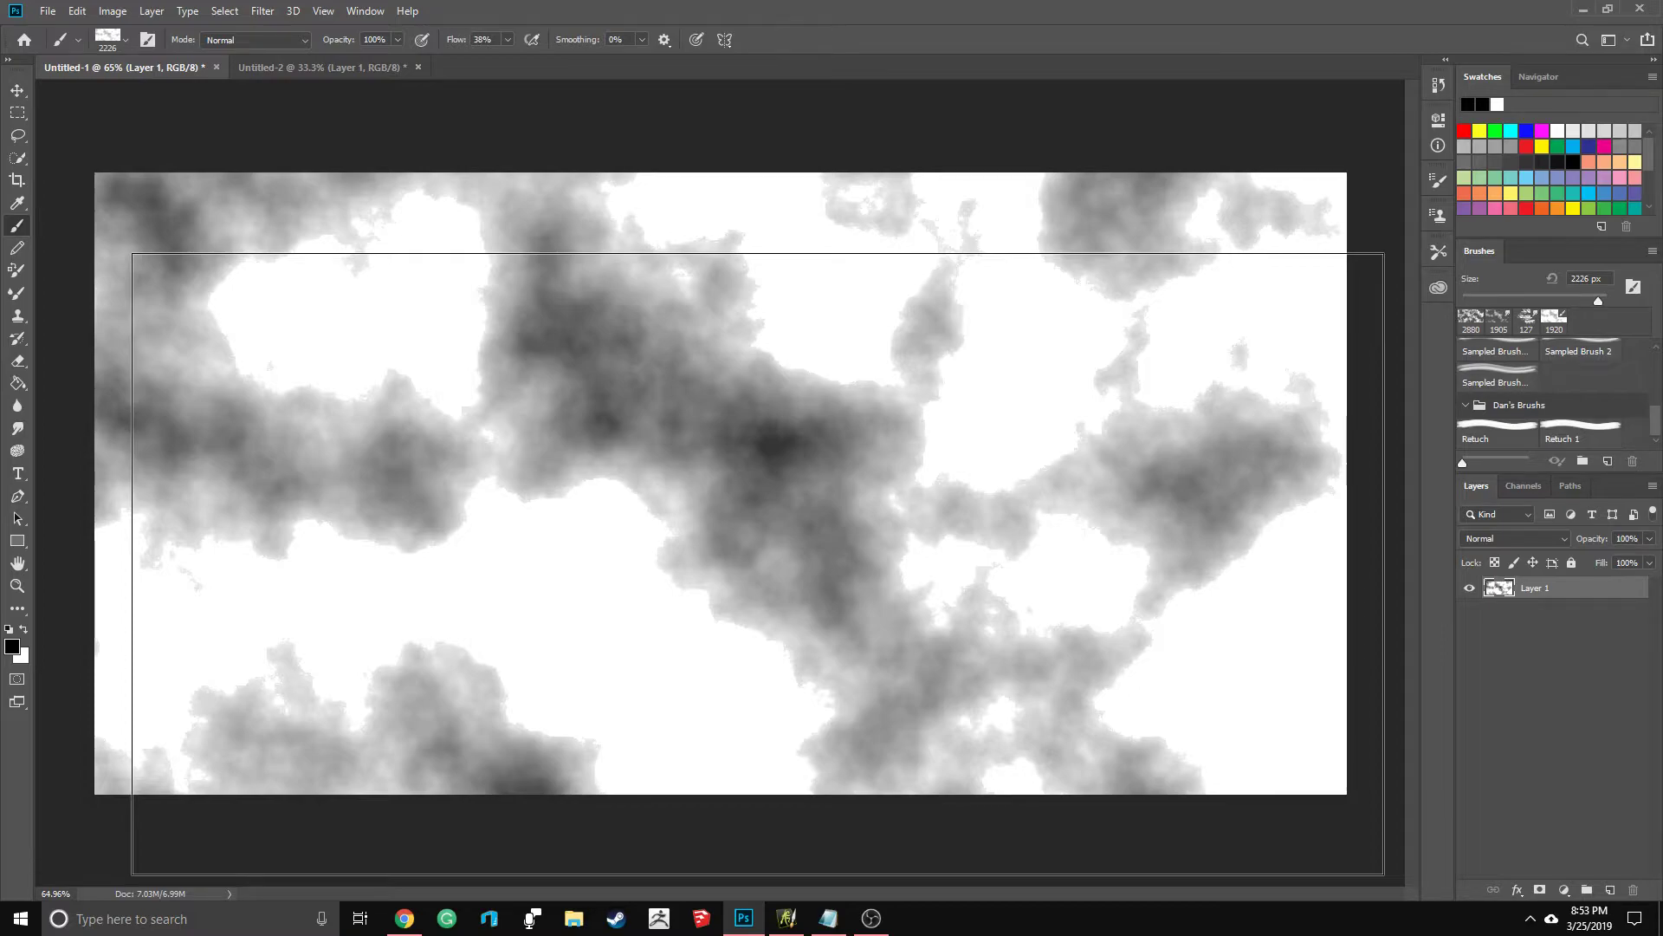
pyautogui.hotkey('ctrl', 'd')
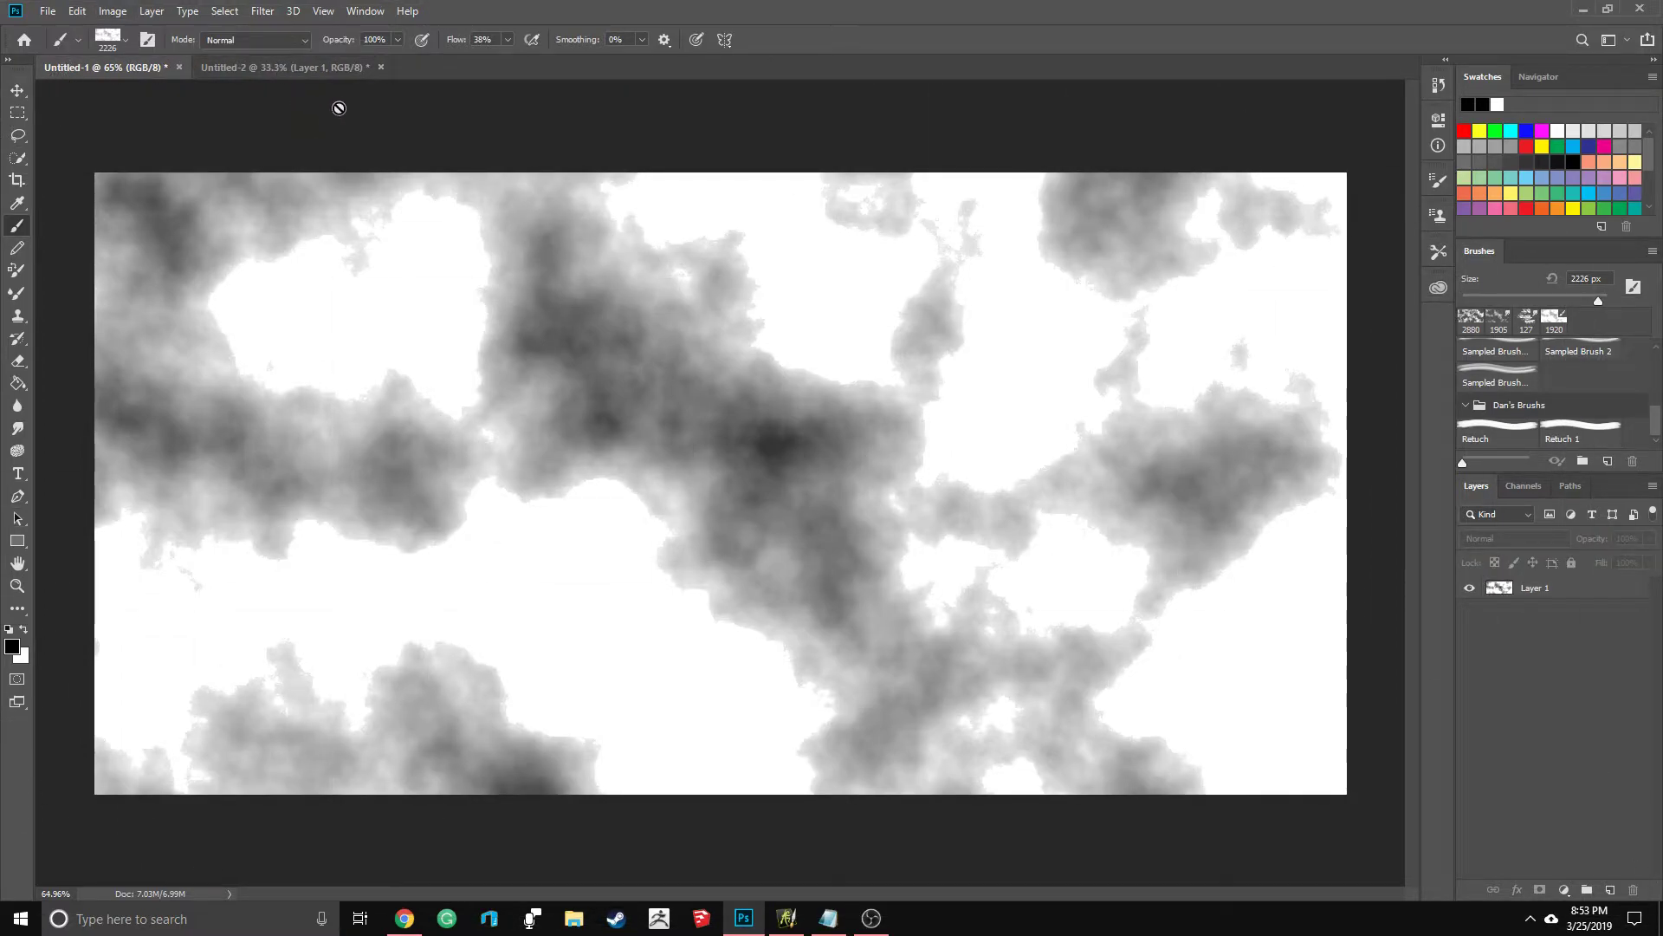
pyautogui.click(299, 64)
pyautogui.click(123, 66)
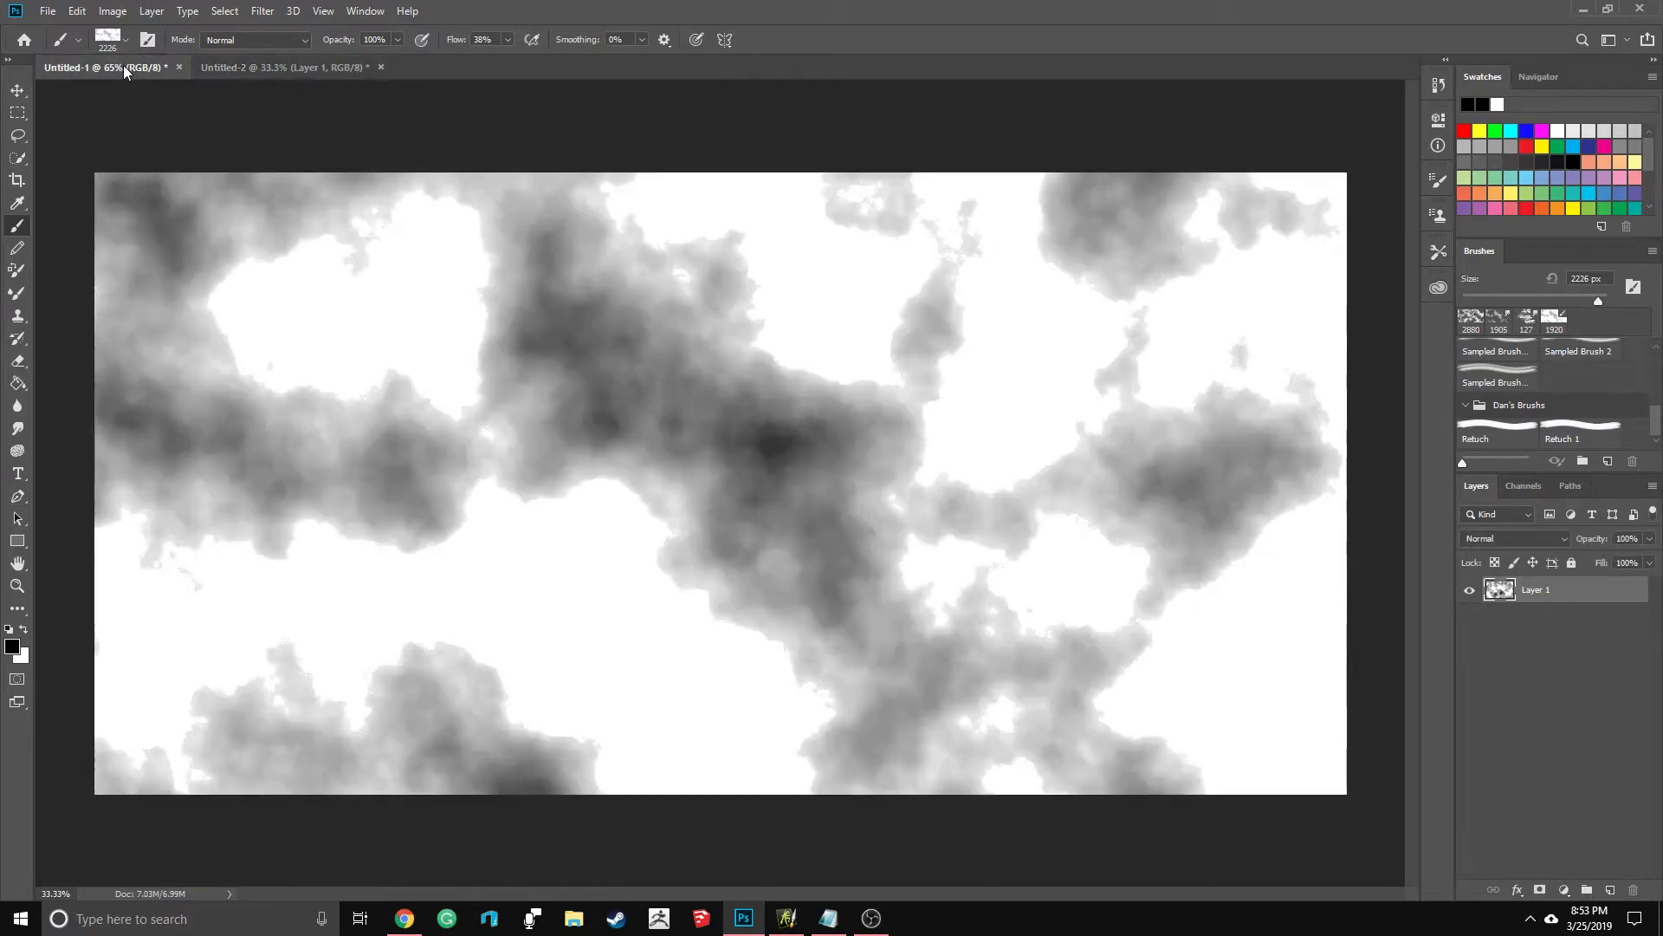
pyautogui.click(270, 69)
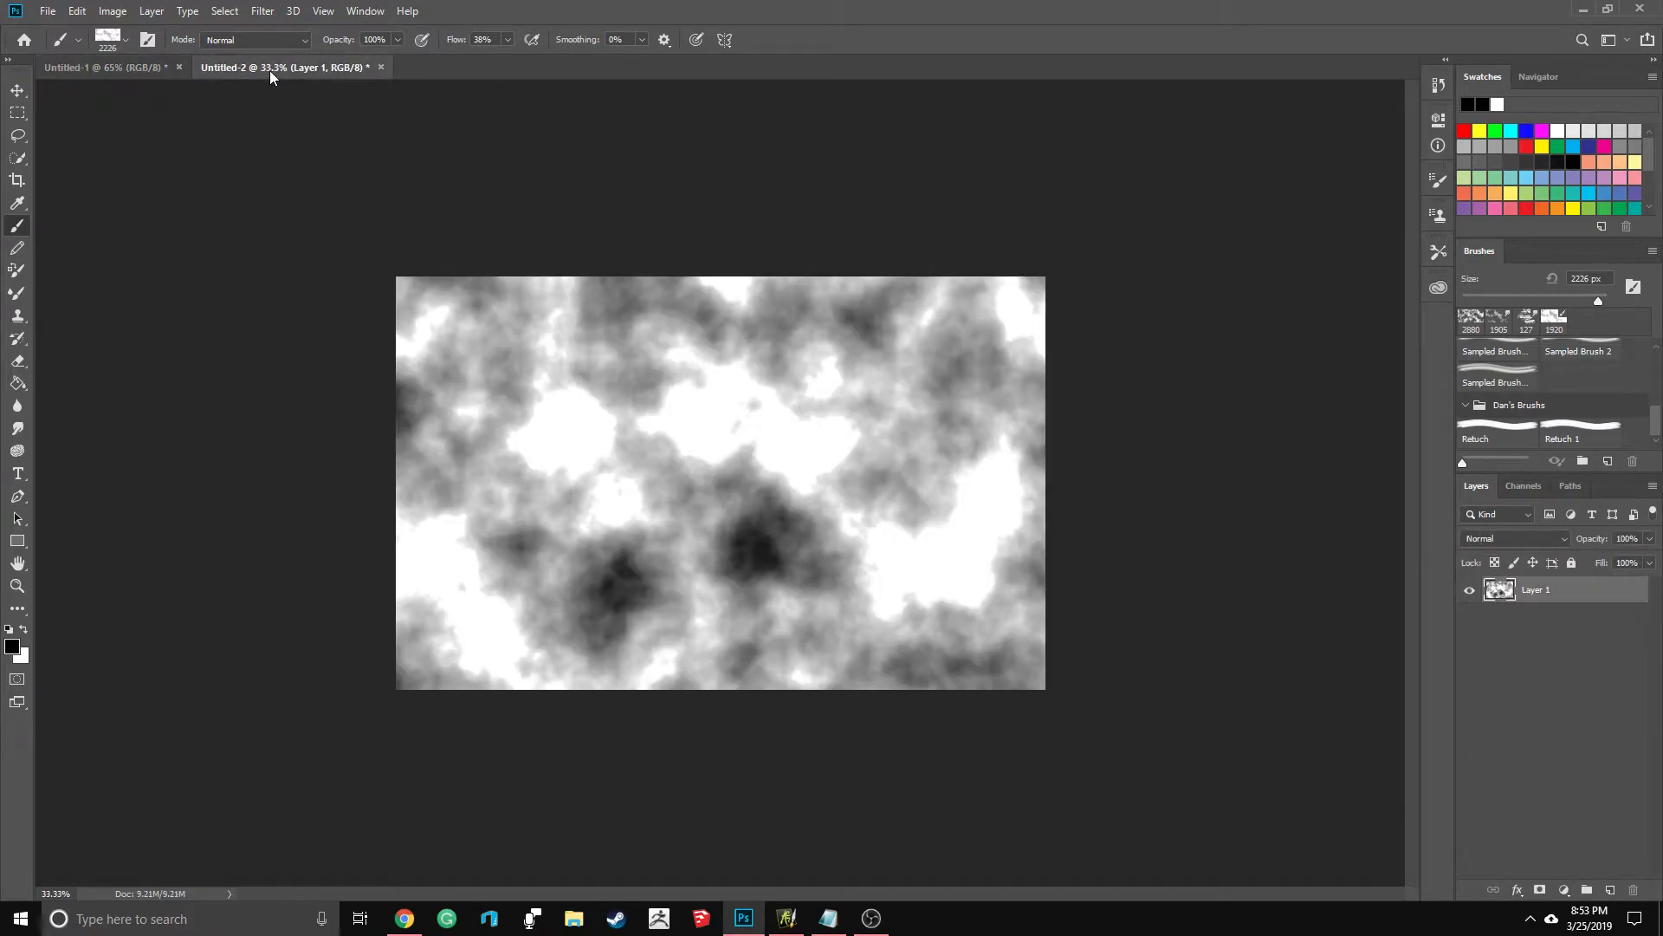
pyautogui.click(103, 68)
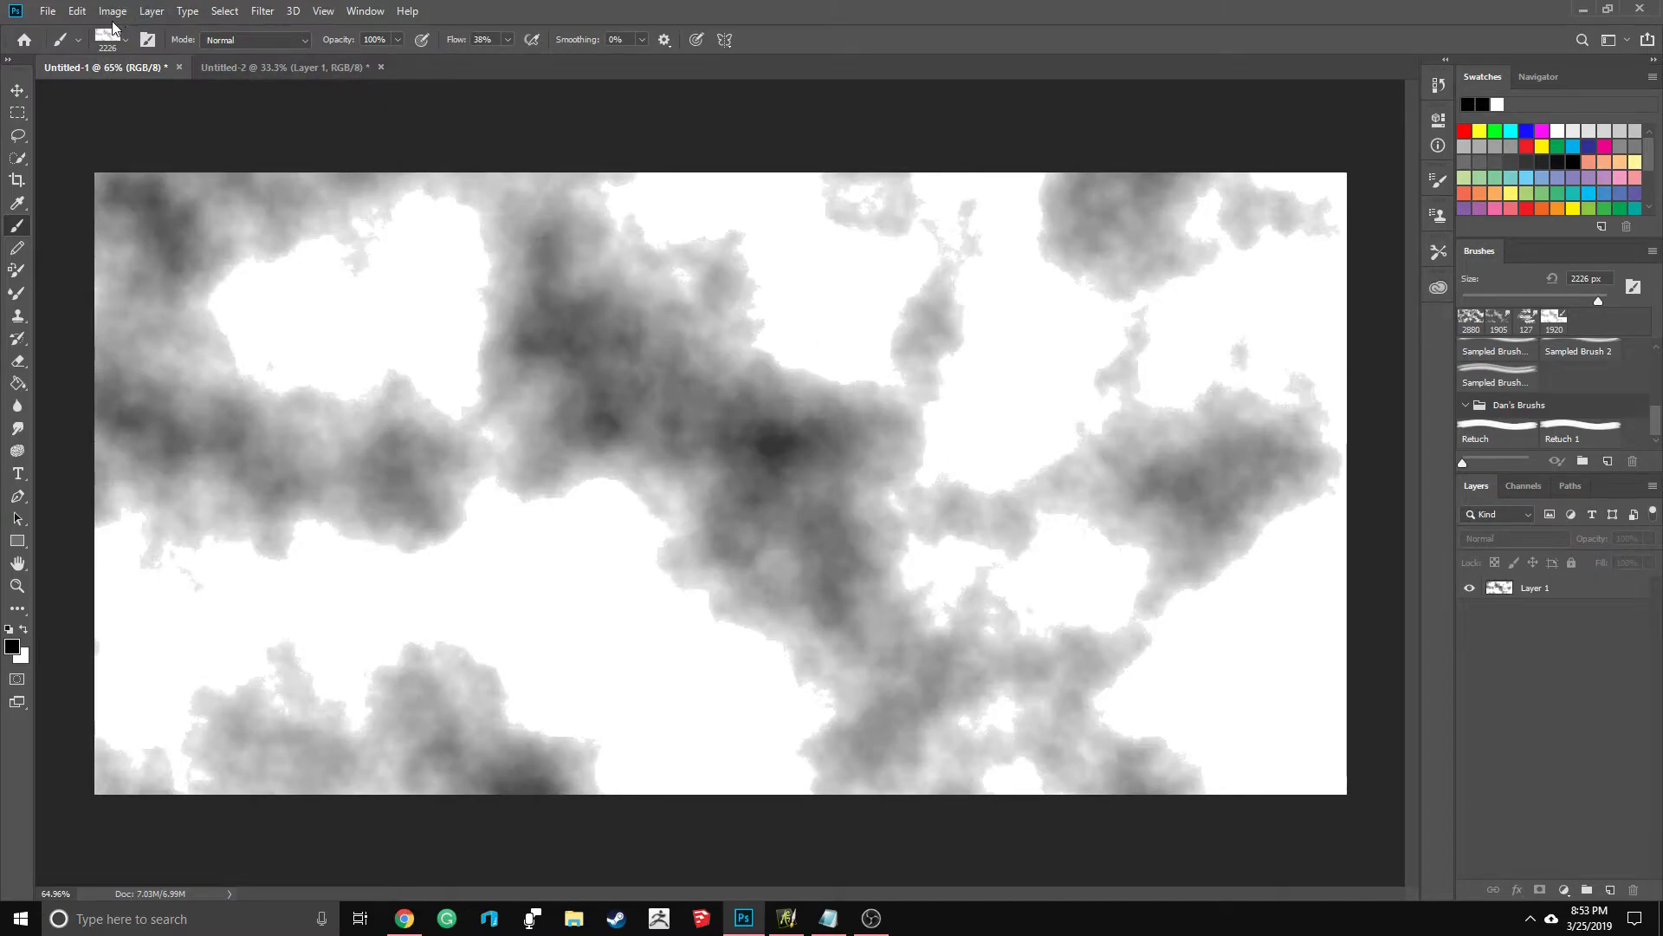
# Step: Define a brush preset named "LAnd one" from Layer 1 of the map in Untitled-1
pyautogui.click(1589, 592)
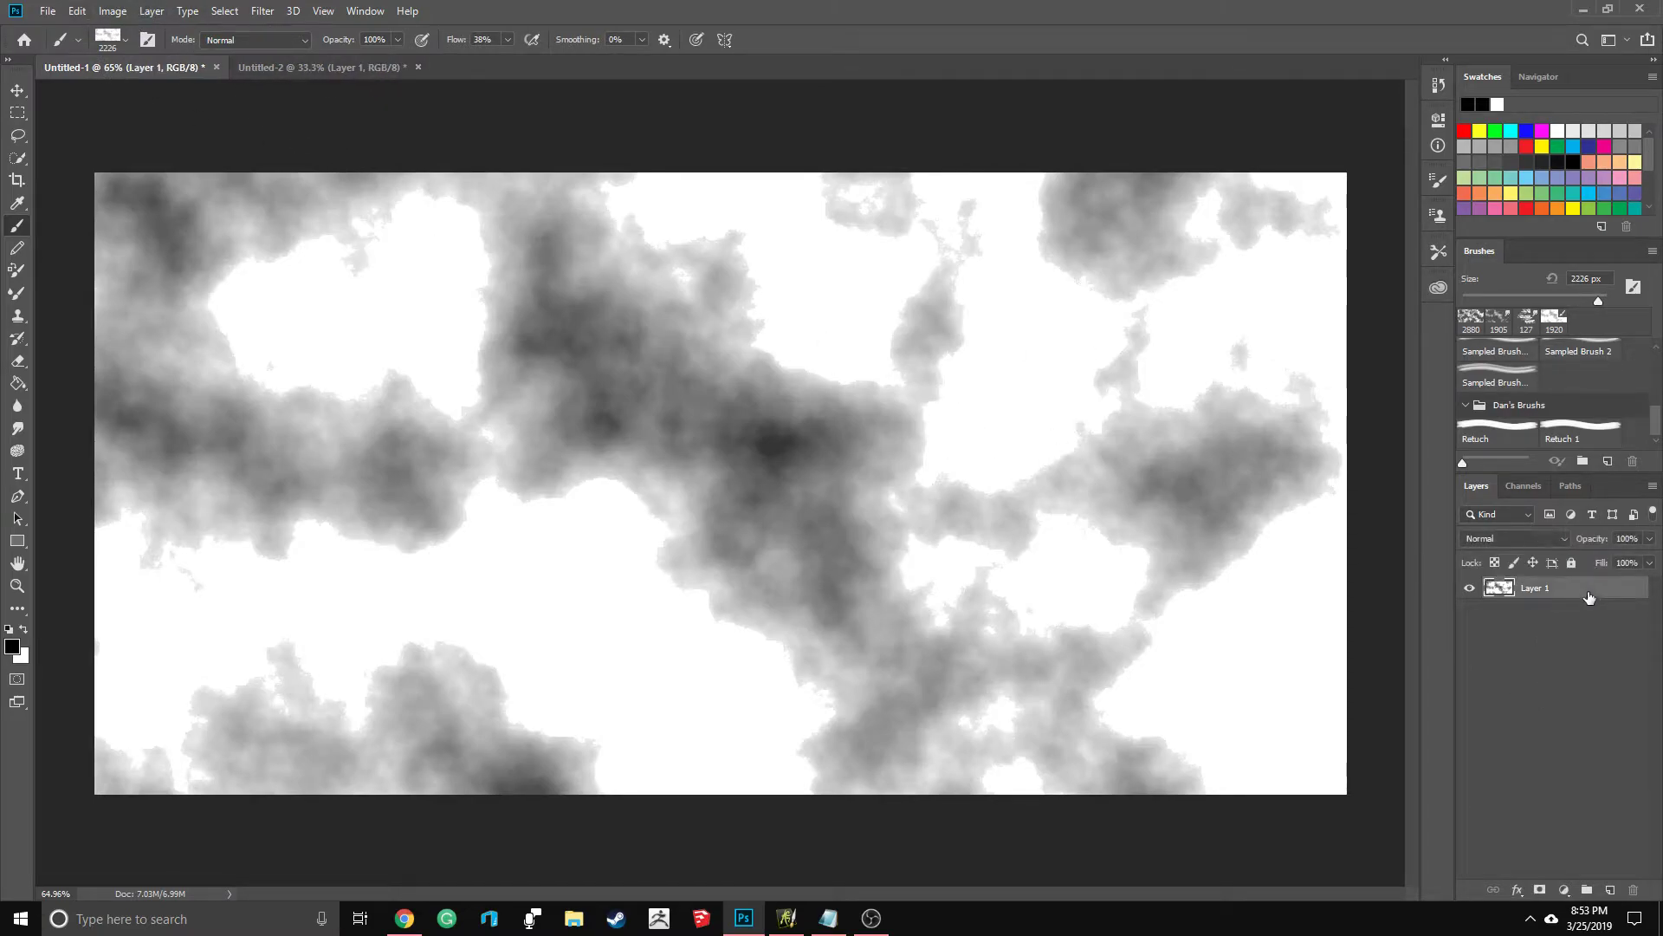
pyautogui.click(77, 10)
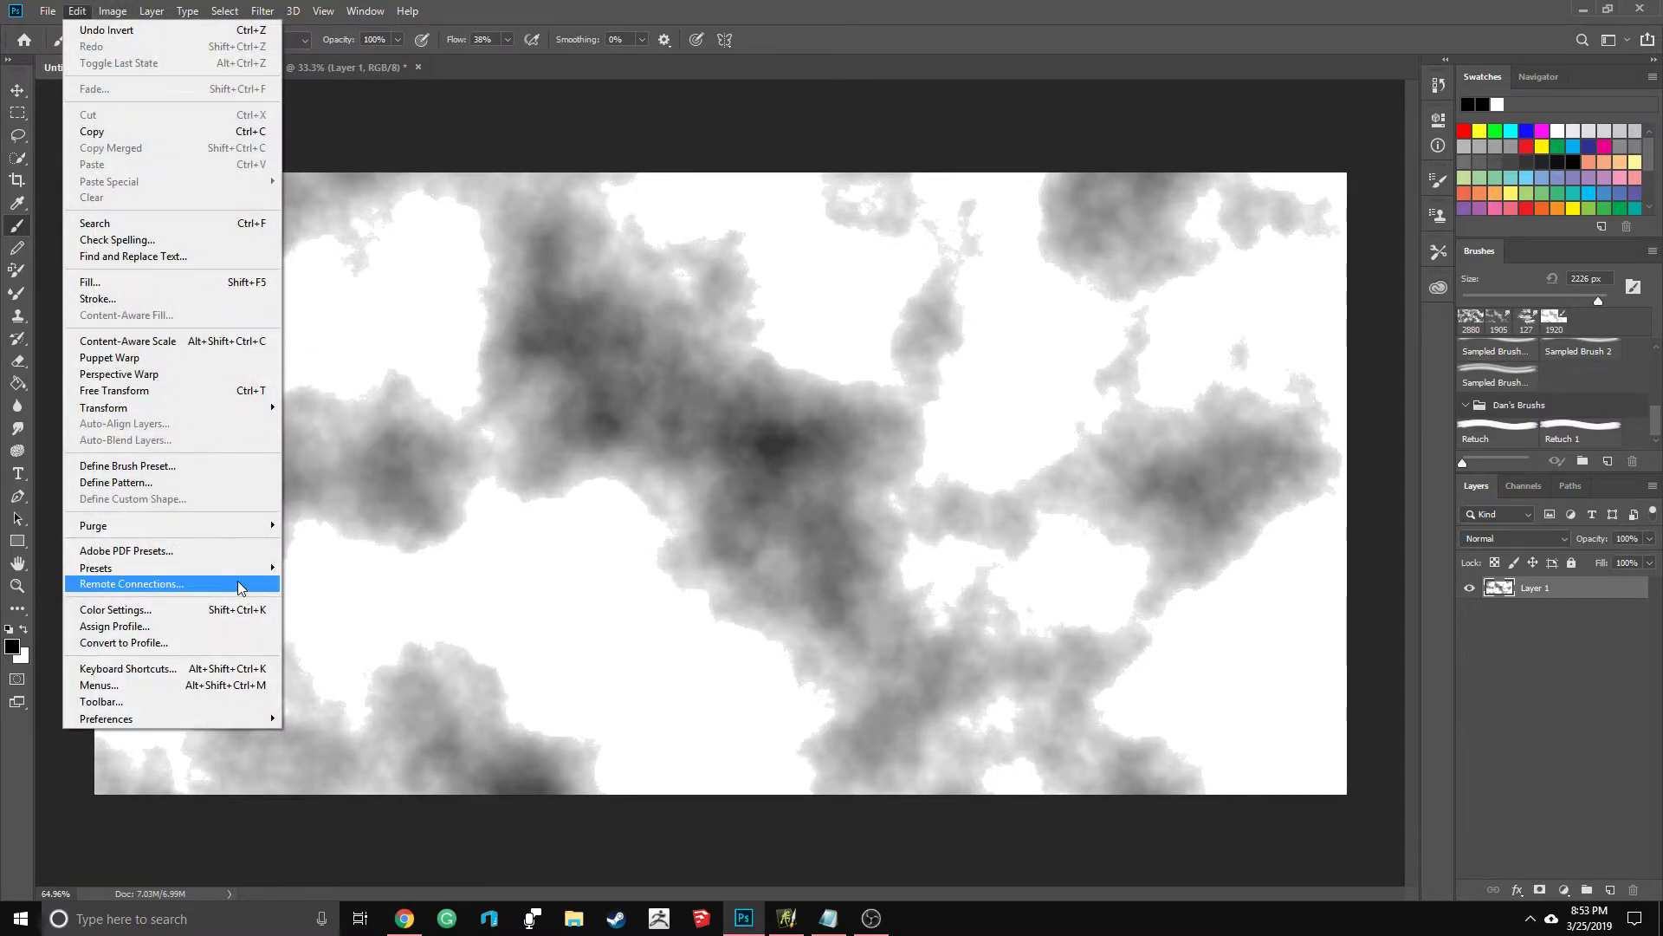
pyautogui.click(220, 466)
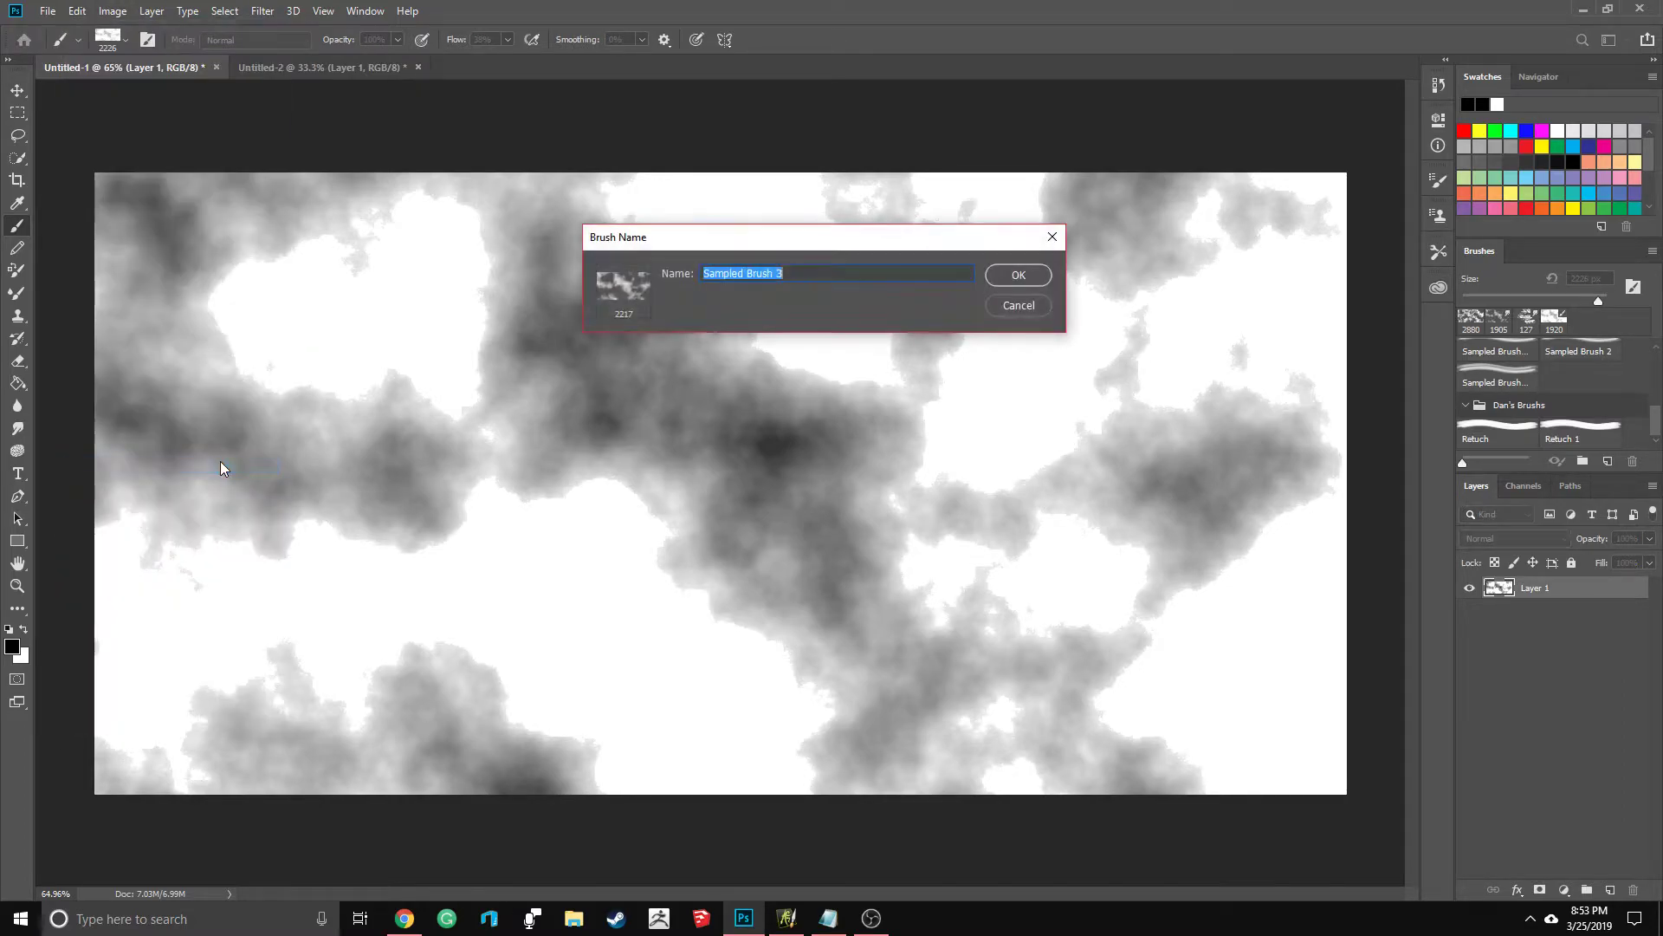
pyautogui.write('LAnd one')
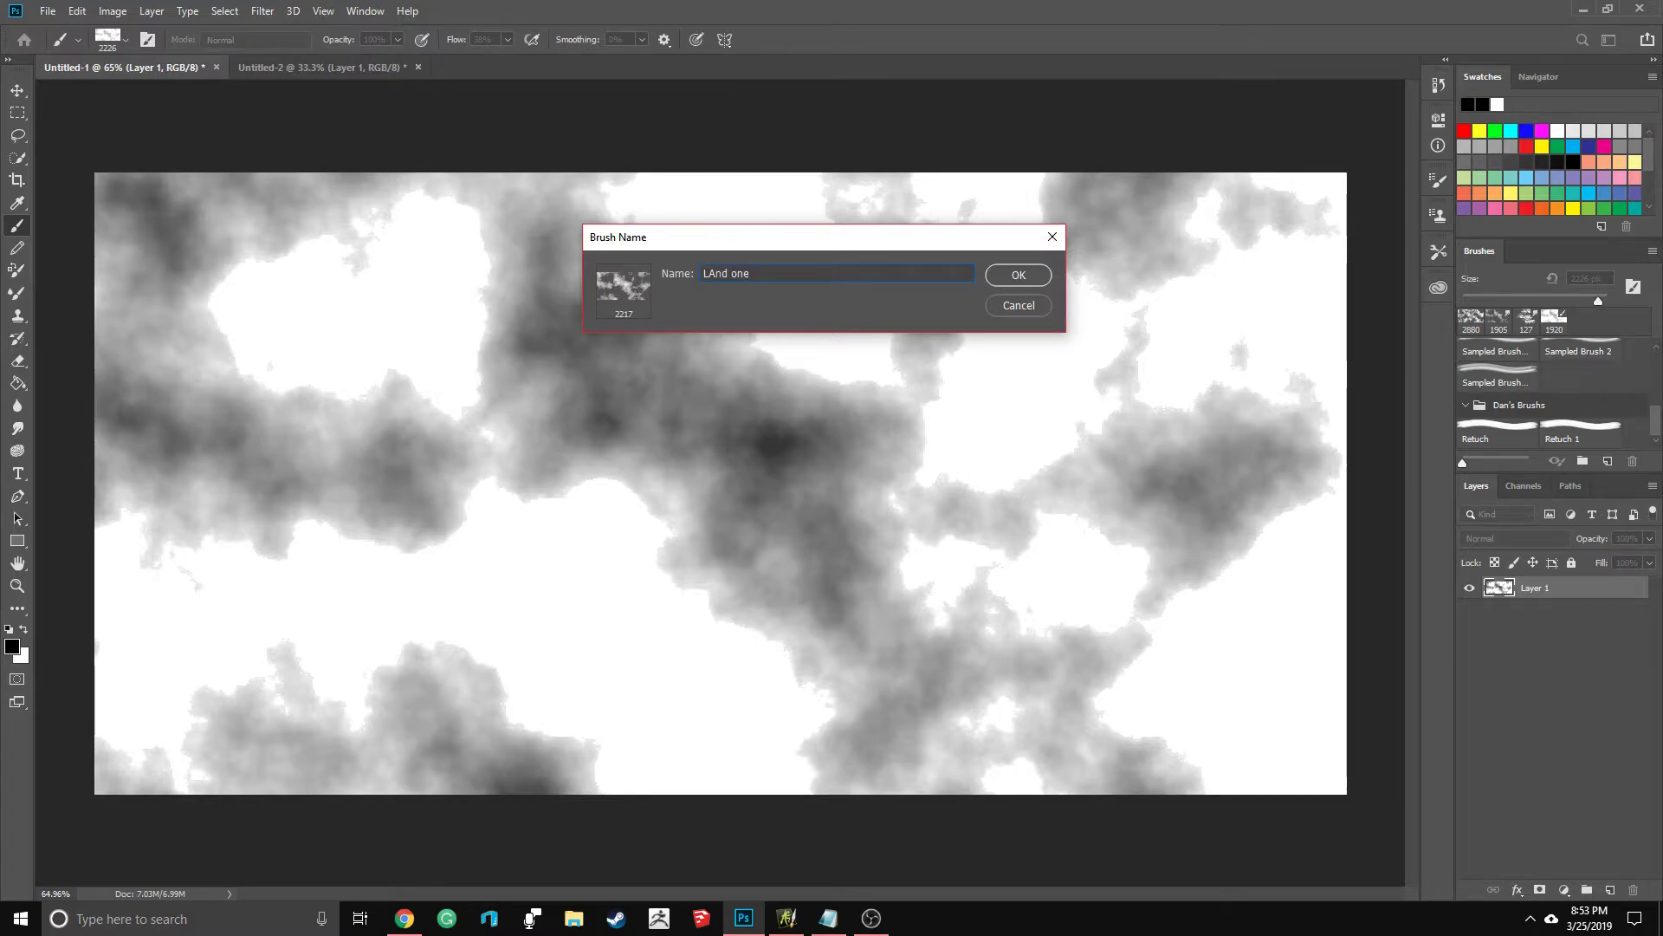
pyautogui.press('Return')
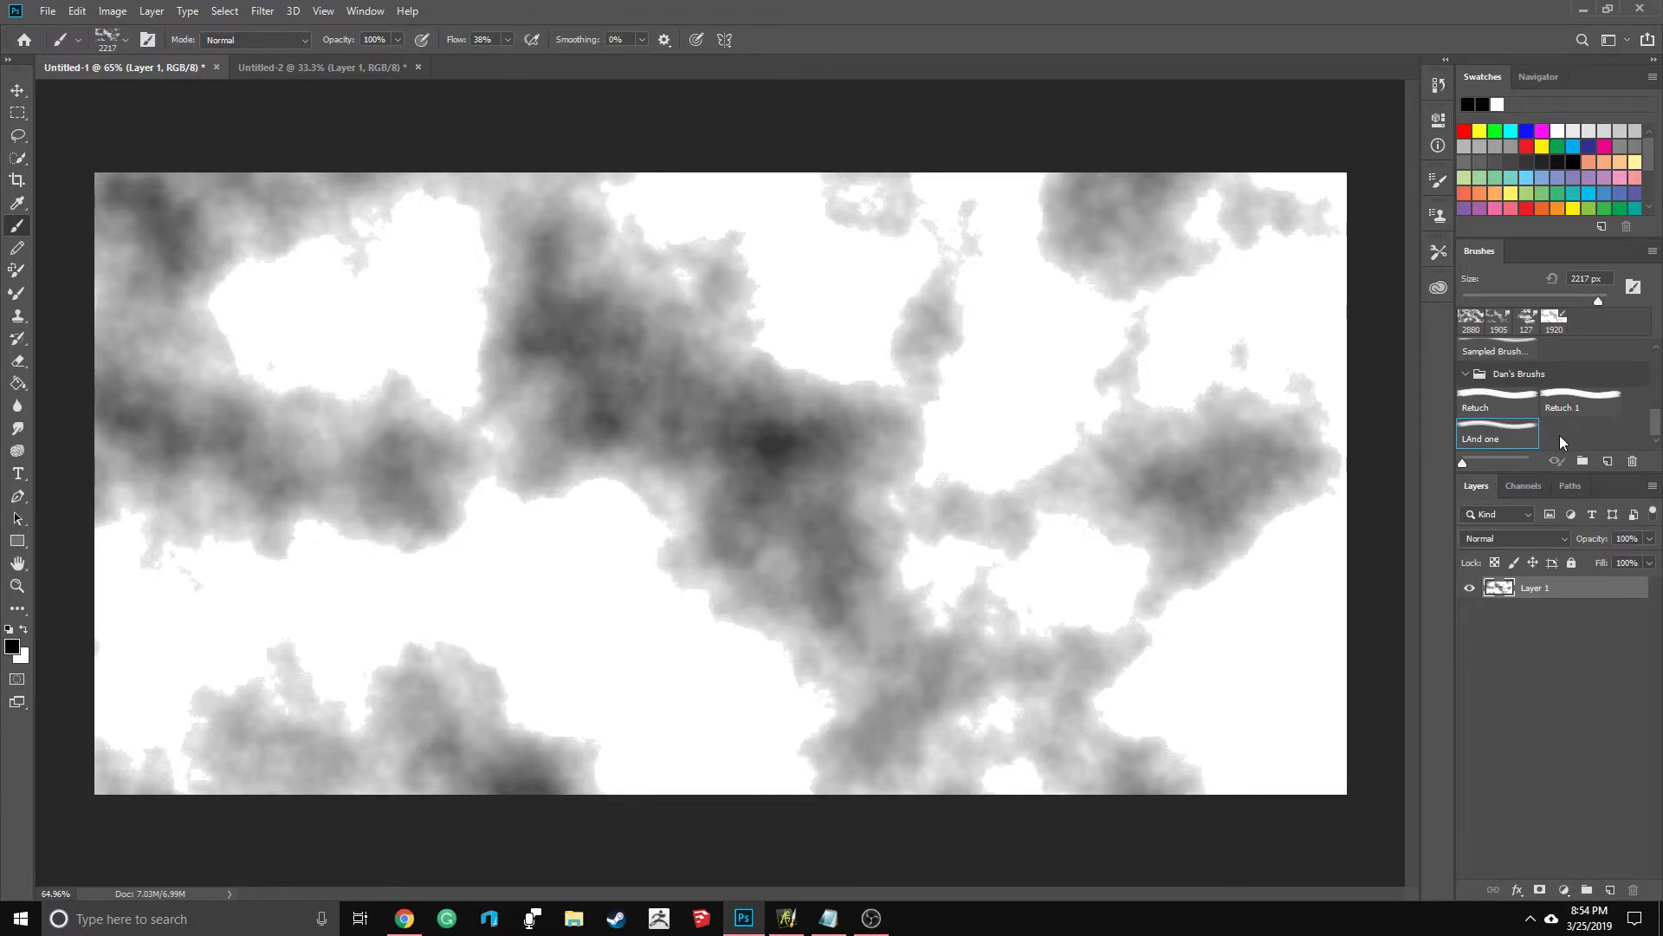
# Step: Create a new brush from the LAnd one preset named "LAnd one 1", capturing brush size and including tool settings
pyautogui.click(1652, 251)
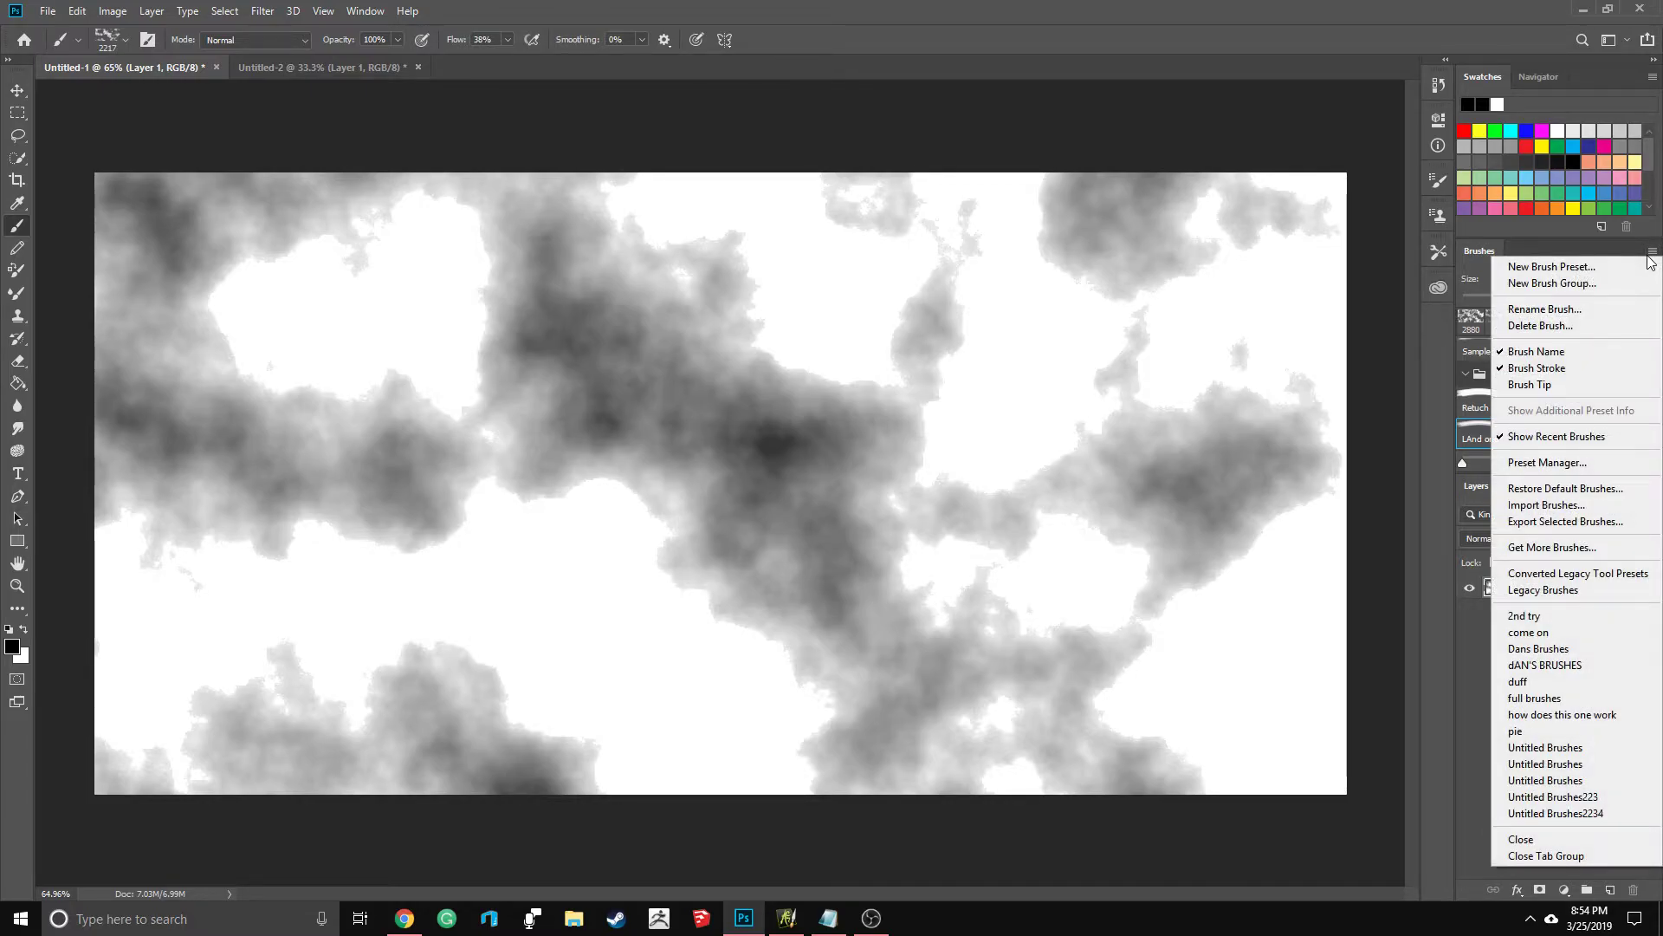
pyautogui.click(1475, 660)
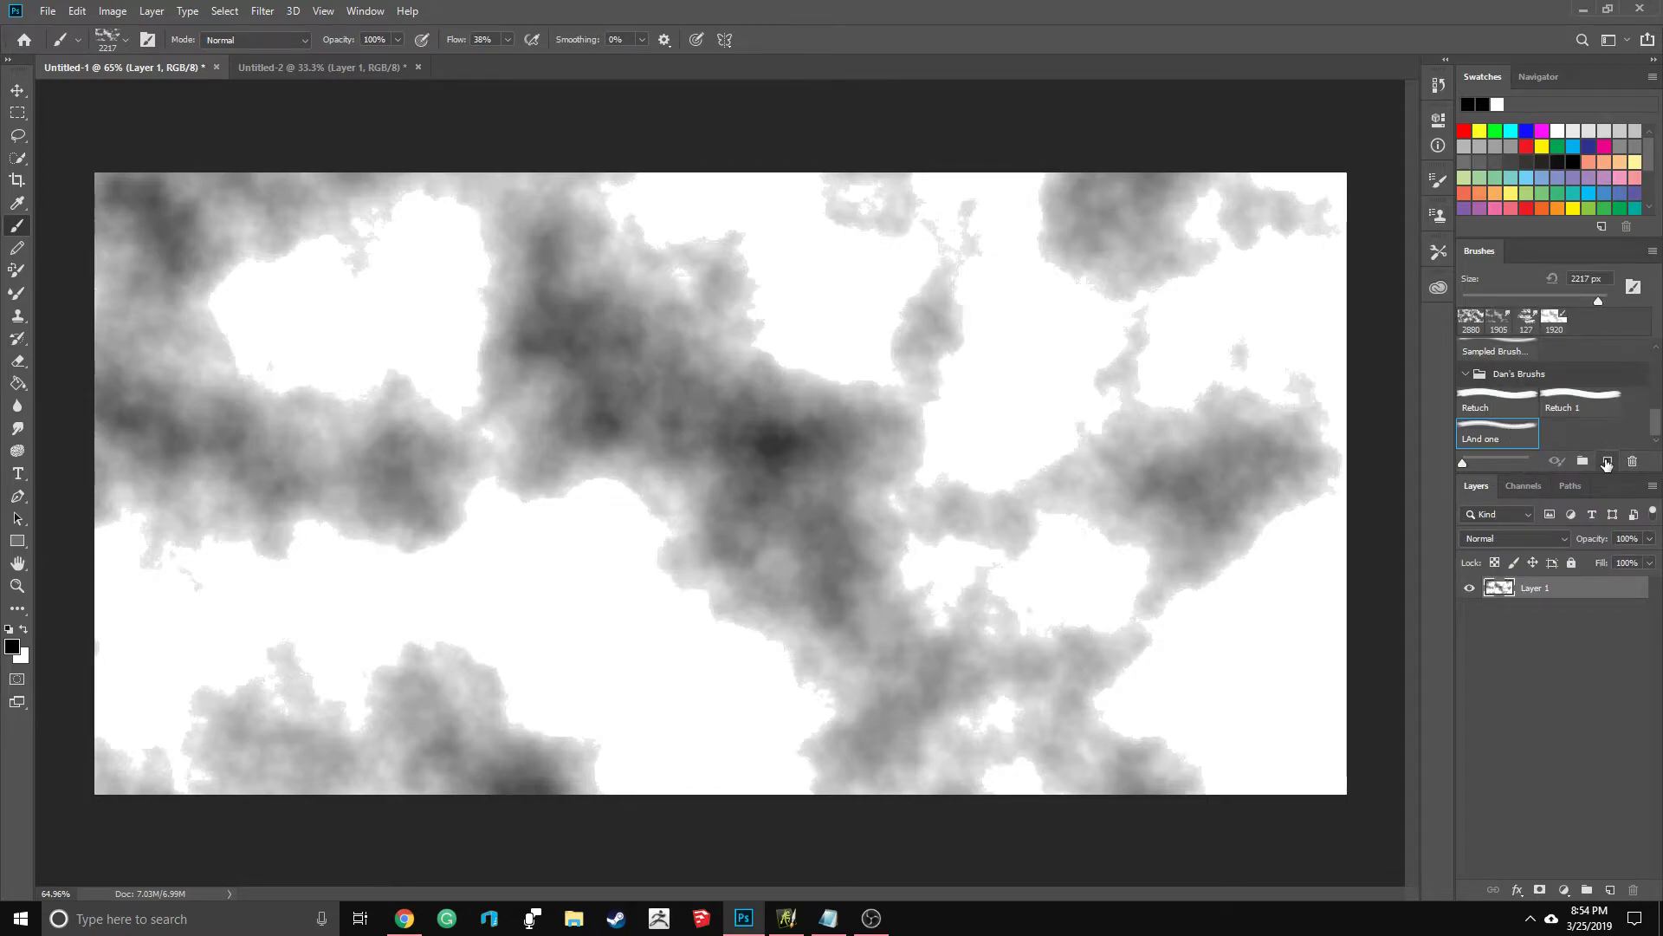
pyautogui.click(1606, 463)
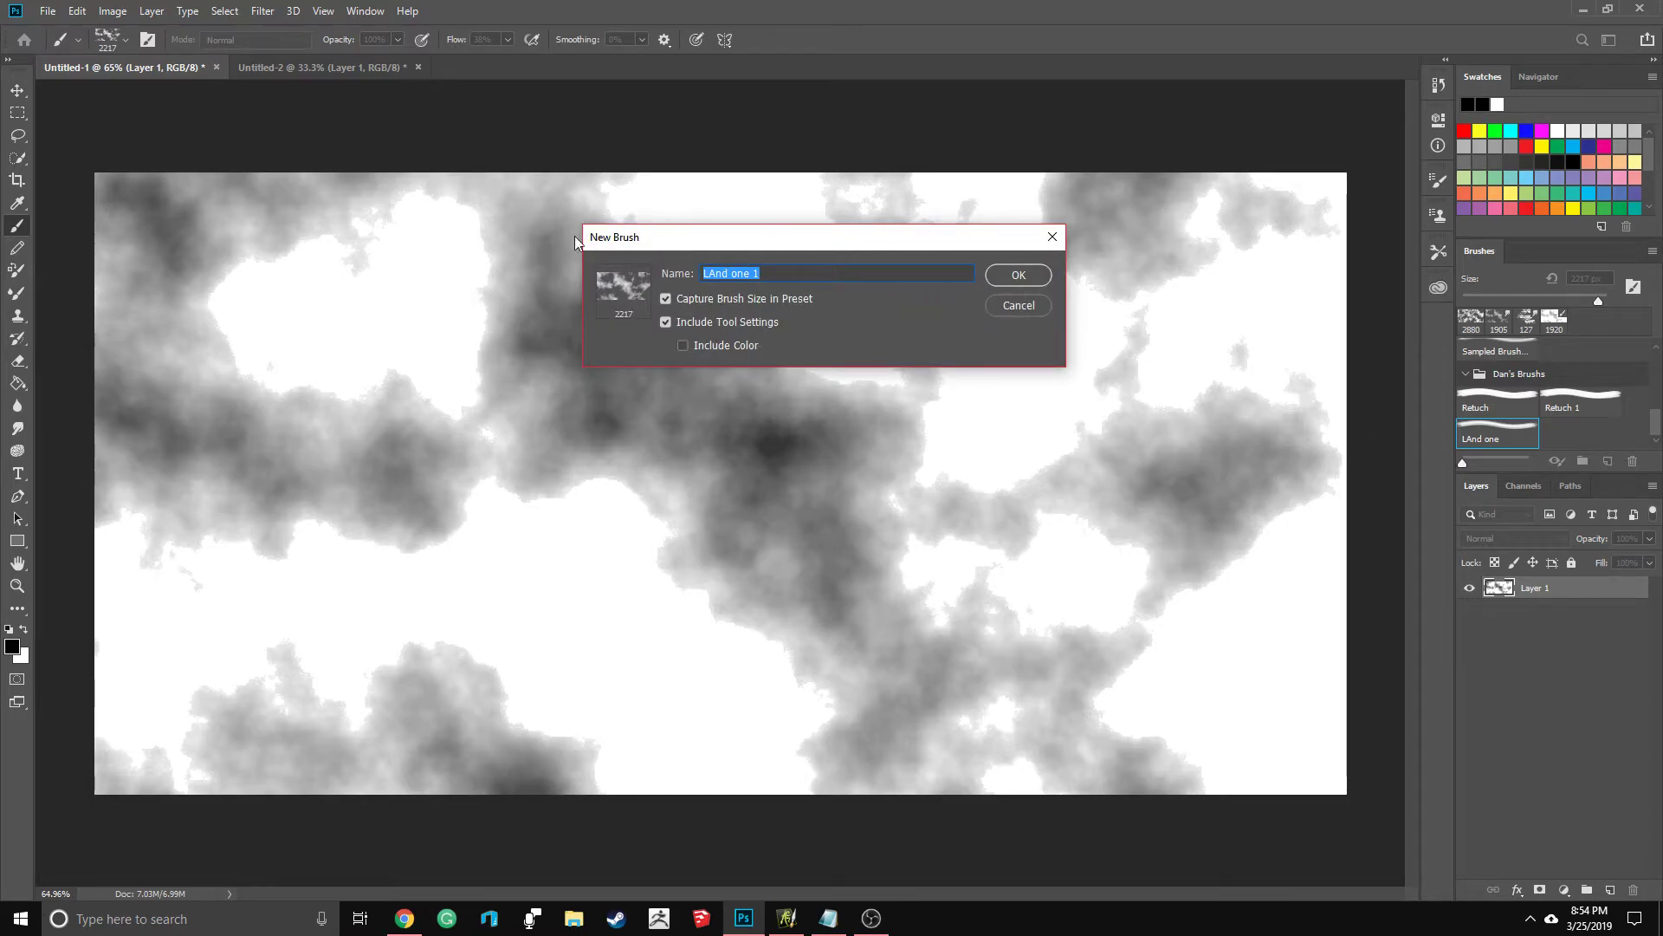
pyautogui.click(1019, 276)
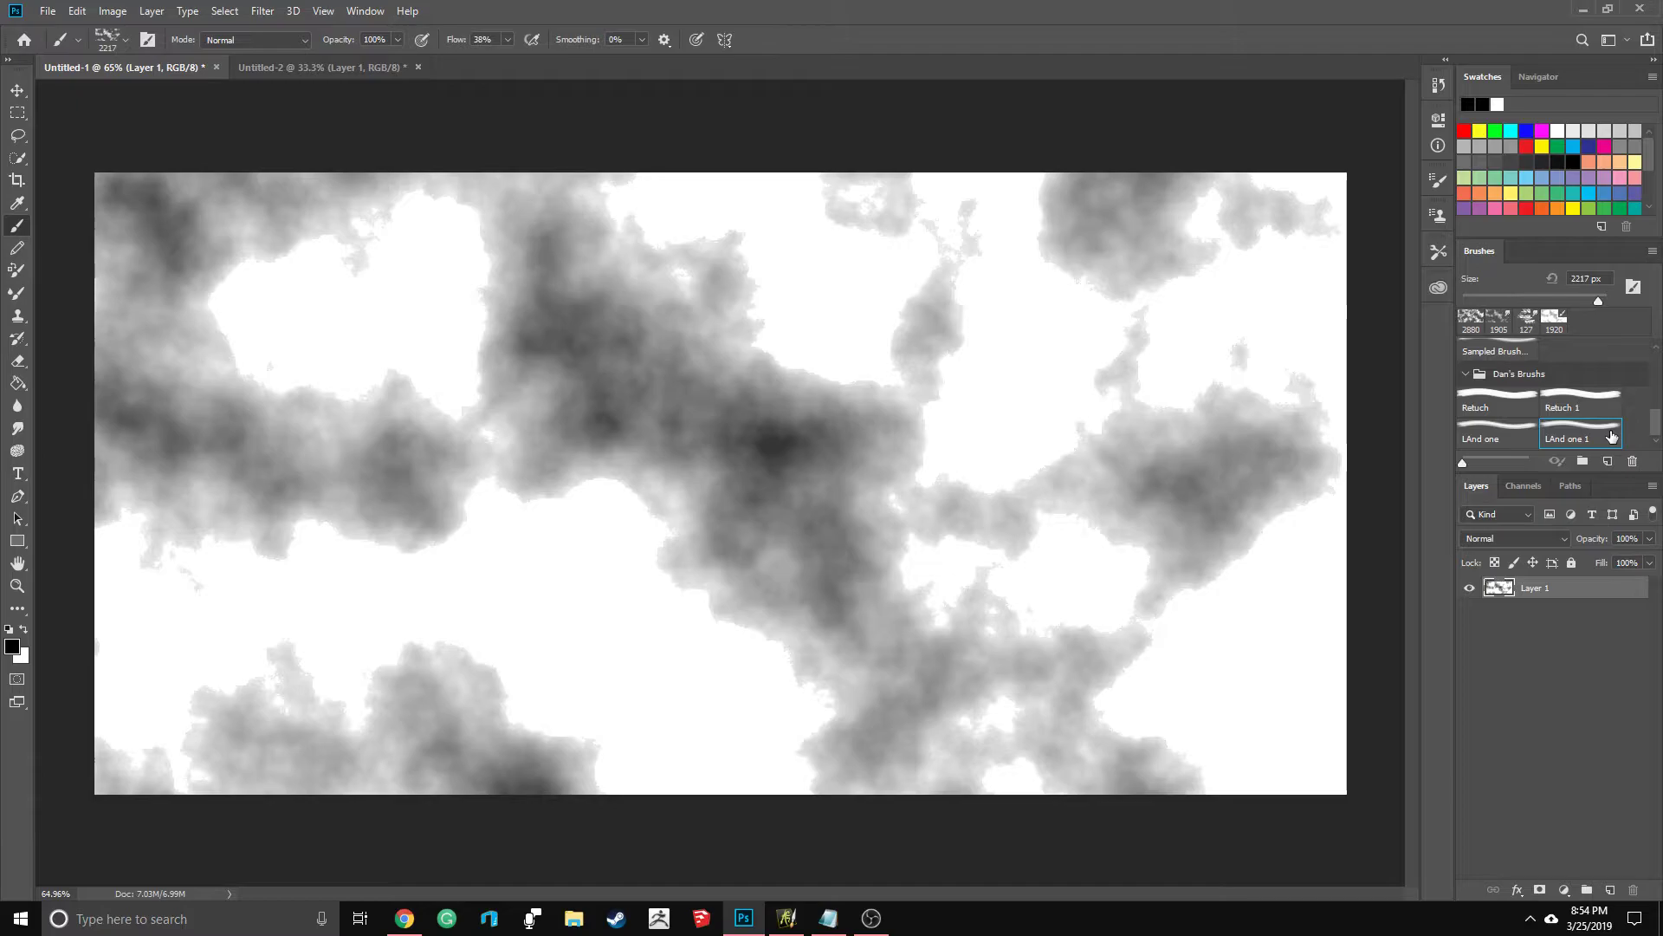
# Step: Export the selected LAnd one 1 brush to the Desktop as an ABR file named "Winning i hope"
pyautogui.click(1652, 250)
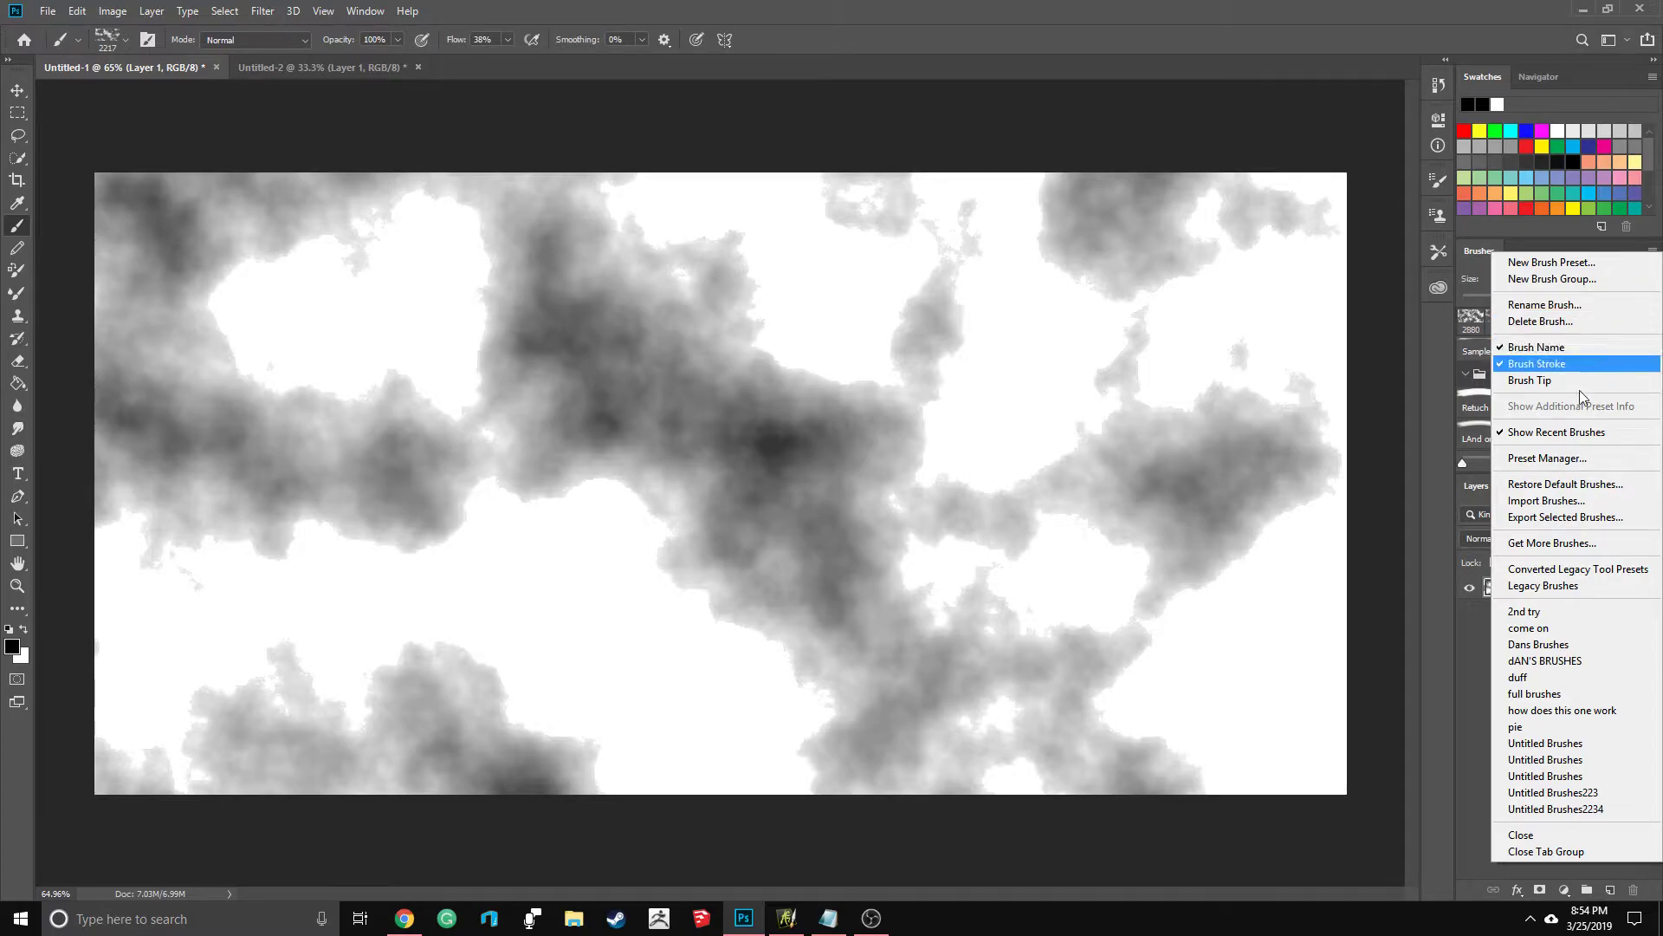
pyautogui.click(1564, 517)
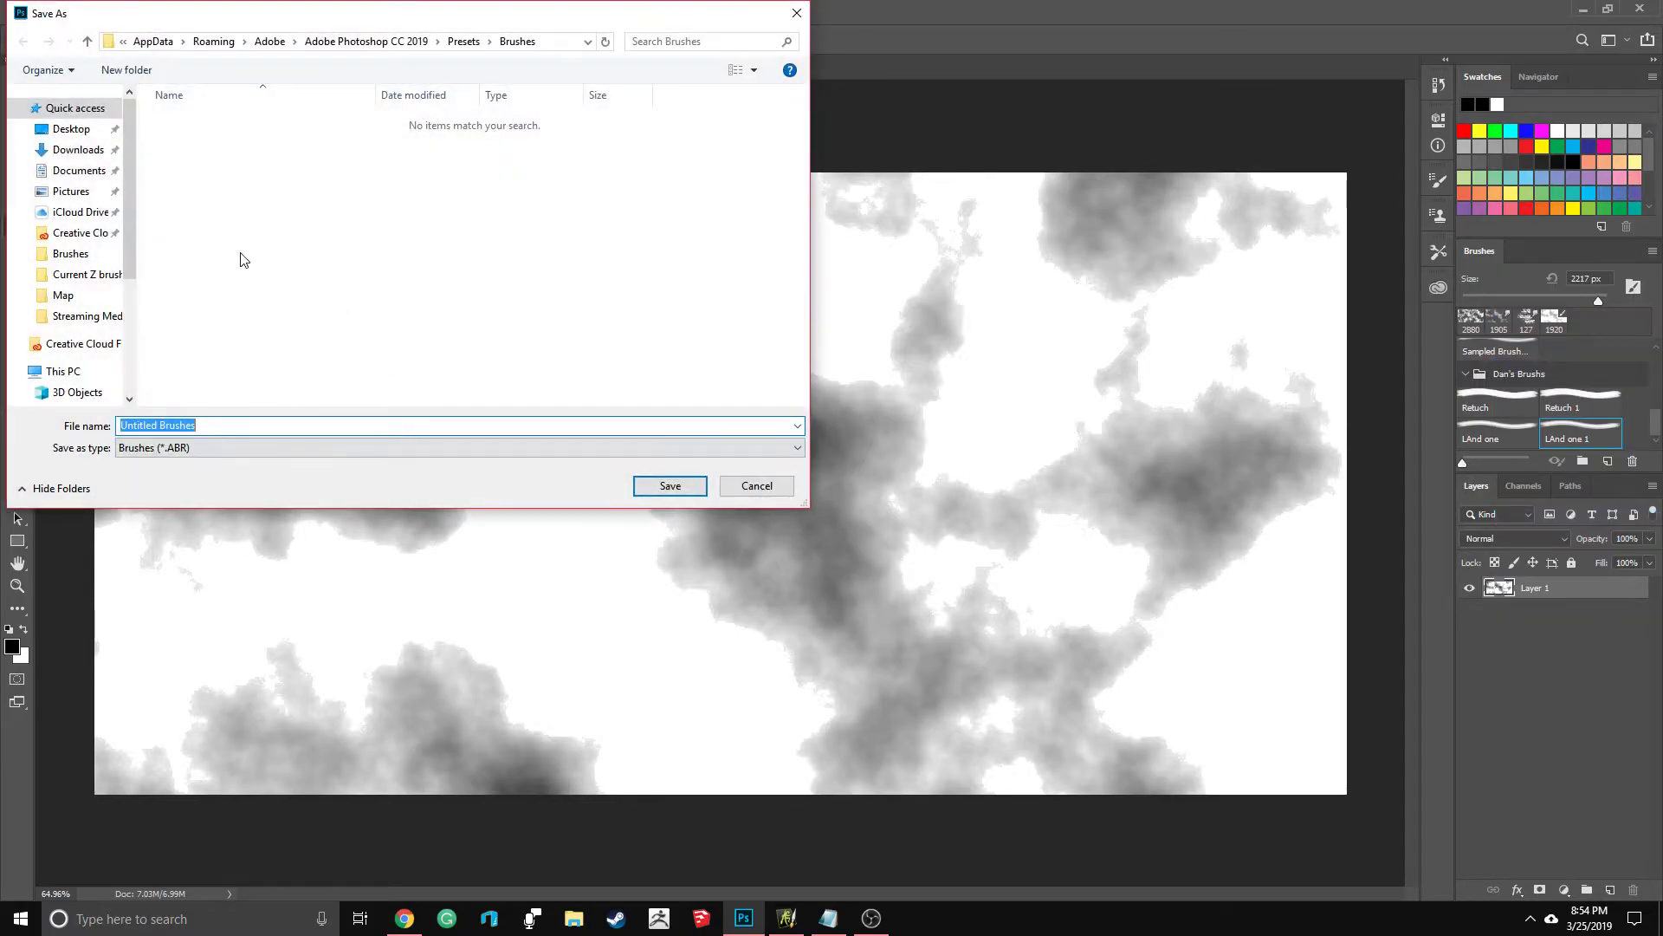
pyautogui.click(71, 128)
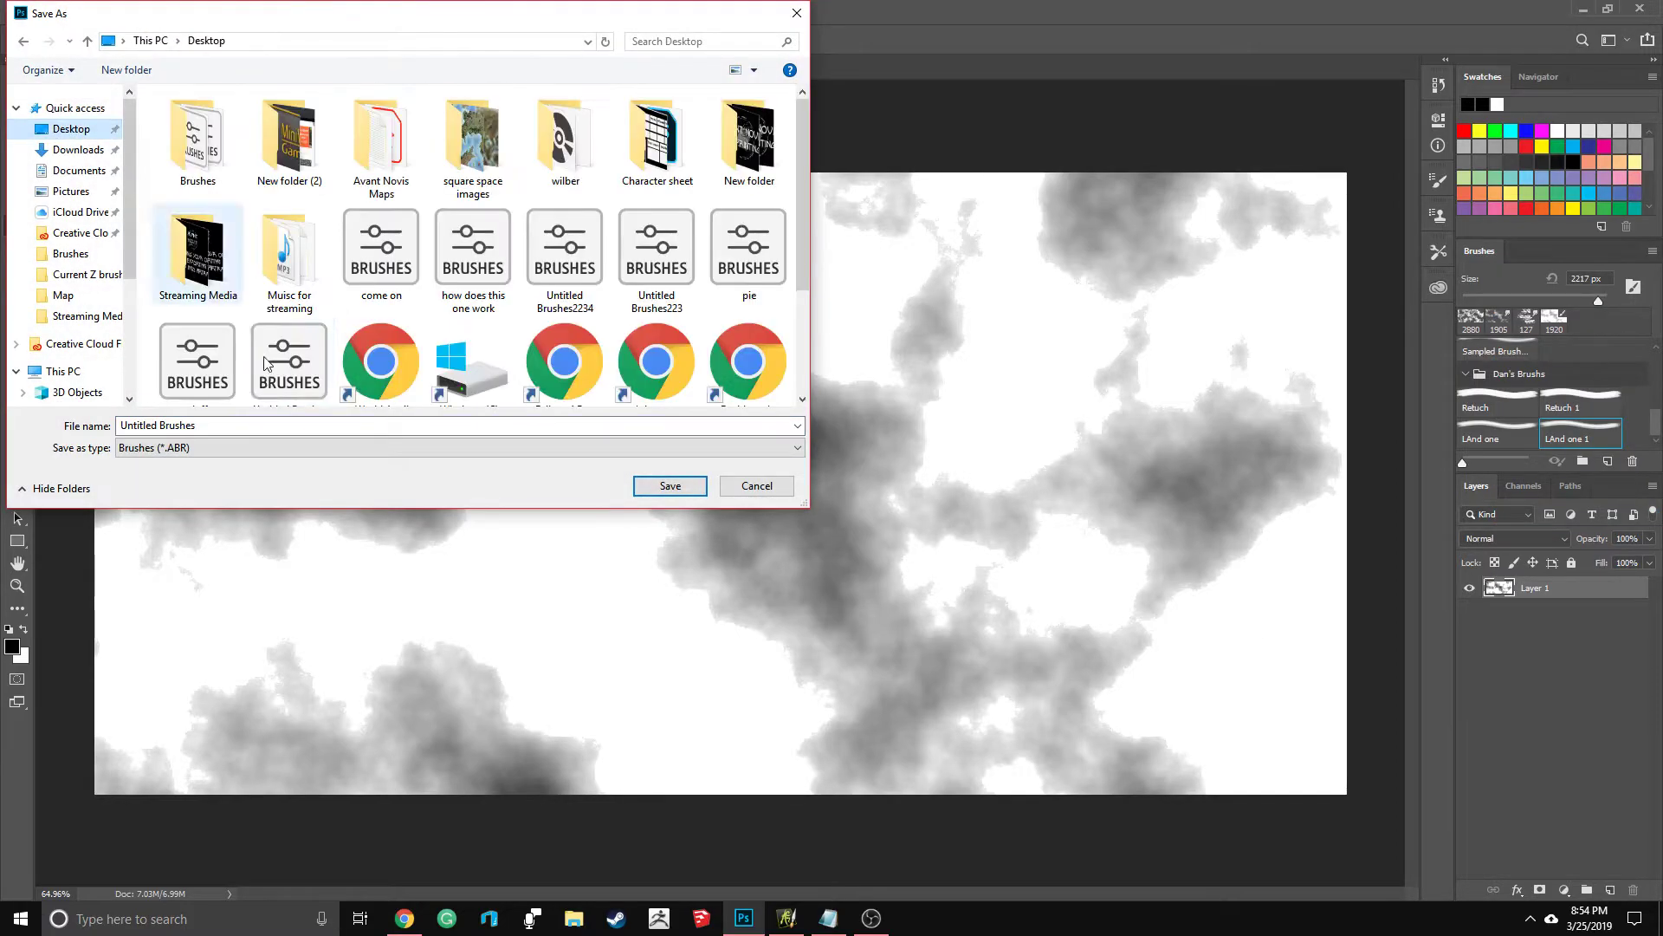
pyautogui.scroll(-2, 418, 273)
pyautogui.click(247, 419)
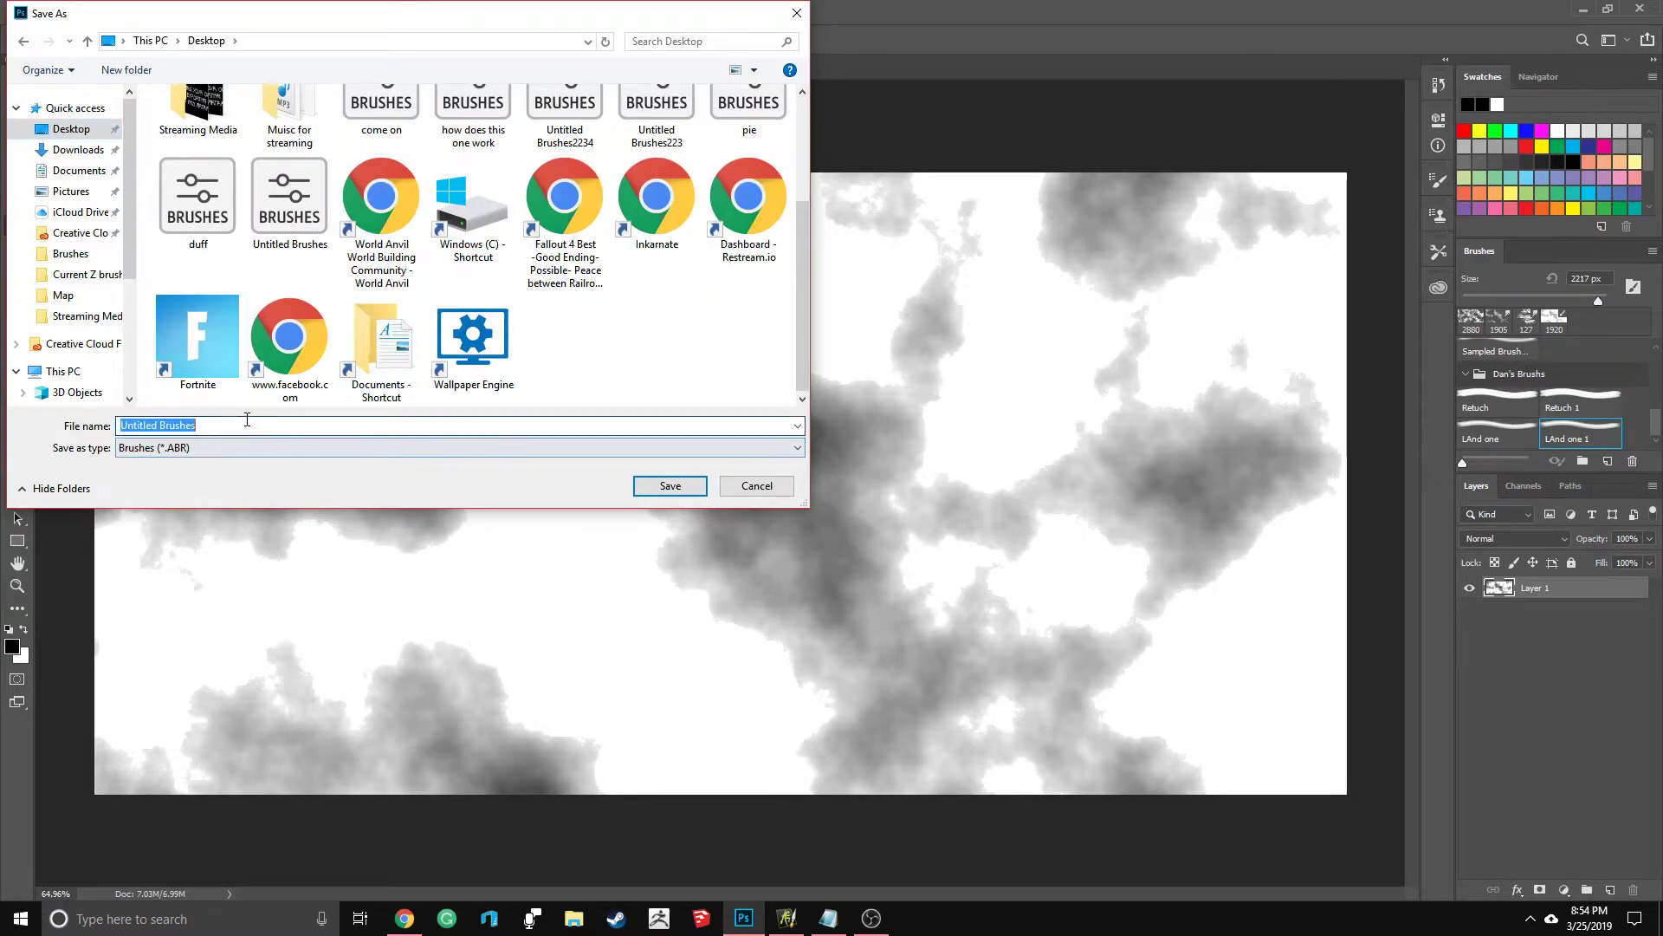
pyautogui.write('Winn')
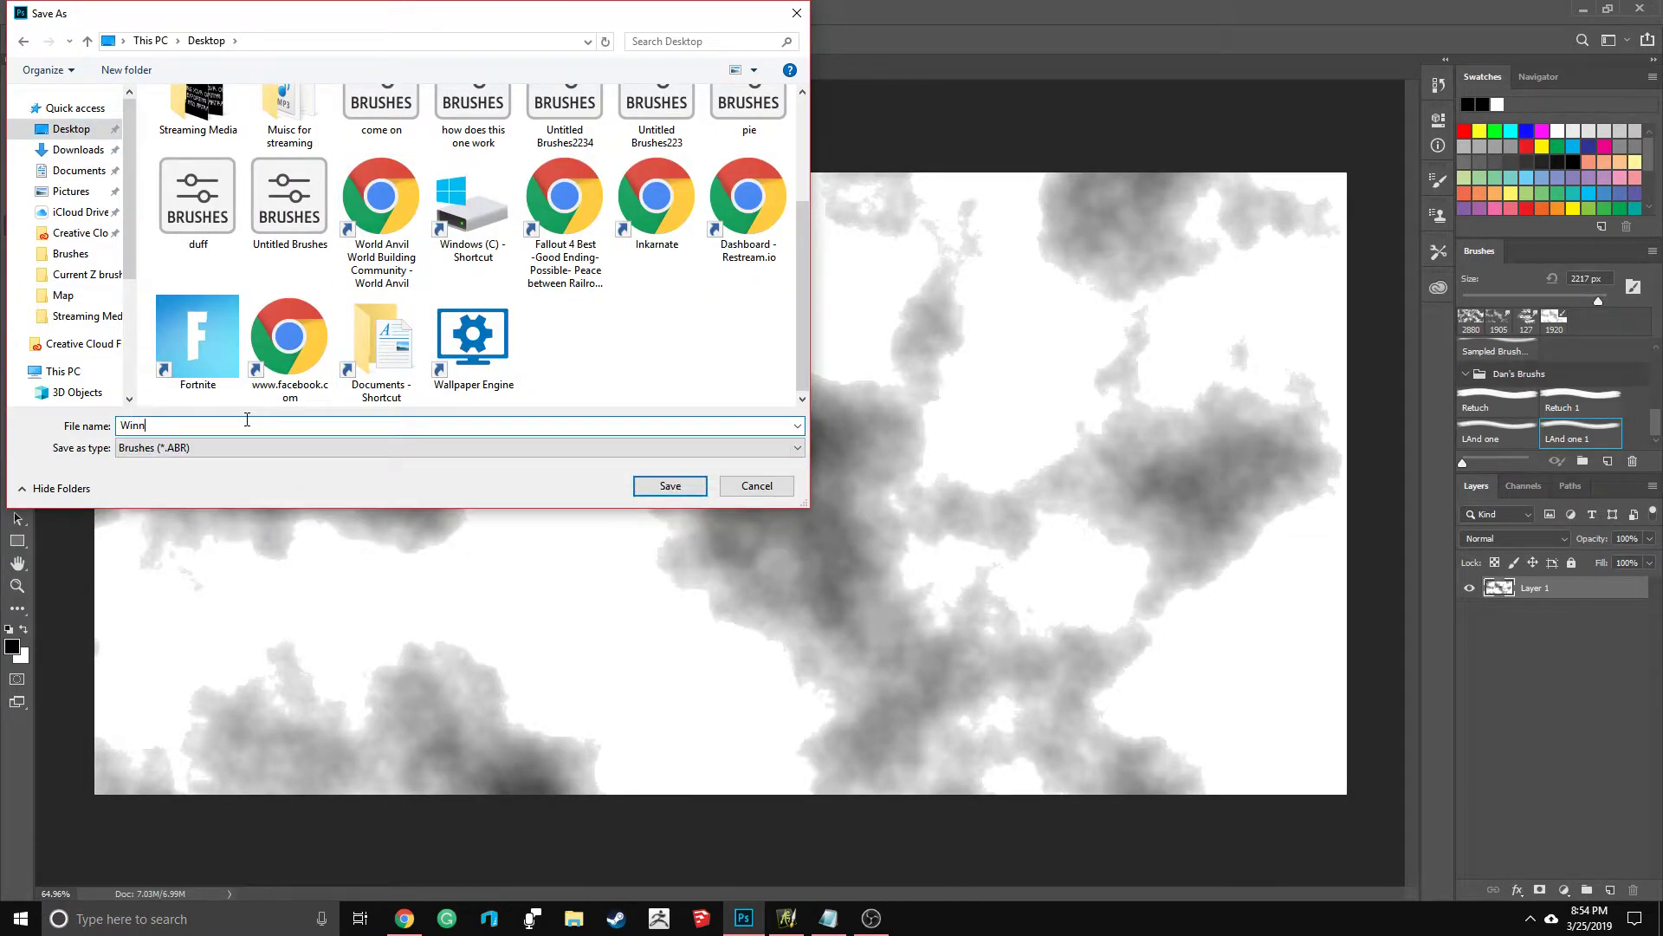
pyautogui.write('ing i hope')
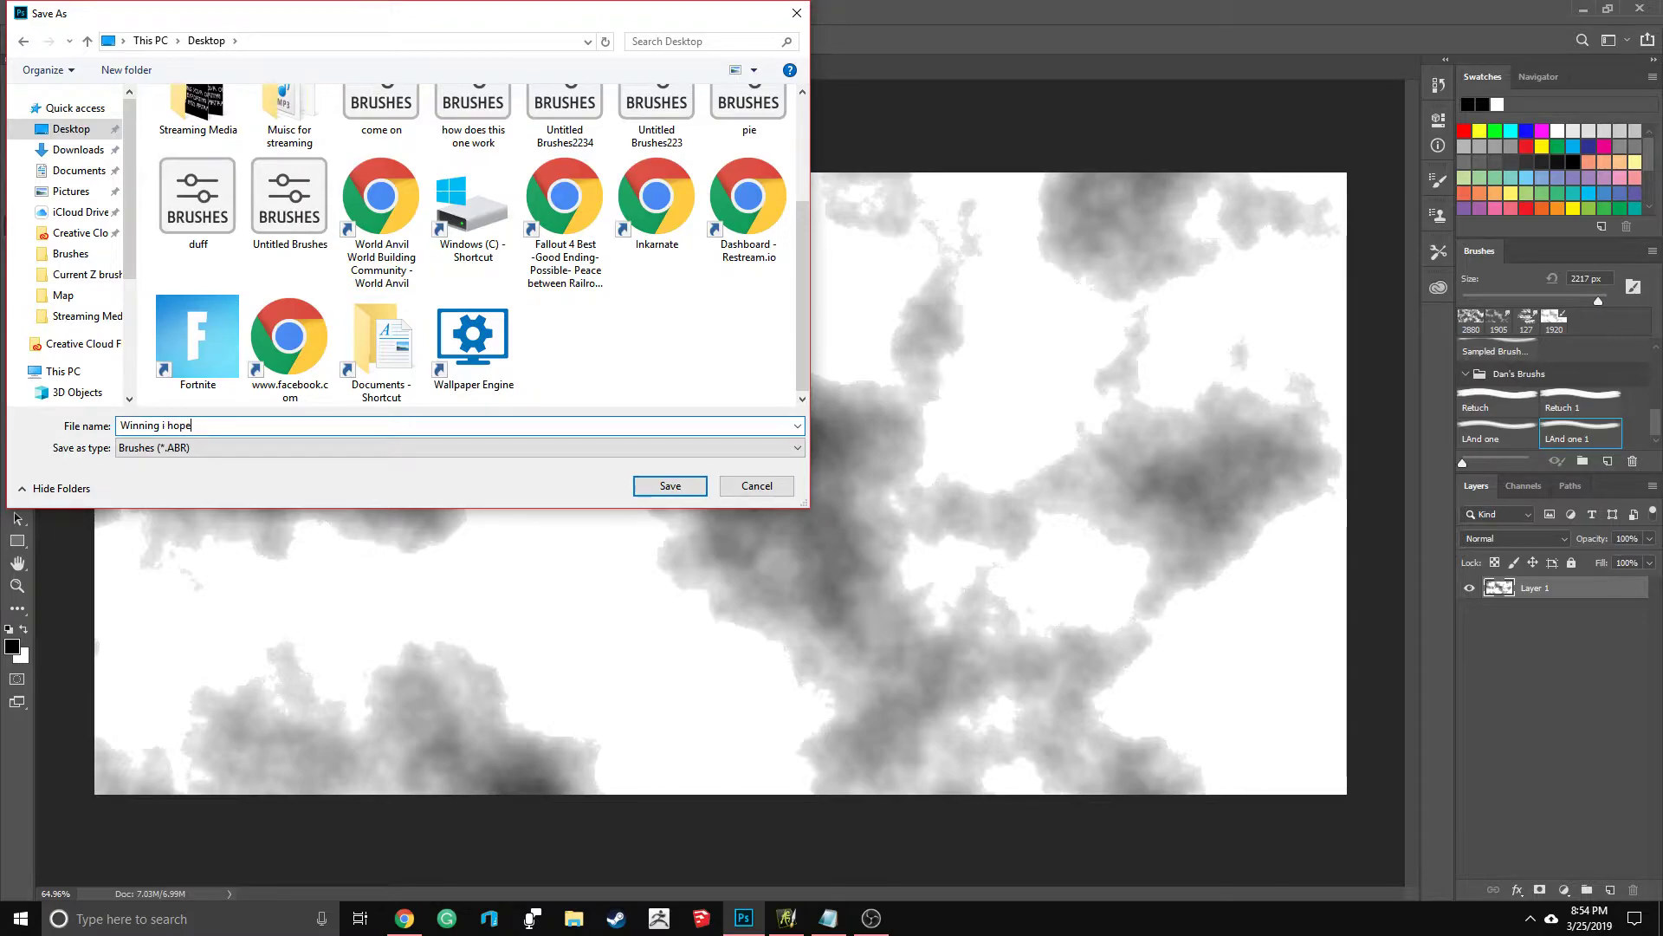
pyautogui.press('Return')
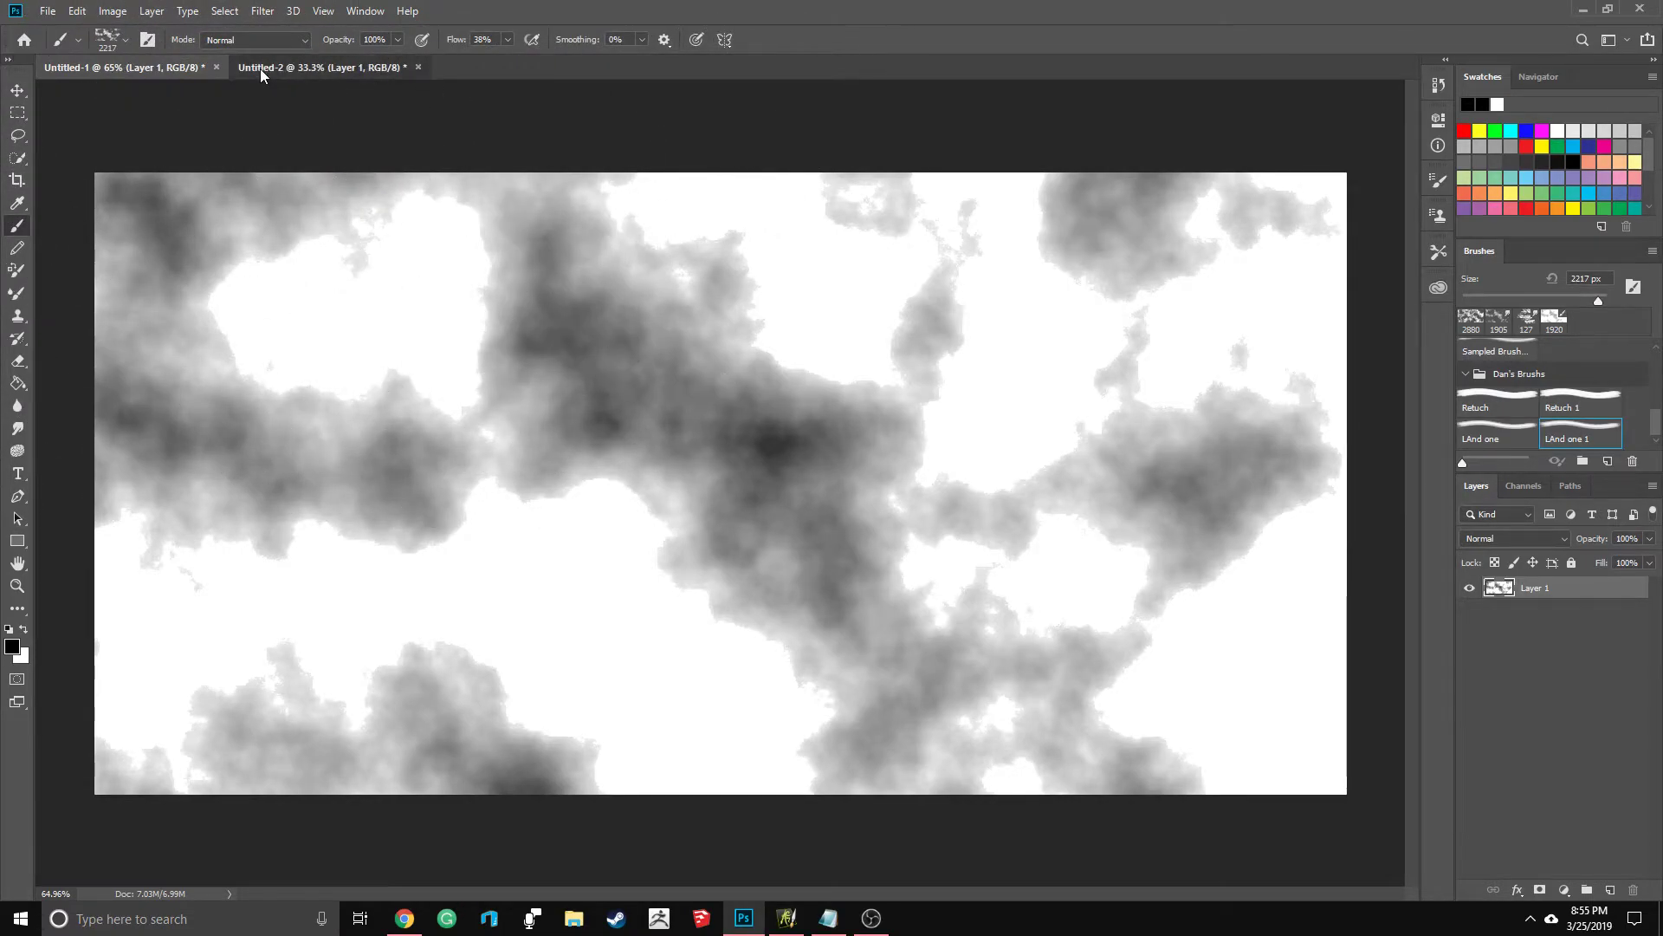
# Step: Define a brush preset from the cloud image in Untitled-2, keeping the suggested name Sampled Brush 3
pyautogui.click(299, 67)
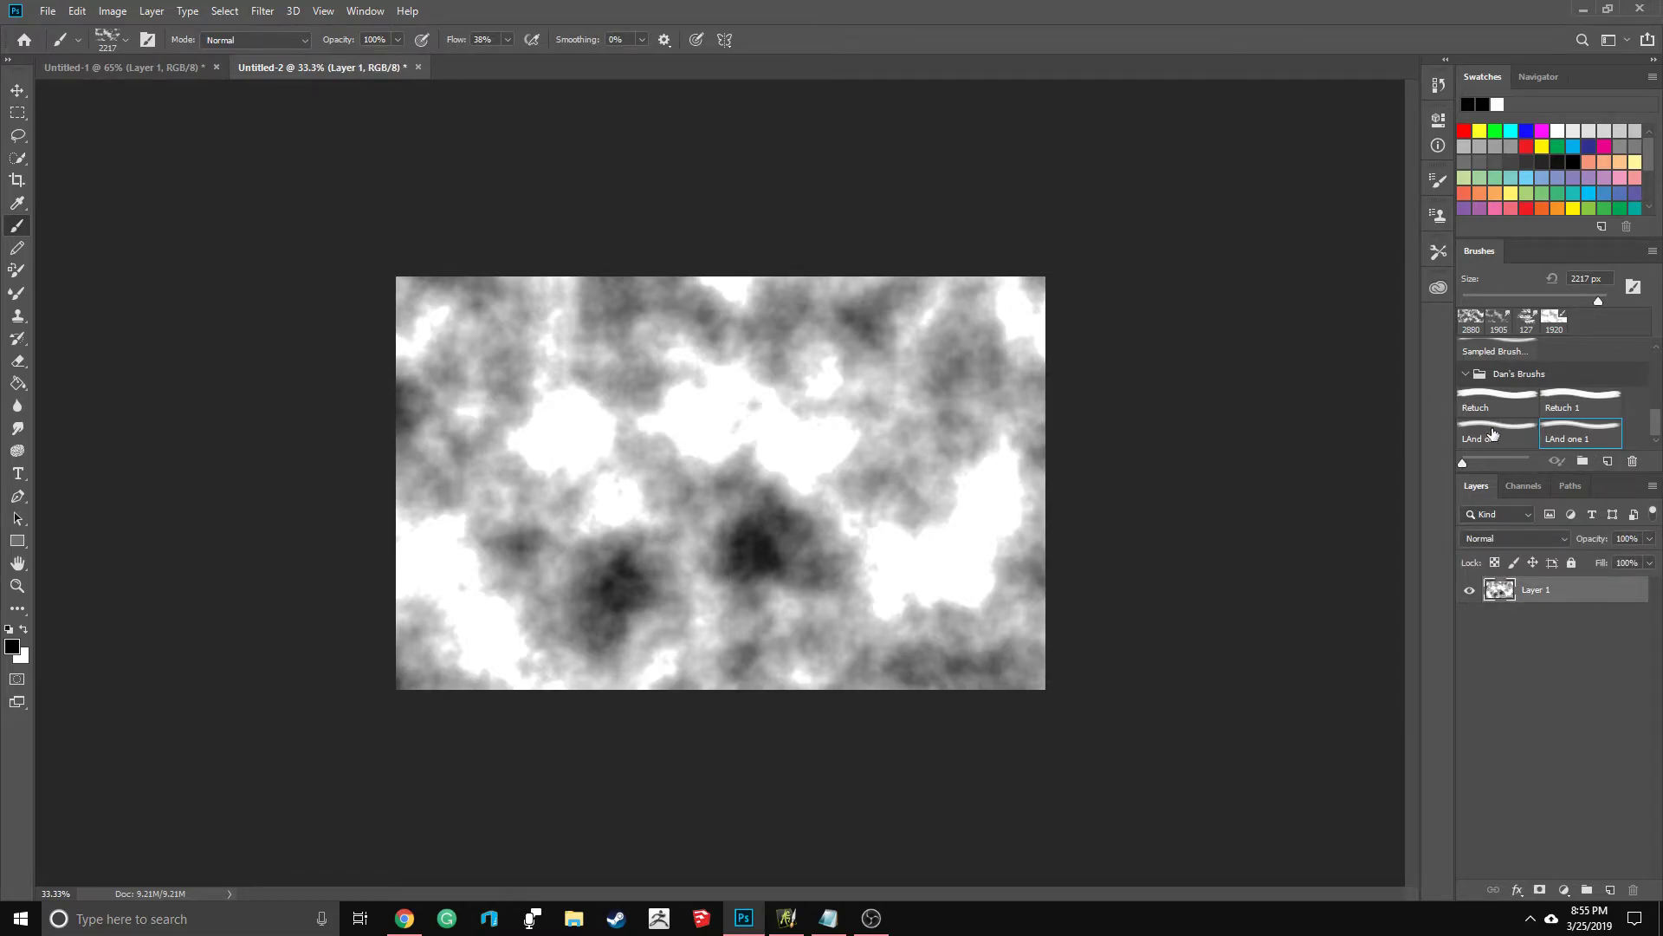
pyautogui.click(45, 8)
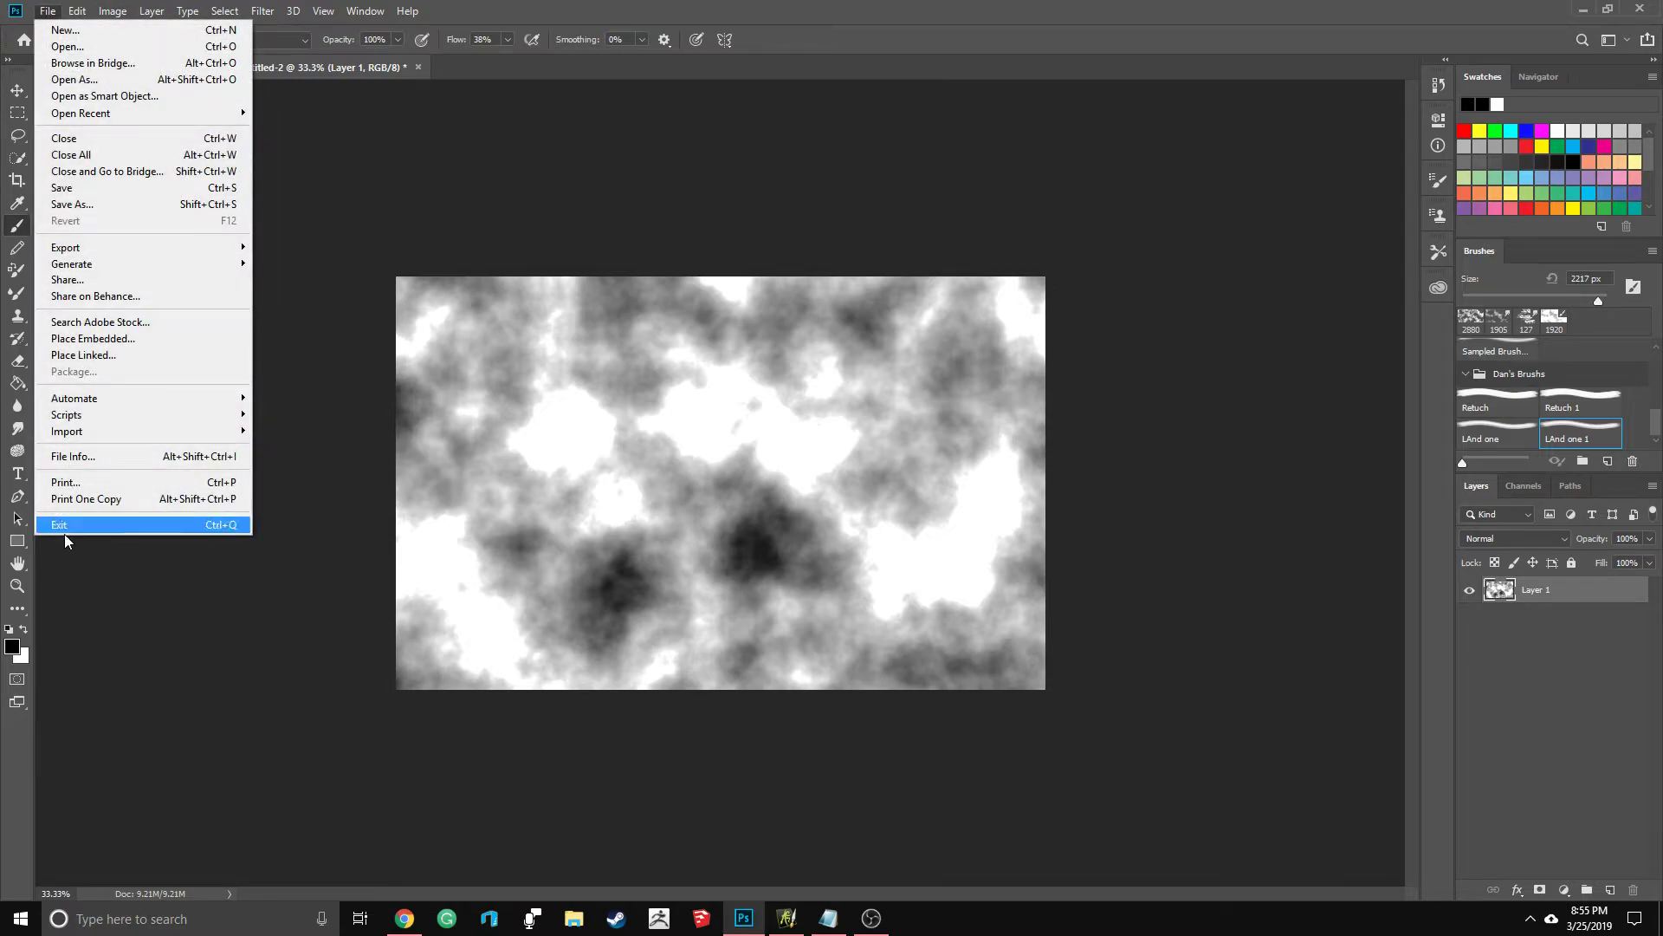
pyautogui.moveTo(77, 10)
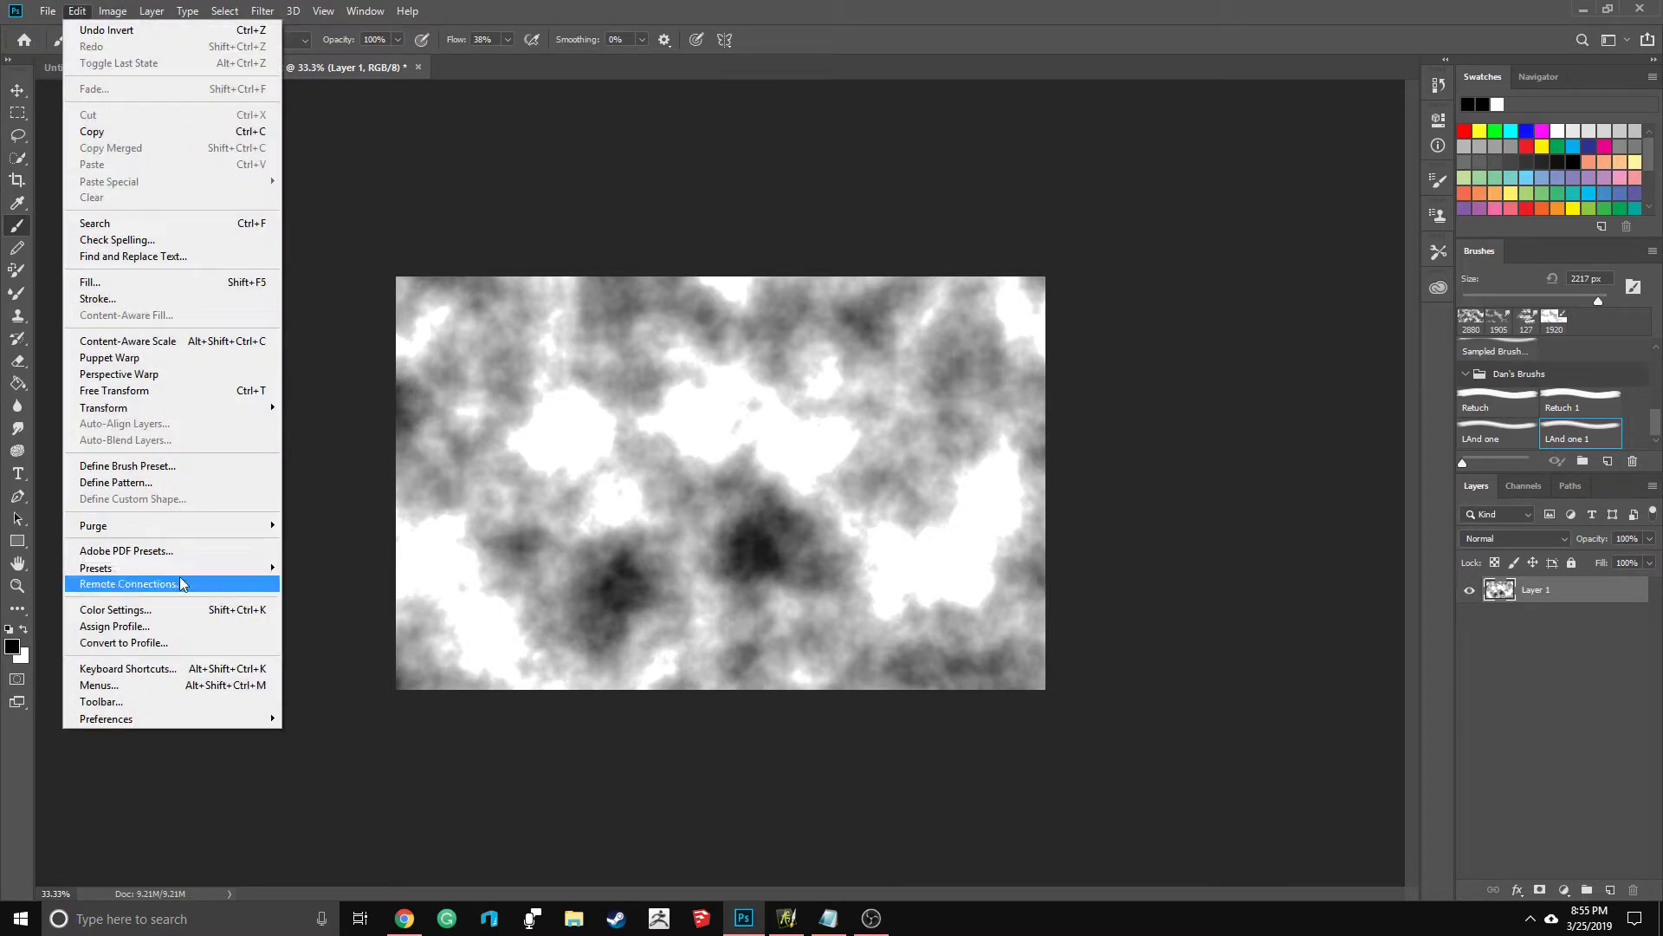
pyautogui.click(206, 466)
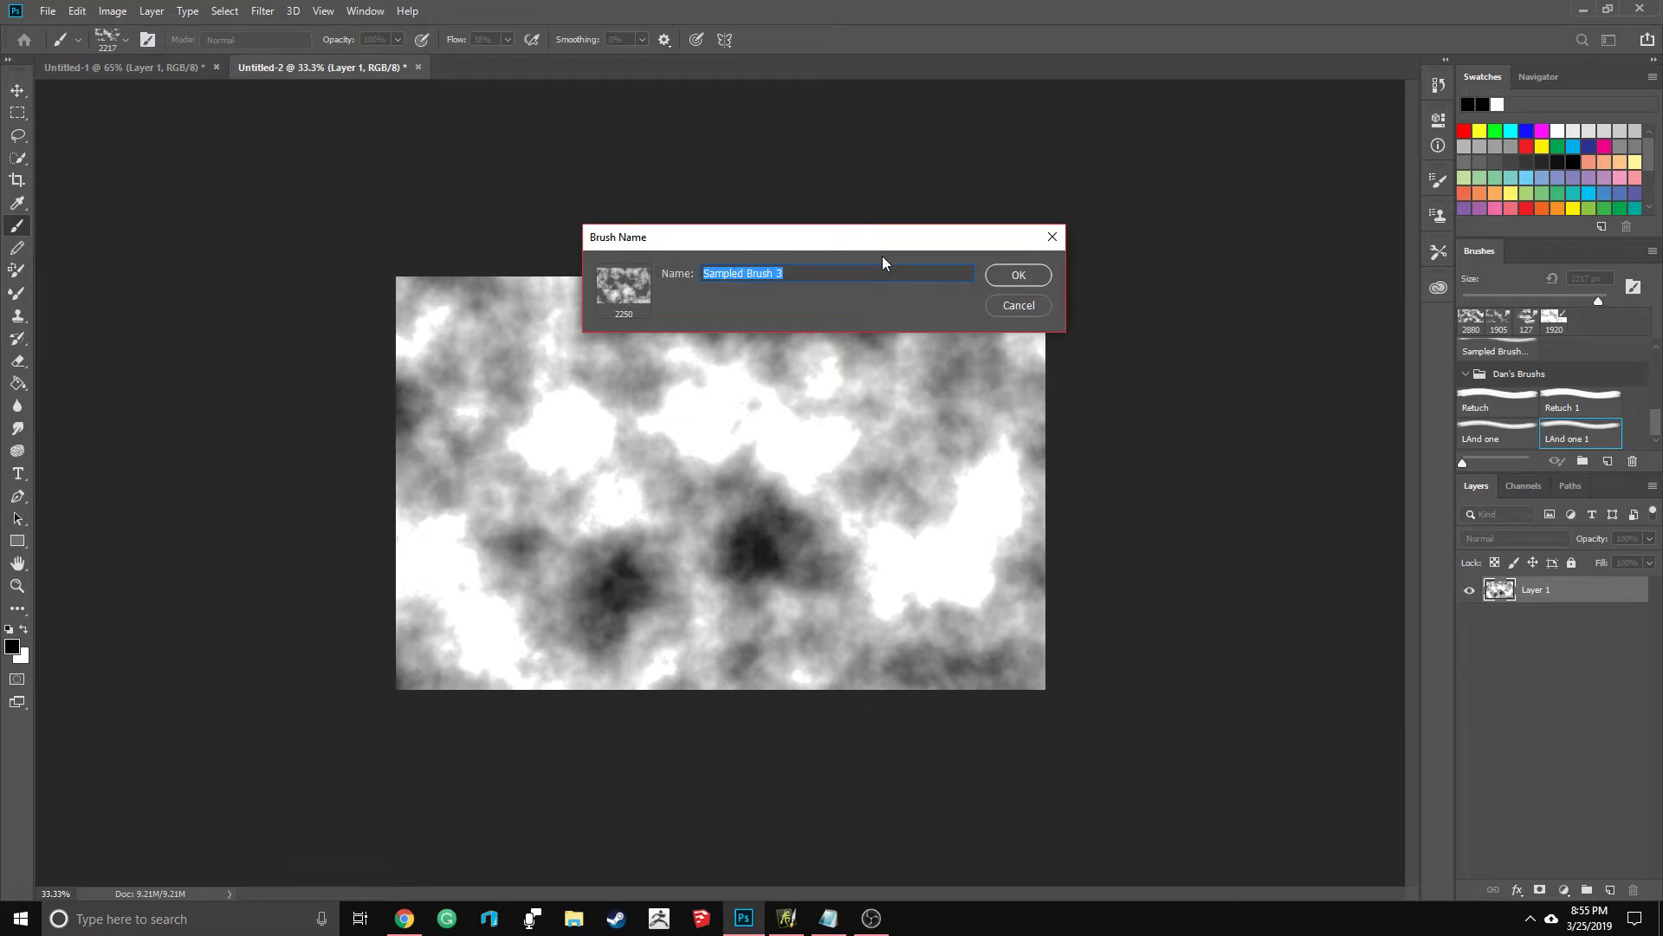
pyautogui.click(1010, 276)
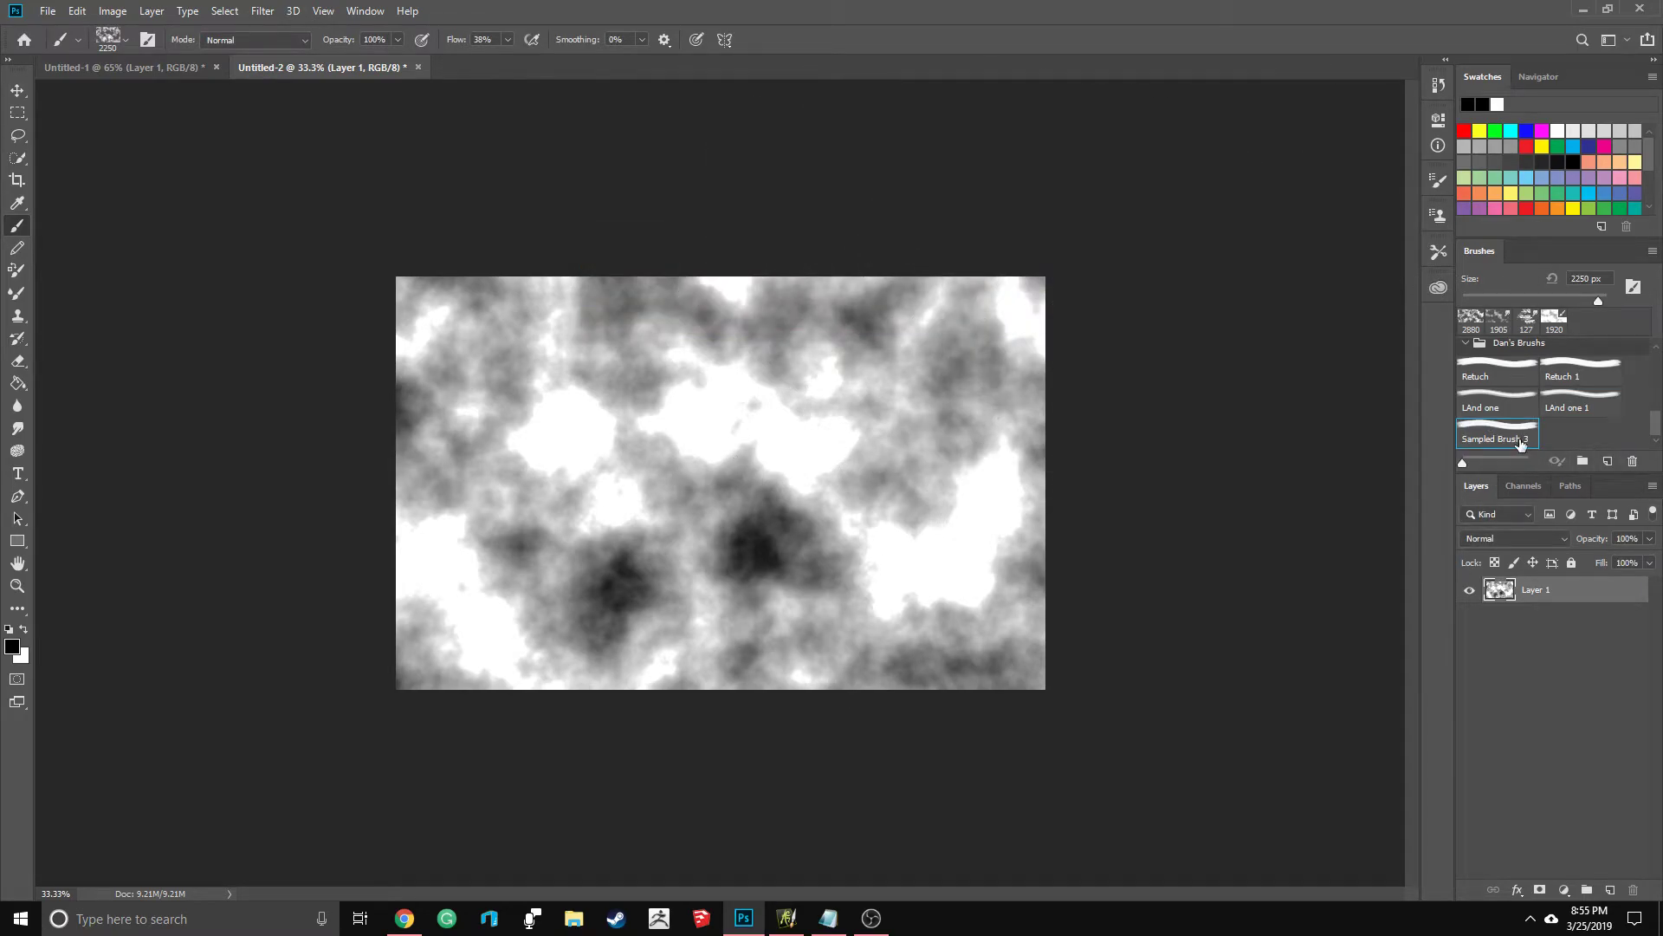
# Step: Create a new brush from Sampled Brush 3 named "Winning 3", capturing brush size and including tool settings
pyautogui.click(1592, 451)
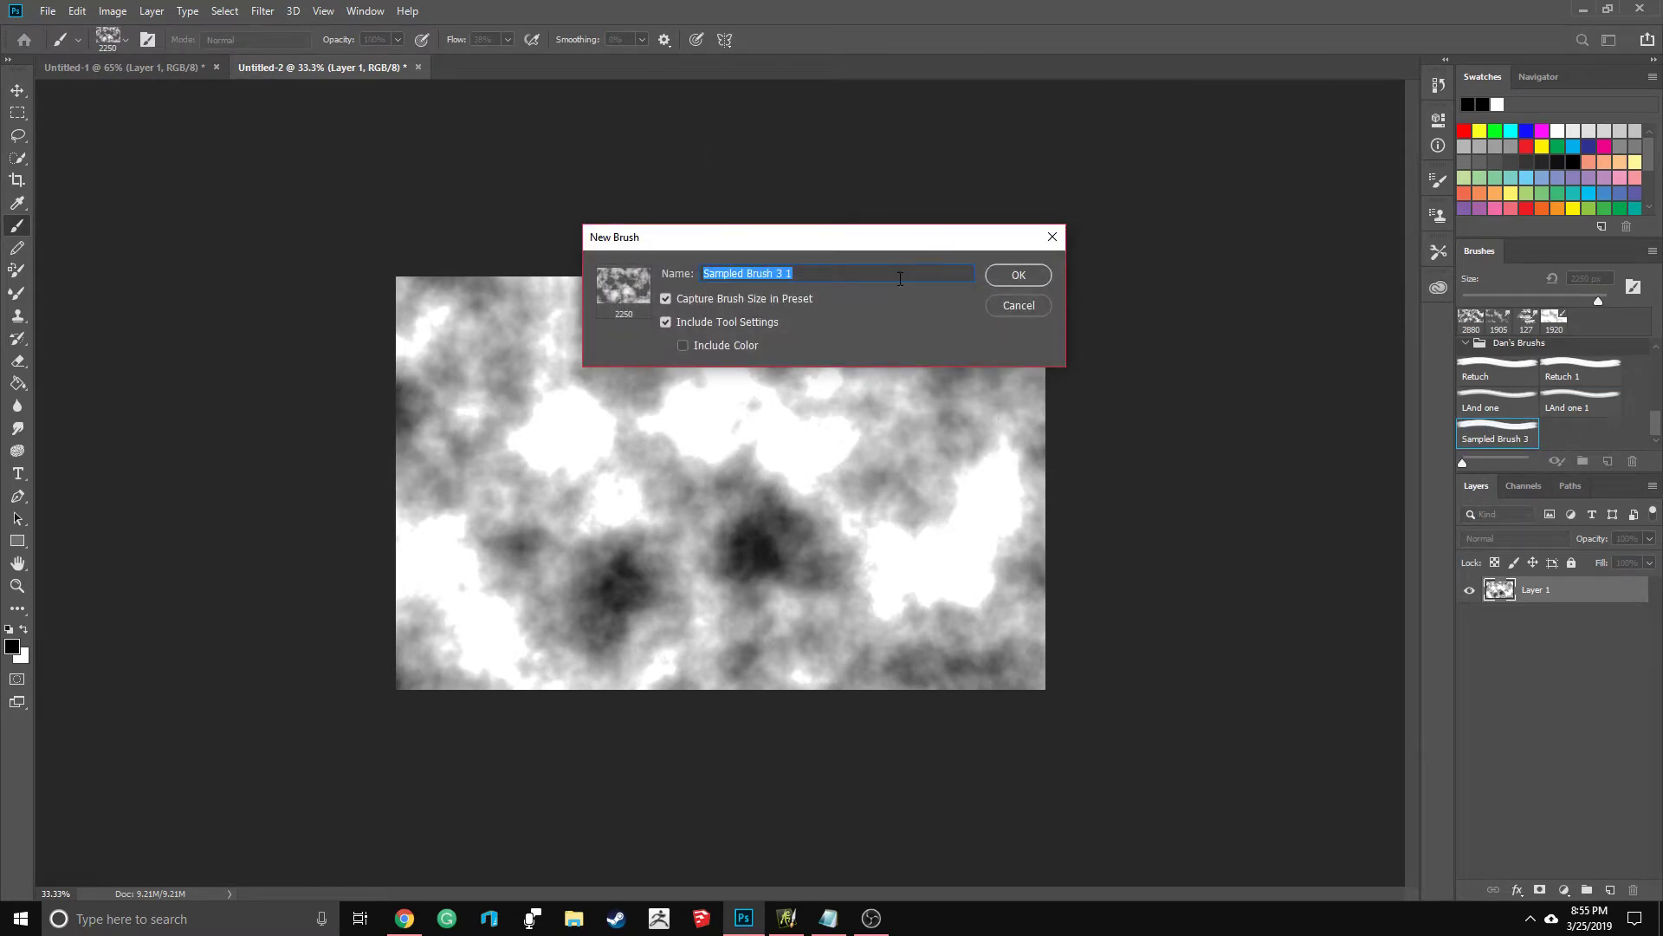
pyautogui.write('Wi')
pyautogui.press('Return')
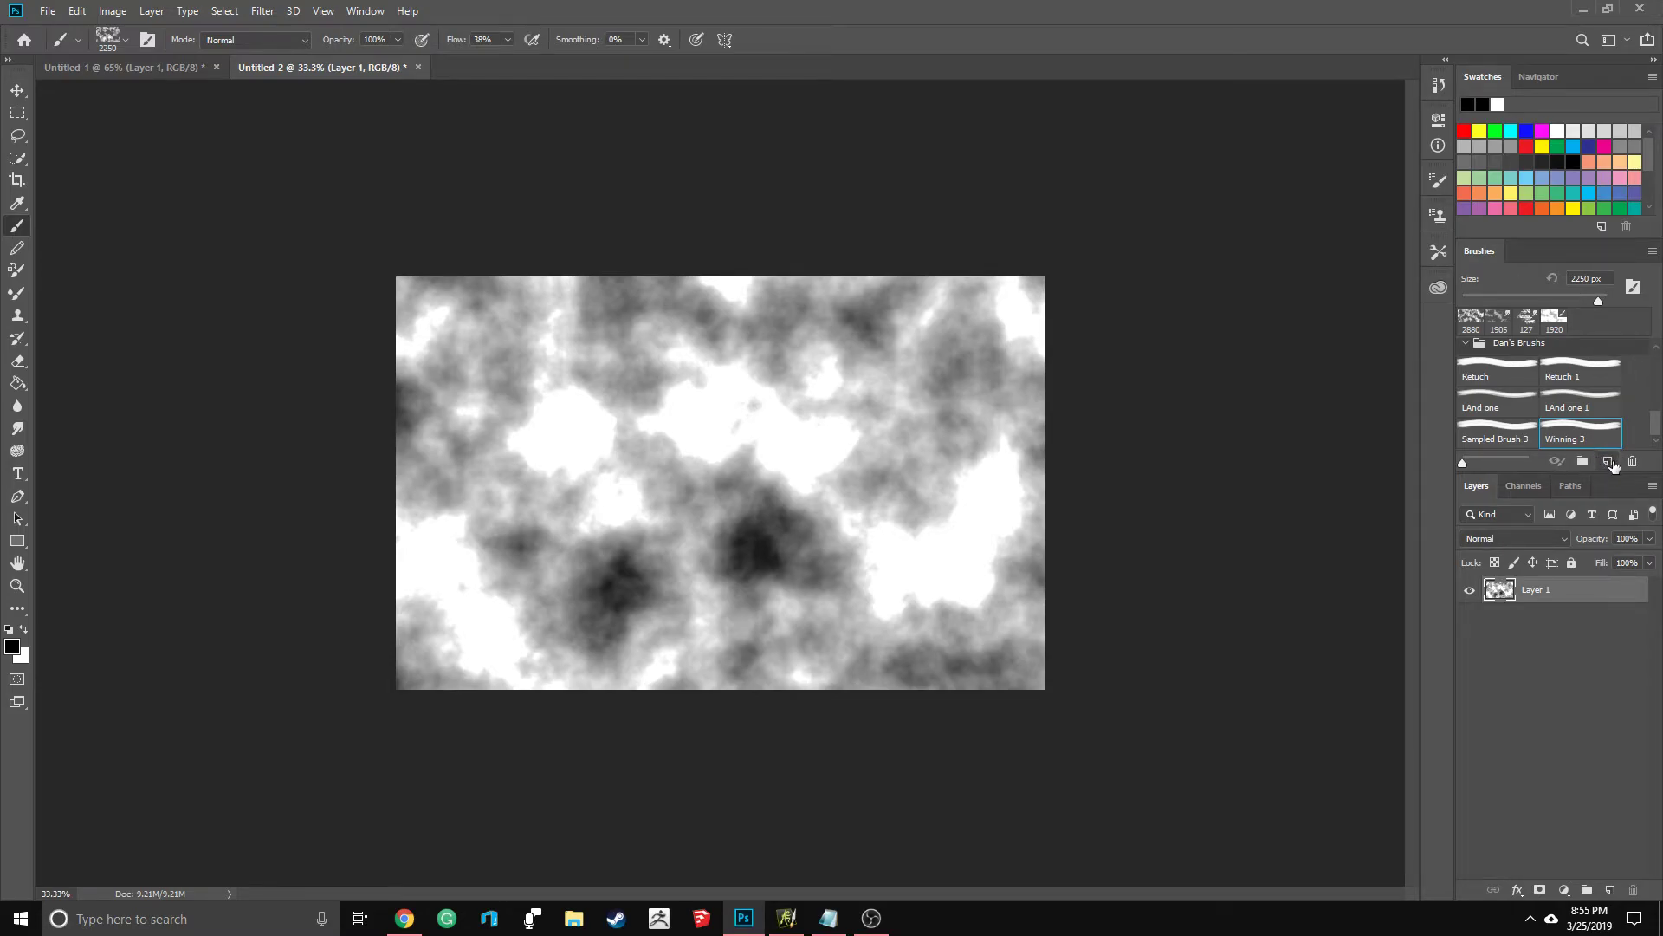
pyautogui.click(1610, 462)
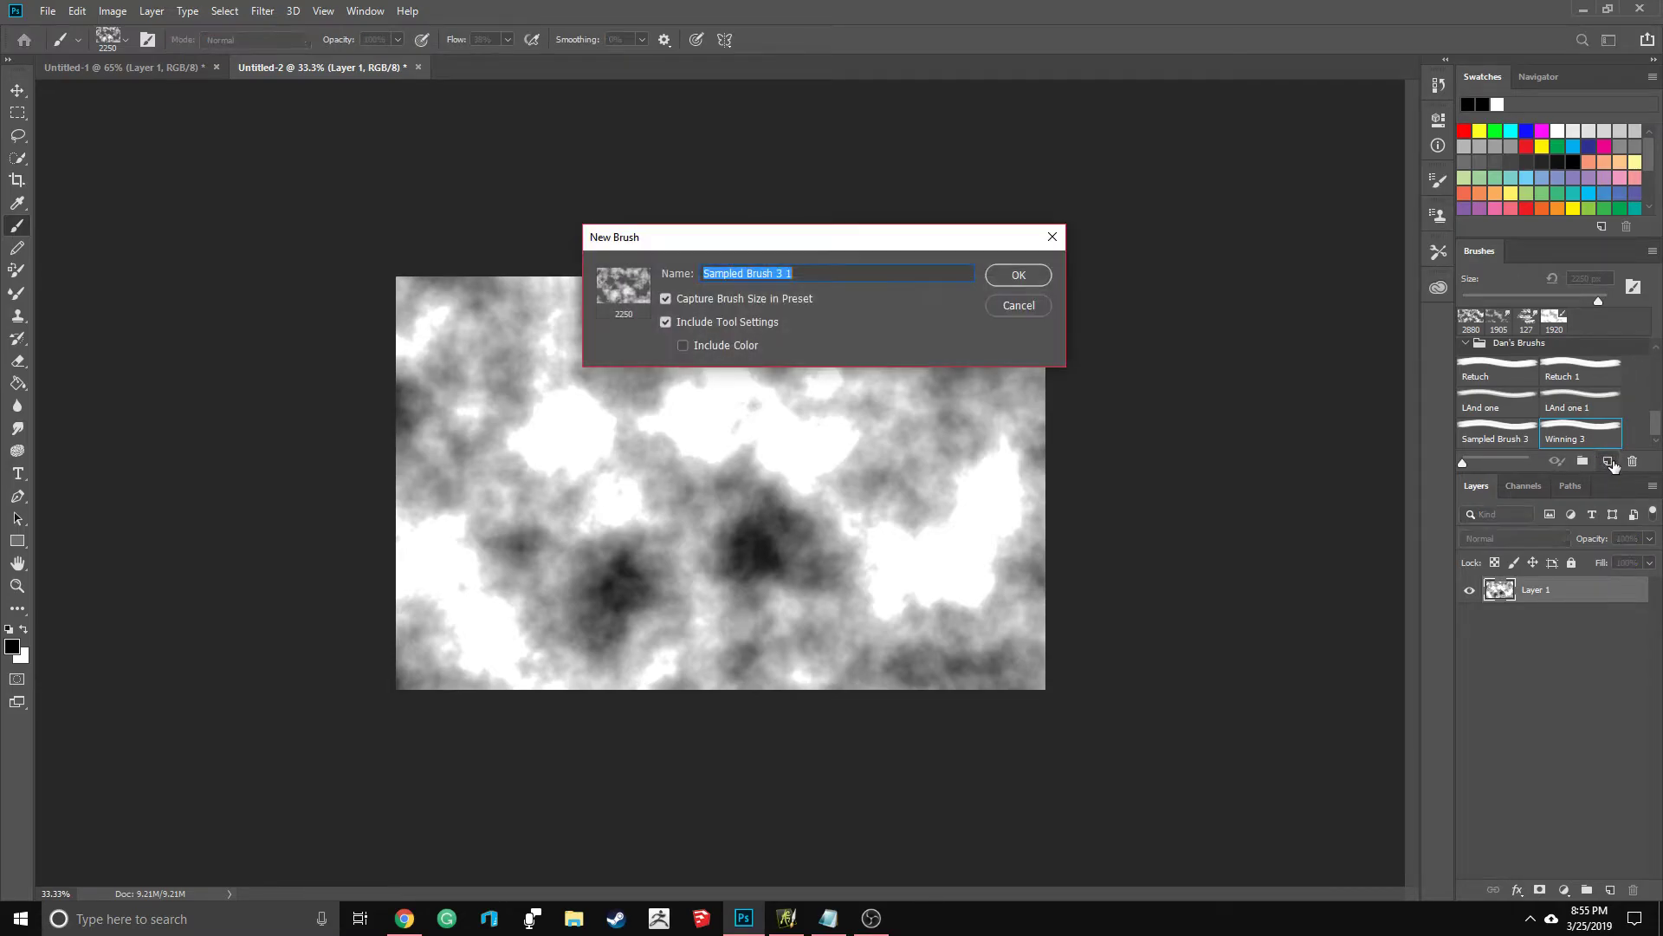
pyautogui.click(1018, 305)
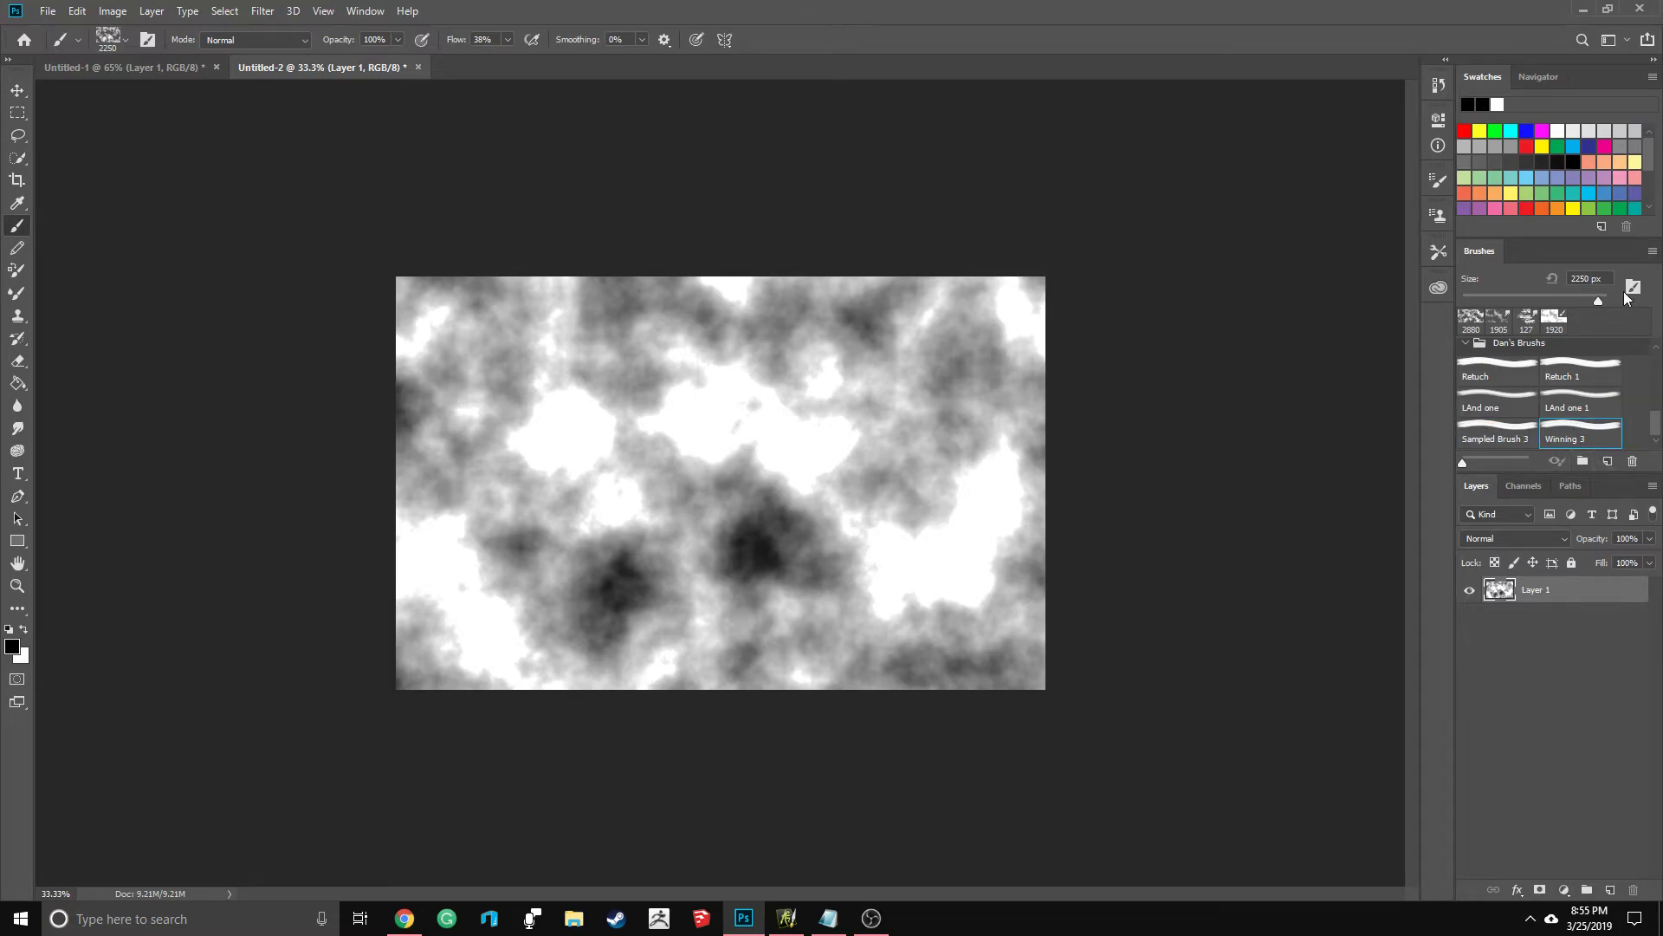
# Step: Export the selected Winning 3 brush to the Desktop as an ABR file named "winning 4"
pyautogui.click(1652, 252)
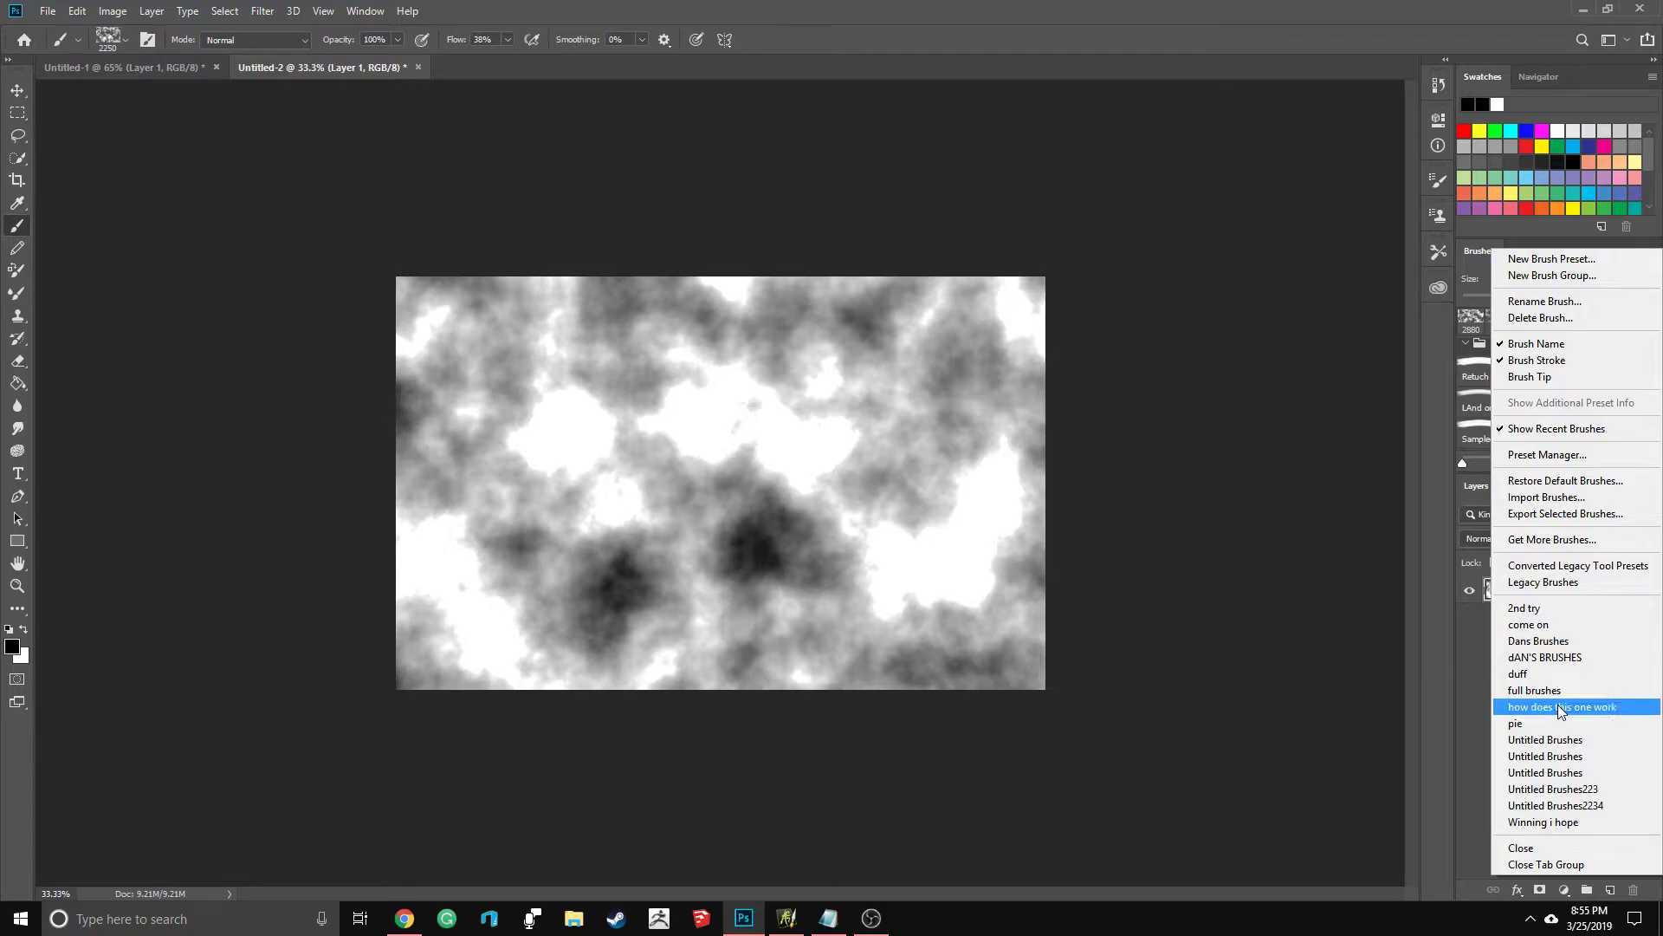
pyautogui.click(1565, 513)
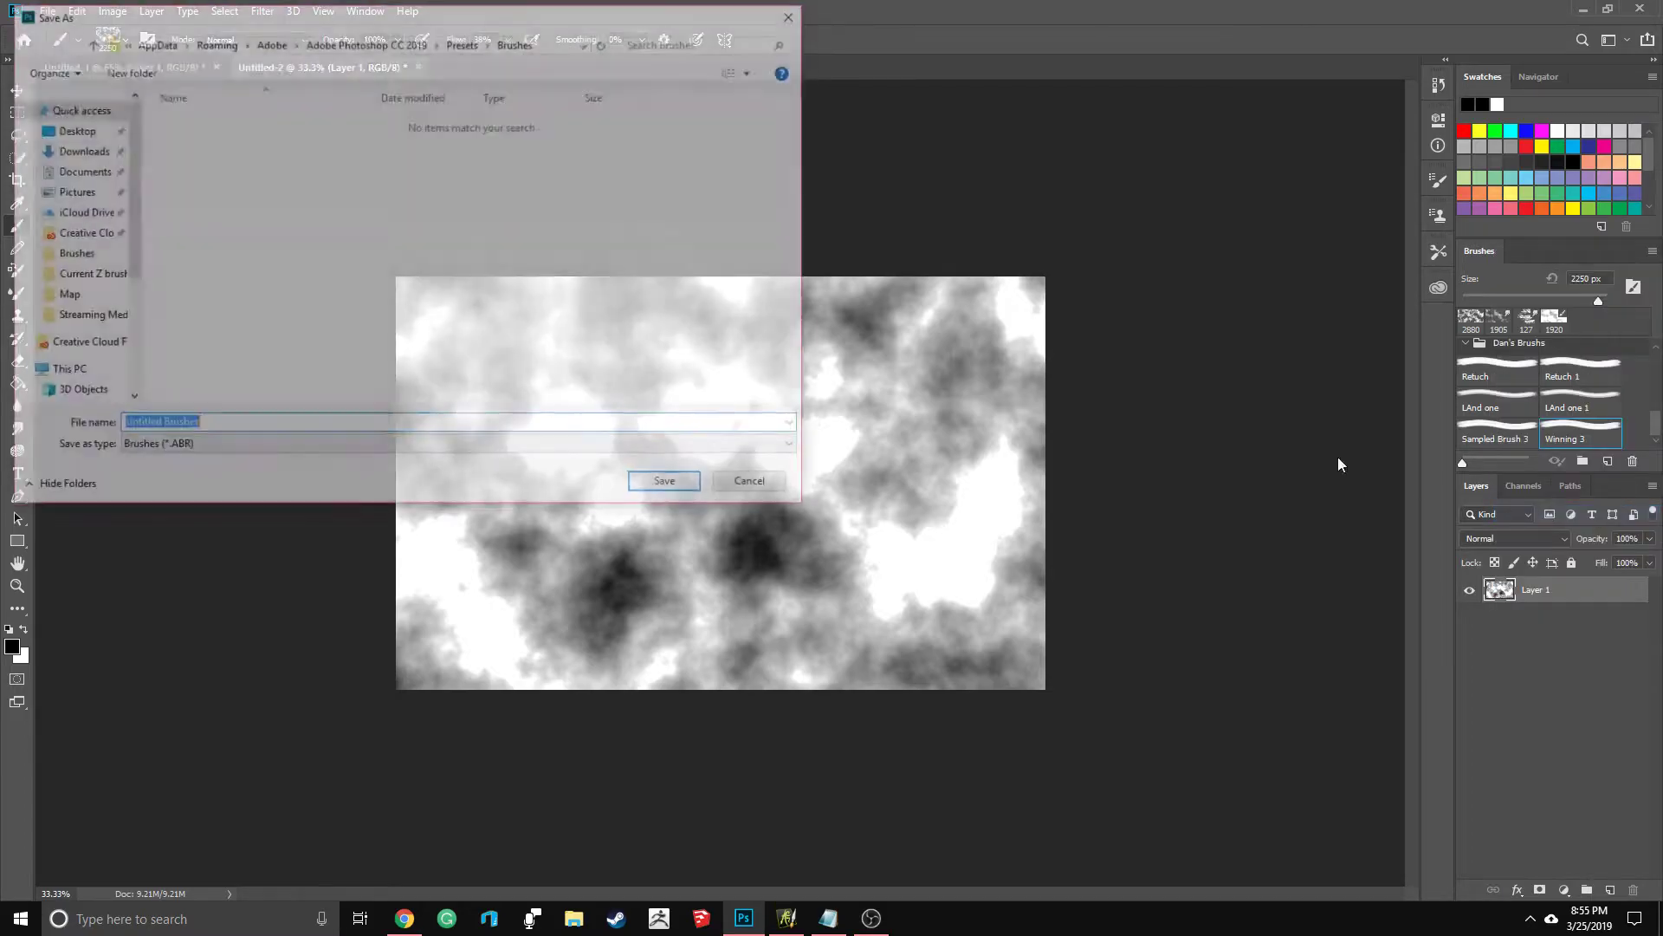
pyautogui.click(77, 130)
pyautogui.click(253, 425)
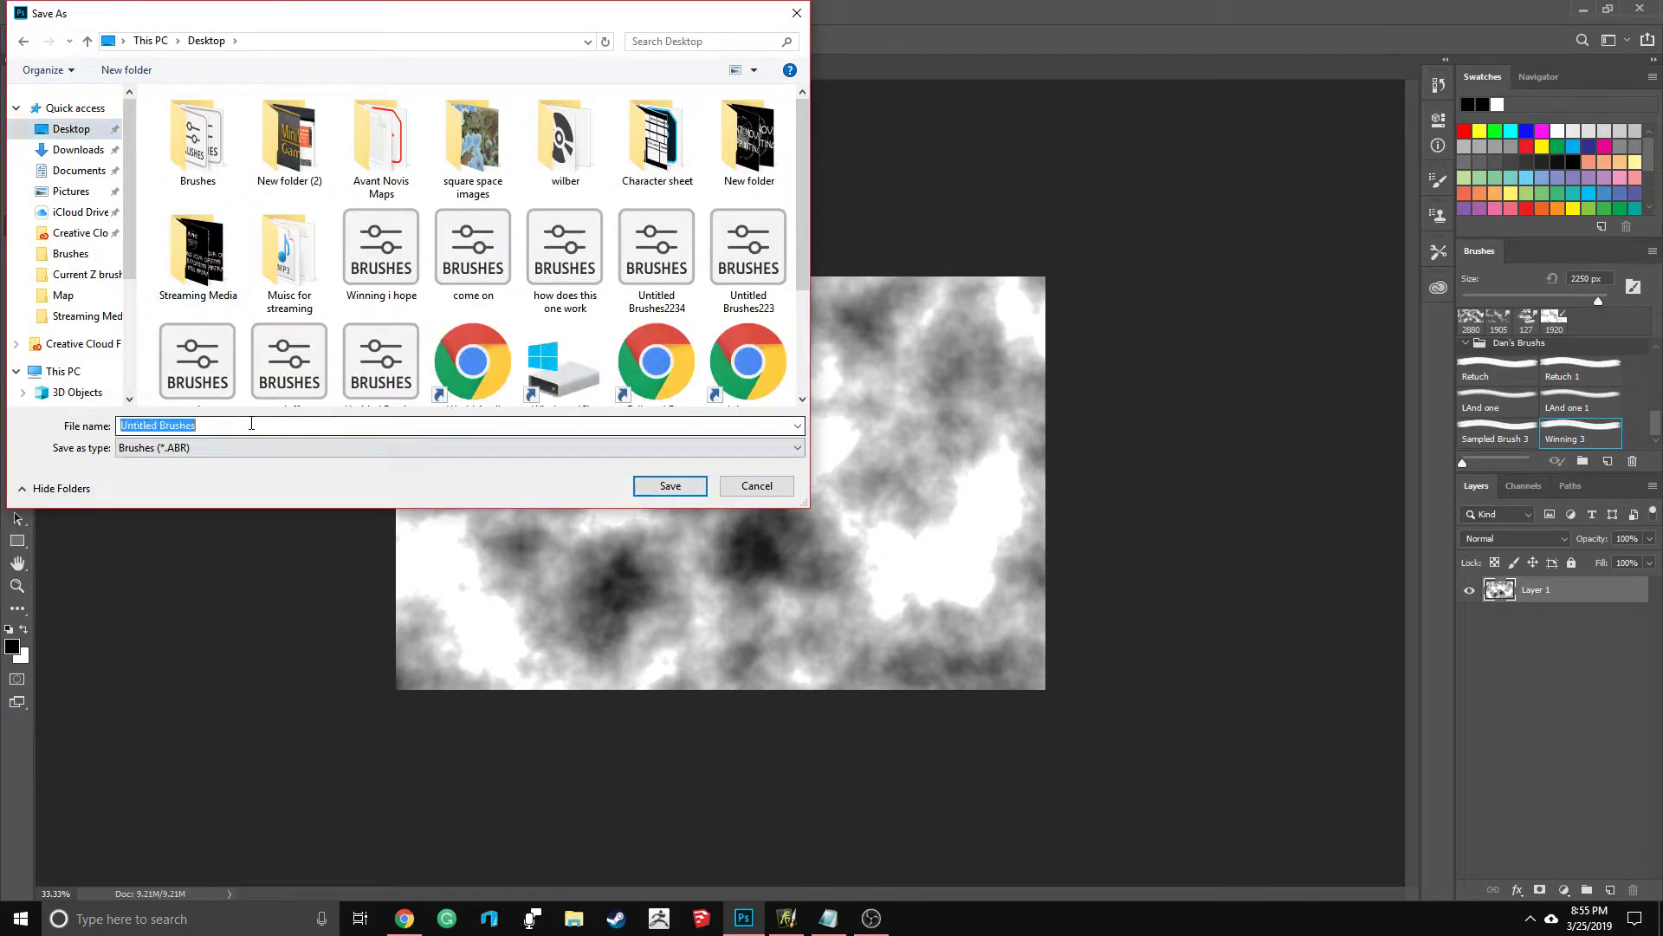
pyautogui.write('winning 4')
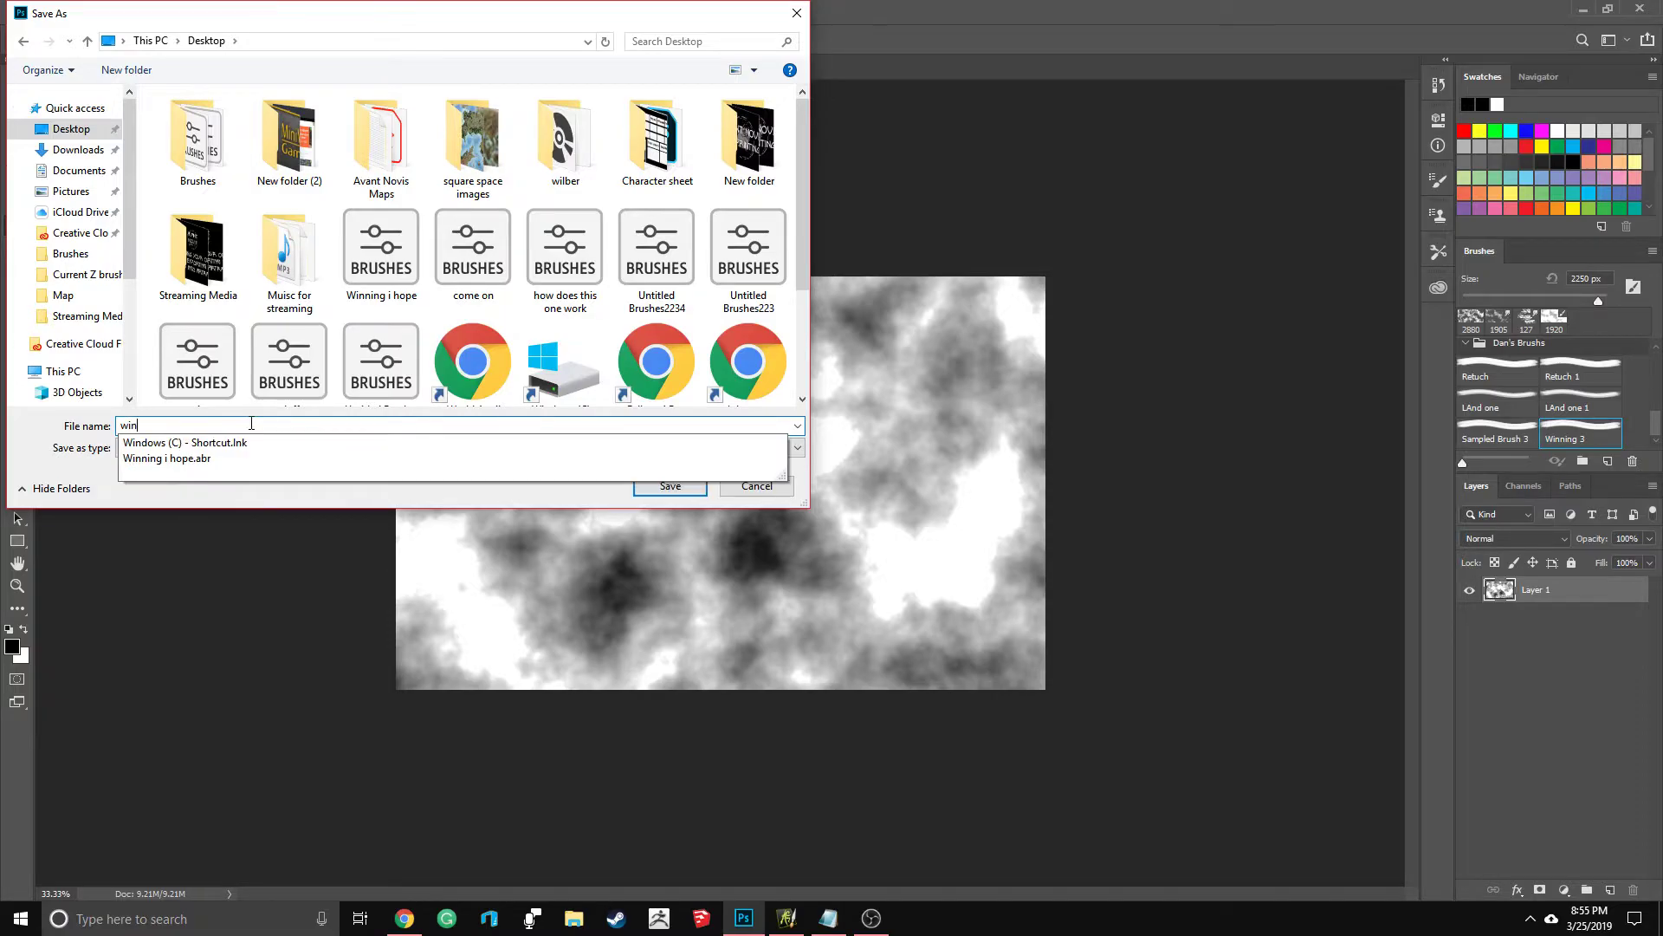
pyautogui.press('Return')
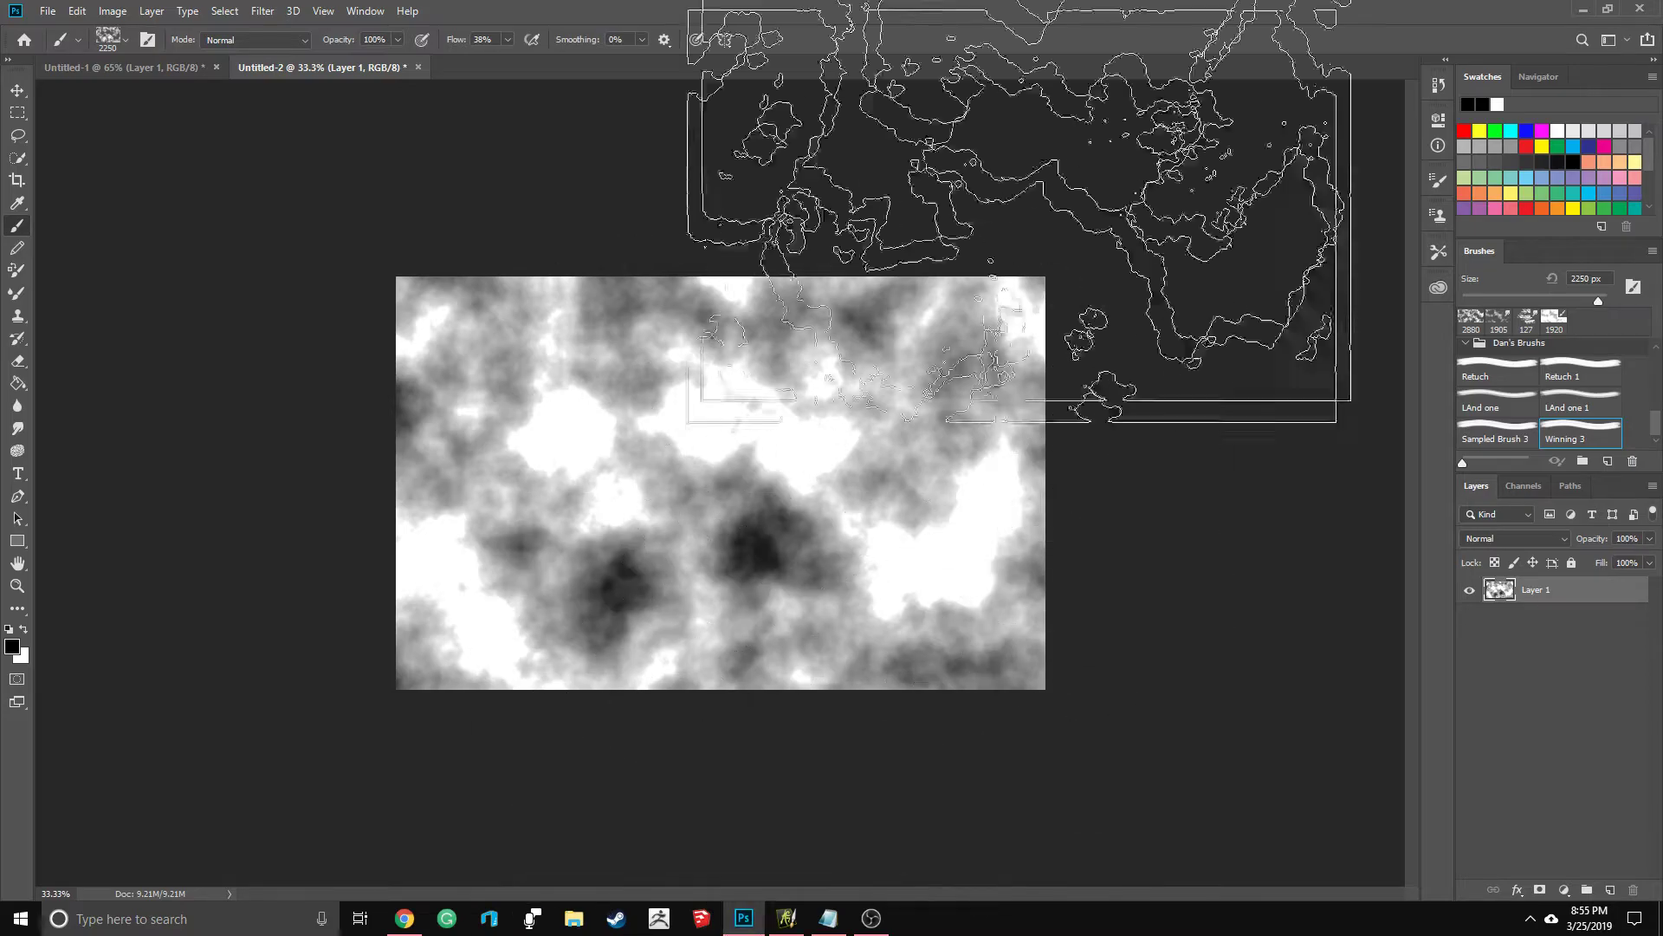
# Step: Minimize Photoshop and switch to the blank Untitled-2 canvas in ArtRage
pyautogui.click(1587, 9)
pyautogui.click(787, 918)
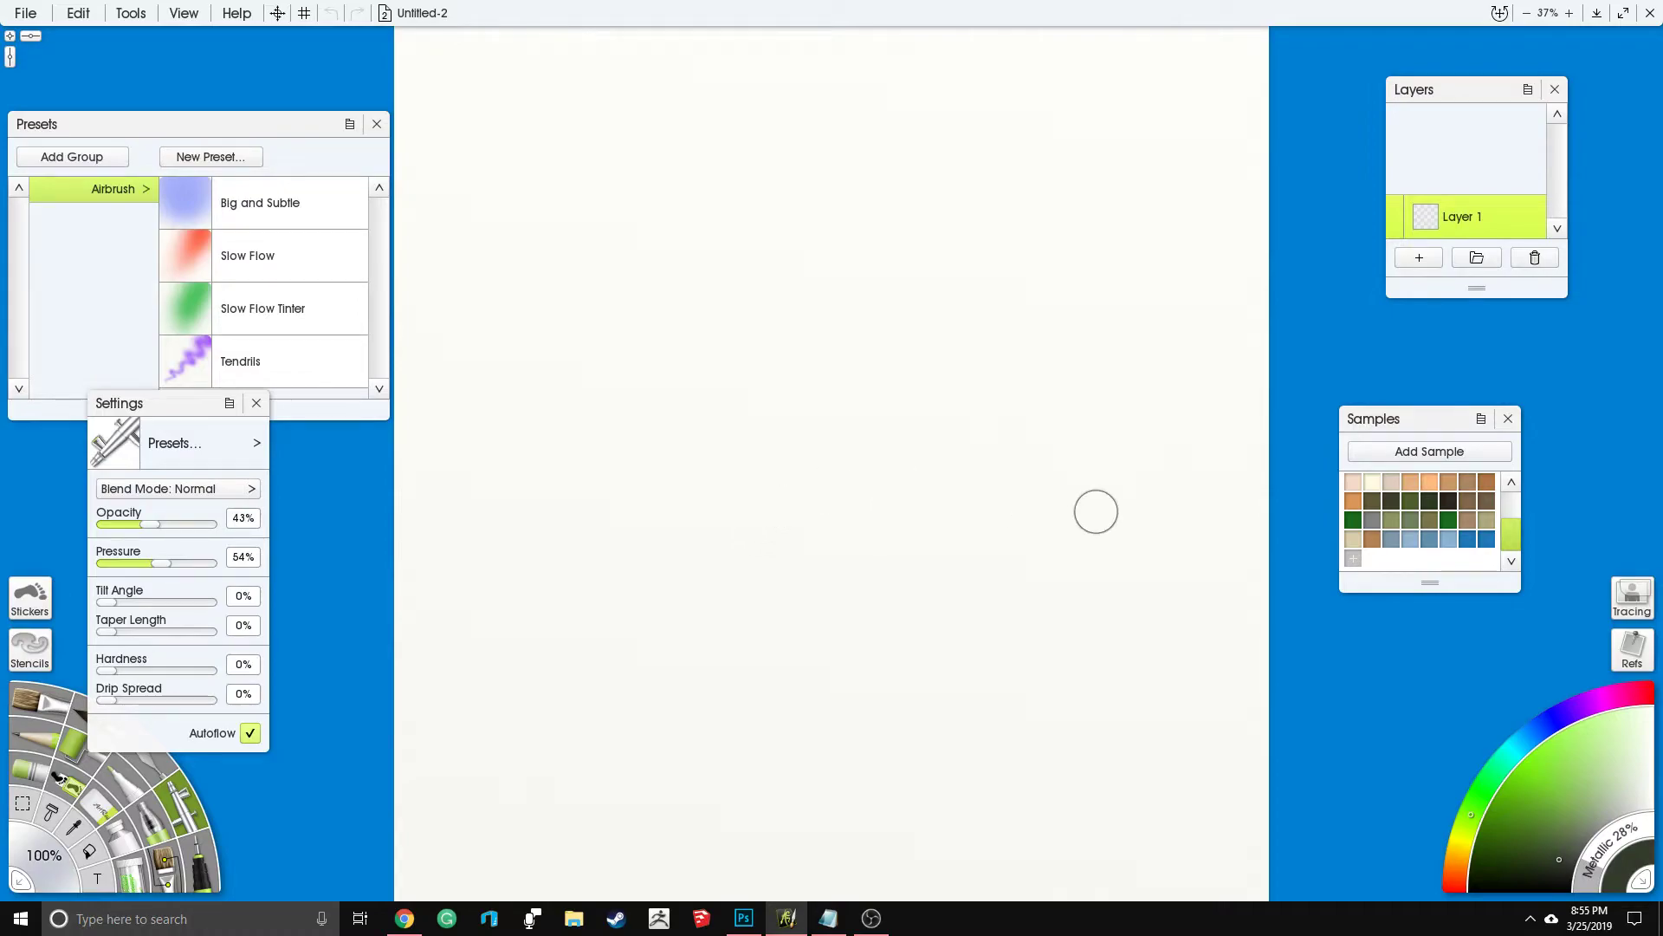
# Step: Turn off Autoflow for the airbrush
pyautogui.click(24, 12)
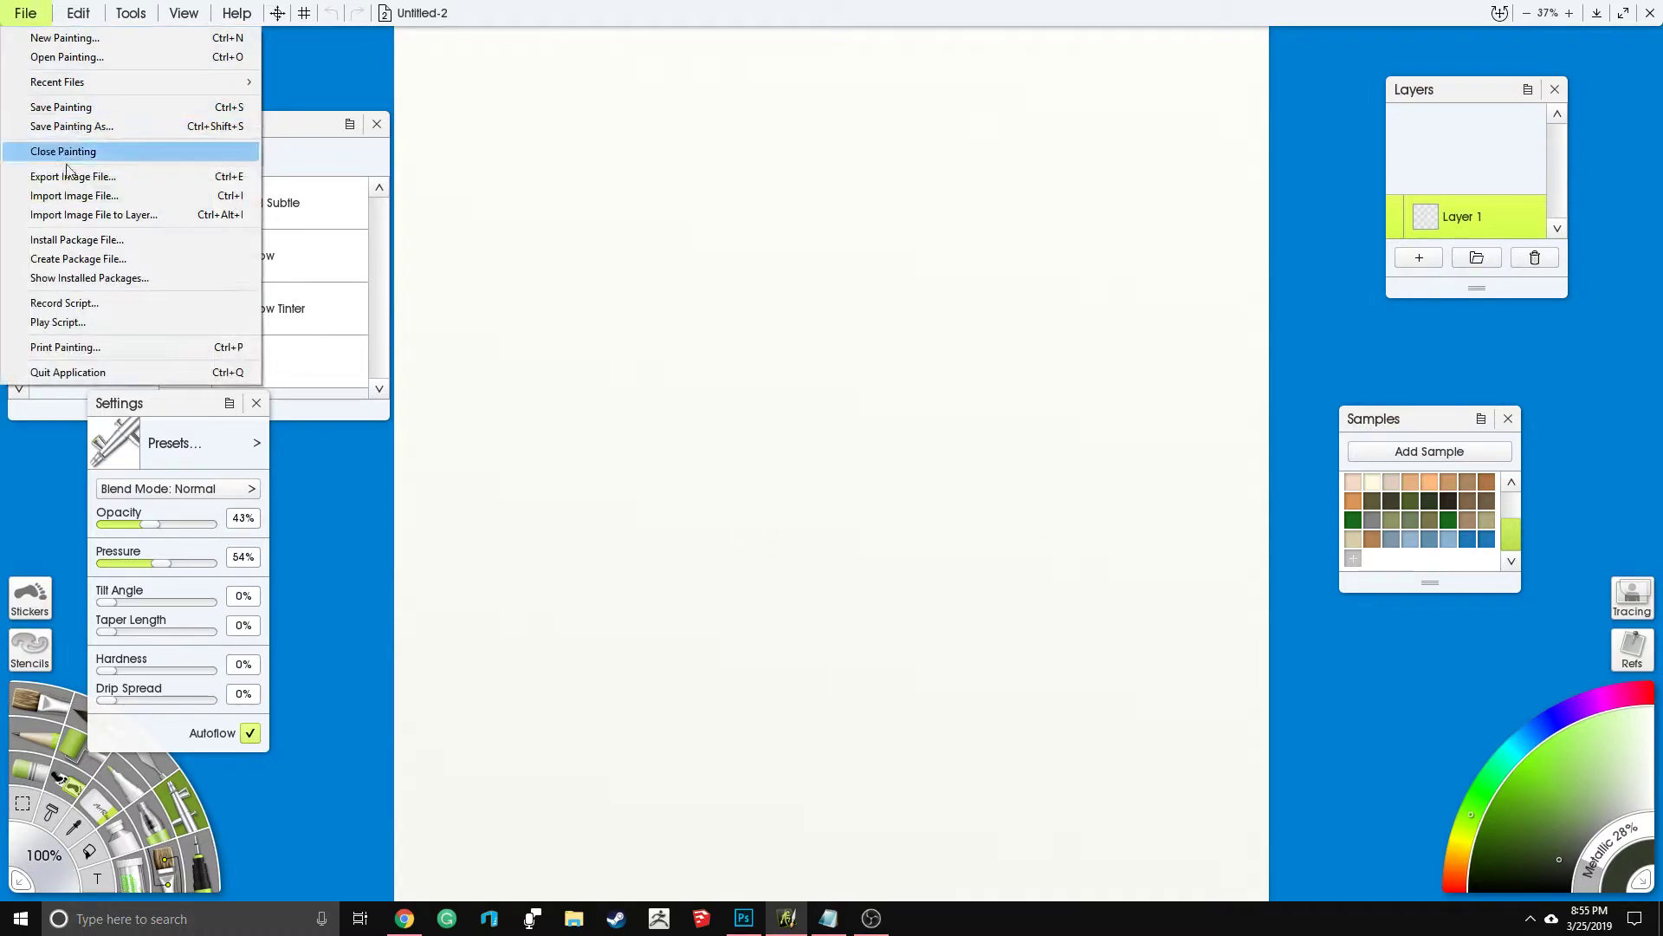
pyautogui.moveTo(147, 83)
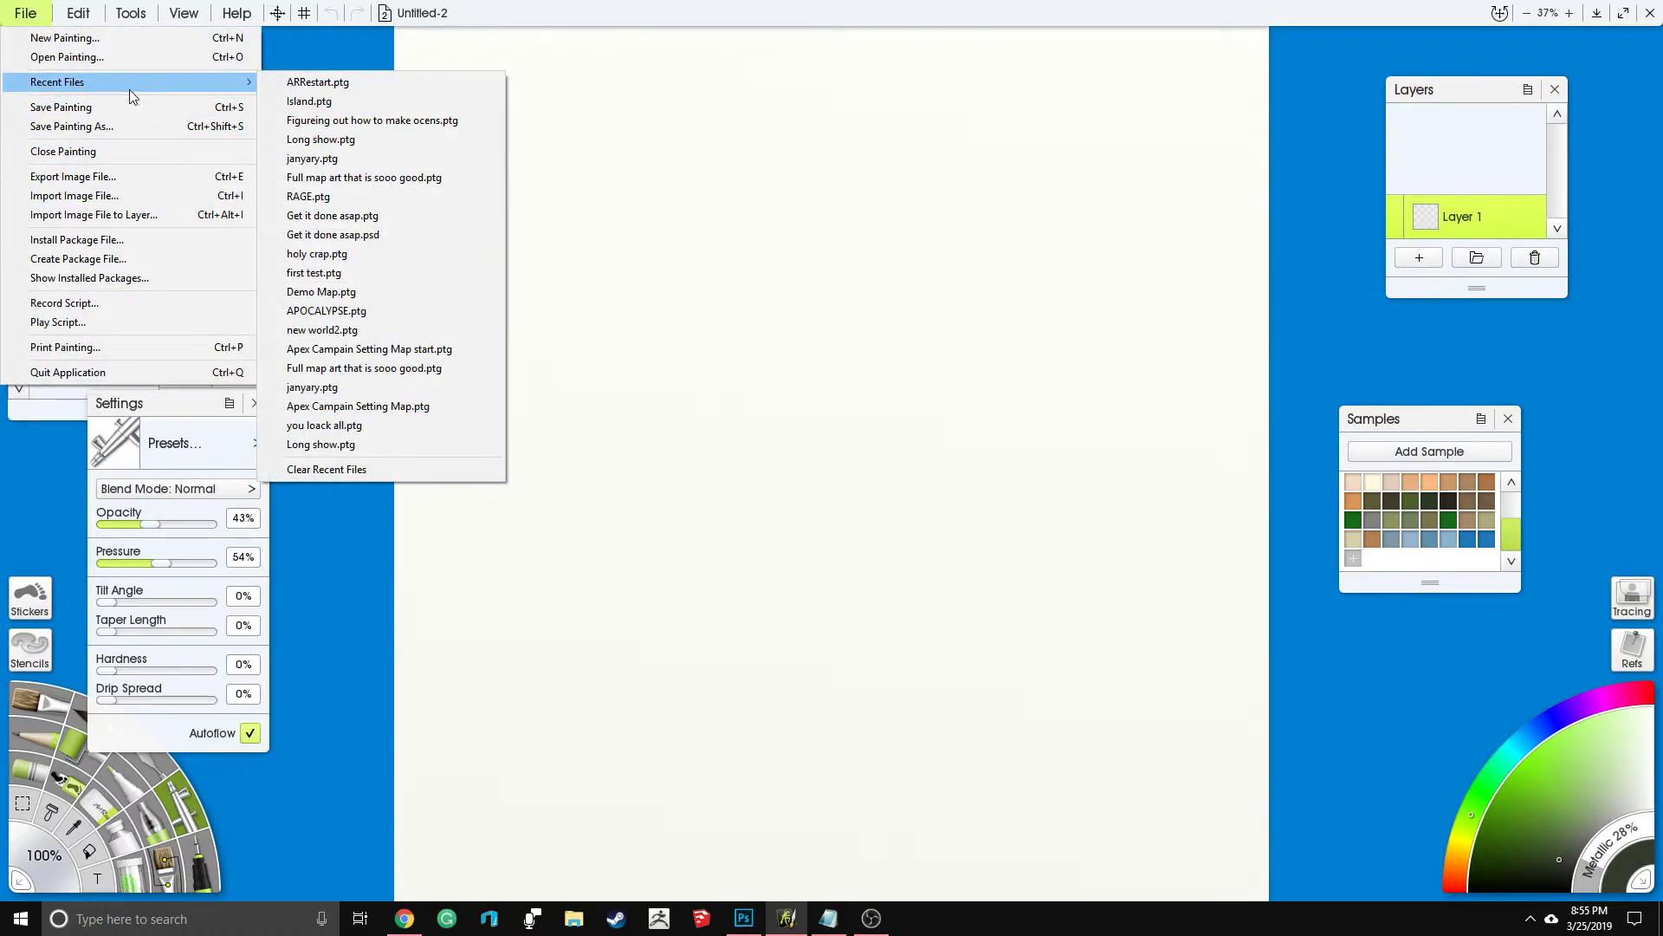
pyautogui.click(250, 733)
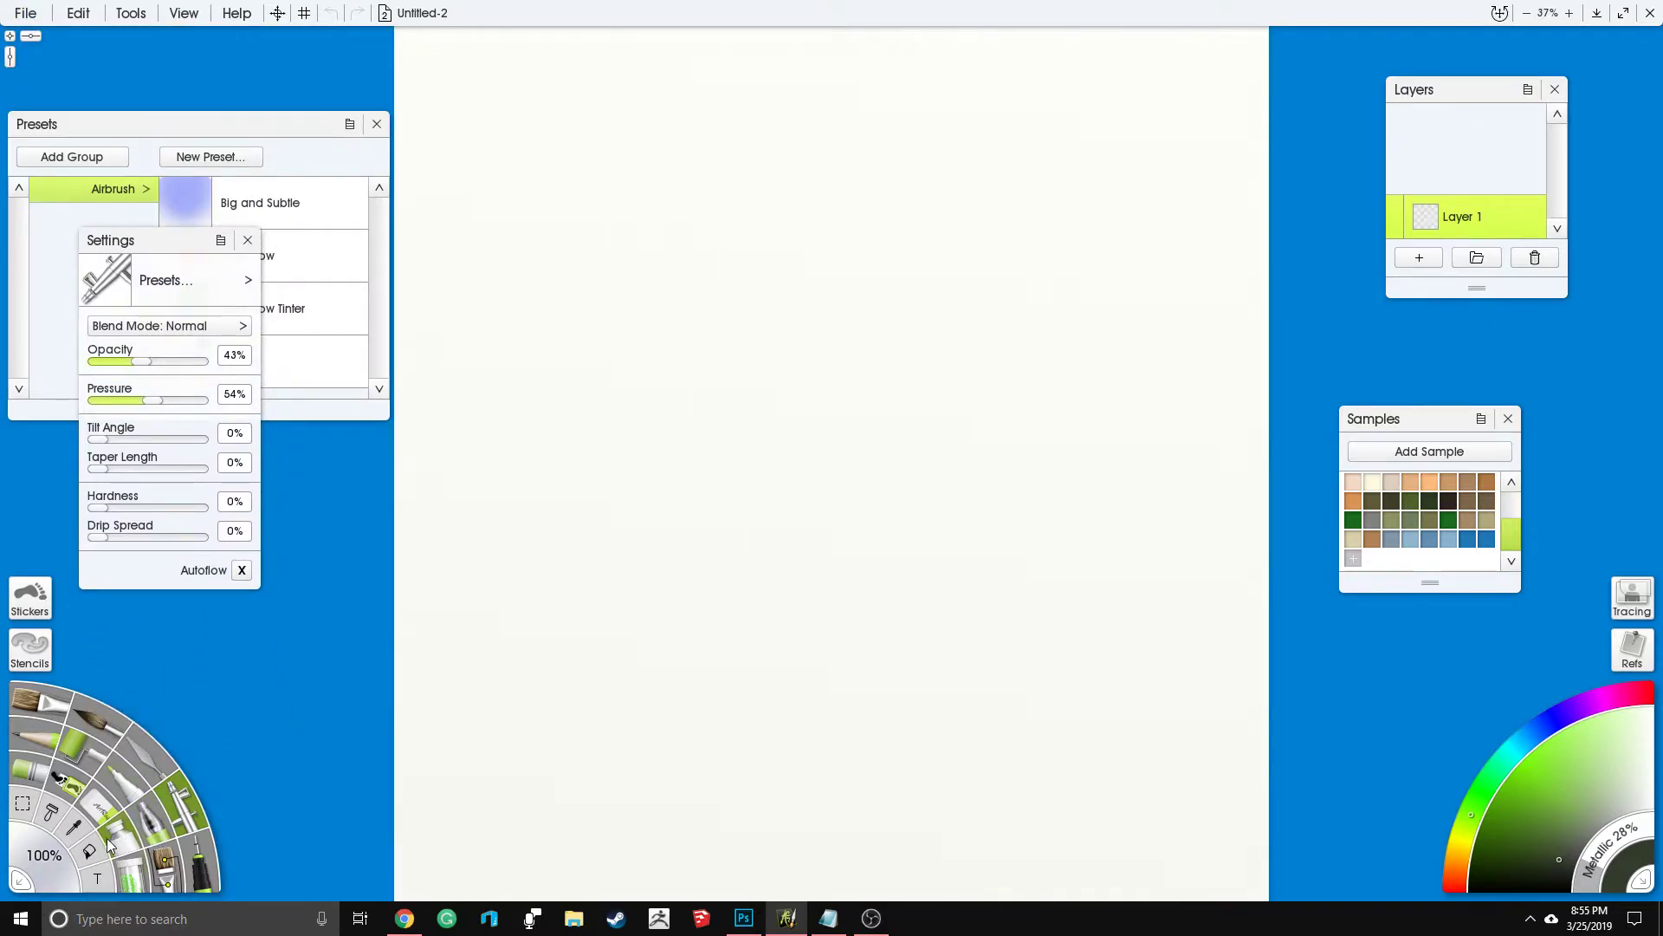
# Step: Select the Sticker Spray tool and look at the presets in its Tabletop-rpg brush group
pyautogui.click(63, 786)
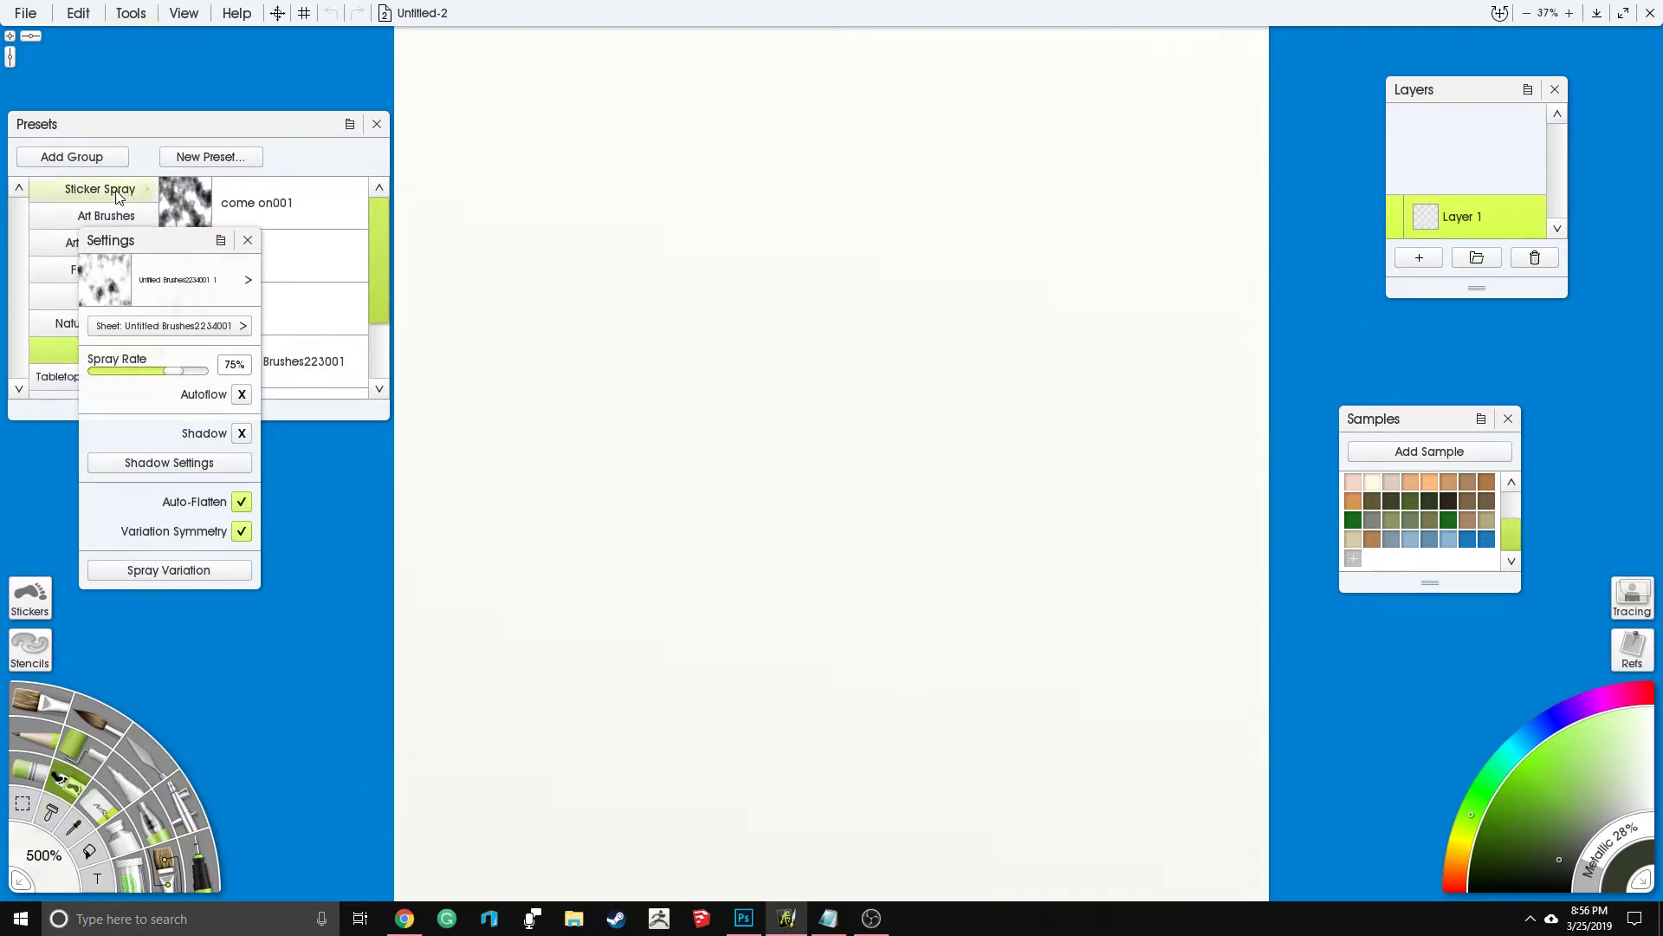
pyautogui.click(248, 241)
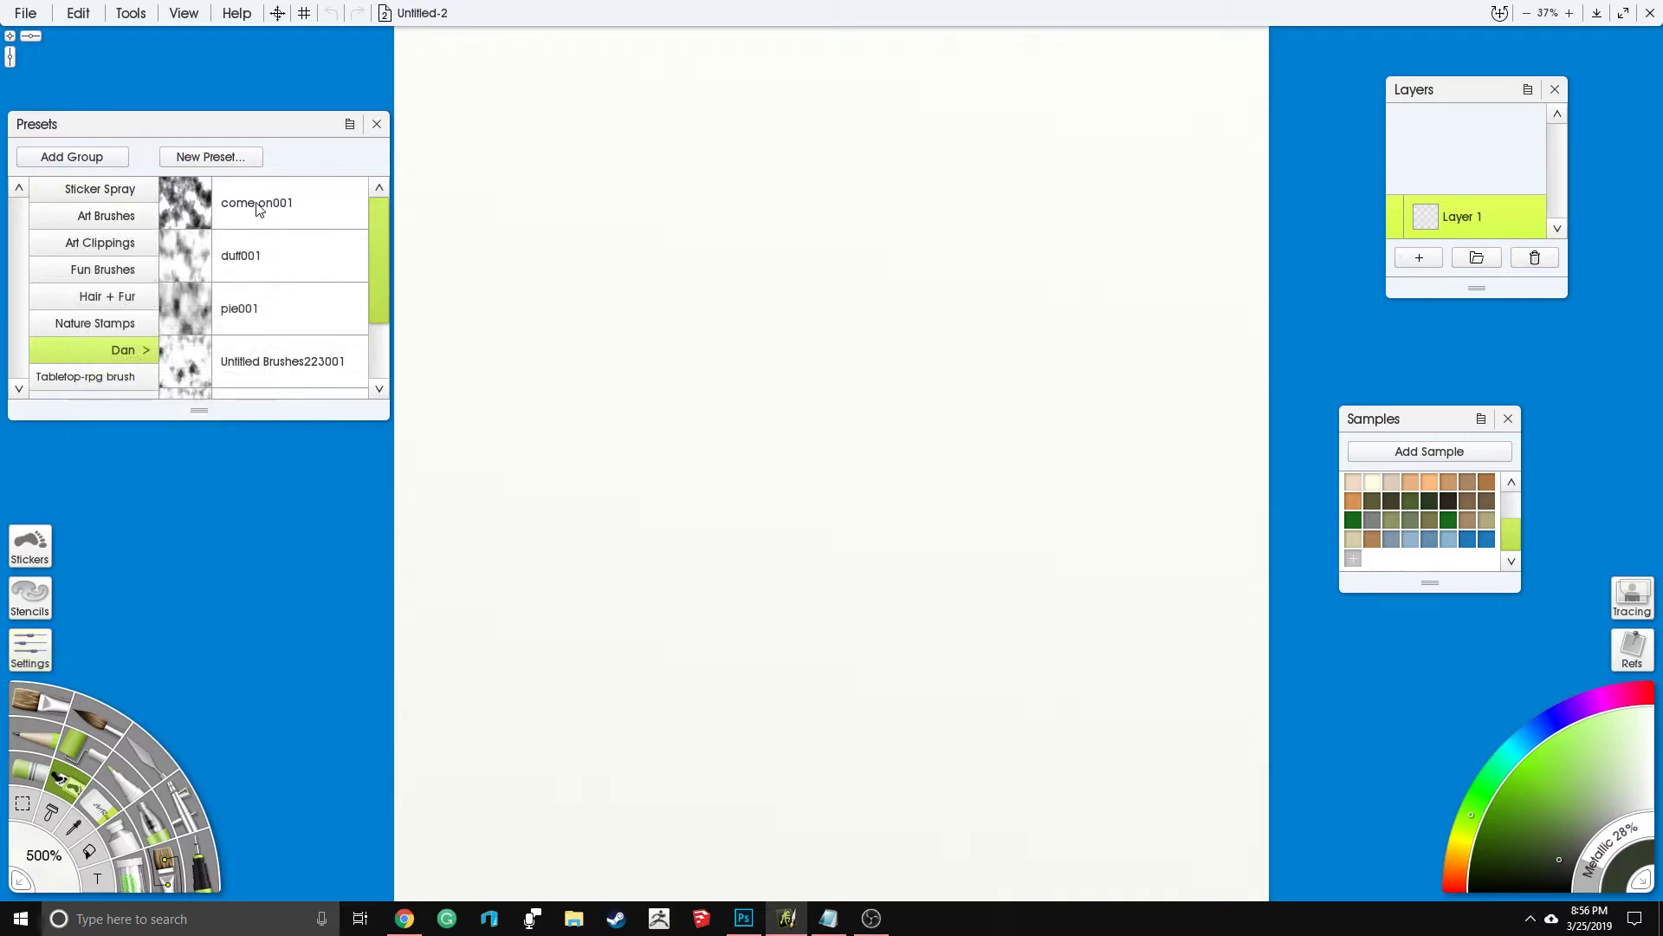
pyautogui.click(121, 376)
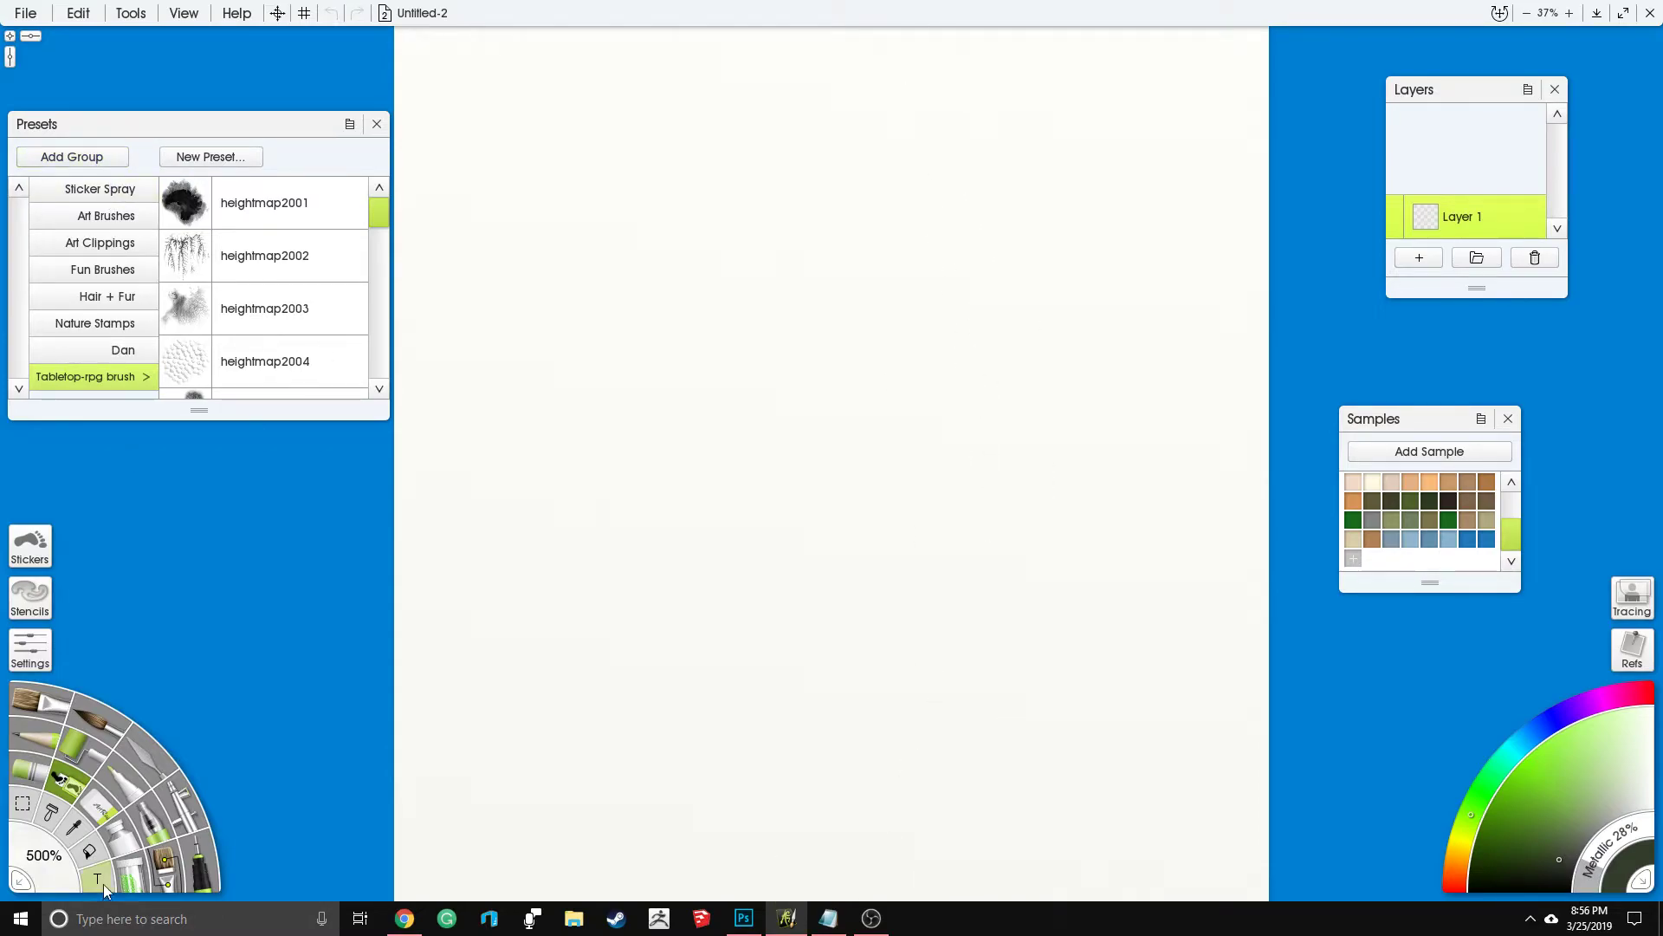
pyautogui.click(72, 782)
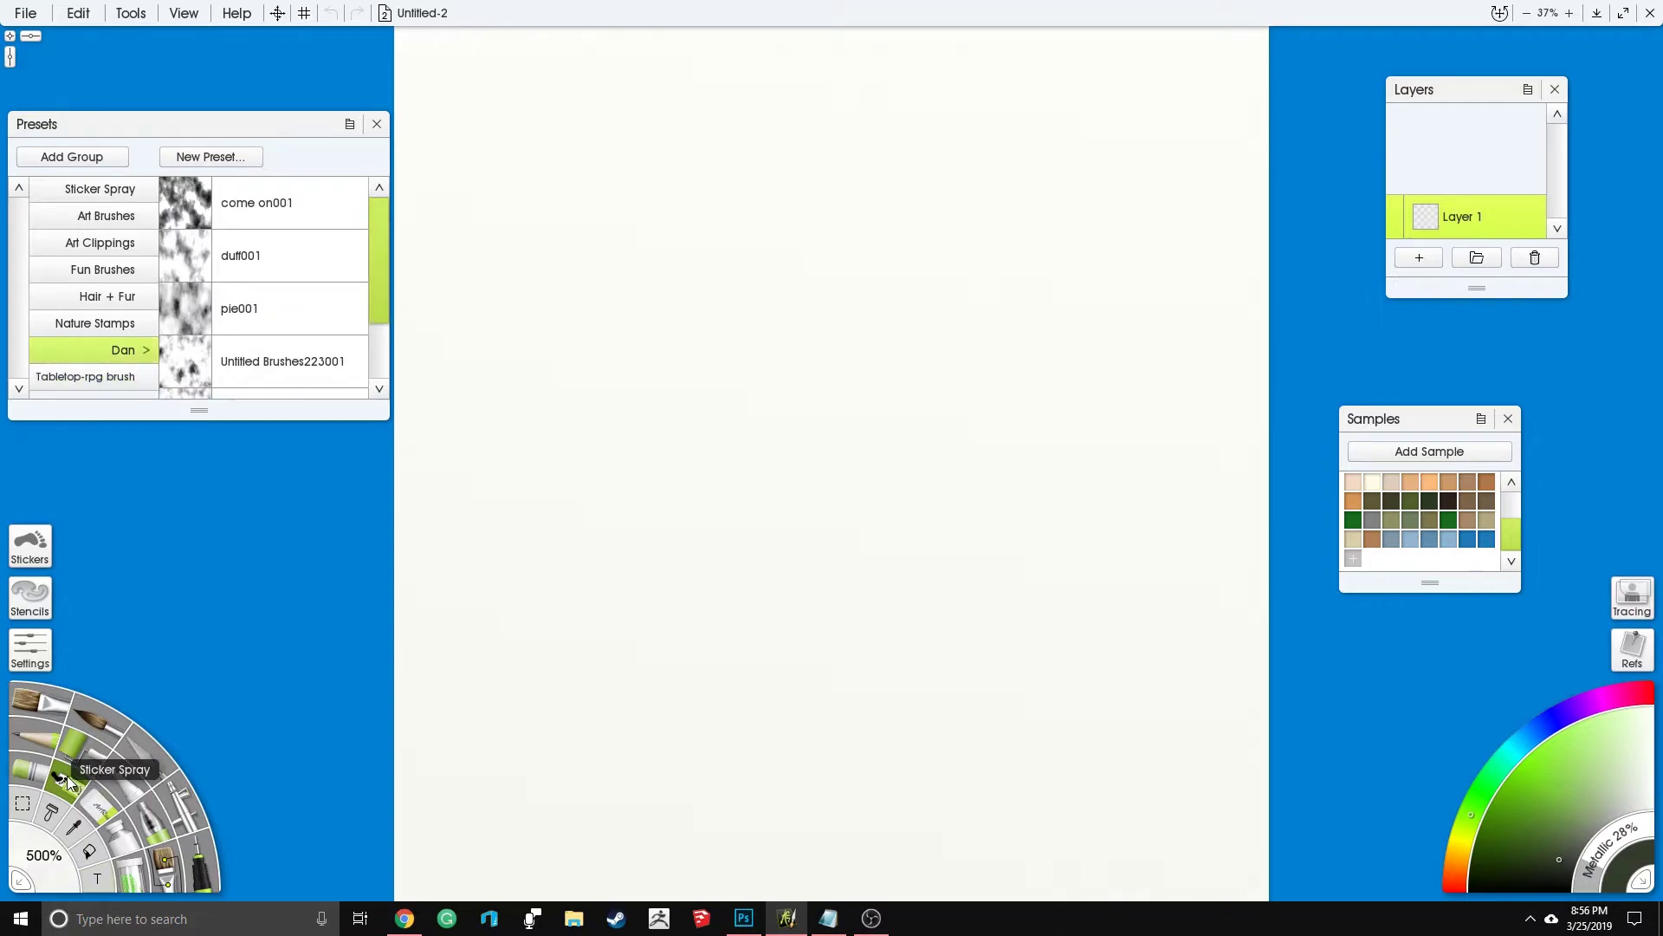
# Step: Add a new Sticker Spray preset group named "I hope this works"
pyautogui.click(64, 157)
pyautogui.write('I hope')
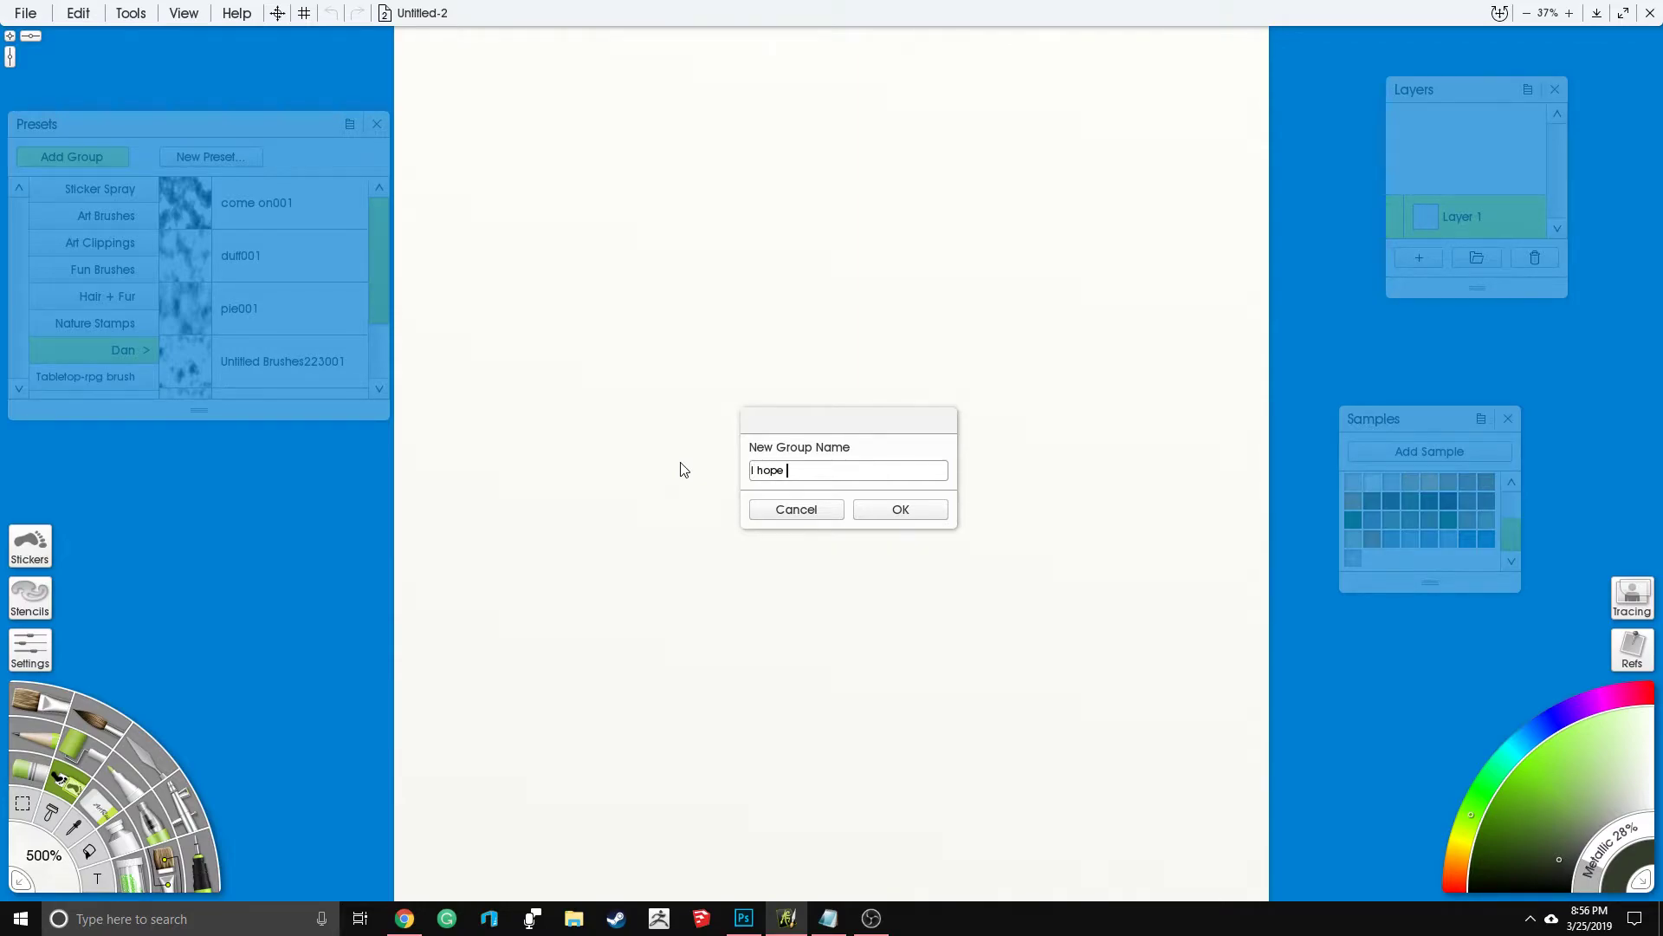
pyautogui.write(' this works')
pyautogui.press('Return')
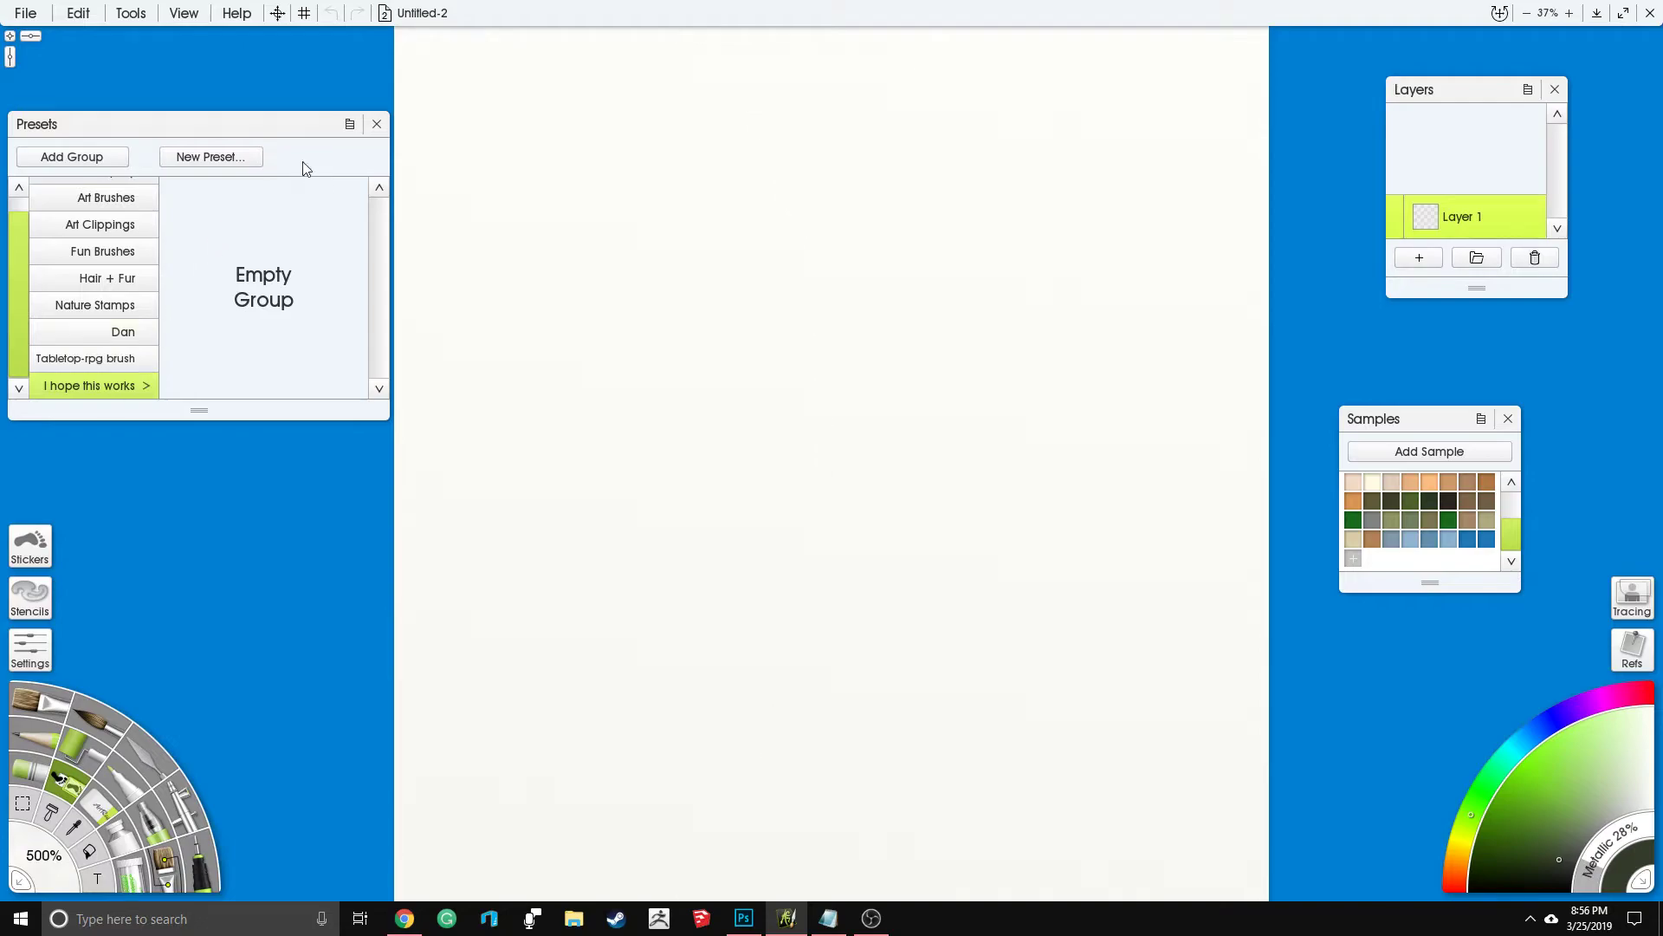
# Step: Import the Photoshop brush from the Desktop file "Winning i hope" into the I hope this works group
pyautogui.moveTo(344, 124); pyautogui.dragTo(889, 320)
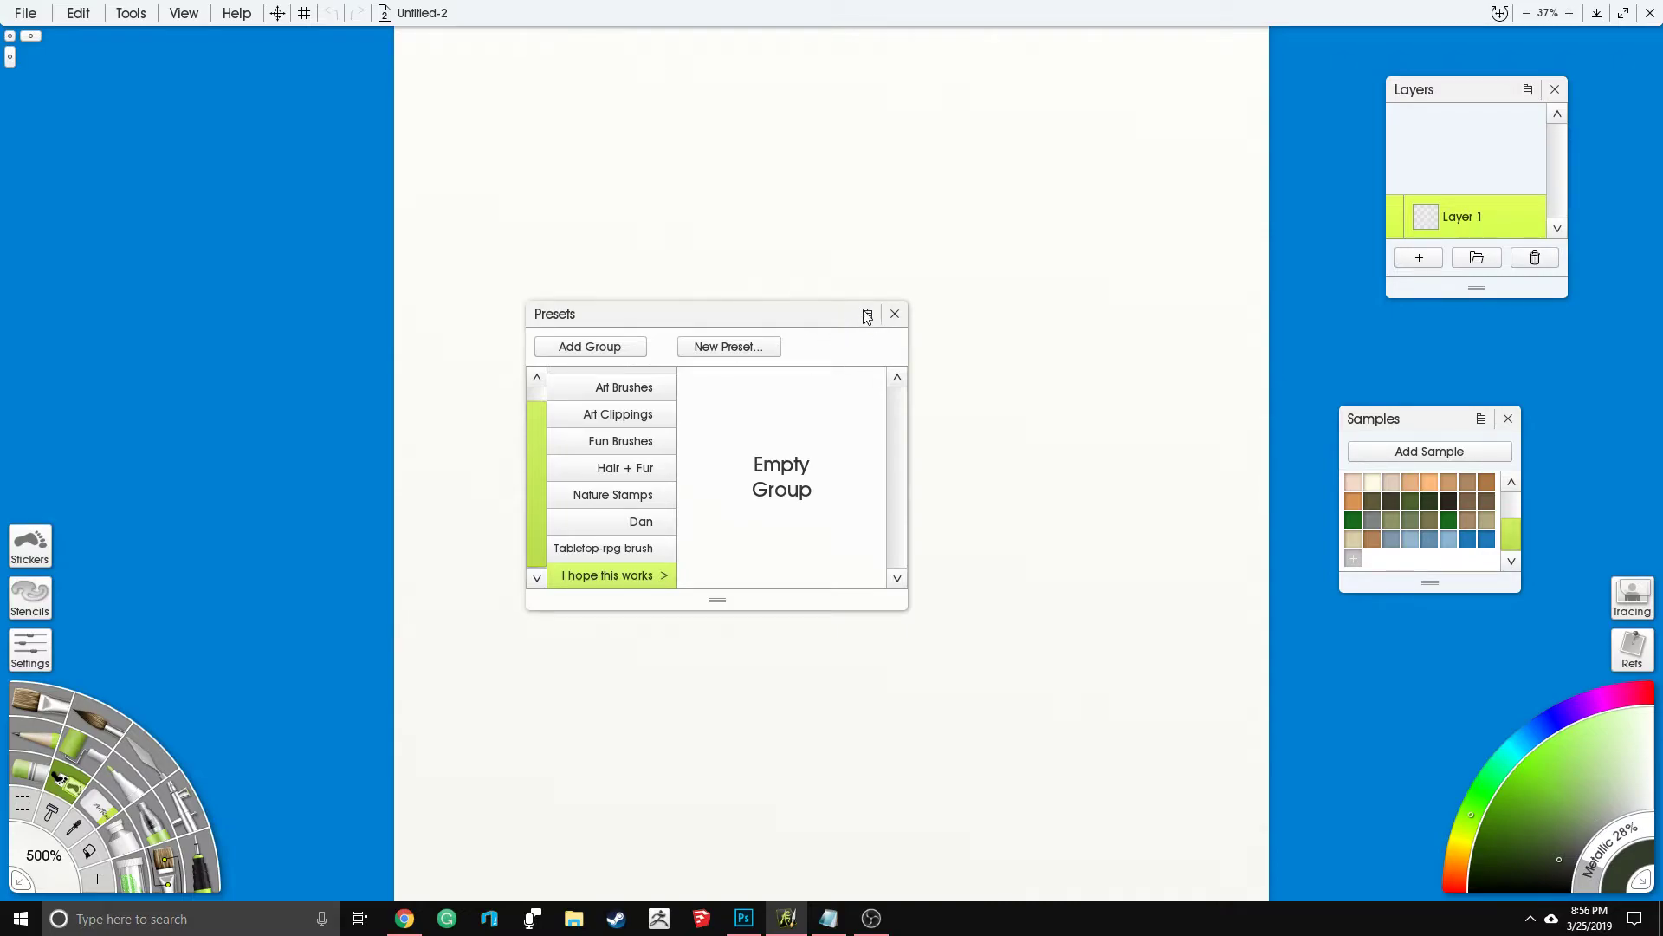
pyautogui.click(869, 315)
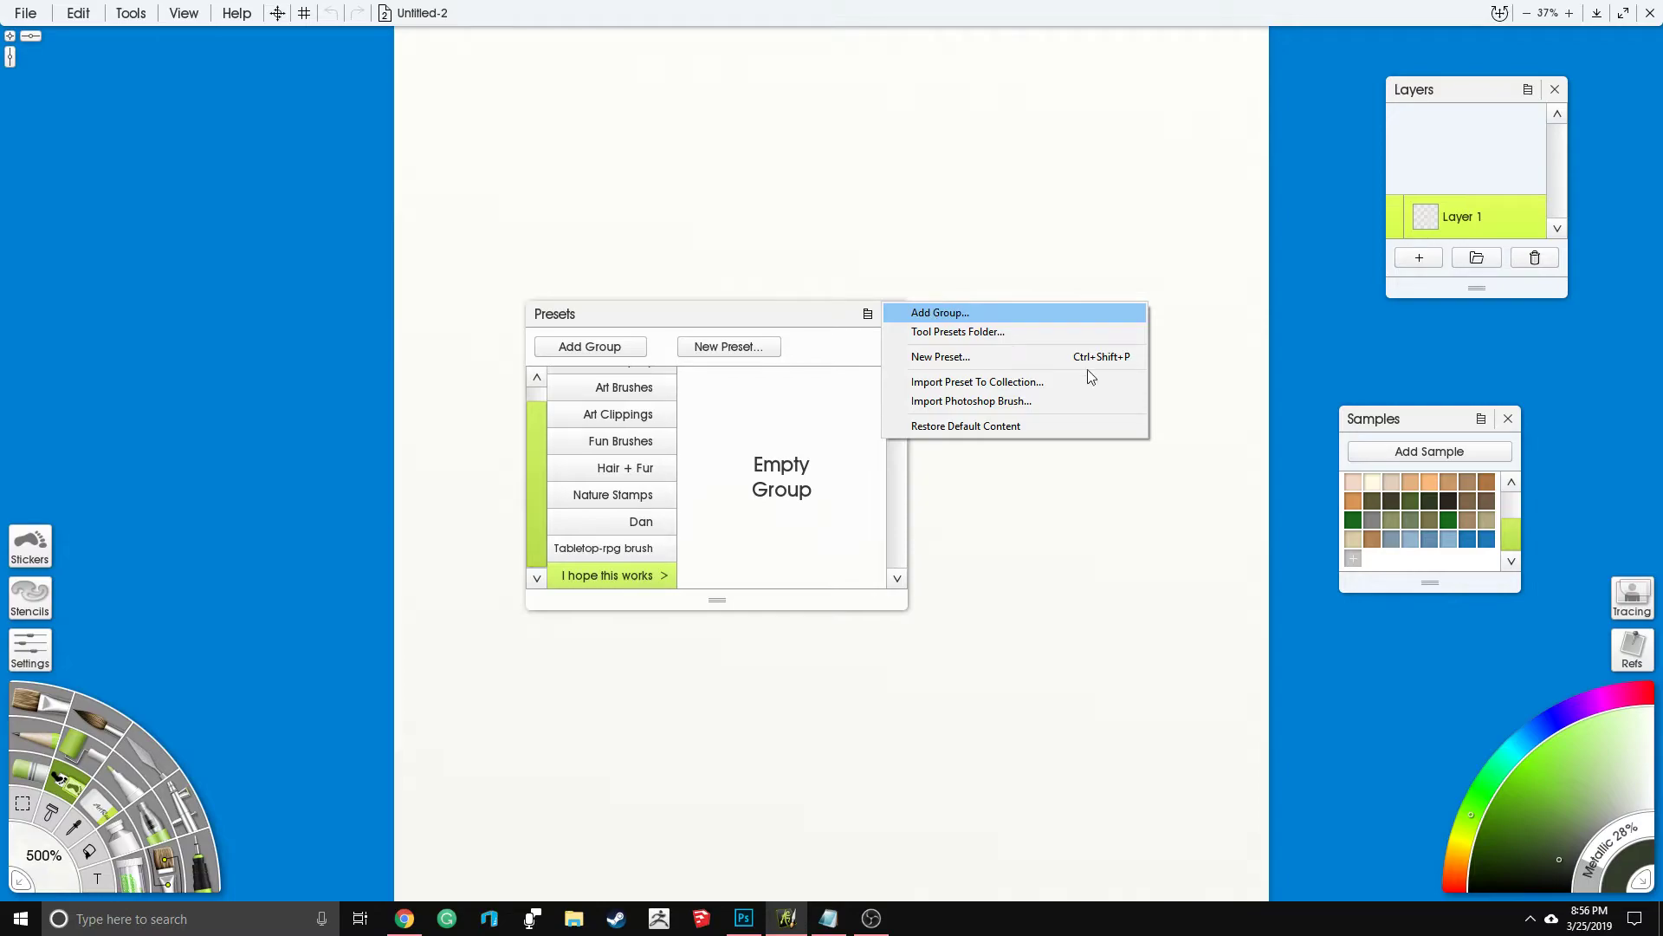
pyautogui.hotkey('alt', 'Tab')
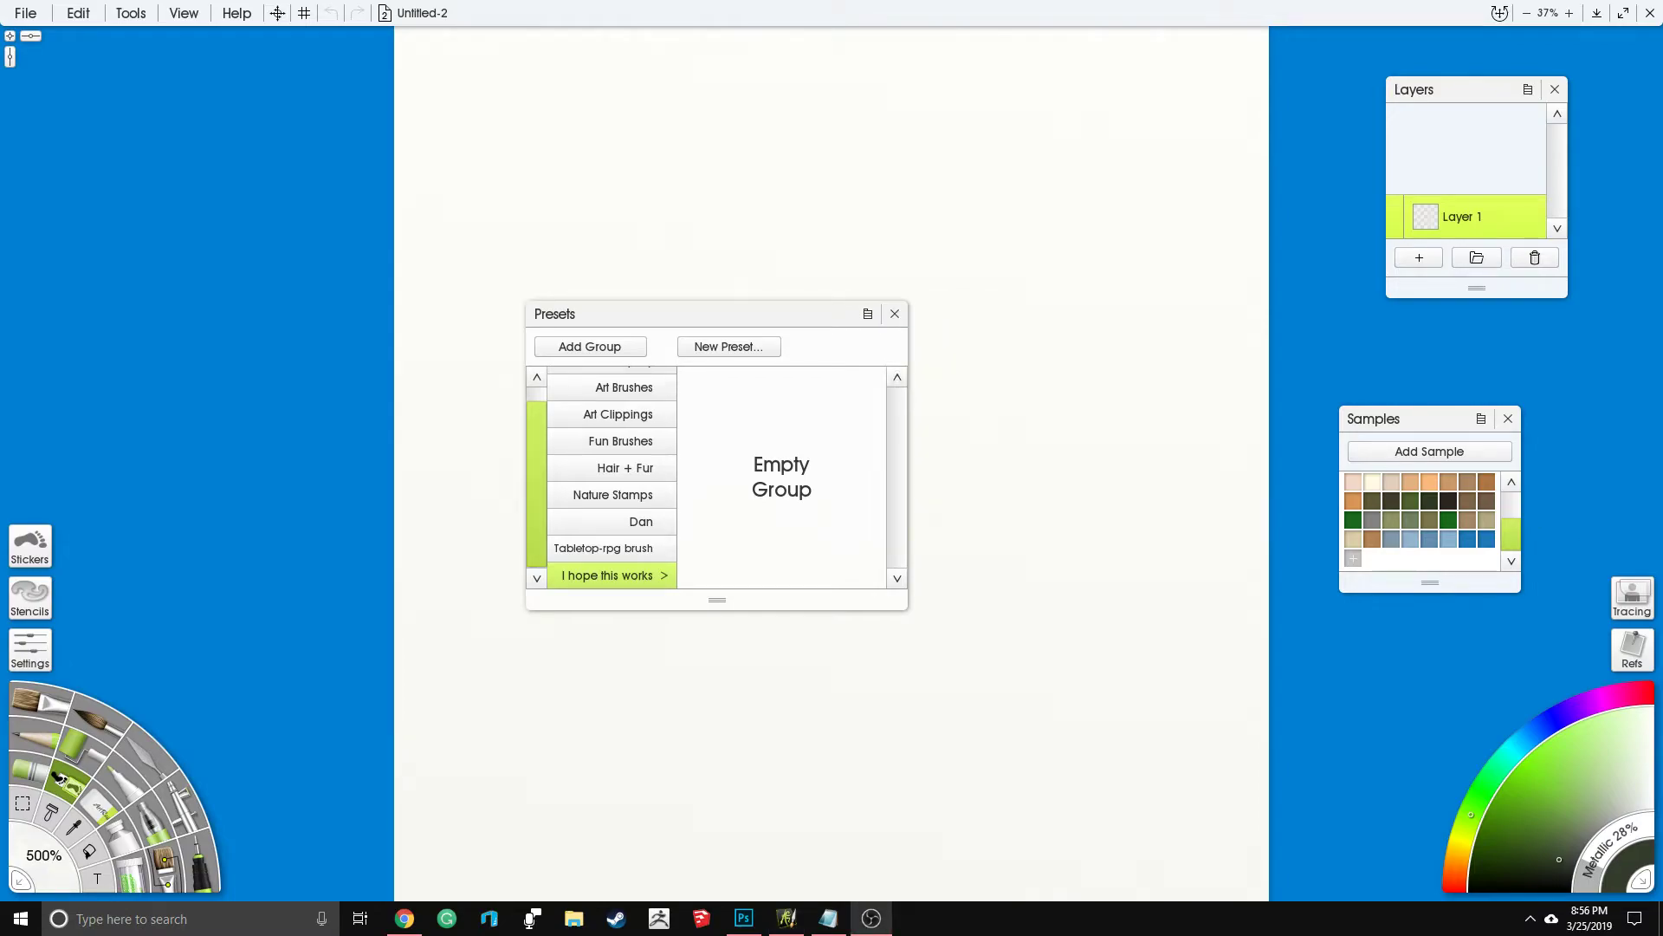
pyautogui.click(825, 326)
pyautogui.click(867, 314)
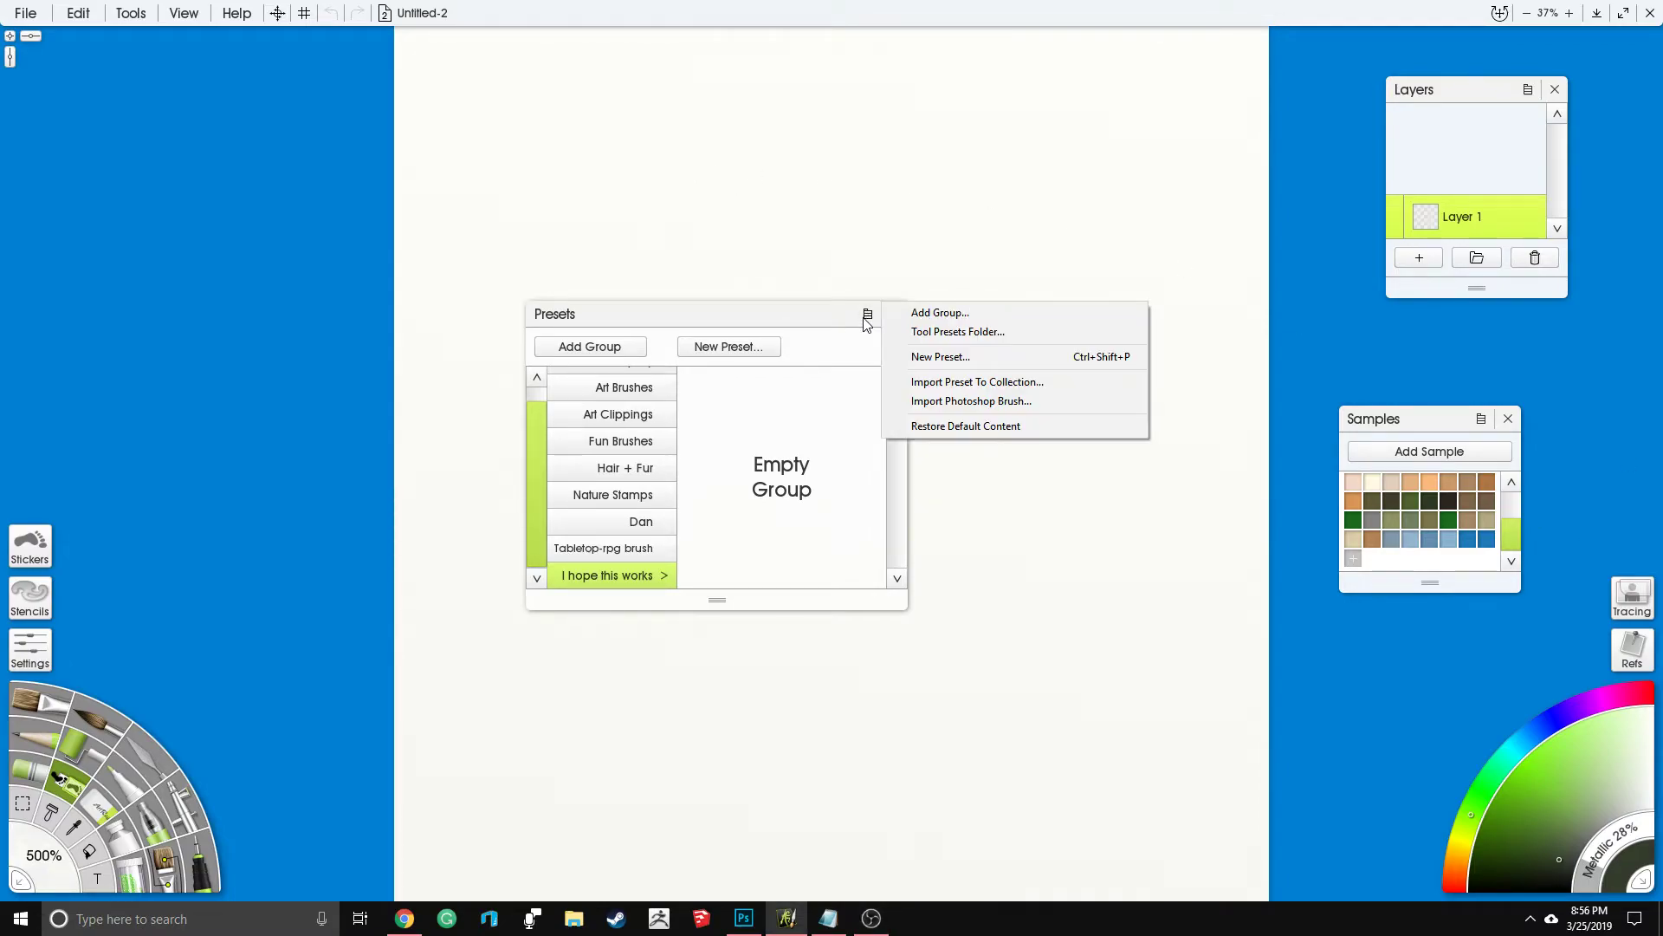
pyautogui.click(1037, 400)
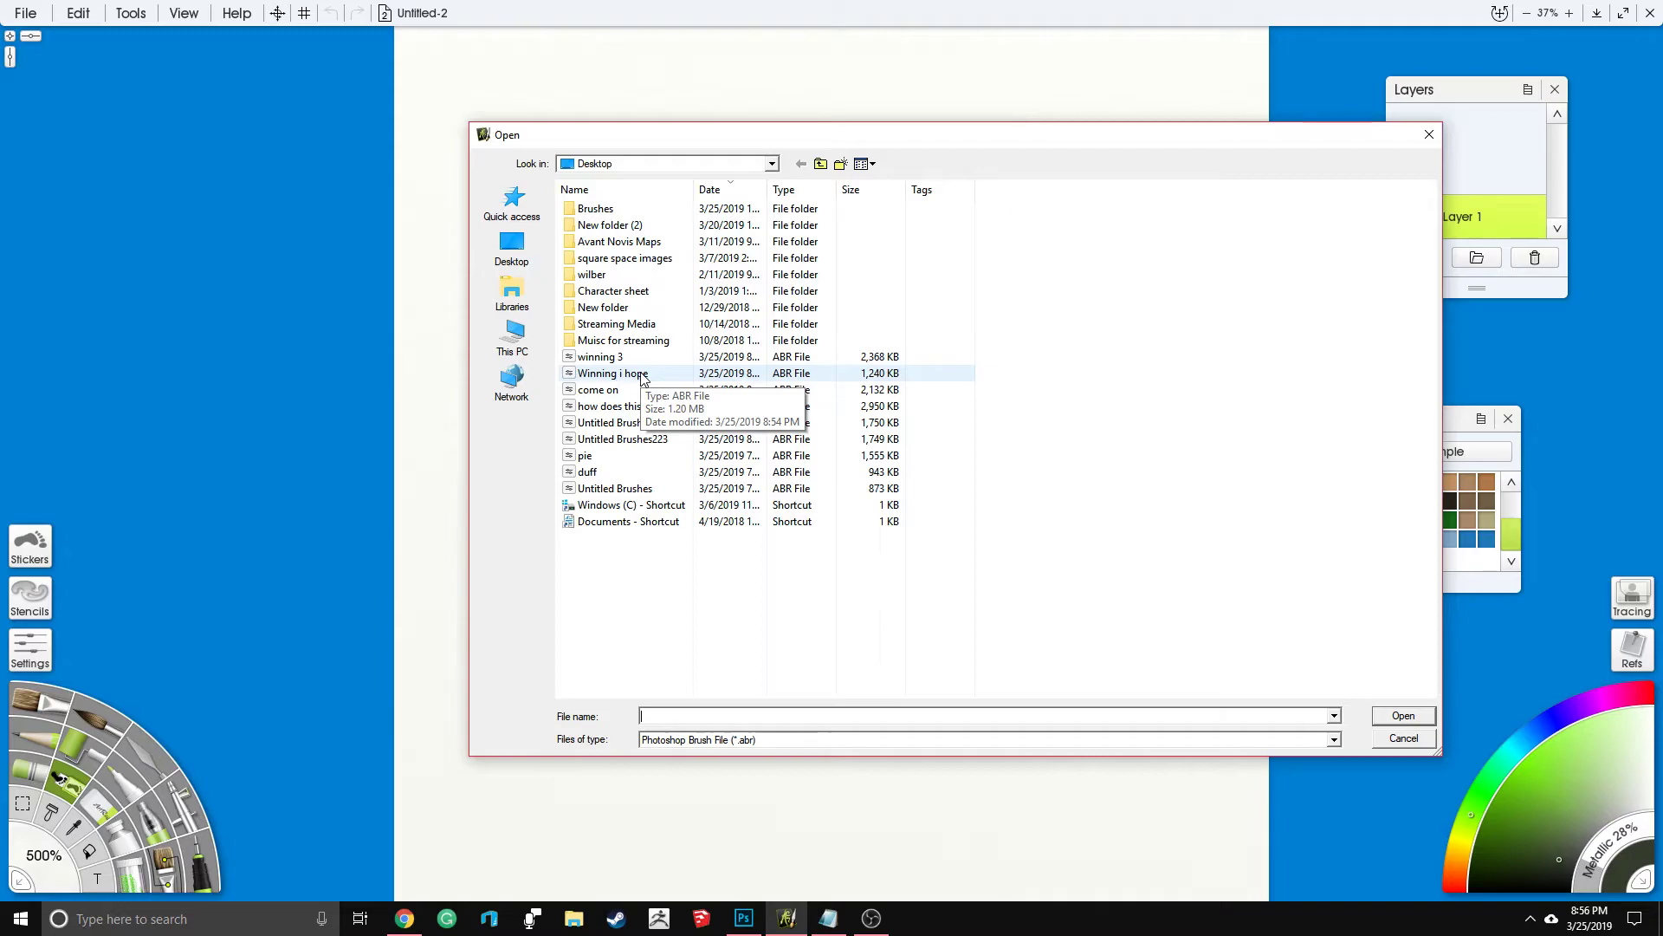
pyautogui.doubleClick(642, 374)
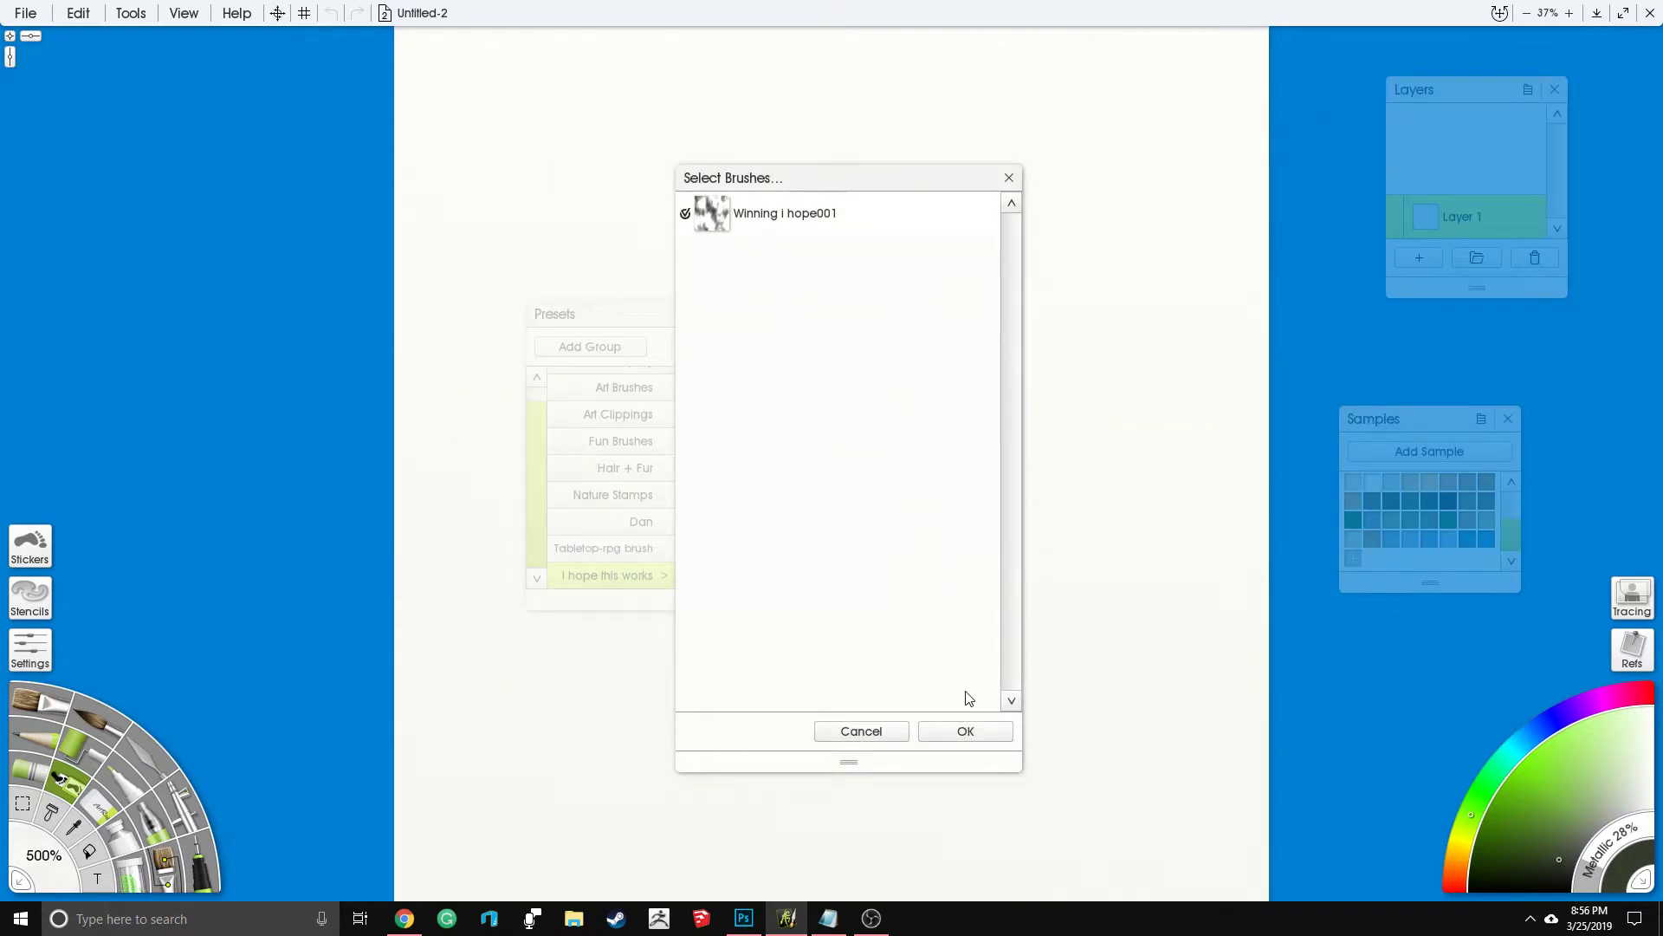
pyautogui.click(967, 731)
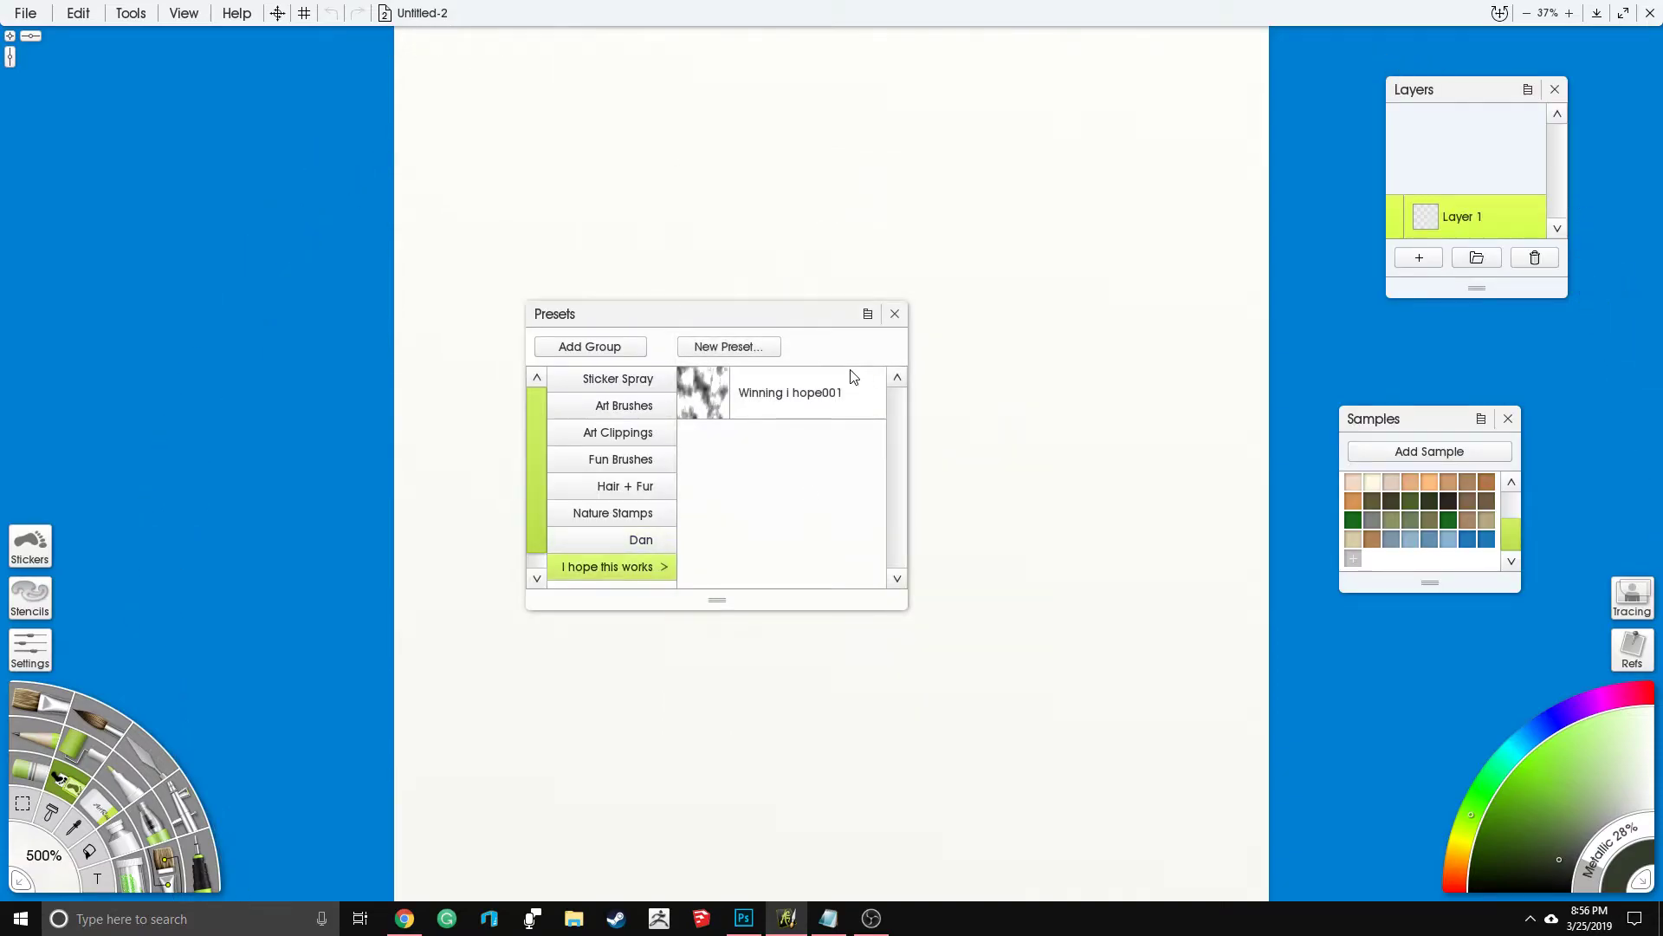
pyautogui.moveTo(795, 309)
pyautogui.mouseDown()
pyautogui.moveTo(227, 212)
pyautogui.moveTo(254, 225)
pyautogui.mouseUp()
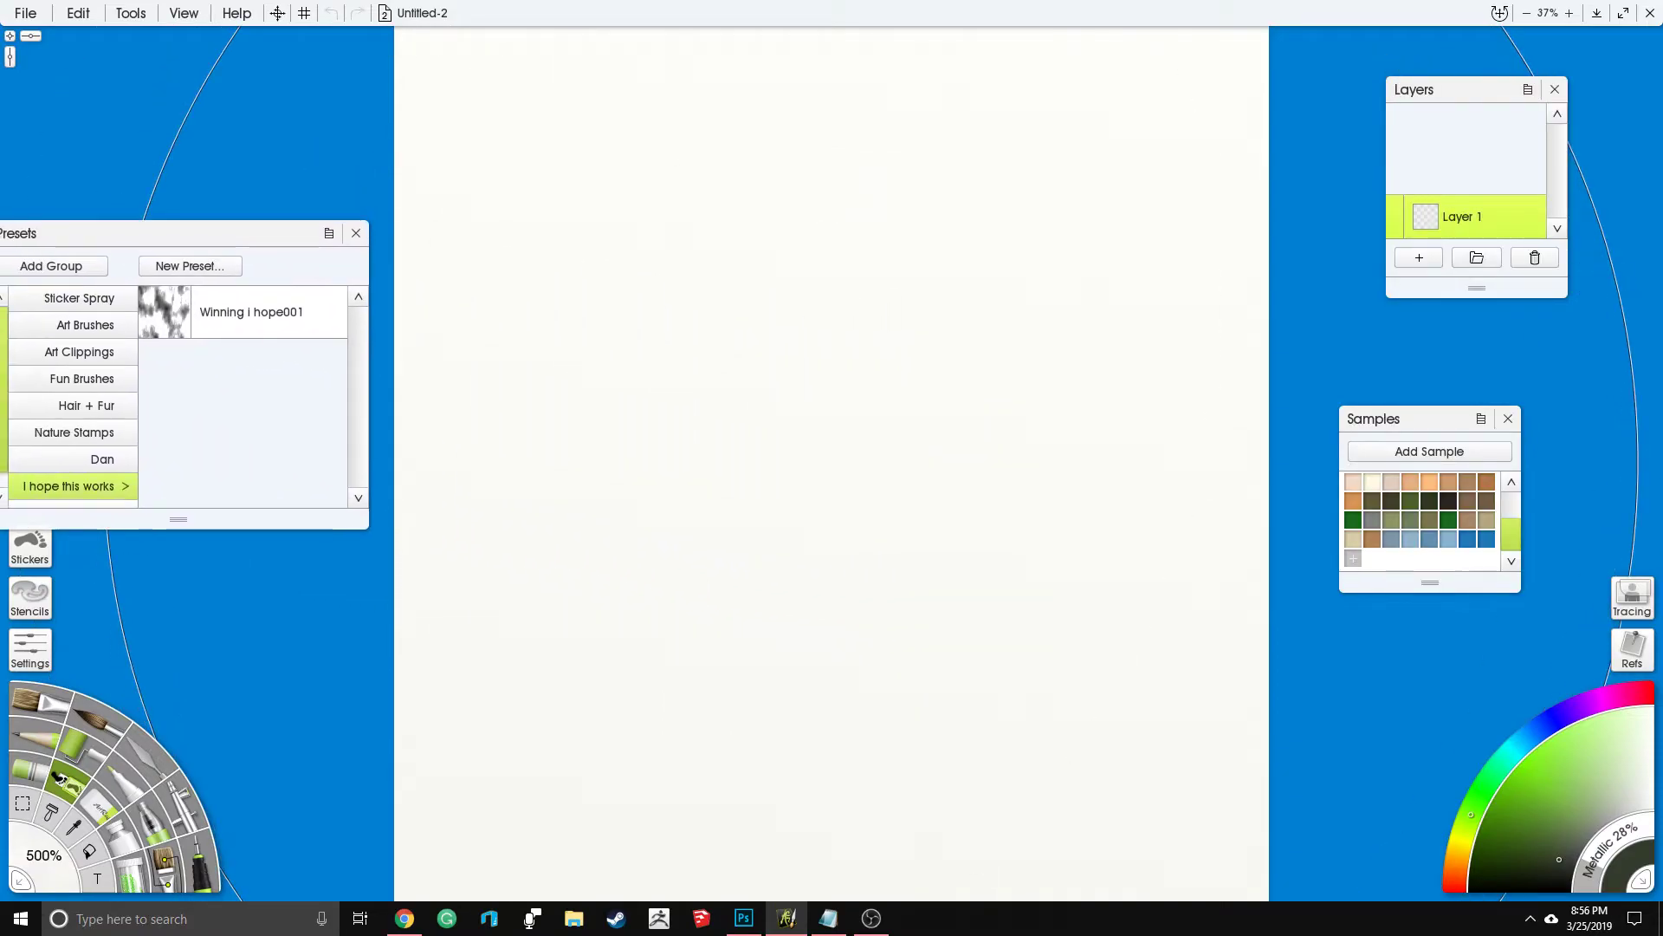
pyautogui.scroll(-1, 801, 485)
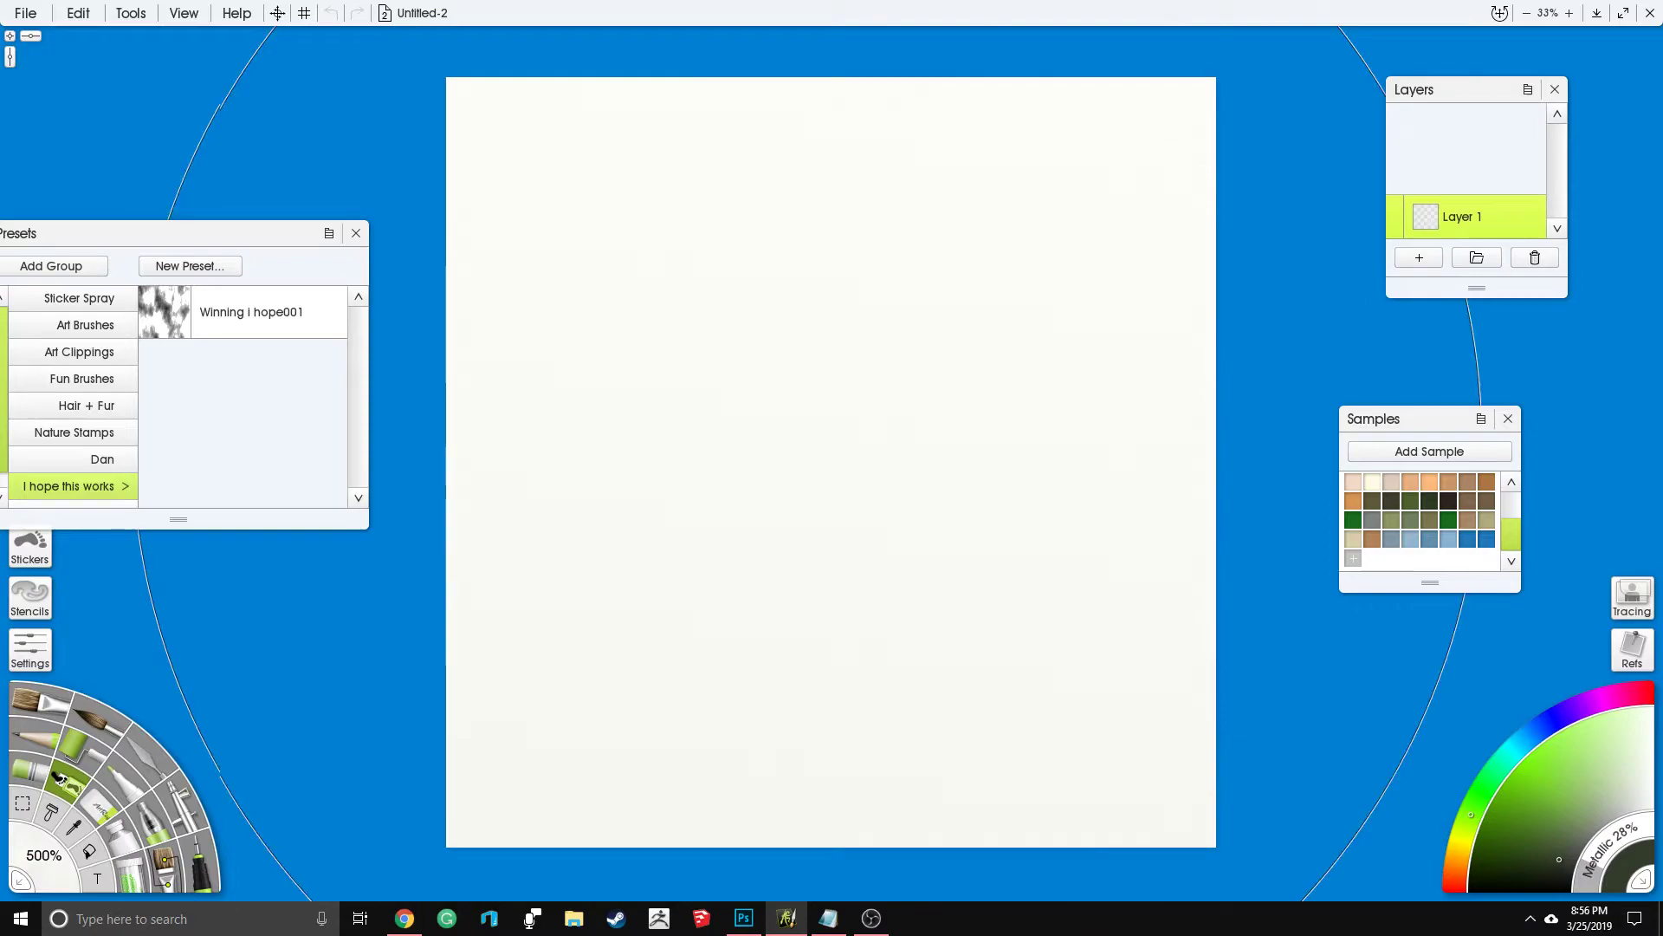
pyautogui.click(328, 234)
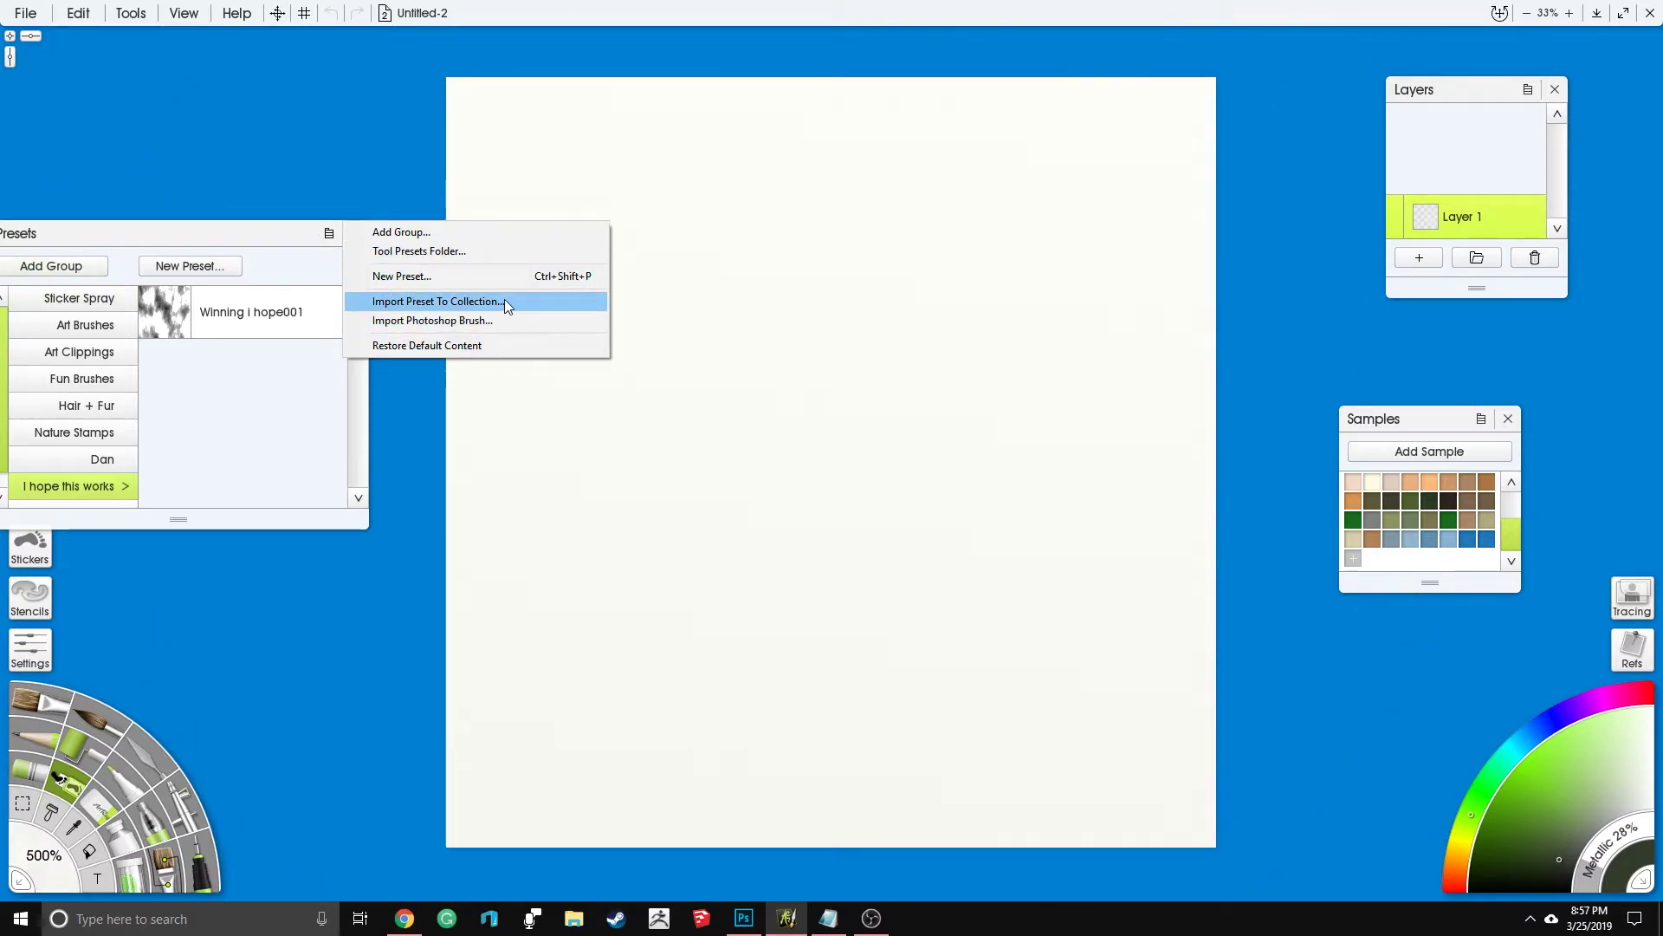
pyautogui.click(492, 319)
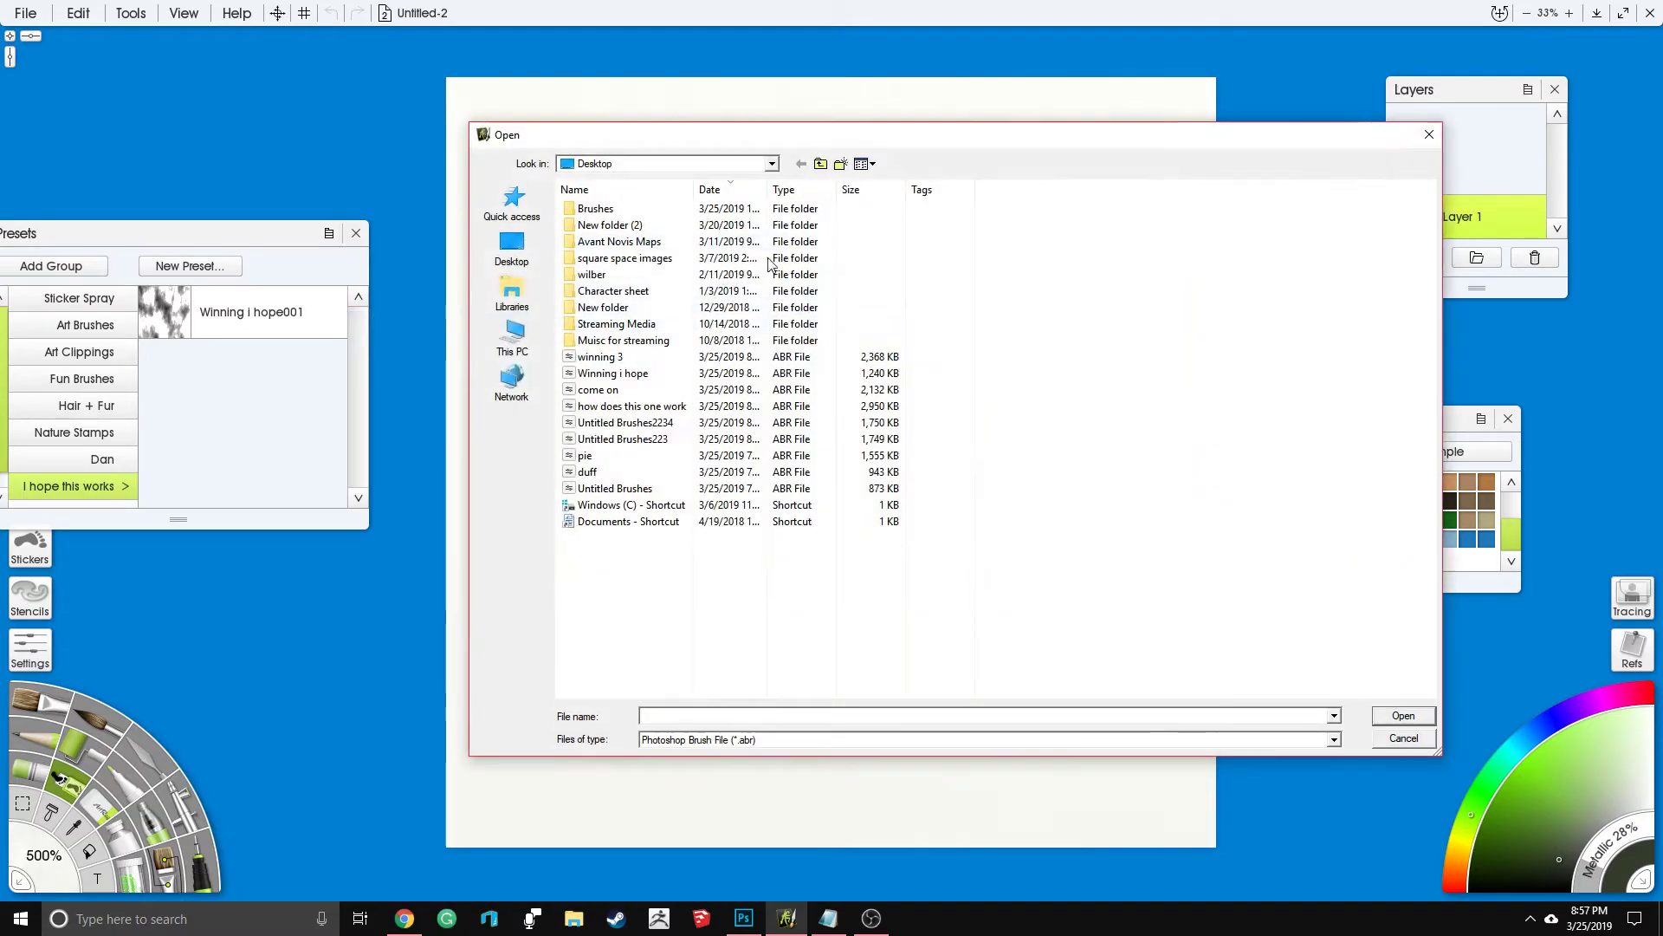
pyautogui.click(706, 378)
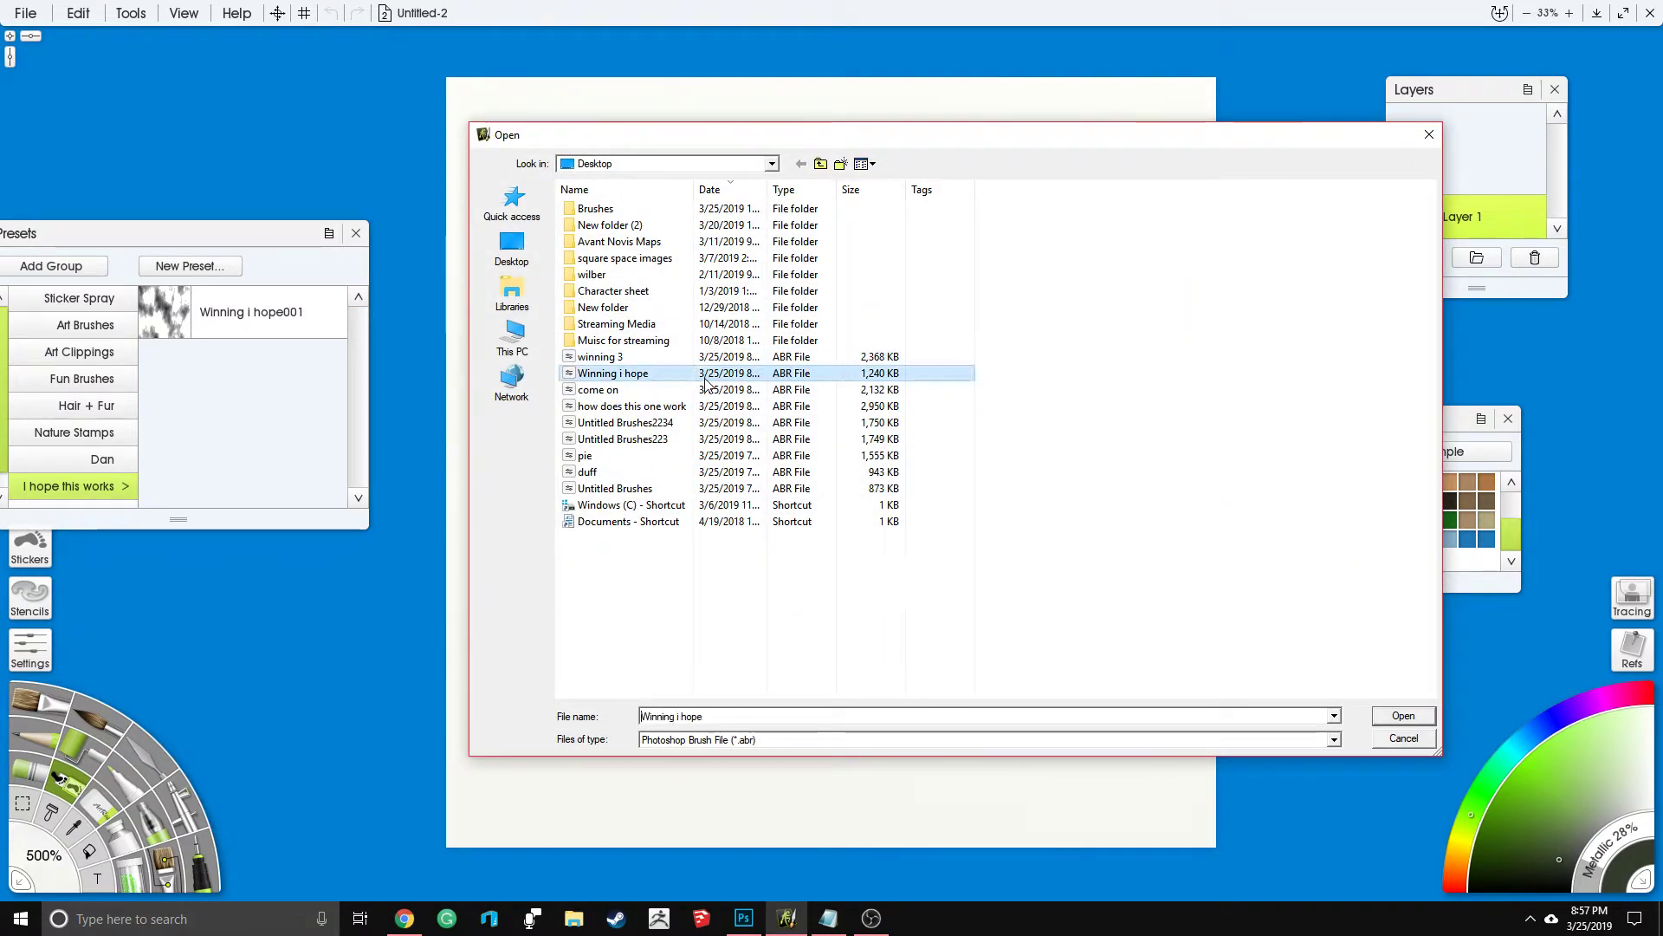
pyautogui.doubleClick(705, 378)
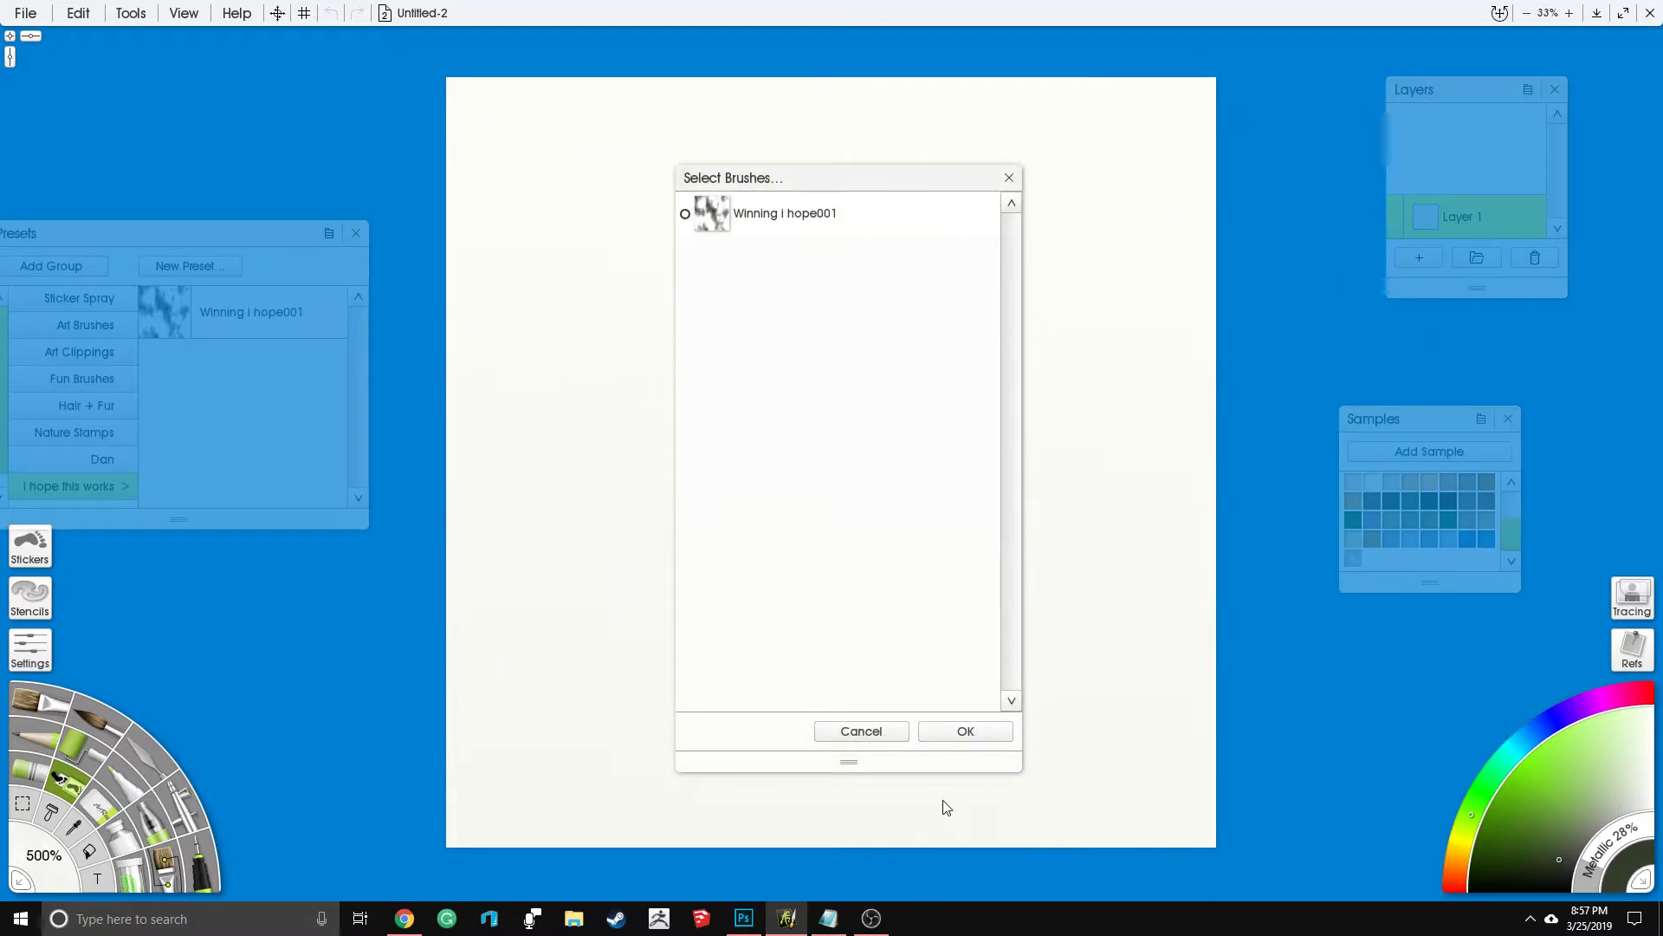
pyautogui.click(890, 730)
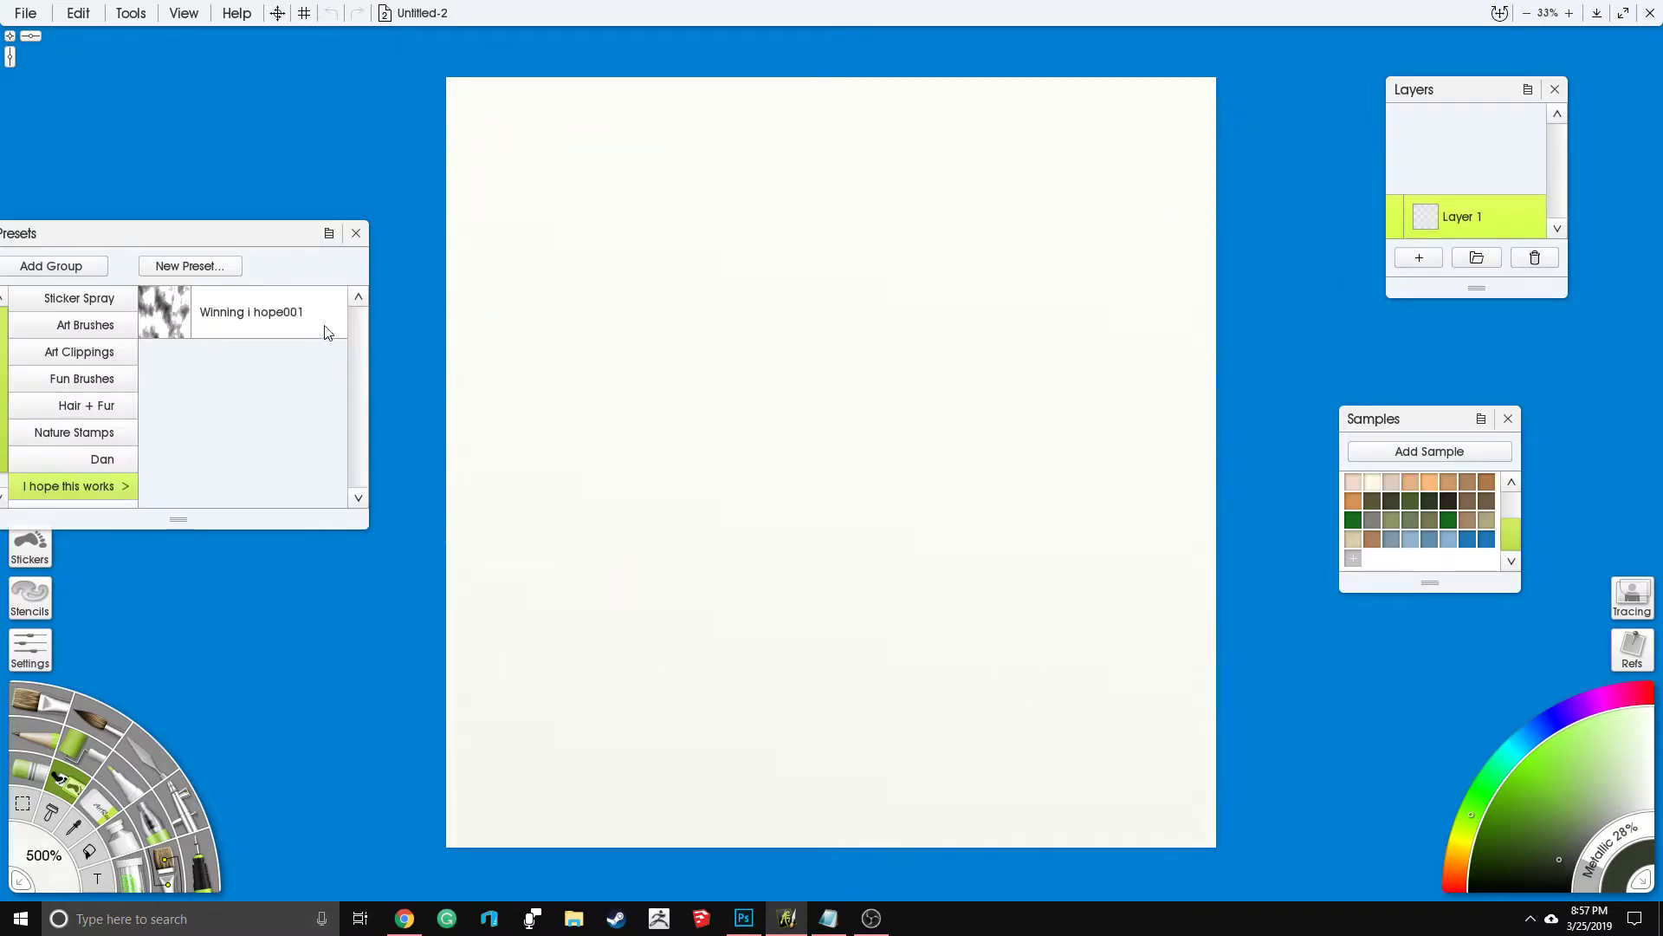
# Step: Import the Photoshop brush from the Desktop file "winning 3" into the I hope this works group
pyautogui.click(328, 235)
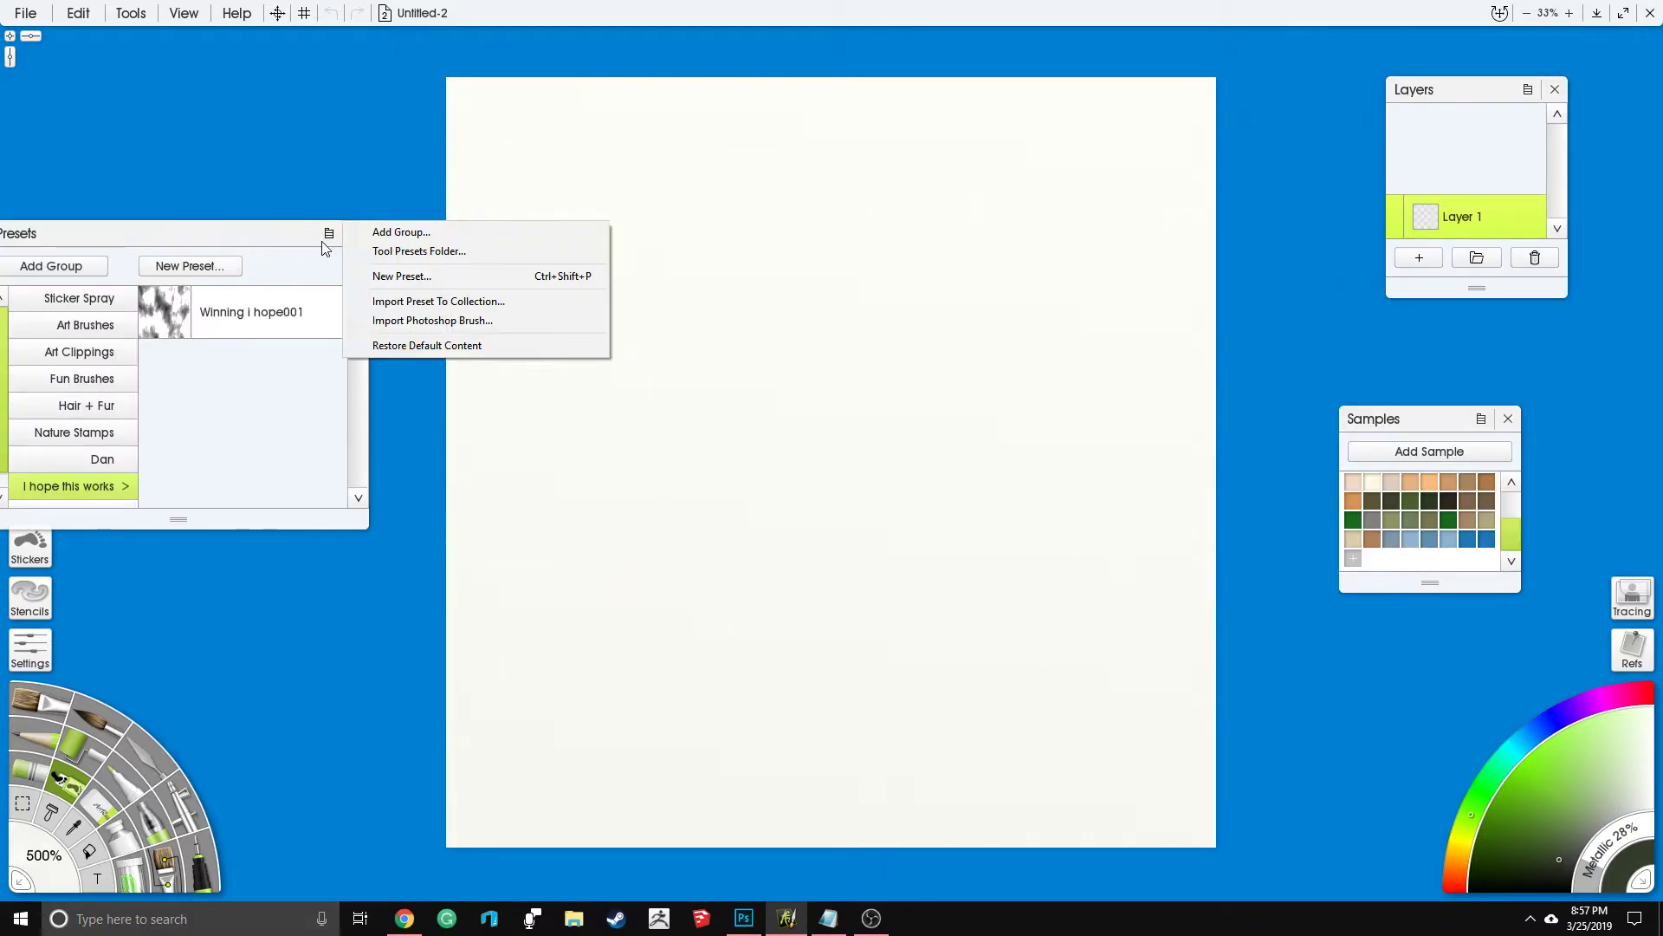
pyautogui.click(525, 321)
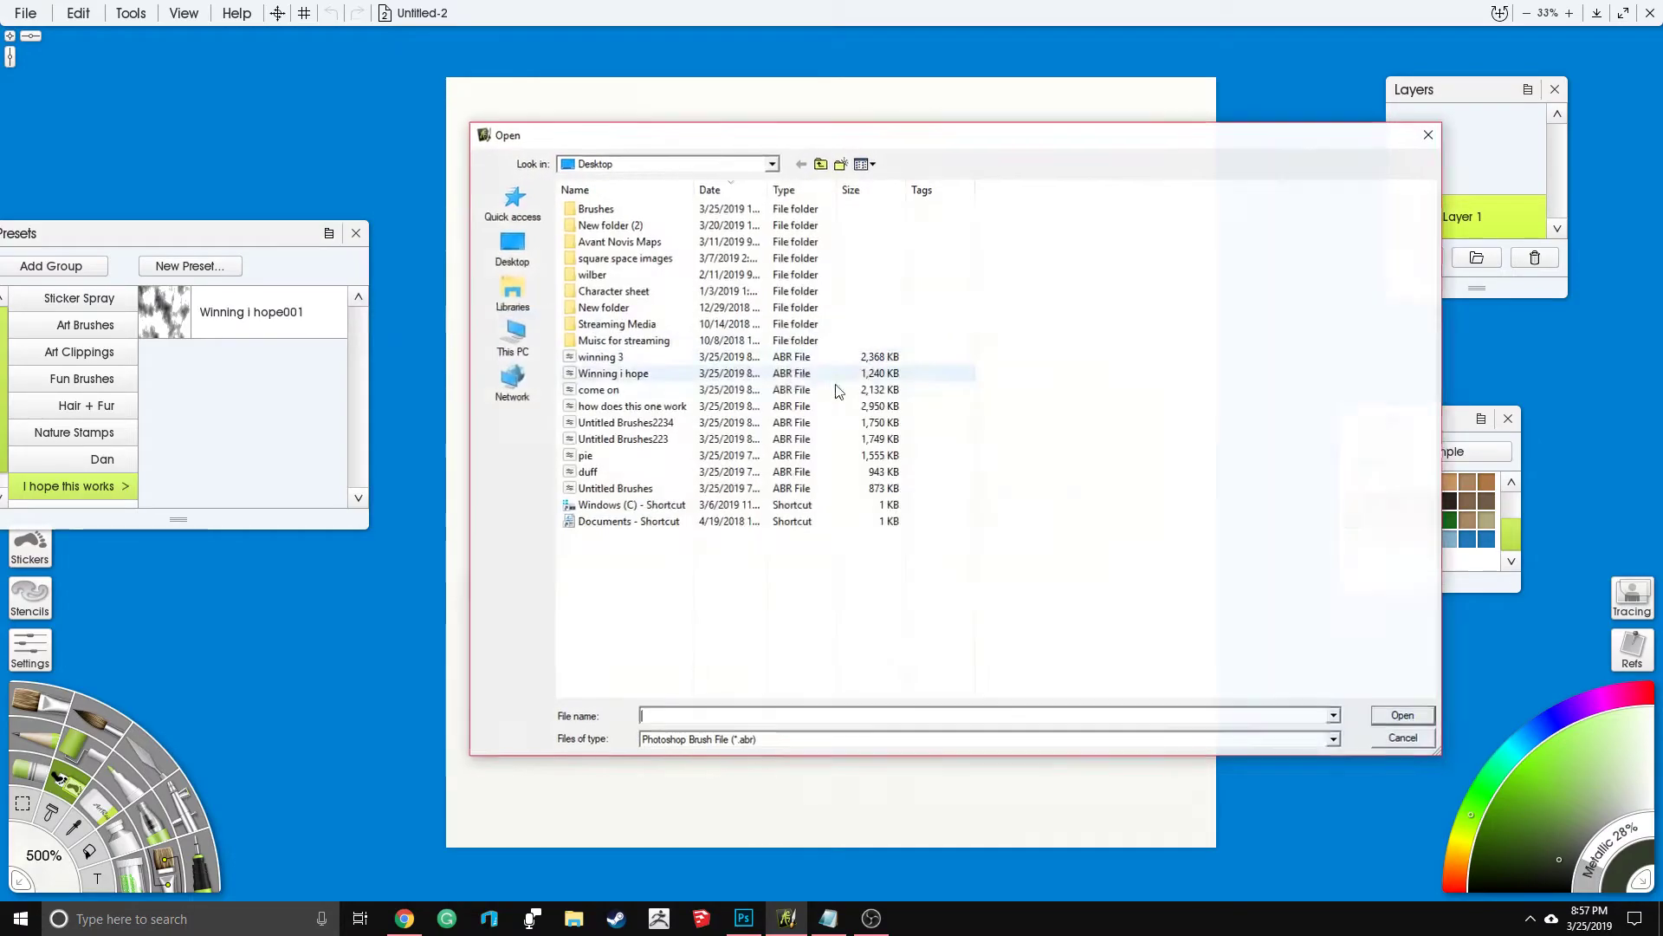
pyautogui.click(767, 358)
pyautogui.doubleClick(767, 358)
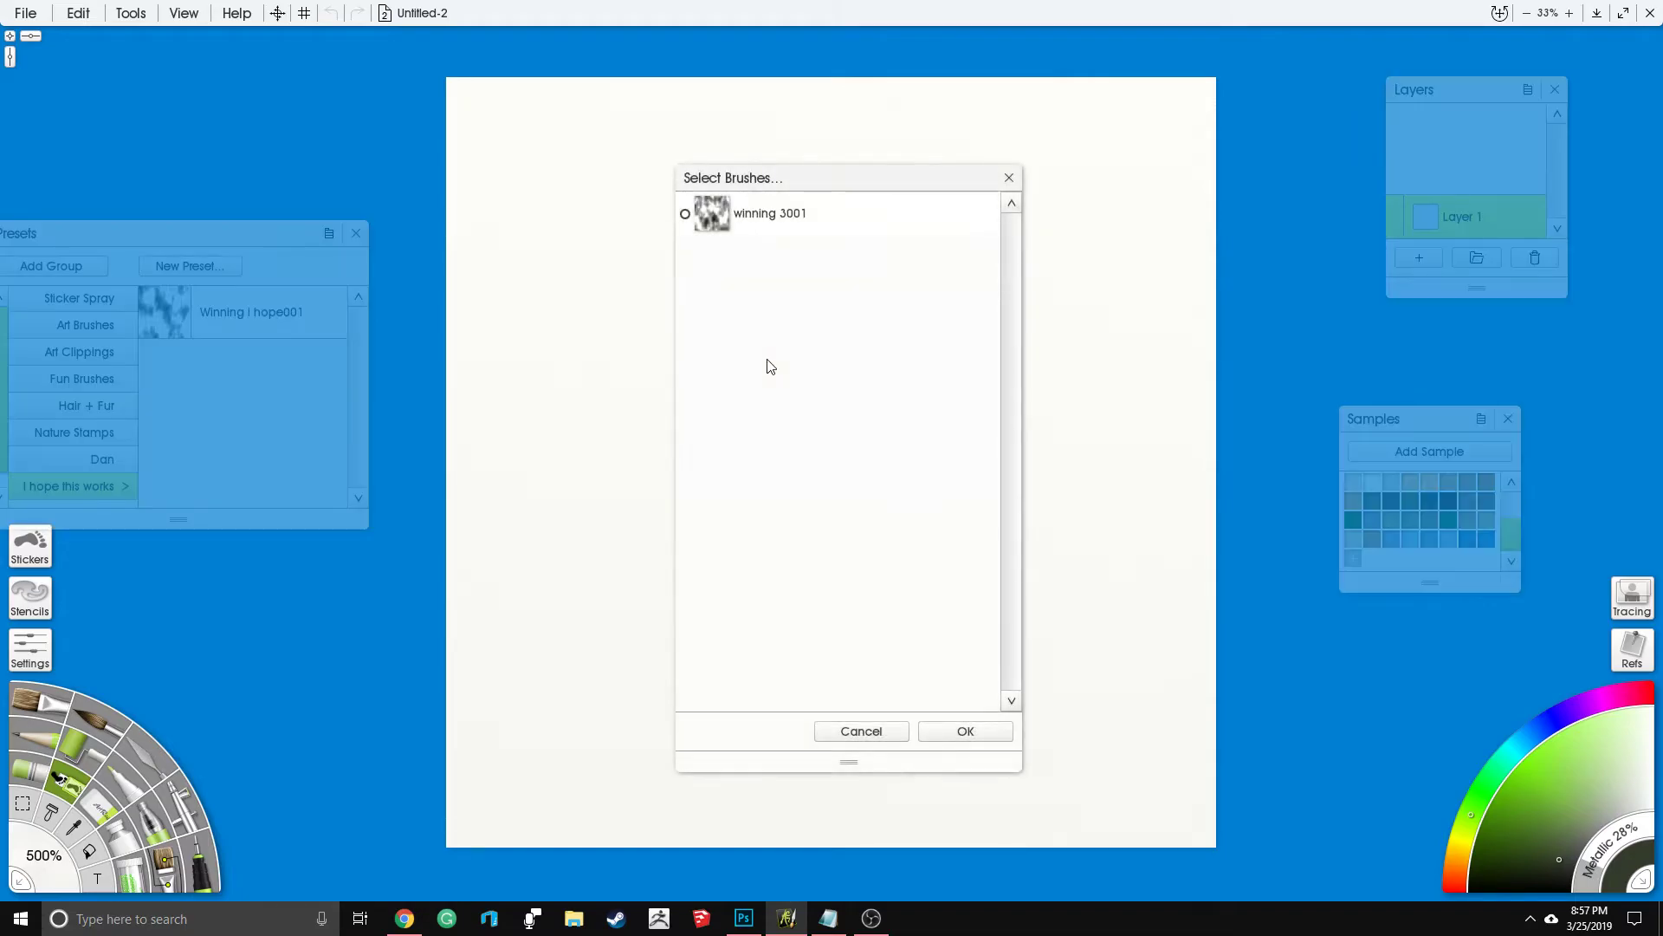
pyautogui.click(685, 214)
pyautogui.click(964, 731)
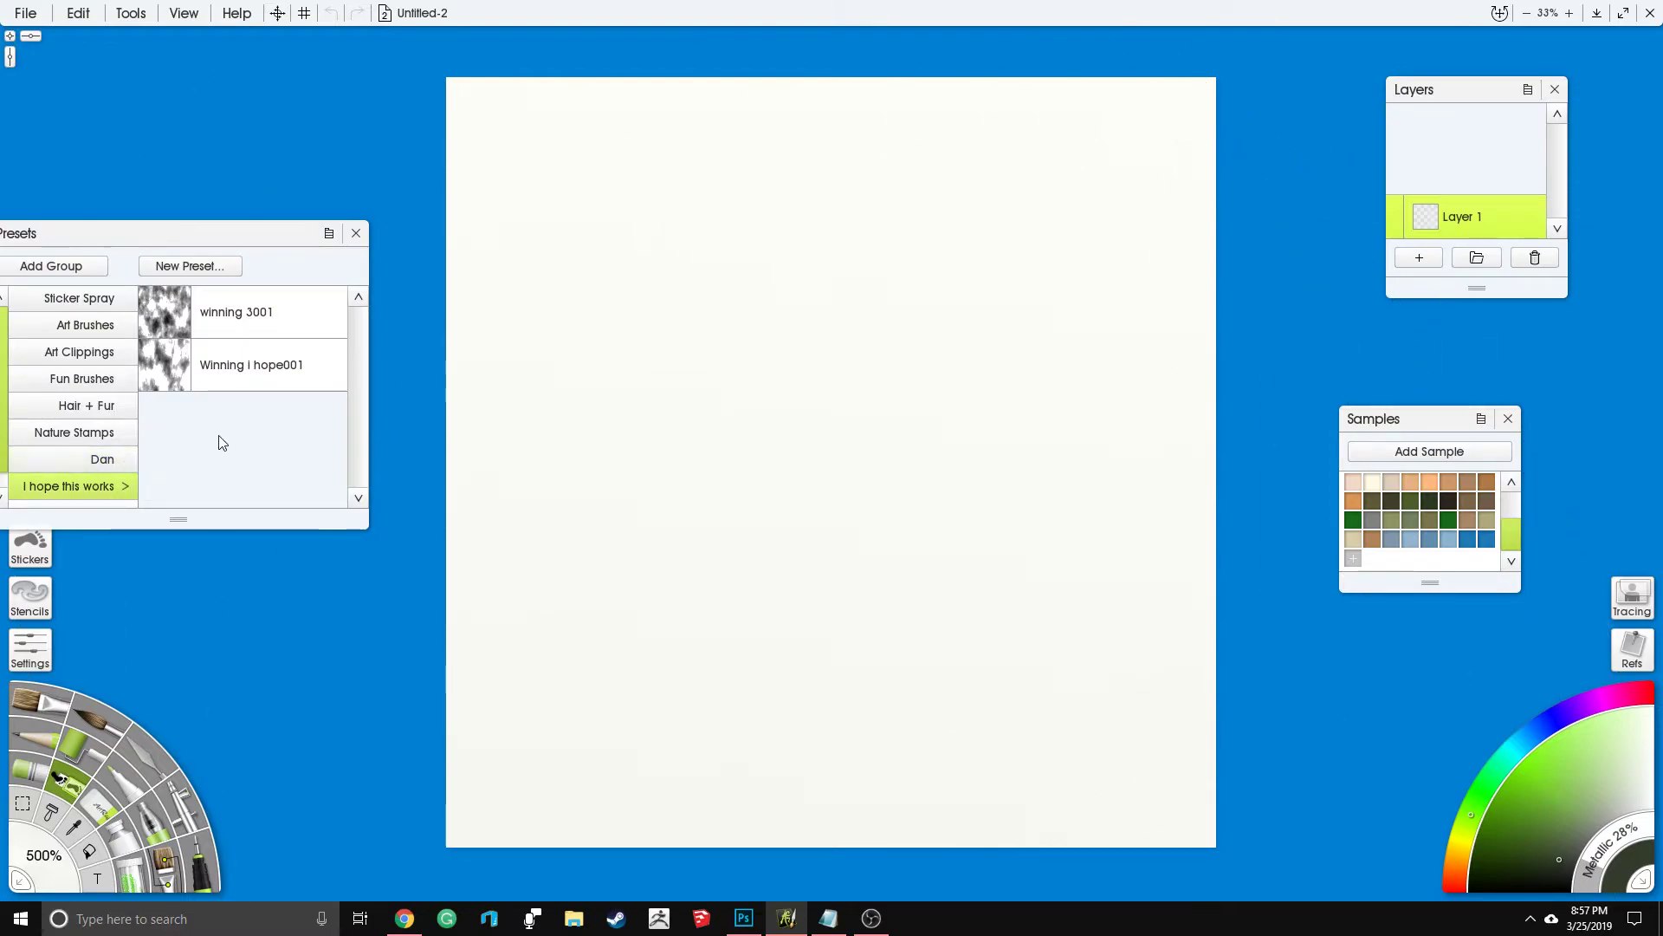
# Step: Choose the Winning i hope001 preset and set the paint colour to black
pyautogui.click(230, 313)
pyautogui.click(268, 365)
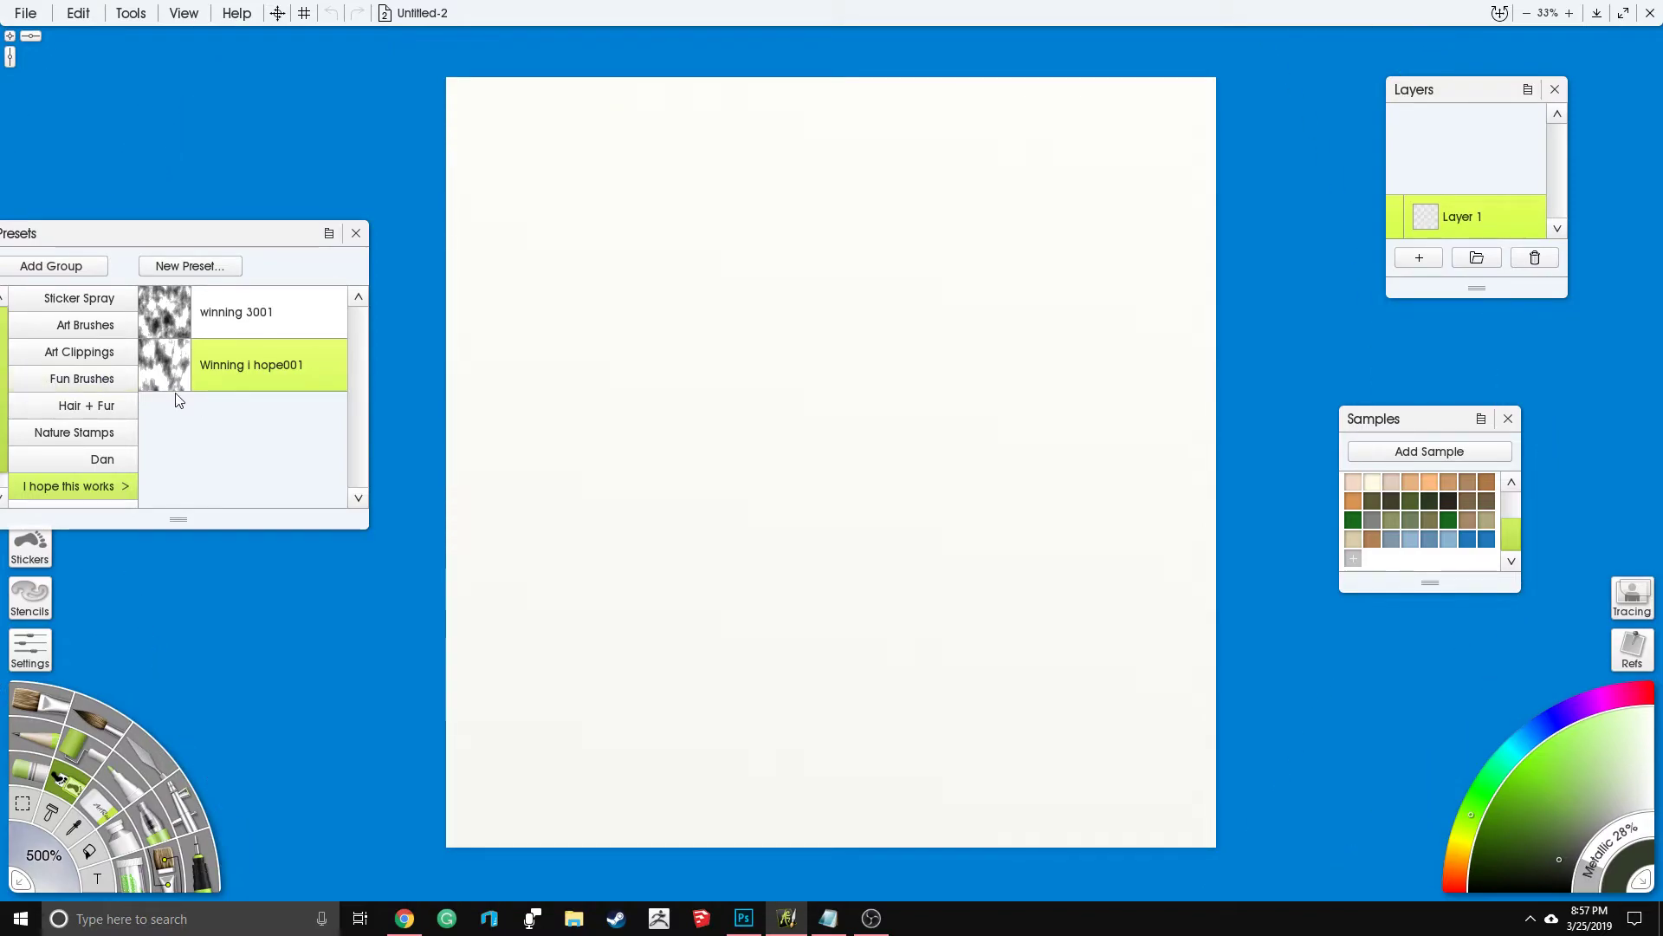
pyautogui.click(1556, 890)
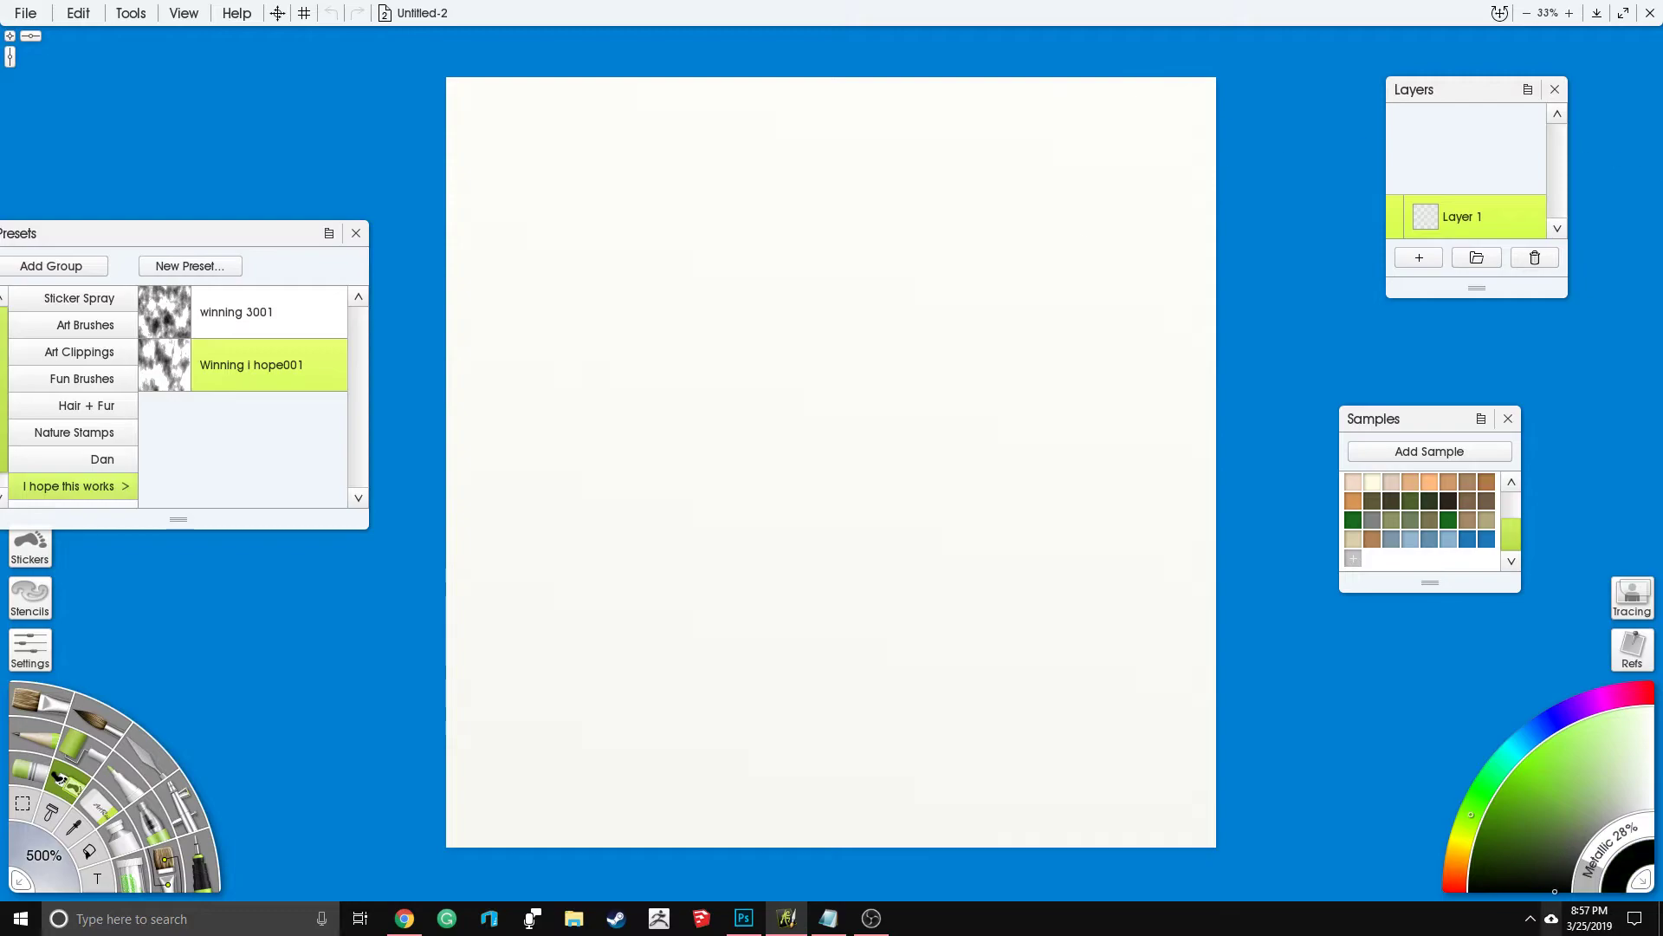
# Step: Show the Sticker Spray settings and set the spray rate to 76%, keeping the presets and settings beside the canvas
pyautogui.moveTo(171, 243); pyautogui.dragTo(227, 131)
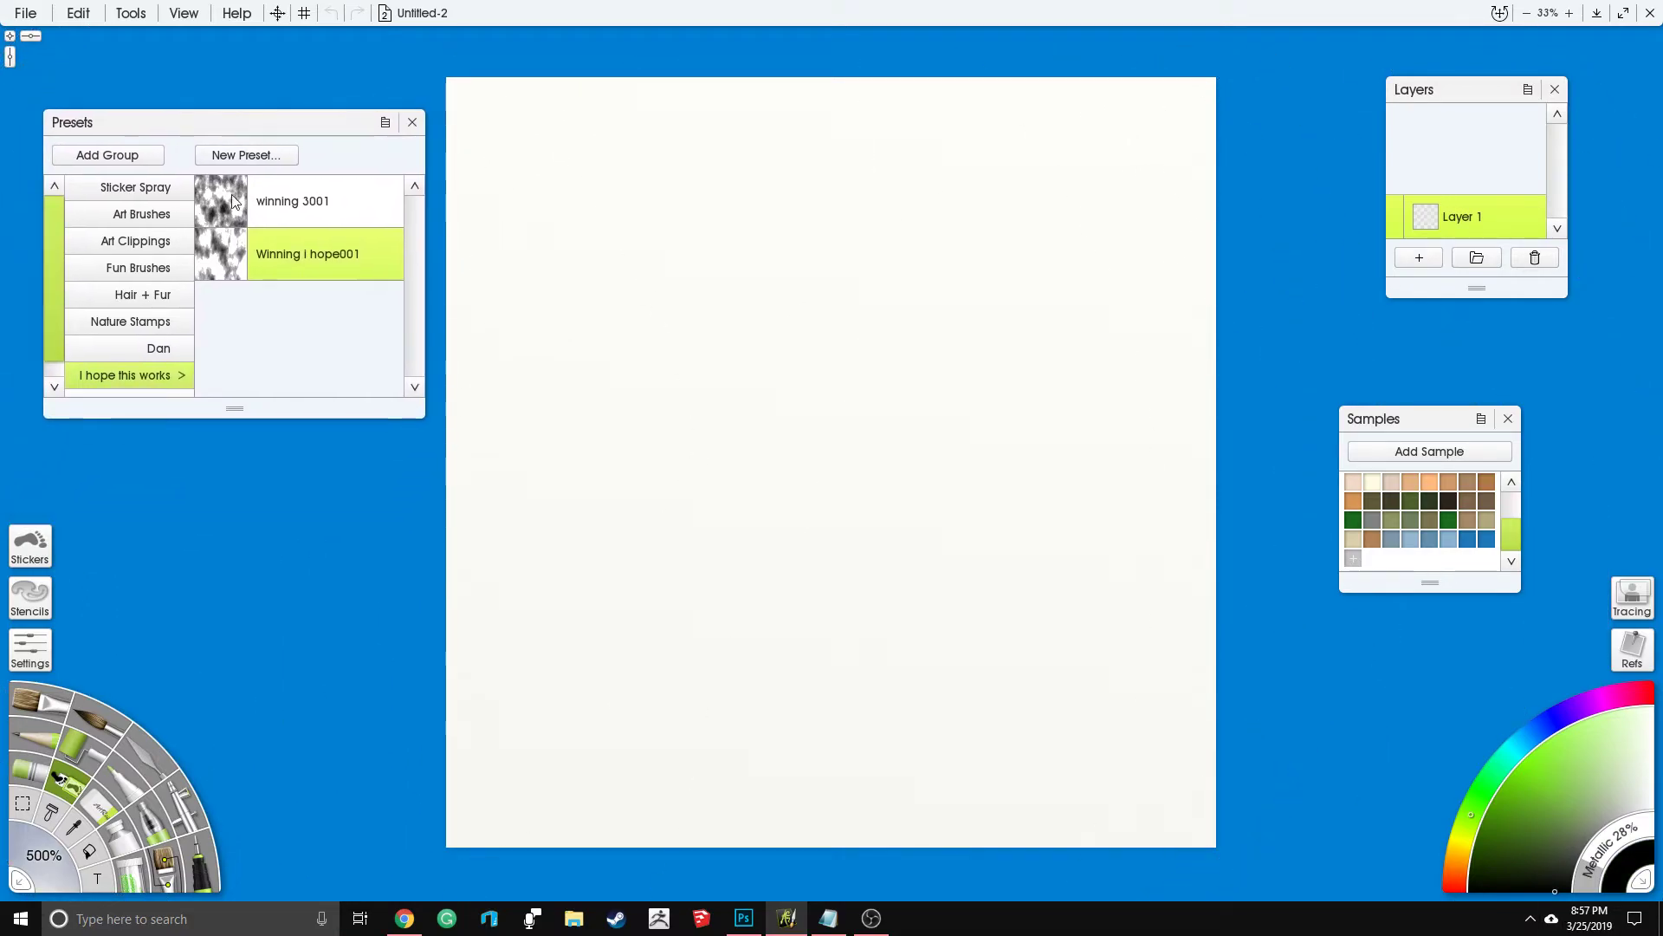
pyautogui.click(45, 655)
pyautogui.moveTo(179, 373); pyautogui.dragTo(210, 373)
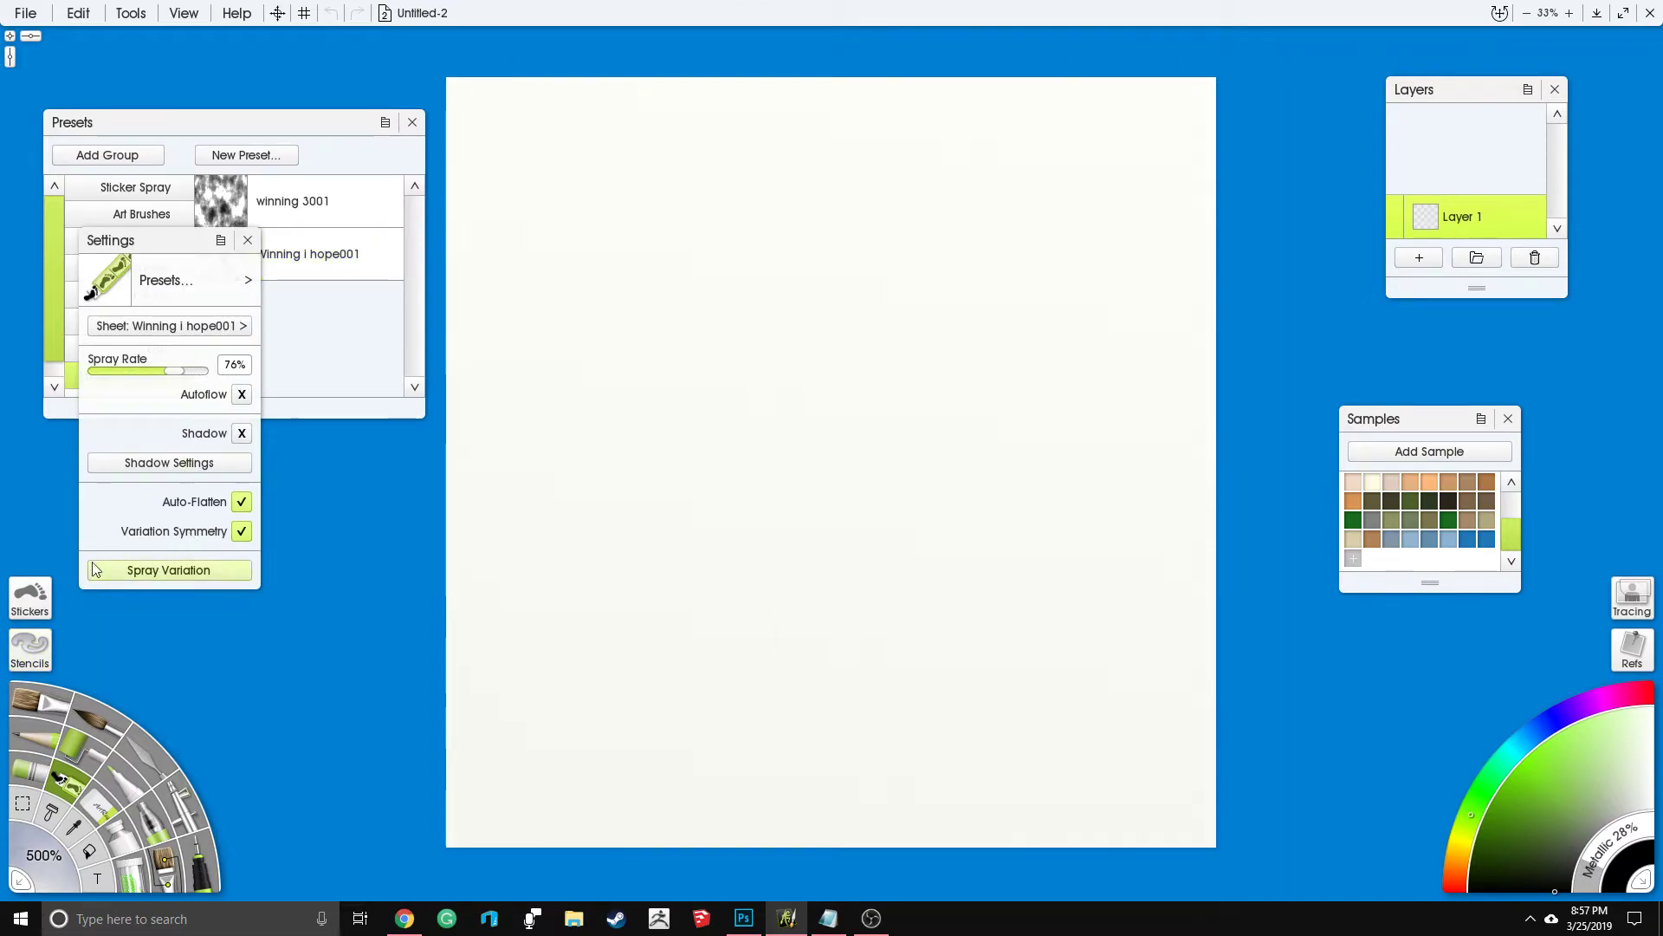
pyautogui.moveTo(173, 240); pyautogui.dragTo(118, 313)
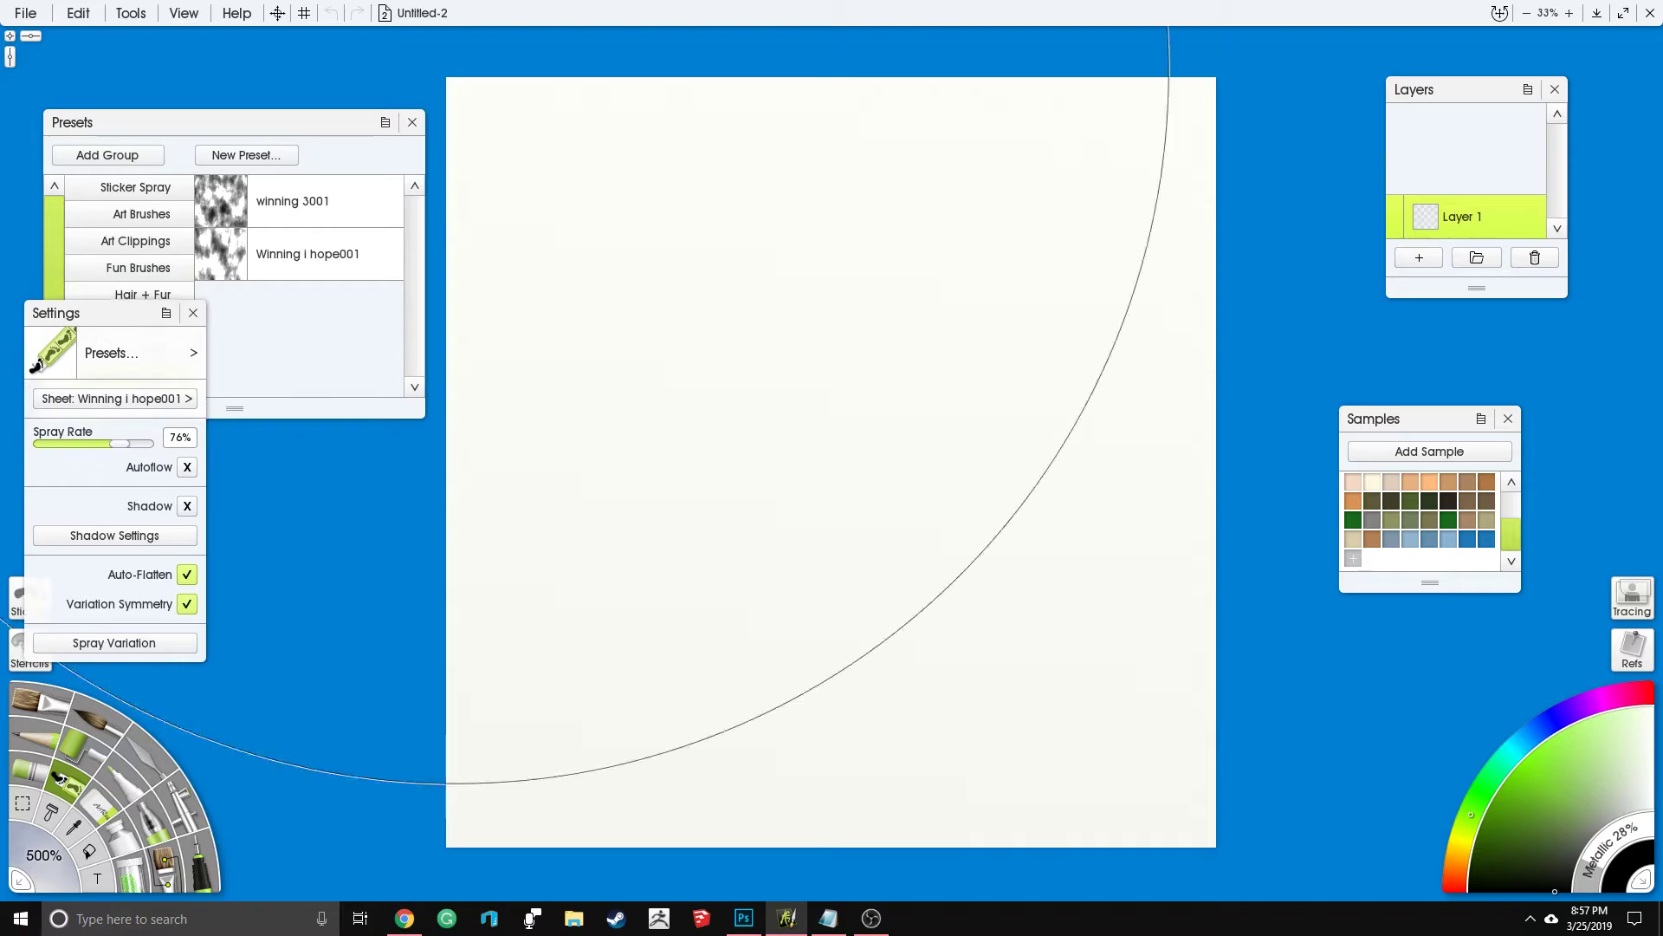
# Step: Stamp the Winning i hope001 brush on the canvas, undo it, and stamp it again across the middle of Layer 1
pyautogui.click(849, 391)
pyautogui.hotkey('ctrl', 'z')
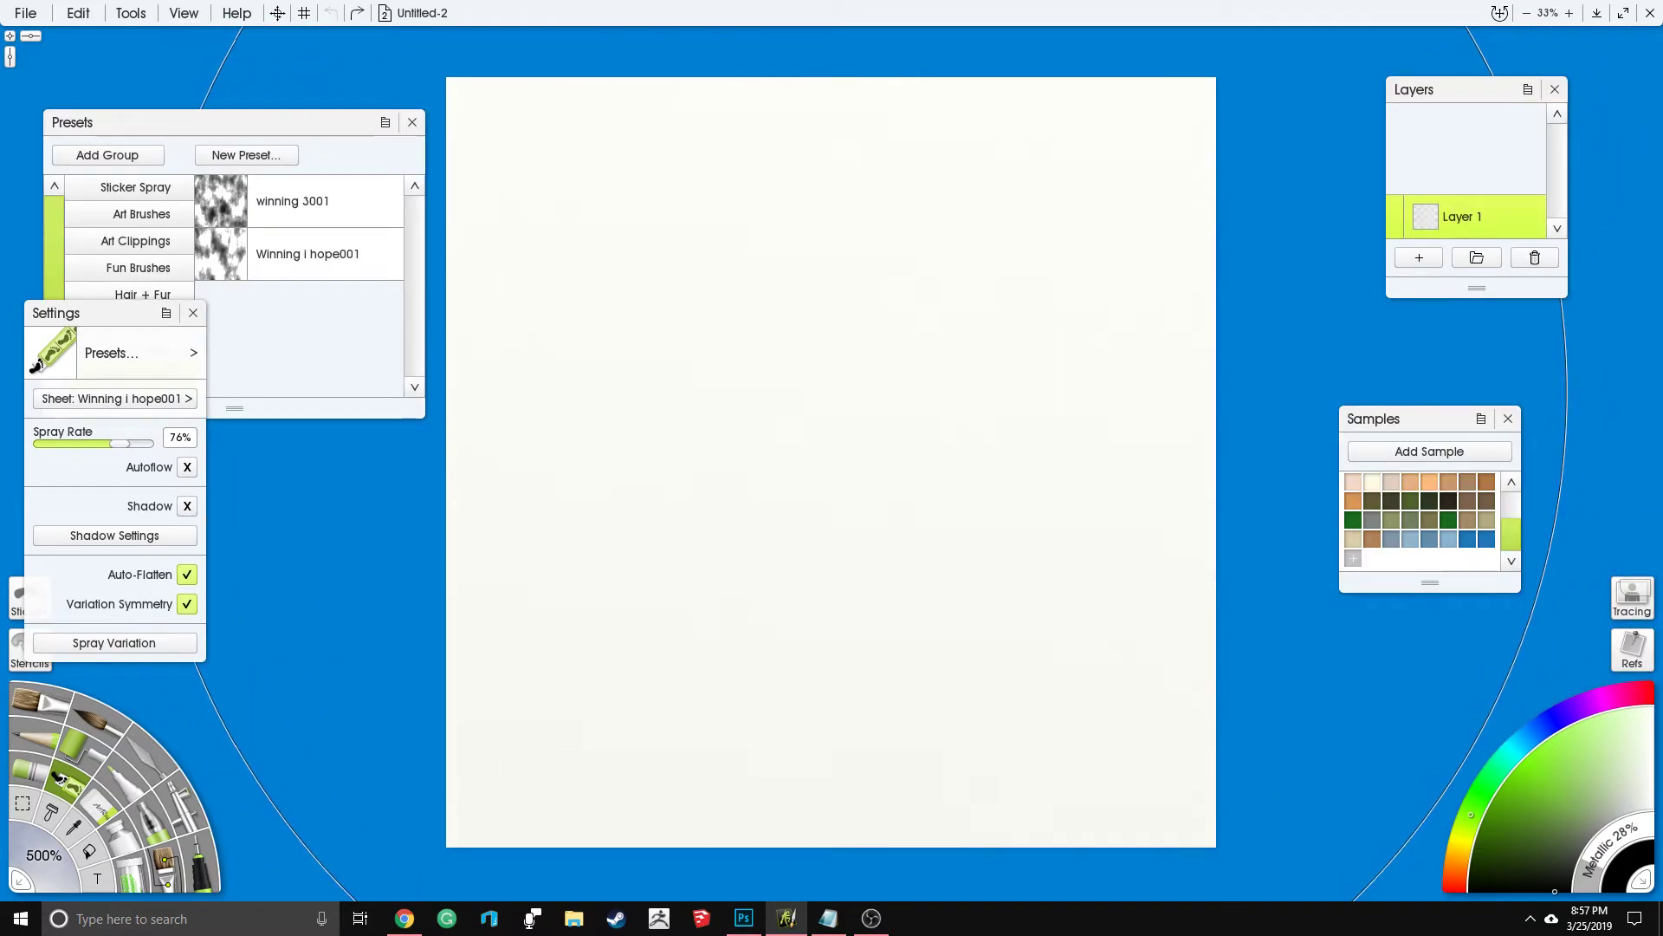
pyautogui.click(846, 450)
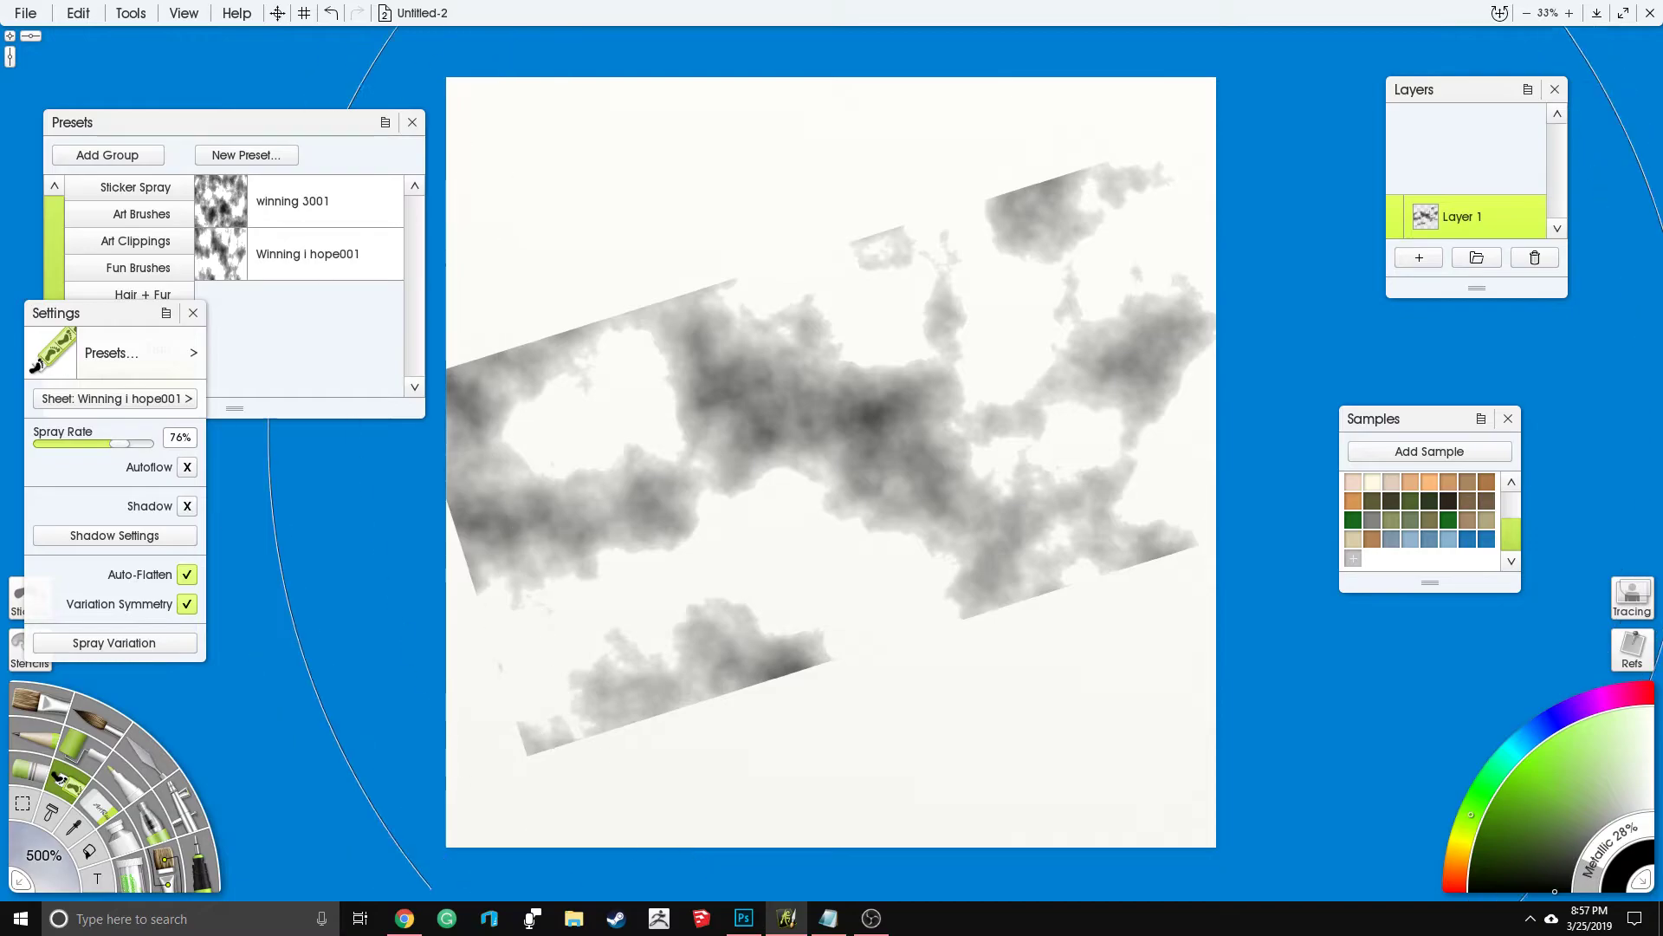
pyautogui.scroll(2, 838, 453)
pyautogui.scroll(-1, 985, 415)
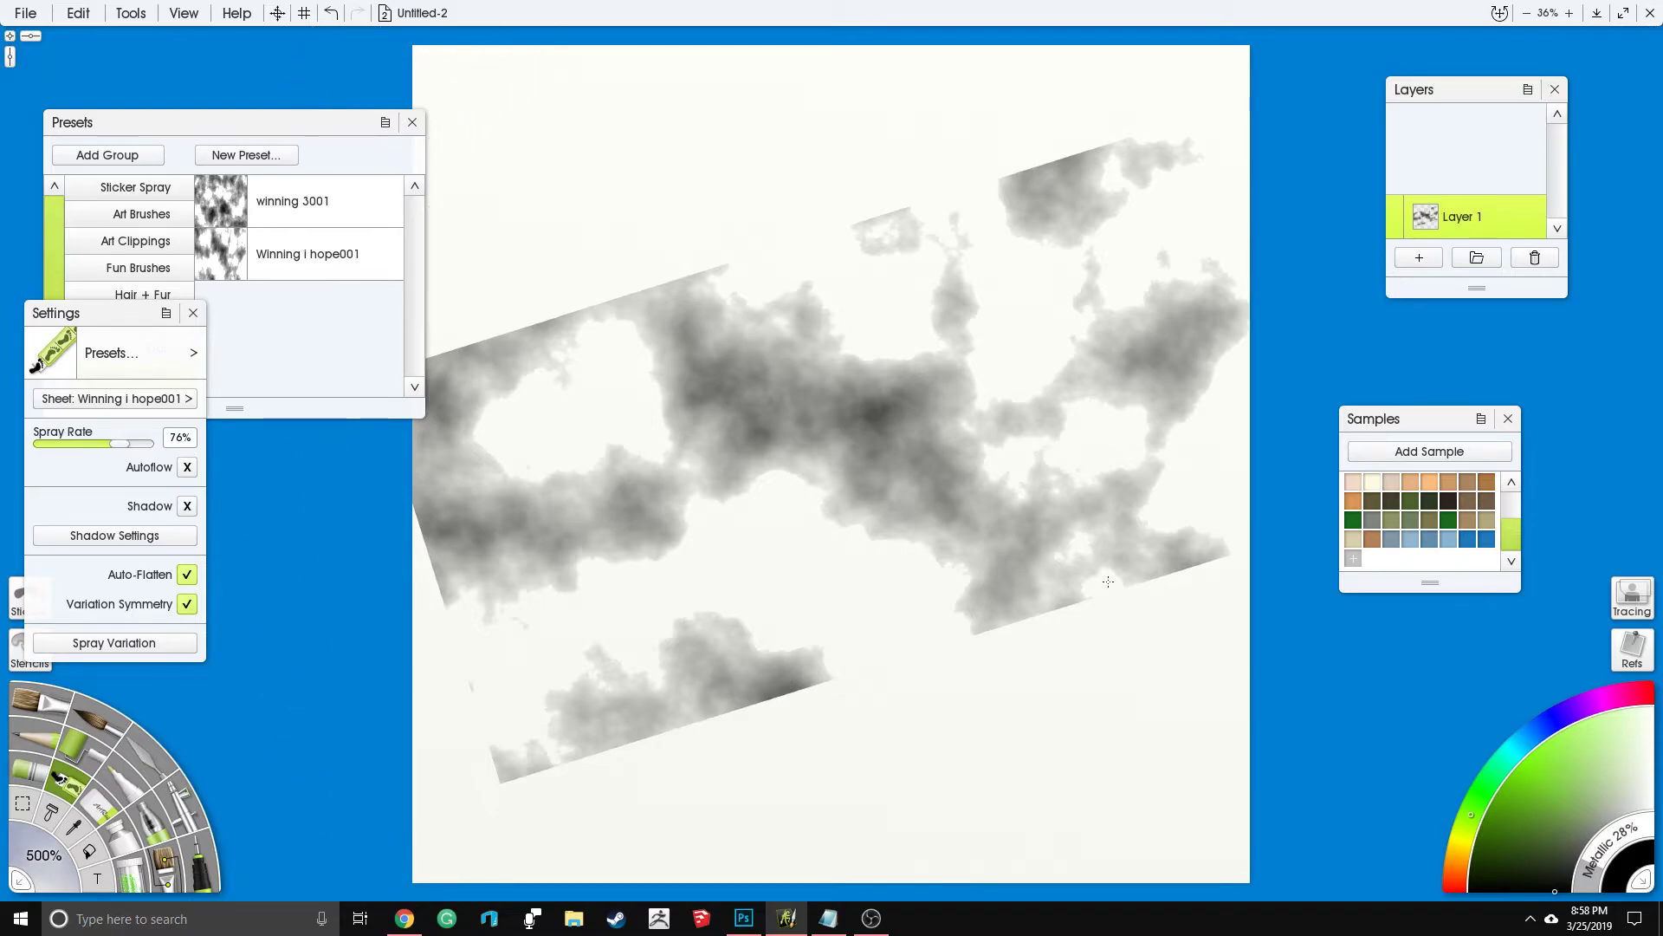
# Step: Try extra stamps of the Winning i hope001 brush over the existing clouds, and undo all the stamps
pyautogui.click(914, 477)
pyautogui.click(849, 420)
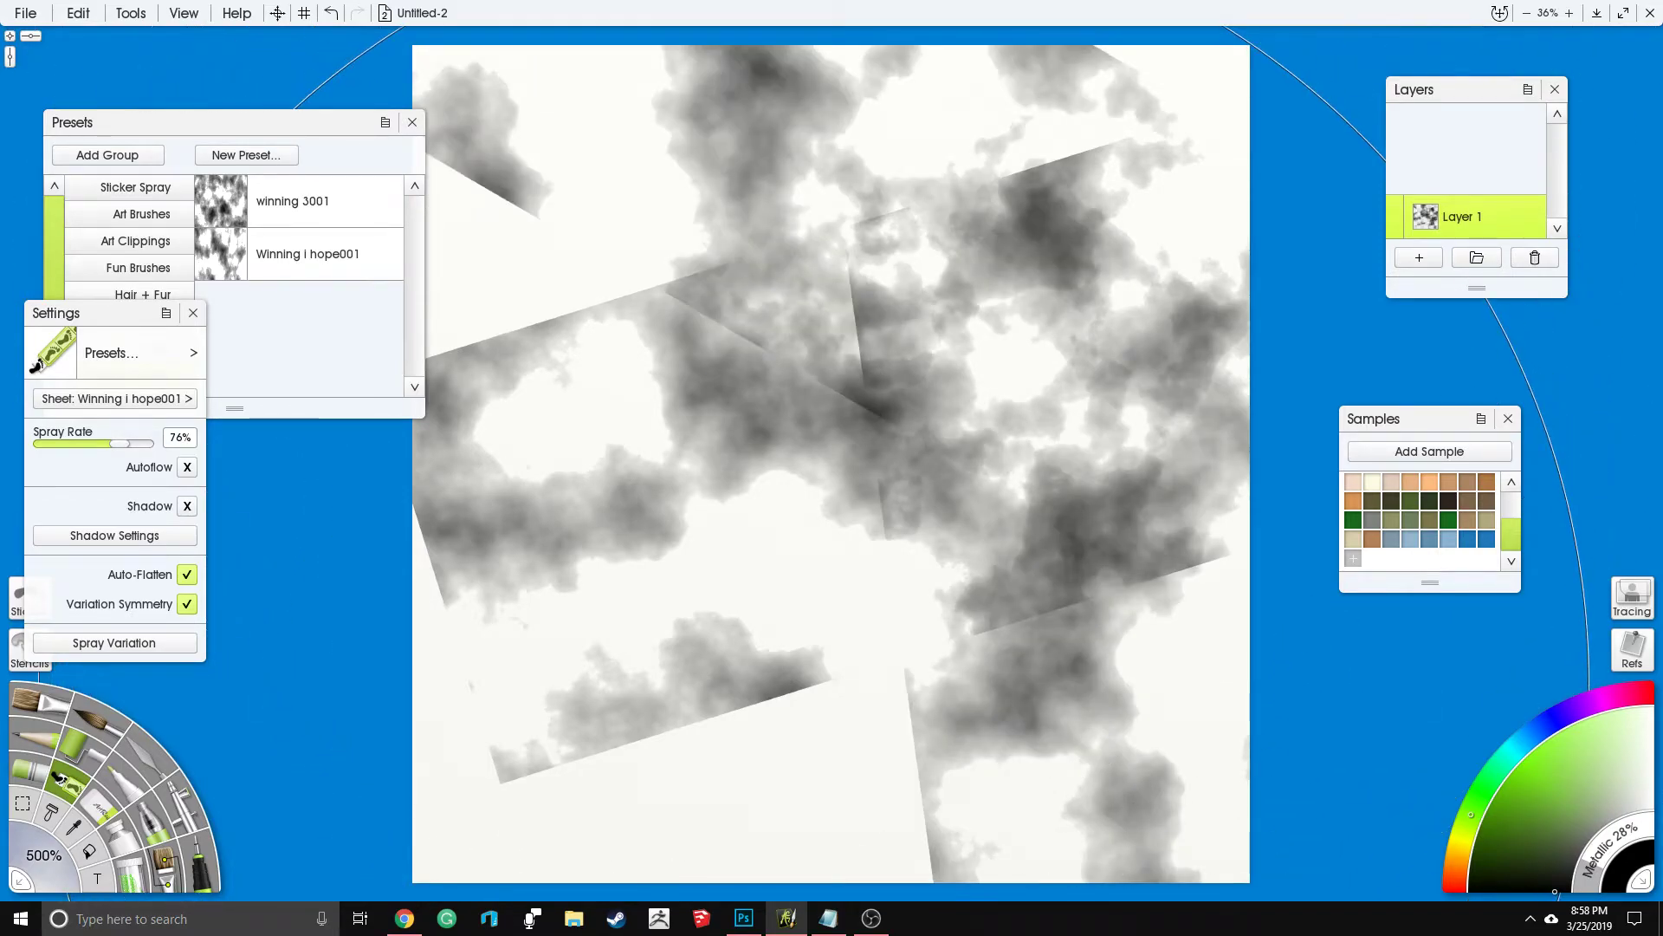
pyautogui.hotkey('ctrl', 'z')
pyautogui.hotkey('ctrl', 'z')
pyautogui.hotkey('ctrl', 'z')
pyautogui.hotkey('ctrl', 'z')
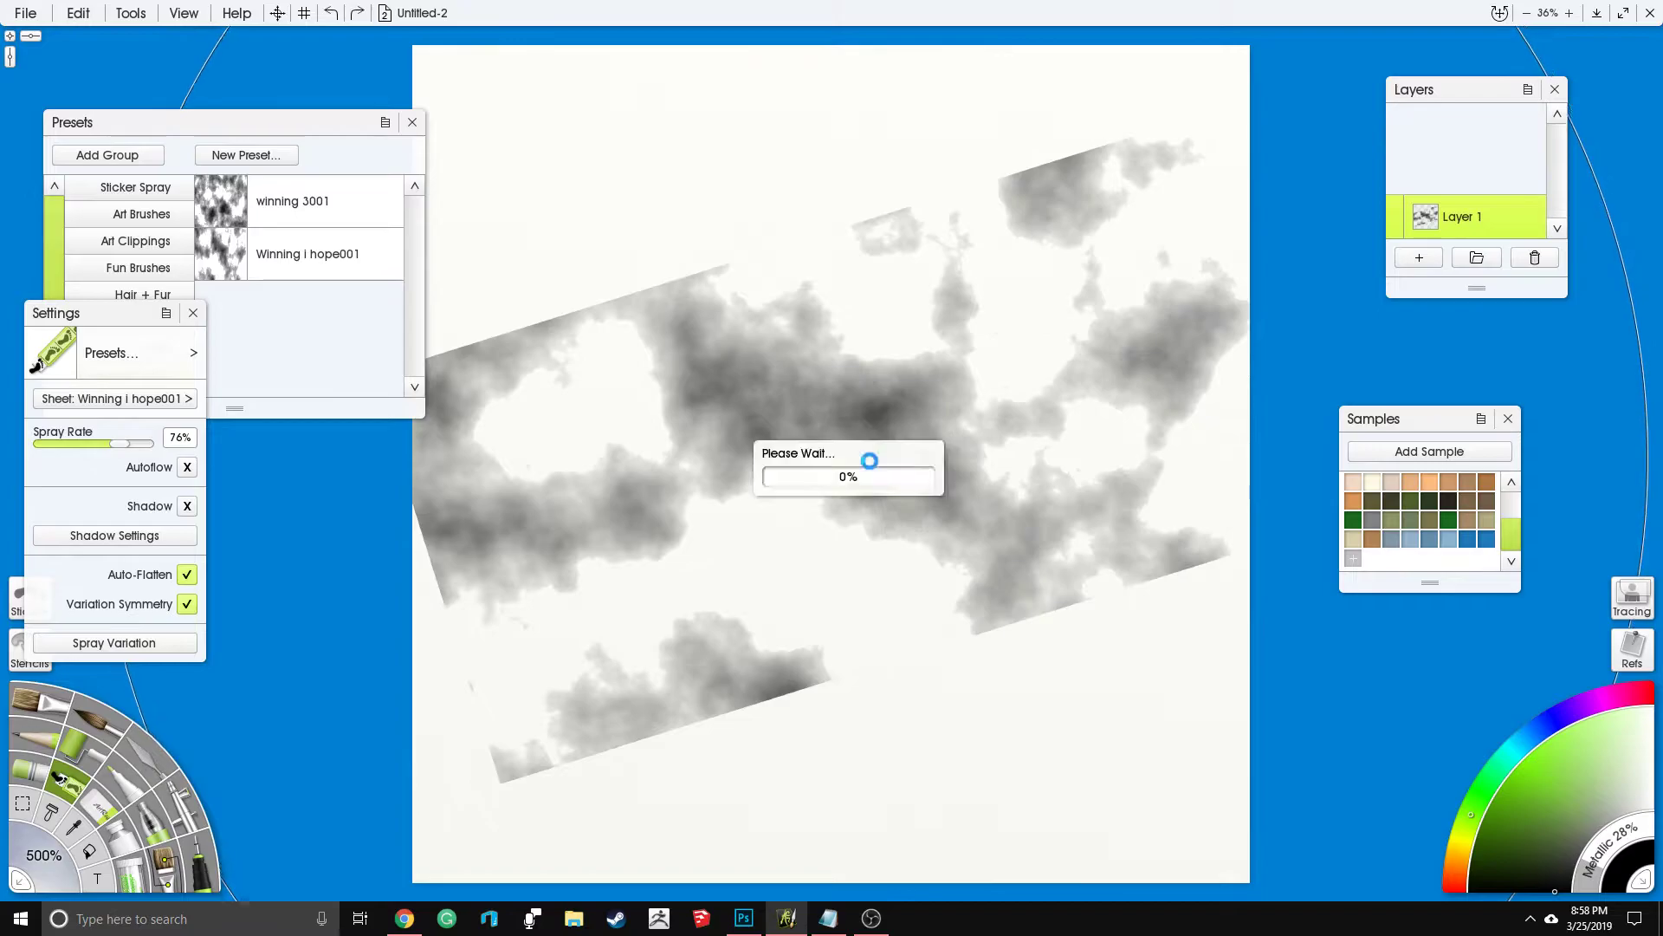
# Step: Try single Winning i hope001 stamps at several spots around the middle of the canvas, undoing each one
pyautogui.click(849, 438)
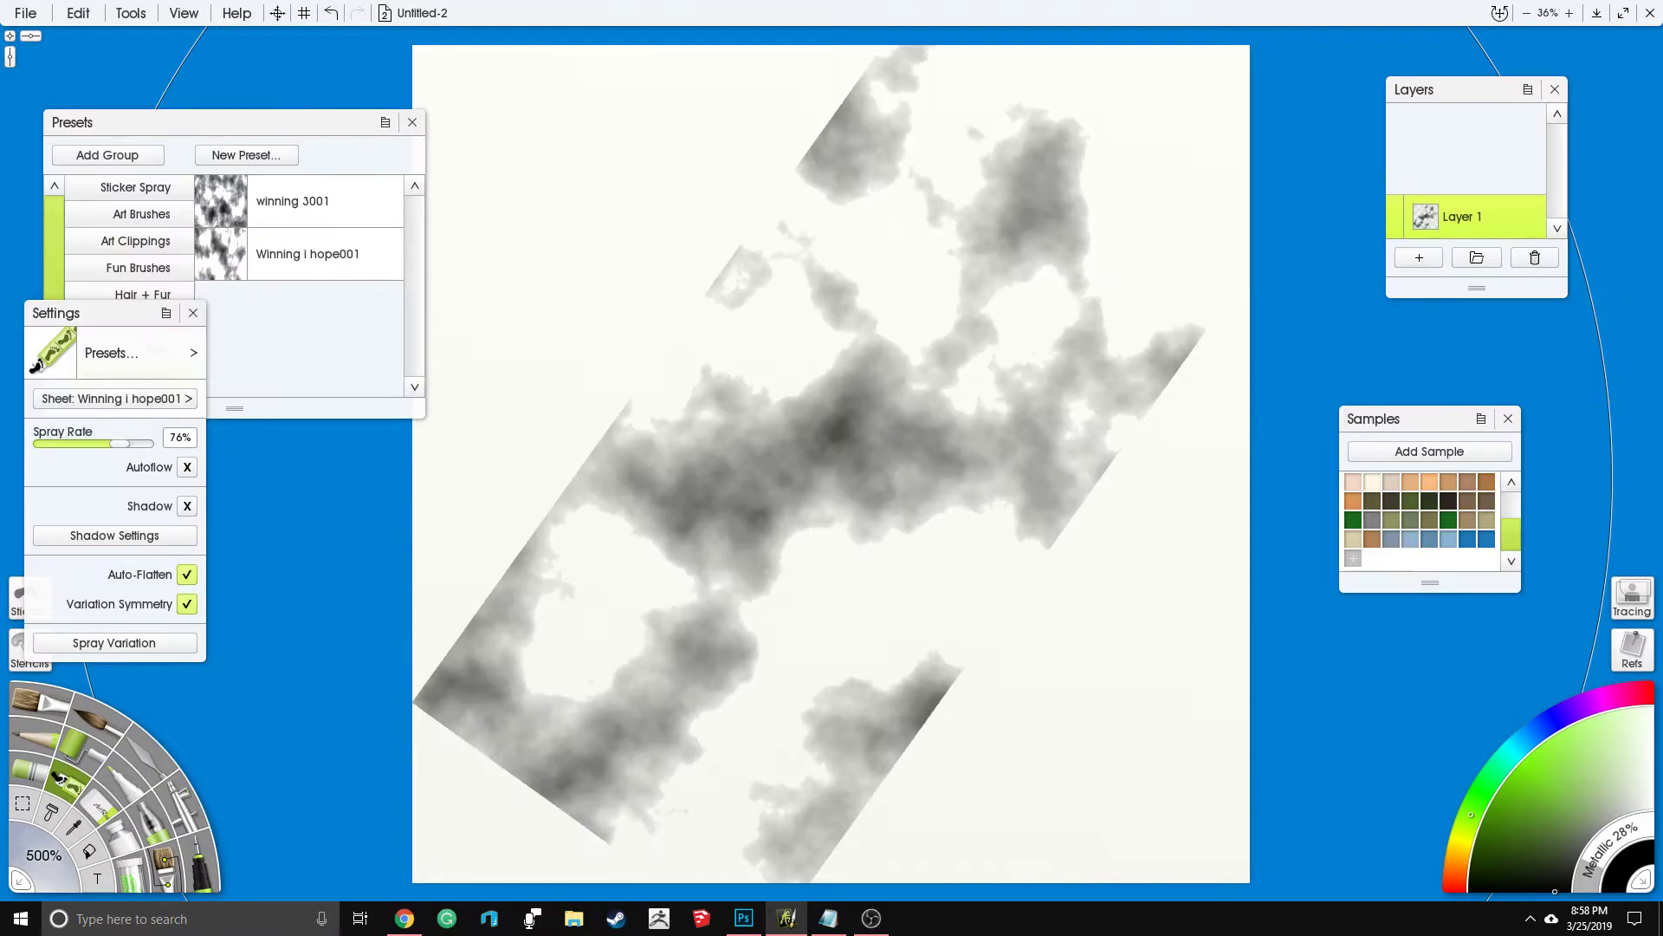
pyautogui.hotkey('ctrl', 'z')
pyautogui.click(880, 431)
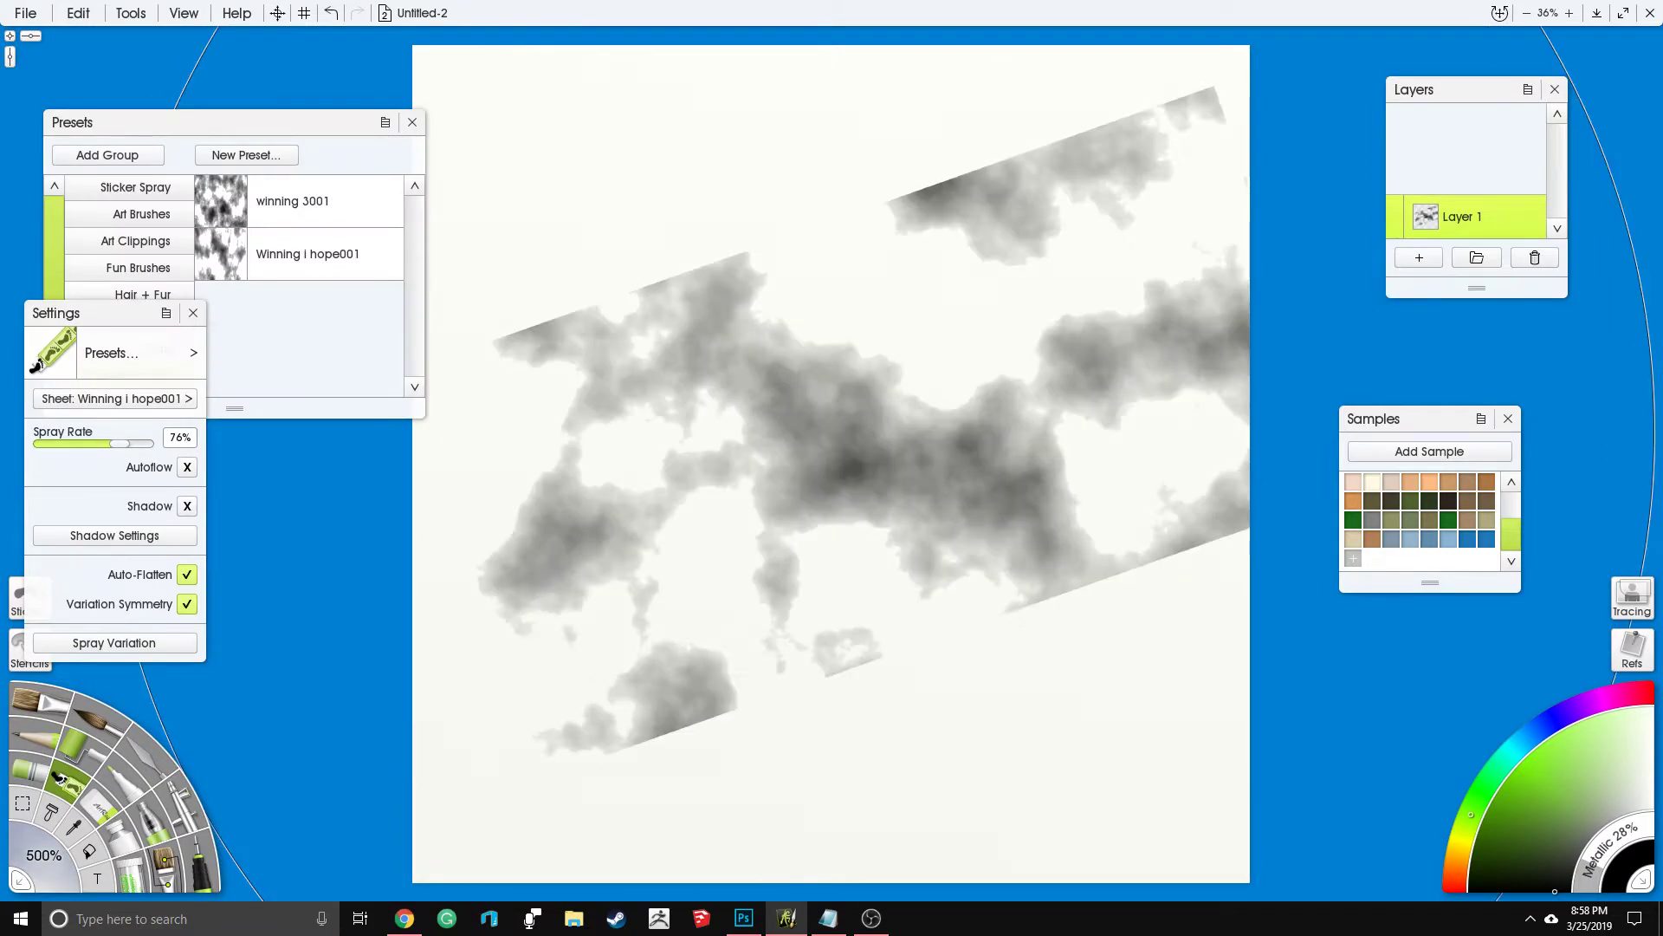
pyautogui.hotkey('ctrl', 'z')
pyautogui.click(897, 415)
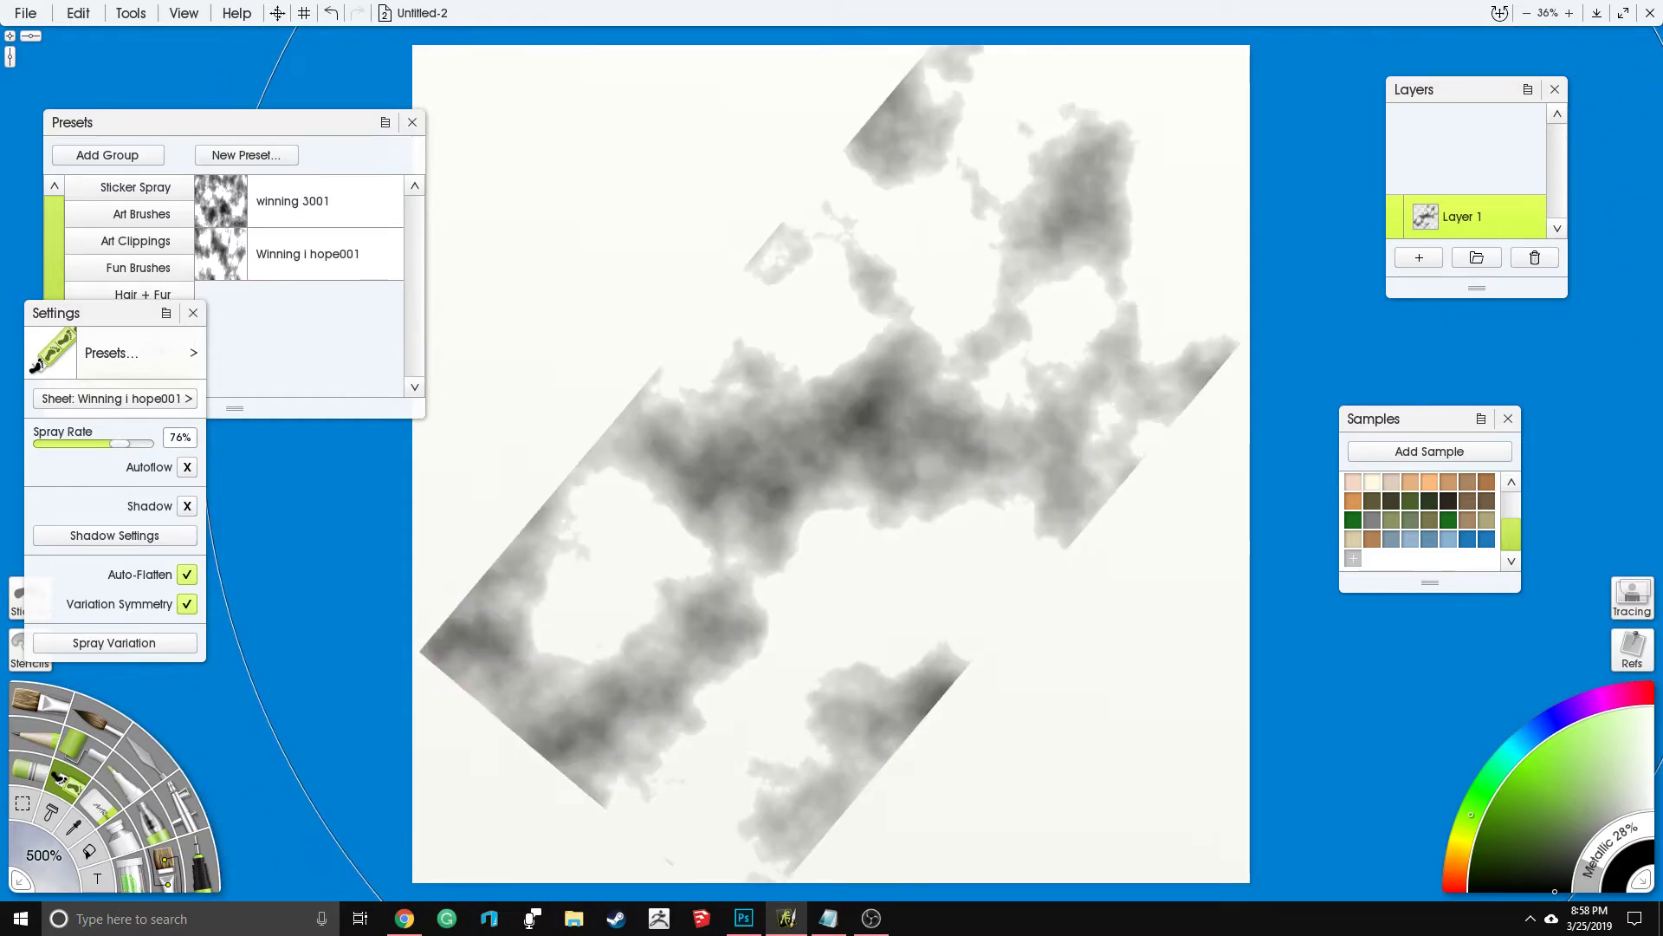
pyautogui.hotkey('ctrl', 'z')
pyautogui.click(762, 464)
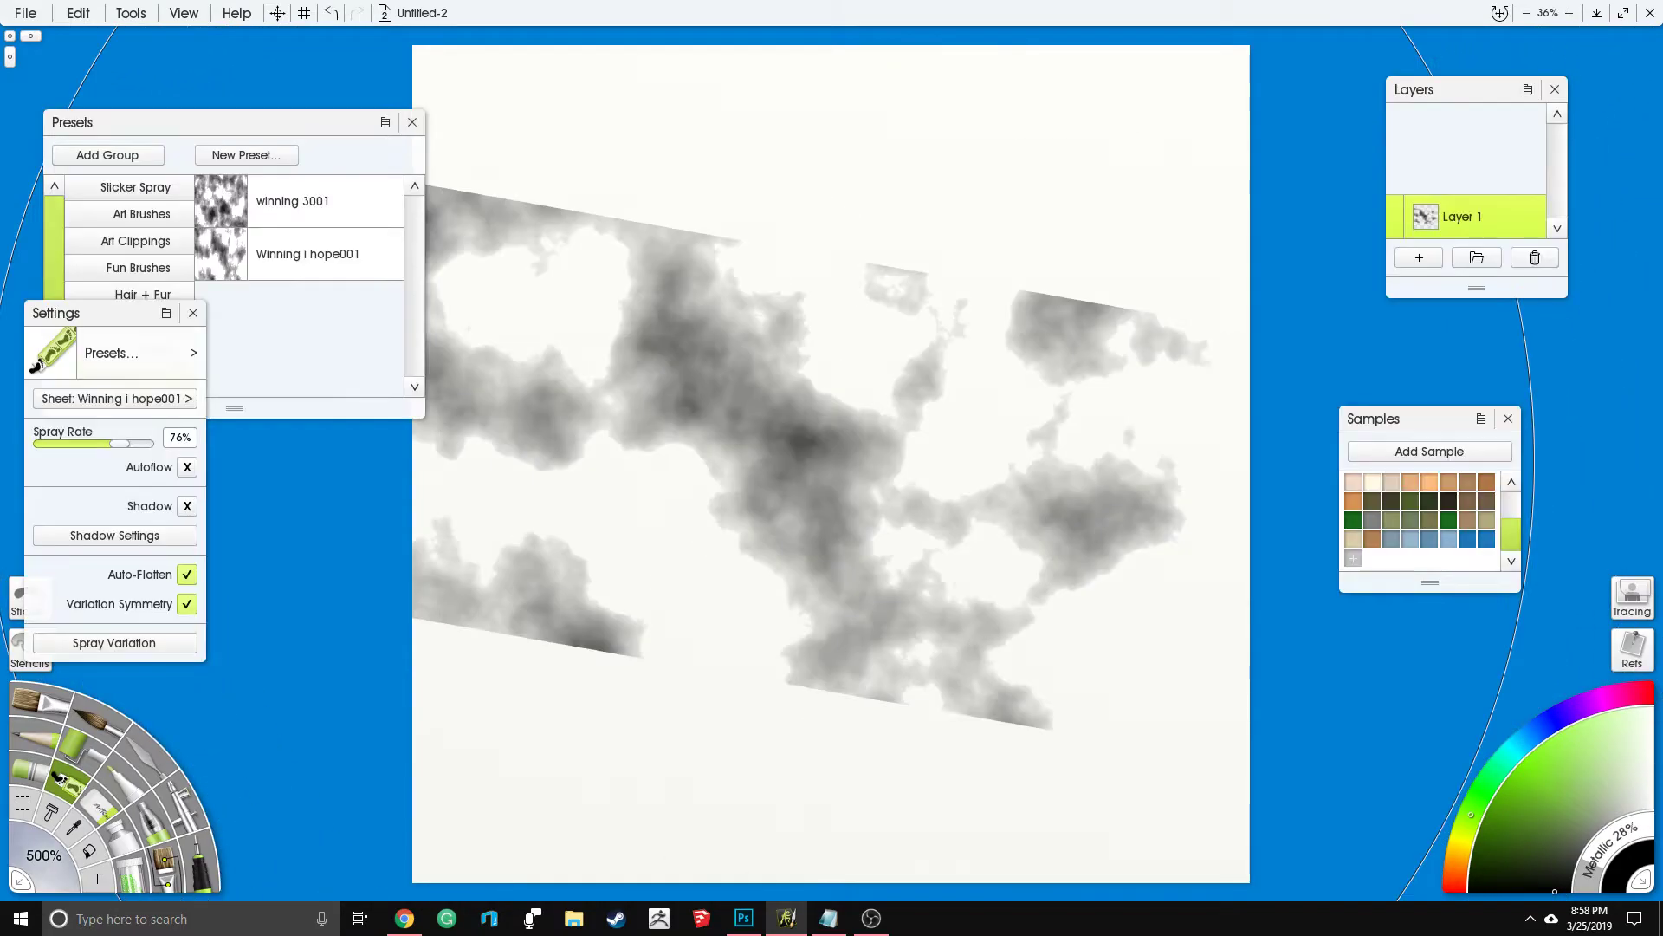
pyautogui.hotkey('ctrl', 'z')
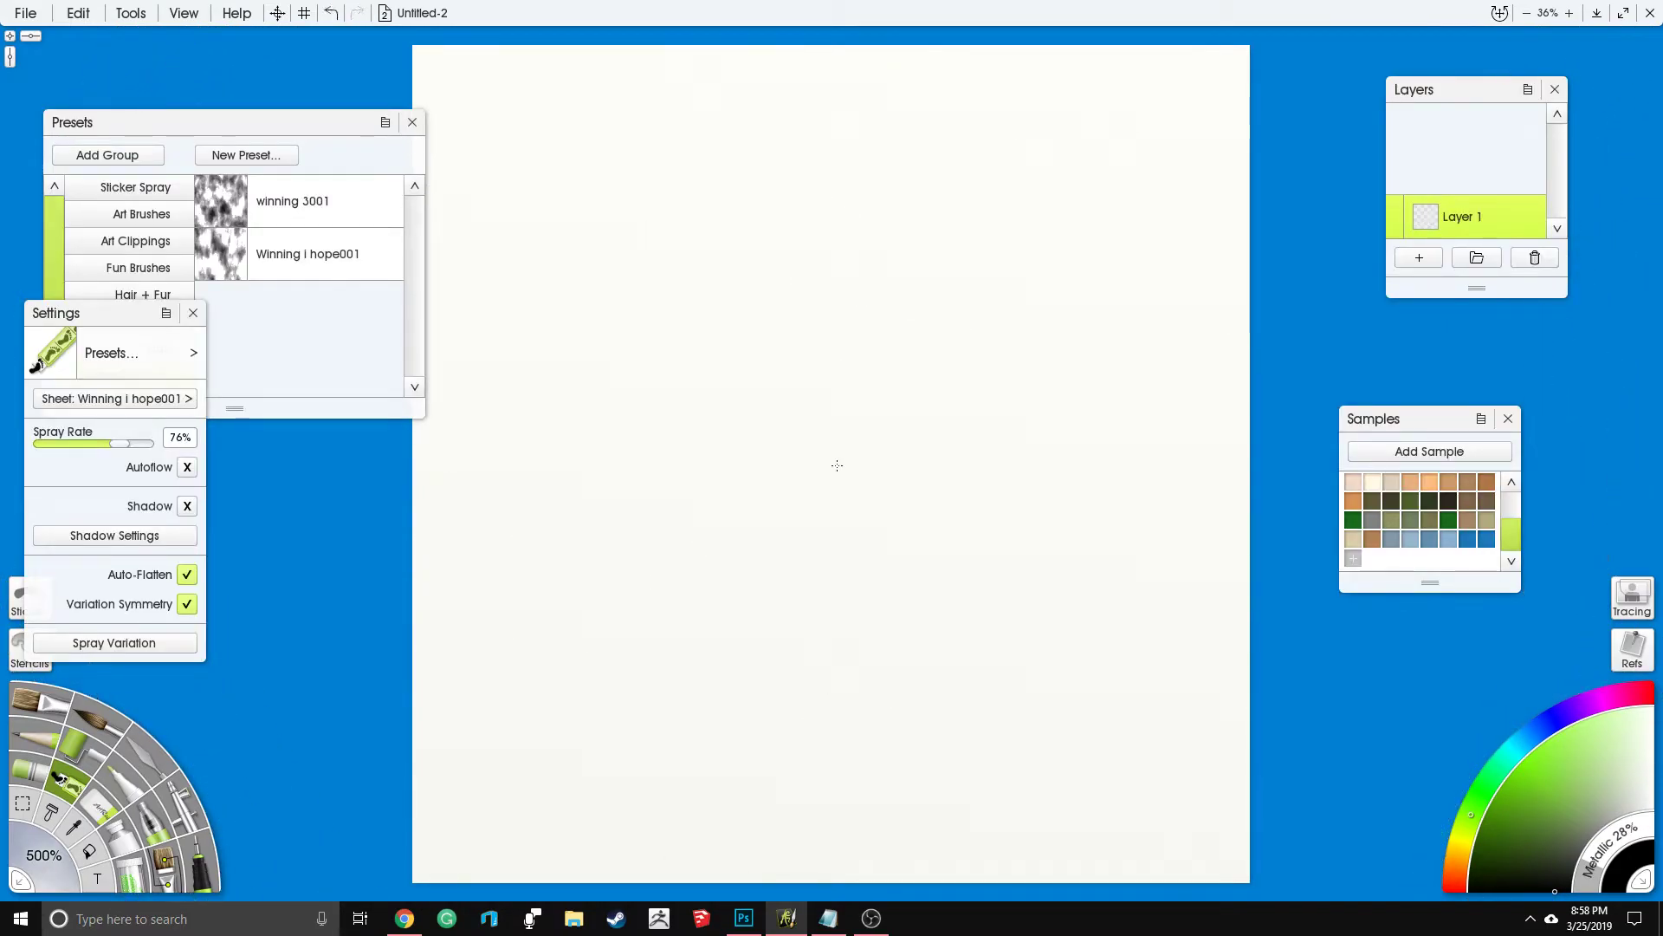
# Step: Stamp the Winning i hope001 clouds across the middle of the blank Layer 1, and lock the layer
pyautogui.click(836, 464)
pyautogui.hotkey('ctrl', 'z')
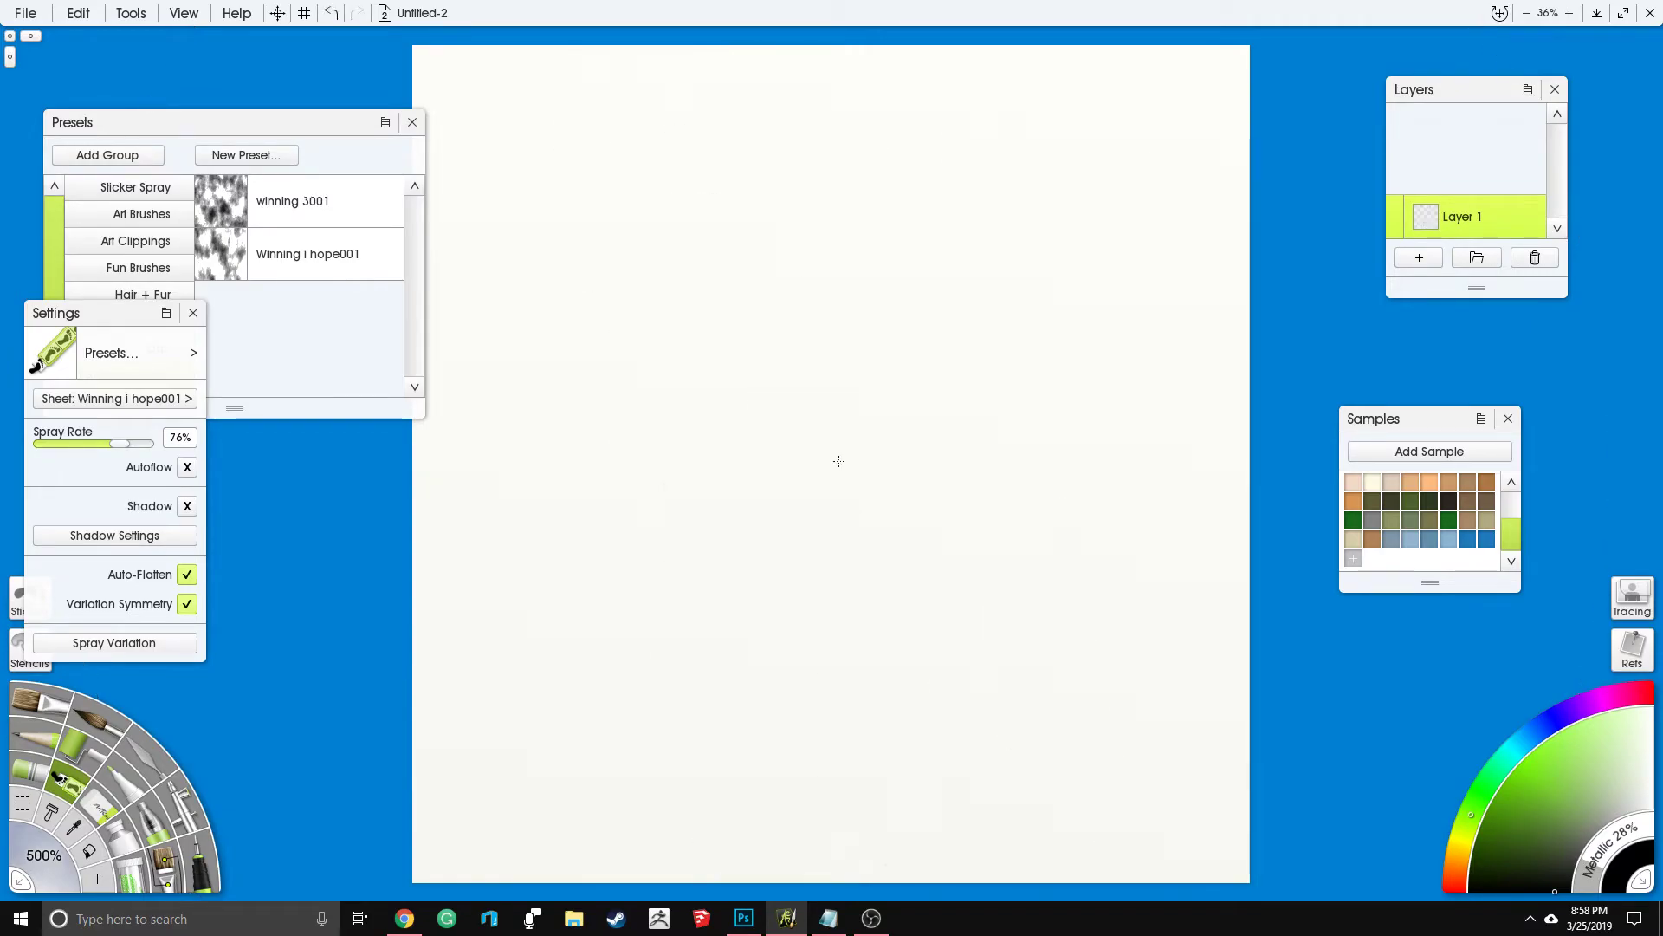
pyautogui.click(835, 463)
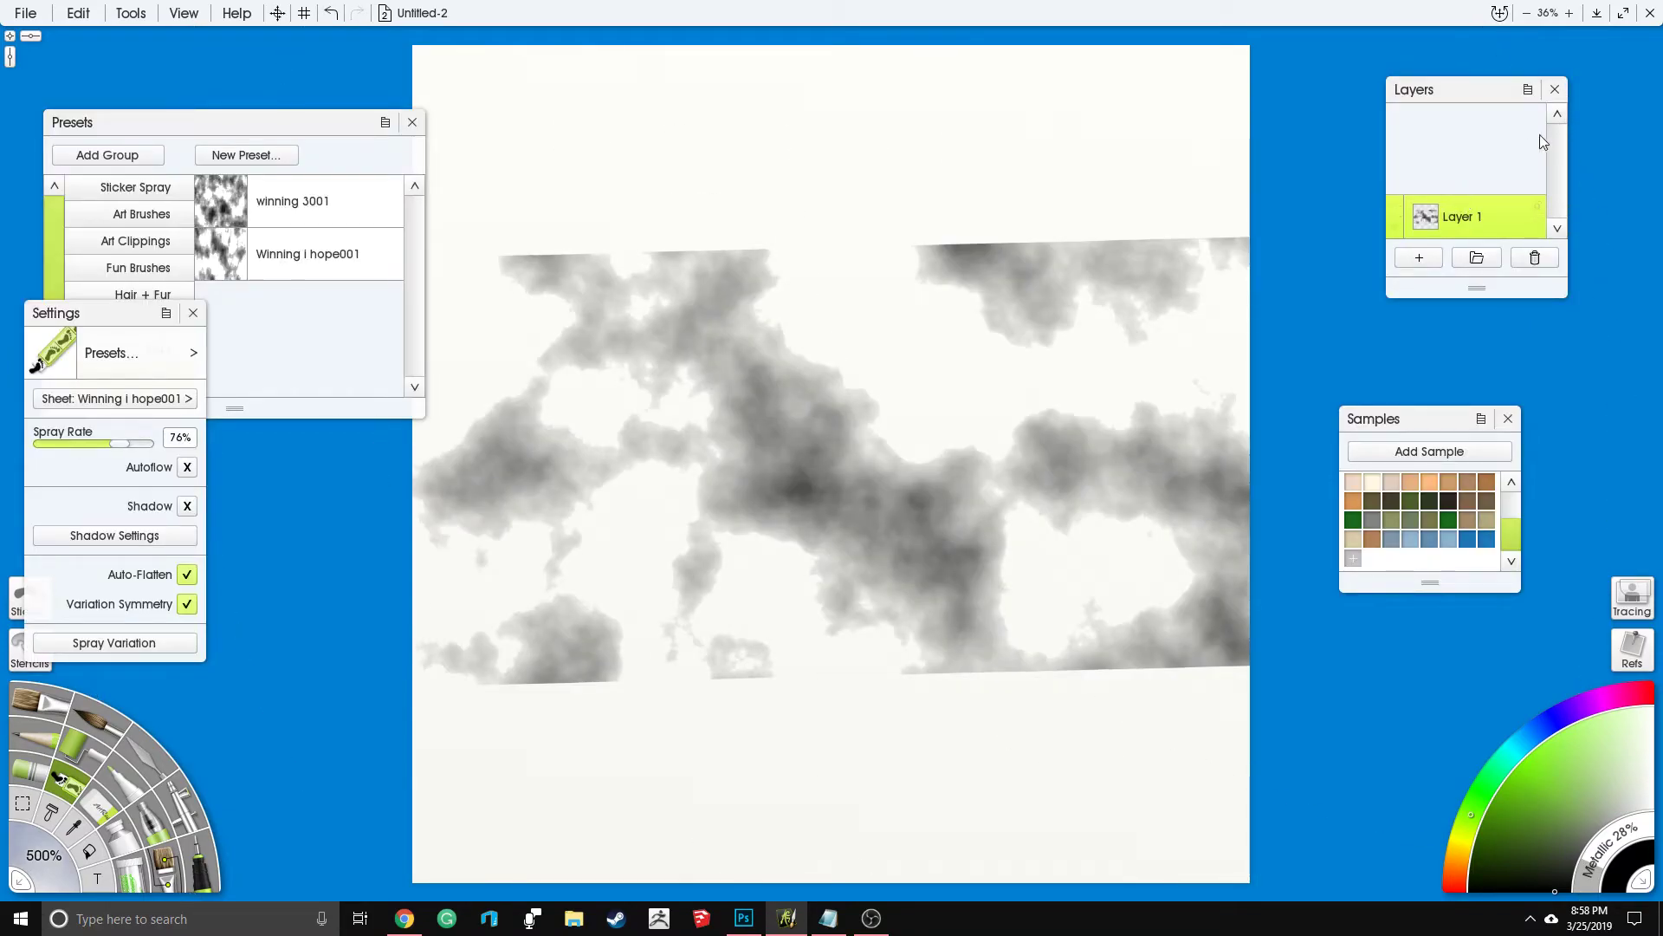
pyautogui.click(1536, 211)
pyautogui.click(1551, 232)
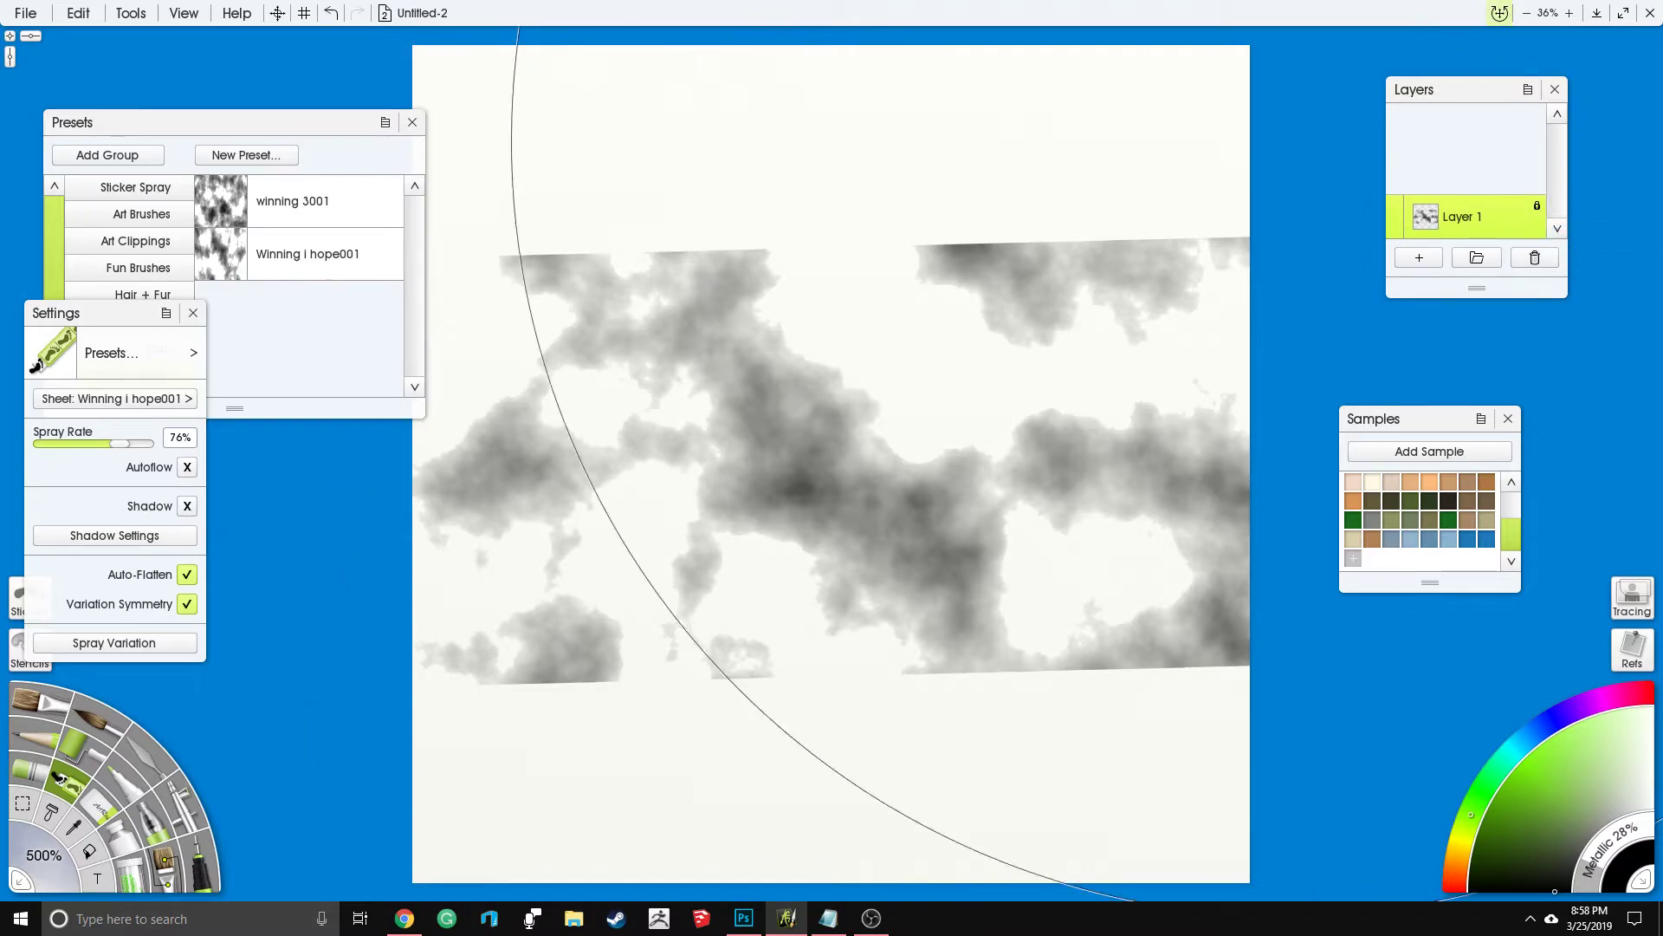
# Step: Reduce the Sticker Spray size to 100%, switch to the Glitter tool, and duplicate the cloud layer to make three copies
pyautogui.moveTo(31, 871); pyautogui.dragTo(26, 828)
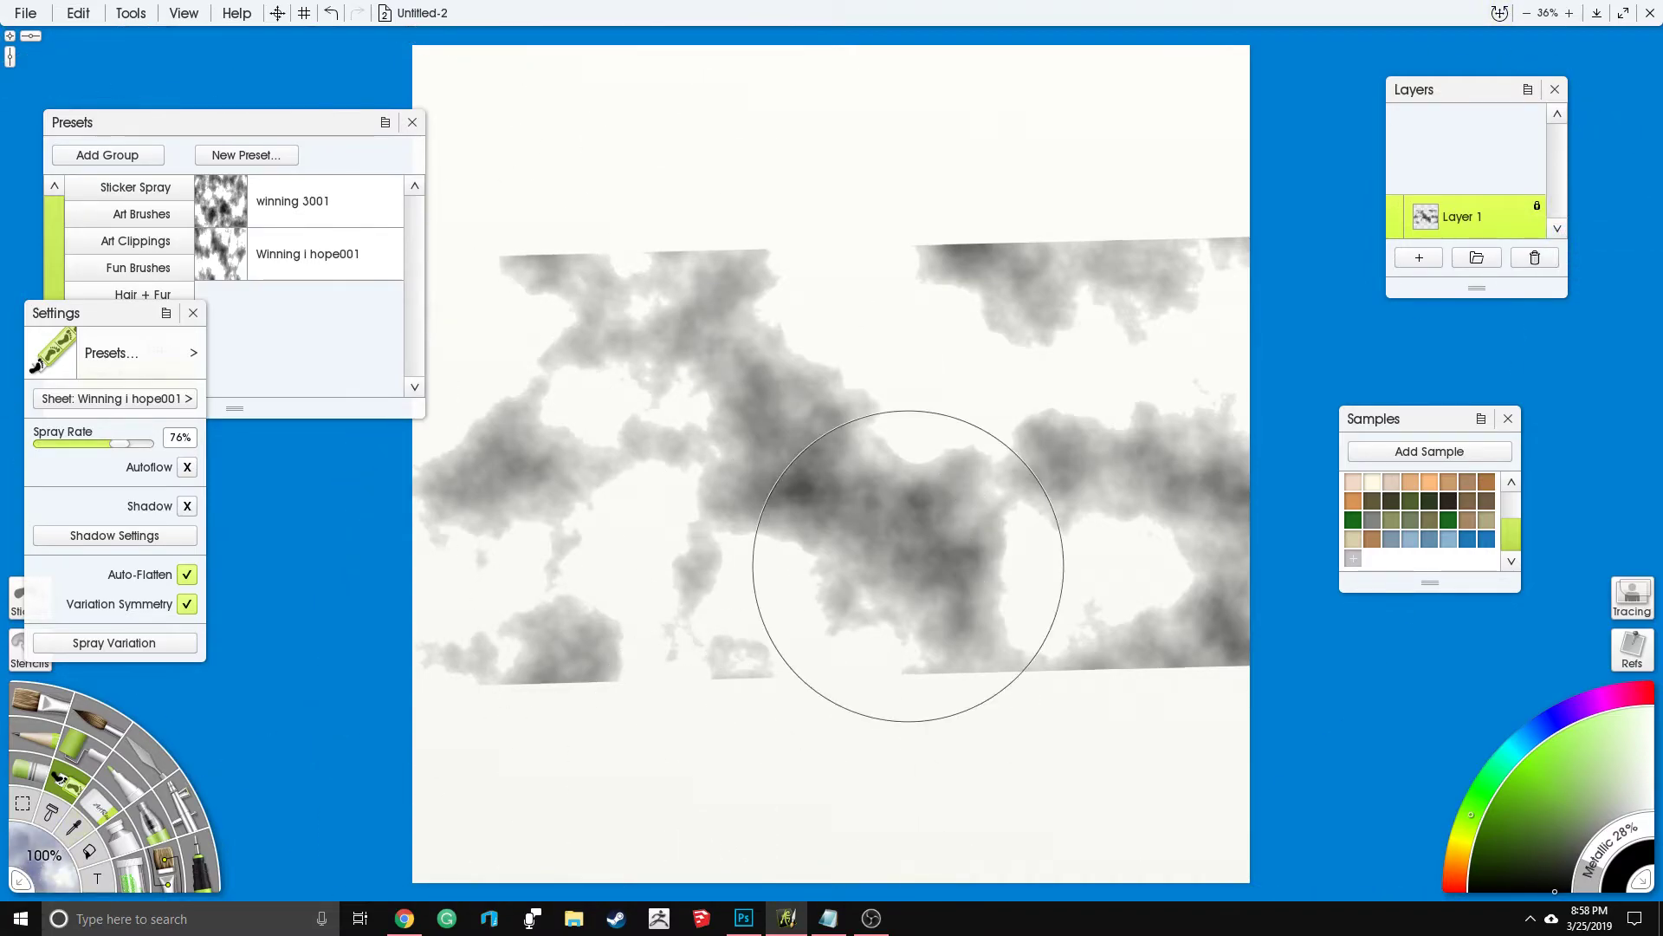
pyautogui.click(132, 871)
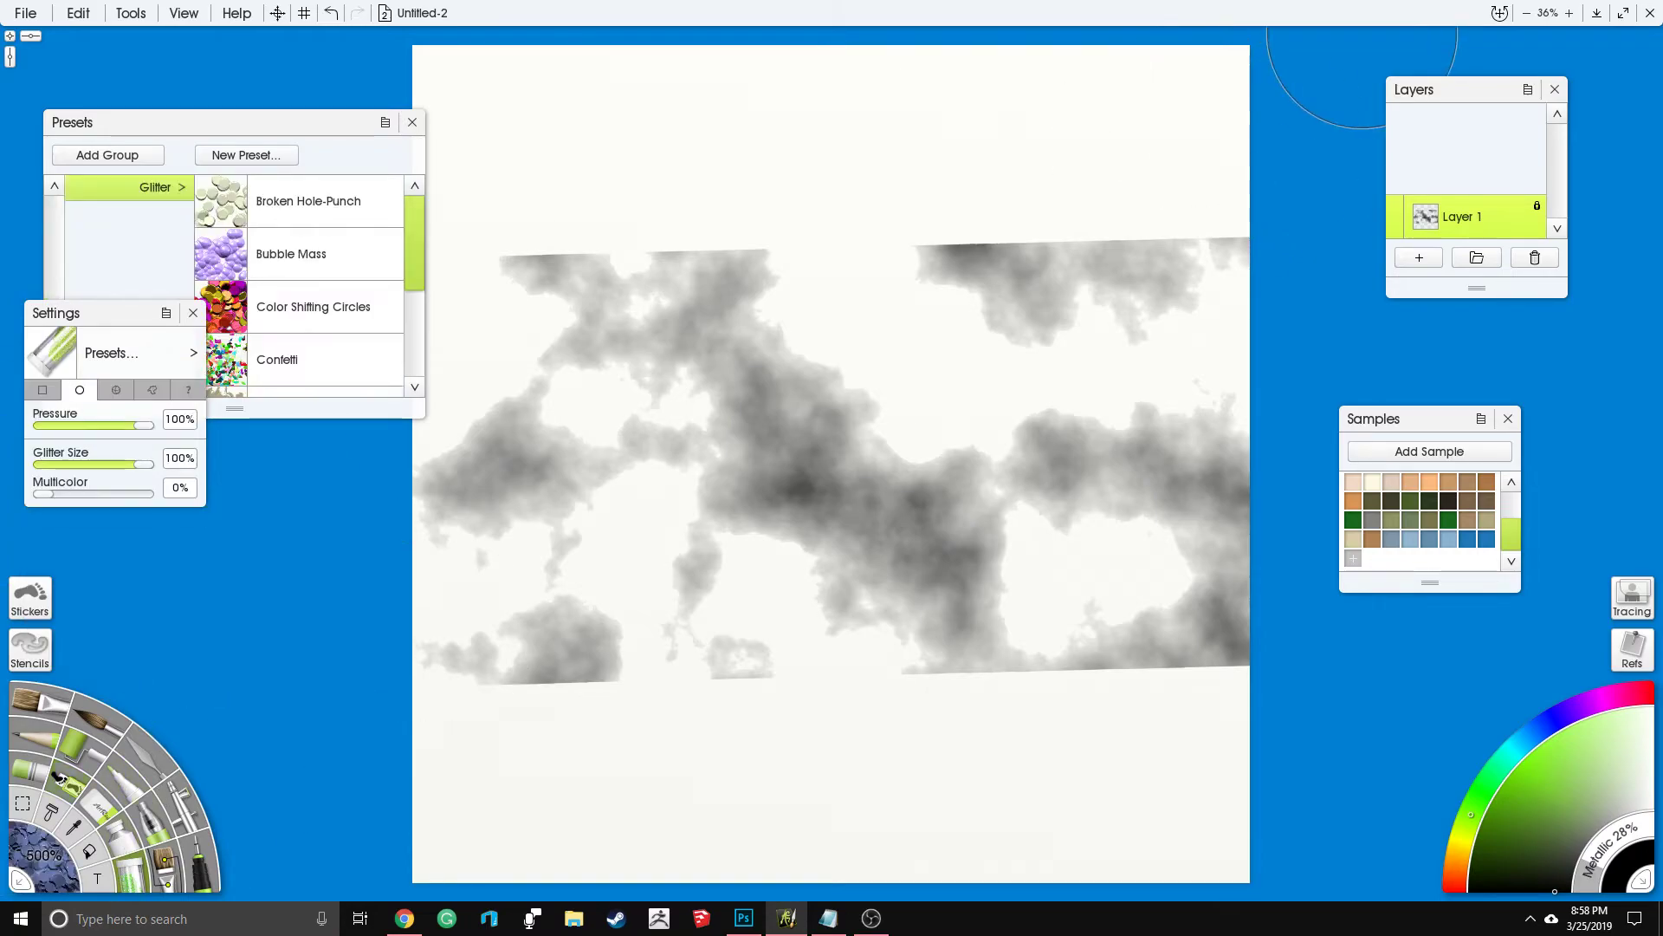
pyautogui.rightClick(1516, 214)
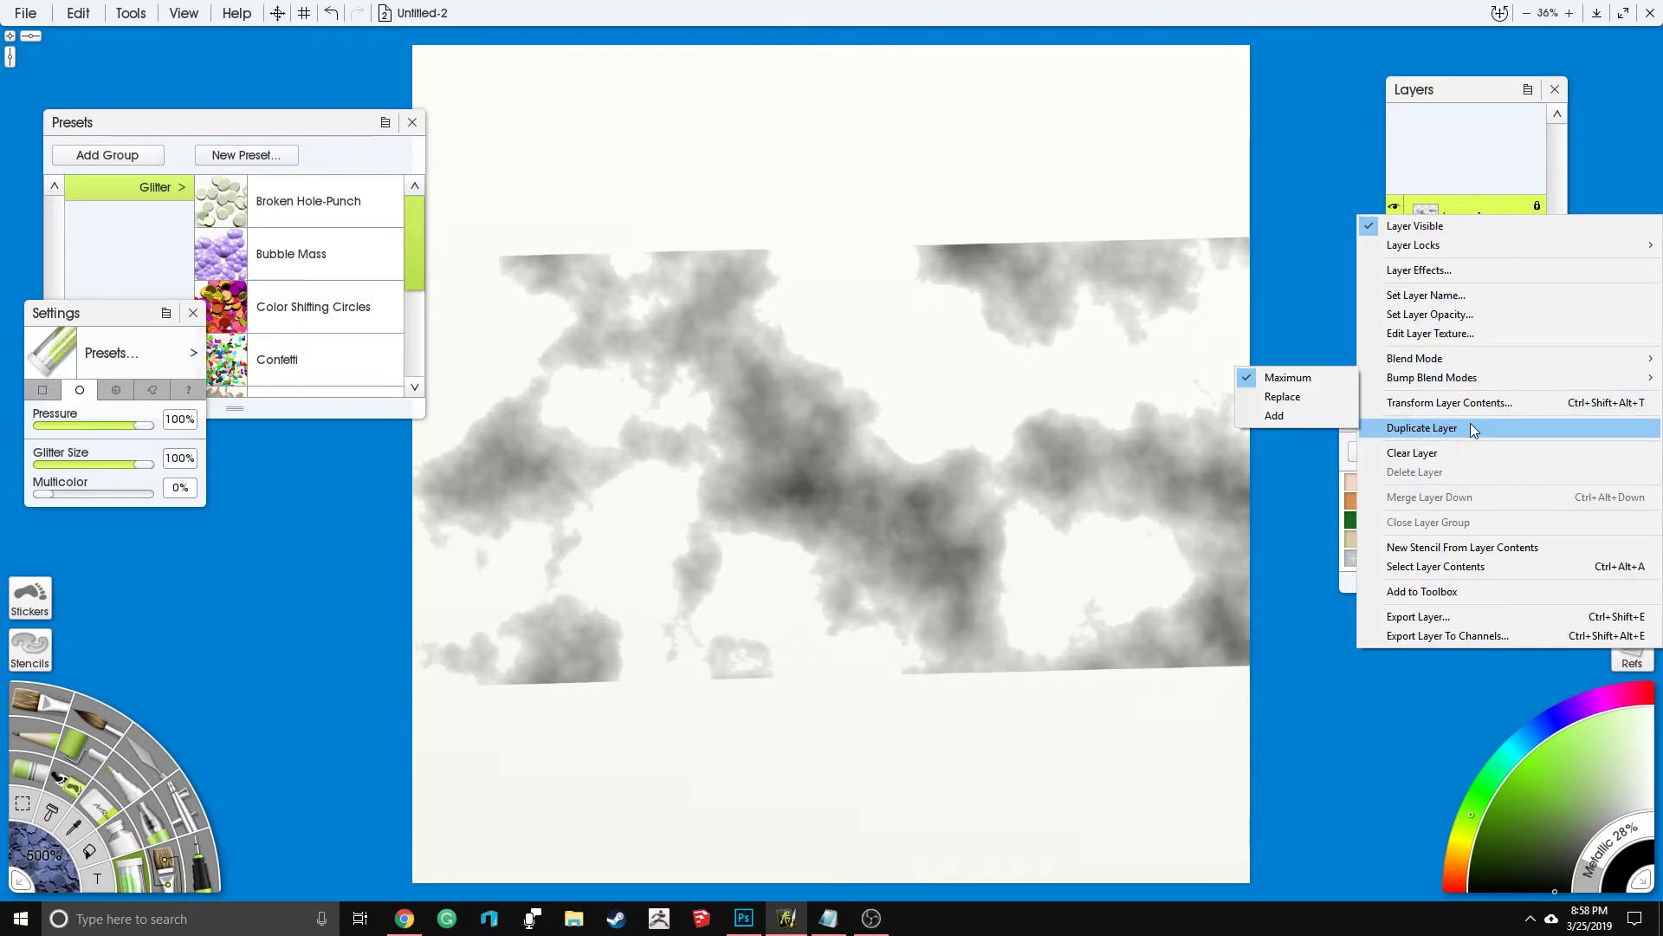
pyautogui.click(1469, 427)
pyautogui.rightClick(1474, 168)
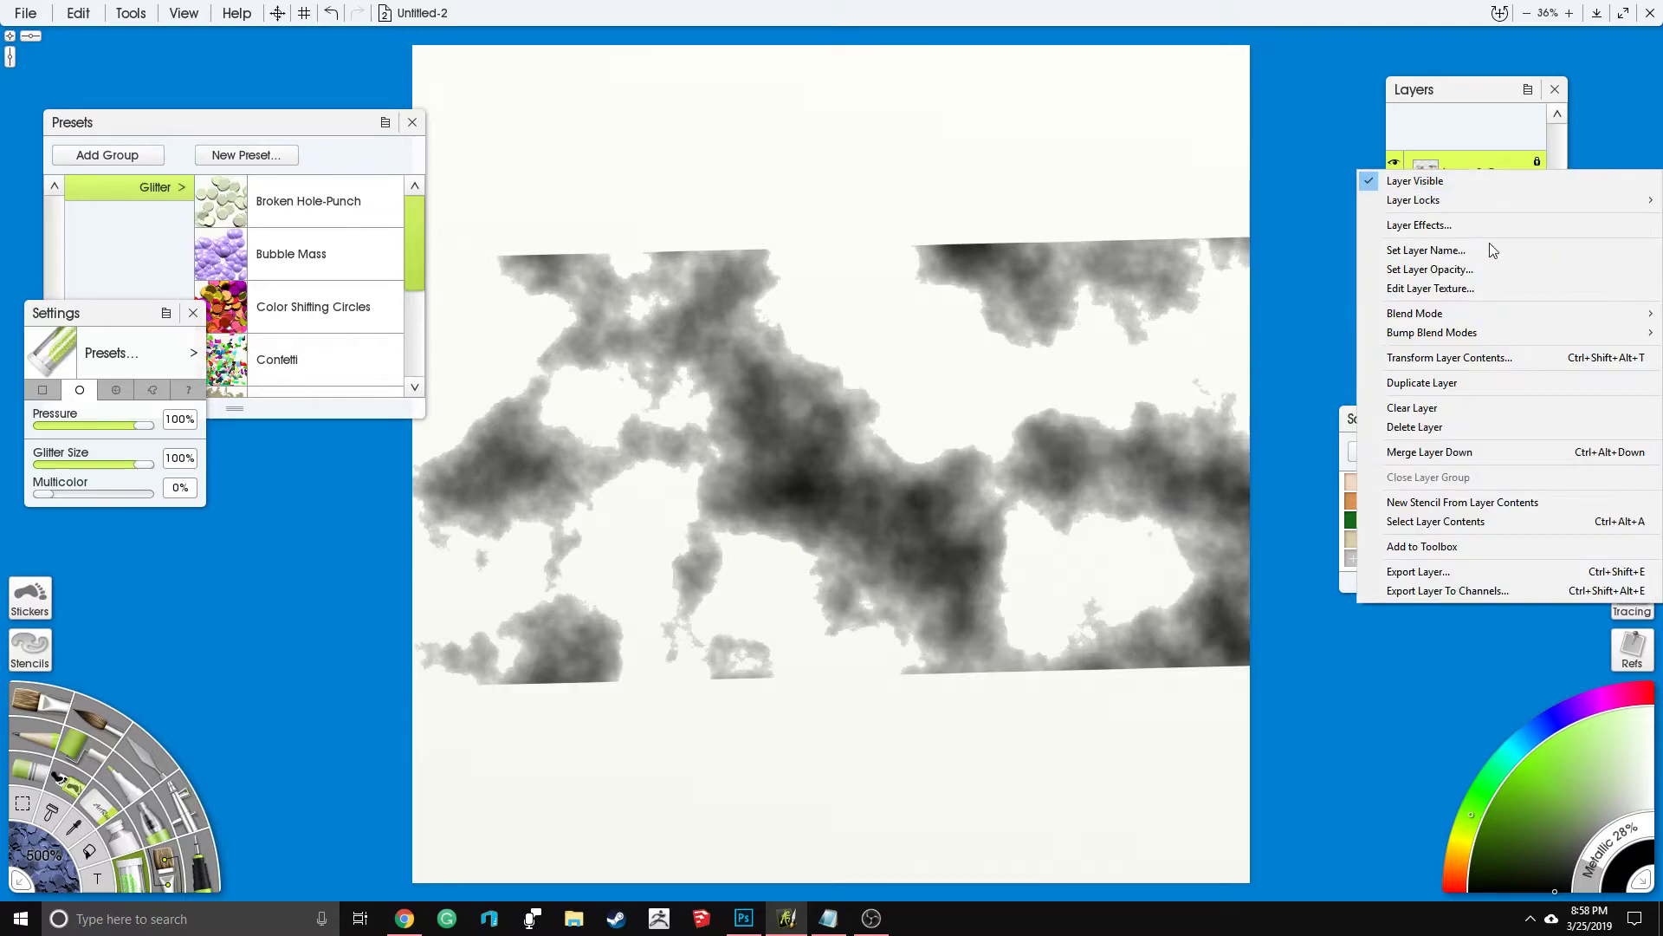
pyautogui.click(1511, 382)
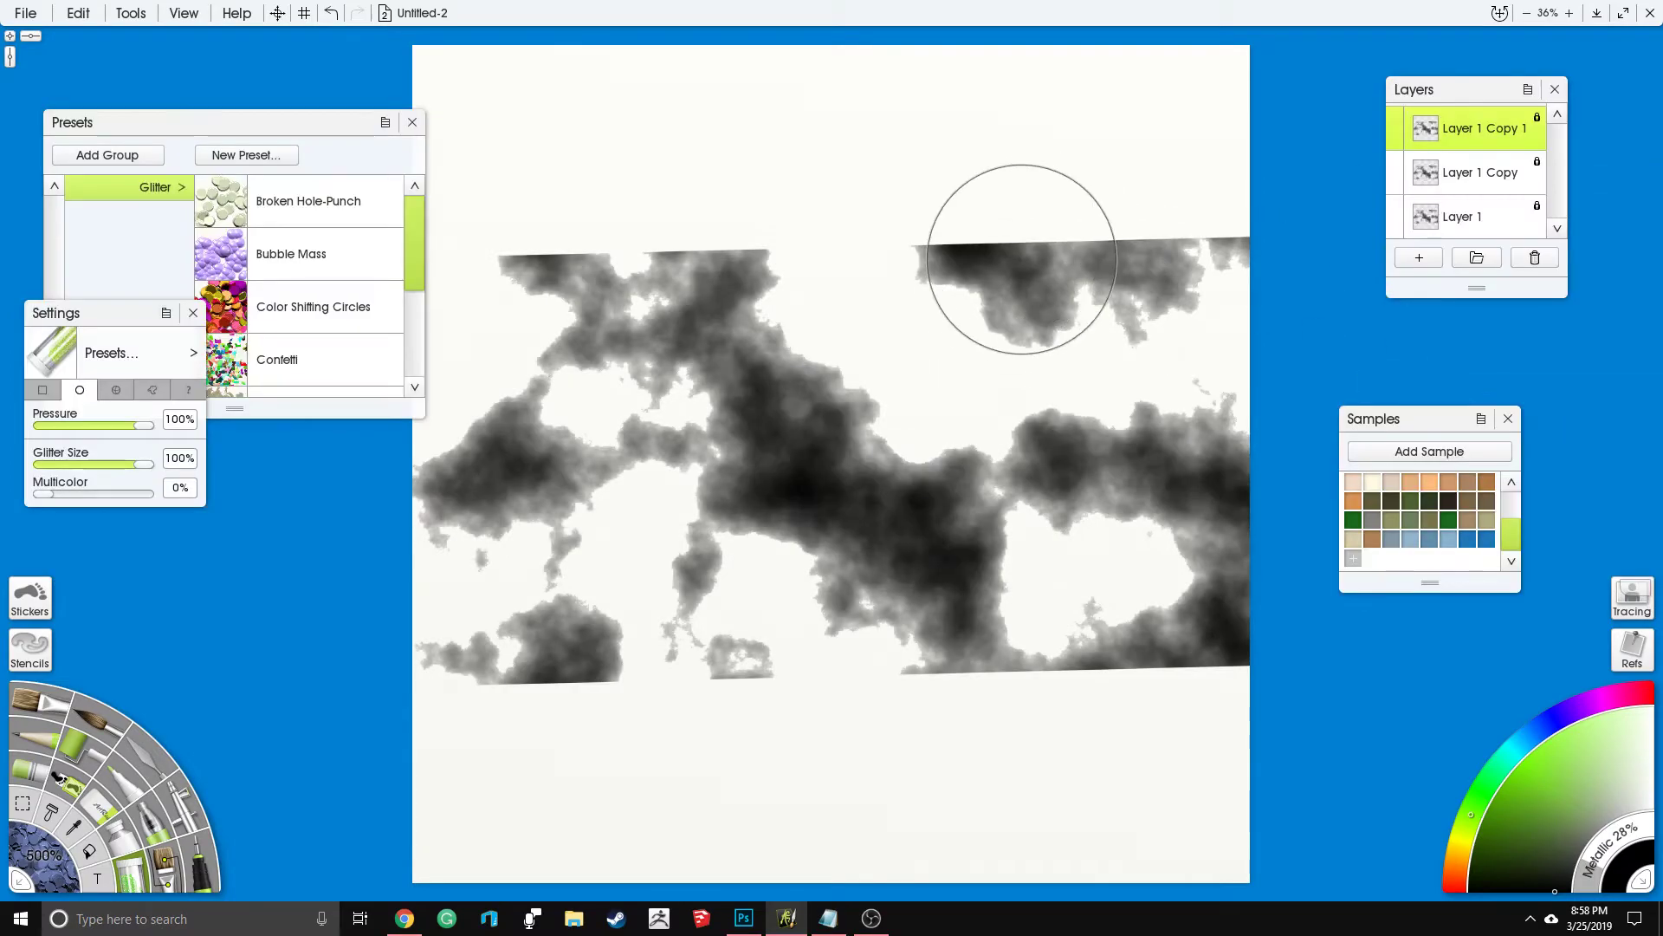
pyautogui.rightClick(1492, 137)
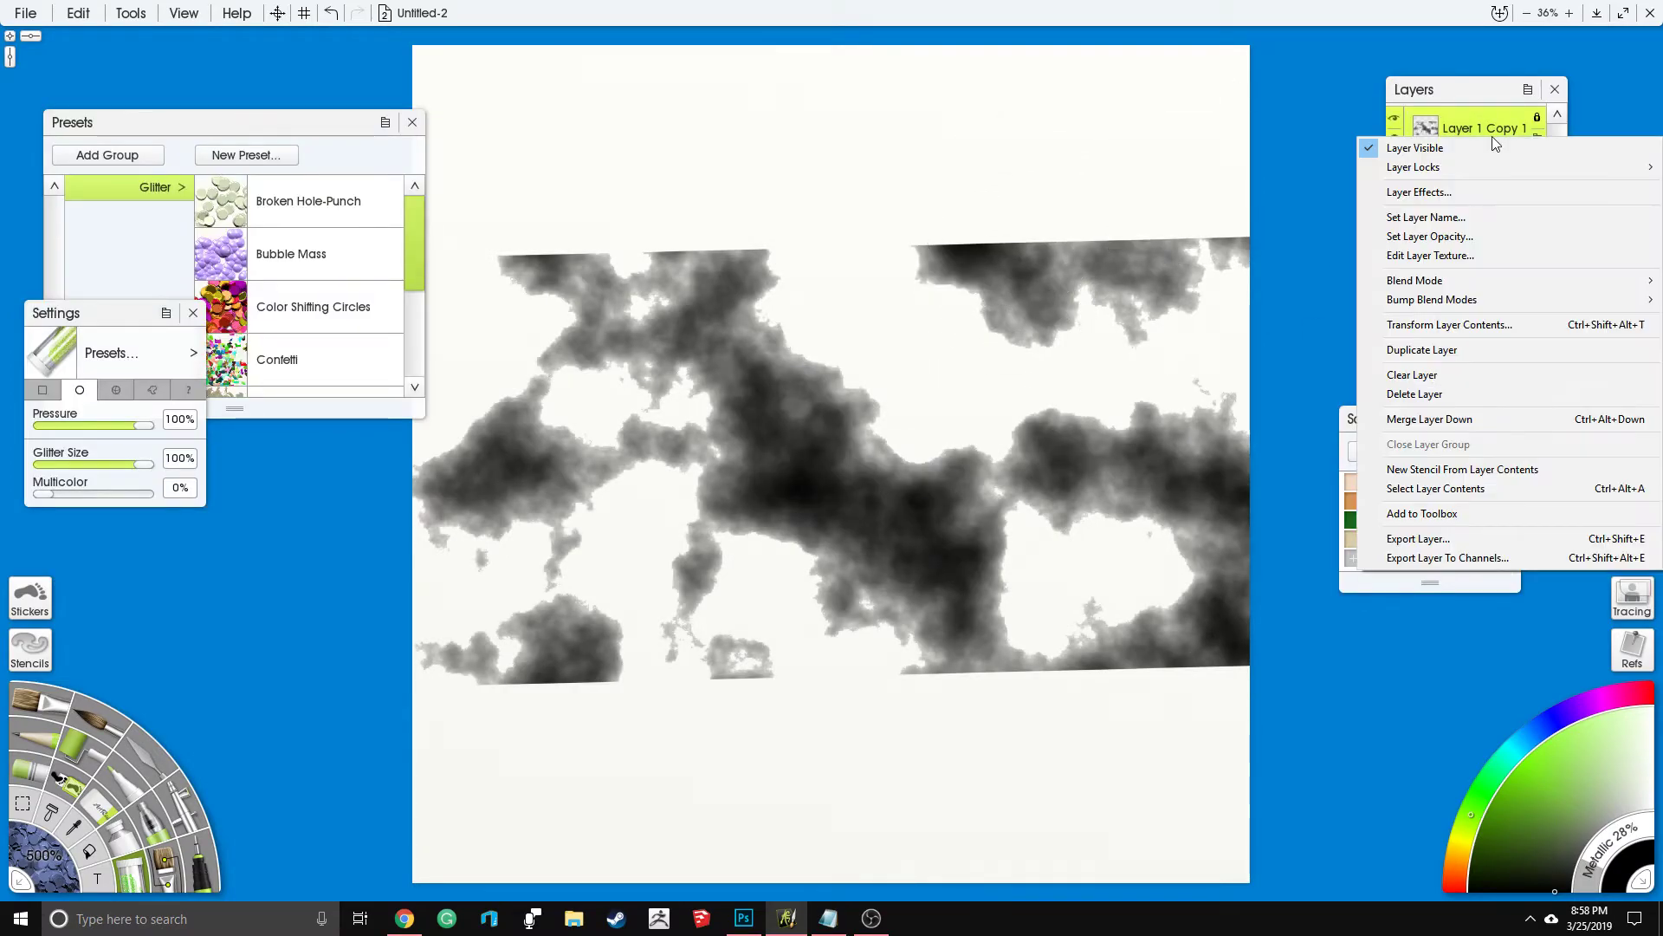
pyautogui.click(1475, 354)
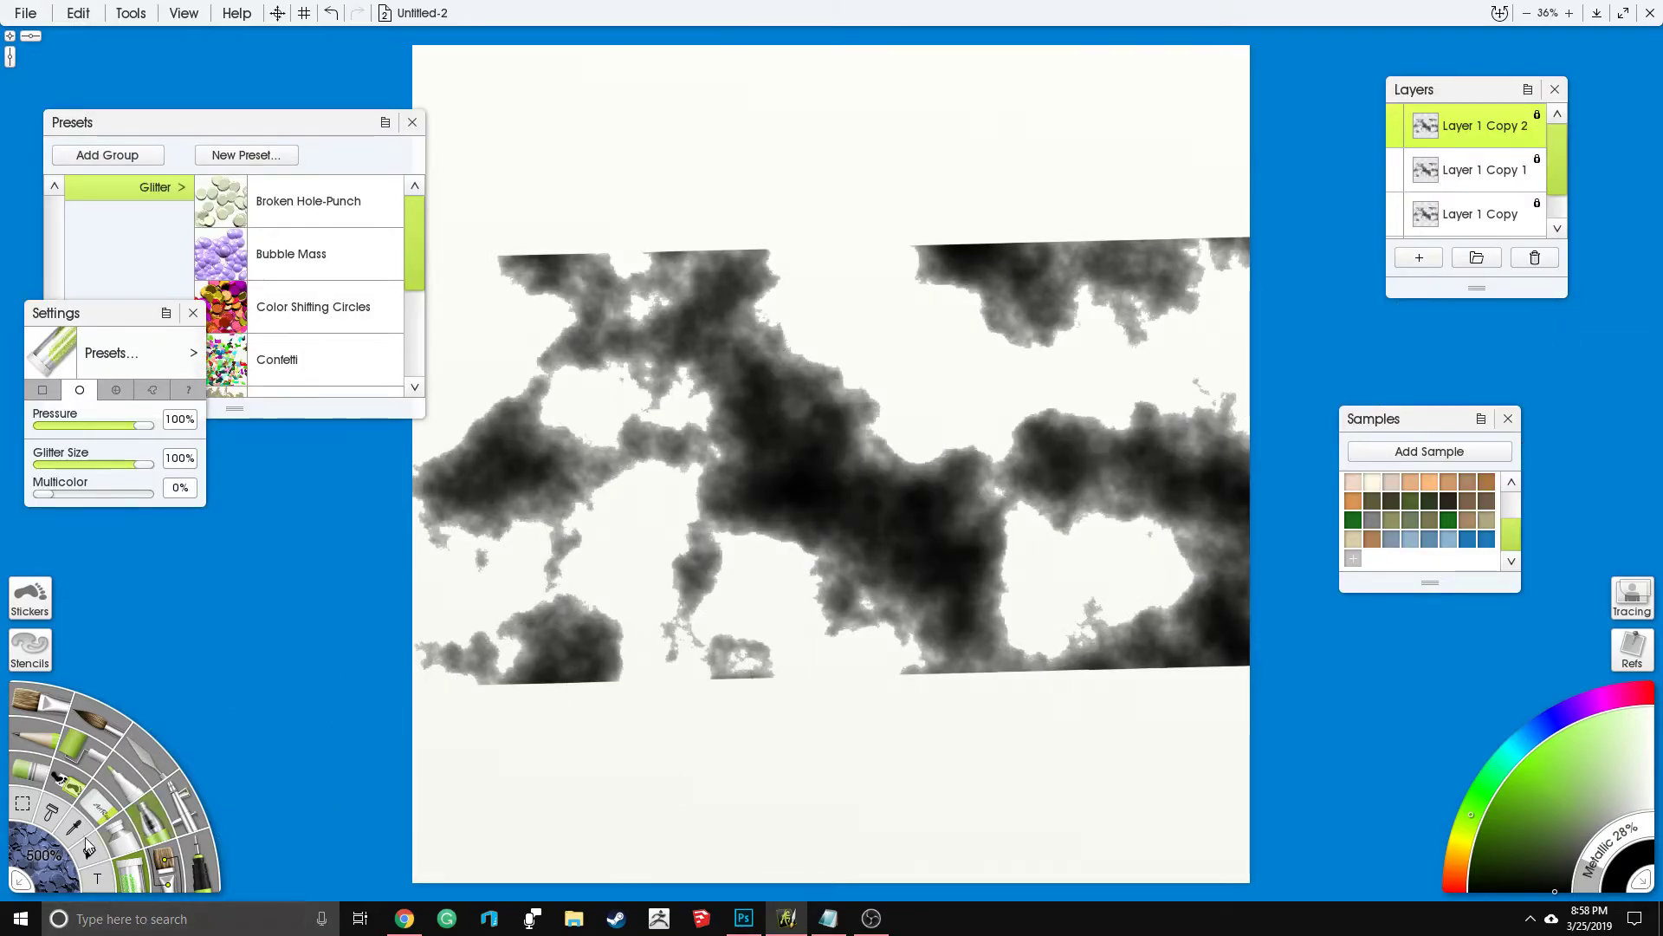
# Step: Set the canvas opacity to 0% and select the empty area around the clouds with the magic wand selection tool
pyautogui.click(24, 804)
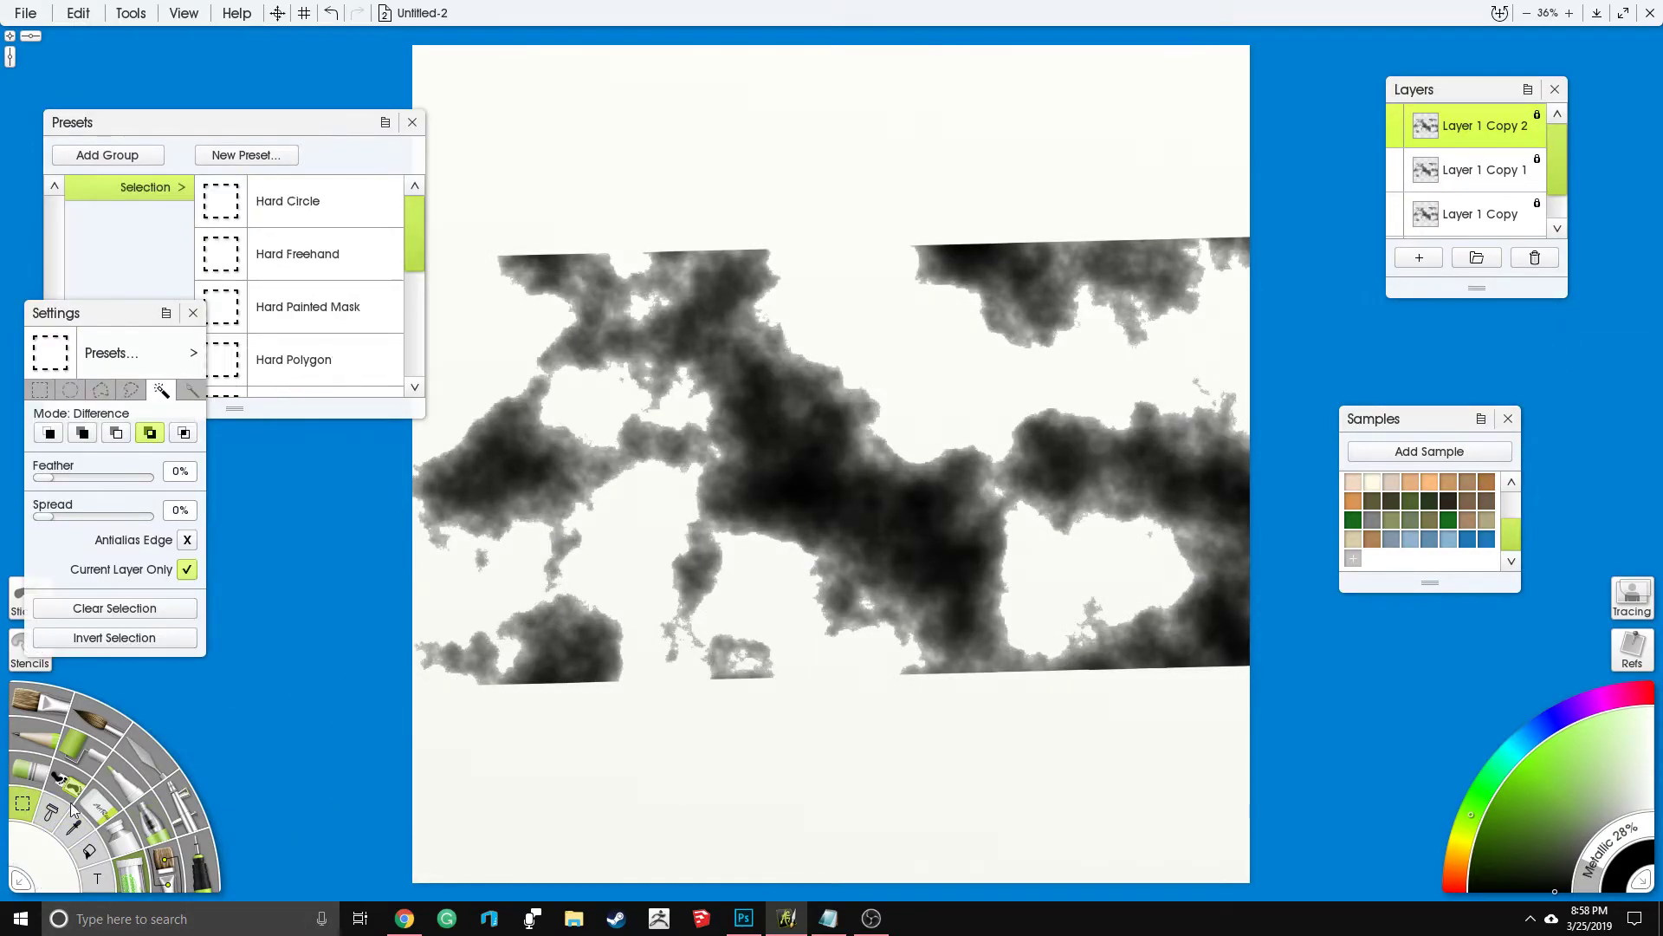
pyautogui.rightClick(1077, 740)
pyautogui.click(954, 725)
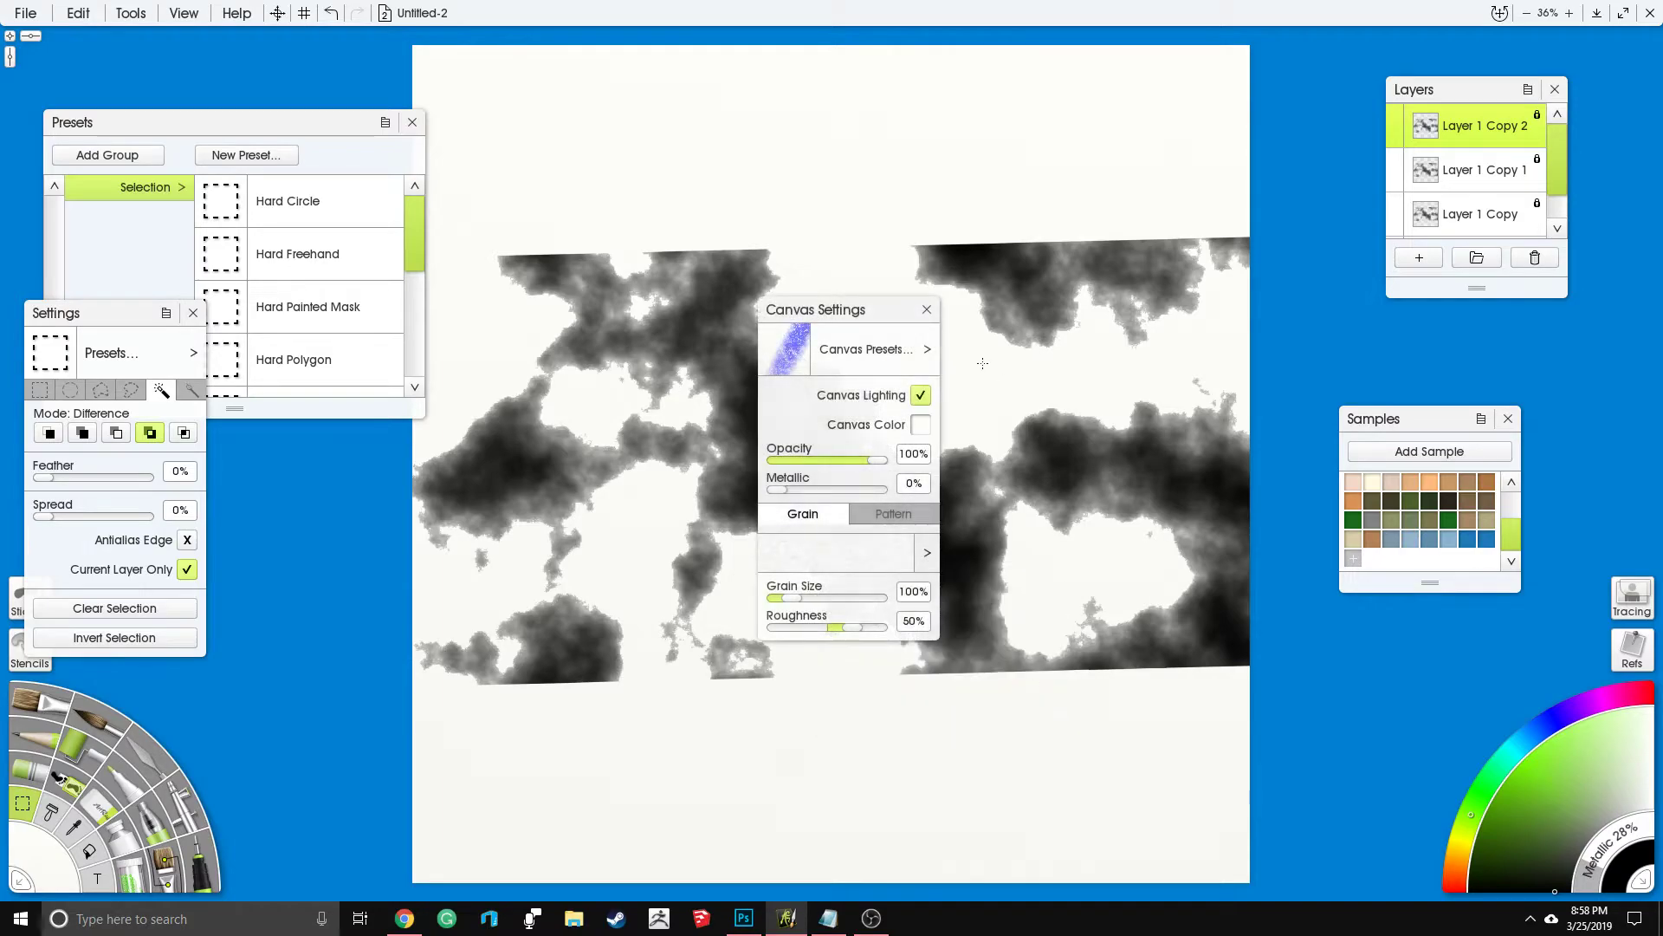
pyautogui.moveTo(877, 459); pyautogui.dragTo(769, 459)
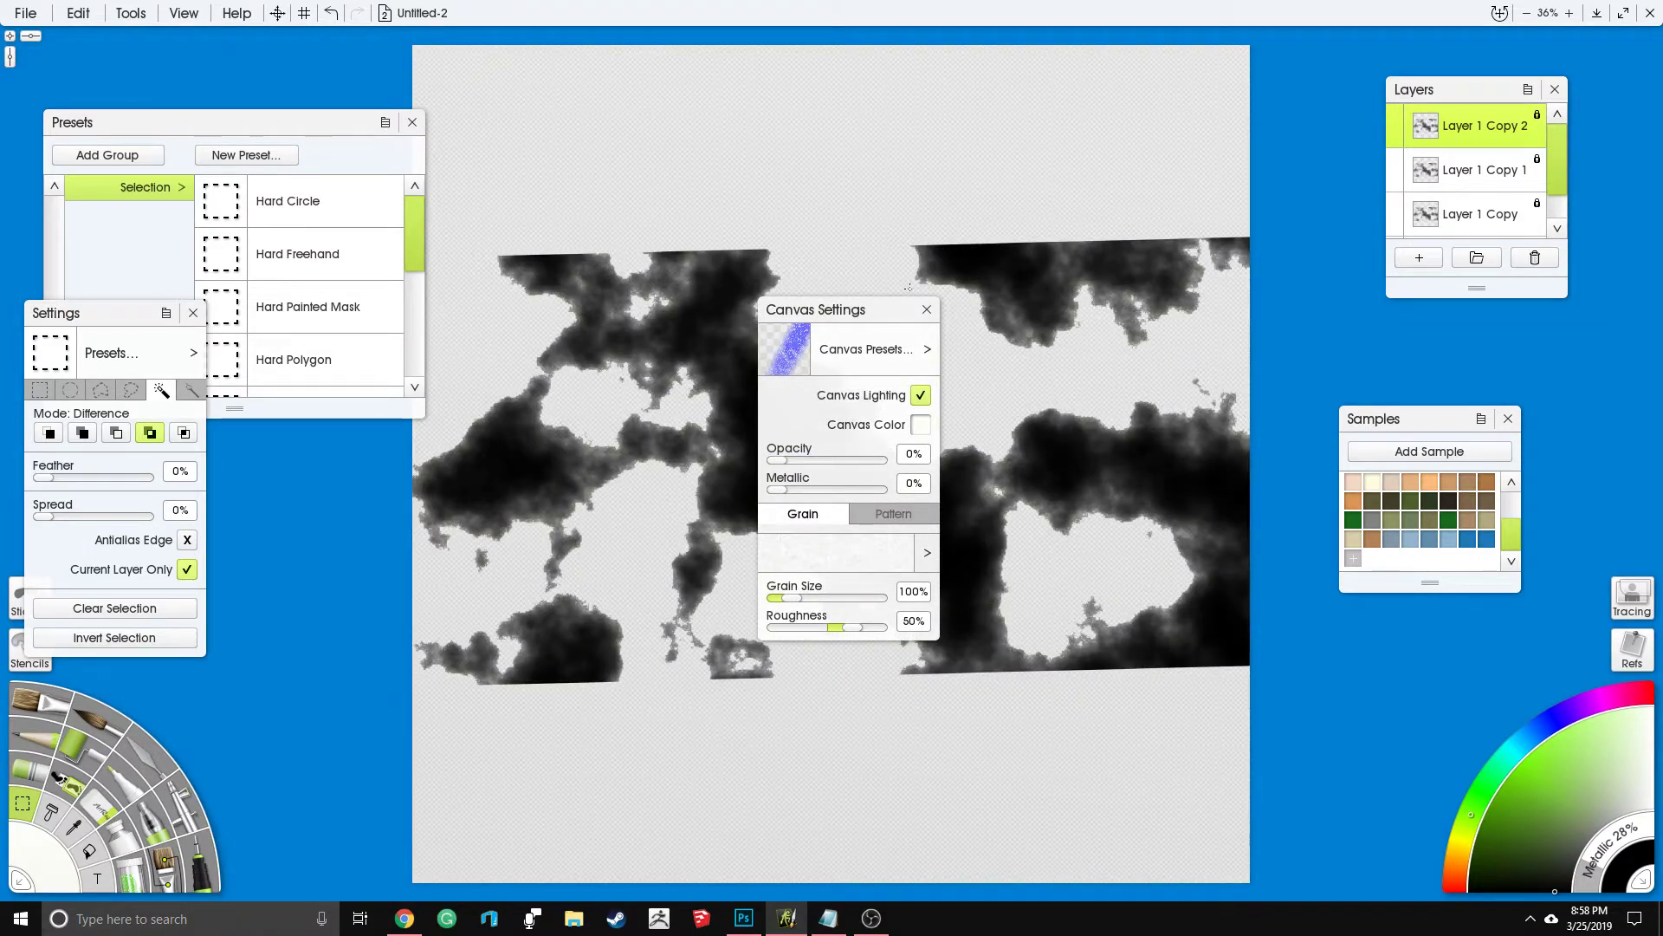
pyautogui.click(926, 310)
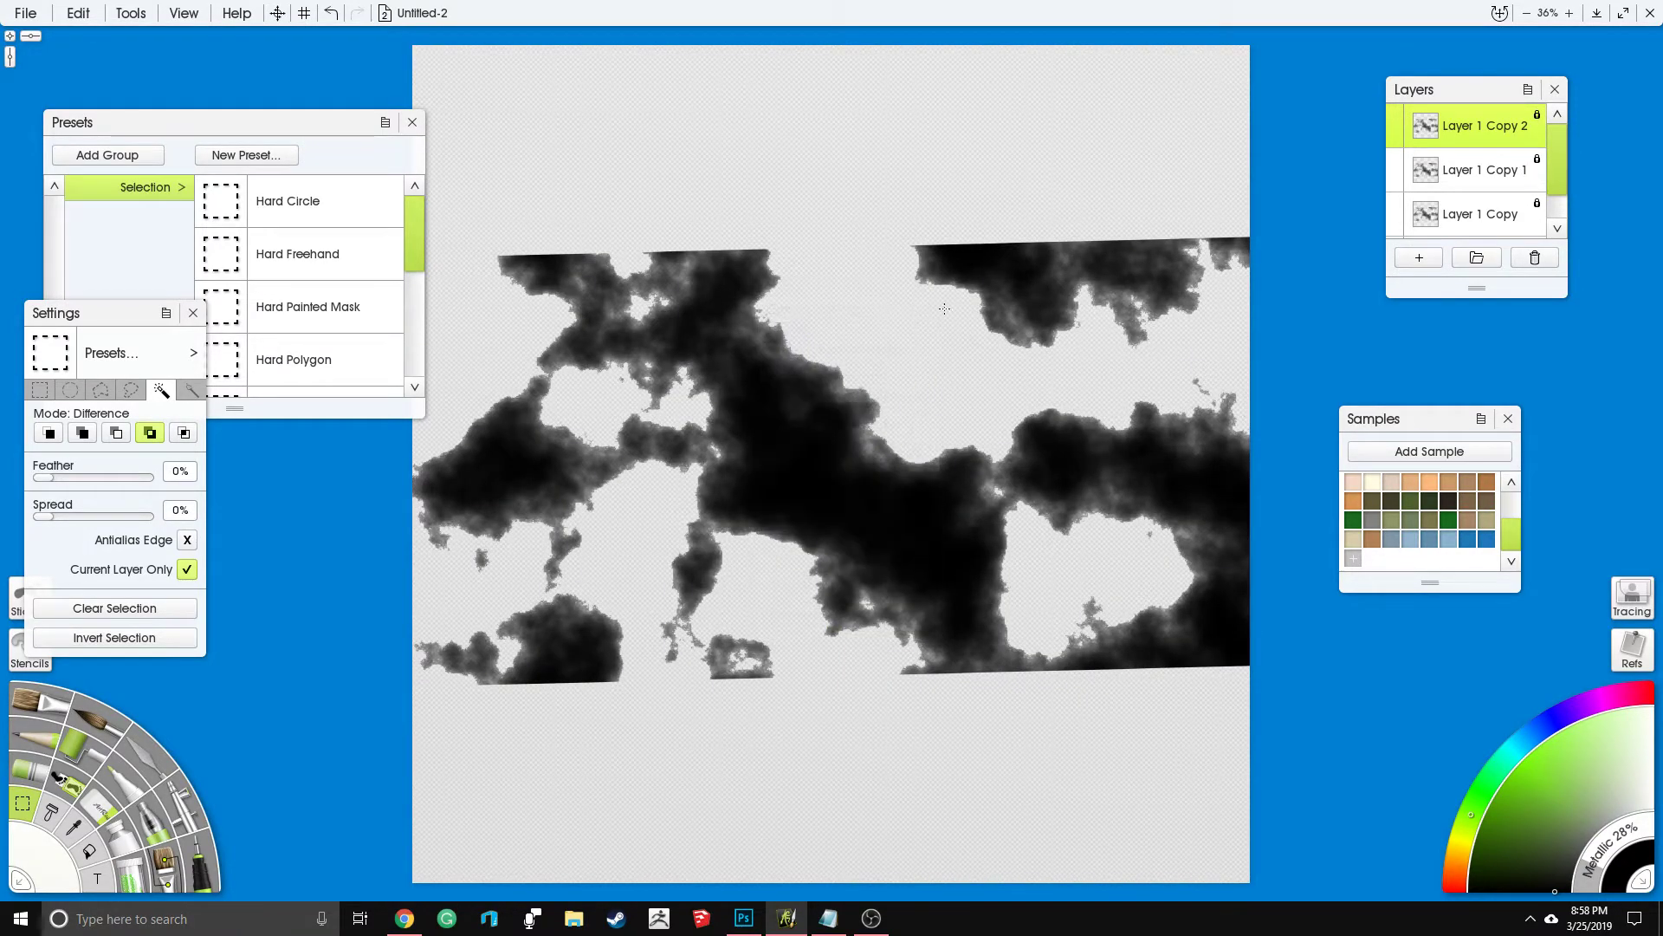
pyautogui.click(955, 741)
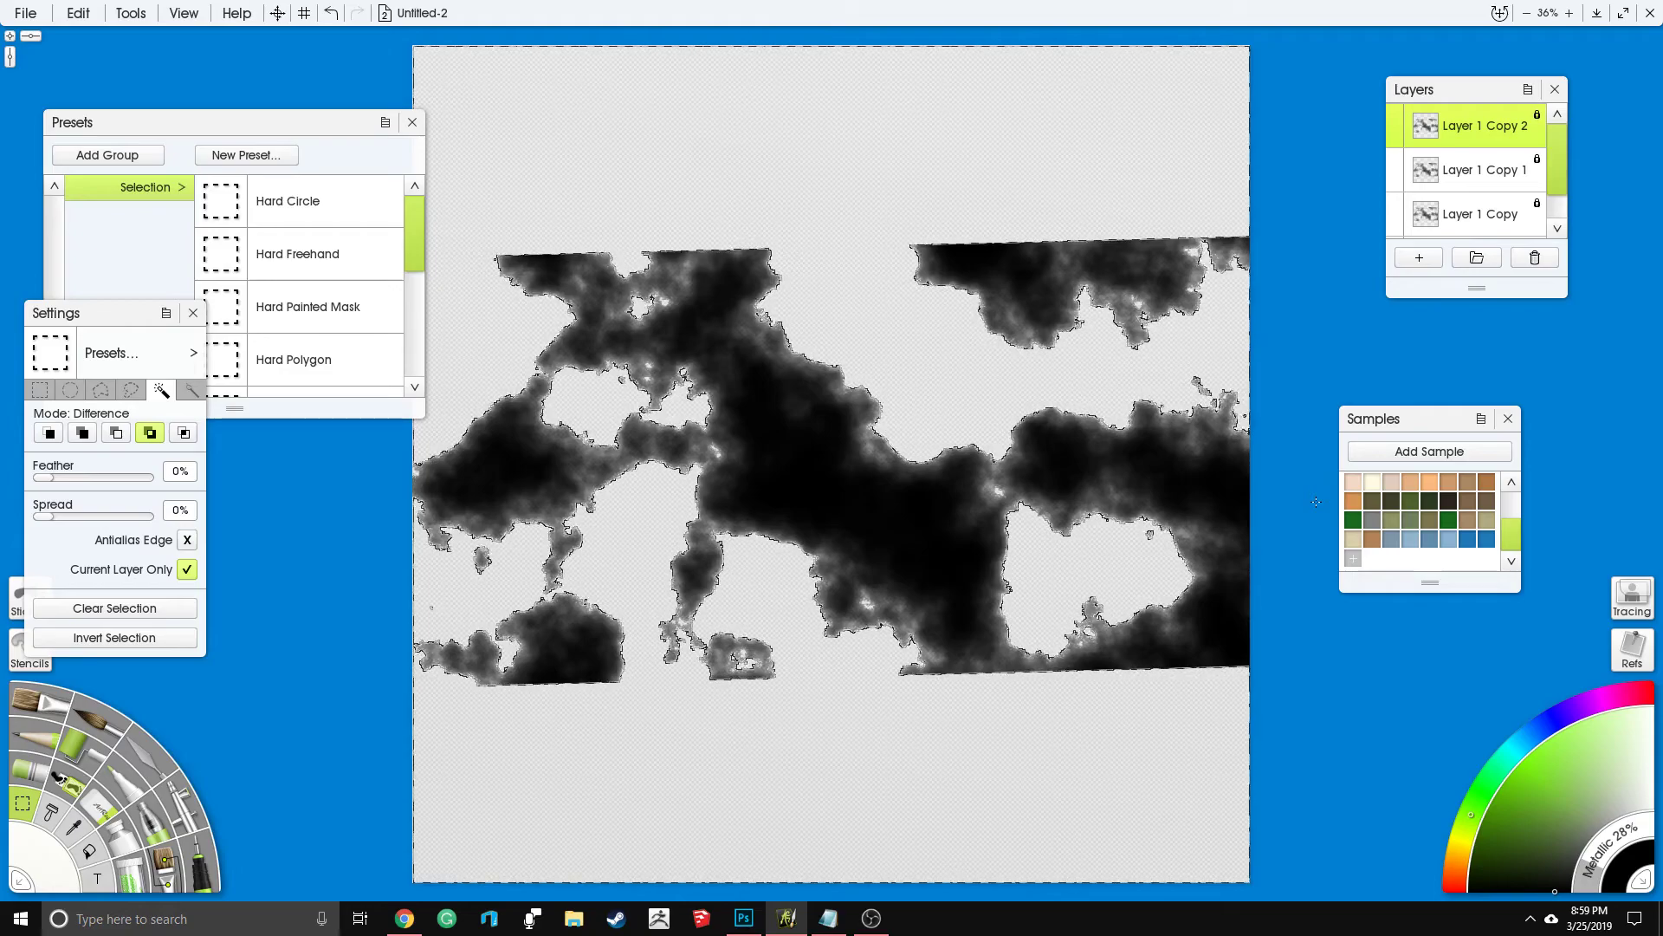
# Step: Invert the selection so it covers the clouds, and add a new layer directly above Layer 1
pyautogui.scroll(-1, 1462, 200)
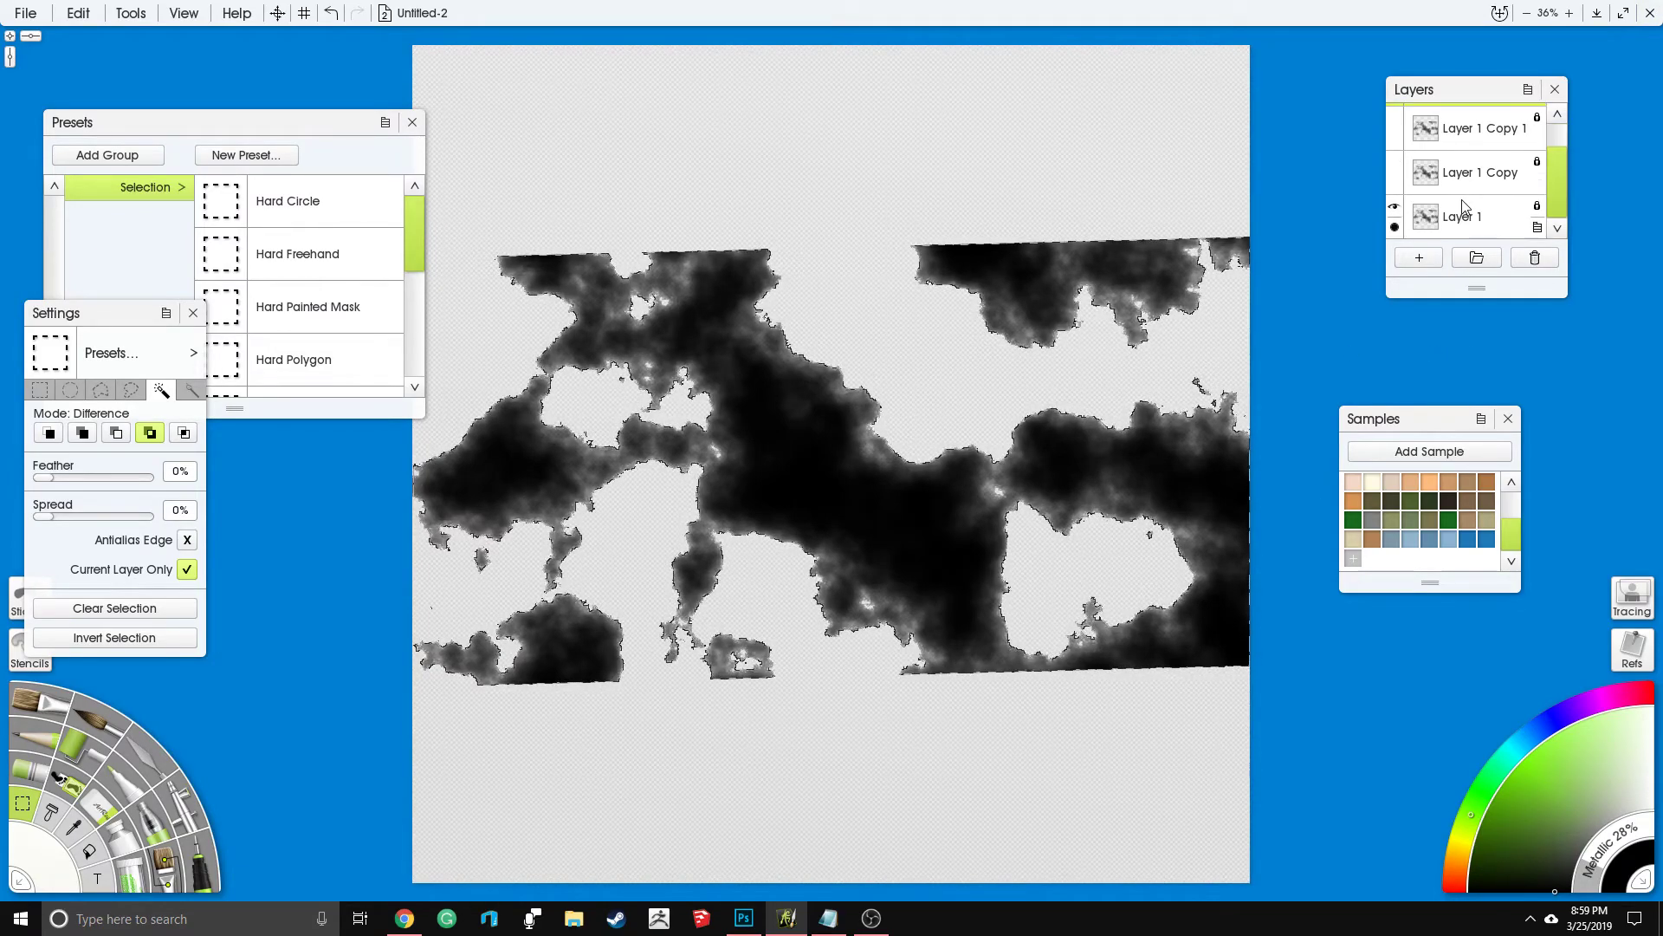
pyautogui.click(1494, 229)
pyautogui.click(1425, 257)
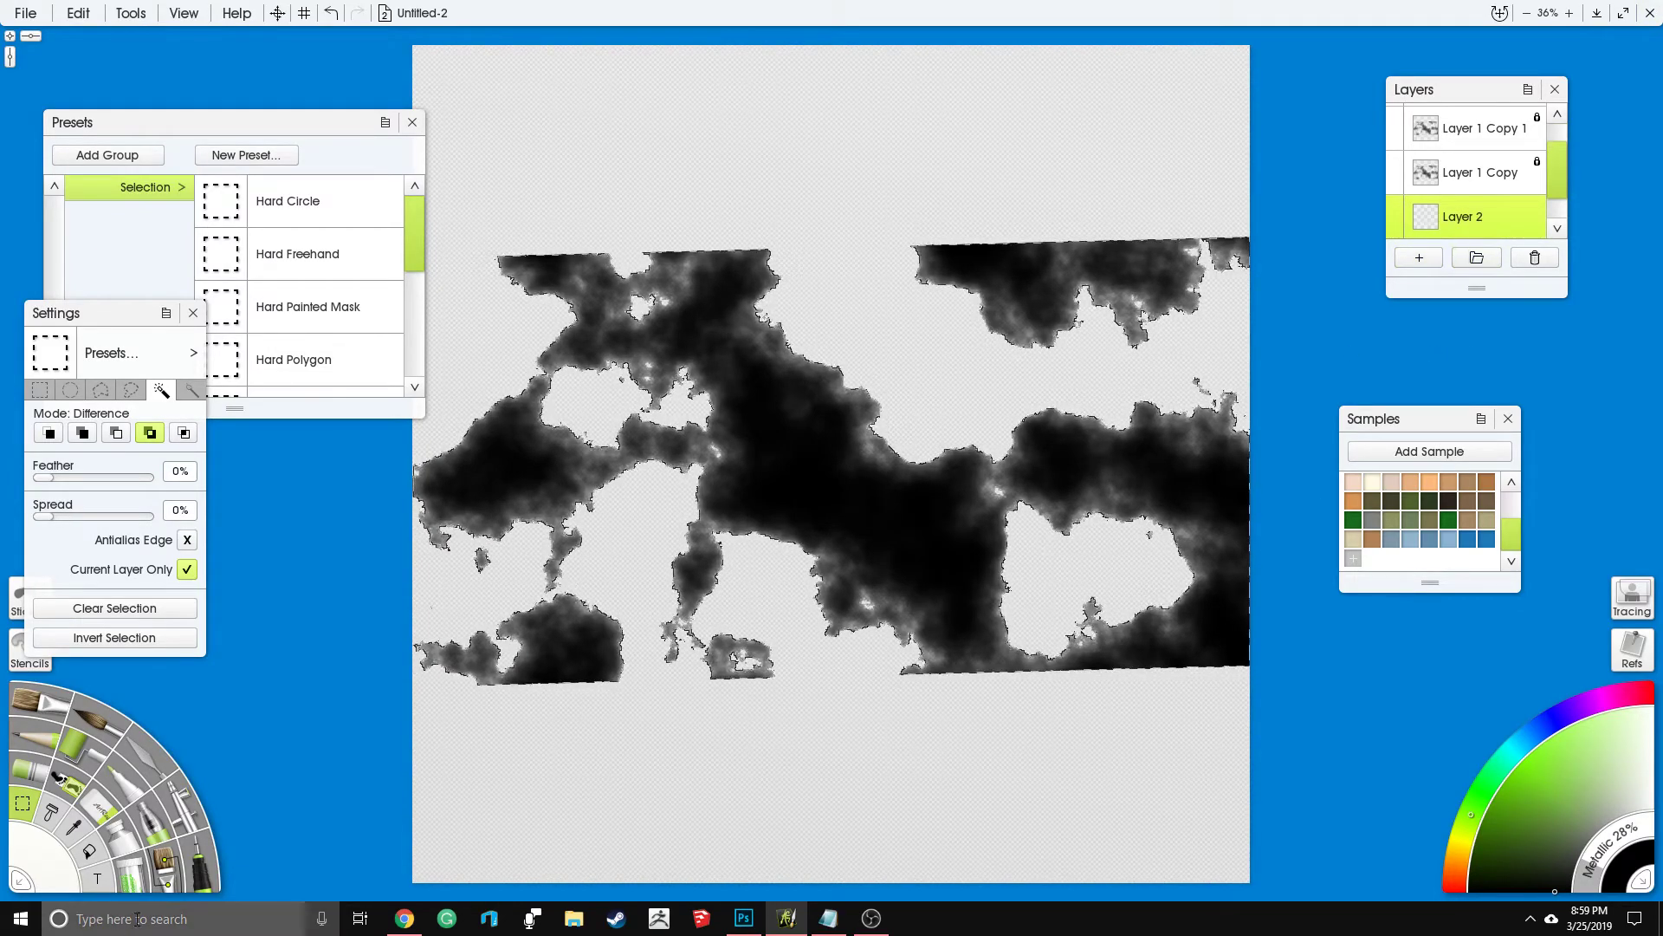
# Step: Choose the Tube tool with a medium green colour, and hide Layer 1 and its three copies
pyautogui.click(127, 845)
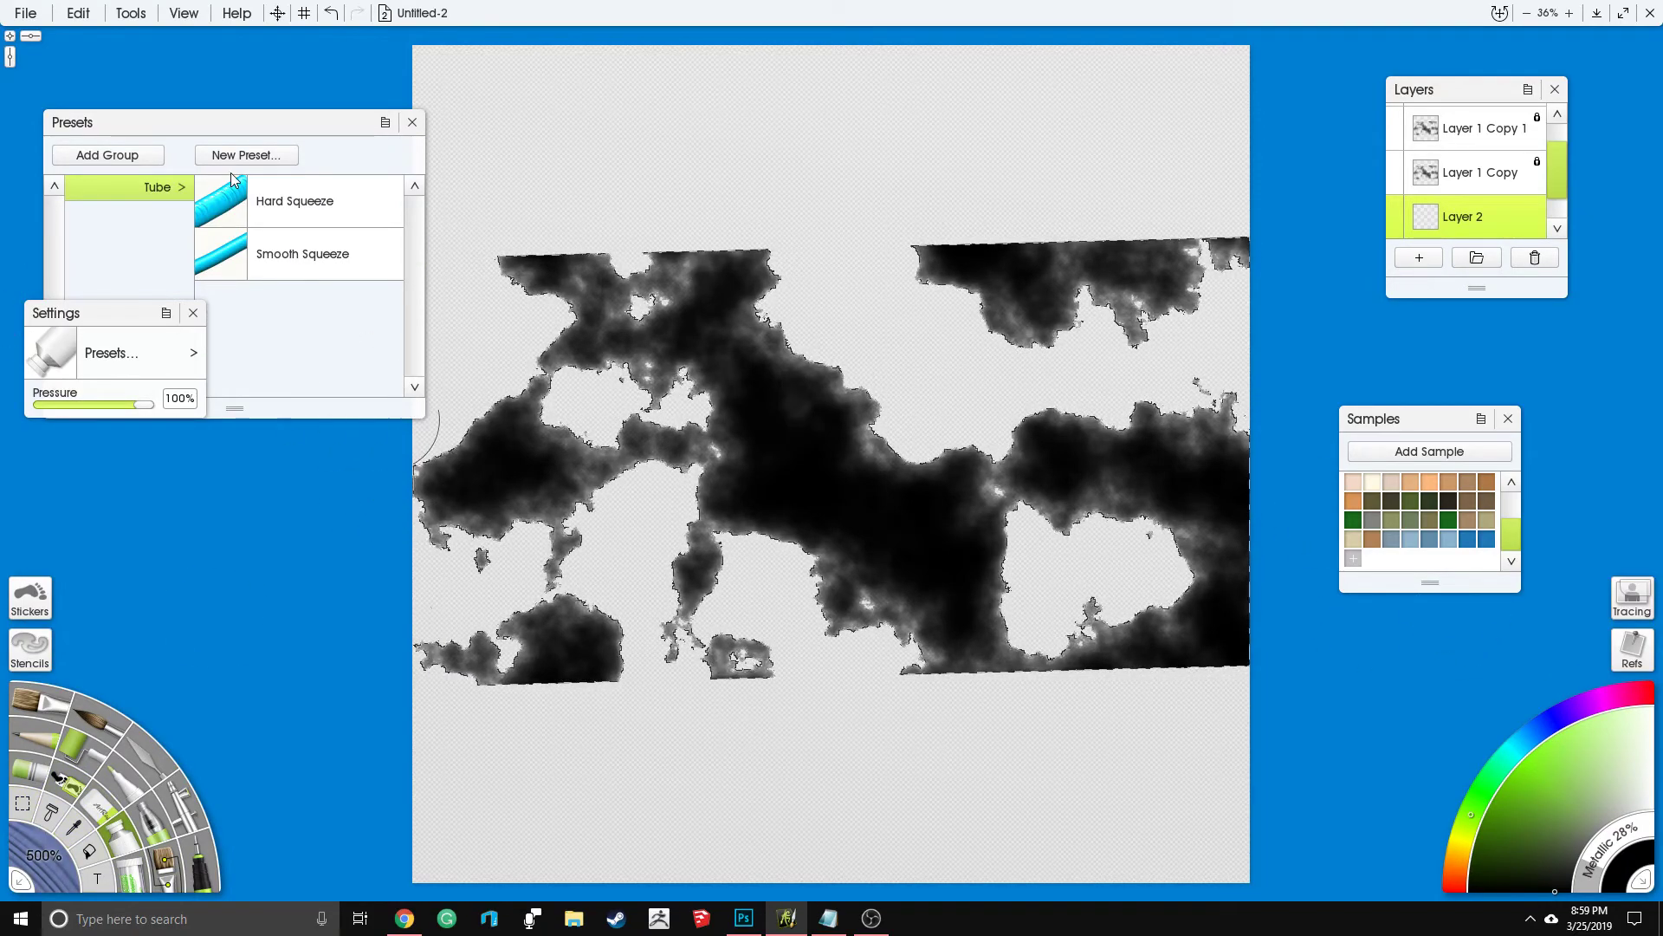
pyautogui.moveTo(1556, 771)
pyautogui.mouseDown()
pyautogui.moveTo(1517, 804)
pyautogui.moveTo(1542, 806)
pyautogui.mouseUp()
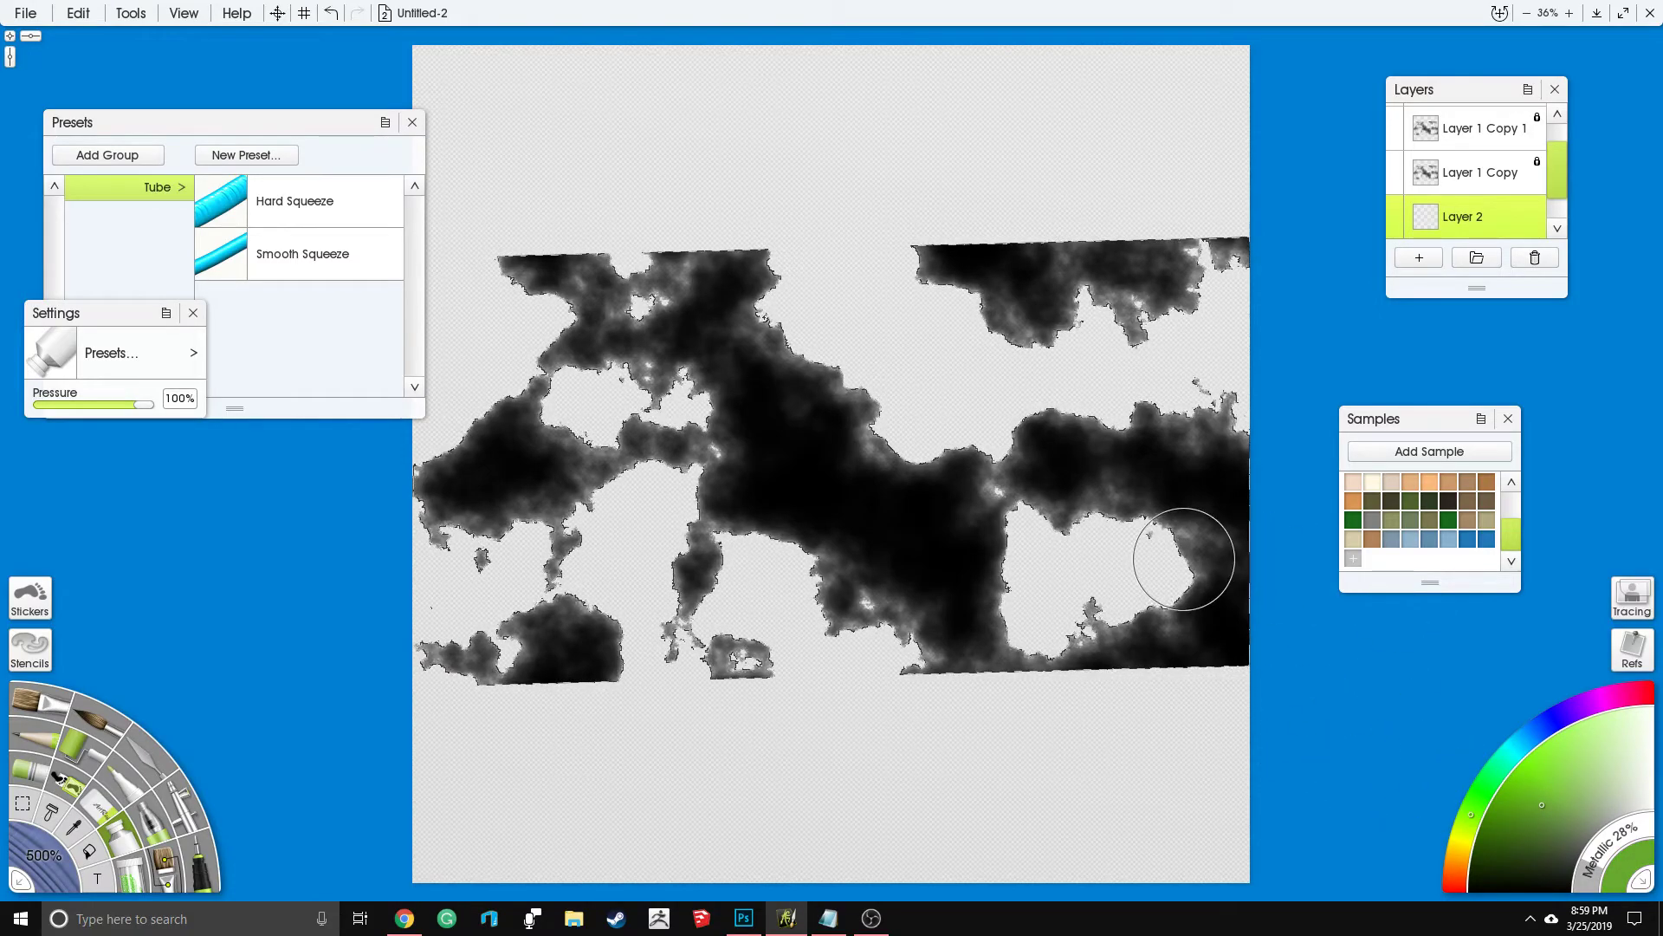
pyautogui.scroll(1, 1434, 178)
pyautogui.click(1395, 185)
pyautogui.click(1395, 142)
pyautogui.scroll(1, 1399, 138)
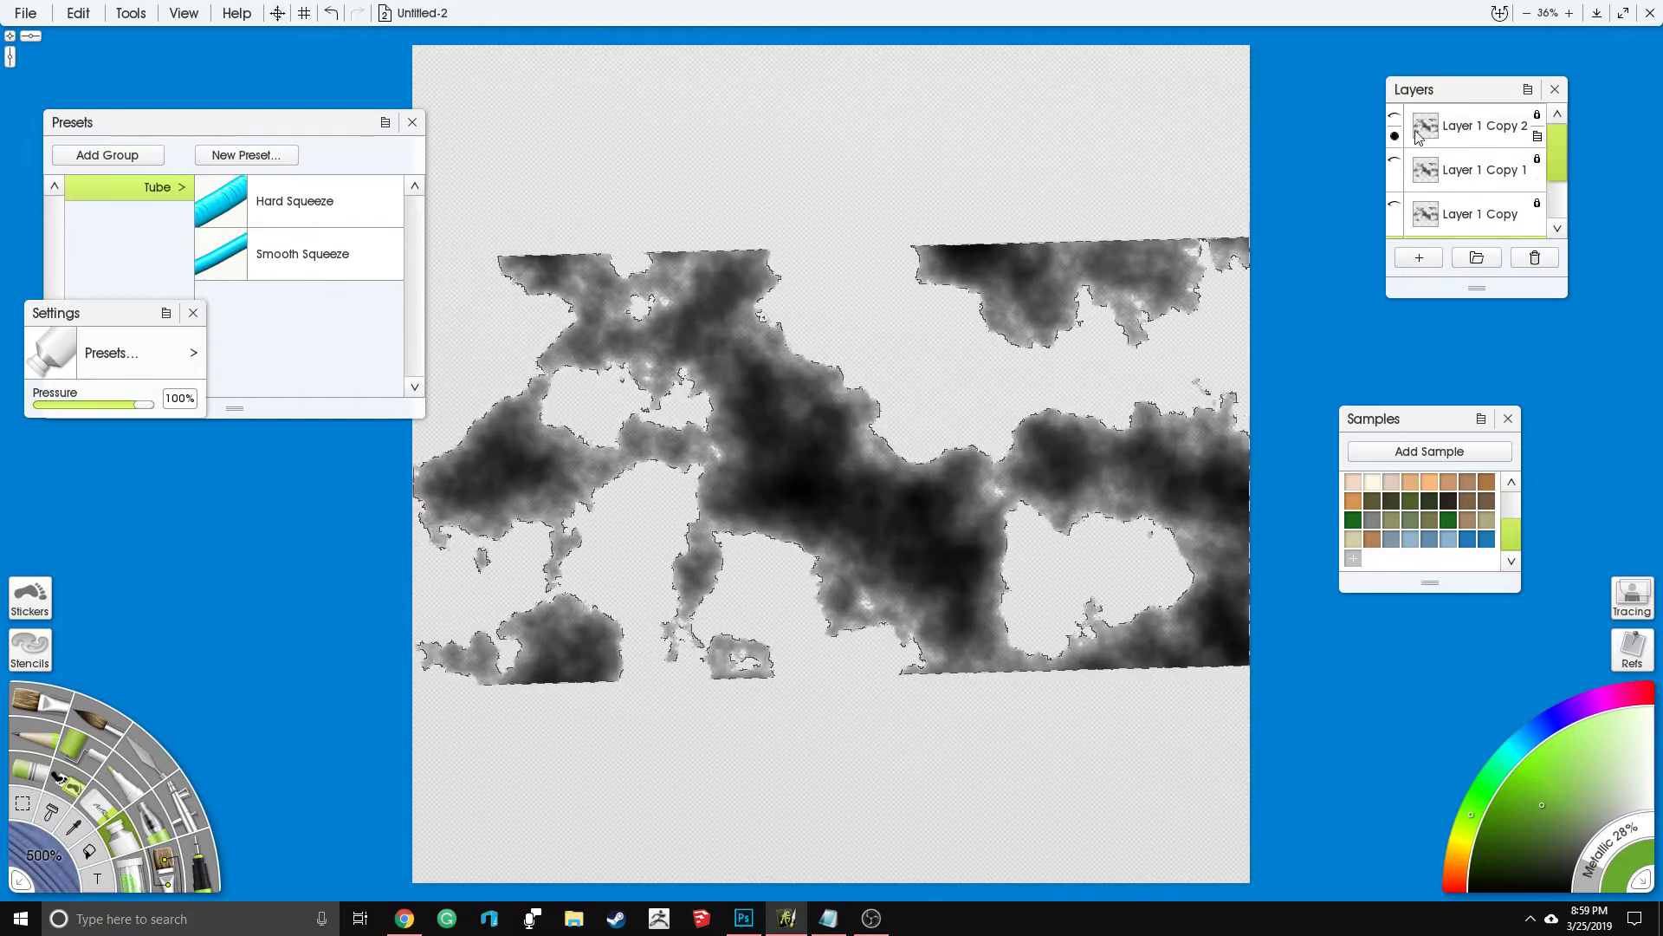
pyautogui.scroll(-2, 1410, 177)
pyautogui.click(1395, 210)
pyautogui.click(1395, 211)
pyautogui.click(1395, 210)
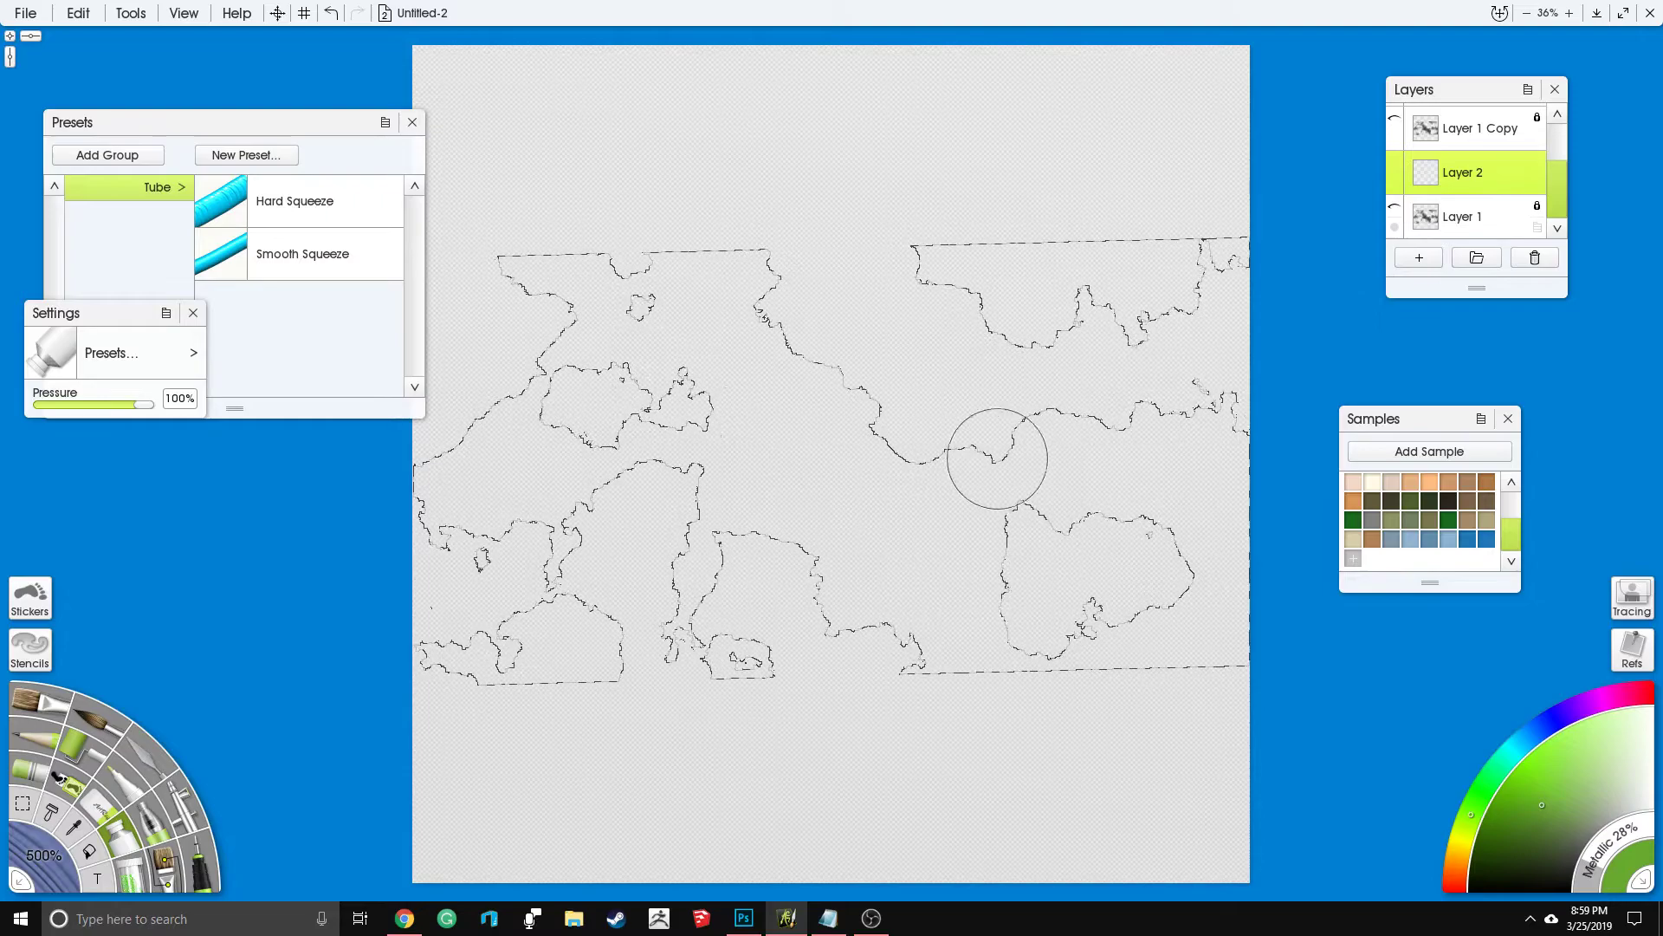
# Step: Paint thick green Tube strokes on Layer 2 until the cloud-shaped selection is completely filled
pyautogui.moveTo(977, 669)
pyautogui.mouseDown()
pyautogui.moveTo(1266, 683)
pyautogui.moveTo(1317, 628)
pyautogui.moveTo(1365, 424)
pyautogui.moveTo(1270, 345)
pyautogui.moveTo(1049, 431)
pyautogui.moveTo(1166, 428)
pyautogui.moveTo(1146, 266)
pyautogui.mouseUp()
pyautogui.moveTo(758, 266)
pyautogui.mouseDown()
pyautogui.moveTo(315, 538)
pyautogui.moveTo(456, 666)
pyautogui.mouseUp()
pyautogui.moveTo(1019, 413)
pyautogui.mouseDown()
pyautogui.moveTo(1221, 289)
pyautogui.moveTo(1107, 208)
pyautogui.moveTo(1126, 232)
pyautogui.moveTo(737, 263)
pyautogui.moveTo(505, 342)
pyautogui.mouseUp()
pyautogui.moveTo(457, 661)
pyautogui.mouseDown()
pyautogui.moveTo(934, 728)
pyautogui.moveTo(1040, 611)
pyautogui.moveTo(869, 567)
pyautogui.moveTo(737, 596)
pyautogui.moveTo(859, 426)
pyautogui.moveTo(758, 473)
pyautogui.moveTo(623, 597)
pyautogui.moveTo(557, 732)
pyautogui.moveTo(956, 626)
pyautogui.moveTo(1120, 288)
pyautogui.moveTo(712, 322)
pyautogui.moveTo(813, 611)
pyautogui.moveTo(671, 177)
pyautogui.moveTo(468, 576)
pyautogui.mouseUp()
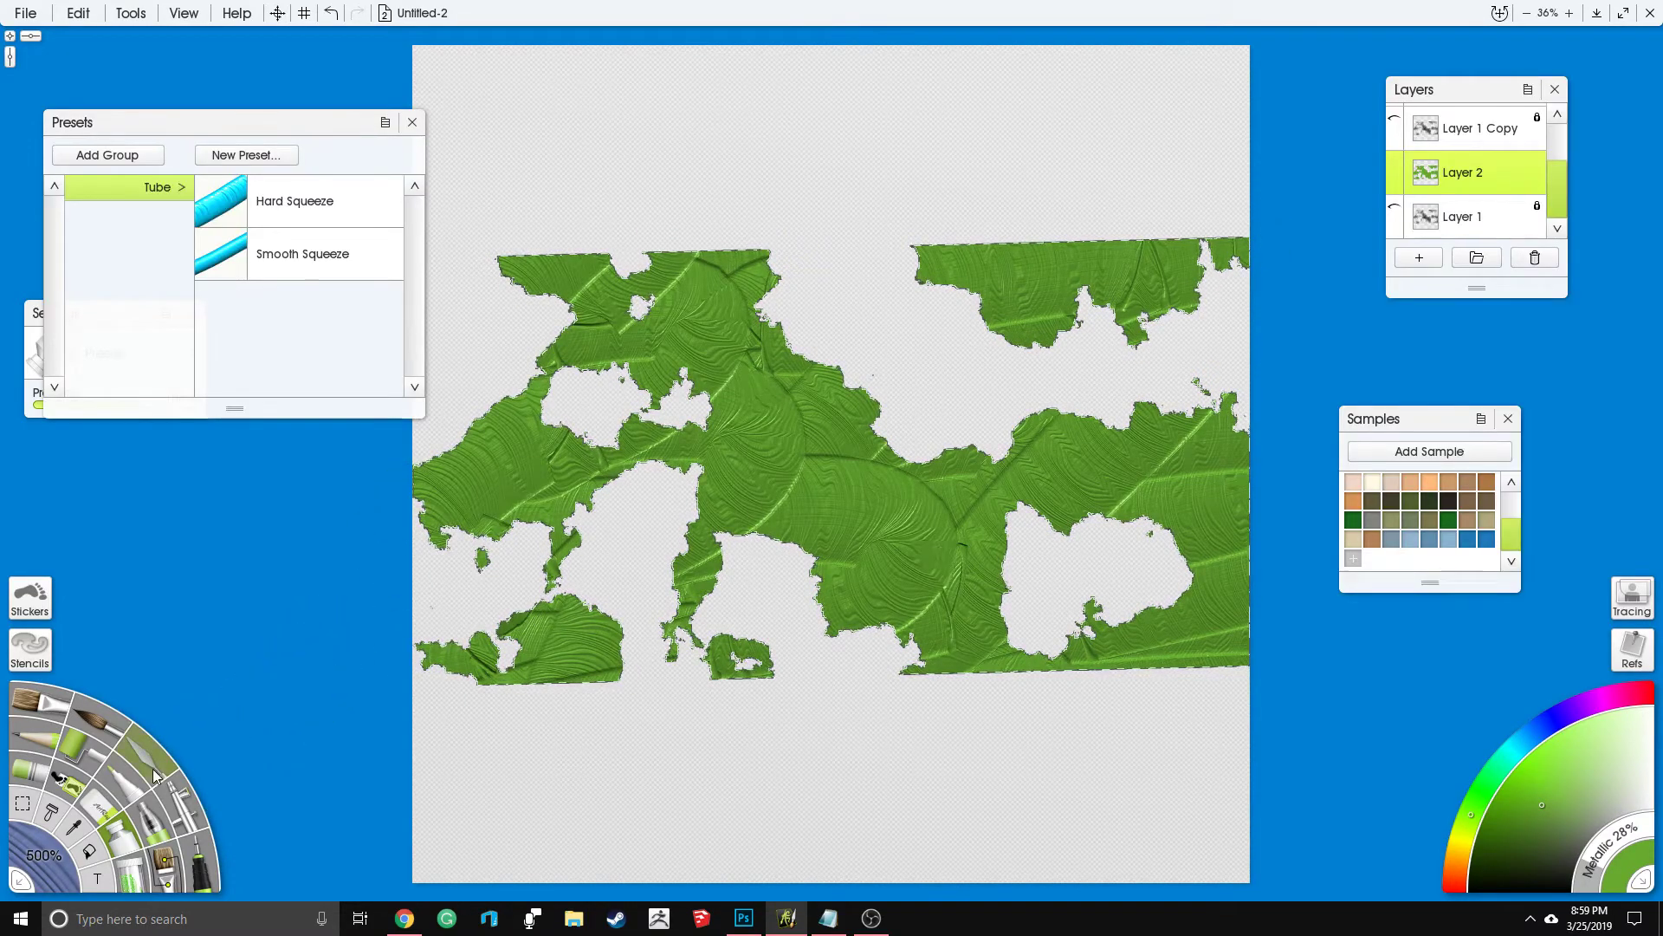
# Step: Switch to the Knife tool and set its size to 500%
pyautogui.click(154, 774)
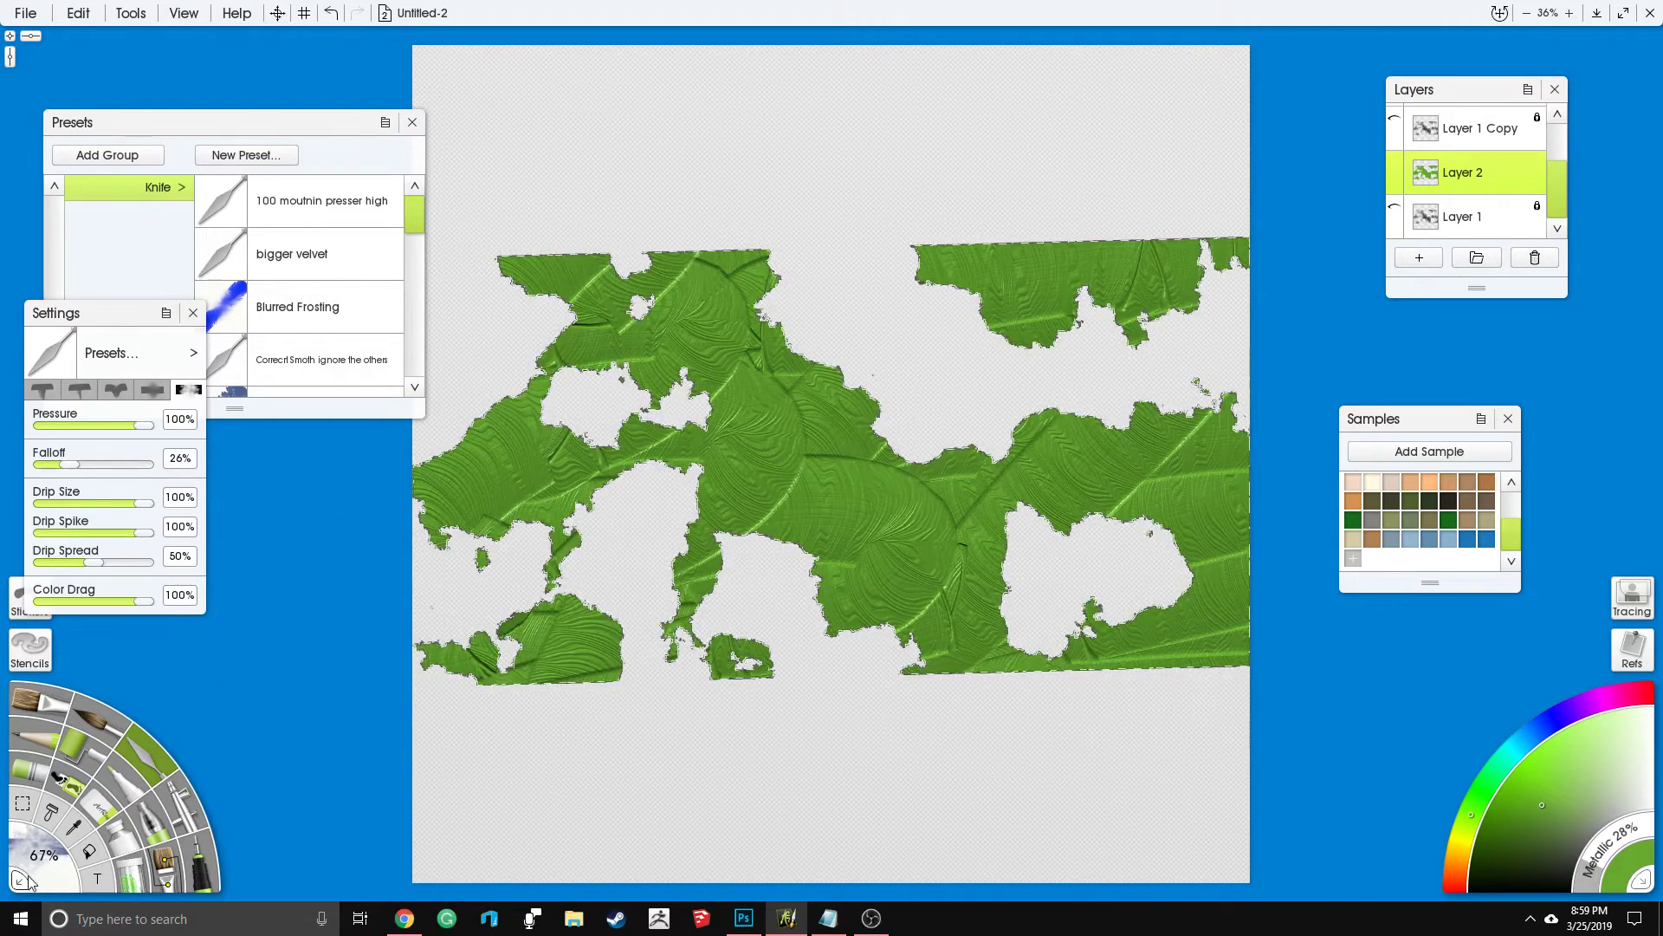
pyautogui.click(45, 856)
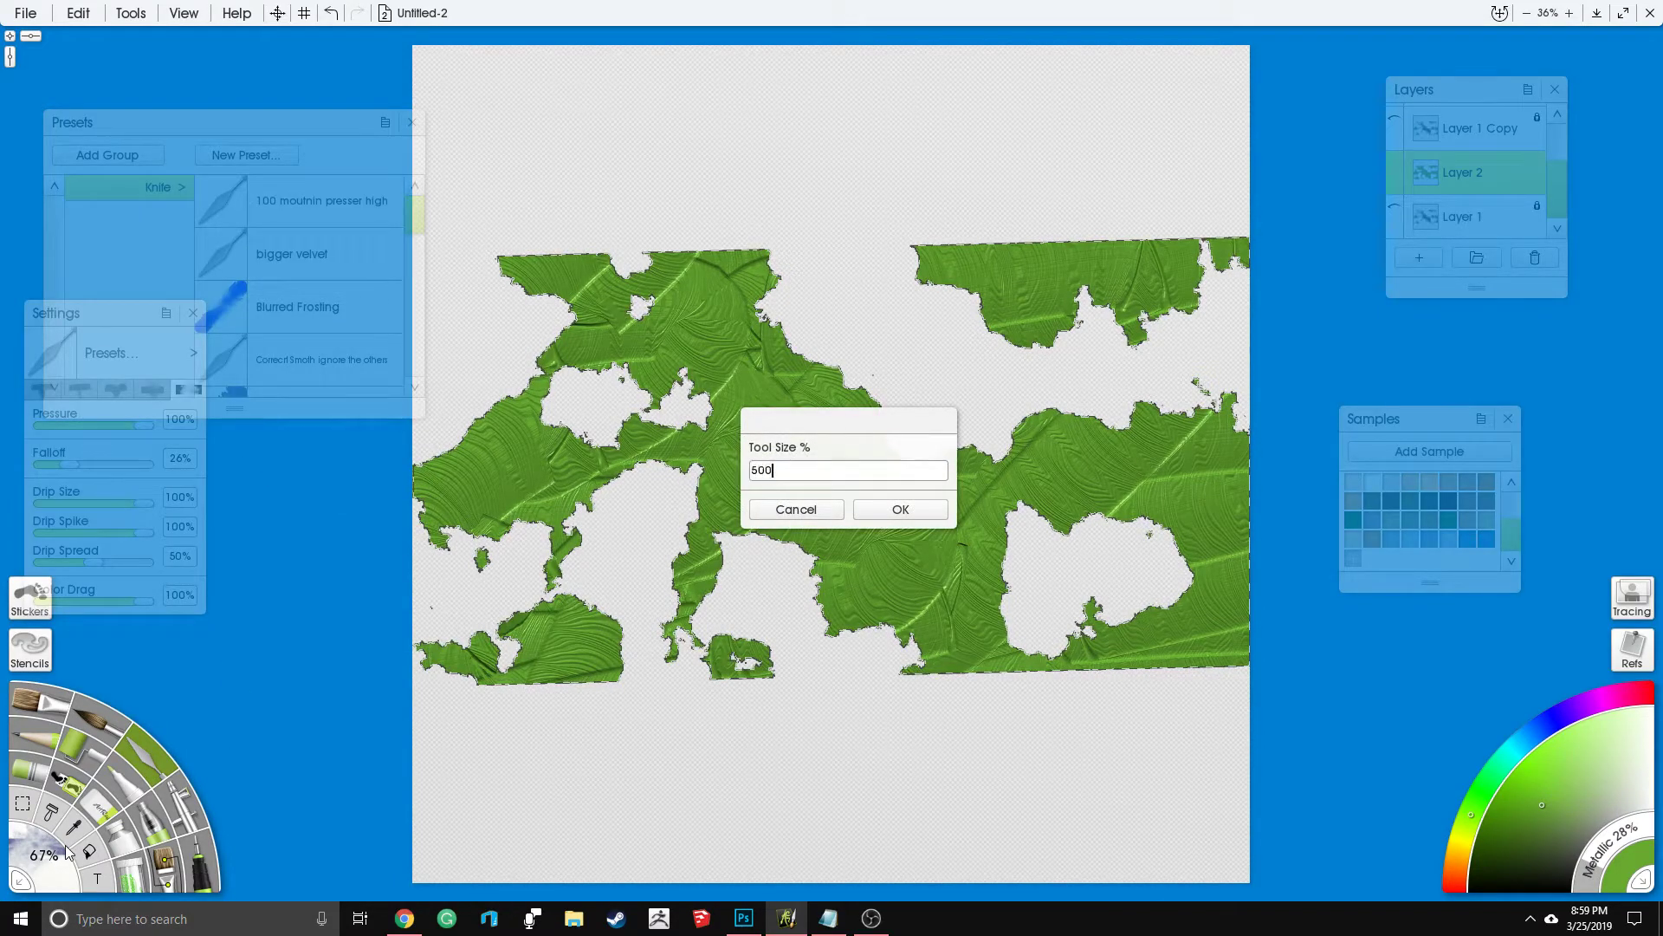
pyautogui.press('Return')
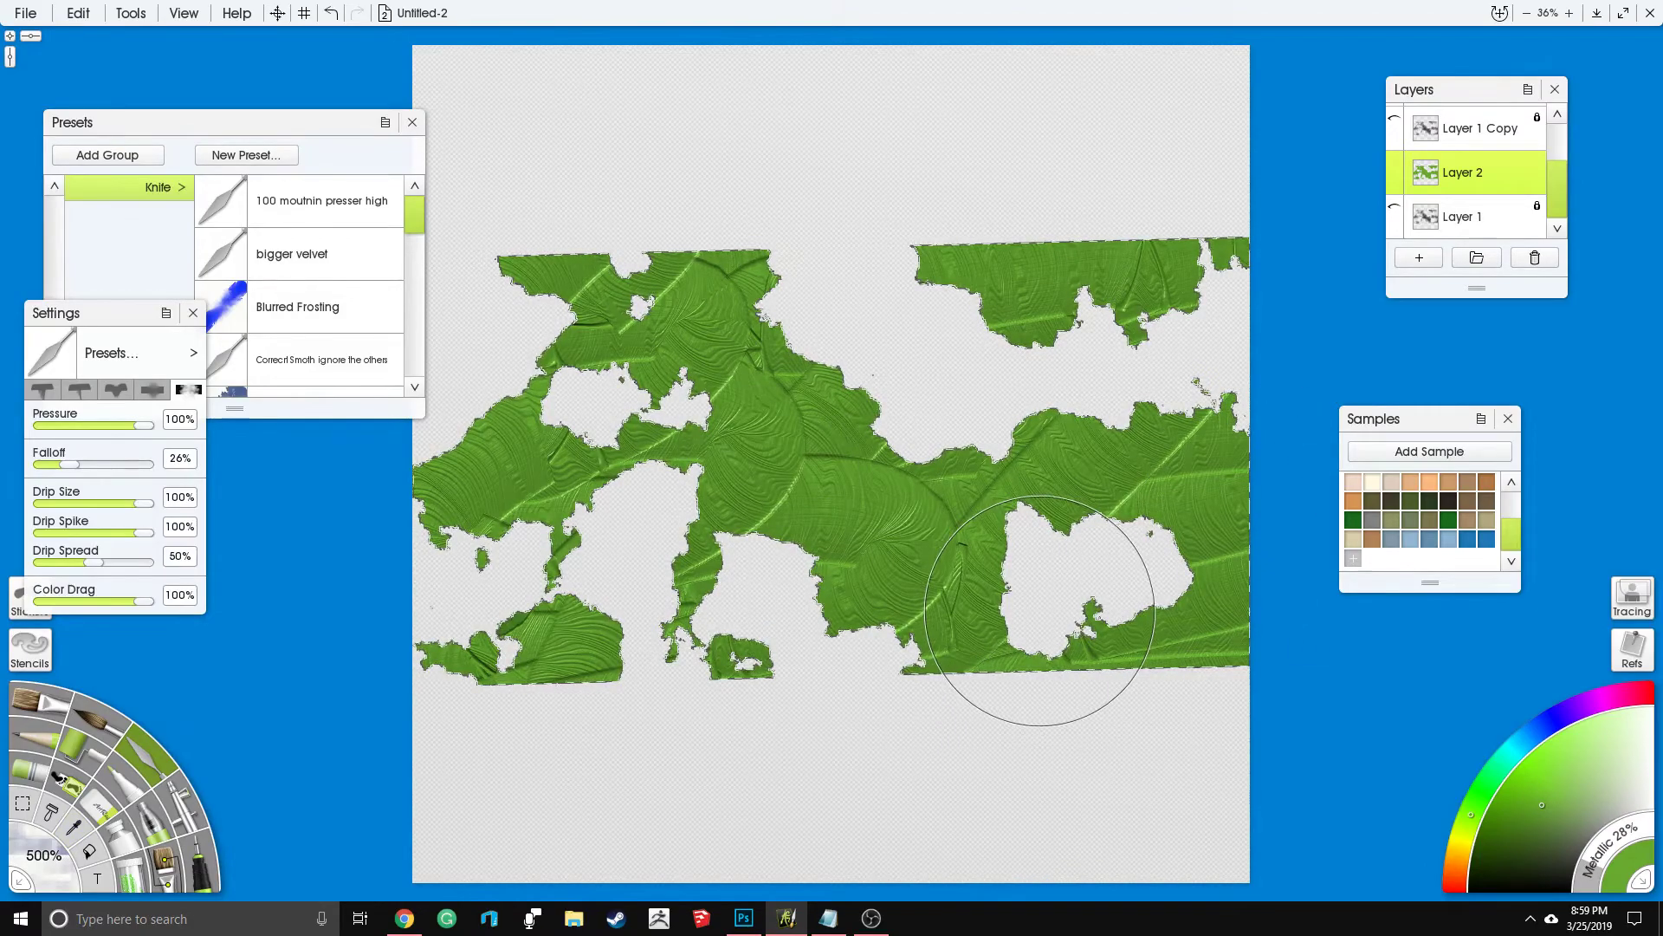
# Step: Change the canvas colour to a dark green in the canvas settings
pyautogui.rightClick(959, 752)
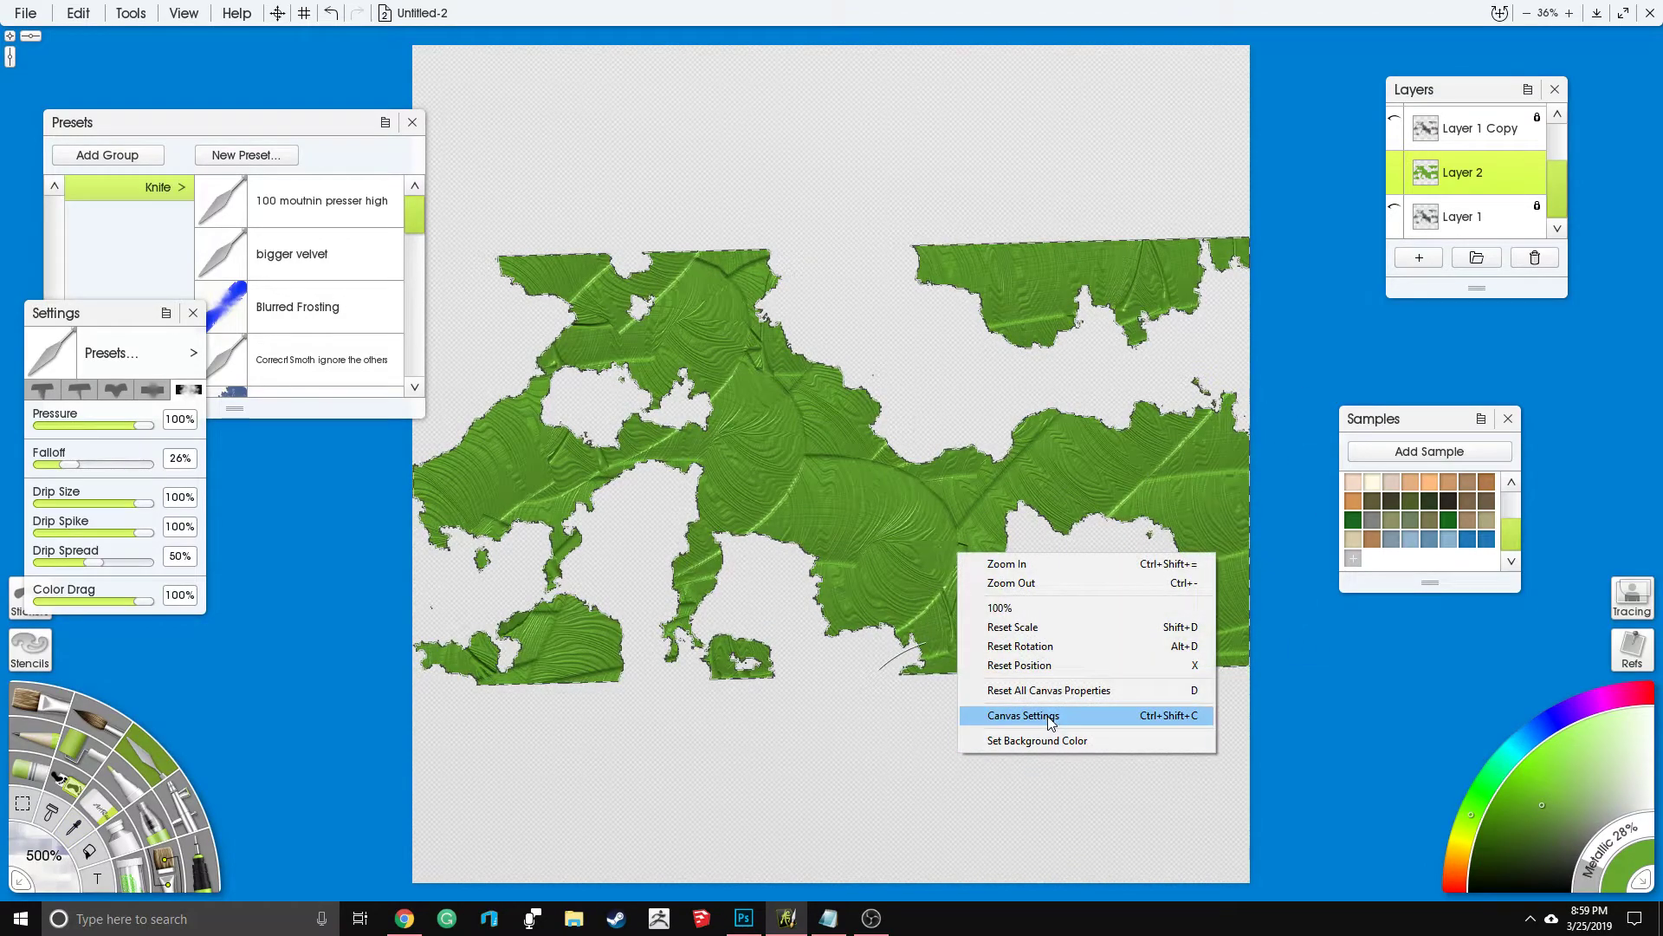
pyautogui.click(1098, 715)
pyautogui.click(920, 424)
pyautogui.click(698, 527)
pyautogui.click(723, 549)
pyautogui.moveTo(720, 512); pyautogui.dragTo(731, 497)
pyautogui.click(970, 587)
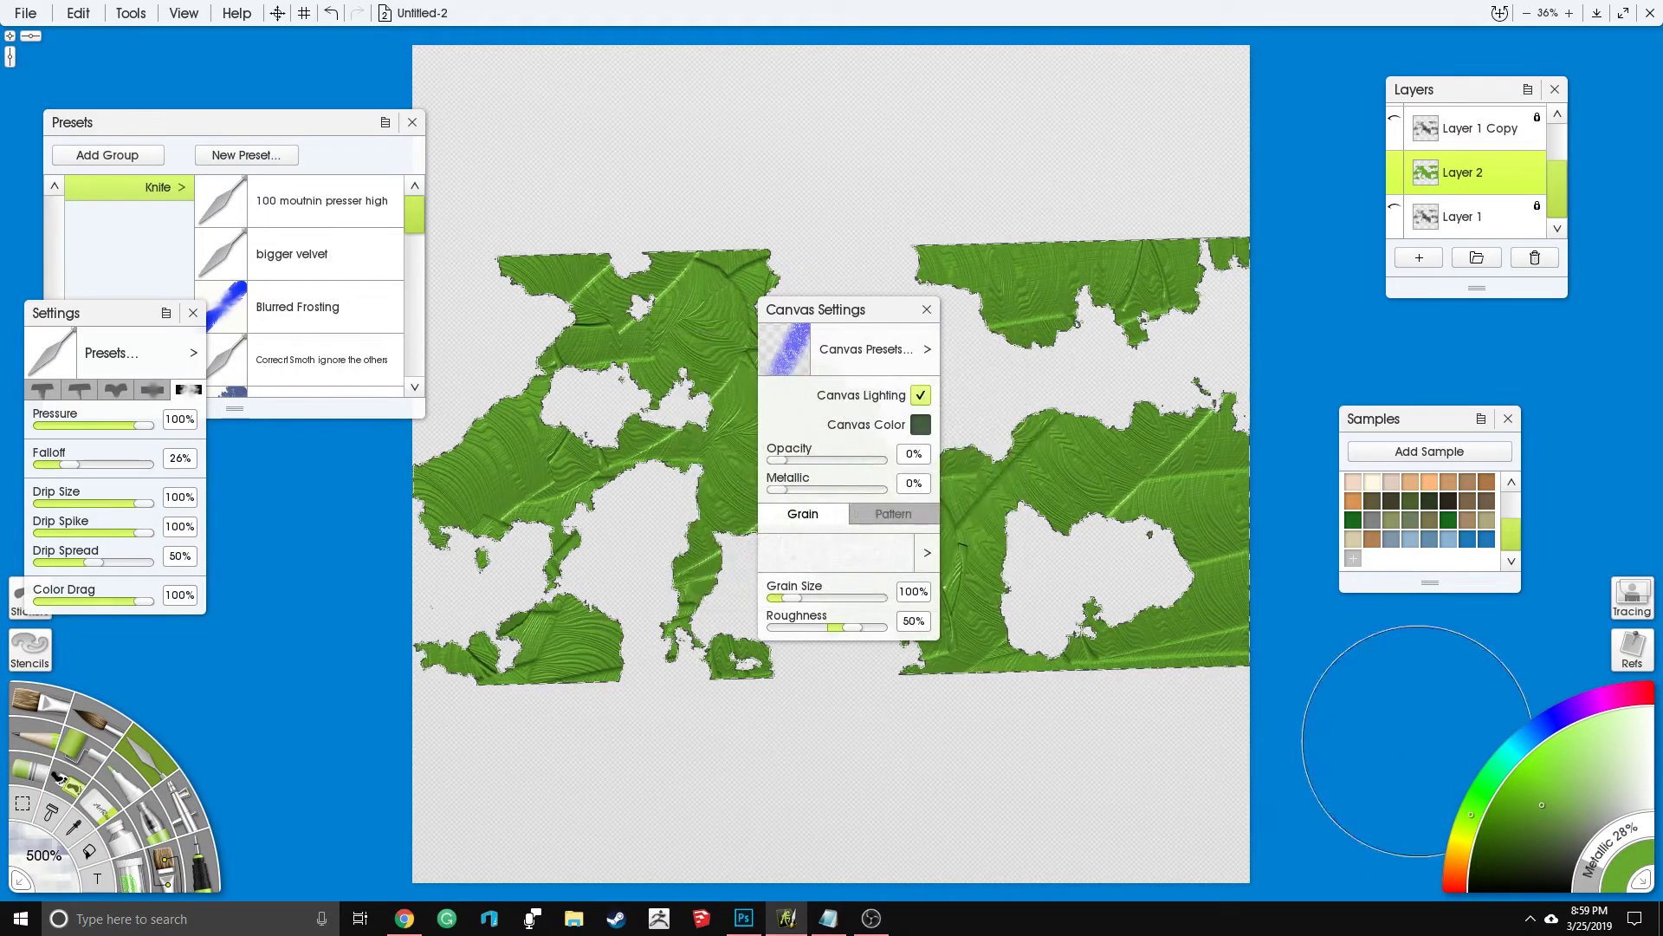
pyautogui.click(927, 309)
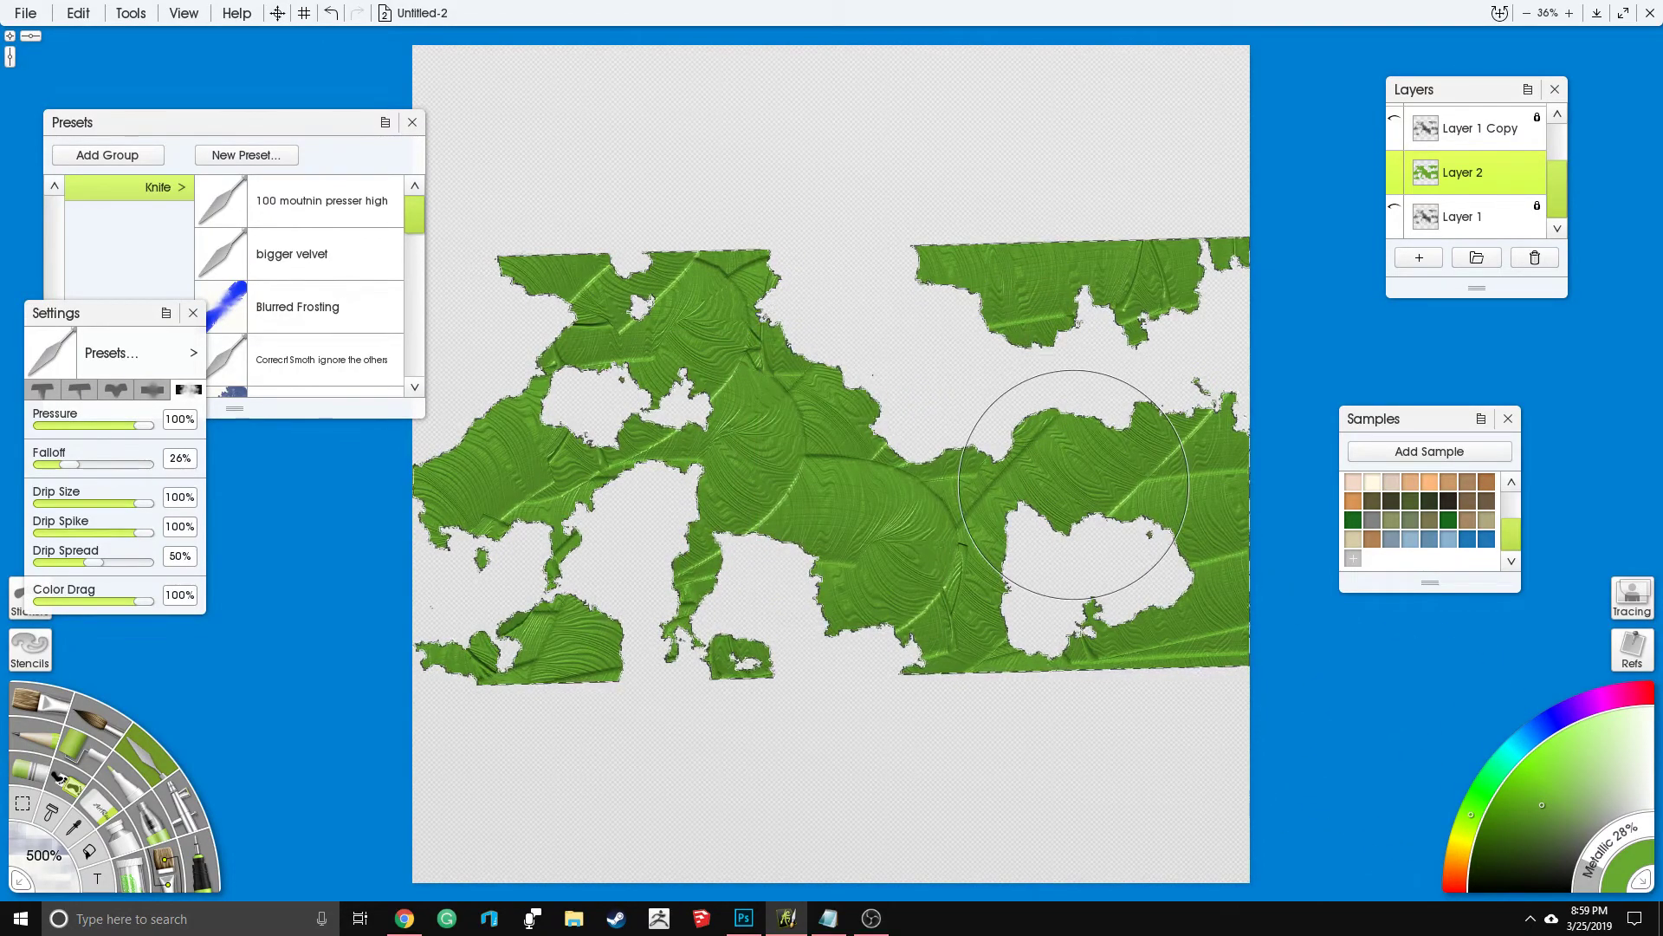
# Step: Smooth the thick Tube strokes on Layer 2 with the Knife across the whole land shape, leaving a fine relief
pyautogui.moveTo(433, 346)
pyautogui.mouseDown()
pyautogui.moveTo(554, 450)
pyautogui.moveTo(598, 450)
pyautogui.mouseUp()
pyautogui.moveTo(736, 277)
pyautogui.mouseDown()
pyautogui.moveTo(597, 294)
pyautogui.moveTo(615, 346)
pyautogui.moveTo(710, 382)
pyautogui.moveTo(803, 453)
pyautogui.moveTo(732, 519)
pyautogui.moveTo(745, 464)
pyautogui.moveTo(563, 408)
pyautogui.moveTo(455, 485)
pyautogui.moveTo(524, 485)
pyautogui.moveTo(516, 628)
pyautogui.moveTo(554, 676)
pyautogui.moveTo(563, 650)
pyautogui.moveTo(728, 658)
pyautogui.moveTo(893, 633)
pyautogui.moveTo(1230, 628)
pyautogui.moveTo(1204, 464)
pyautogui.moveTo(929, 505)
pyautogui.moveTo(841, 485)
pyautogui.moveTo(832, 555)
pyautogui.moveTo(944, 645)
pyautogui.moveTo(1105, 470)
pyautogui.moveTo(1135, 321)
pyautogui.moveTo(1010, 308)
pyautogui.moveTo(932, 260)
pyautogui.moveTo(1243, 320)
pyautogui.moveTo(1222, 651)
pyautogui.moveTo(935, 481)
pyautogui.moveTo(854, 407)
pyautogui.moveTo(723, 429)
pyautogui.mouseUp()
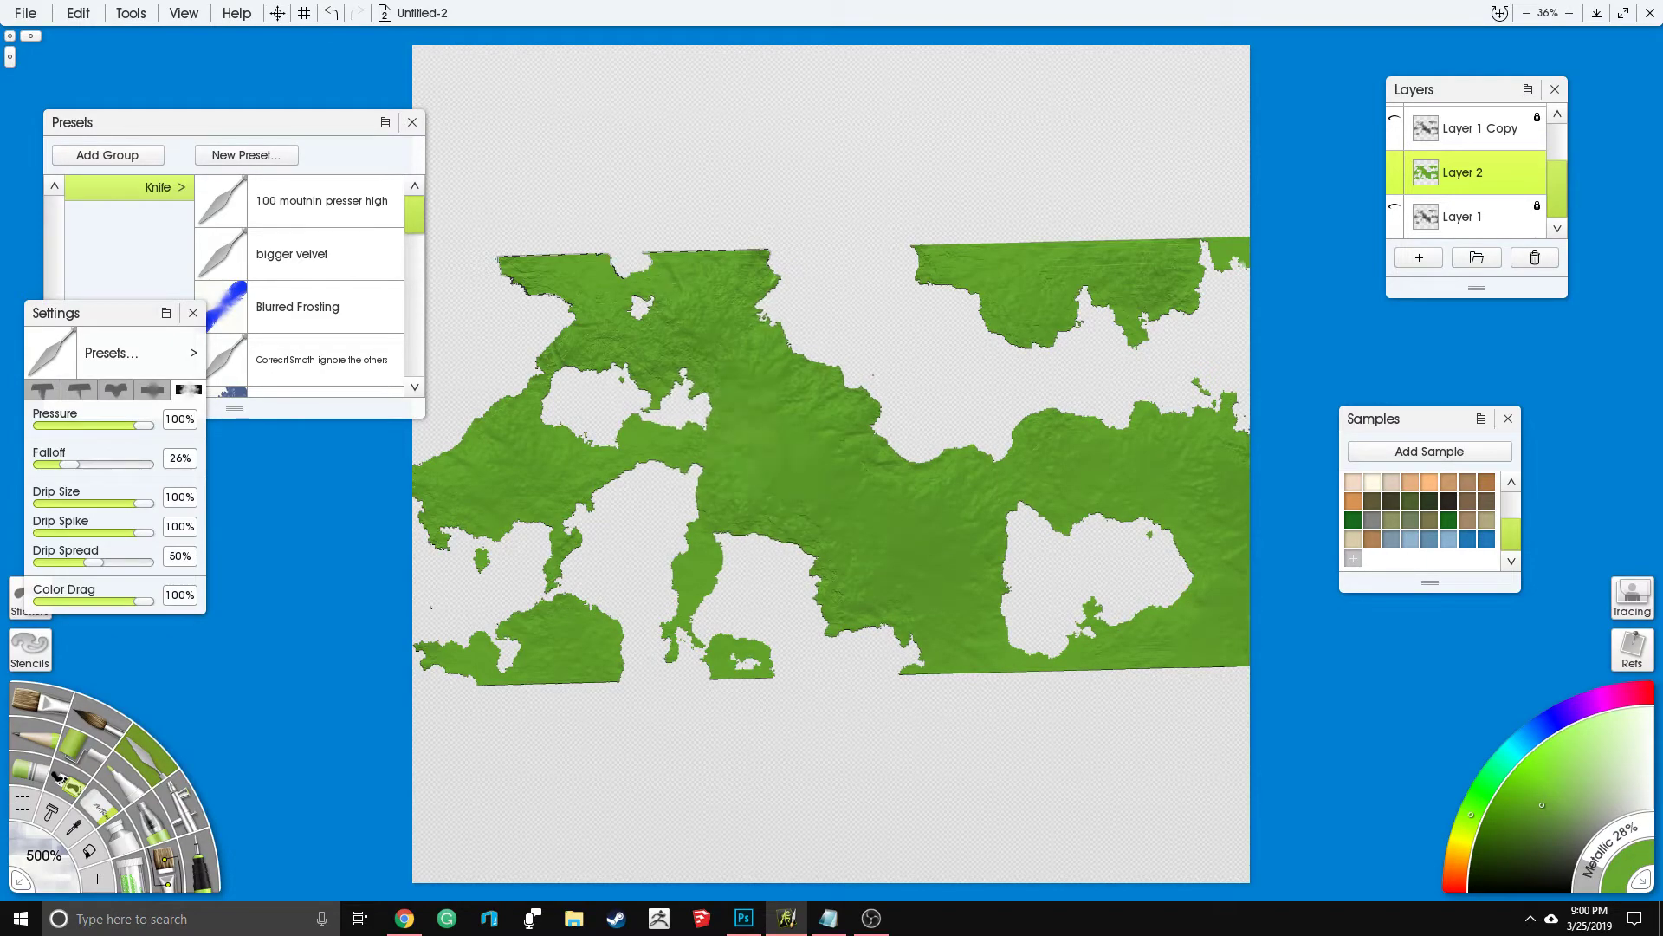
pyautogui.moveTo(707, 611)
pyautogui.mouseDown()
pyautogui.moveTo(689, 641)
pyautogui.moveTo(763, 658)
pyautogui.mouseUp()
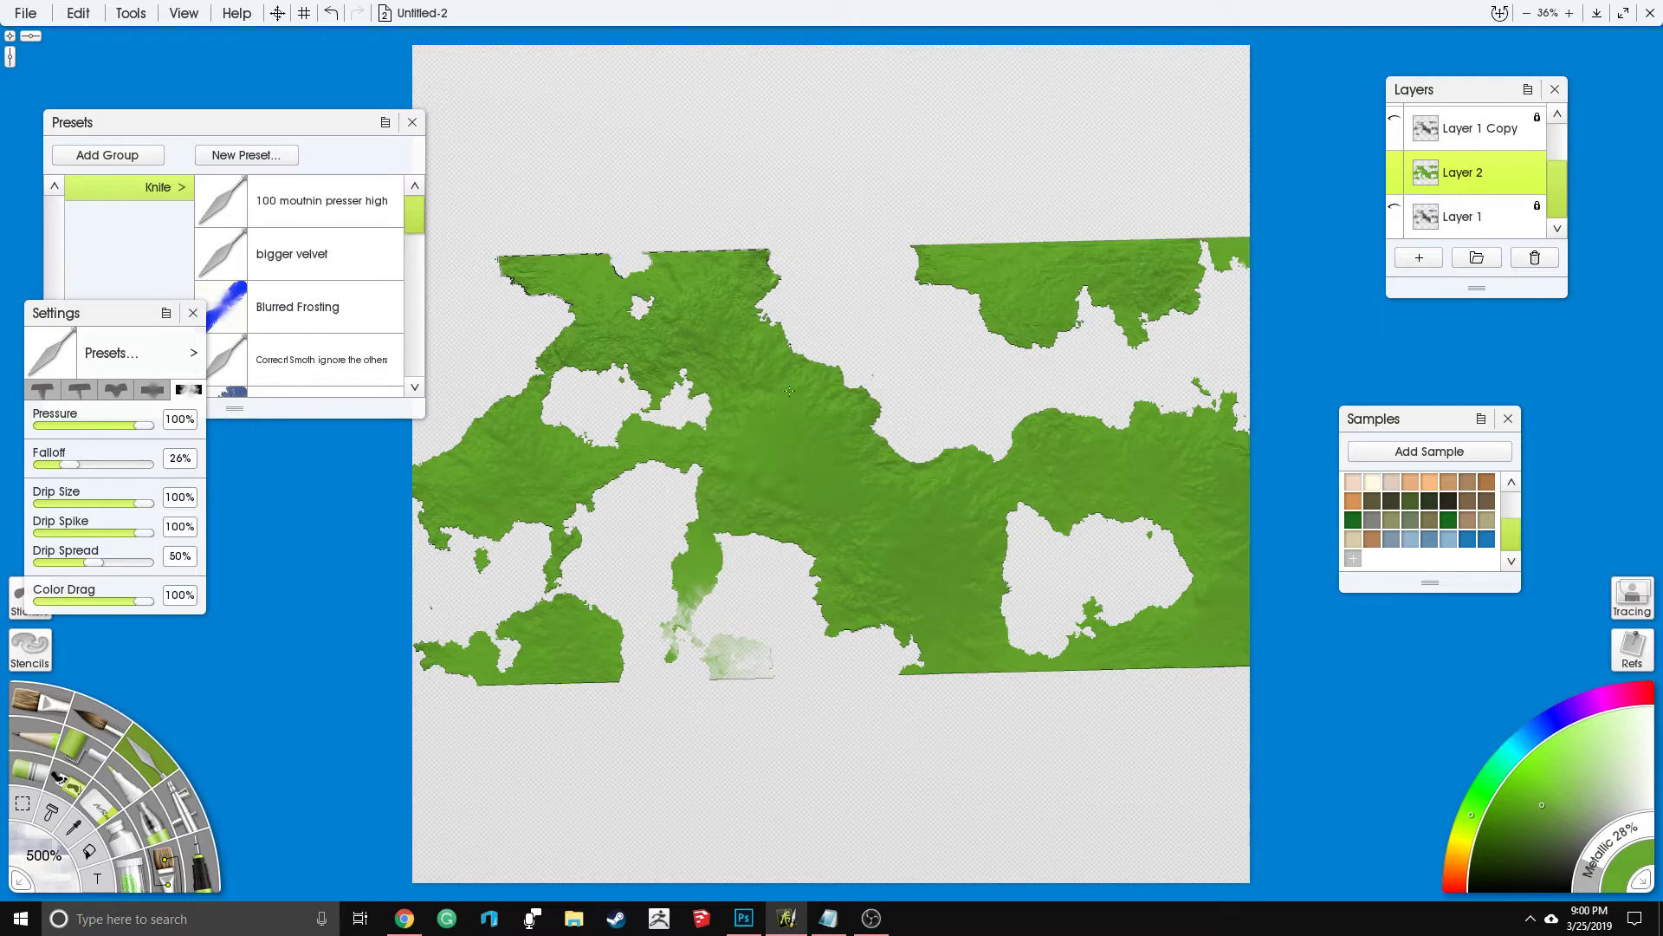
pyautogui.moveTo(630, 323); pyautogui.dragTo(510, 311)
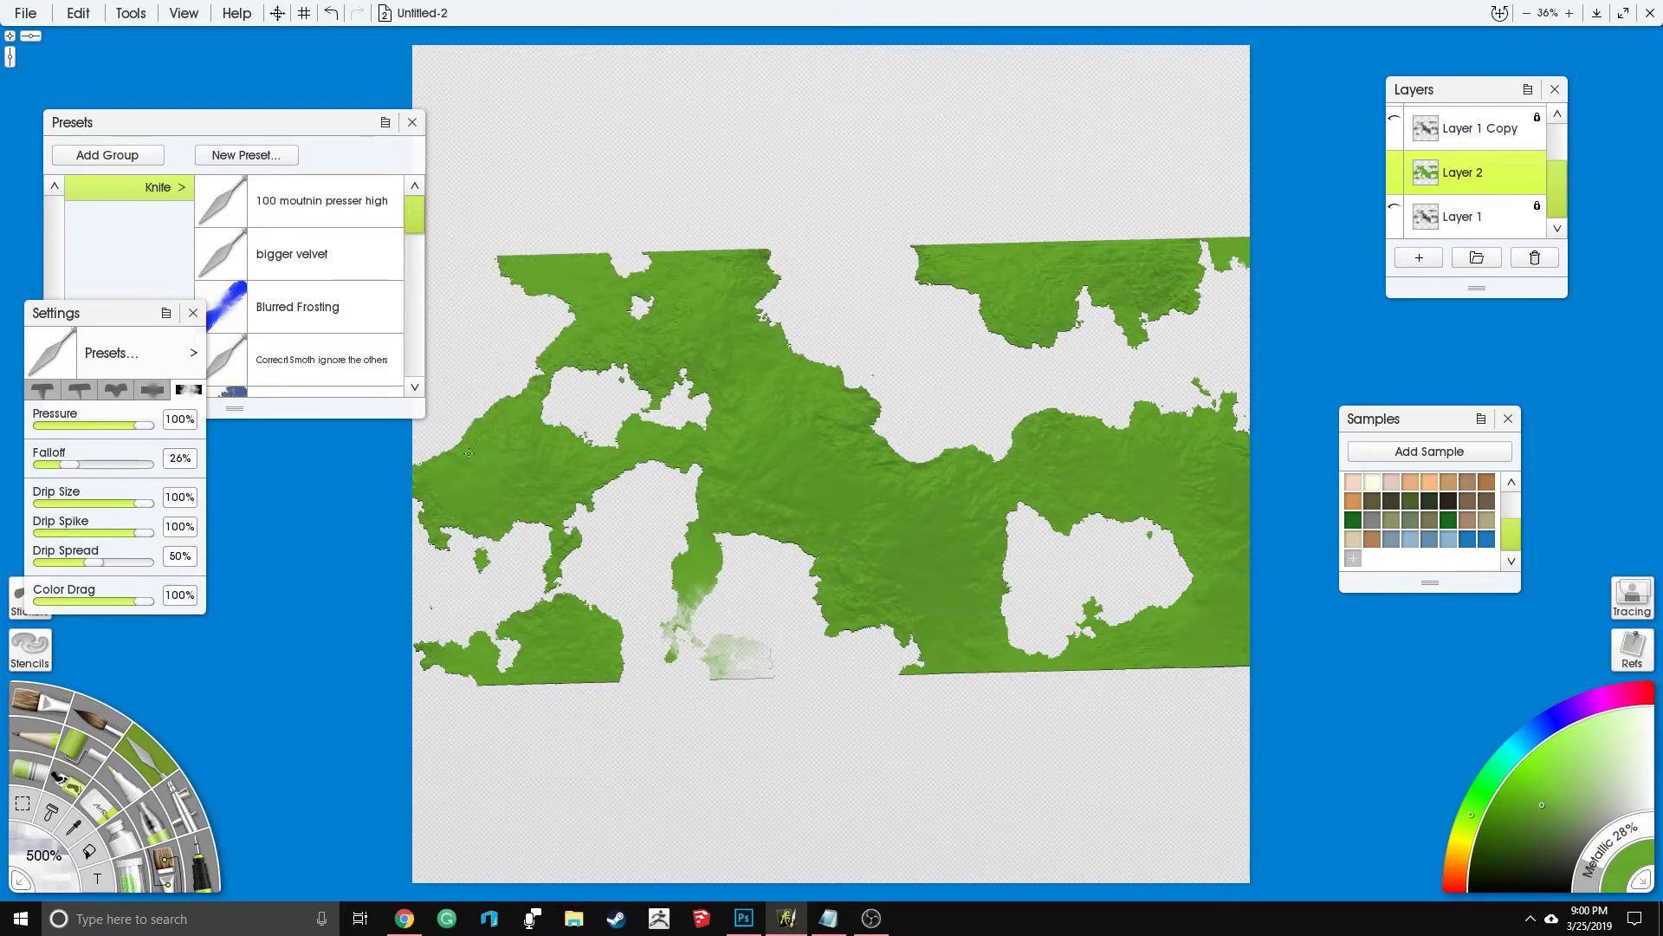
pyautogui.moveTo(652, 623); pyautogui.dragTo(697, 559)
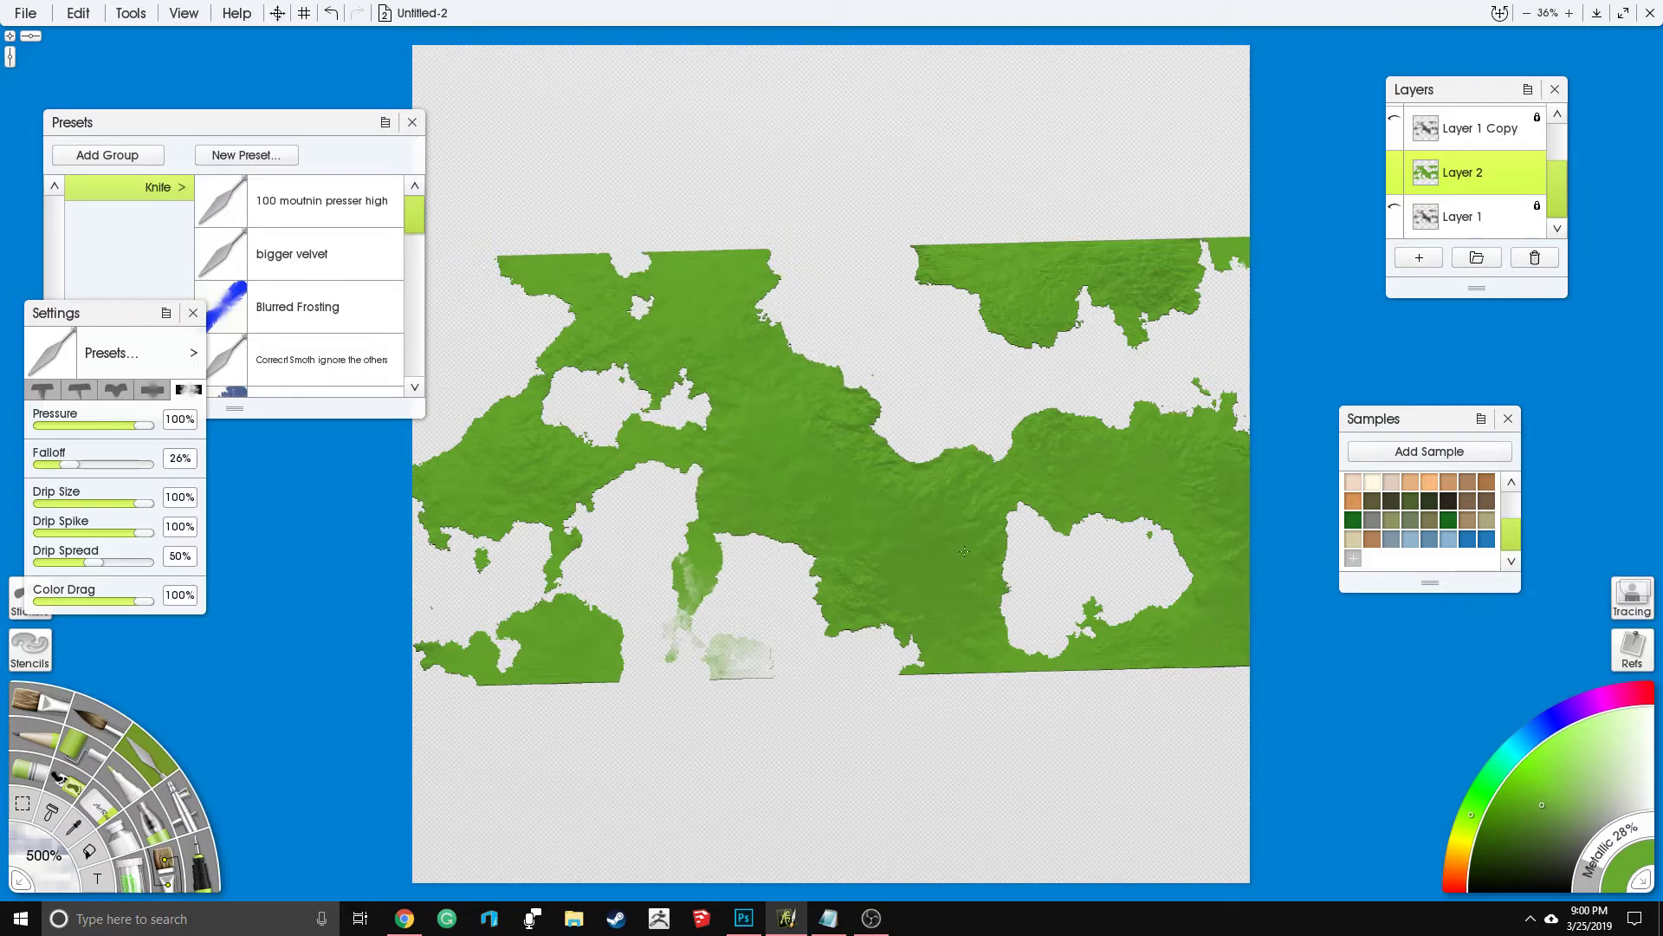
pyautogui.hotkey('ctrl', 'a')
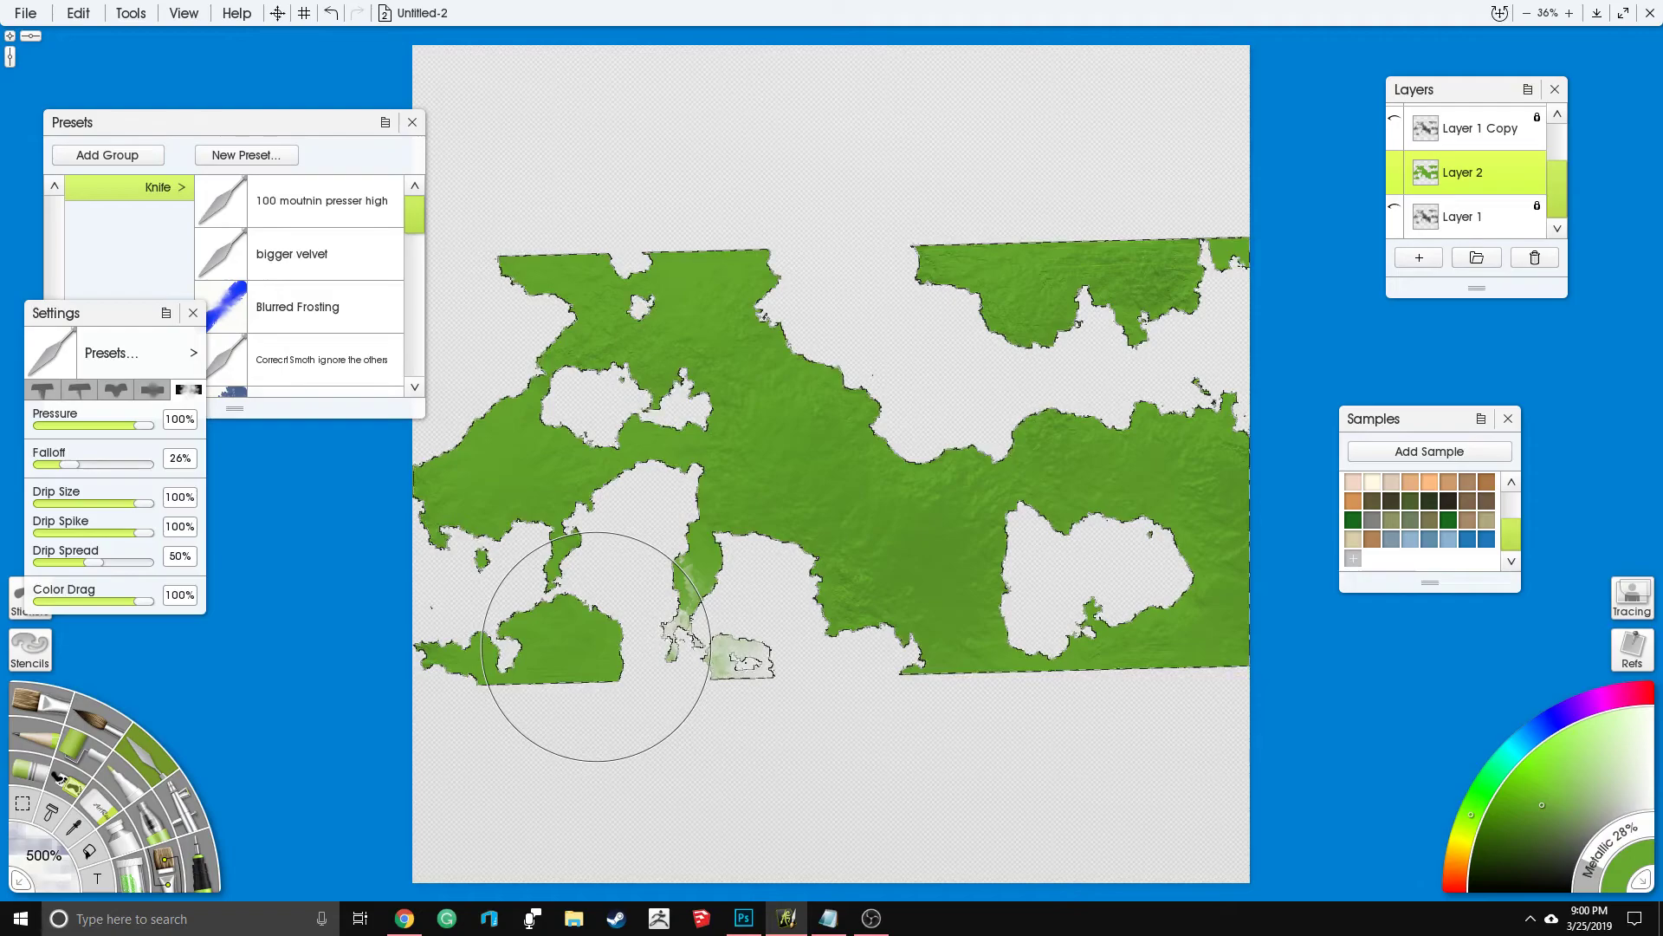
# Step: Switch to the Airbrush at 100% opacity and repaint the faded green patches in the land's lower middle
pyautogui.click(179, 810)
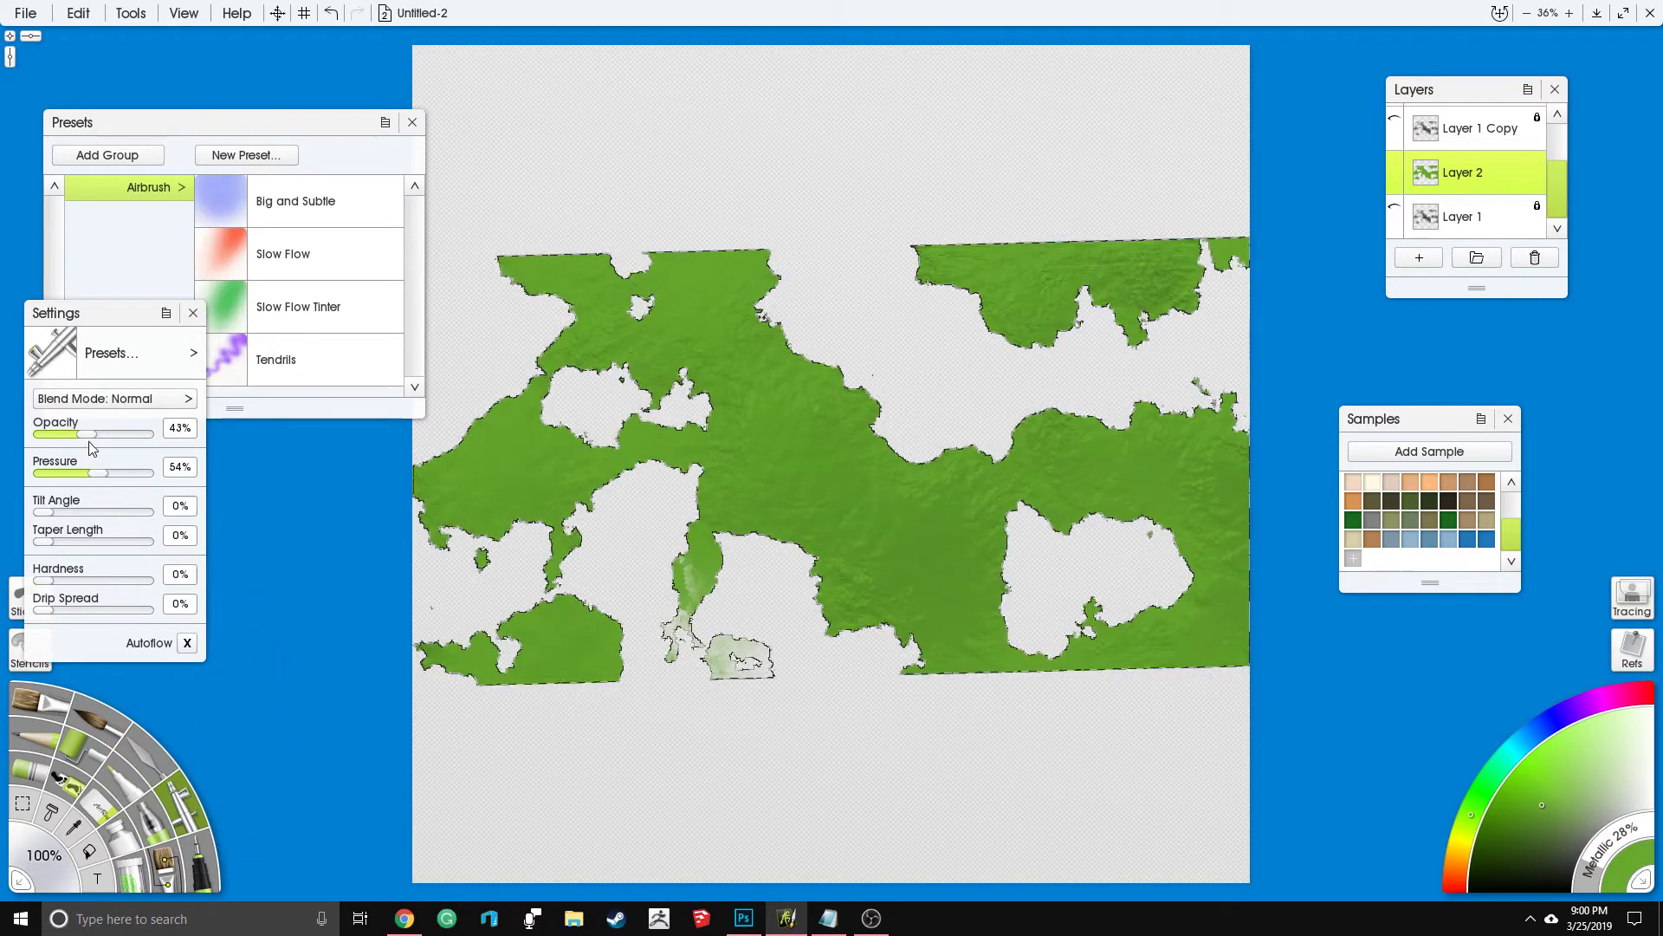
pyautogui.moveTo(91, 435); pyautogui.dragTo(246, 444)
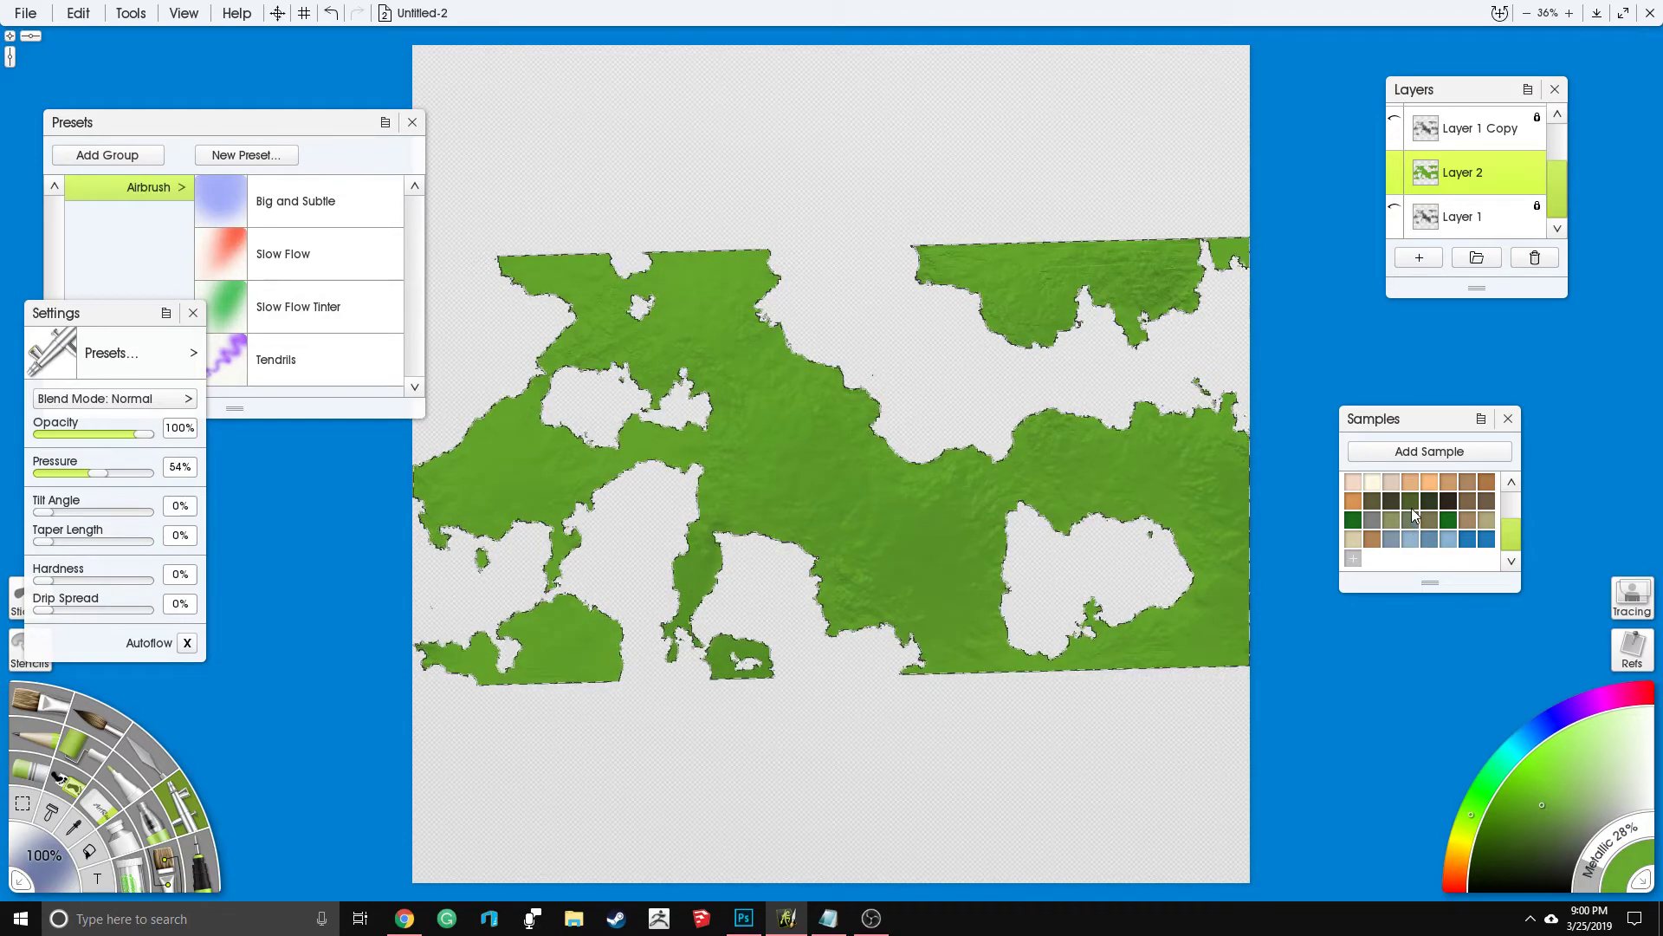
# Step: Spray a darker green over the land on Layer 2 with the Airbrush at 100% pressure and 500% size
pyautogui.moveTo(1563, 817); pyautogui.dragTo(1551, 821)
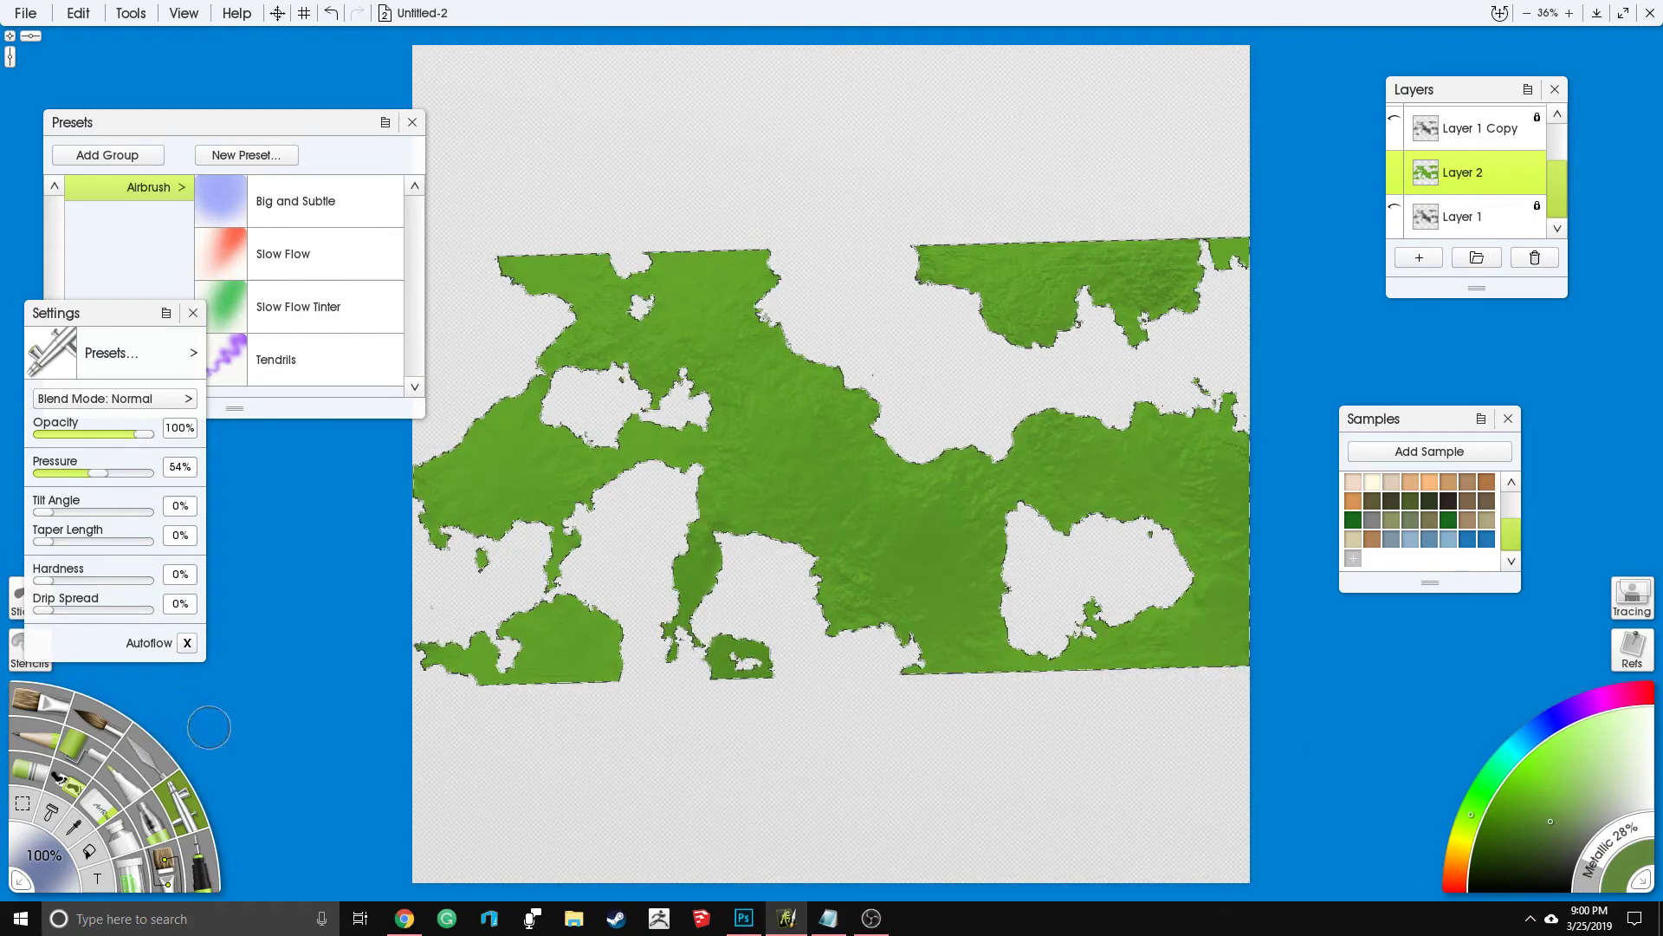
pyautogui.moveTo(96, 479); pyautogui.dragTo(173, 487)
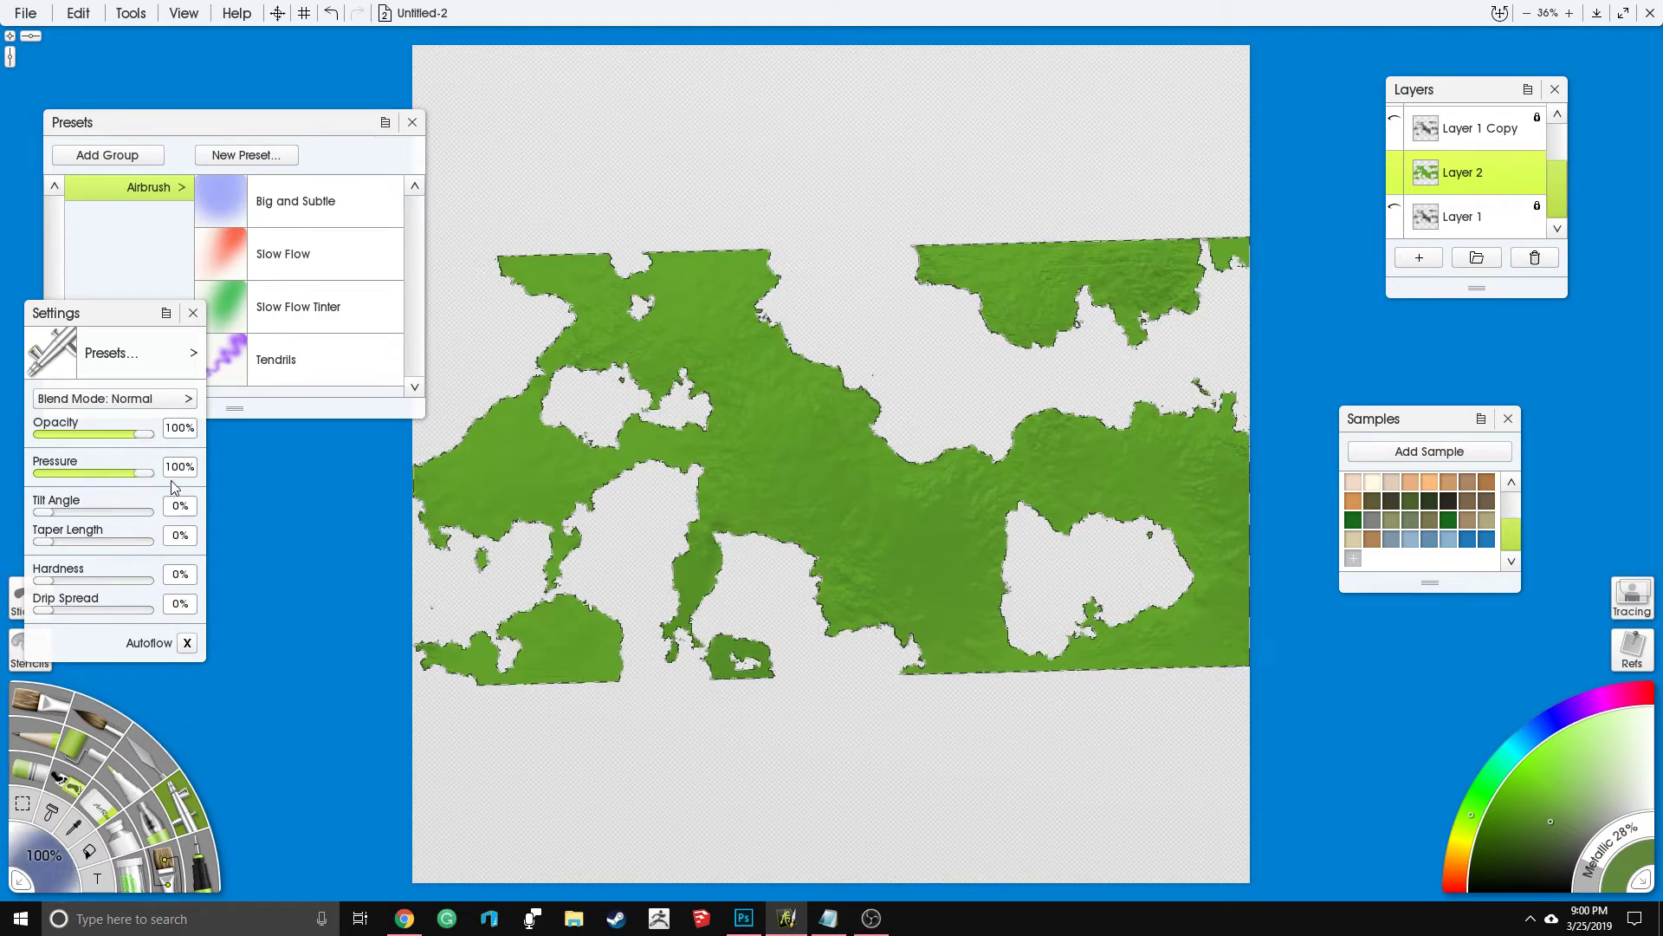
pyautogui.click(40, 855)
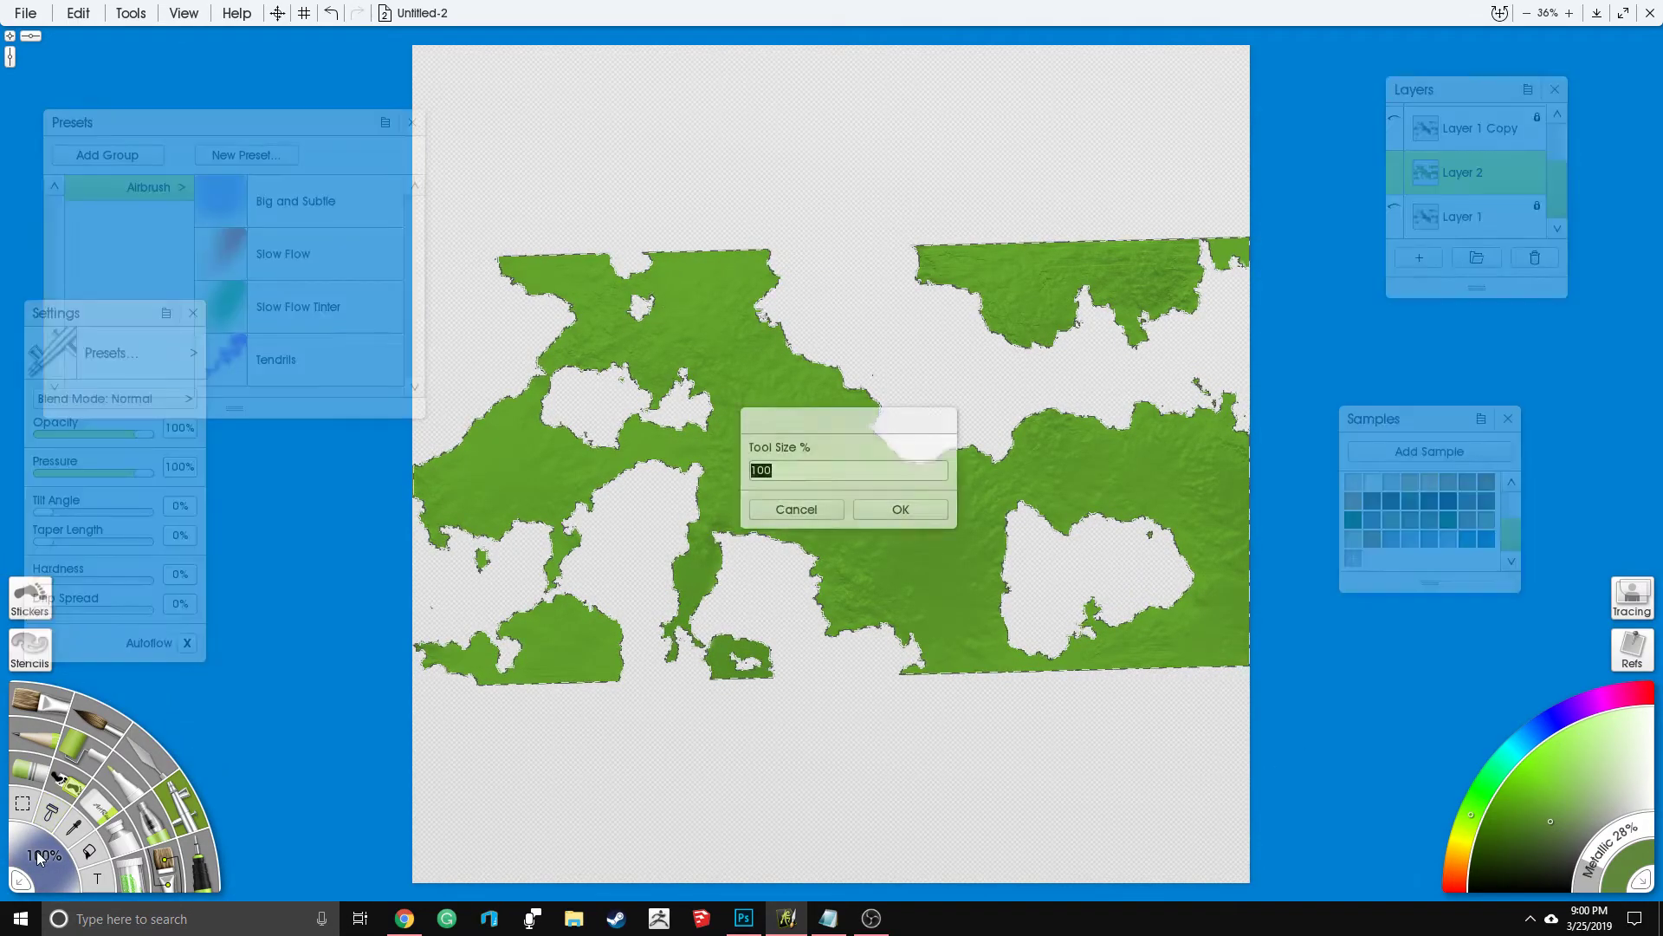
pyautogui.write('500')
pyautogui.press('Return')
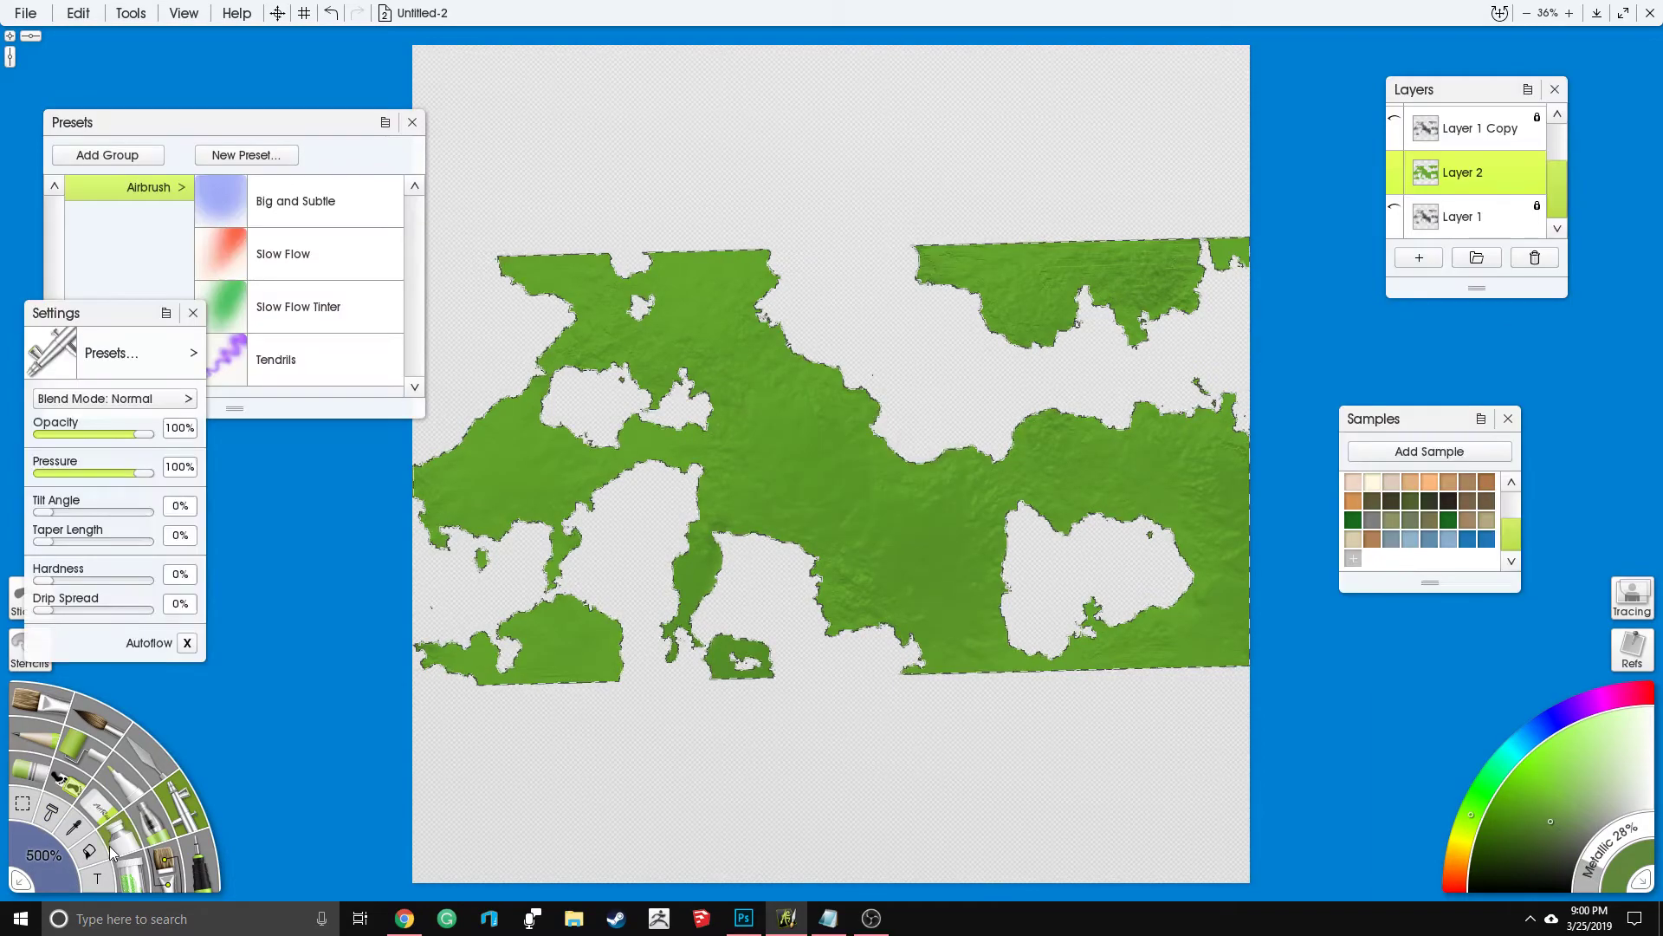
pyautogui.moveTo(633, 193); pyautogui.dragTo(581, 303)
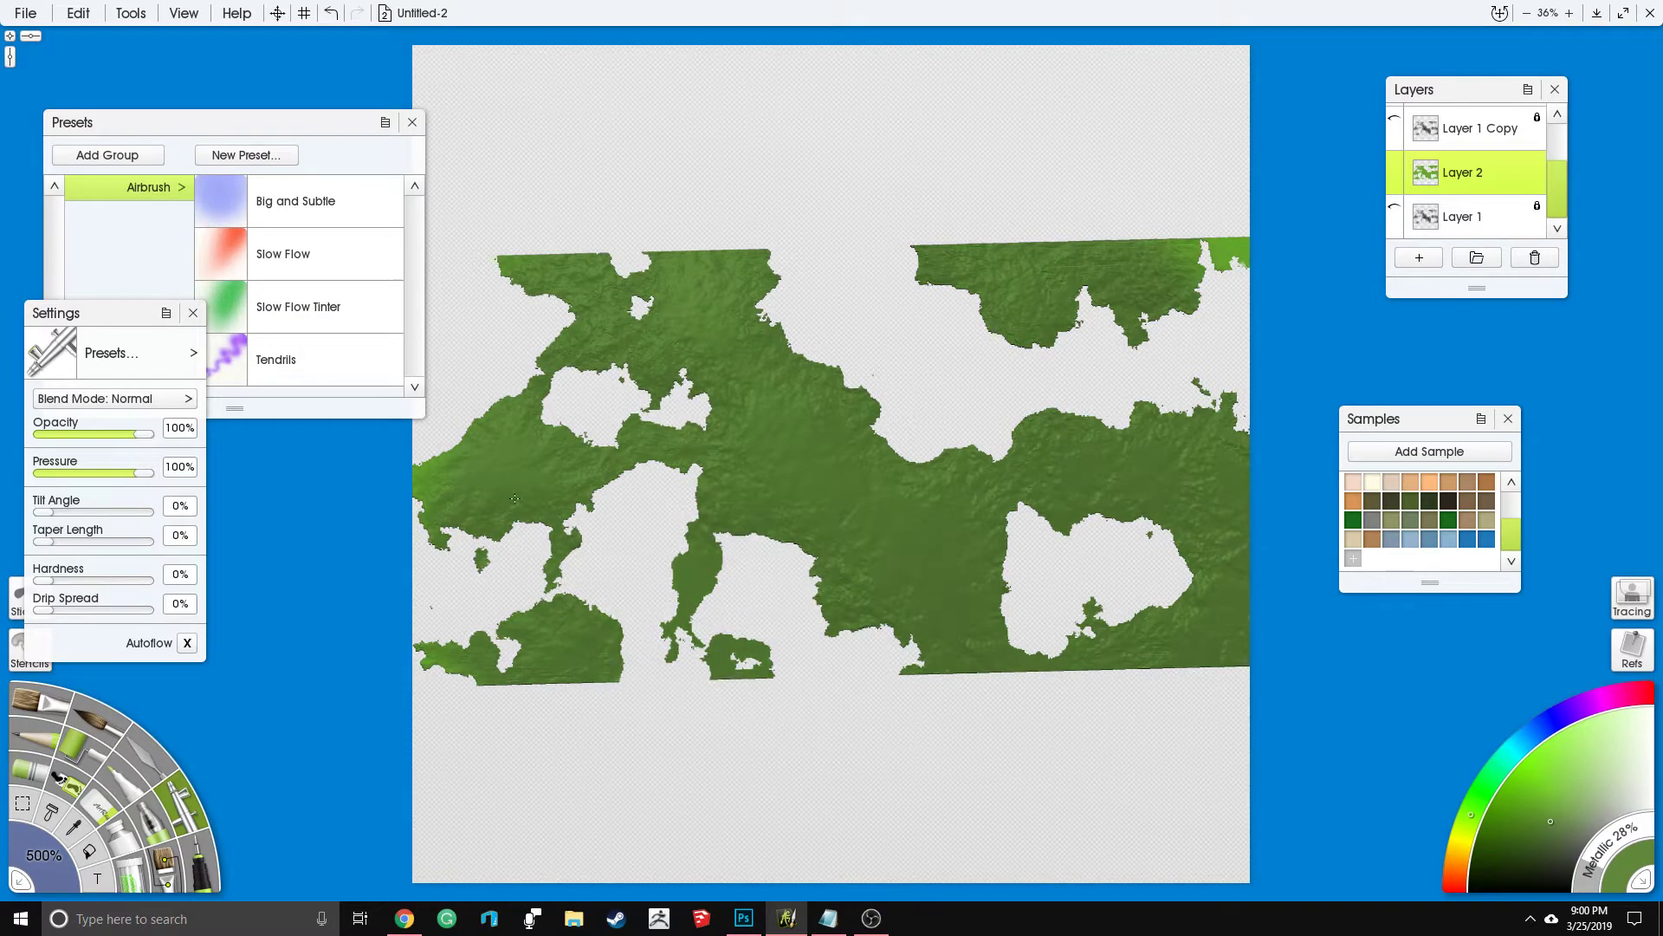
# Step: Blend the darker green with the Knife and cover the remaining light corner using the Airbrush
pyautogui.click(147, 750)
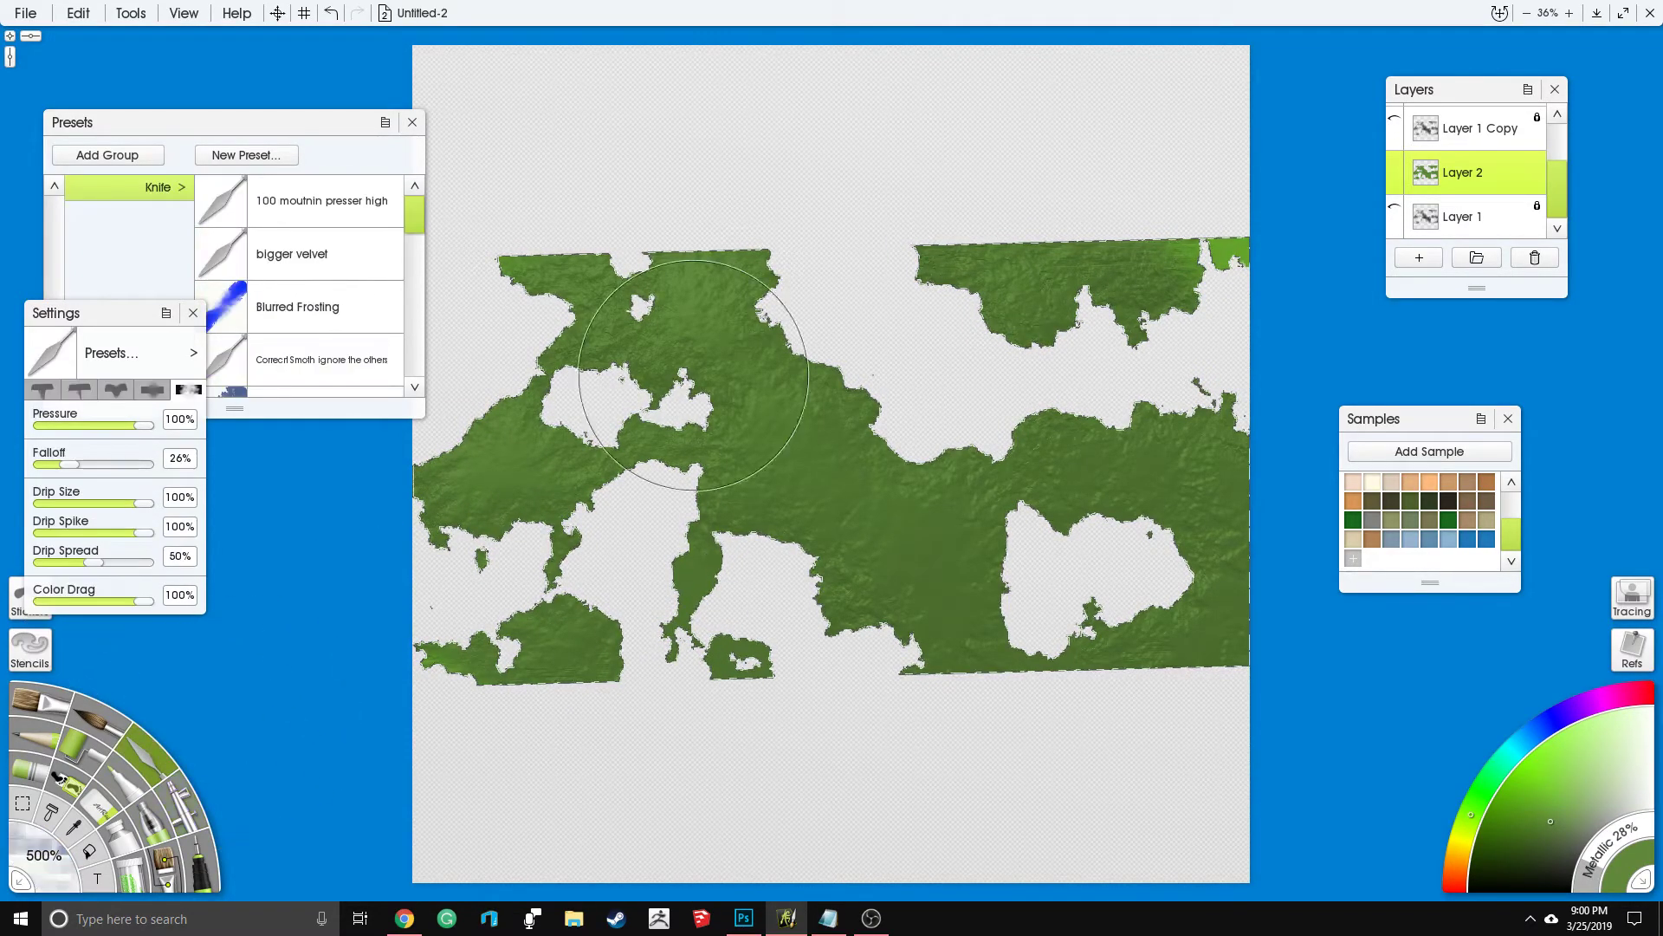
pyautogui.moveTo(808, 484)
pyautogui.mouseDown()
pyautogui.moveTo(994, 500)
pyautogui.moveTo(1134, 482)
pyautogui.moveTo(1208, 535)
pyautogui.moveTo(1125, 280)
pyautogui.moveTo(1025, 269)
pyautogui.moveTo(1213, 246)
pyautogui.moveTo(1264, 258)
pyautogui.moveTo(1004, 288)
pyautogui.moveTo(565, 274)
pyautogui.moveTo(571, 402)
pyautogui.moveTo(541, 473)
pyautogui.moveTo(610, 495)
pyautogui.moveTo(575, 627)
pyautogui.moveTo(472, 680)
pyautogui.mouseUp()
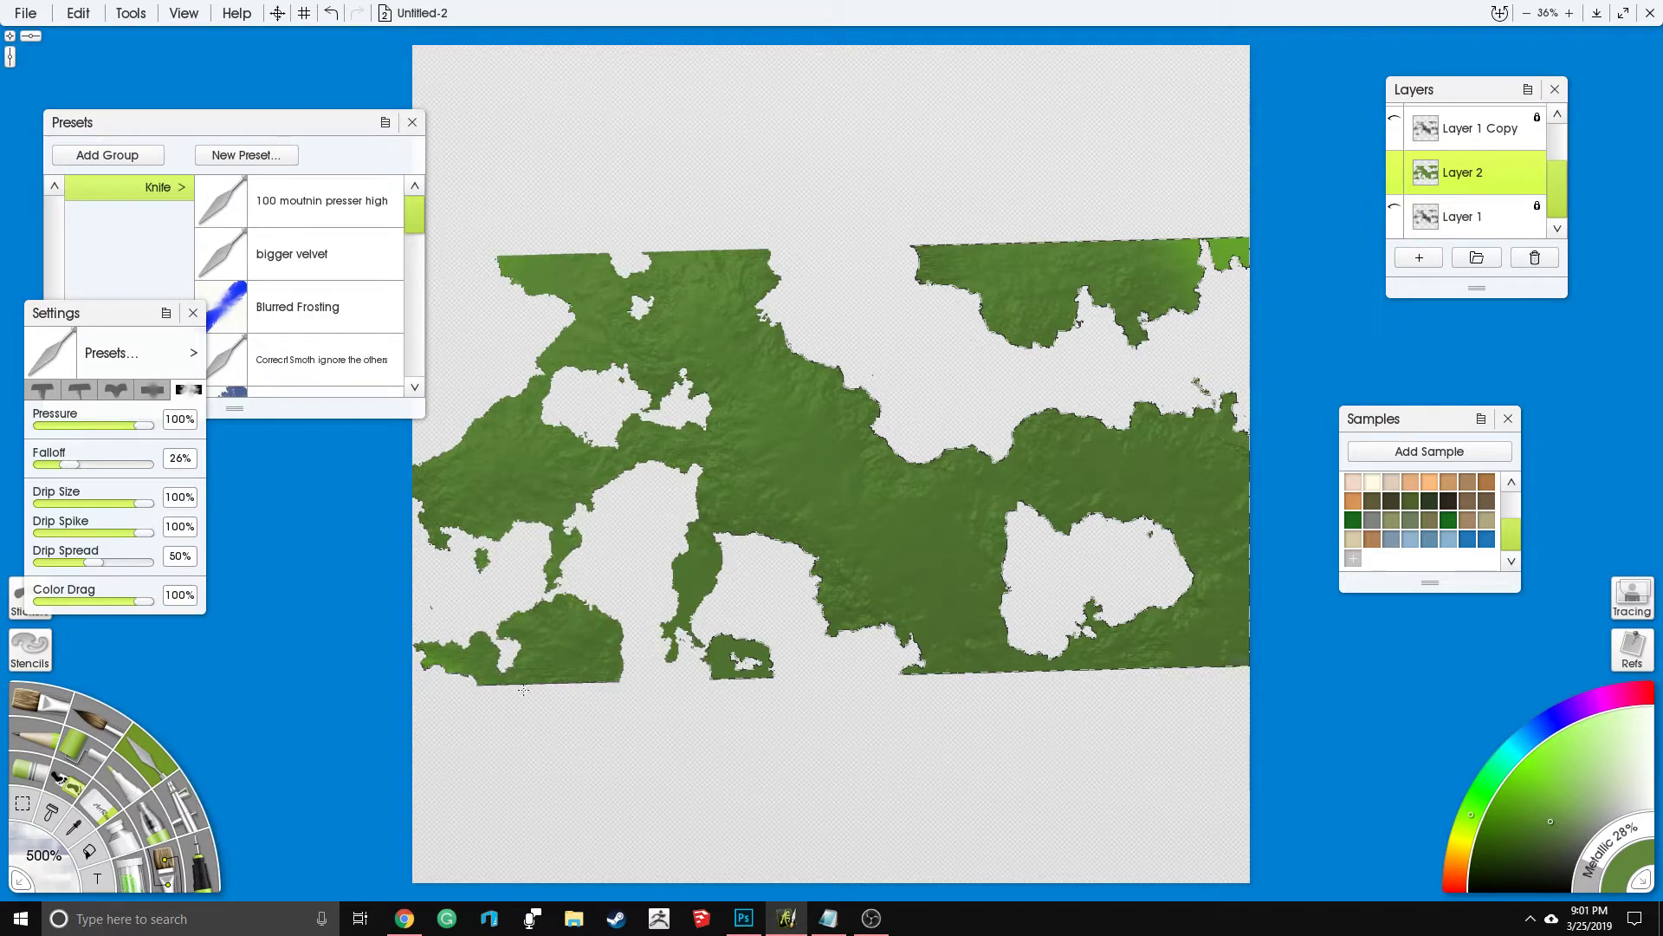
pyautogui.click(177, 812)
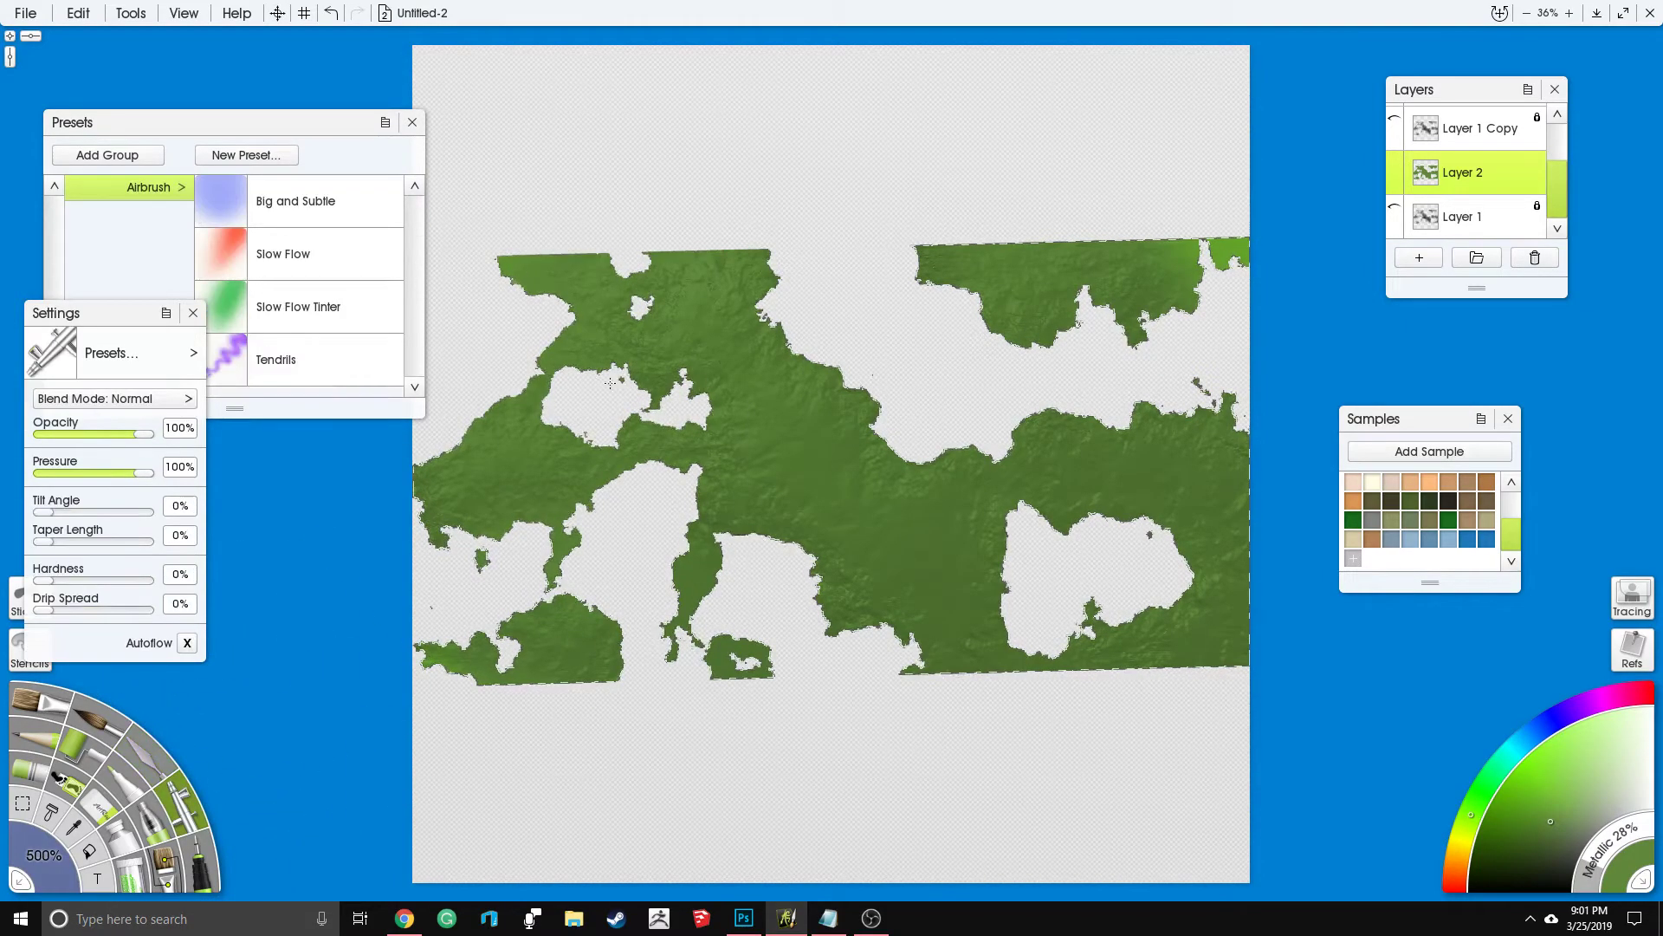
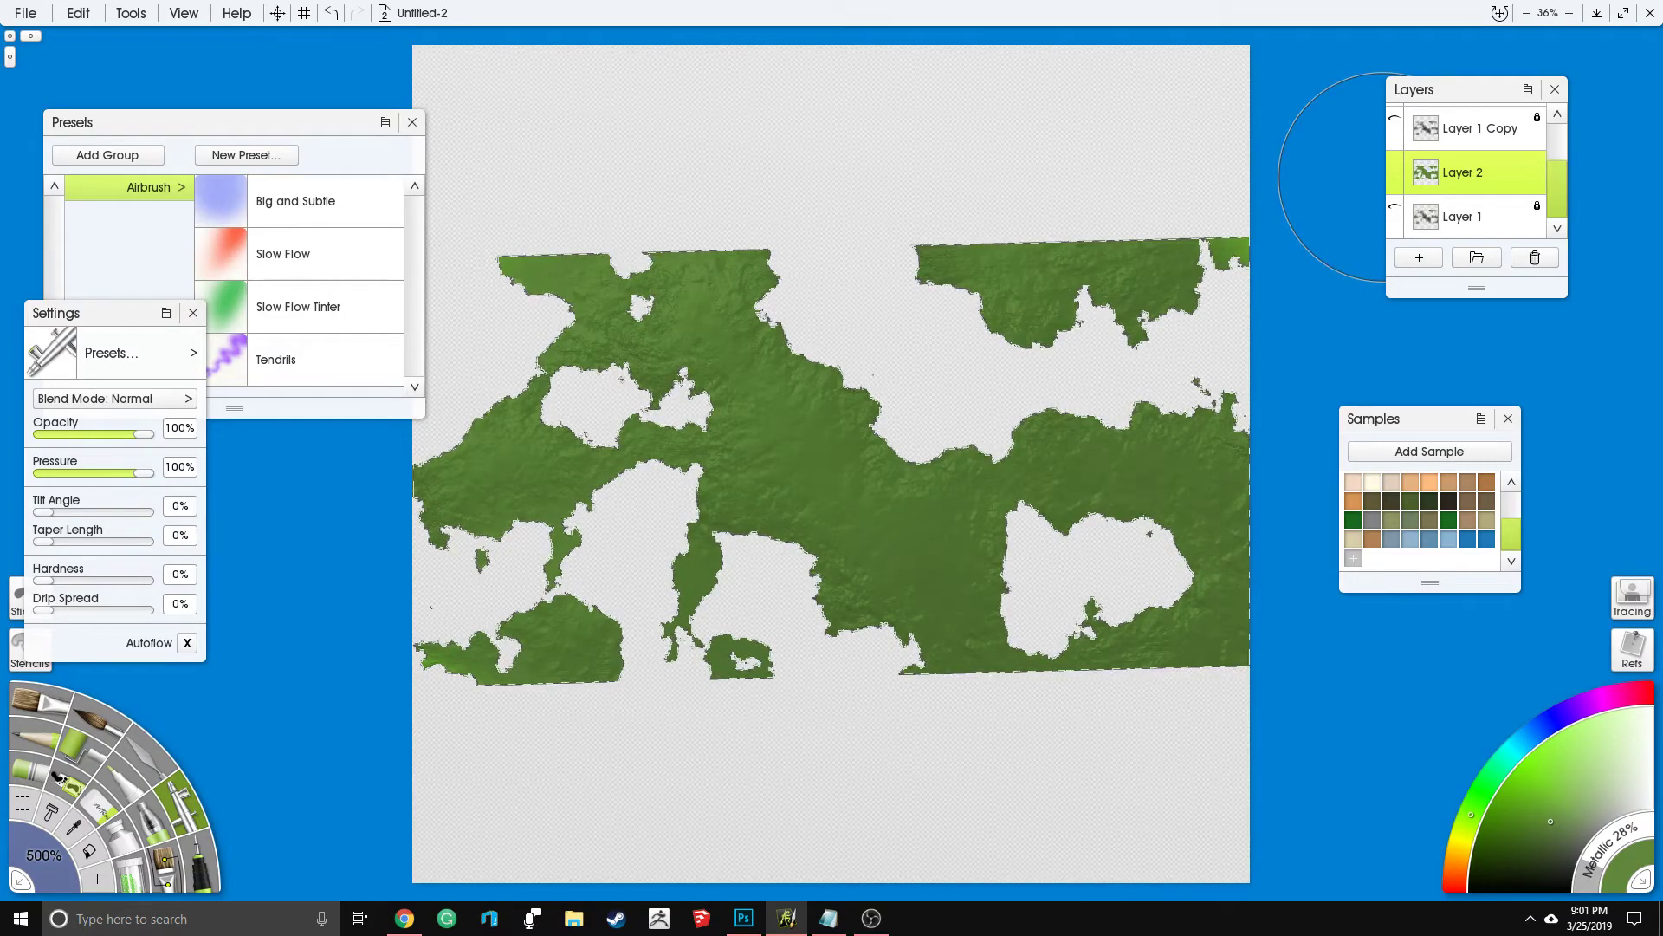
# Step: Lock the transparency of Layer 2, clear the selection and make Layer 1 Copy visible
pyautogui.rightClick(1518, 163)
pyautogui.click(1560, 188)
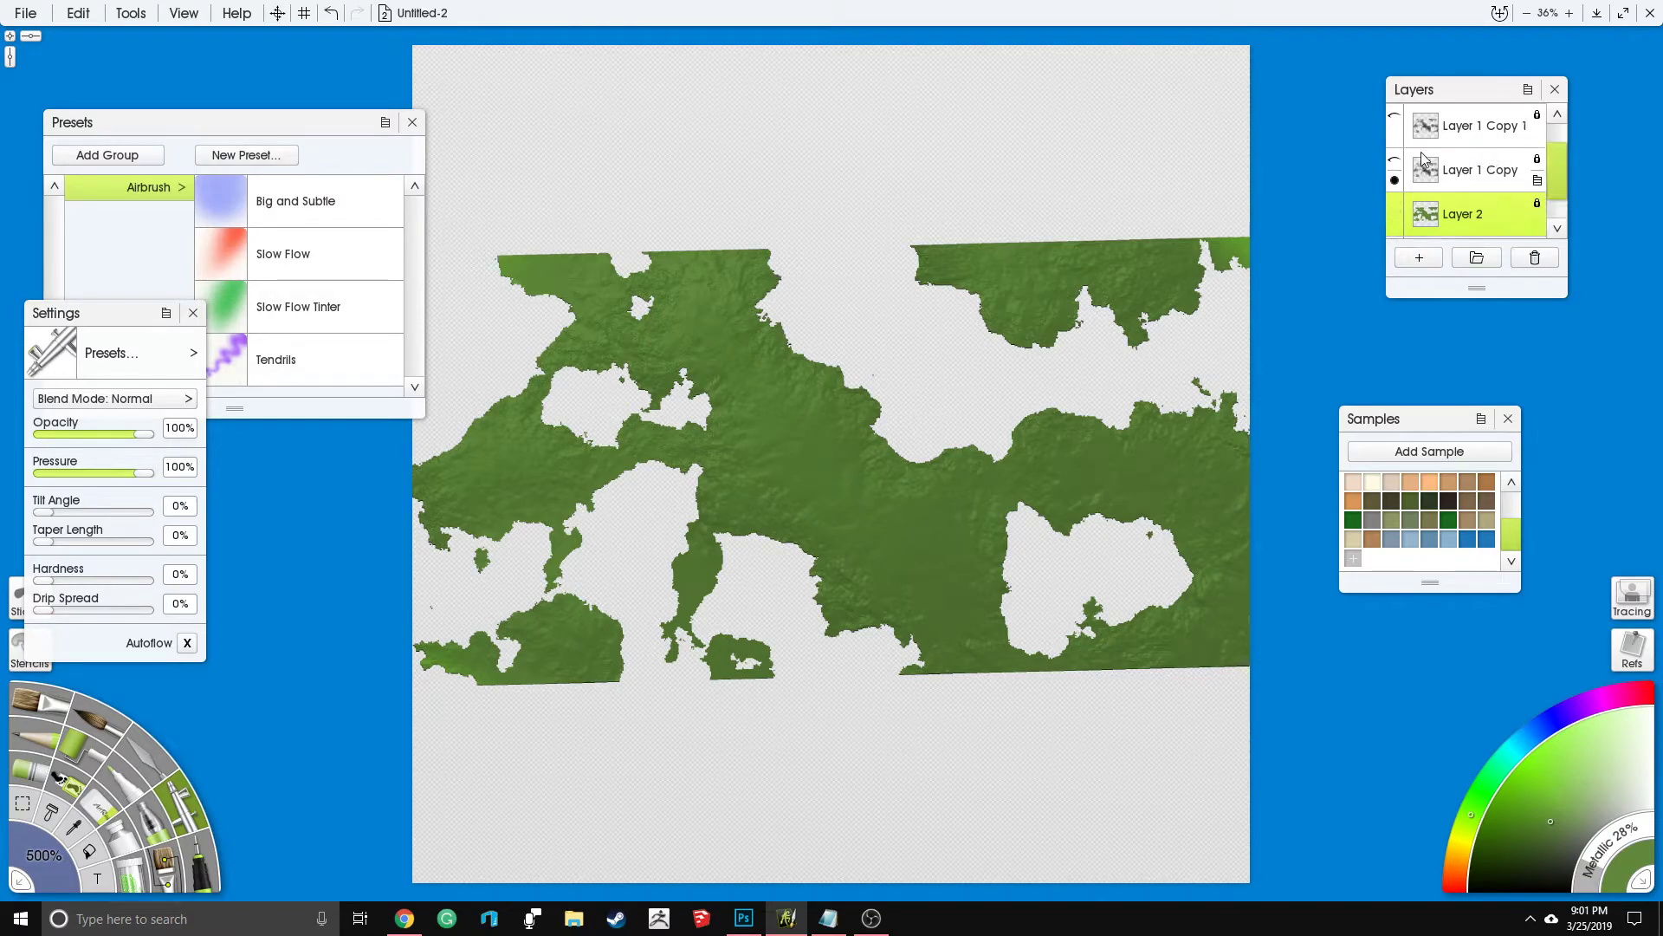
pyautogui.click(1395, 162)
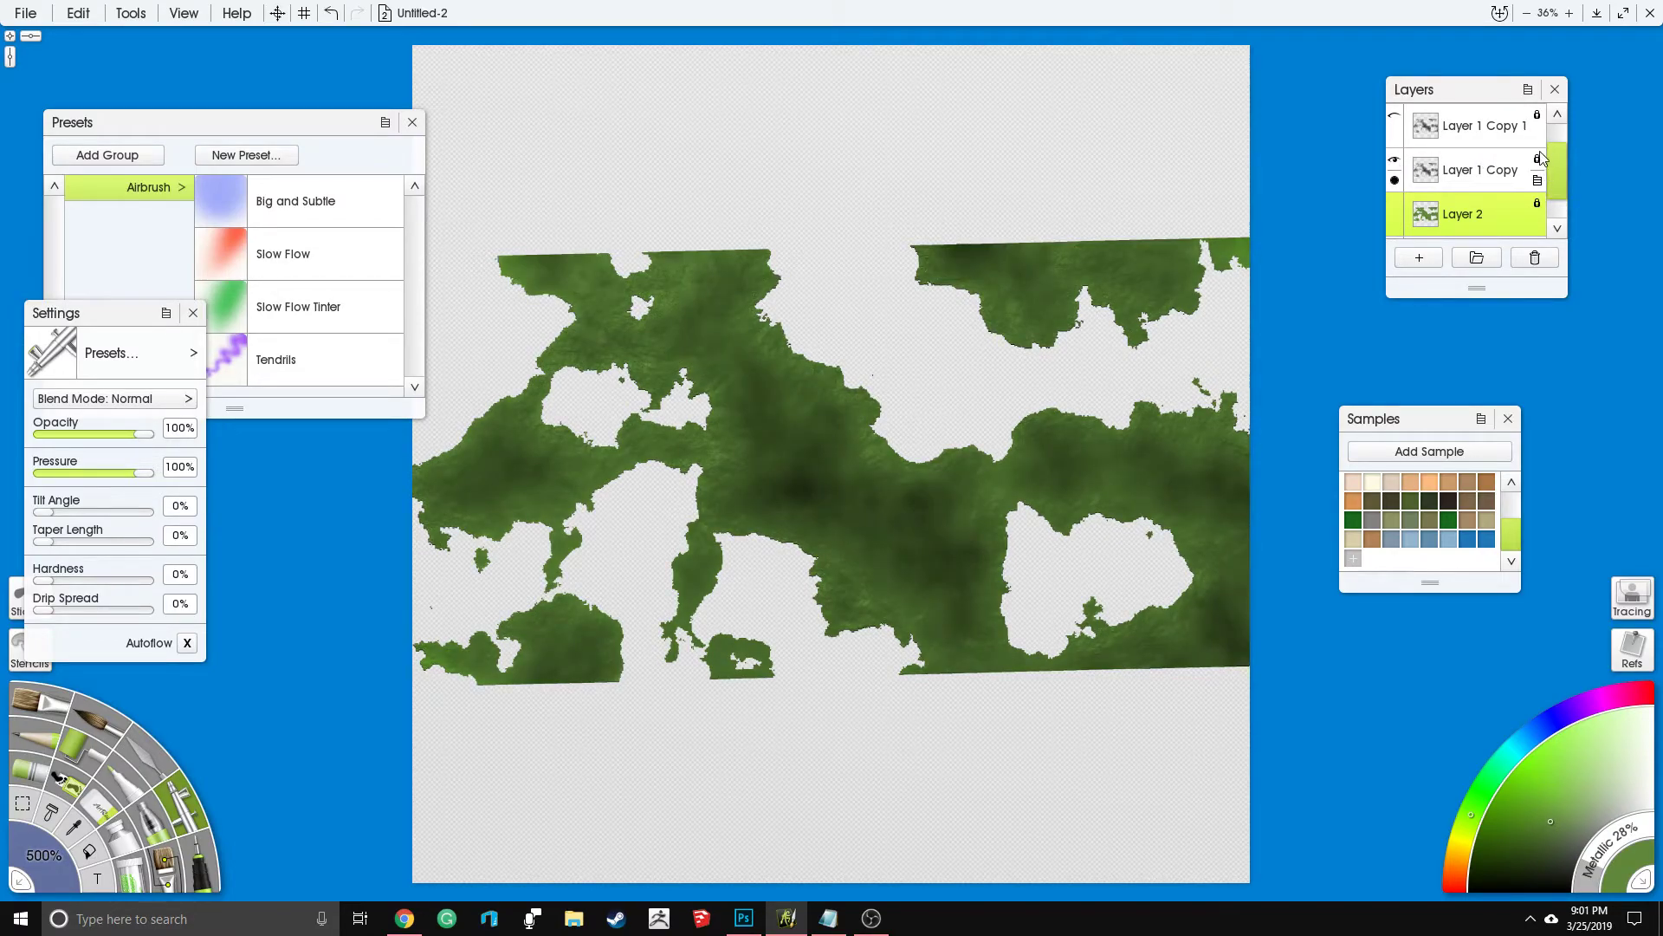
# Step: Choose a mid grey and try airbrushing it over the centre of the land on Layer 2
pyautogui.moveTo(1463, 862); pyautogui.dragTo(1601, 826)
pyautogui.moveTo(1614, 839); pyautogui.dragTo(1605, 852)
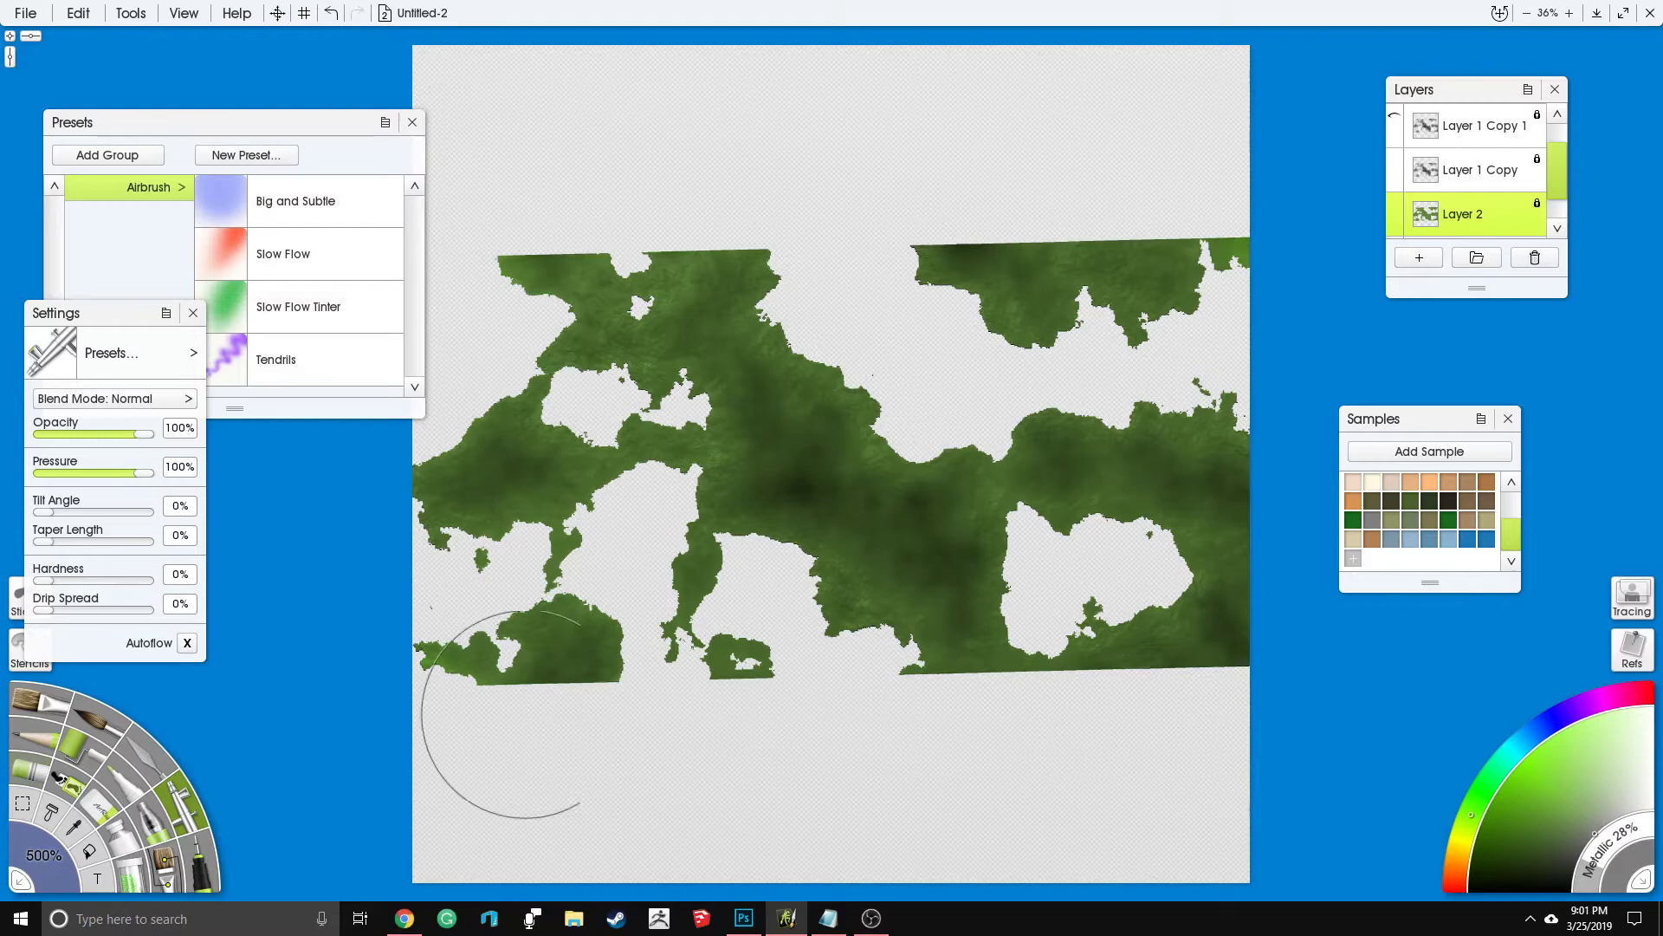
pyautogui.moveTo(768, 382); pyautogui.dragTo(806, 468)
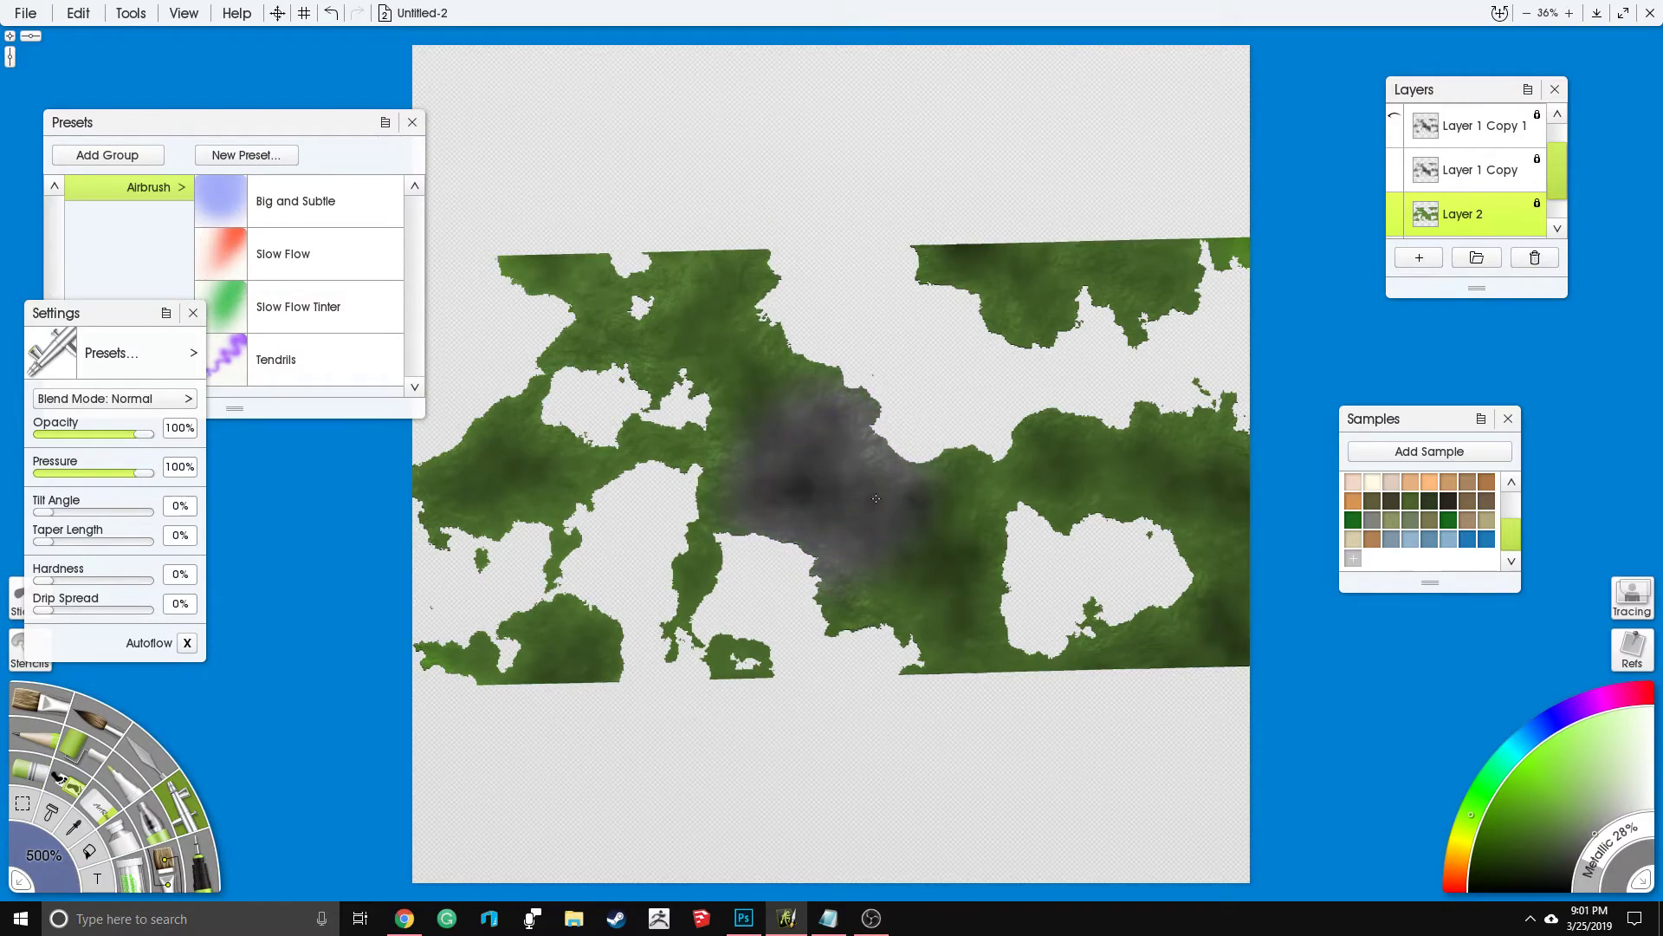
pyautogui.moveTo(961, 375); pyautogui.dragTo(977, 600)
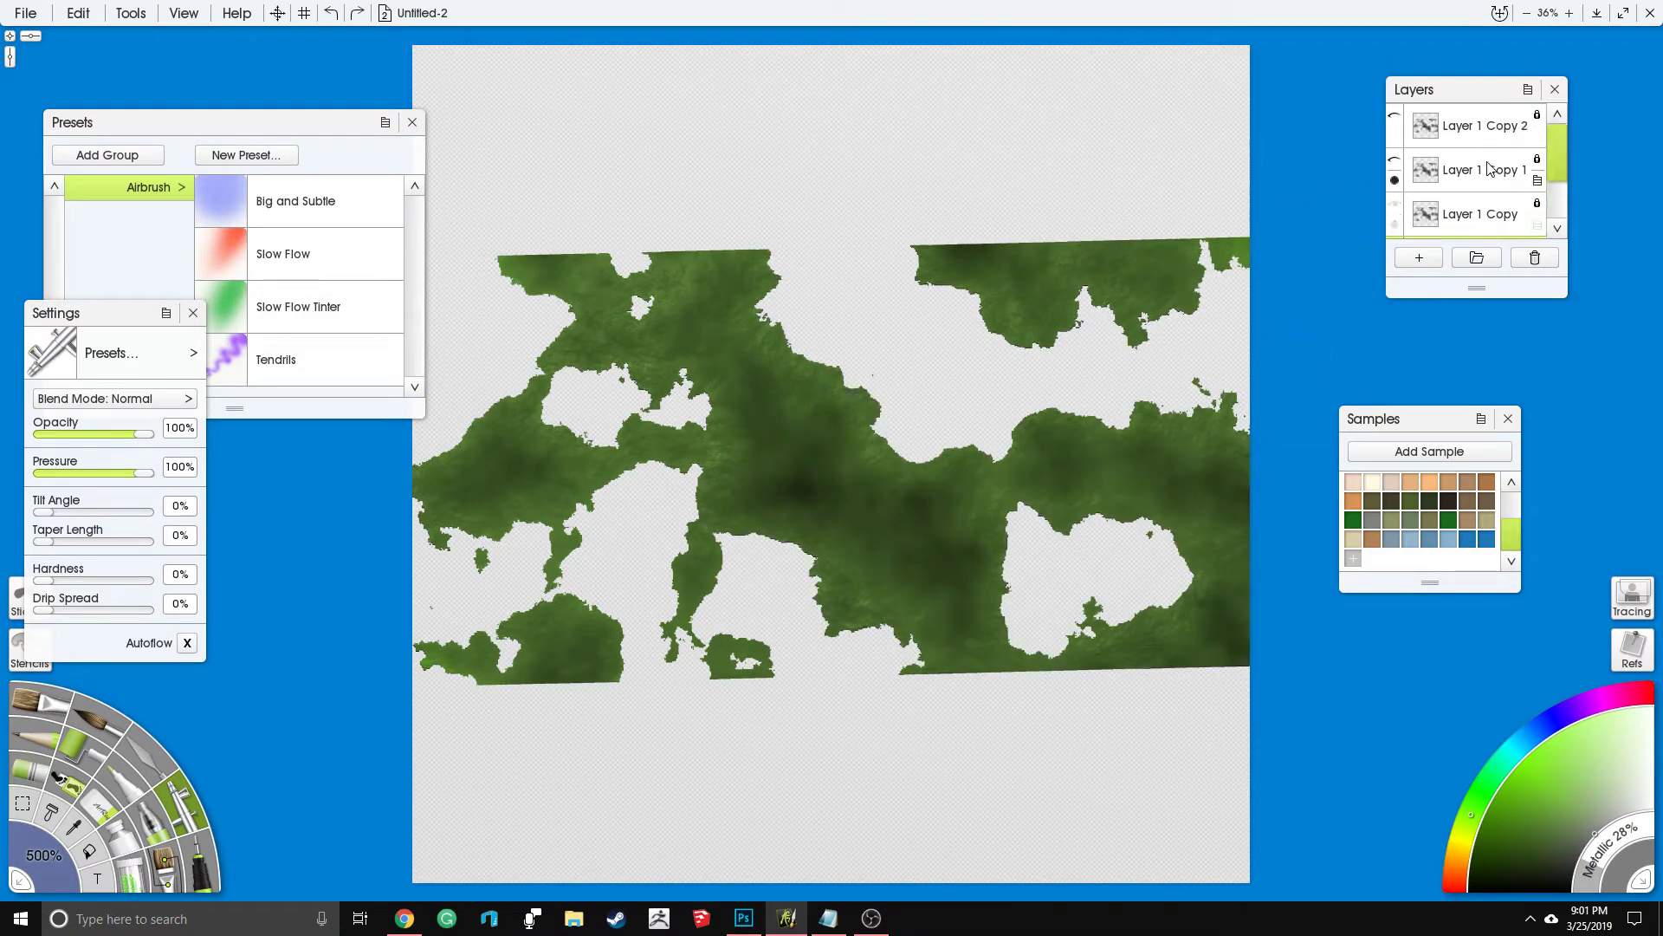
# Step: Show Layer 1 Copy 2 and airbrush grey over the land's dark inner areas on it, undoing the first attempt
pyautogui.click(1469, 130)
pyautogui.moveTo(823, 520)
pyautogui.mouseDown()
pyautogui.moveTo(762, 538)
pyautogui.moveTo(762, 502)
pyautogui.moveTo(798, 483)
pyautogui.moveTo(796, 427)
pyautogui.mouseUp()
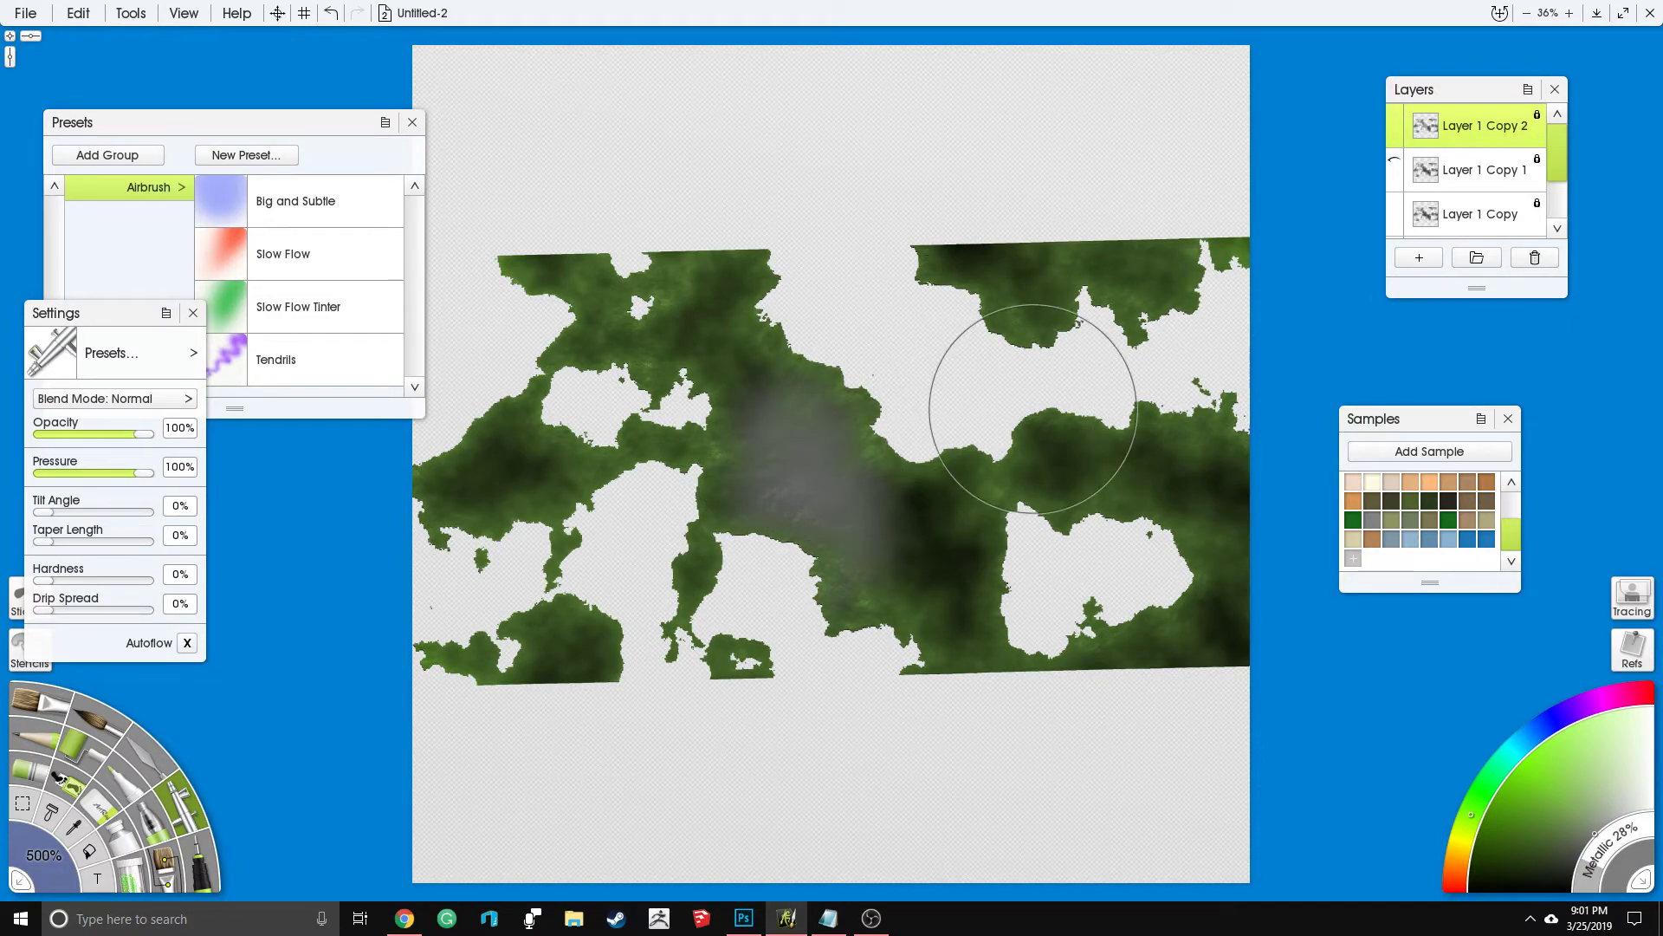
pyautogui.hotkey('ctrl', 'z')
pyautogui.hotkey('ctrl', 'z')
pyautogui.hotkey('ctrl', 'z')
pyautogui.hotkey('ctrl', 'z')
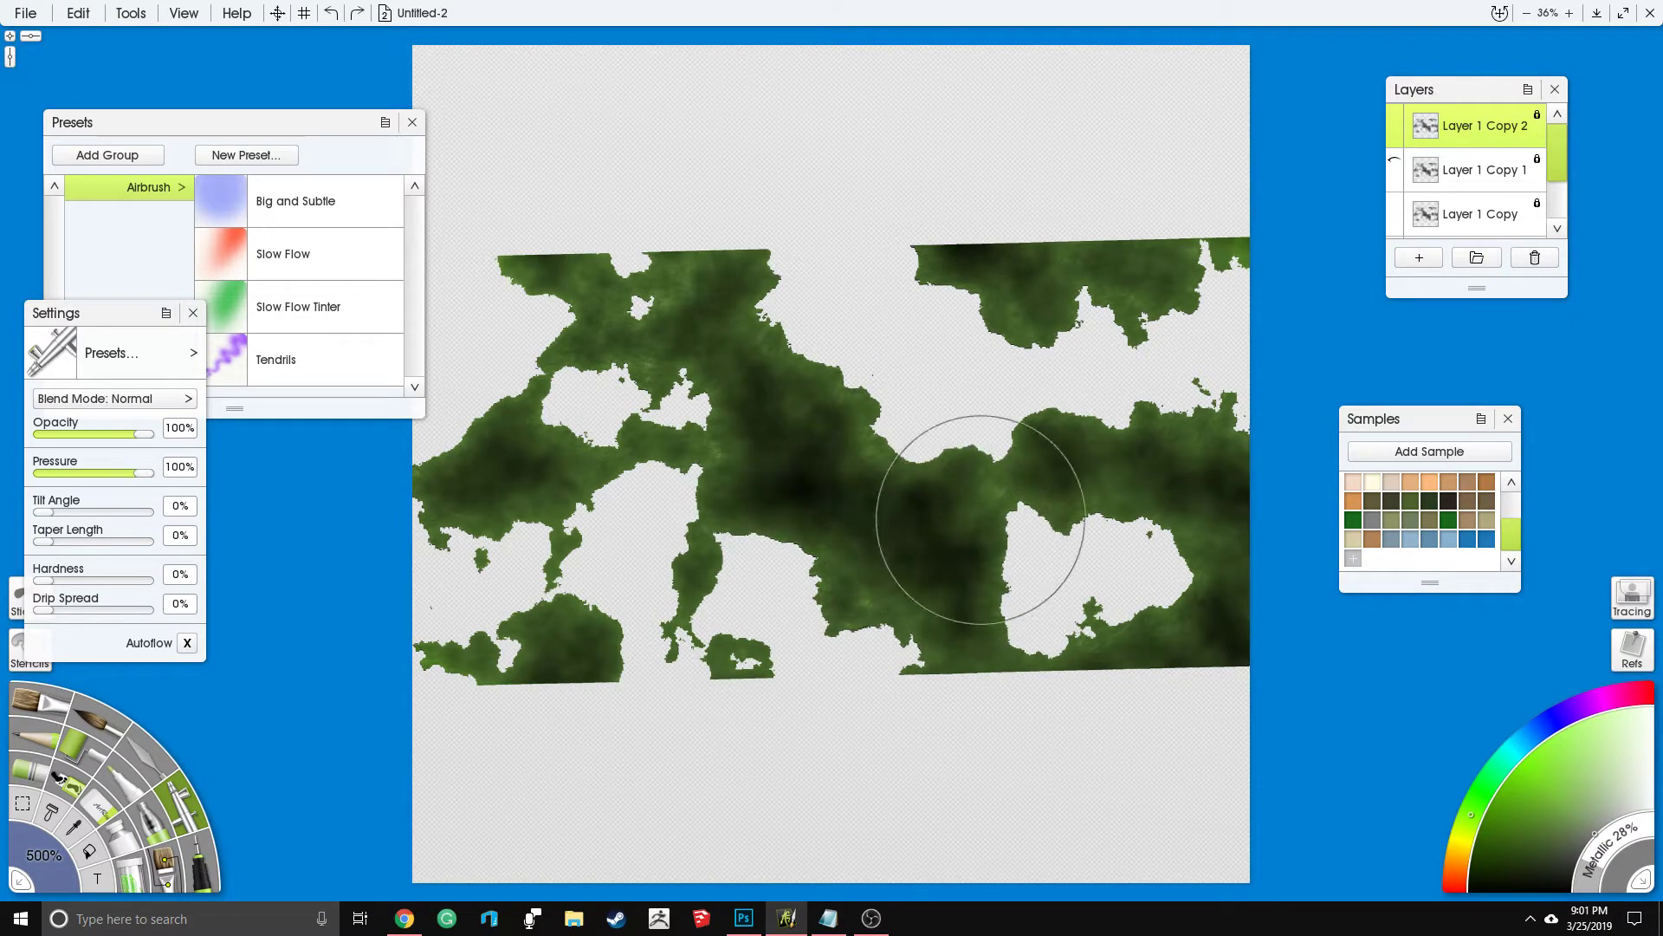
pyautogui.moveTo(745, 520)
pyautogui.mouseDown()
pyautogui.moveTo(1083, 607)
pyautogui.moveTo(1213, 468)
pyautogui.moveTo(727, 348)
pyautogui.moveTo(528, 433)
pyautogui.moveTo(572, 649)
pyautogui.moveTo(1040, 277)
pyautogui.moveTo(996, 259)
pyautogui.moveTo(1099, 241)
pyautogui.mouseUp()
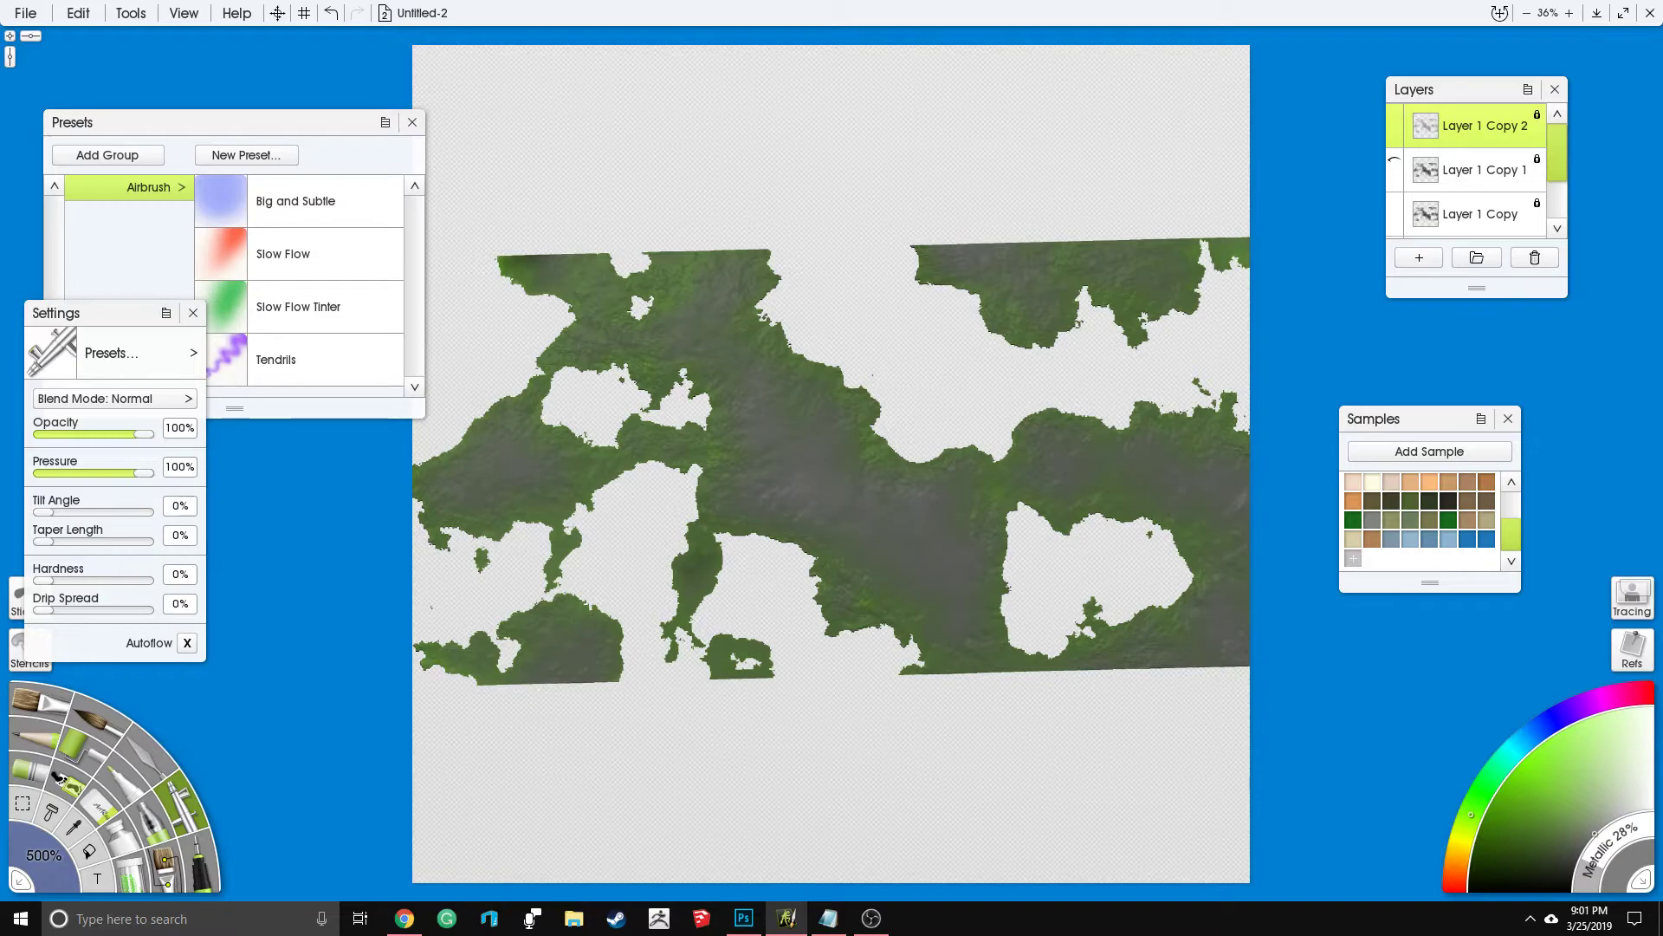
# Step: Delete the layers Layer 1 Copy and Layer 1 Copy 1
pyautogui.scroll(-3, 1500, 152)
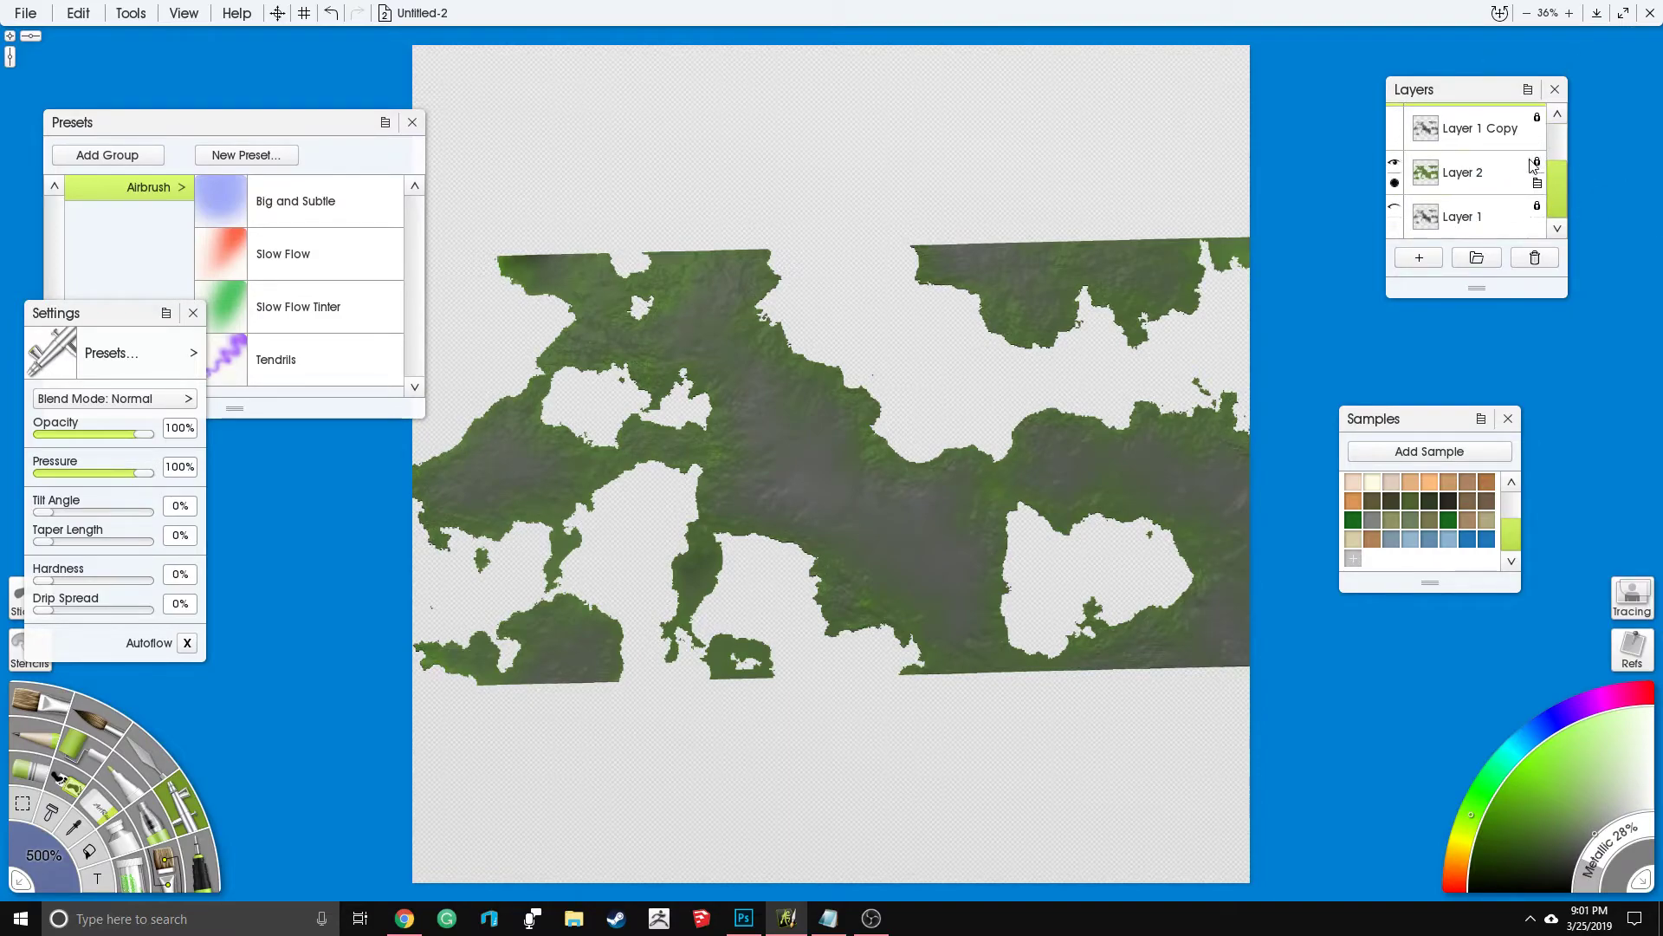
pyautogui.click(1473, 173)
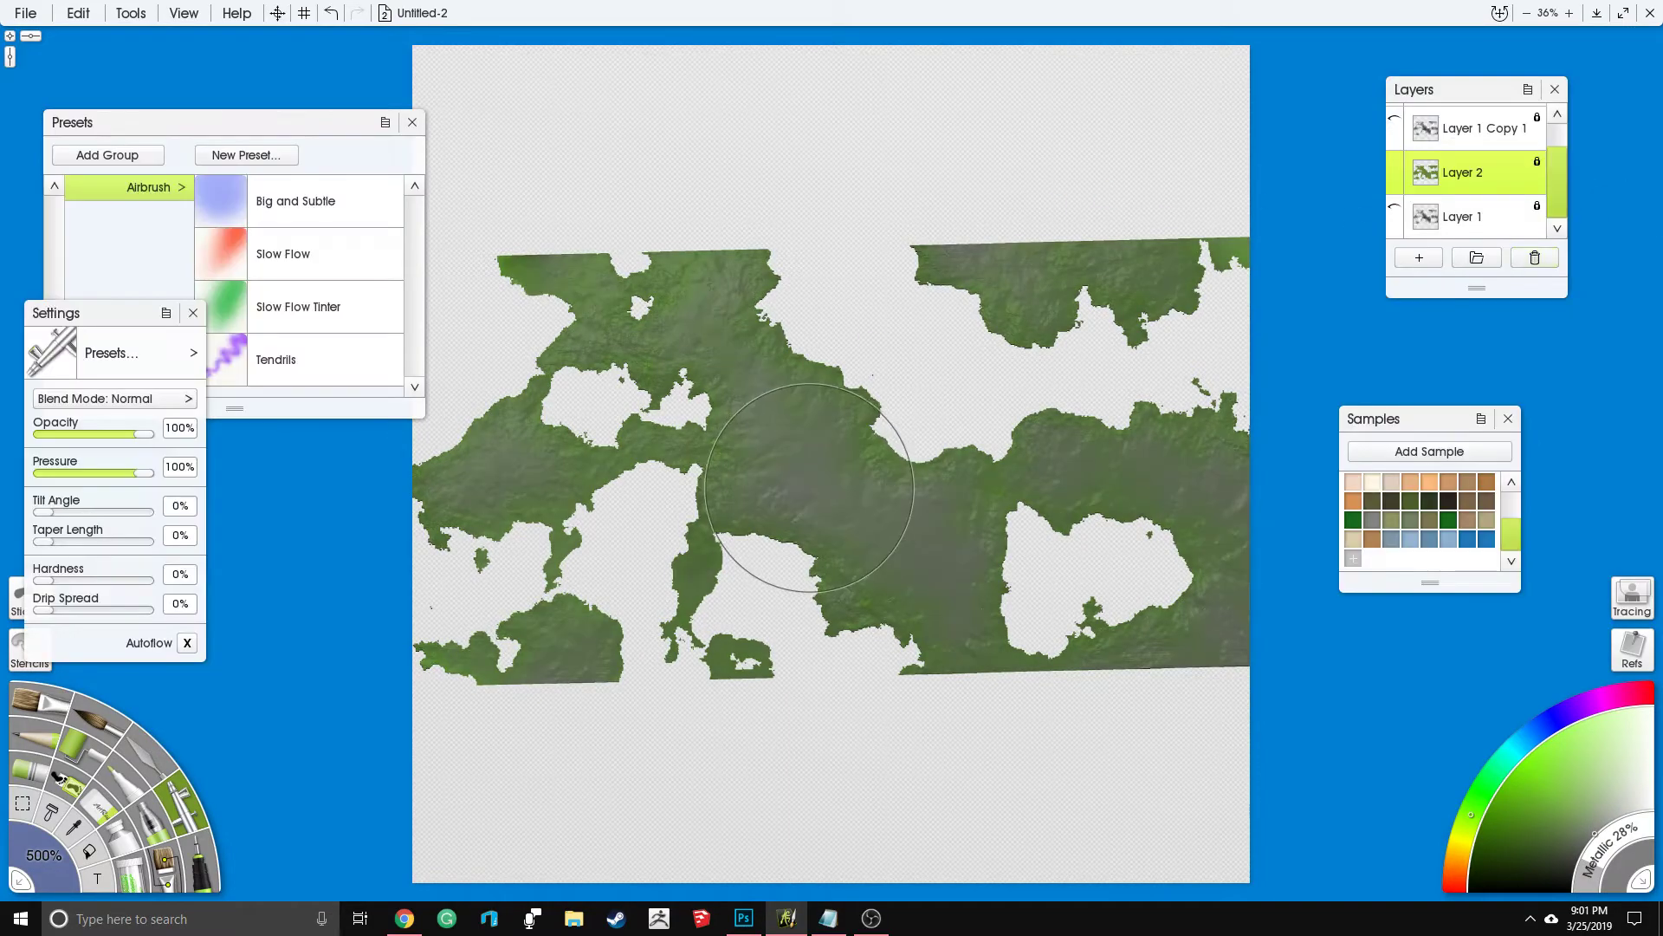
pyautogui.scroll(1, 1481, 141)
pyautogui.click(1485, 173)
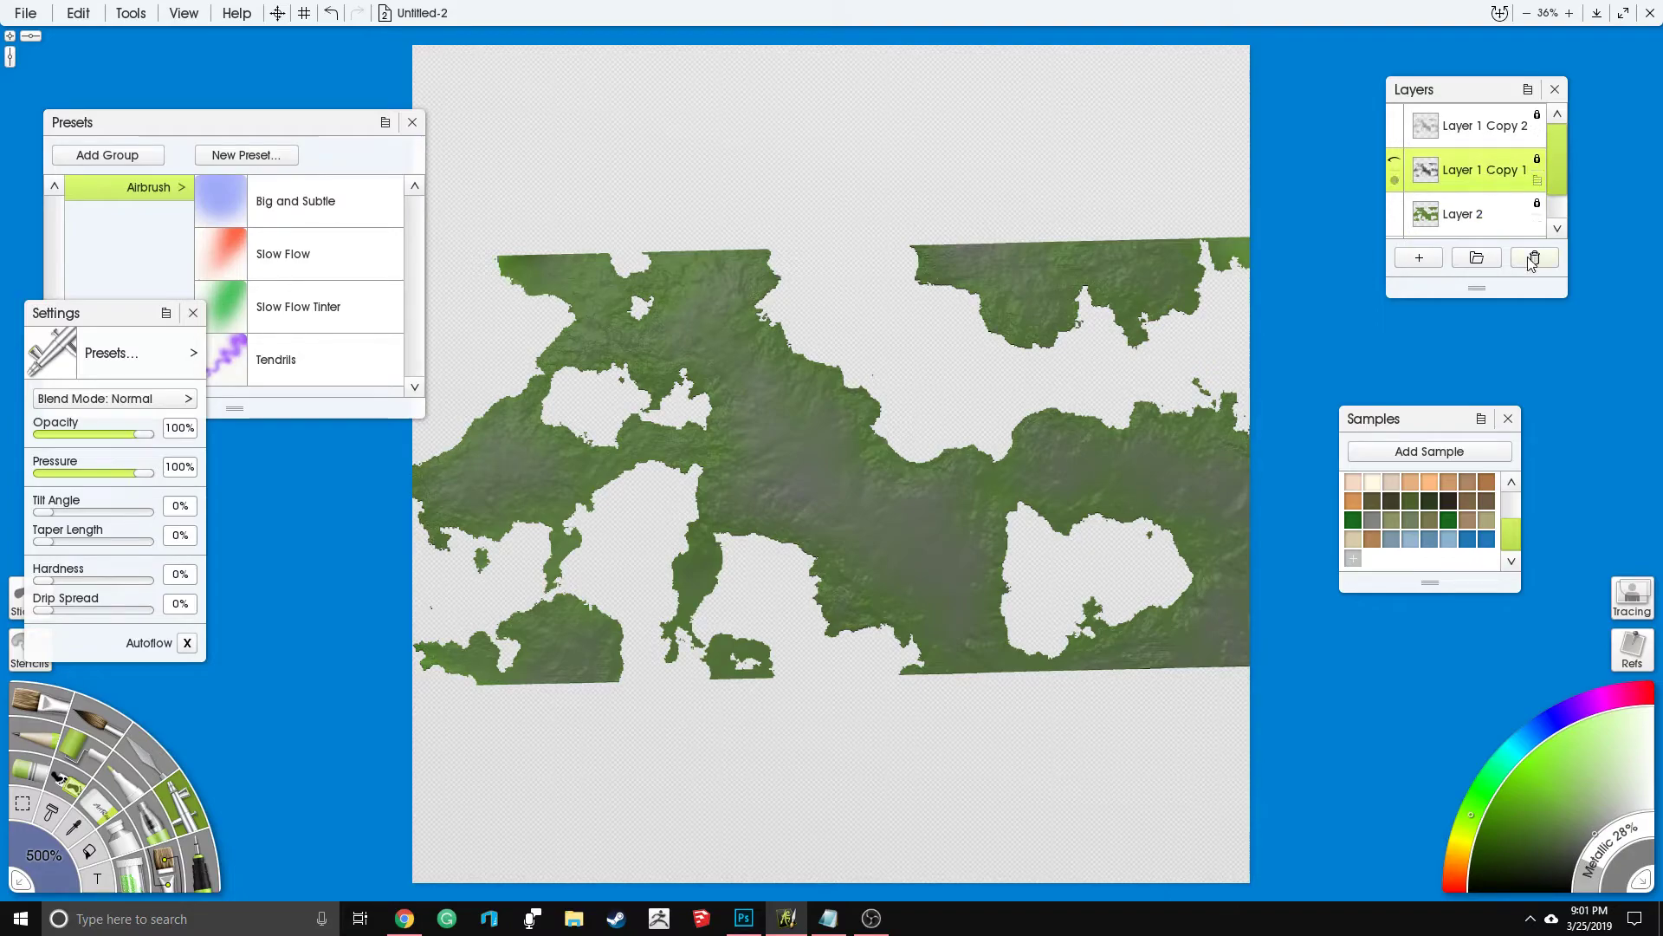
pyautogui.click(1536, 259)
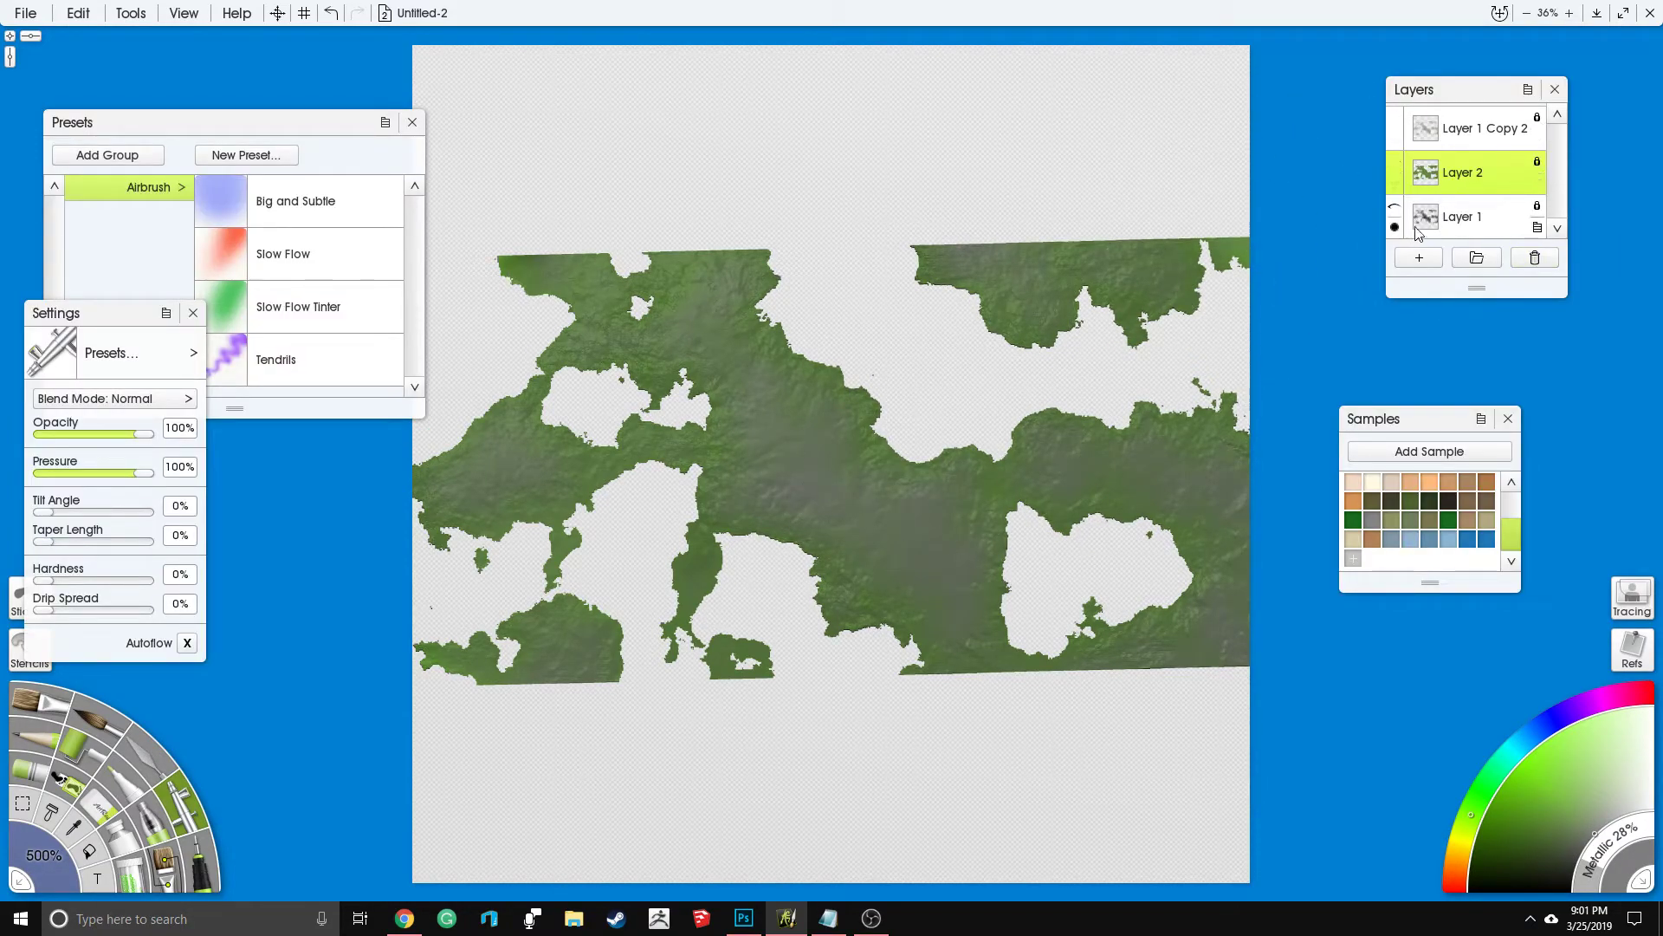
# Step: Make Layer 1 Copy 2 the active layer and switch to the Glitter tool with the square shape
pyautogui.click(1478, 130)
pyautogui.click(1472, 218)
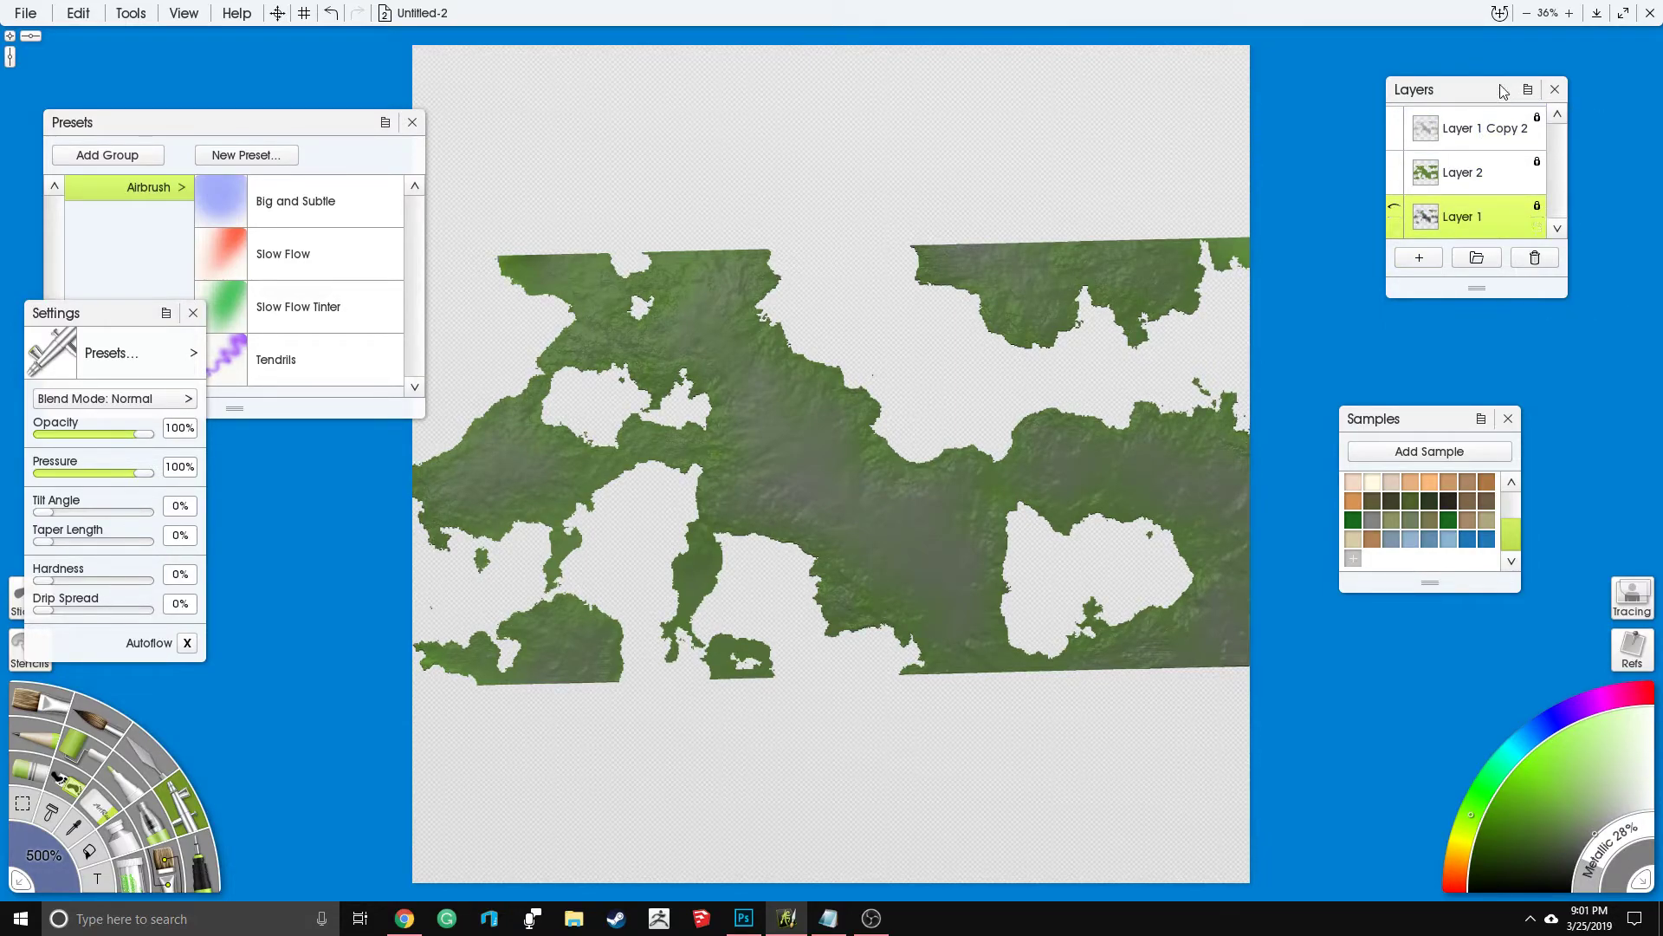
pyautogui.click(1487, 137)
pyautogui.scroll(3, 555, 520)
pyautogui.scroll(-2, 872, 538)
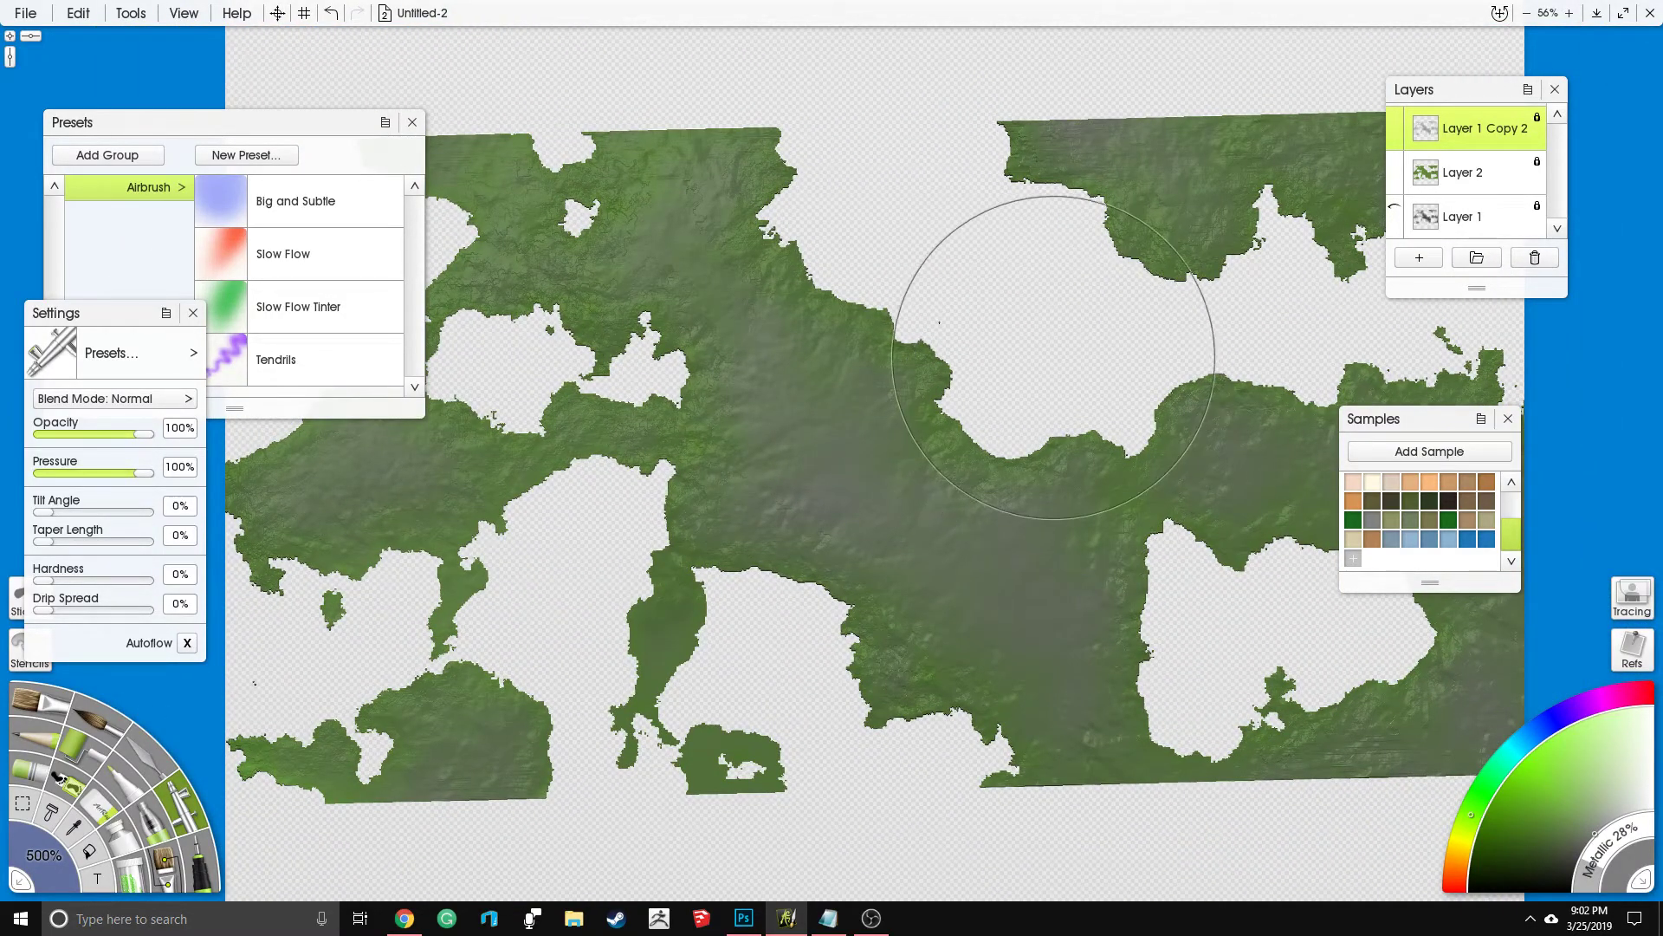
pyautogui.scroll(-2, 1058, 315)
pyautogui.scroll(2, 1032, 326)
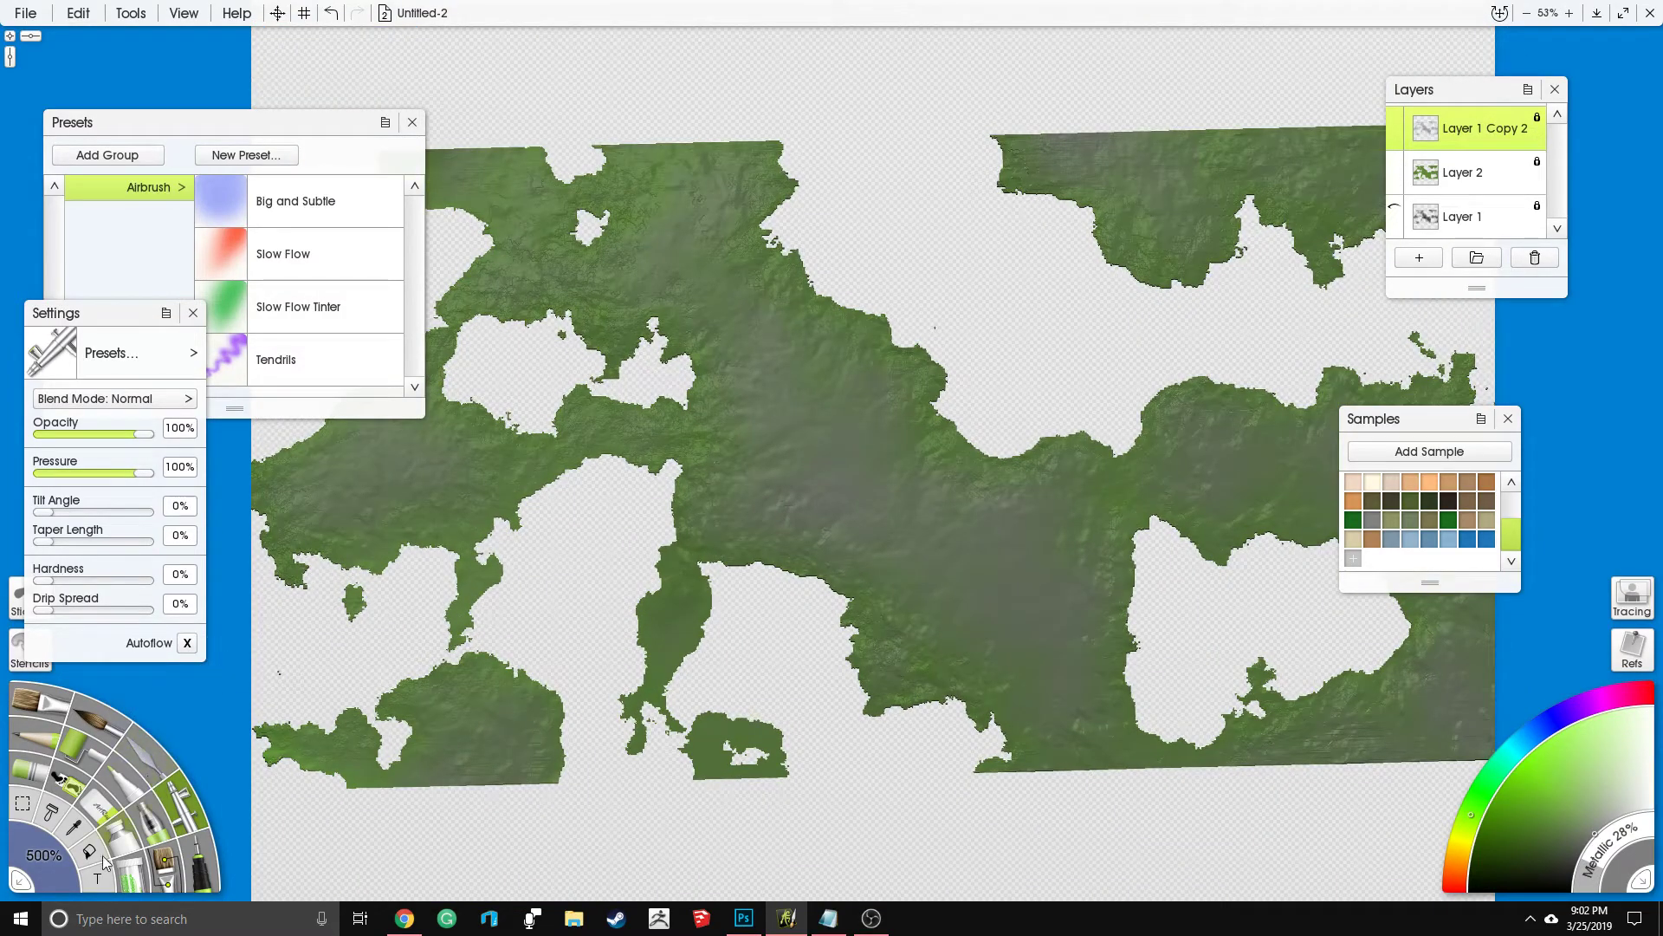
pyautogui.click(130, 877)
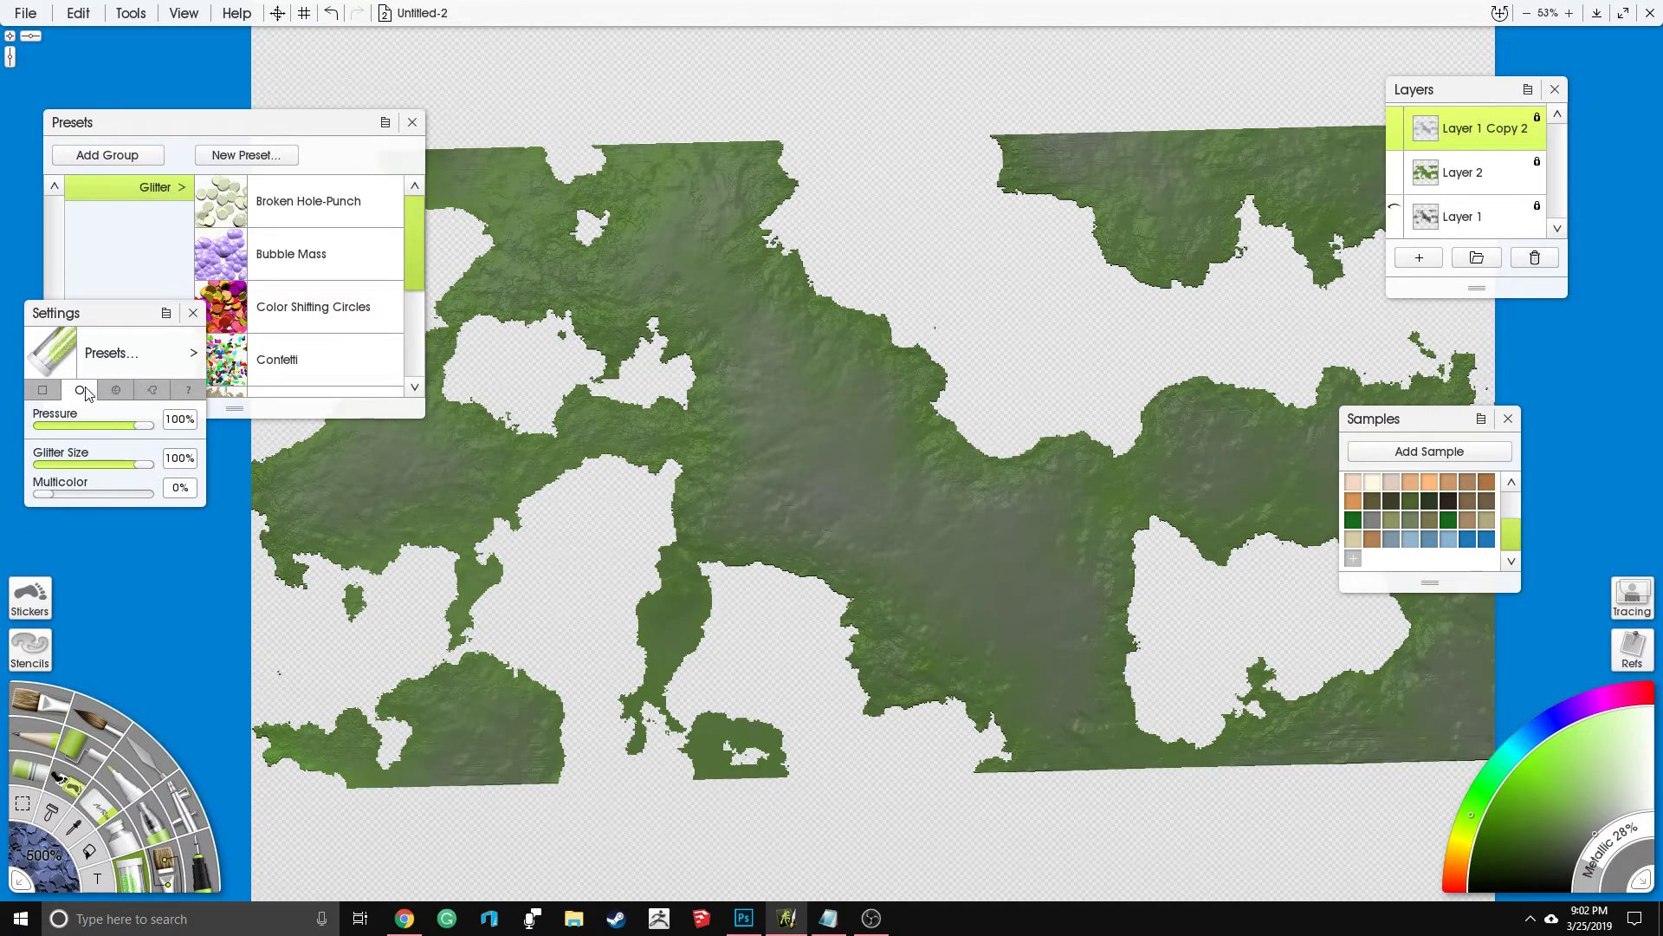
pyautogui.click(49, 388)
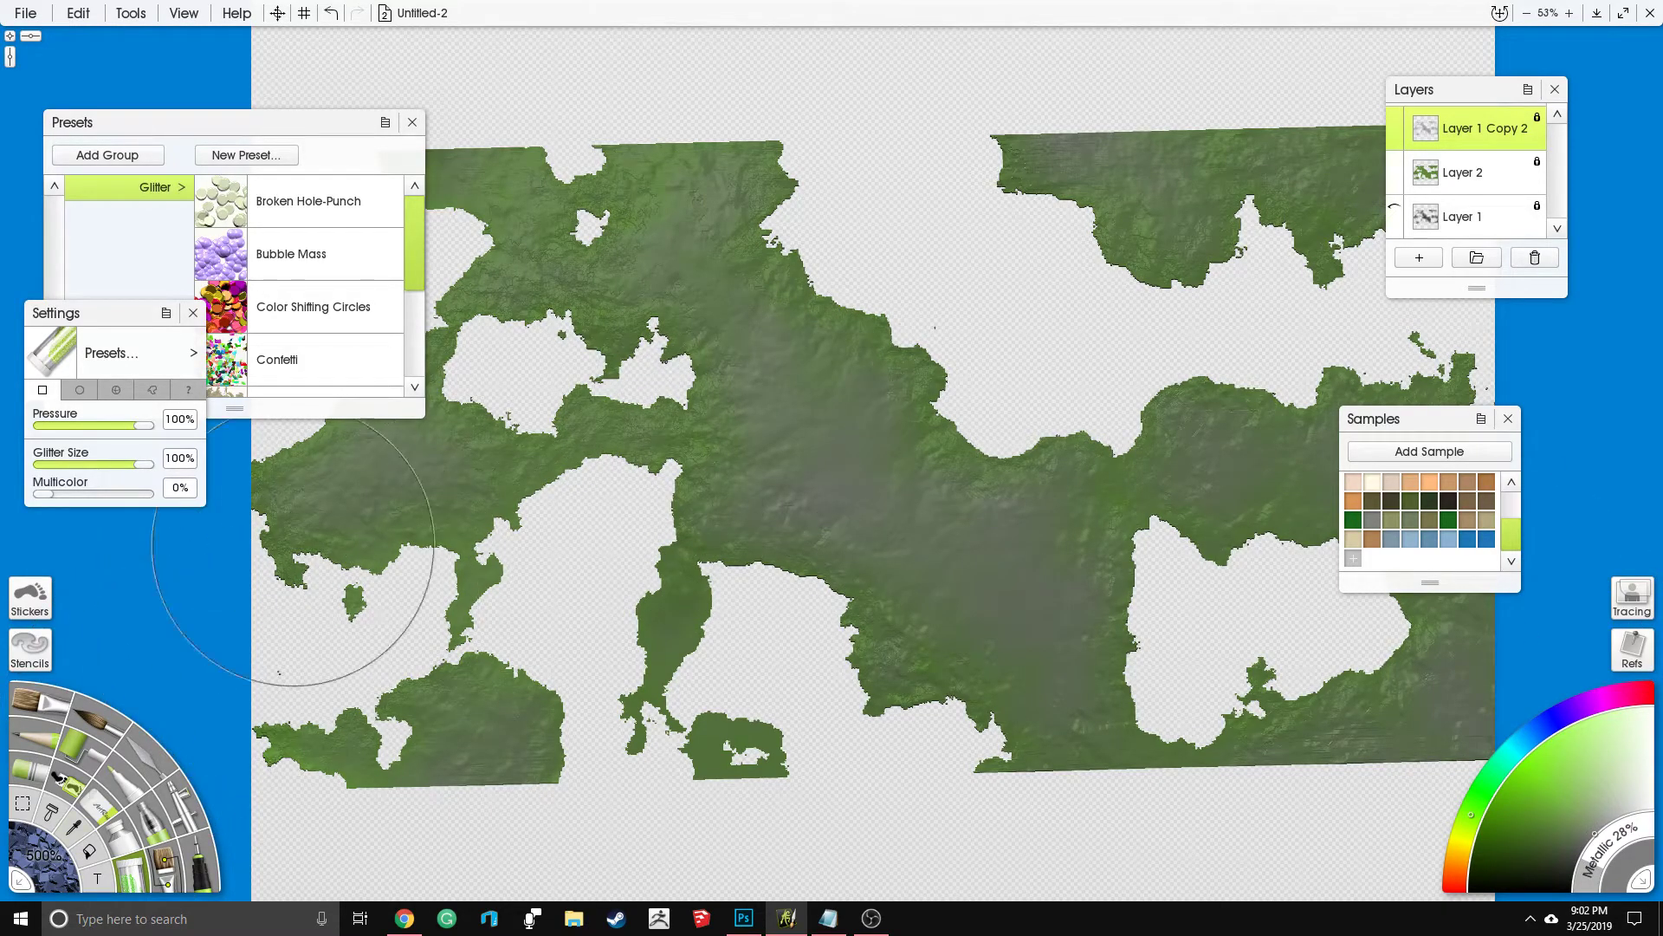
# Step: Spread grey glitter over the whole land on Layer 1 Copy 2 to build a rough, rocky texture
pyautogui.moveTo(791, 316); pyautogui.dragTo(883, 290)
pyautogui.moveTo(888, 399)
pyautogui.mouseDown()
pyautogui.moveTo(947, 410)
pyautogui.moveTo(1014, 503)
pyautogui.moveTo(1126, 597)
pyautogui.moveTo(1191, 712)
pyautogui.mouseUp()
pyautogui.moveTo(1512, 667)
pyautogui.mouseDown()
pyautogui.moveTo(1533, 468)
pyautogui.moveTo(1403, 407)
pyautogui.moveTo(1265, 433)
pyautogui.moveTo(944, 381)
pyautogui.moveTo(745, 164)
pyautogui.moveTo(537, 156)
pyautogui.moveTo(457, 491)
pyautogui.moveTo(502, 407)
pyautogui.moveTo(840, 347)
pyautogui.moveTo(854, 690)
pyautogui.mouseUp()
pyautogui.moveTo(538, 741)
pyautogui.mouseDown()
pyautogui.moveTo(533, 675)
pyautogui.moveTo(1019, 488)
pyautogui.moveTo(1096, 593)
pyautogui.moveTo(1120, 451)
pyautogui.moveTo(1274, 385)
pyautogui.moveTo(1222, 139)
pyautogui.moveTo(1265, 190)
pyautogui.mouseUp()
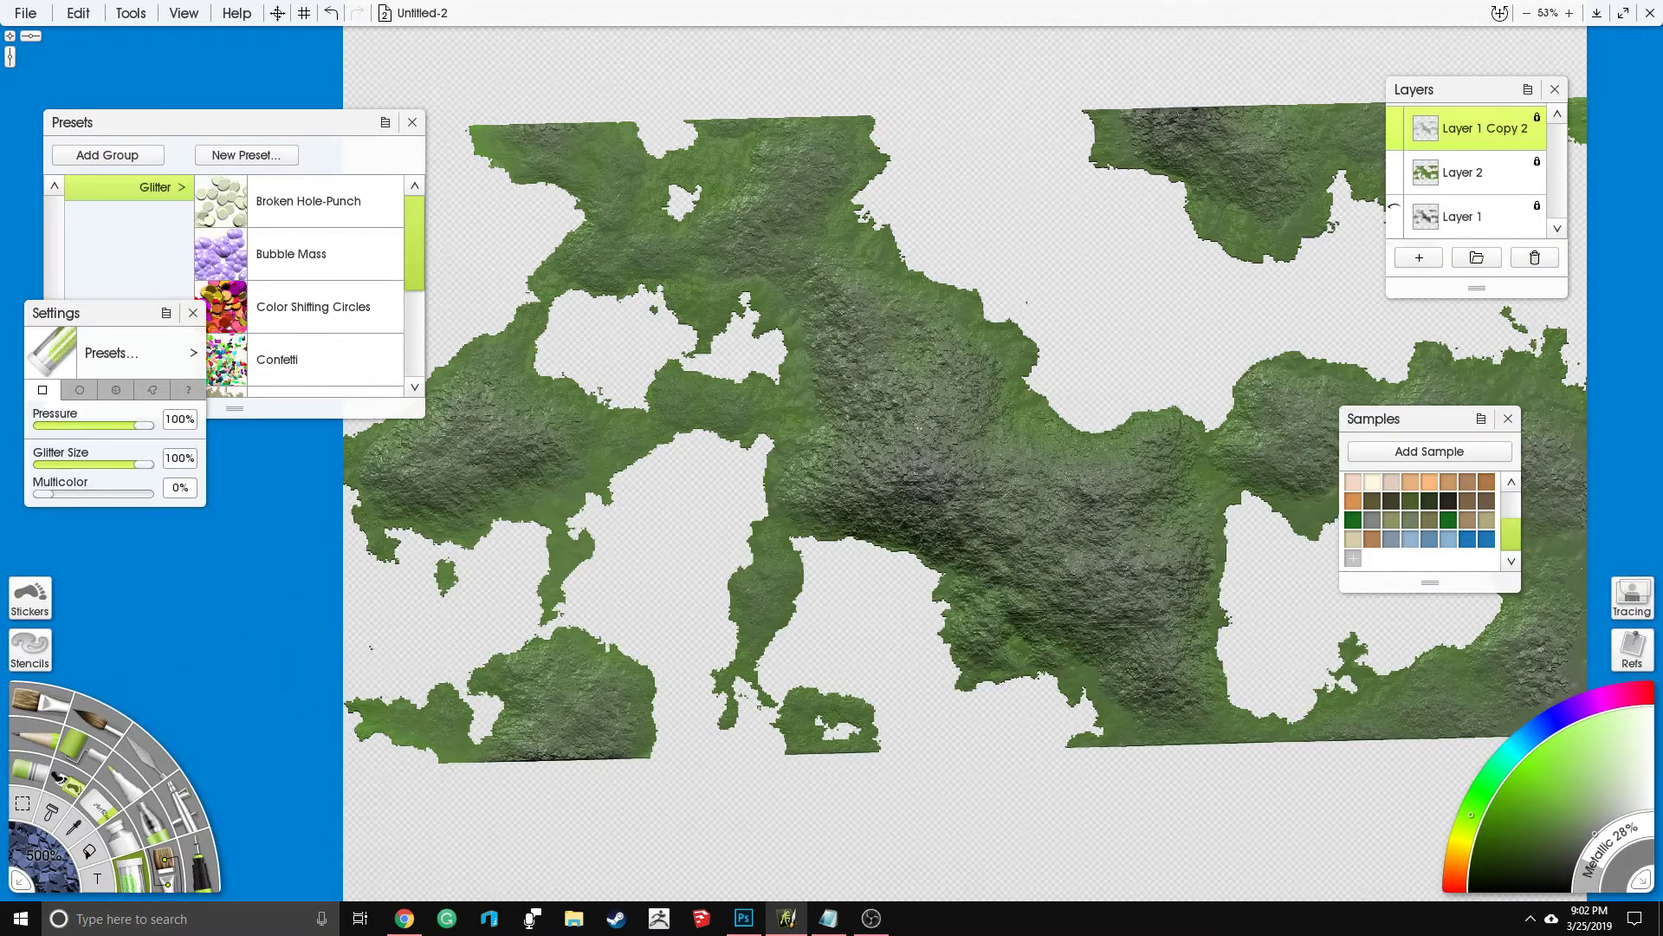
# Step: Smear the grey glitter on Layer 1 Copy 2 across the land with the Palette Knife at 500% size
pyautogui.click(144, 761)
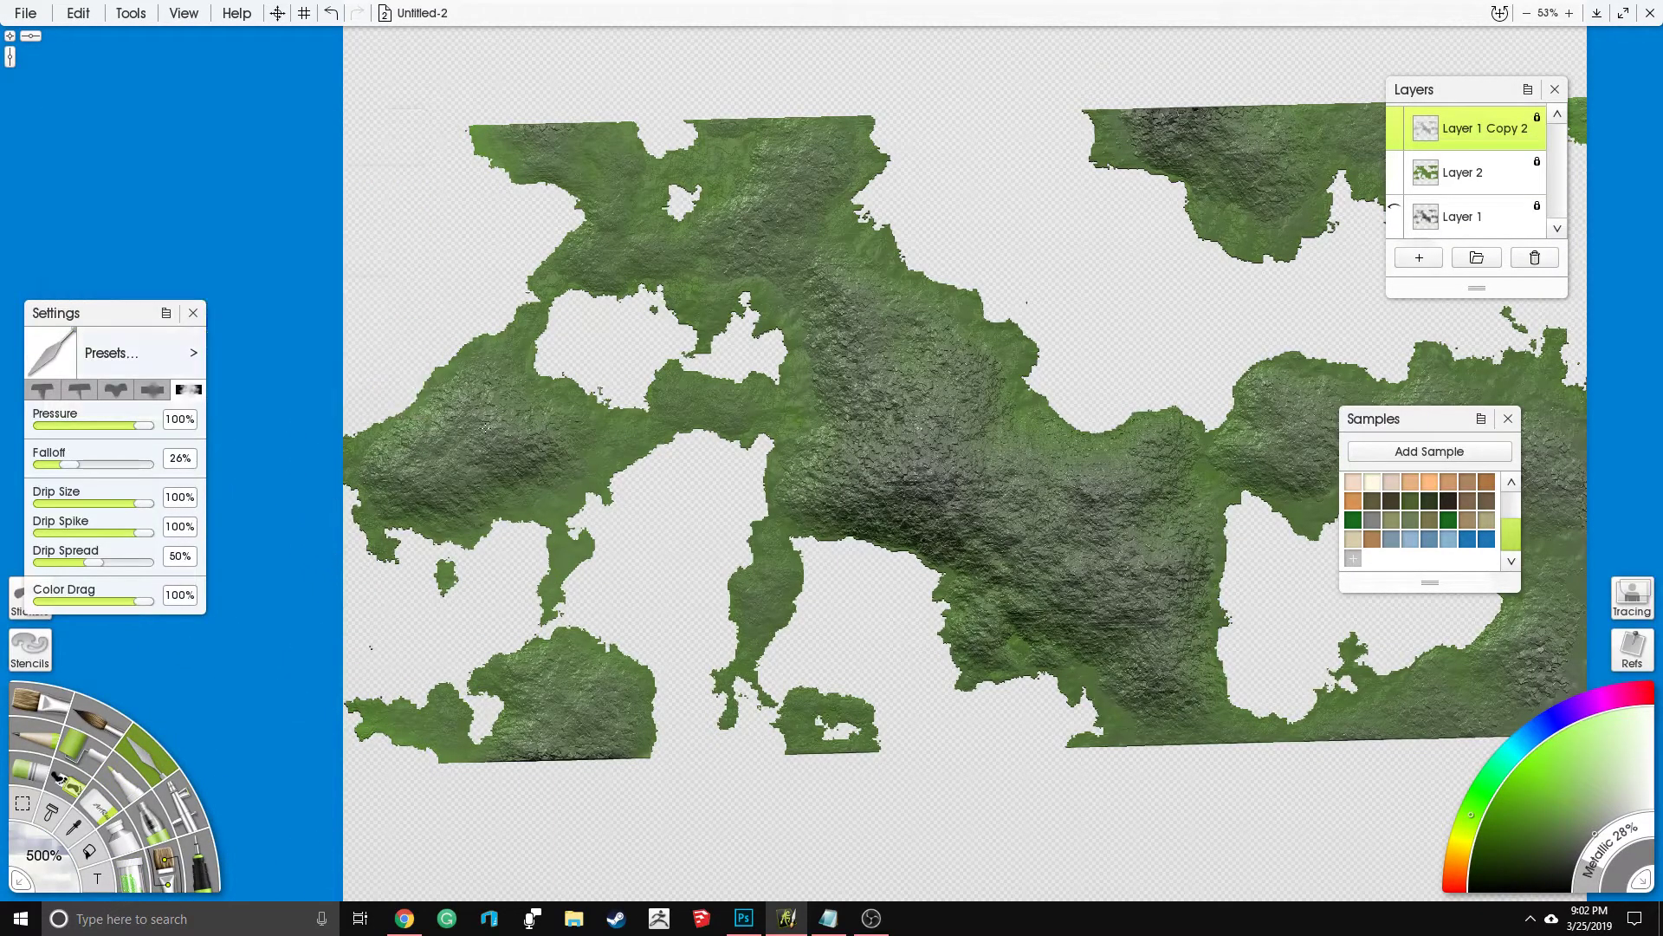
pyautogui.moveTo(525, 440); pyautogui.dragTo(524, 422)
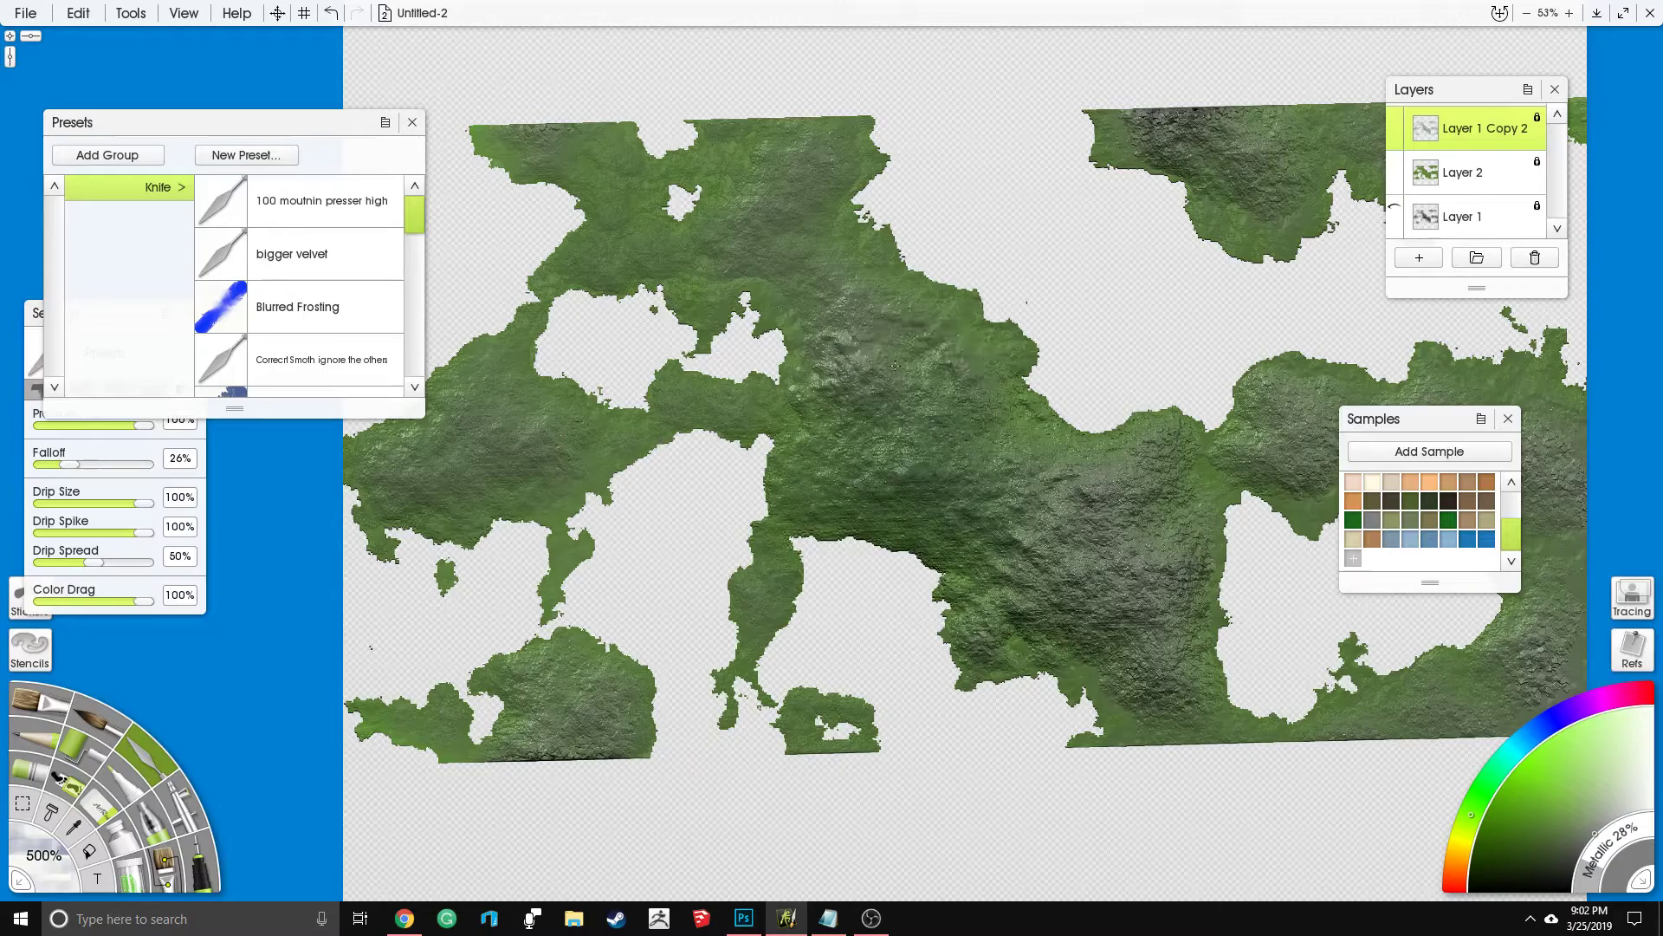
pyautogui.moveTo(1111, 565)
pyautogui.mouseDown()
pyautogui.moveTo(1126, 632)
pyautogui.moveTo(901, 529)
pyautogui.mouseUp()
pyautogui.moveTo(1135, 487)
pyautogui.mouseDown()
pyautogui.moveTo(1039, 589)
pyautogui.moveTo(1249, 717)
pyautogui.moveTo(1543, 623)
pyautogui.moveTo(1438, 416)
pyautogui.moveTo(1257, 382)
pyautogui.moveTo(1153, 459)
pyautogui.moveTo(849, 477)
pyautogui.moveTo(537, 754)
pyautogui.mouseUp()
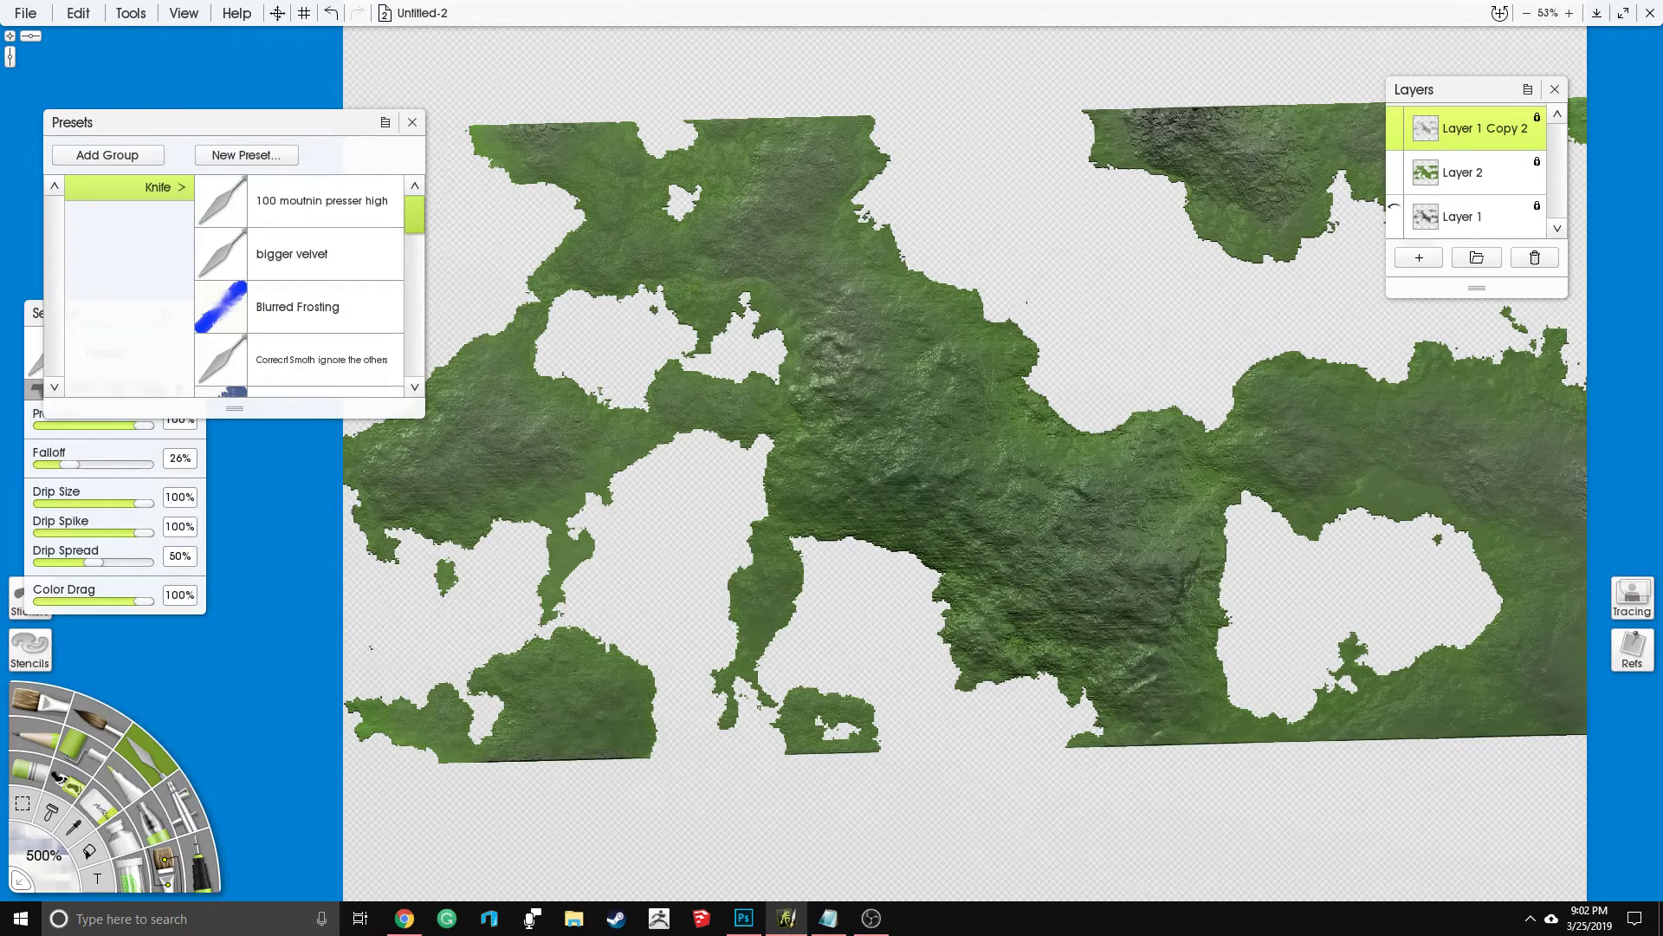
pyautogui.moveTo(1127, 173); pyautogui.dragTo(1351, 130)
pyautogui.moveTo(1150, 302)
pyautogui.mouseDown()
pyautogui.moveTo(889, 334)
pyautogui.moveTo(1025, 334)
pyautogui.mouseUp()
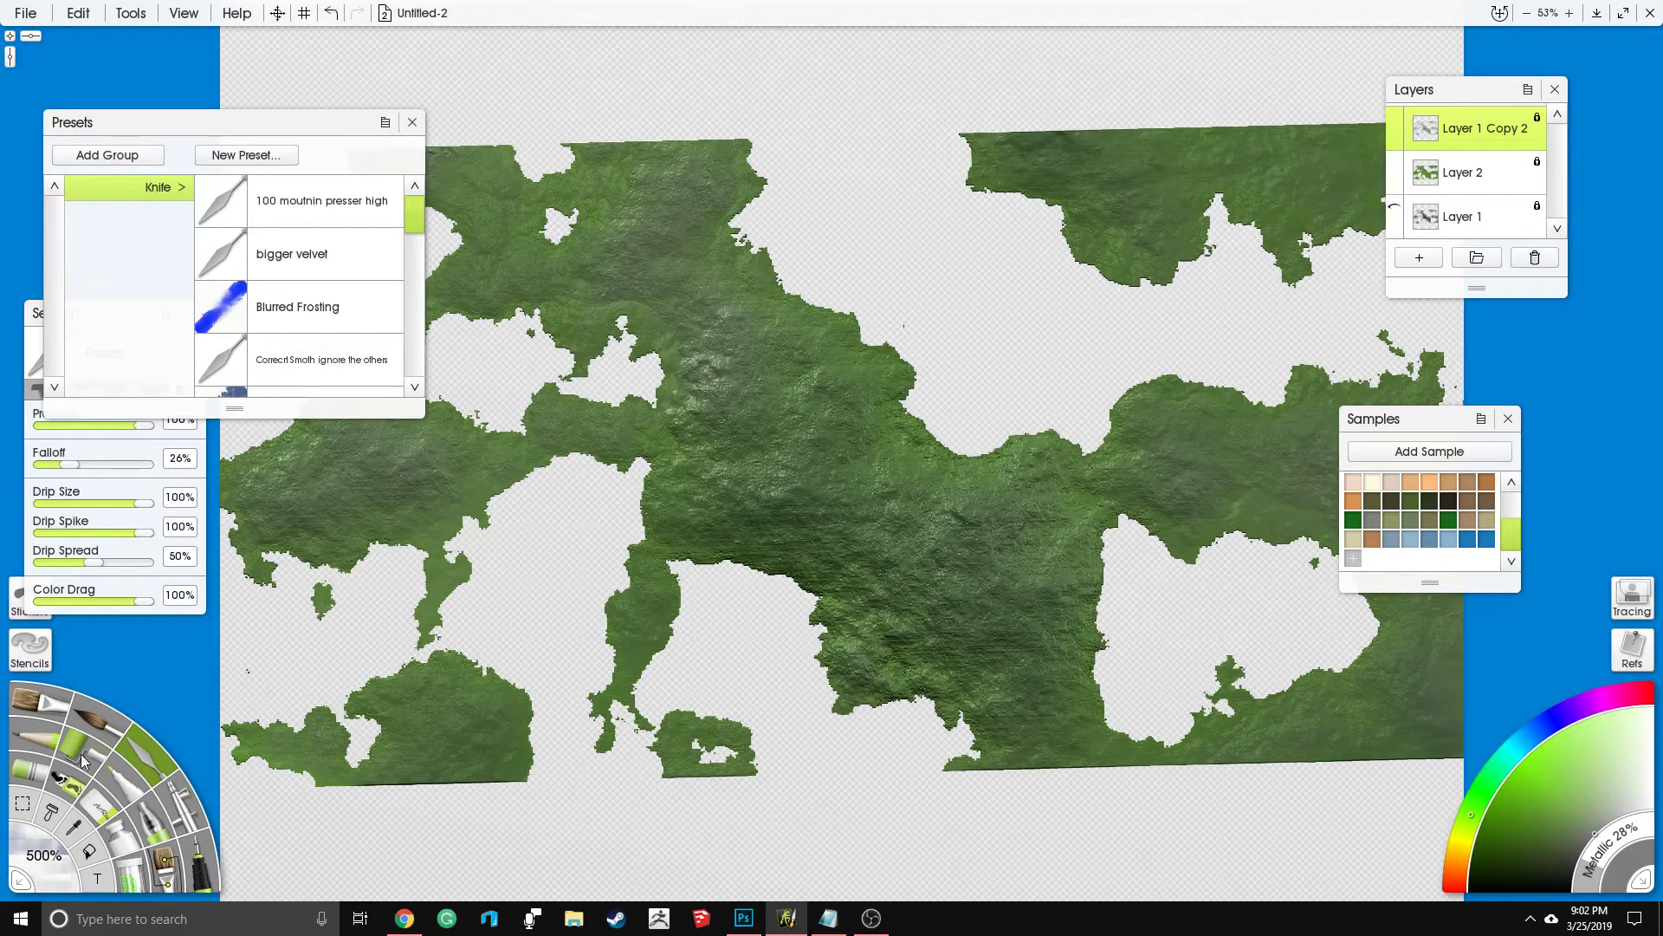
# Step: Load the Instant Blur knife preset and set its size to 500%
pyautogui.scroll(-5, 297, 328)
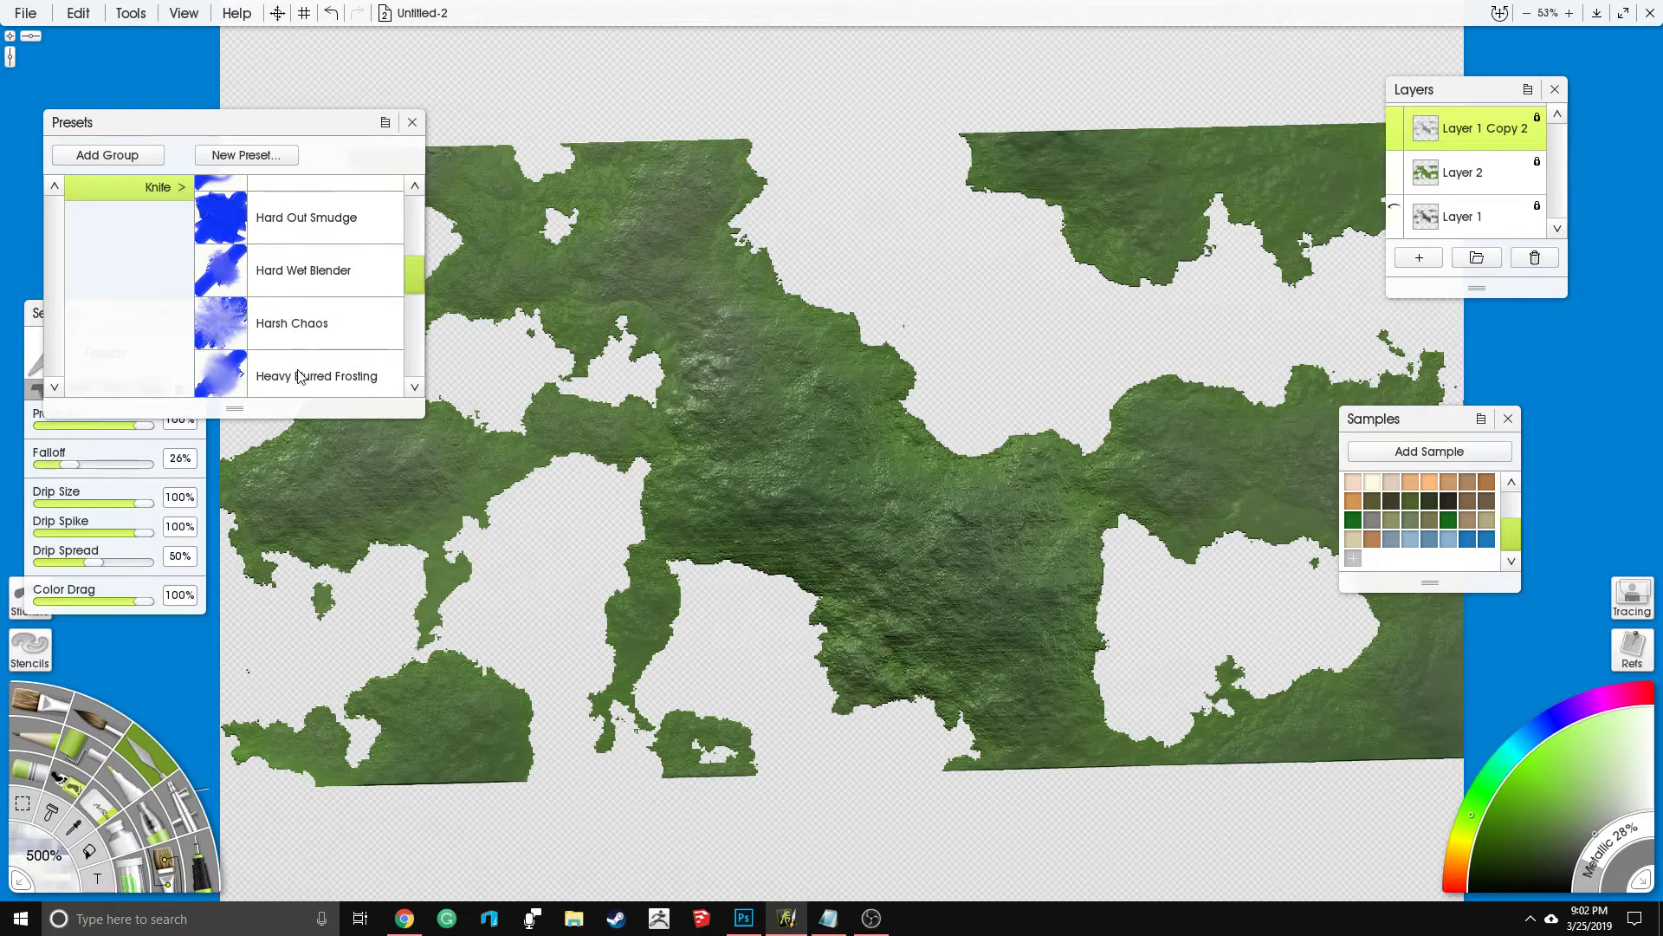
pyautogui.scroll(-3, 303, 374)
pyautogui.click(313, 313)
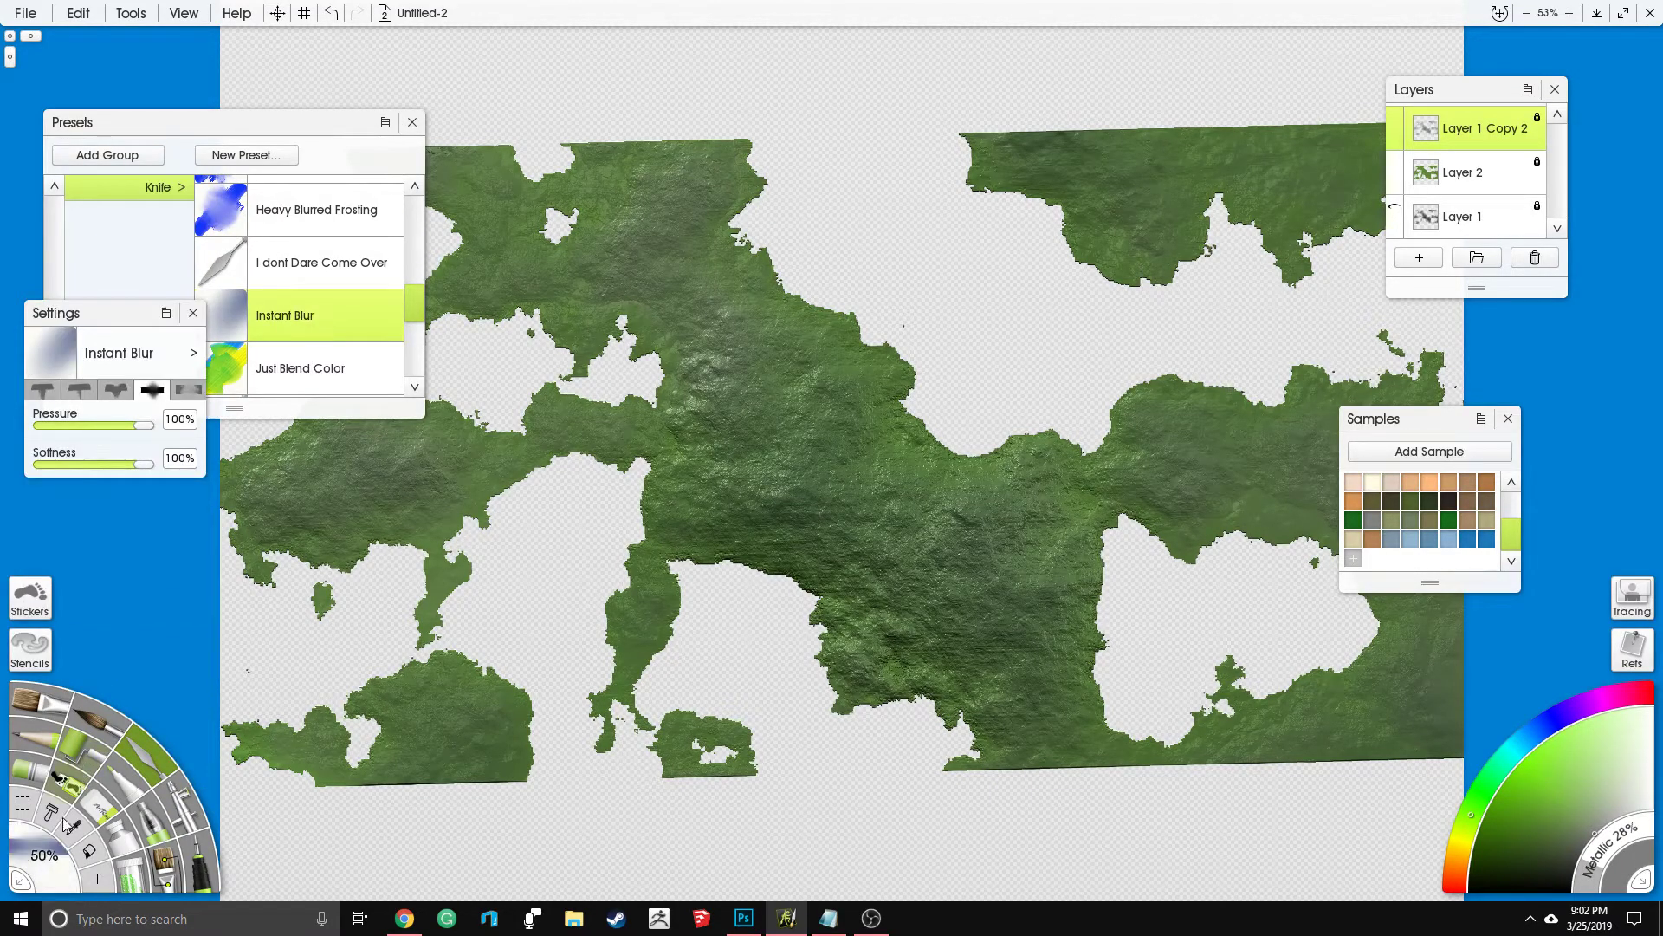
pyautogui.click(49, 871)
pyautogui.press('Return')
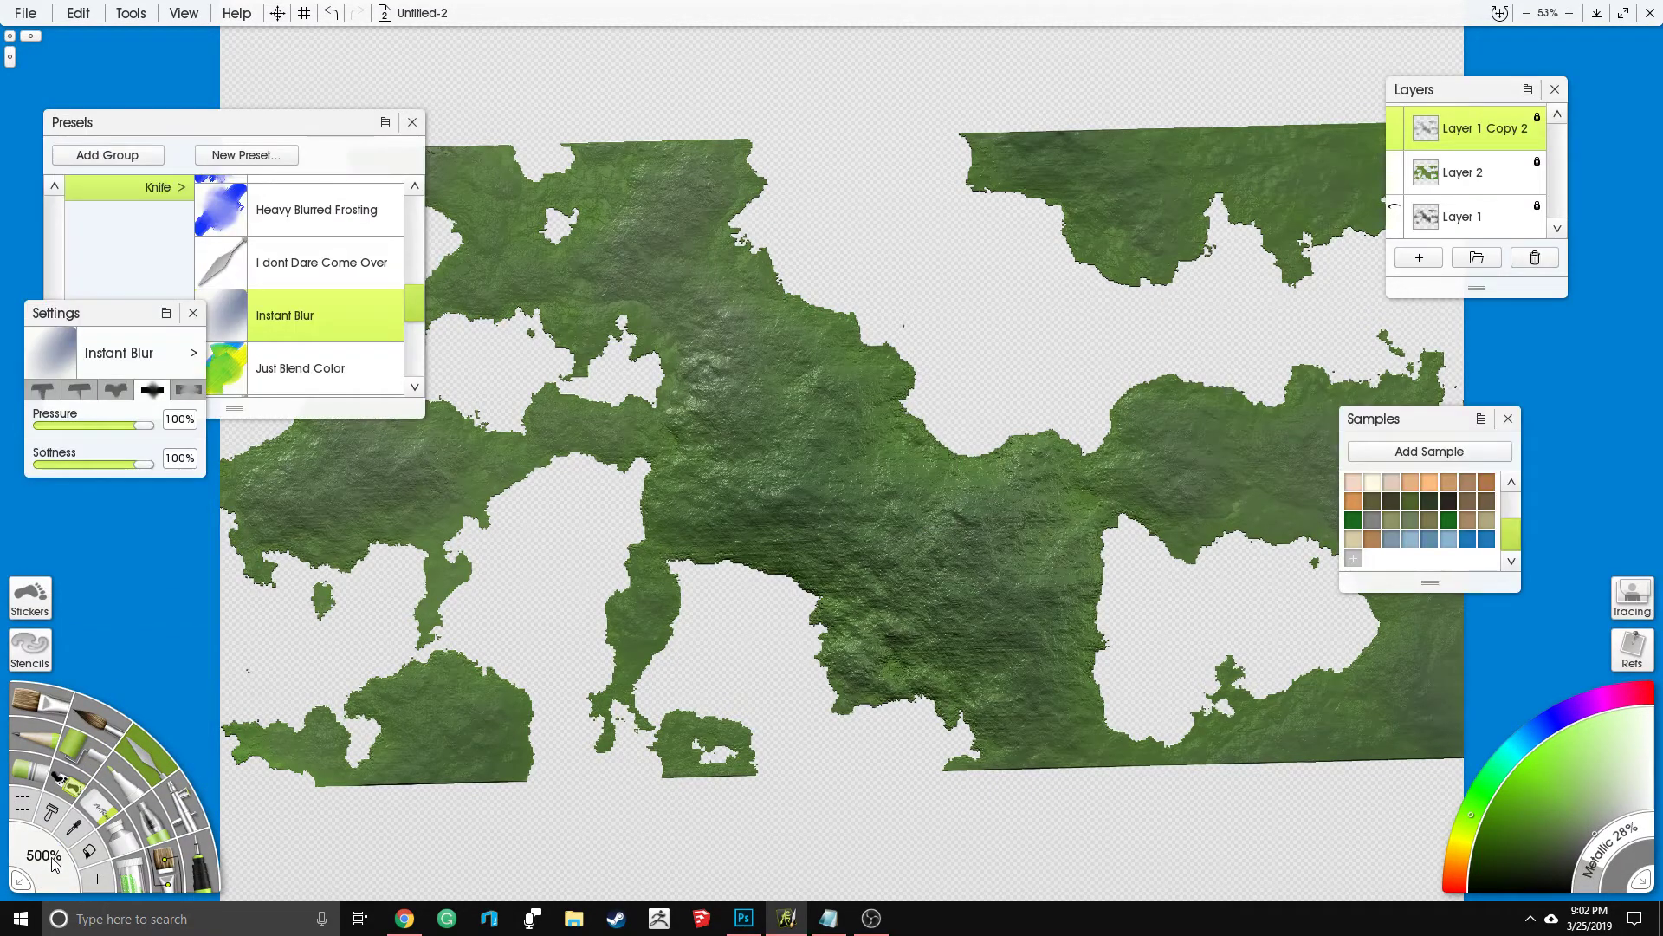
# Step: Blur the western and central land on Layer 1 Copy 2 at 11% pressure and 12% softness, and raise the pressure to 21%
pyautogui.click(54, 425)
pyautogui.click(55, 466)
pyautogui.moveTo(381, 528); pyautogui.dragTo(744, 431)
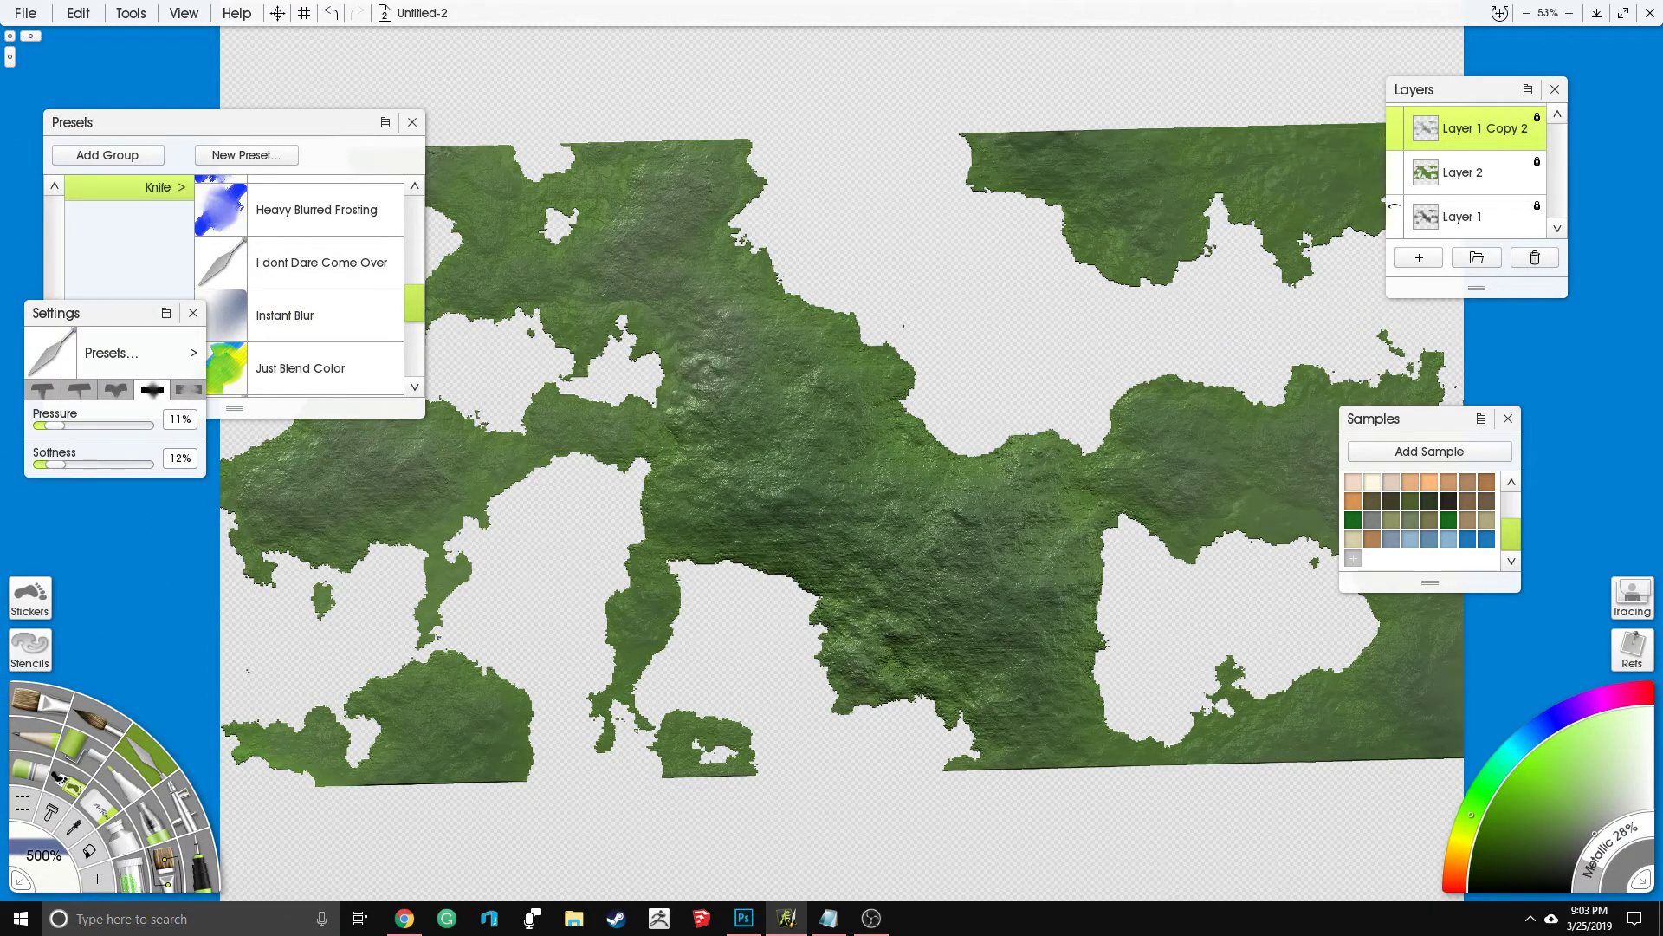
pyautogui.click(54, 426)
pyautogui.click(66, 425)
# Step: Set the bump blend mode of Layer 1 Copy 2 to Add and check the layer's lock options
pyautogui.click(114, 14)
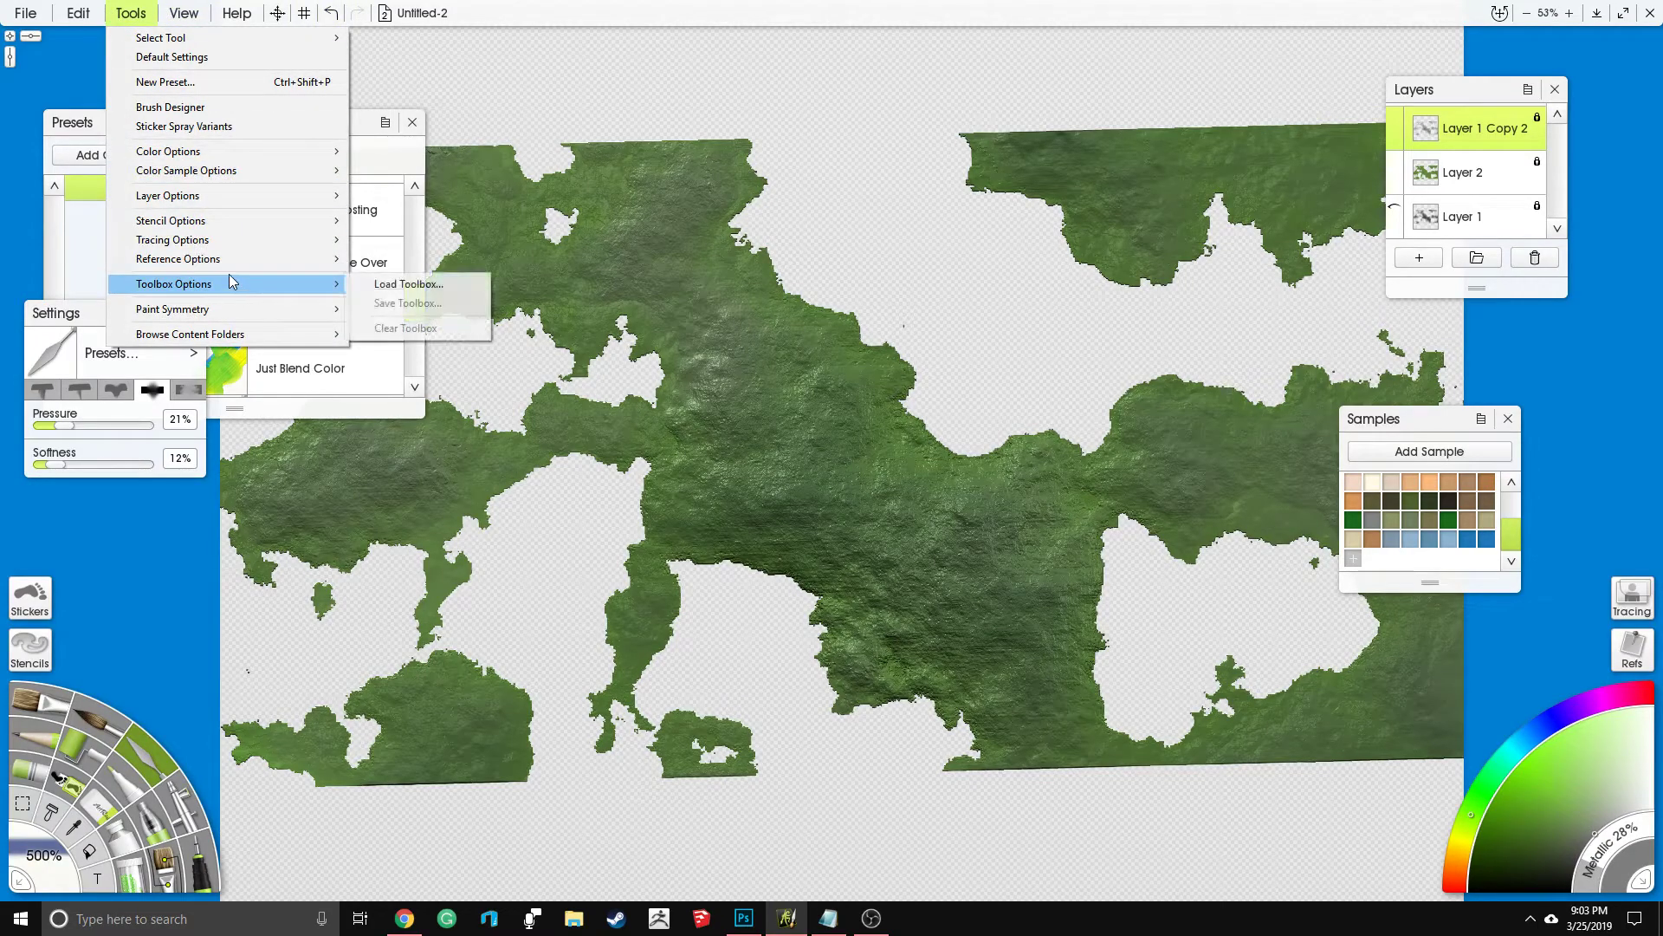
pyautogui.click(125, 13)
pyautogui.click(87, 12)
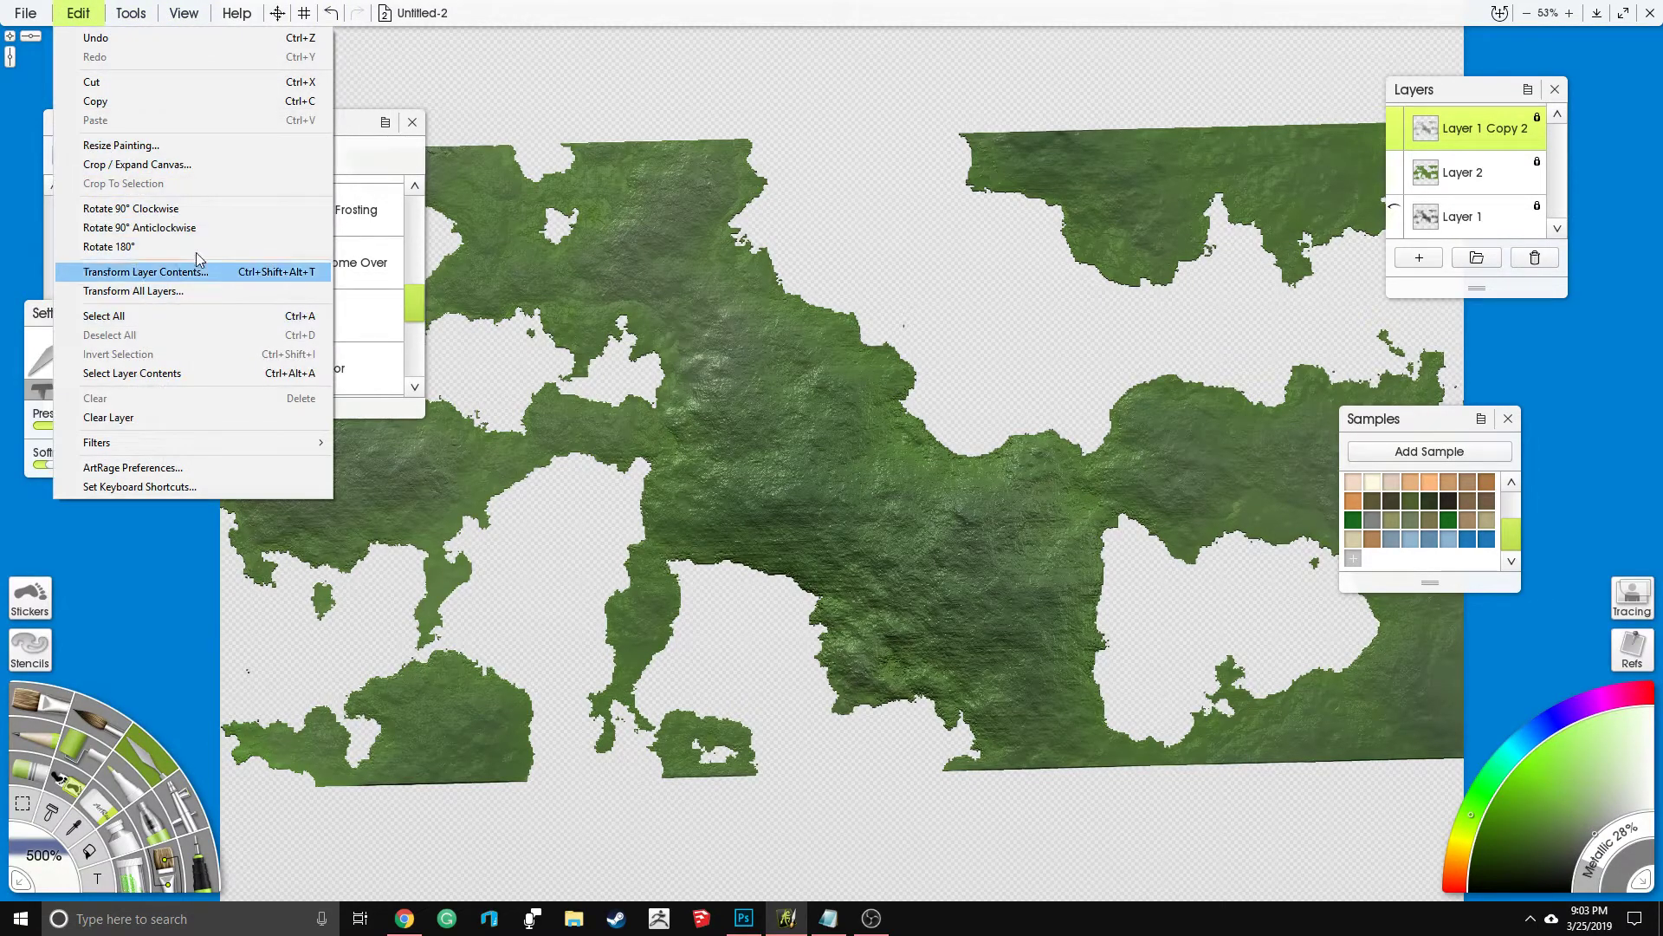
pyautogui.moveTo(127, 11)
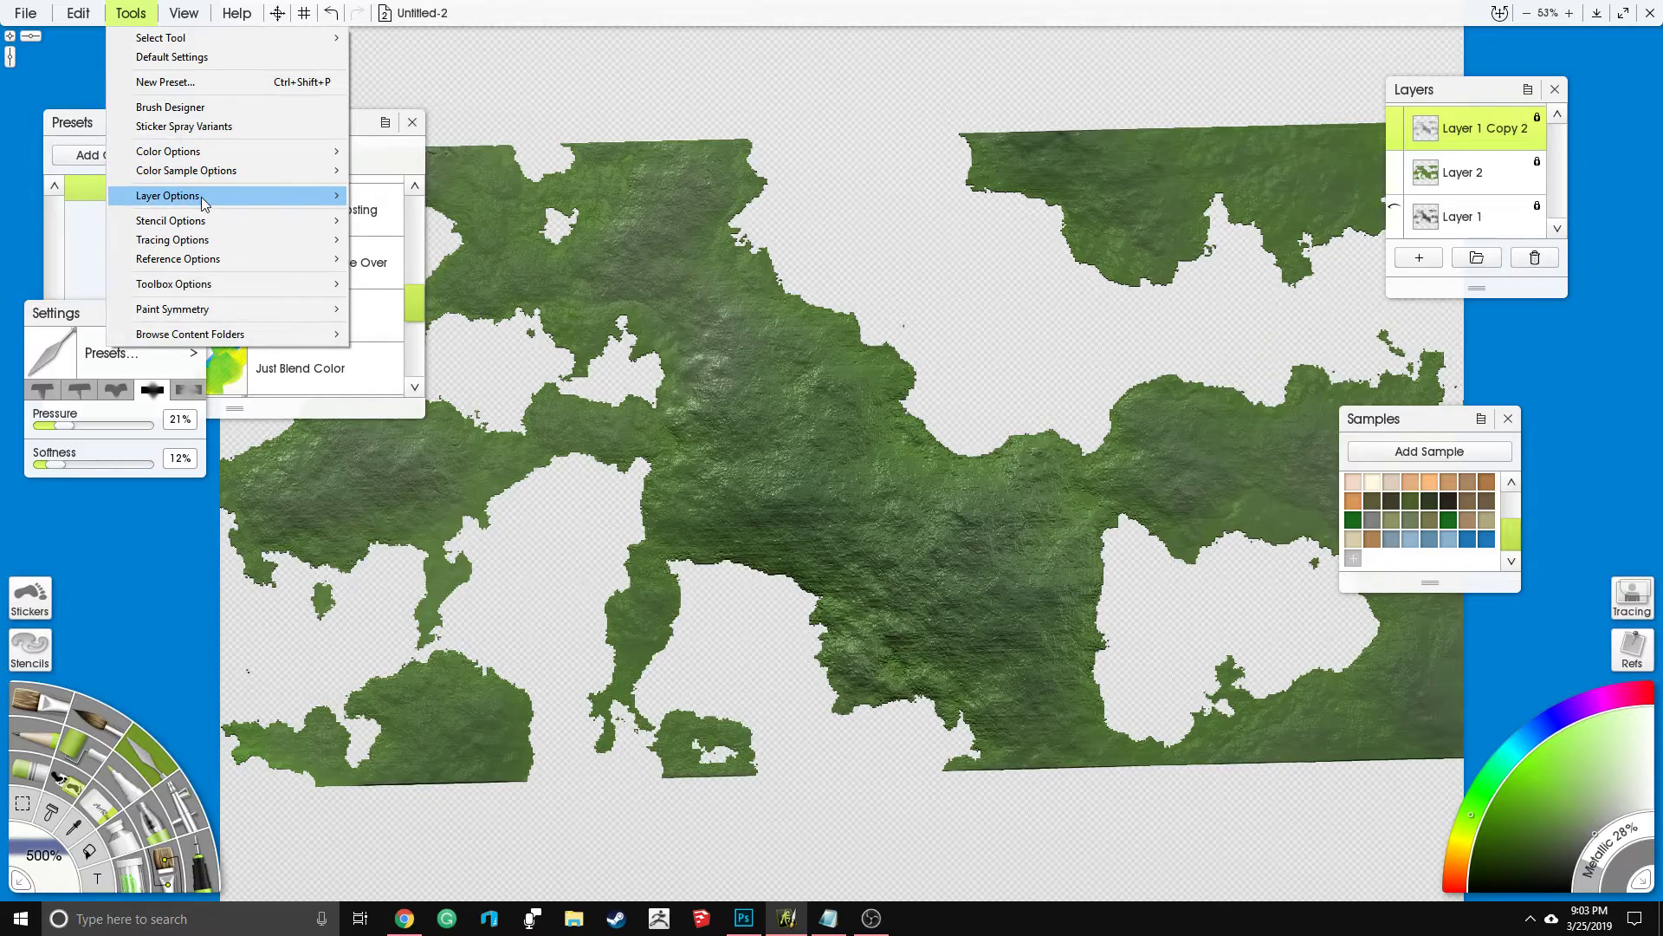
pyautogui.moveTo(259, 196)
pyautogui.moveTo(517, 350)
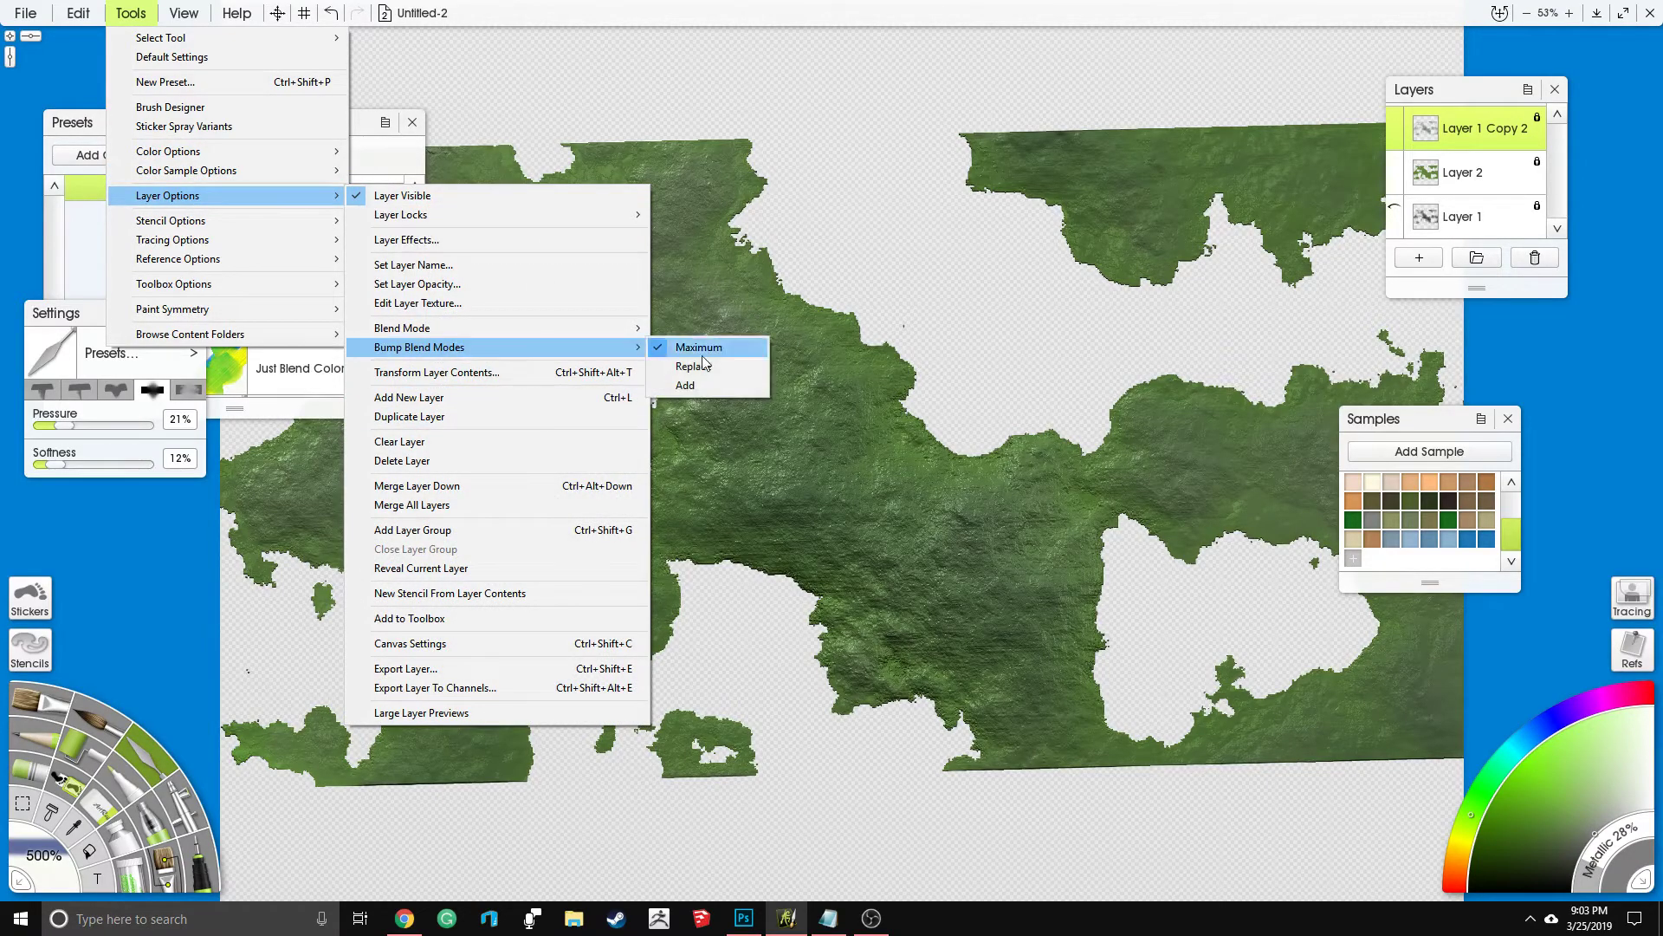
pyautogui.click(715, 379)
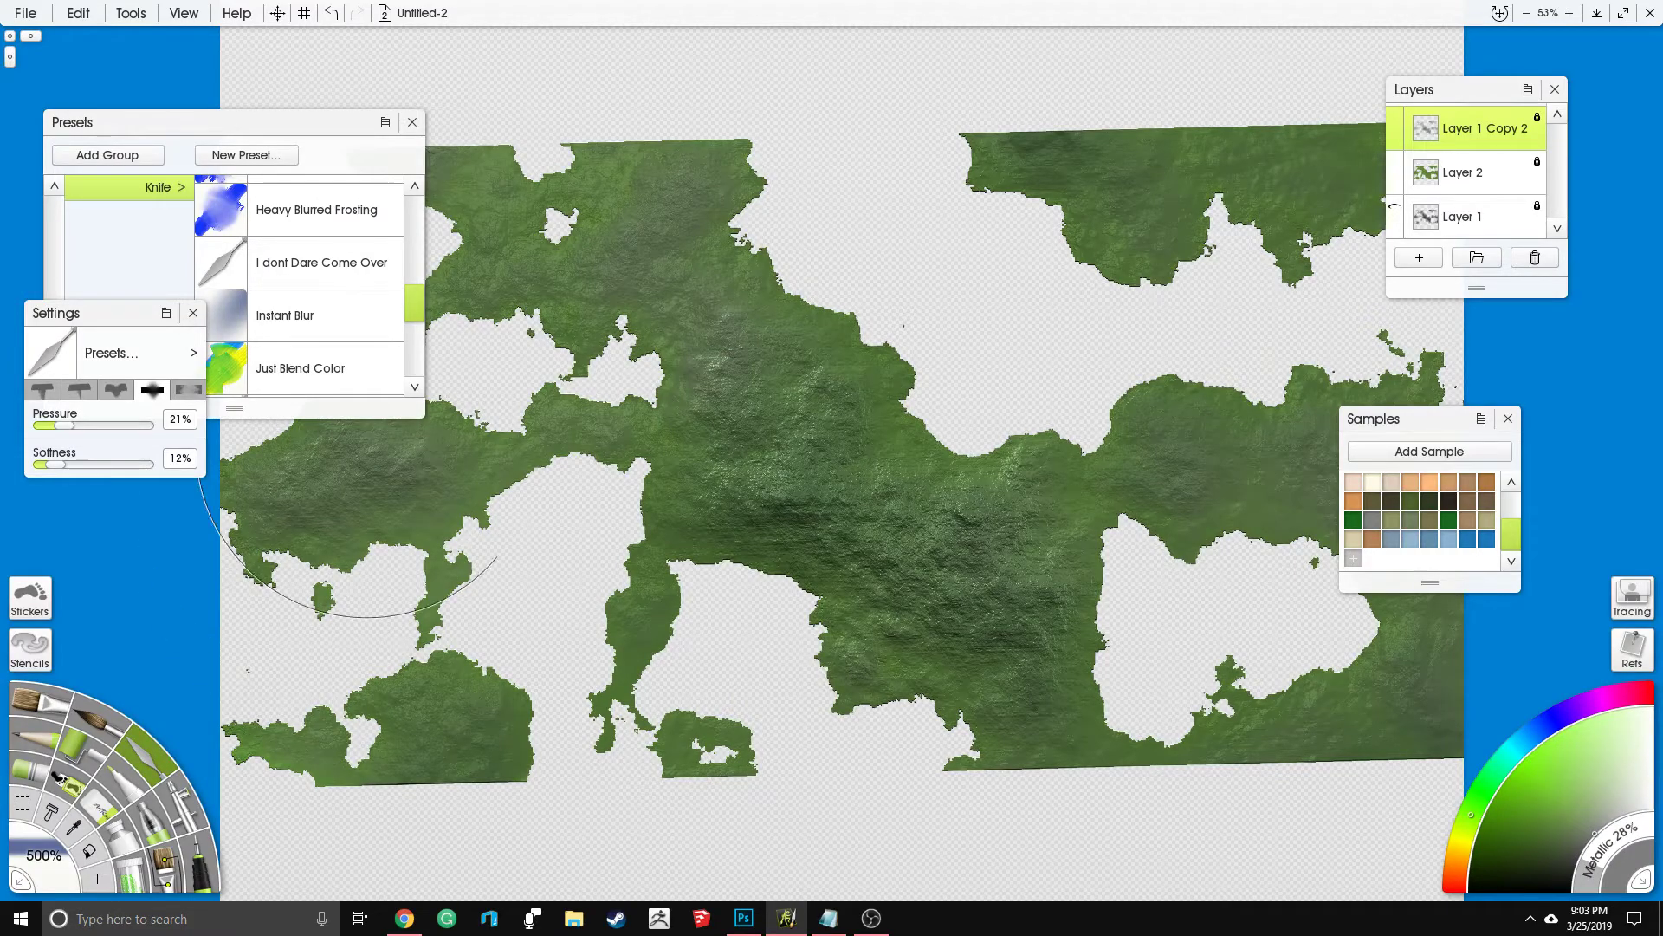
pyautogui.click(1537, 118)
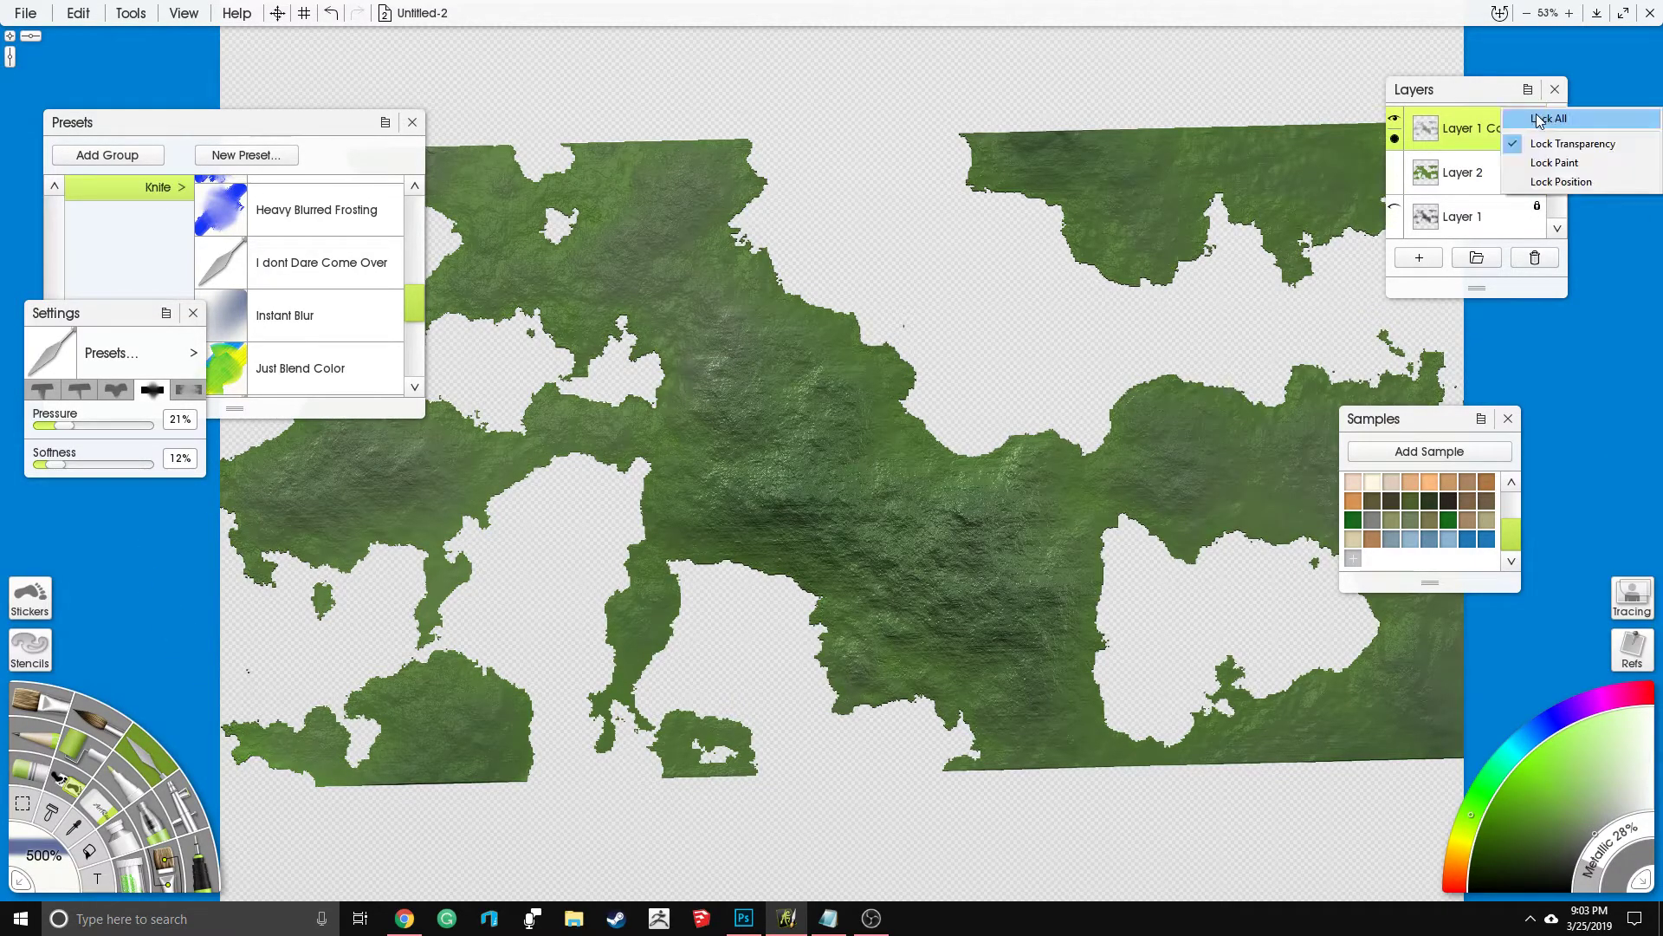
pyautogui.click(1543, 119)
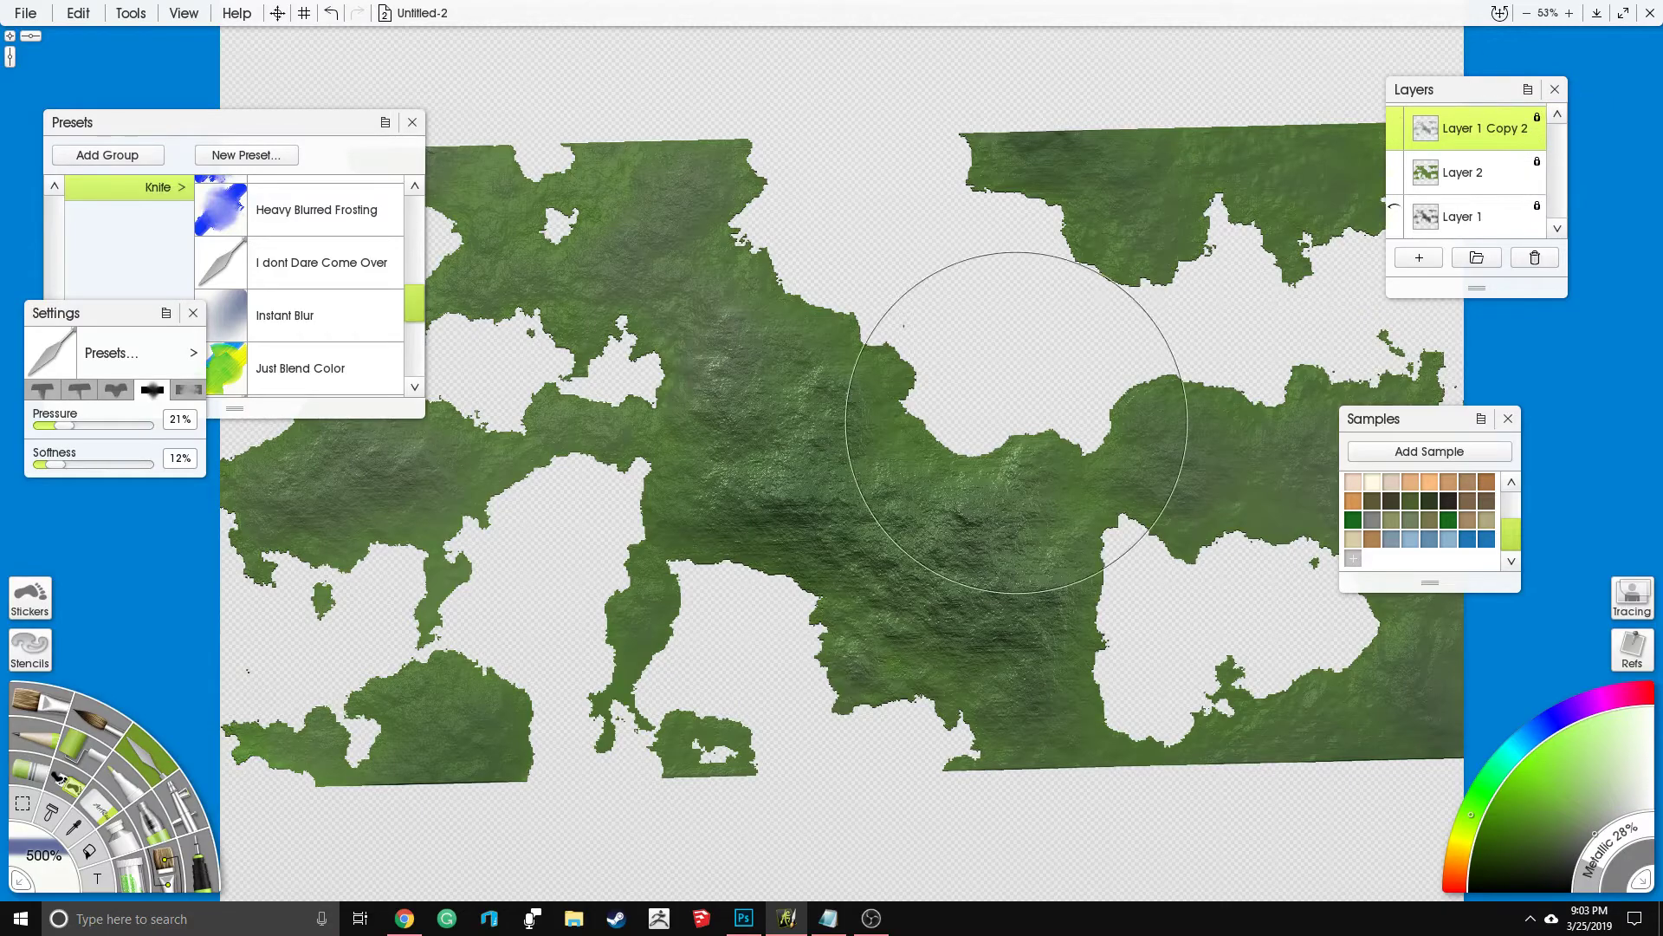
# Step: Make Layer 2 the active layer and soften the central land on it with the knife
pyautogui.click(1481, 176)
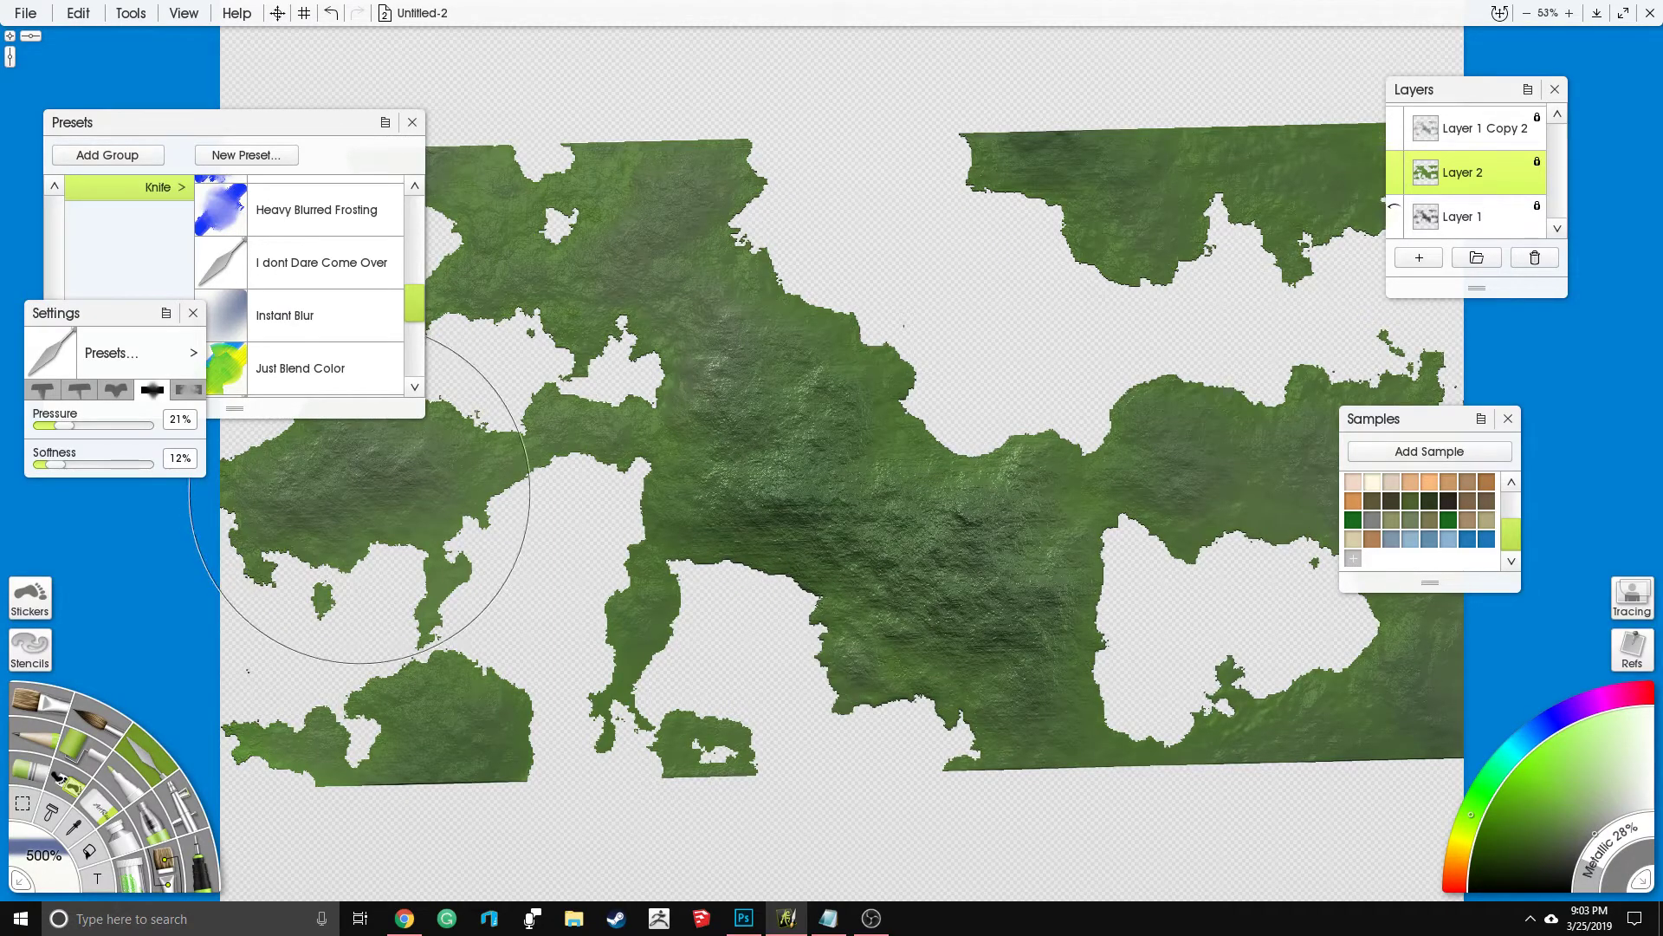
pyautogui.click(382, 458)
pyautogui.click(111, 352)
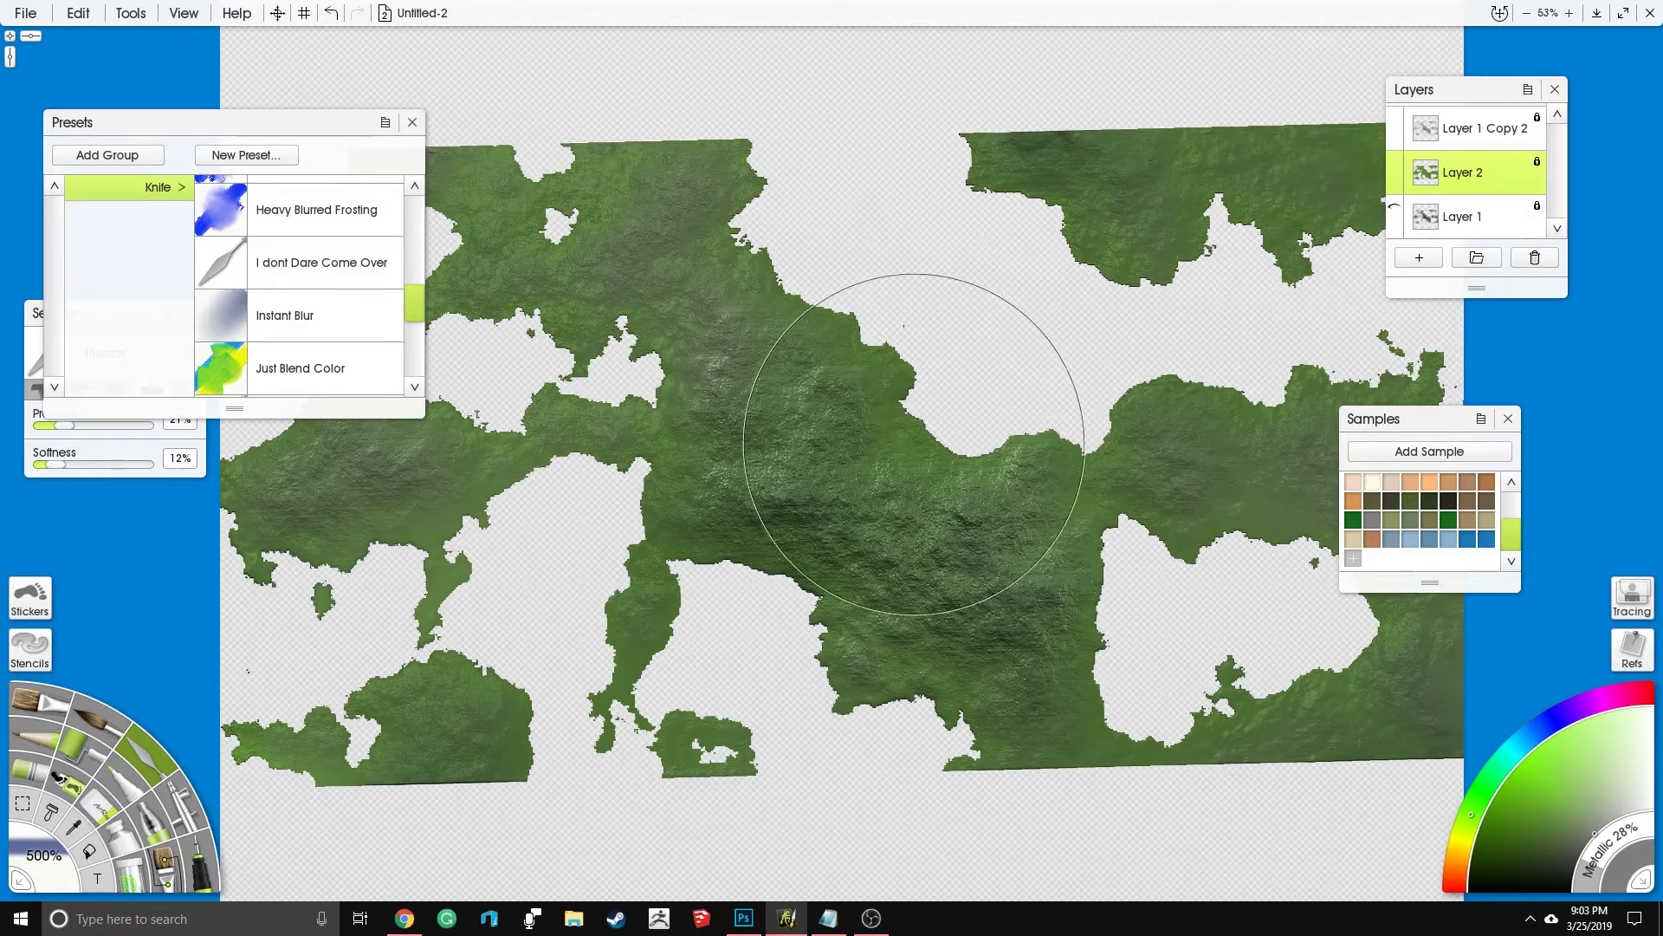
pyautogui.moveTo(862, 445); pyautogui.dragTo(688, 464)
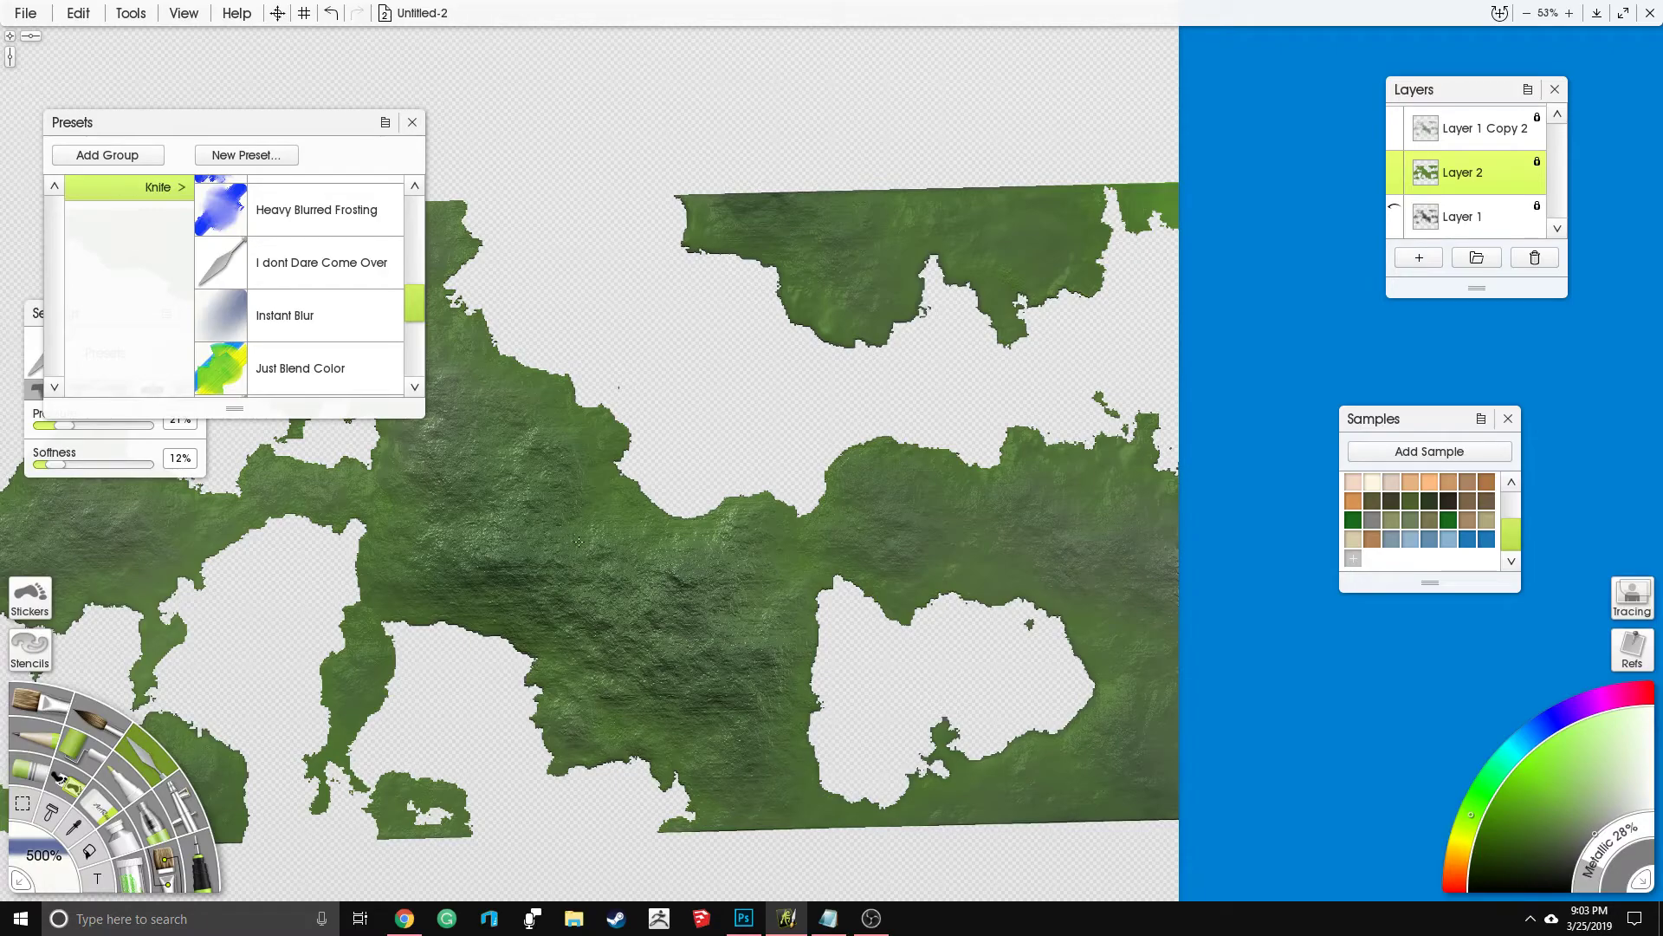
# Step: Move Layer 1 to the top of the layer stack and make it visible
pyautogui.click(1502, 121)
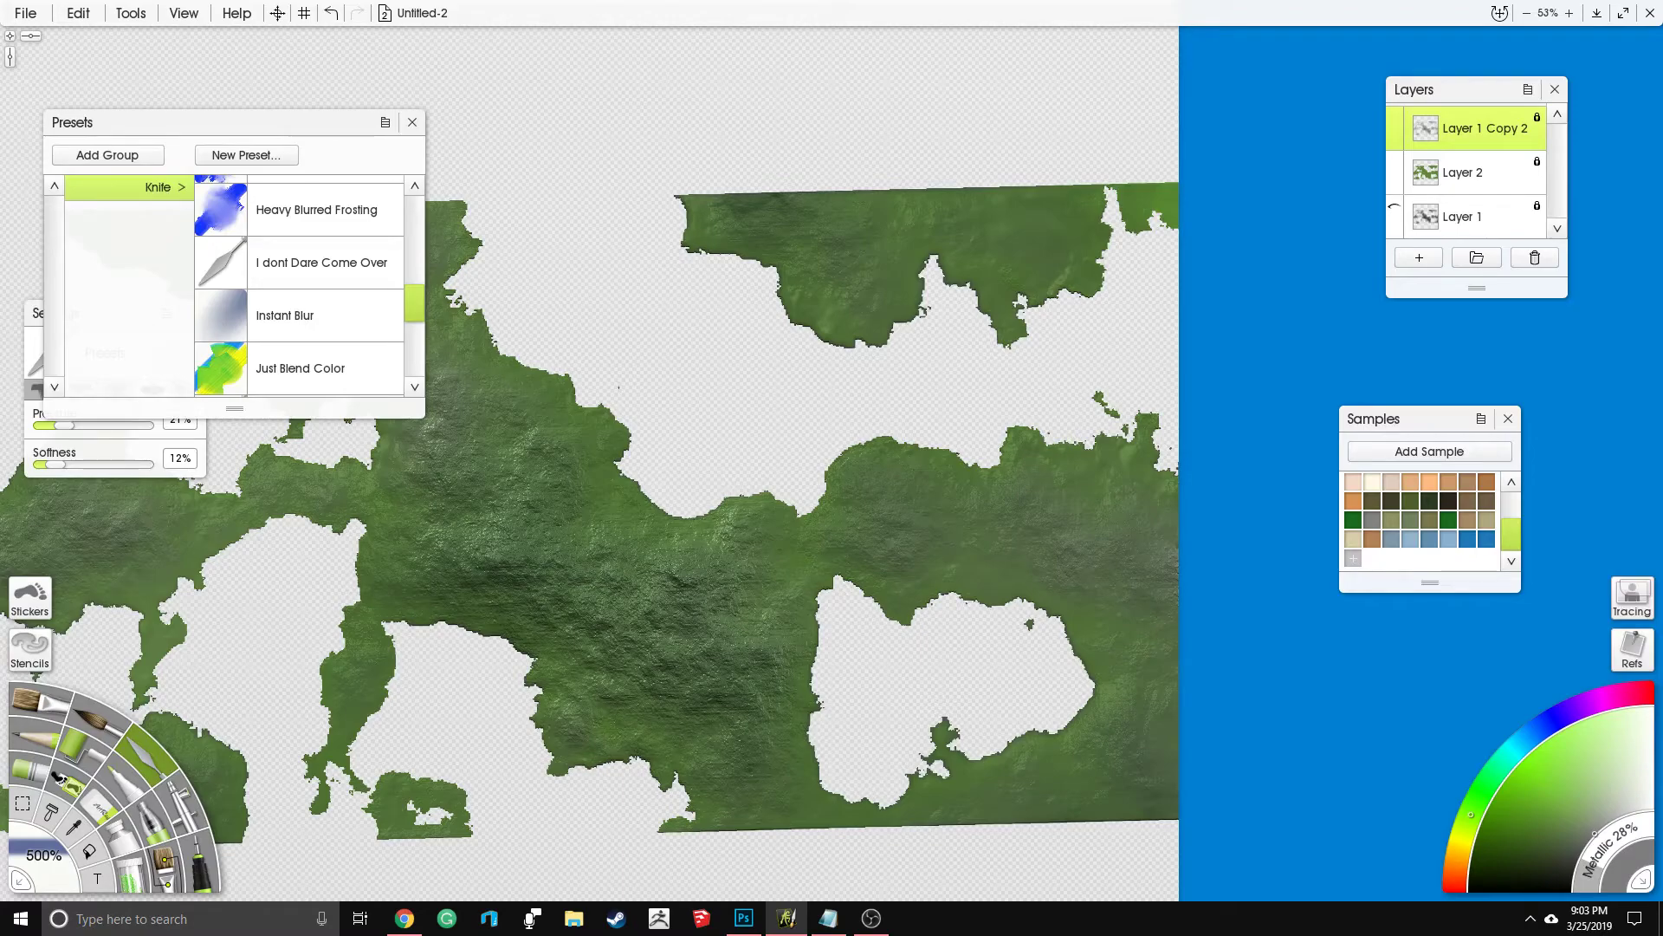
pyautogui.click(1489, 216)
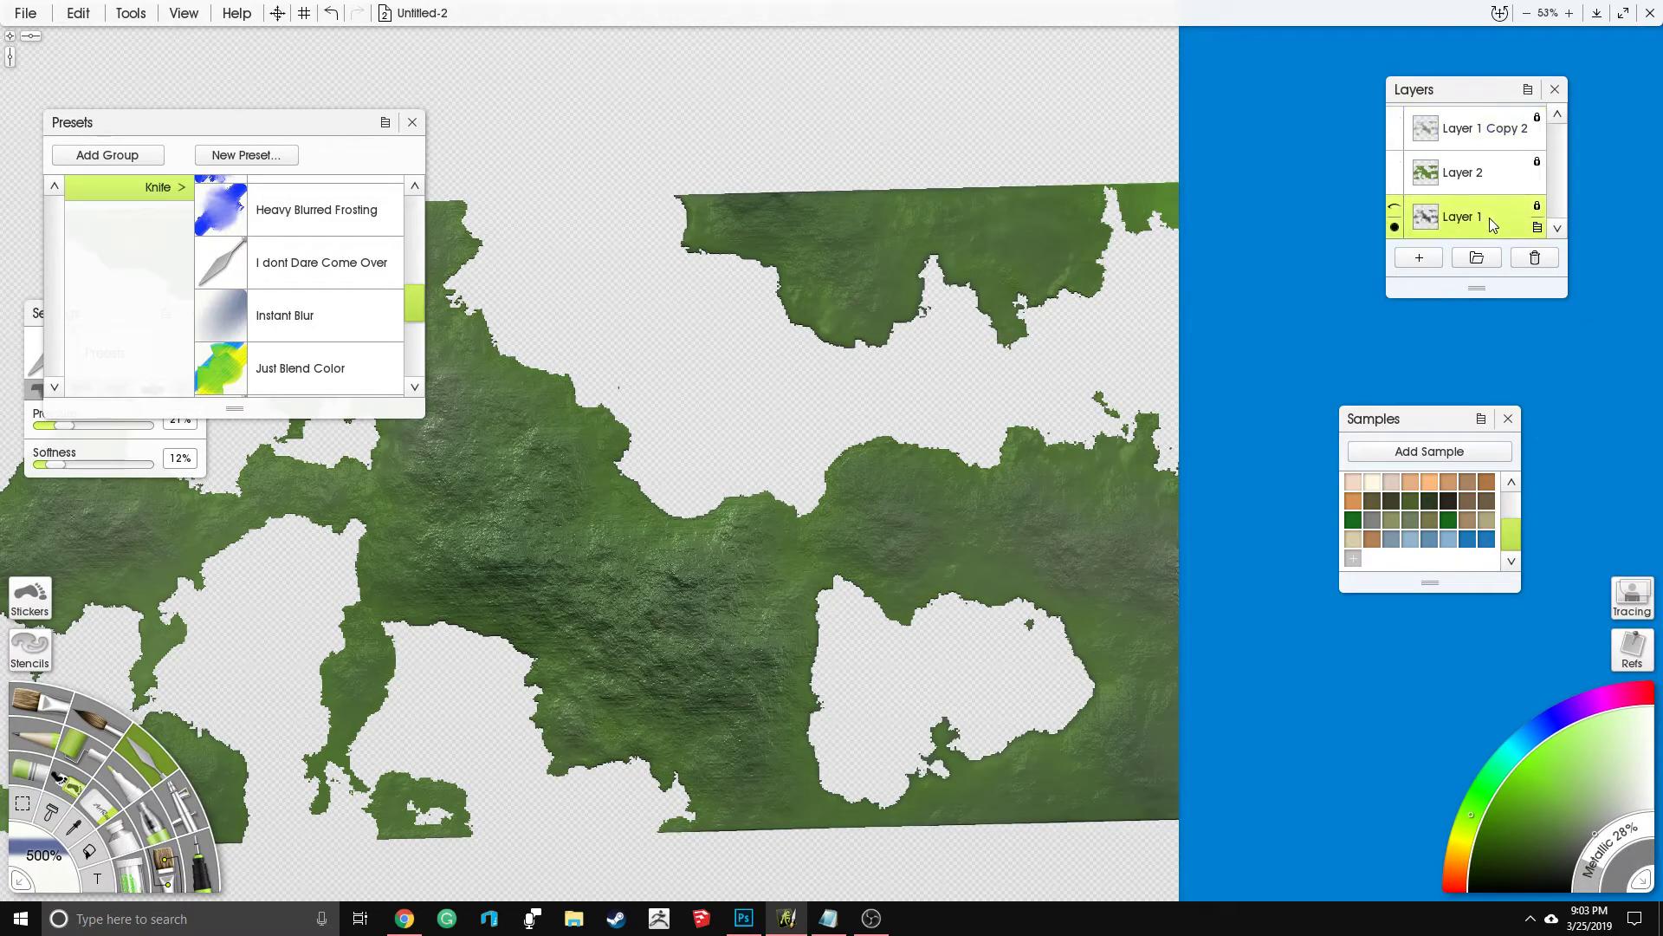
pyautogui.moveTo(1487, 102); pyautogui.dragTo(1419, 119)
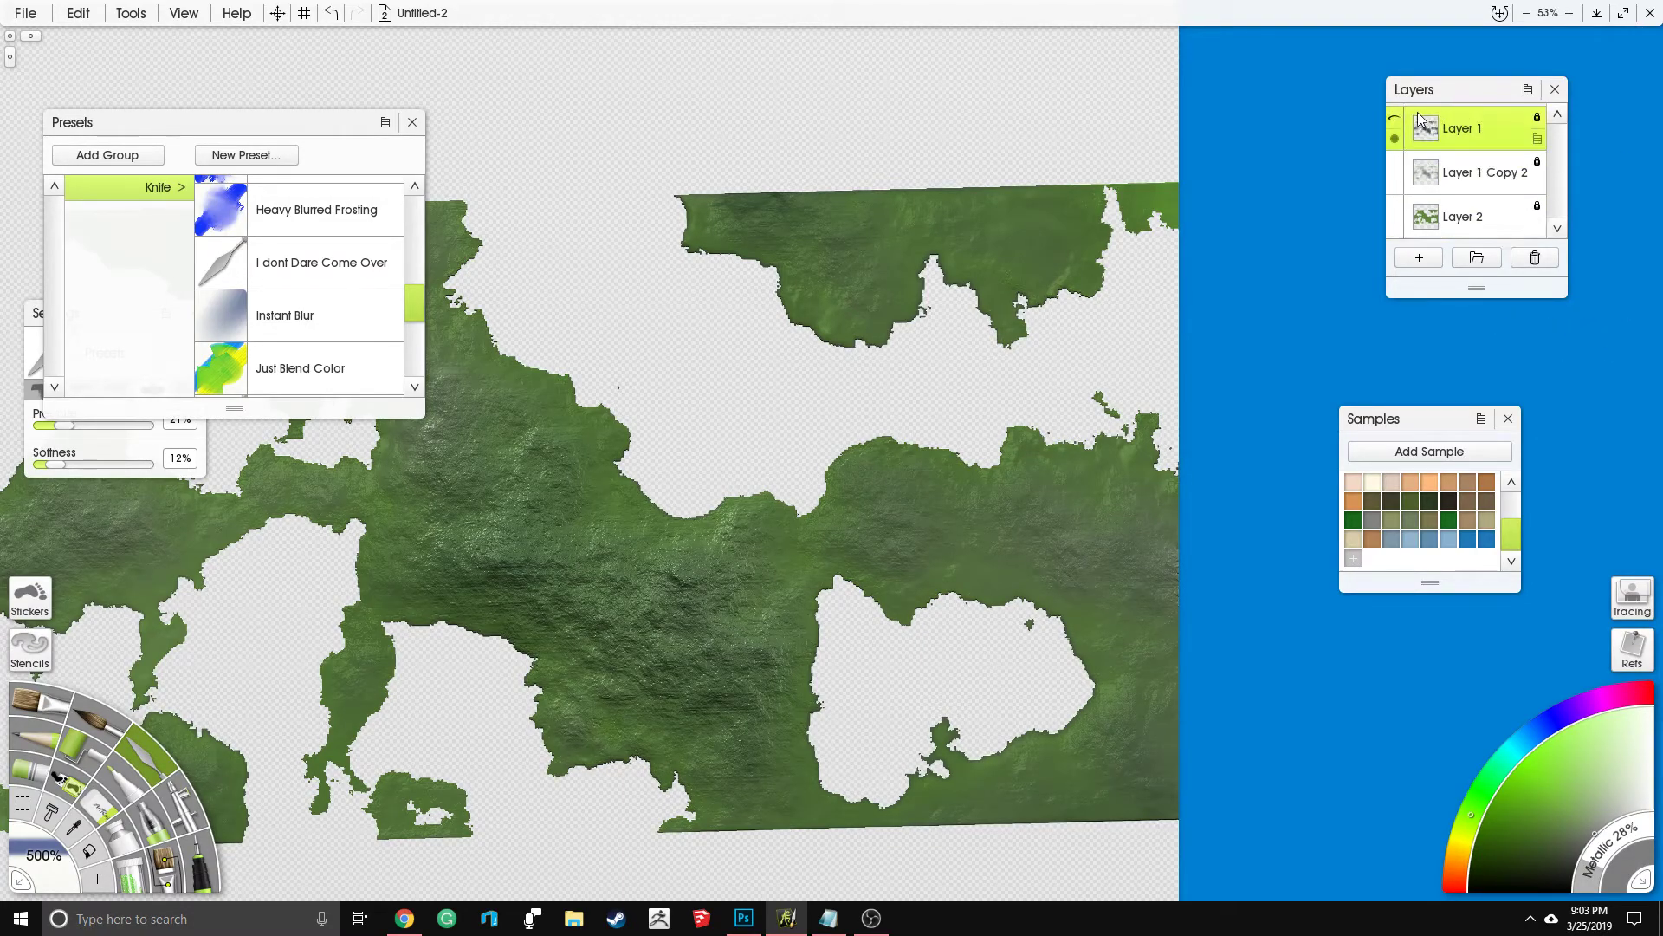
pyautogui.click(1395, 121)
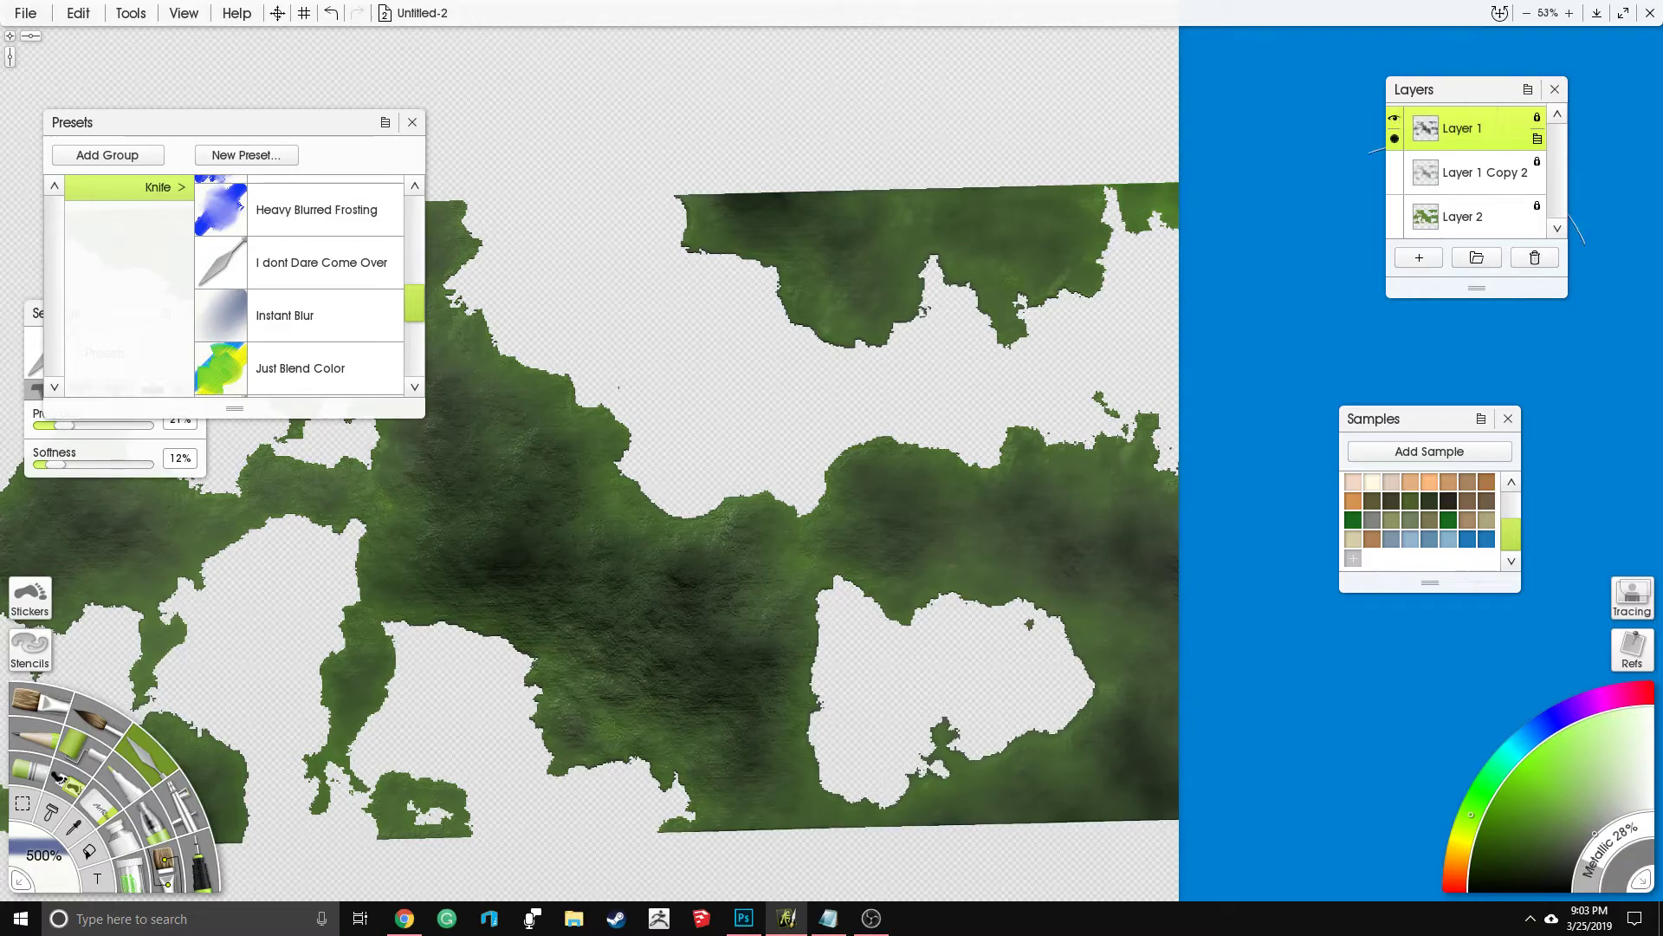
# Step: Set the opacity of Layer 1 to 70%
pyautogui.doubleClick(1392, 120)
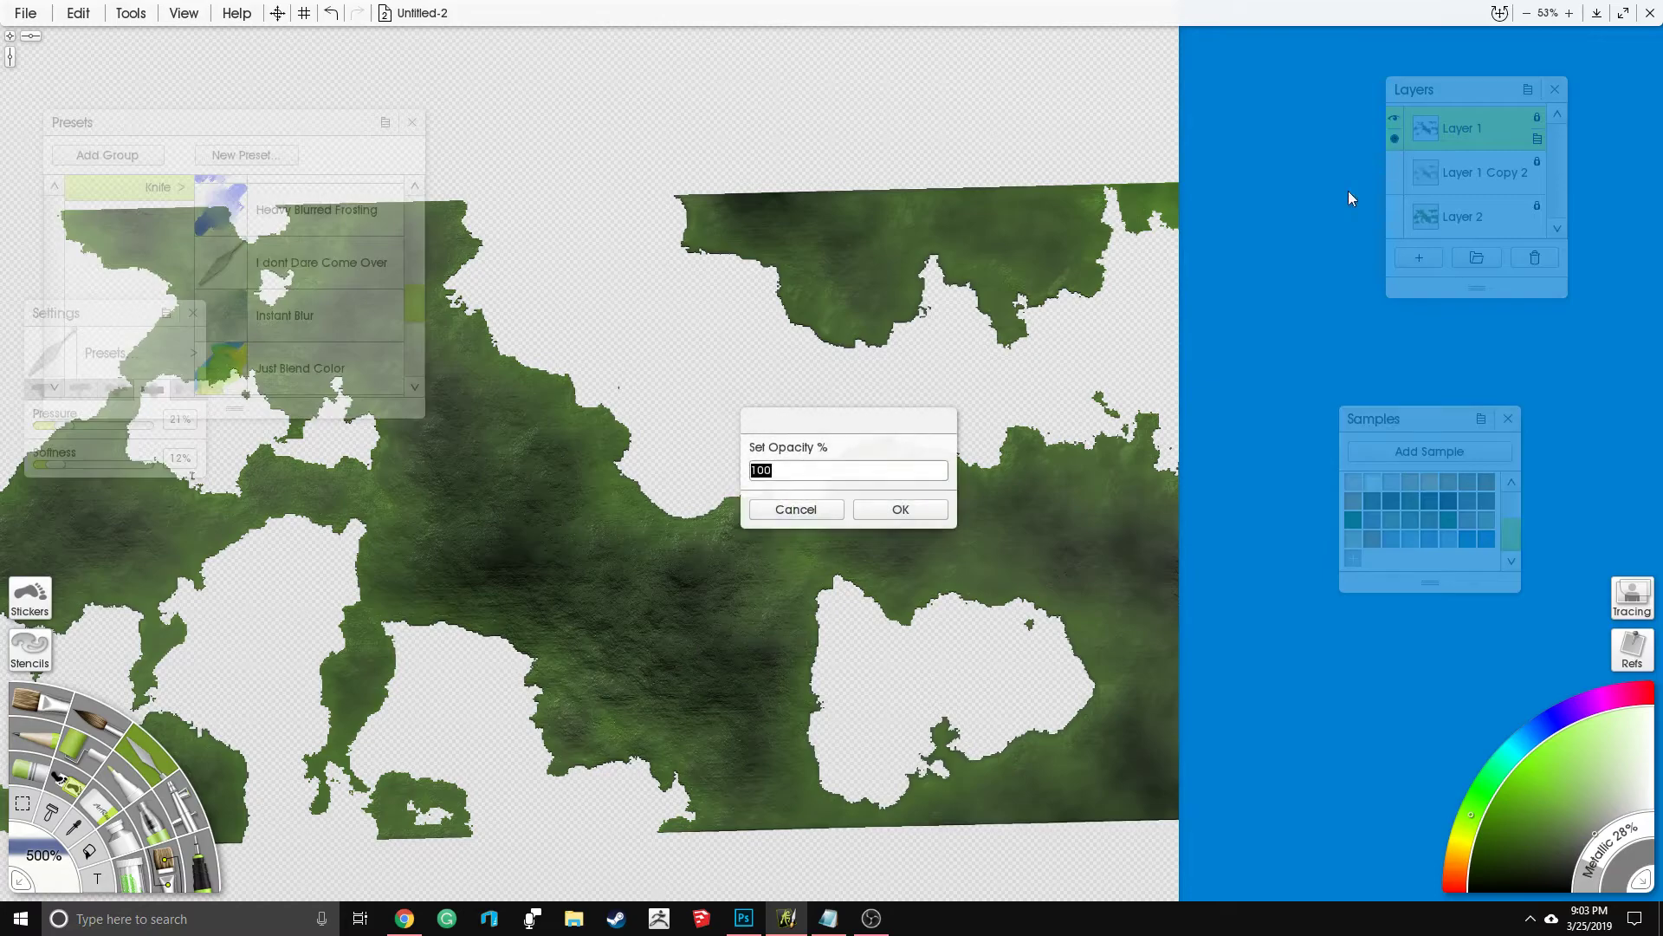
pyautogui.write('70')
pyautogui.press('Return')
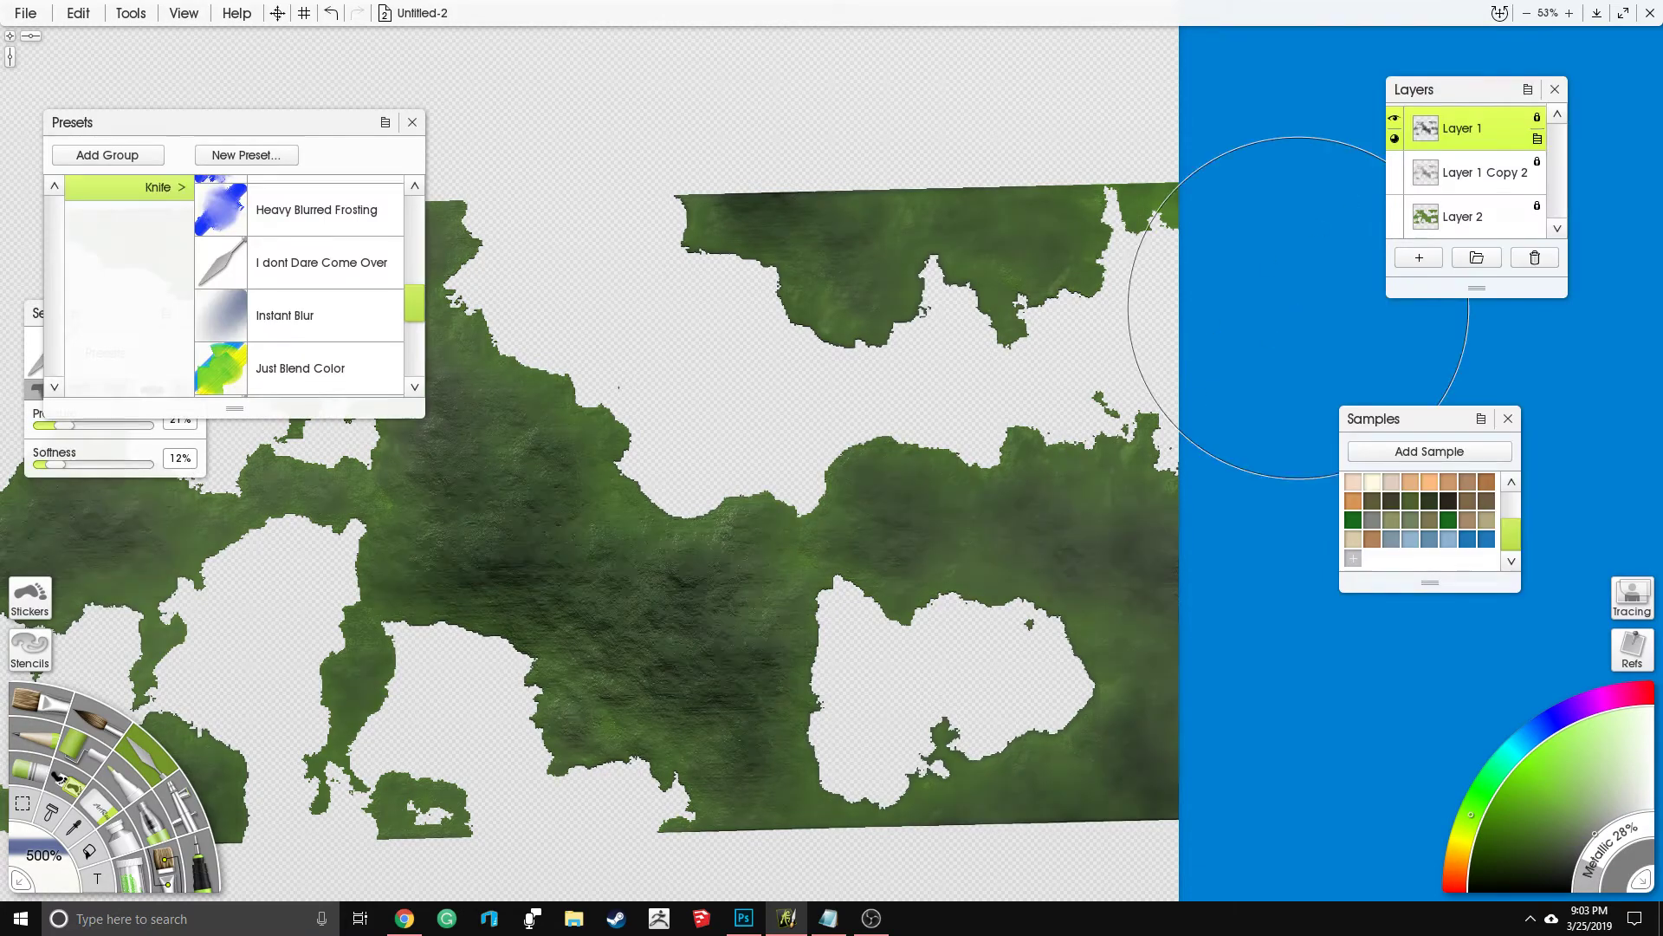
# Step: Pick a light grey with the Glitter tool and set the bump blend mode of Layer 1 to Add
pyautogui.moveTo(1613, 828); pyautogui.dragTo(1621, 839)
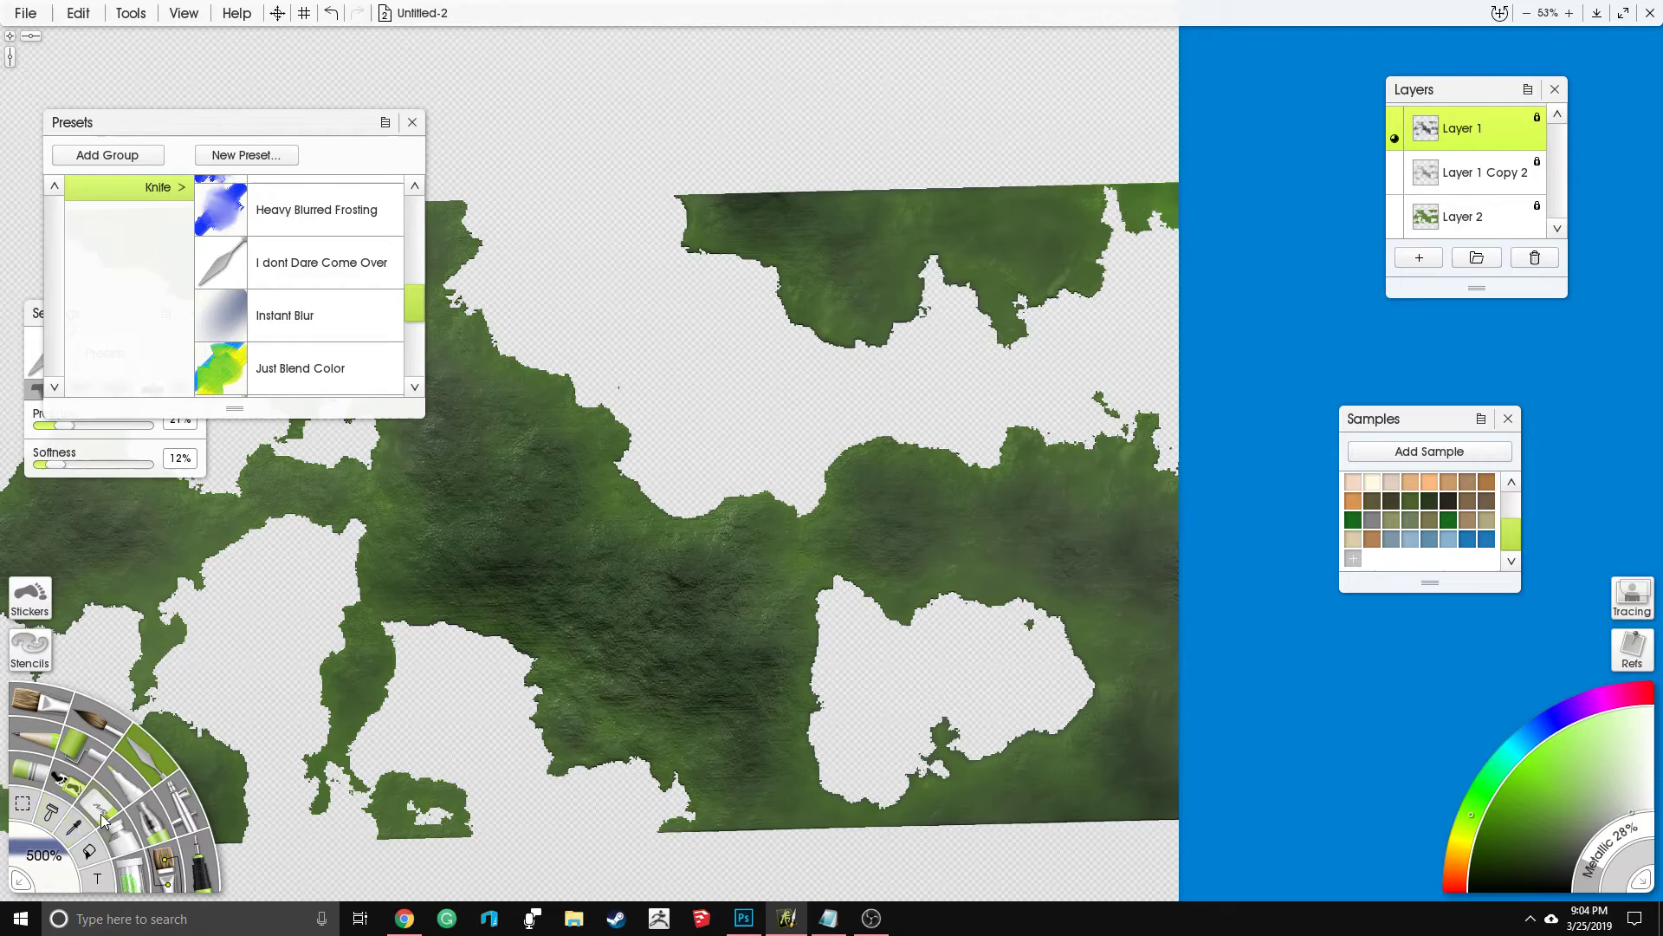
pyautogui.click(134, 877)
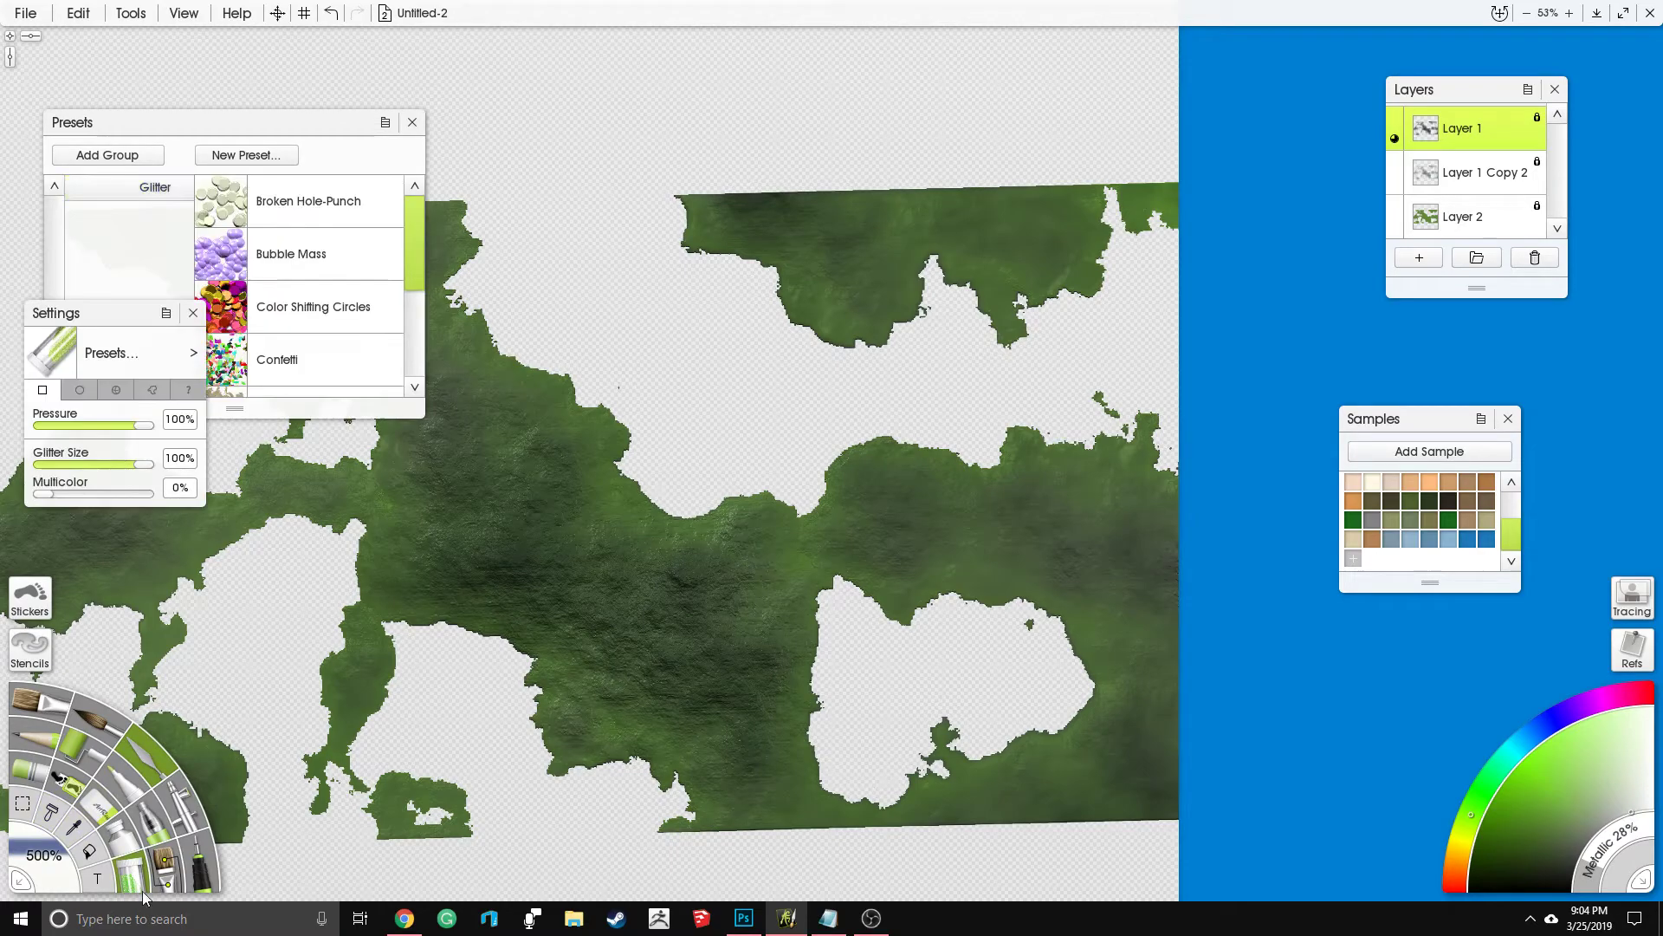
pyautogui.click(75, 12)
pyautogui.moveTo(130, 12)
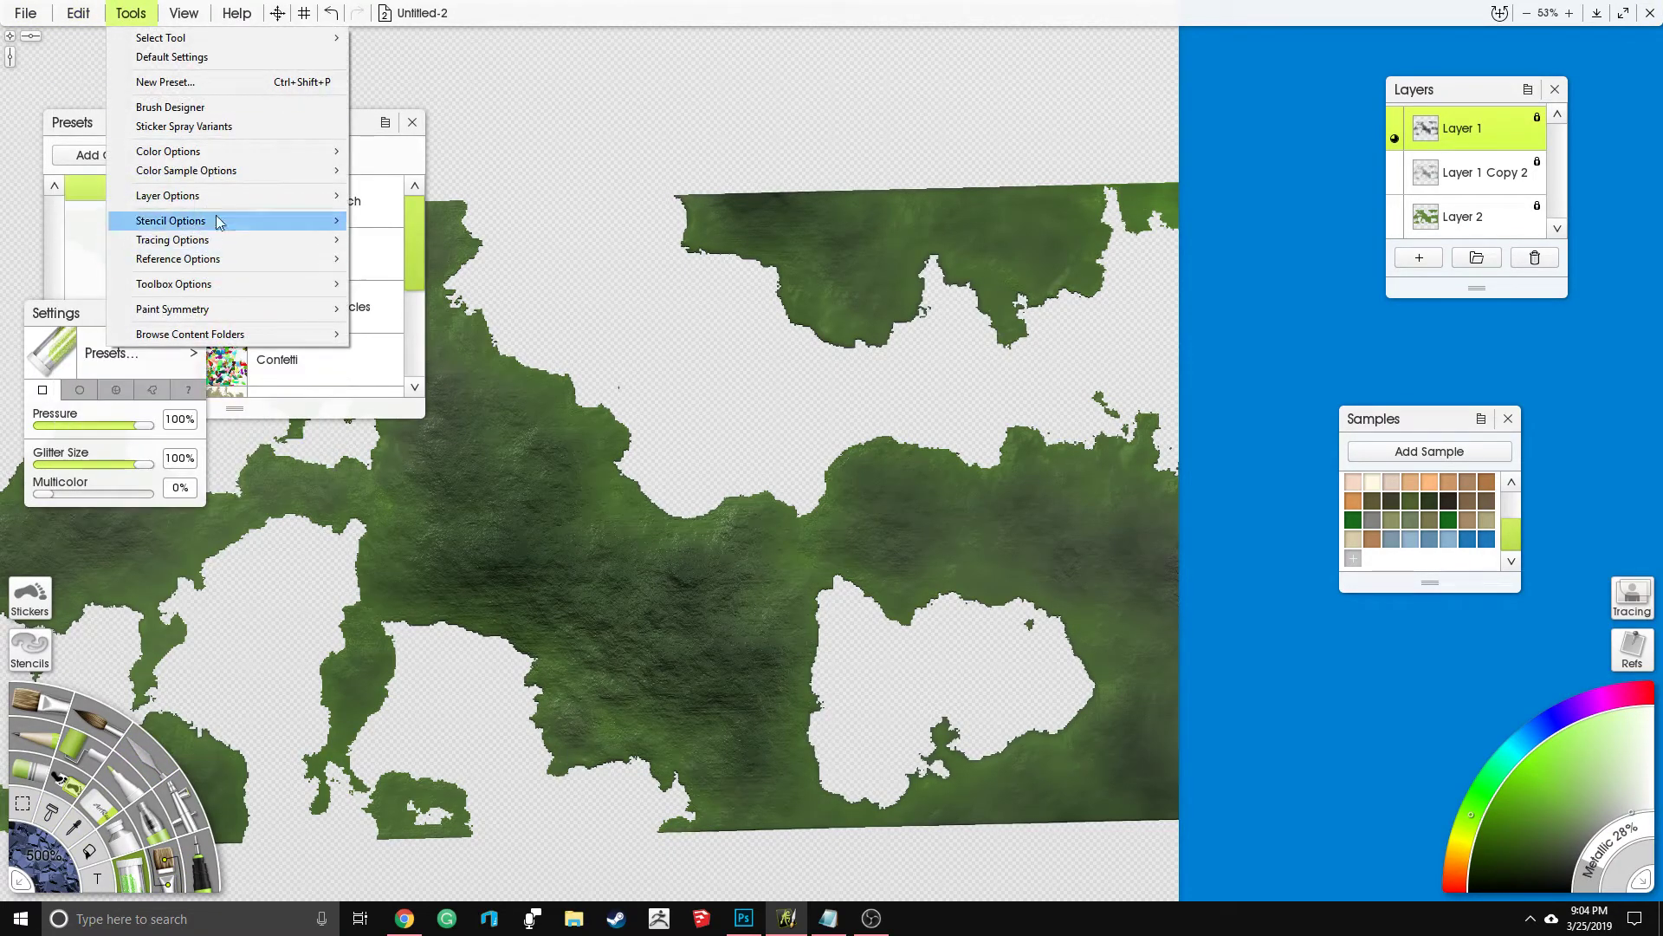
pyautogui.moveTo(224, 199)
pyautogui.moveTo(575, 347)
pyautogui.click(685, 385)
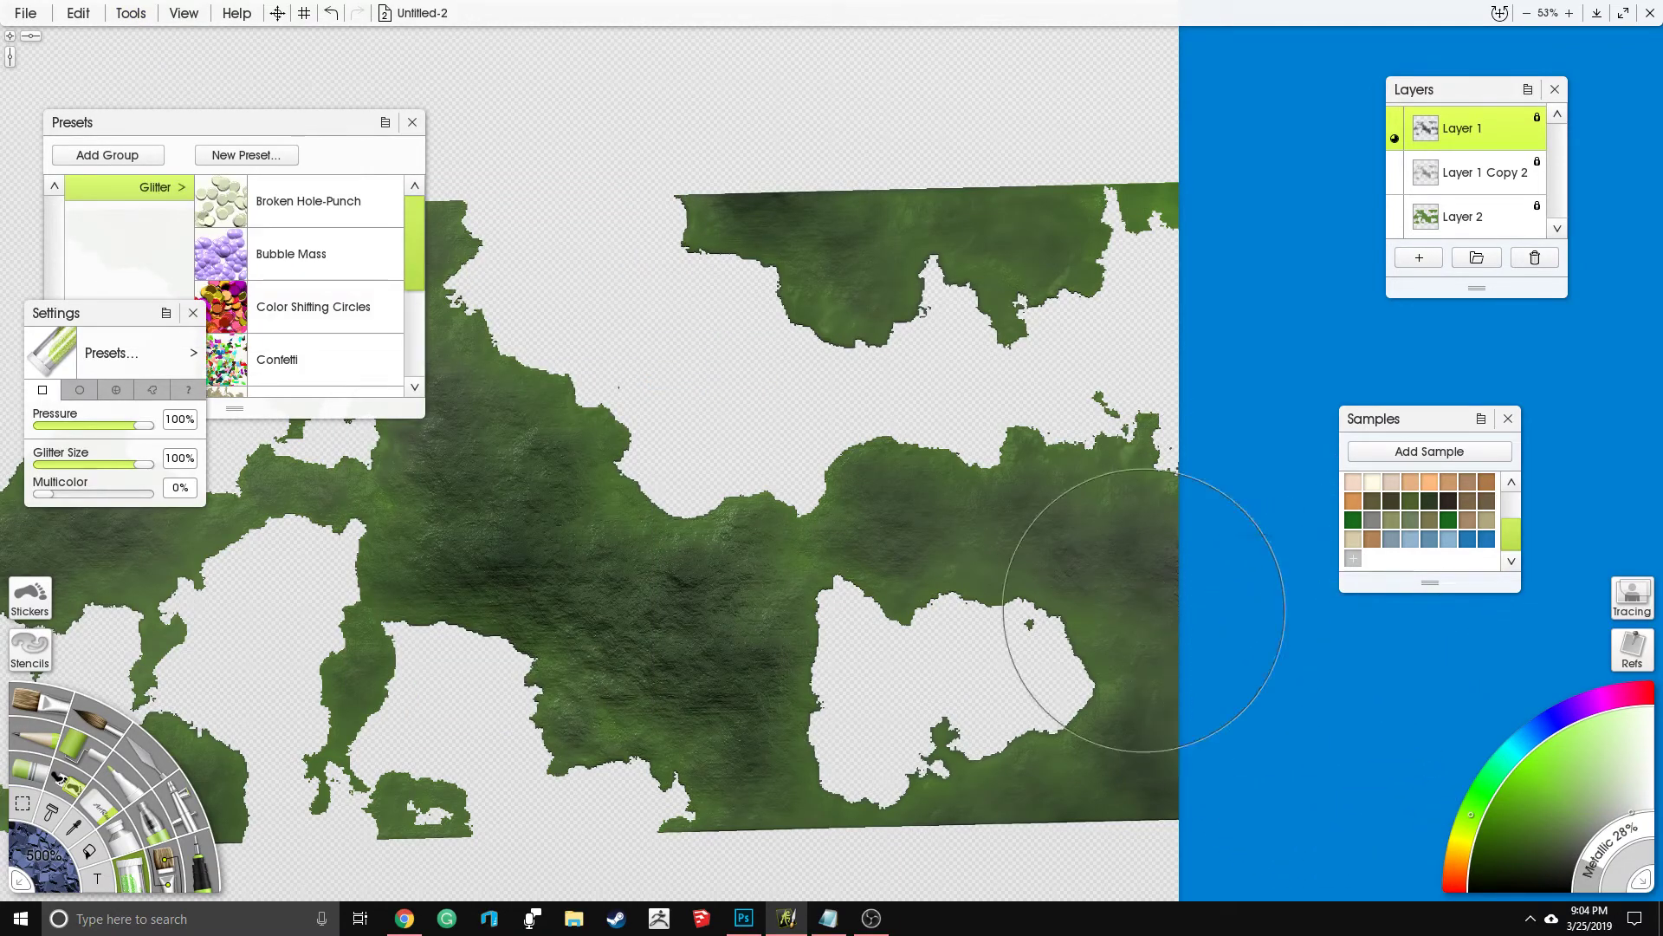
# Step: Undo a trial glitter stroke, switch to the third glitter shape and spread light grey glitter over the land on Layer 1
pyautogui.moveTo(676, 631); pyautogui.dragTo(673, 672)
pyautogui.hotkey('ctrl', 'z')
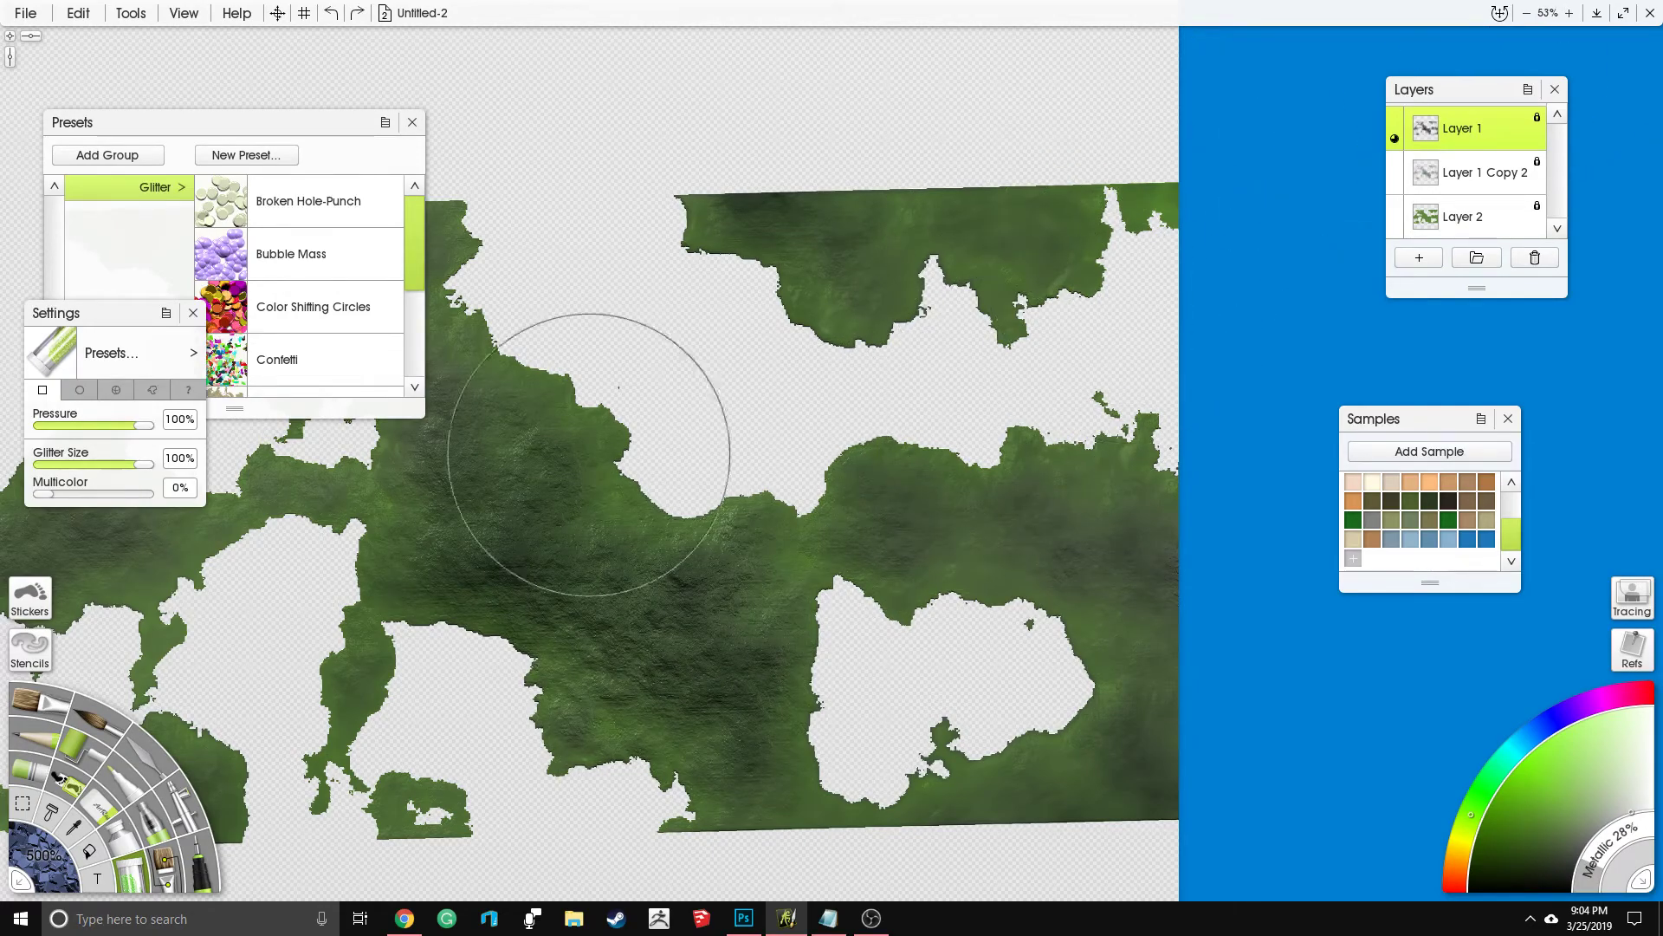
pyautogui.click(78, 389)
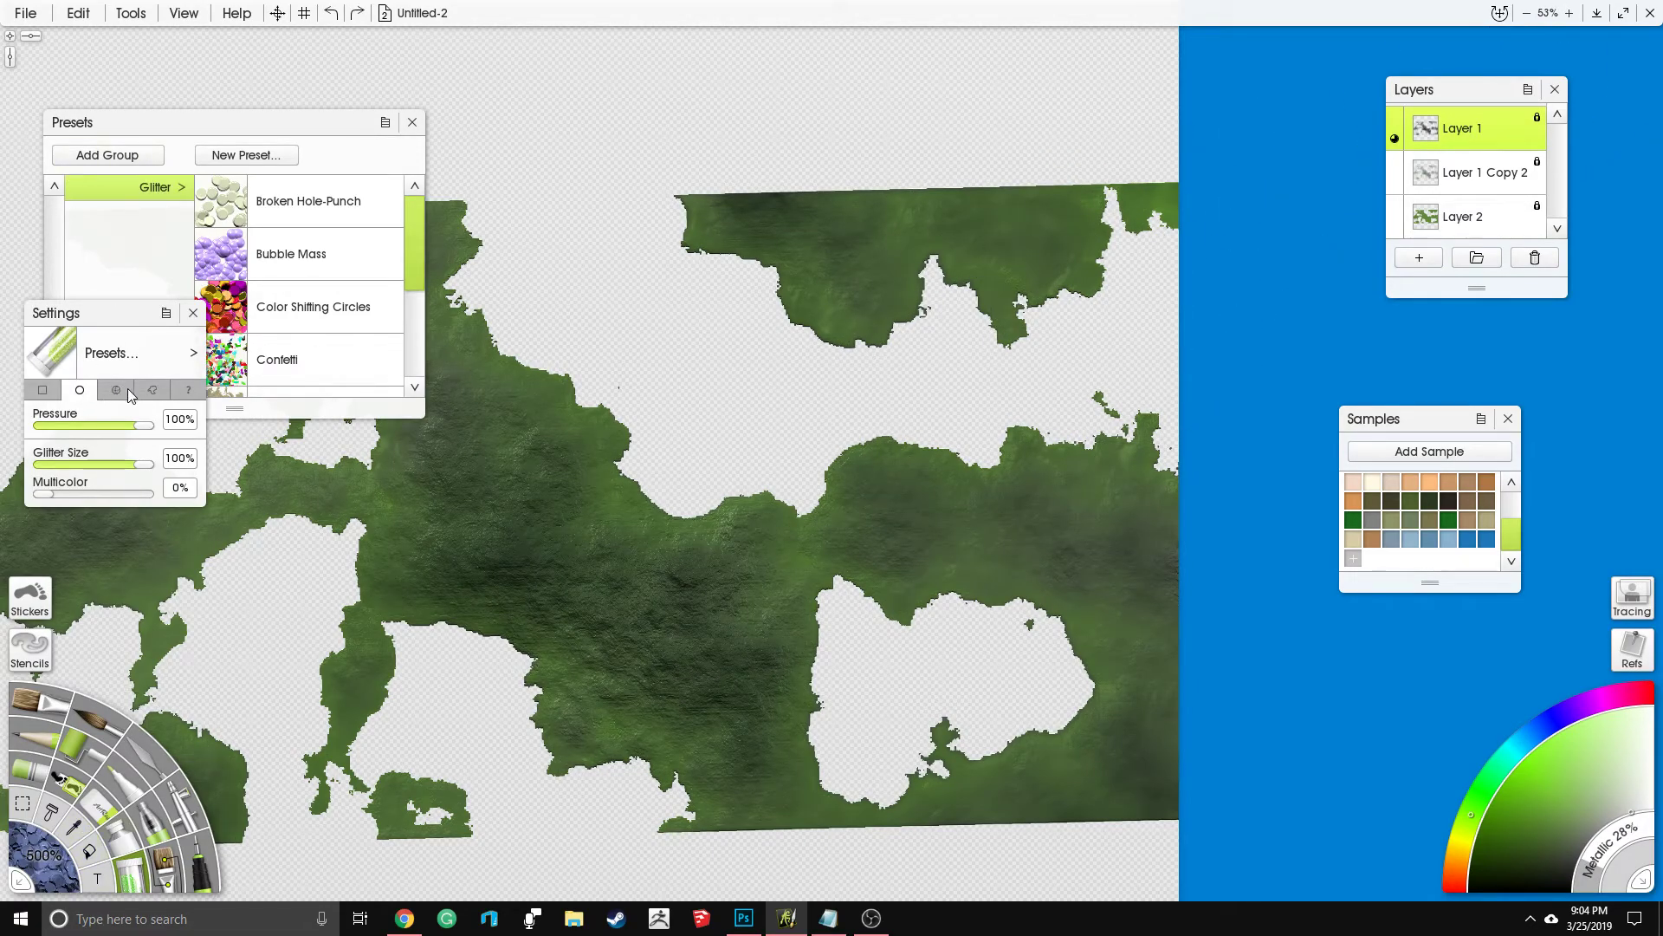
pyautogui.click(116, 390)
pyautogui.moveTo(511, 485)
pyautogui.mouseDown()
pyautogui.moveTo(659, 589)
pyautogui.moveTo(763, 780)
pyautogui.moveTo(936, 503)
pyautogui.moveTo(1126, 762)
pyautogui.moveTo(867, 797)
pyautogui.moveTo(347, 225)
pyautogui.moveTo(172, 252)
pyautogui.moveTo(295, 468)
pyautogui.moveTo(70, 564)
pyautogui.moveTo(416, 805)
pyautogui.moveTo(606, 433)
pyautogui.moveTo(1144, 208)
pyautogui.moveTo(520, 555)
pyautogui.moveTo(1135, 468)
pyautogui.mouseUp()
pyautogui.moveTo(929, 422); pyautogui.dragTo(929, 422)
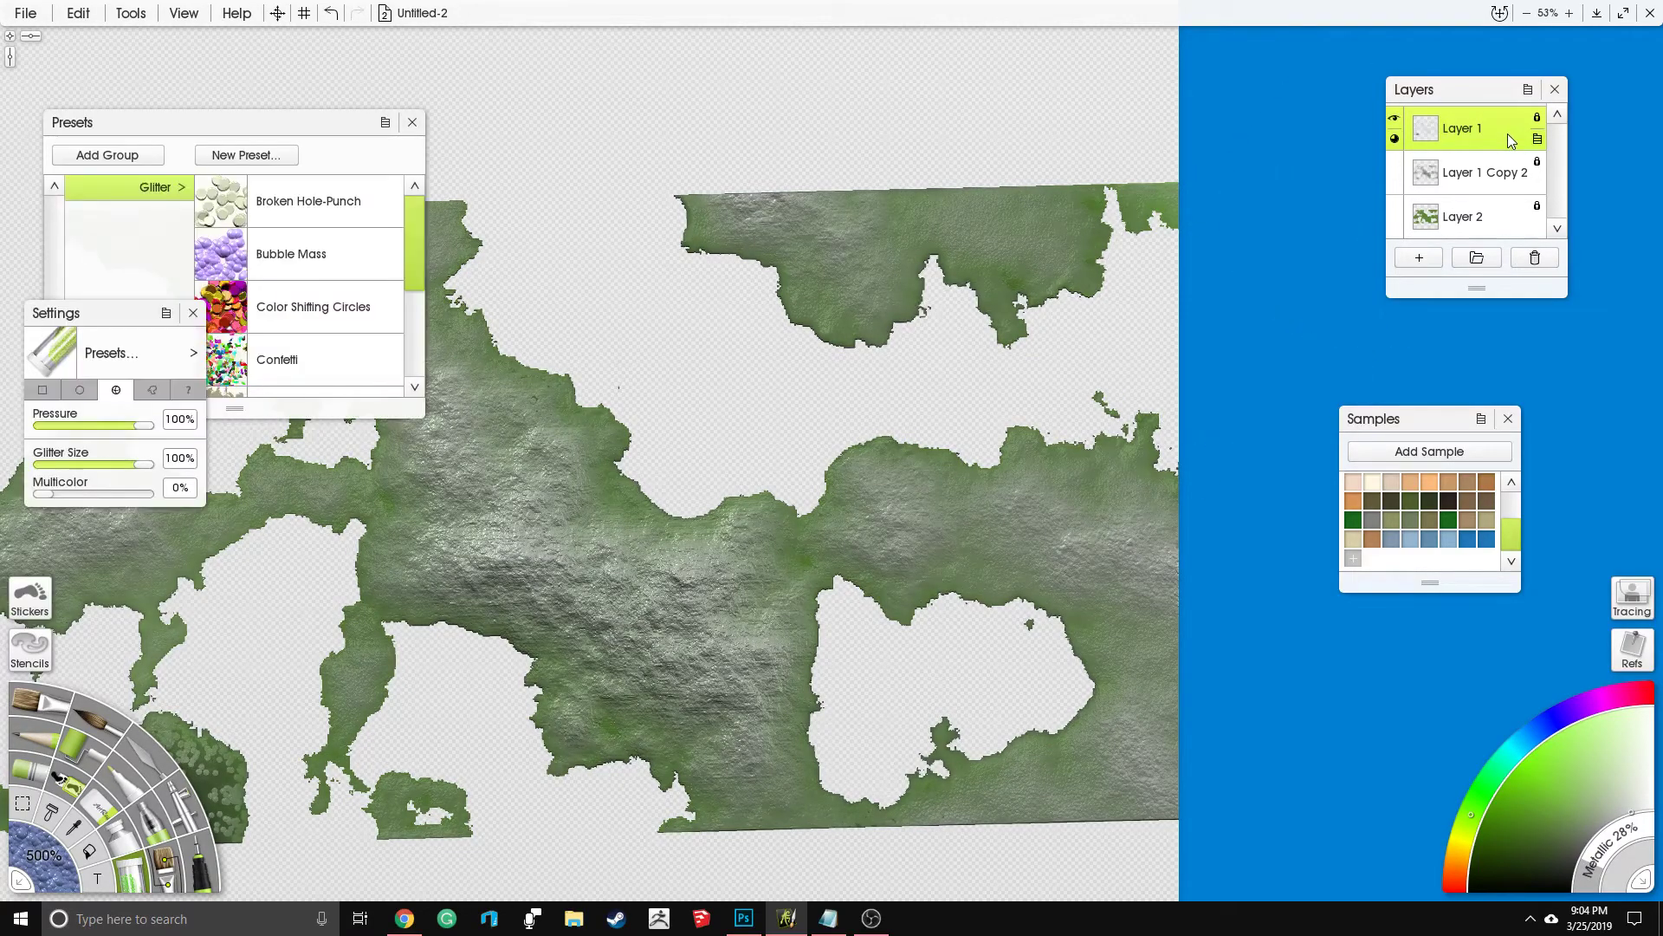
# Step: Try 50% opacity on Layer 1 and settle on 40%
pyautogui.click(1392, 139)
pyautogui.write('50')
pyautogui.press('Return')
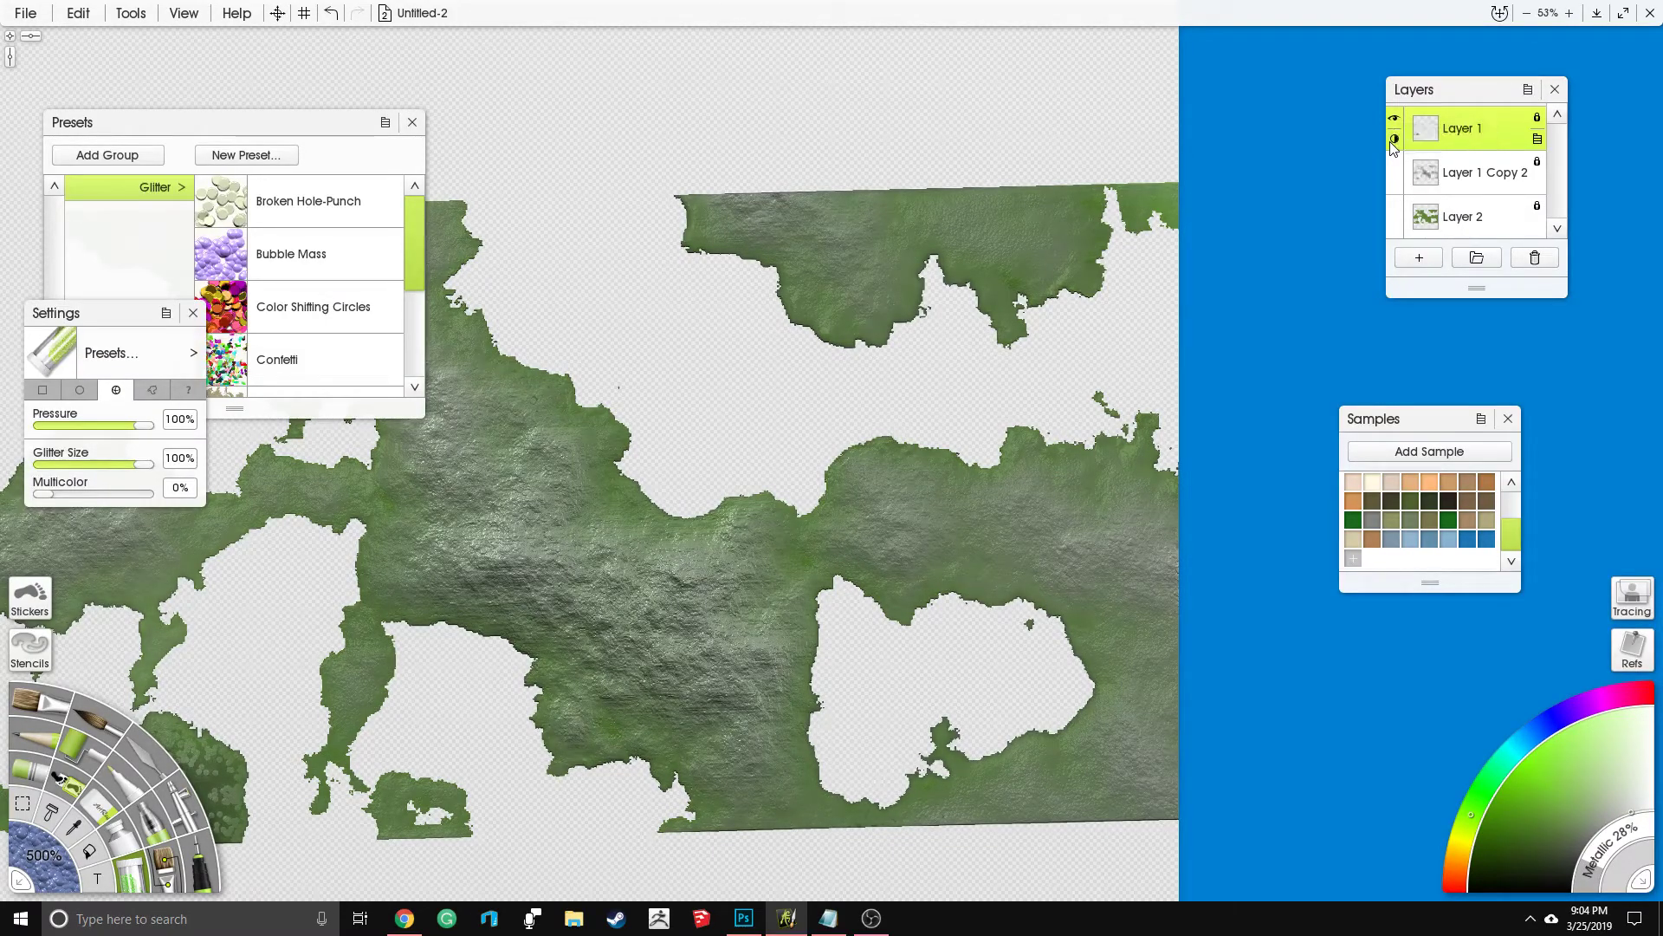
pyautogui.click(1390, 142)
pyautogui.write('40')
pyautogui.press('Return')
# Step: Inspect the land's texture up close and make Layer 1 Copy 2 the active layer
pyautogui.scroll(5, 1045, 213)
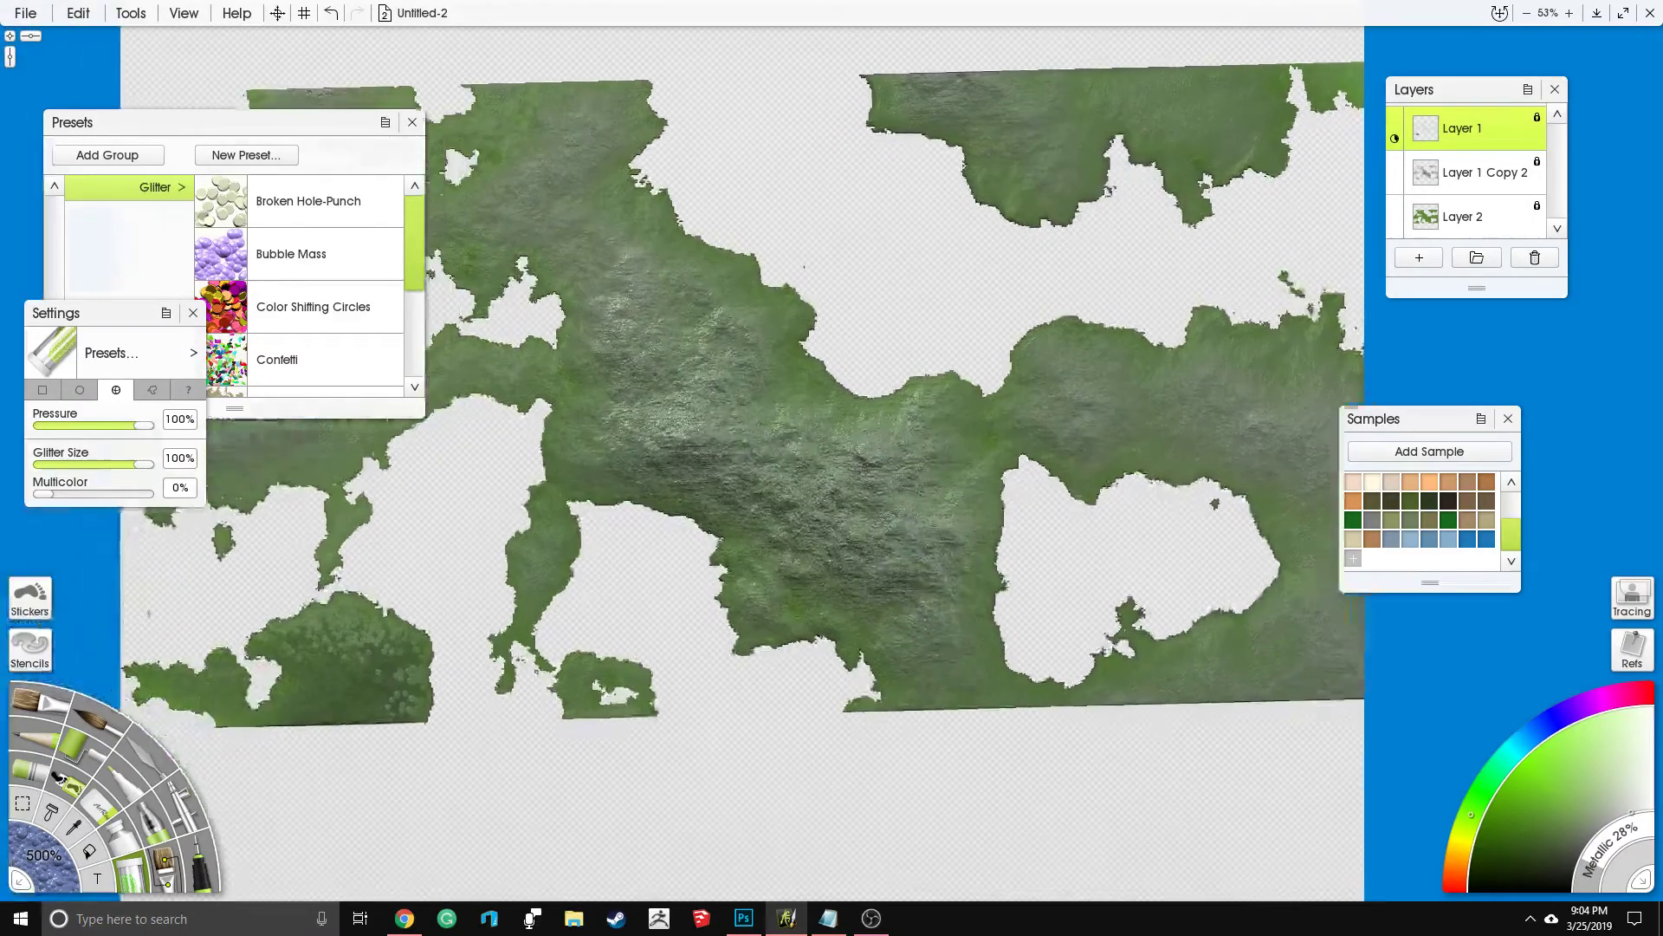
pyautogui.scroll(-3, 933, 427)
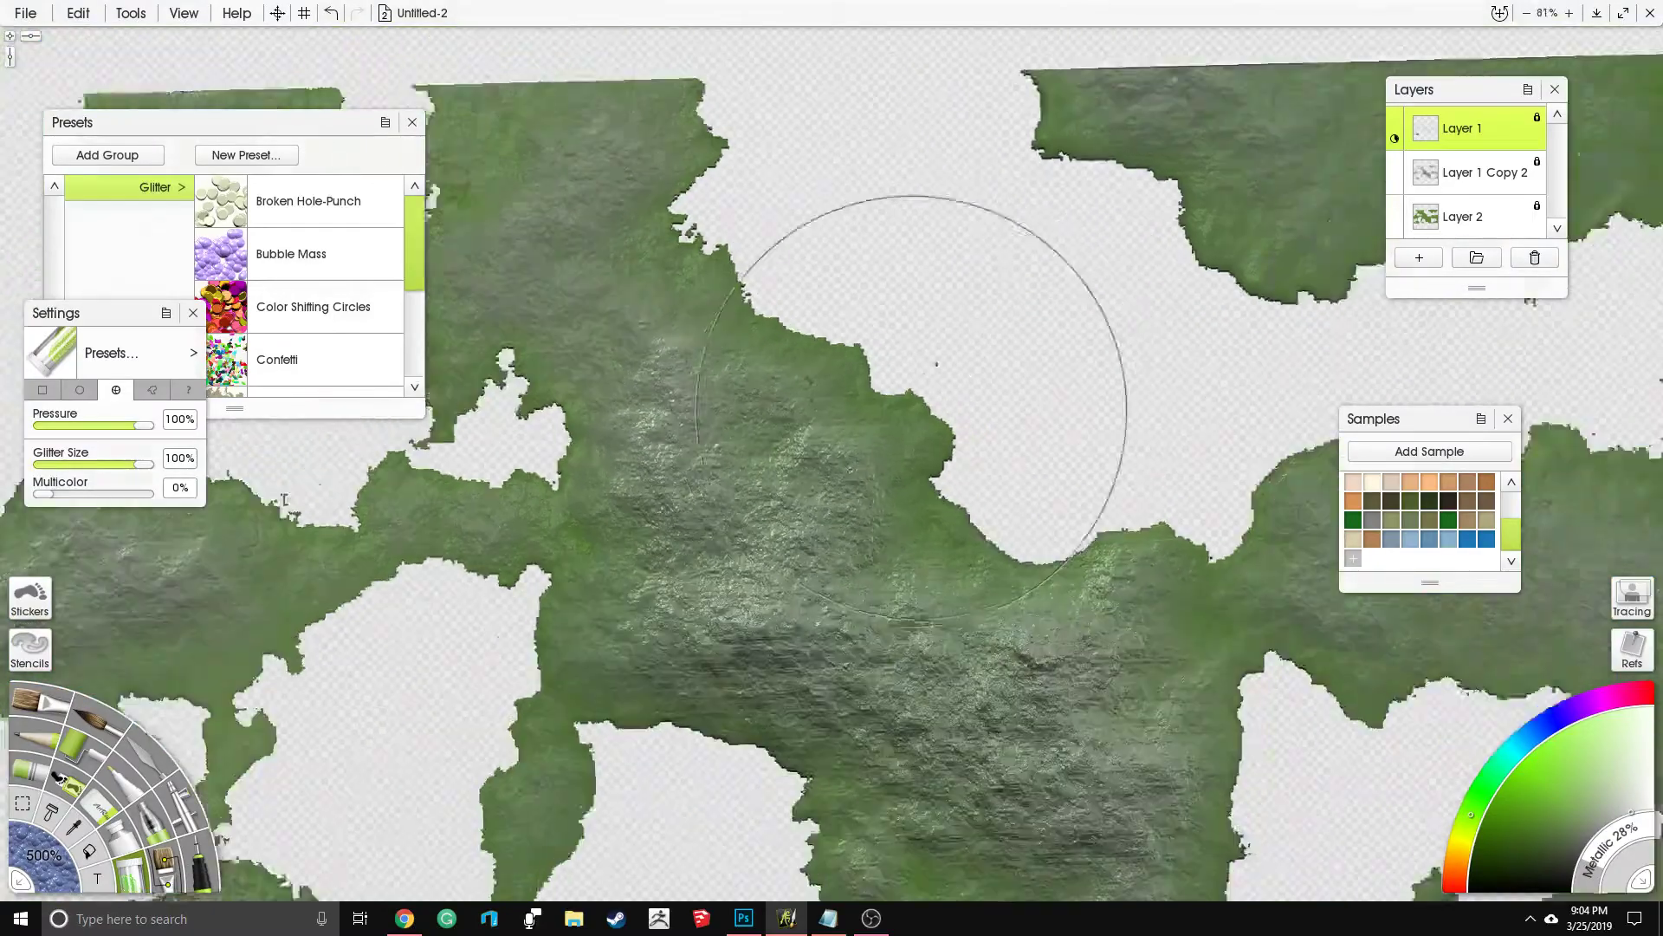
pyautogui.click(1492, 173)
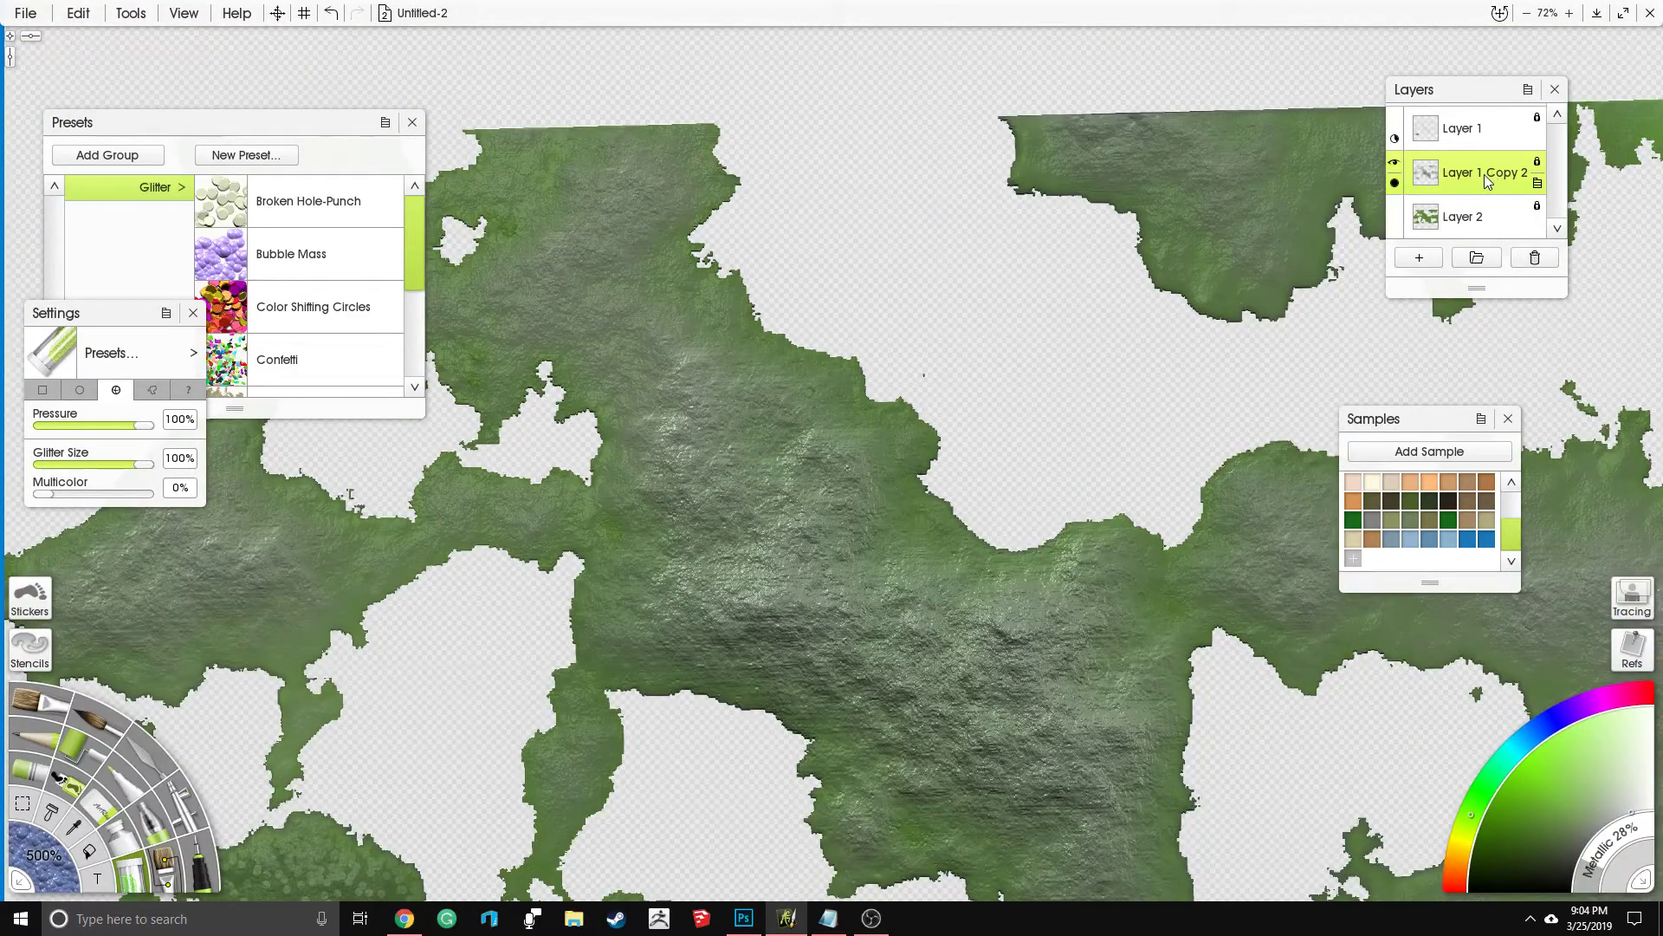
# Step: Merge Layer 1 and Layer 1 Copy 2 down into Layer 2
pyautogui.click(1496, 128)
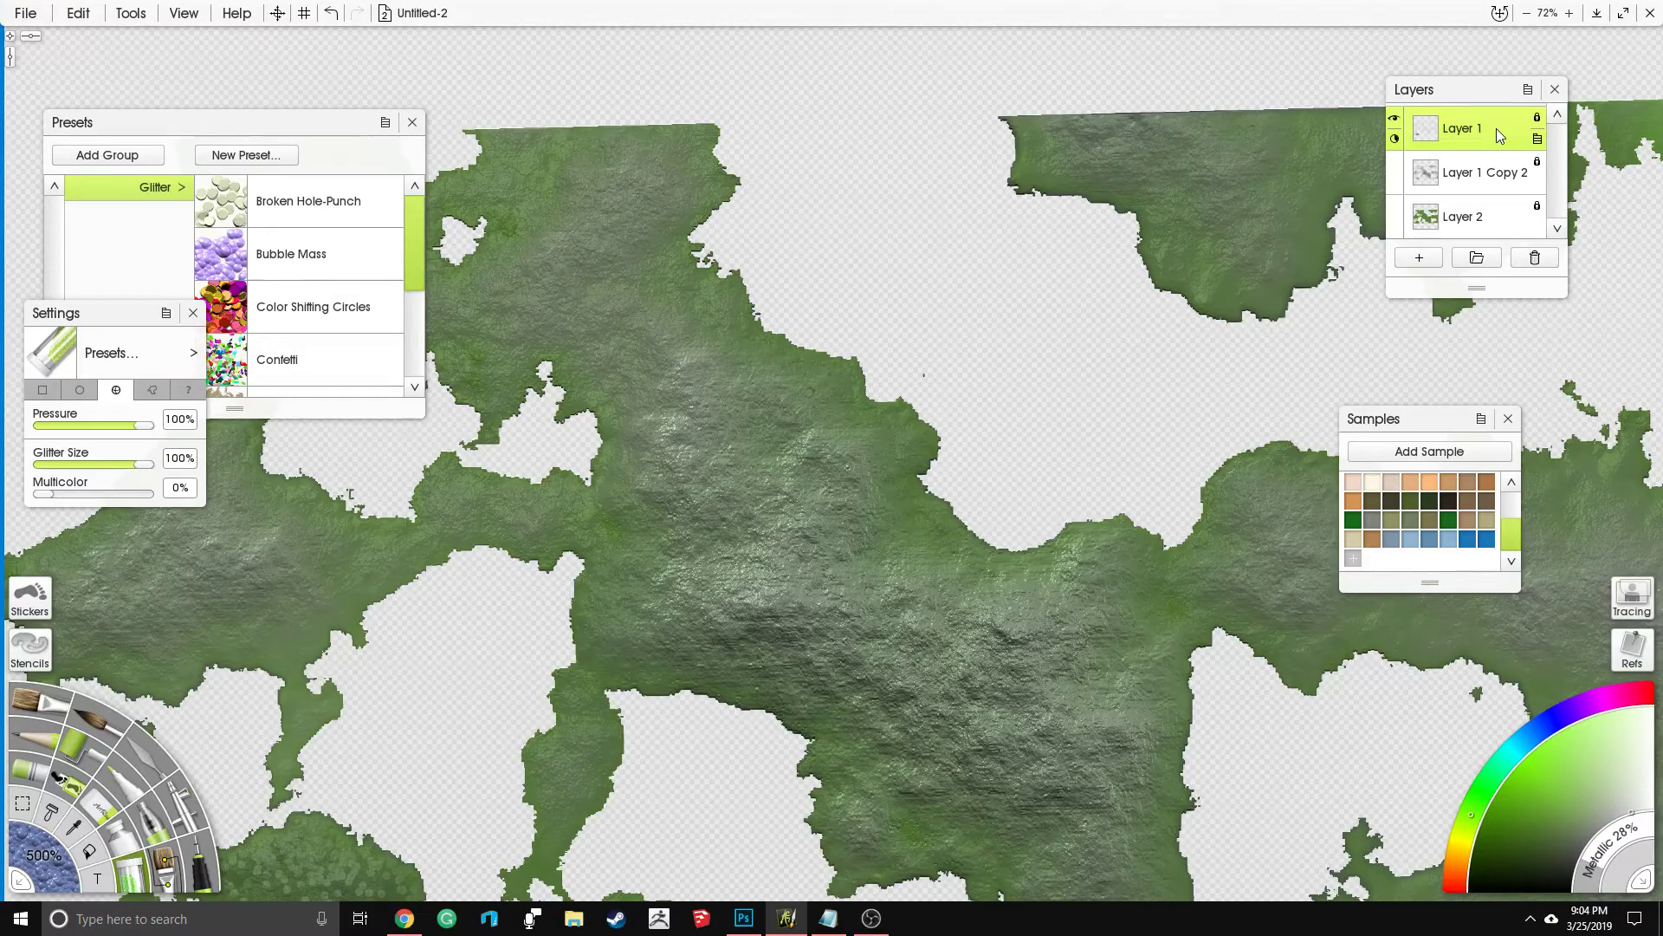
pyautogui.hotkey('ctrl', 'e')
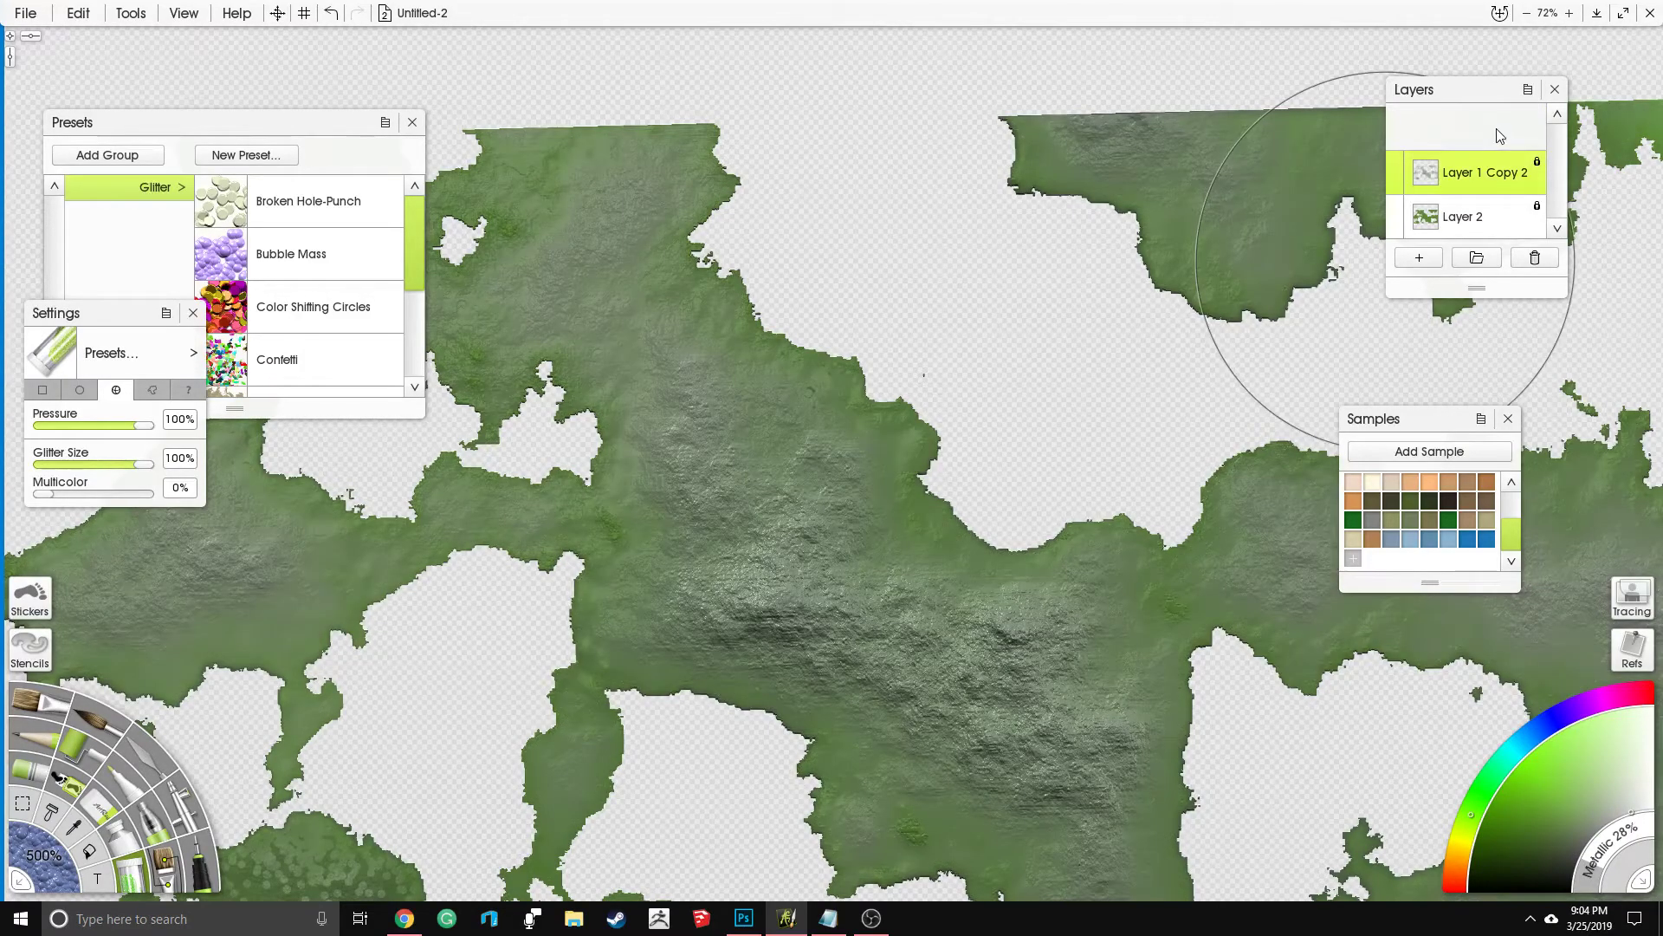
pyautogui.hotkey('ctrl', 'e')
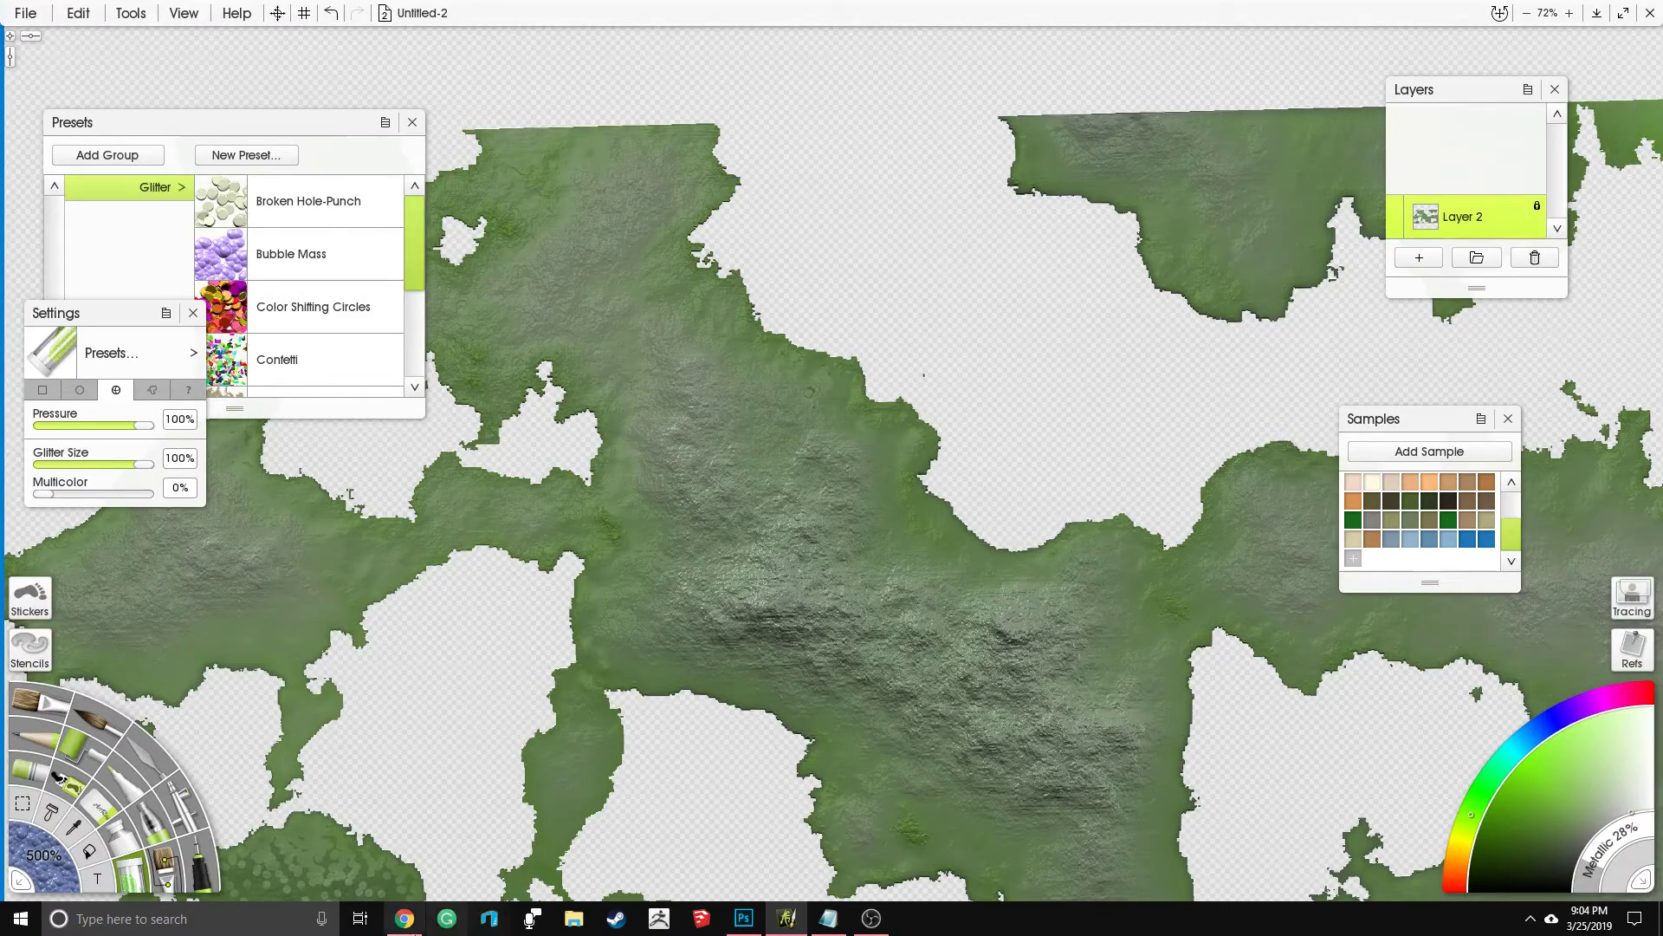
# Step: Choose the Palette Knife's Instant Blur preset, set its pressure to 15% and undo a trial smear on the rocky area
pyautogui.click(148, 777)
pyautogui.scroll(-9, 297, 284)
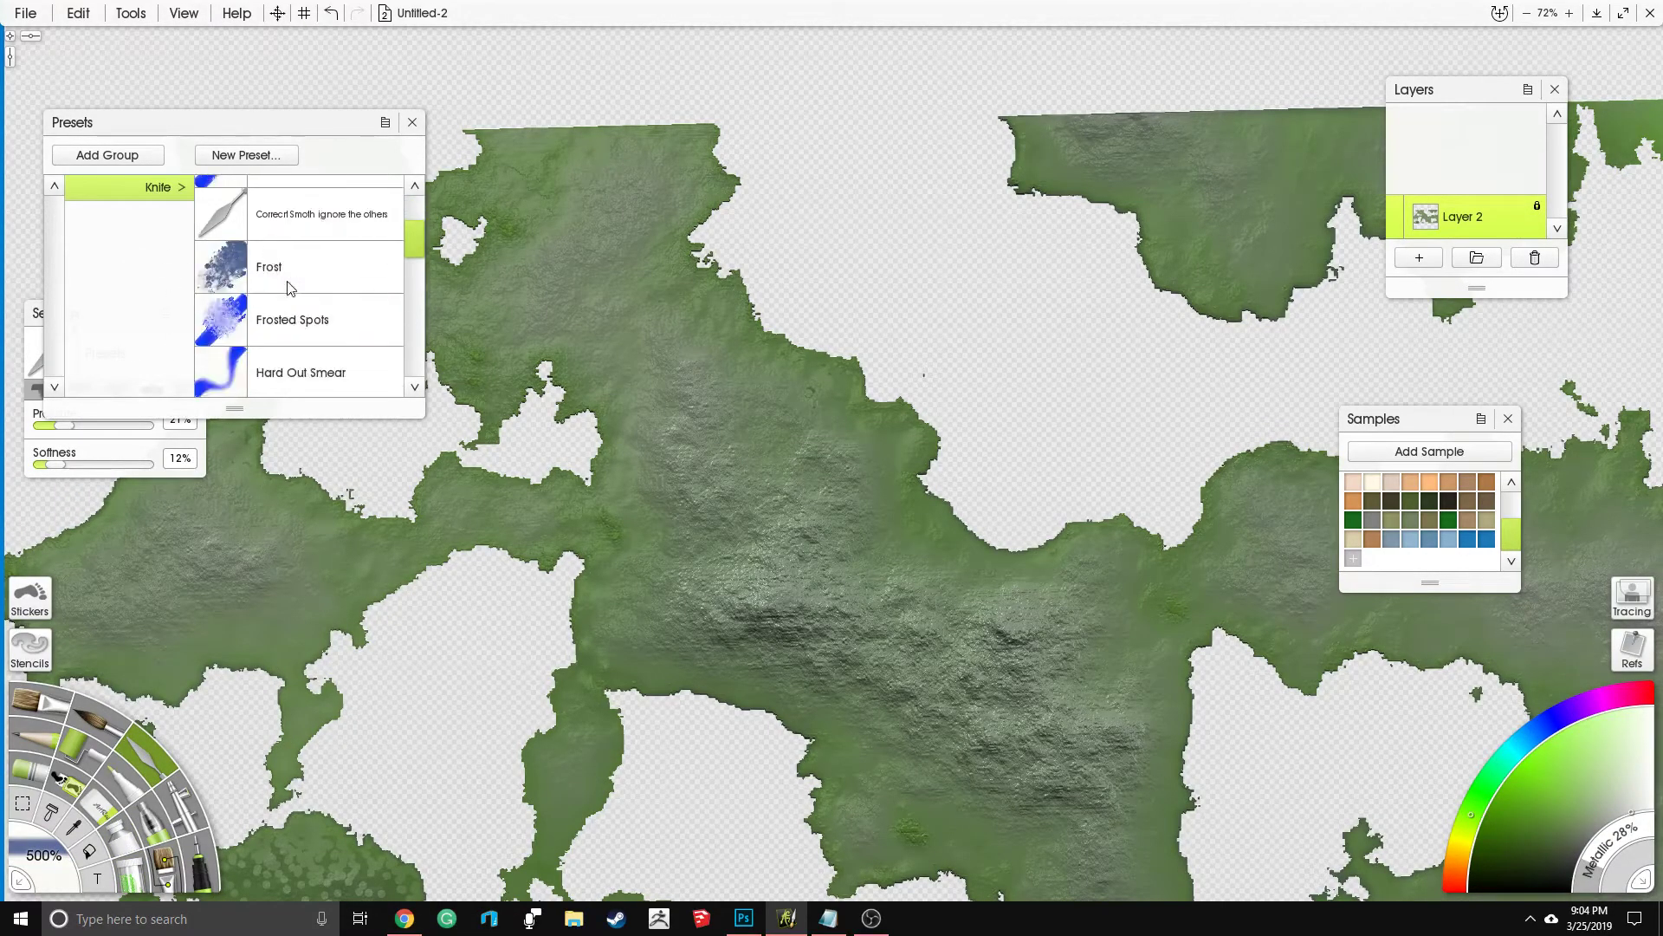
pyautogui.click(298, 284)
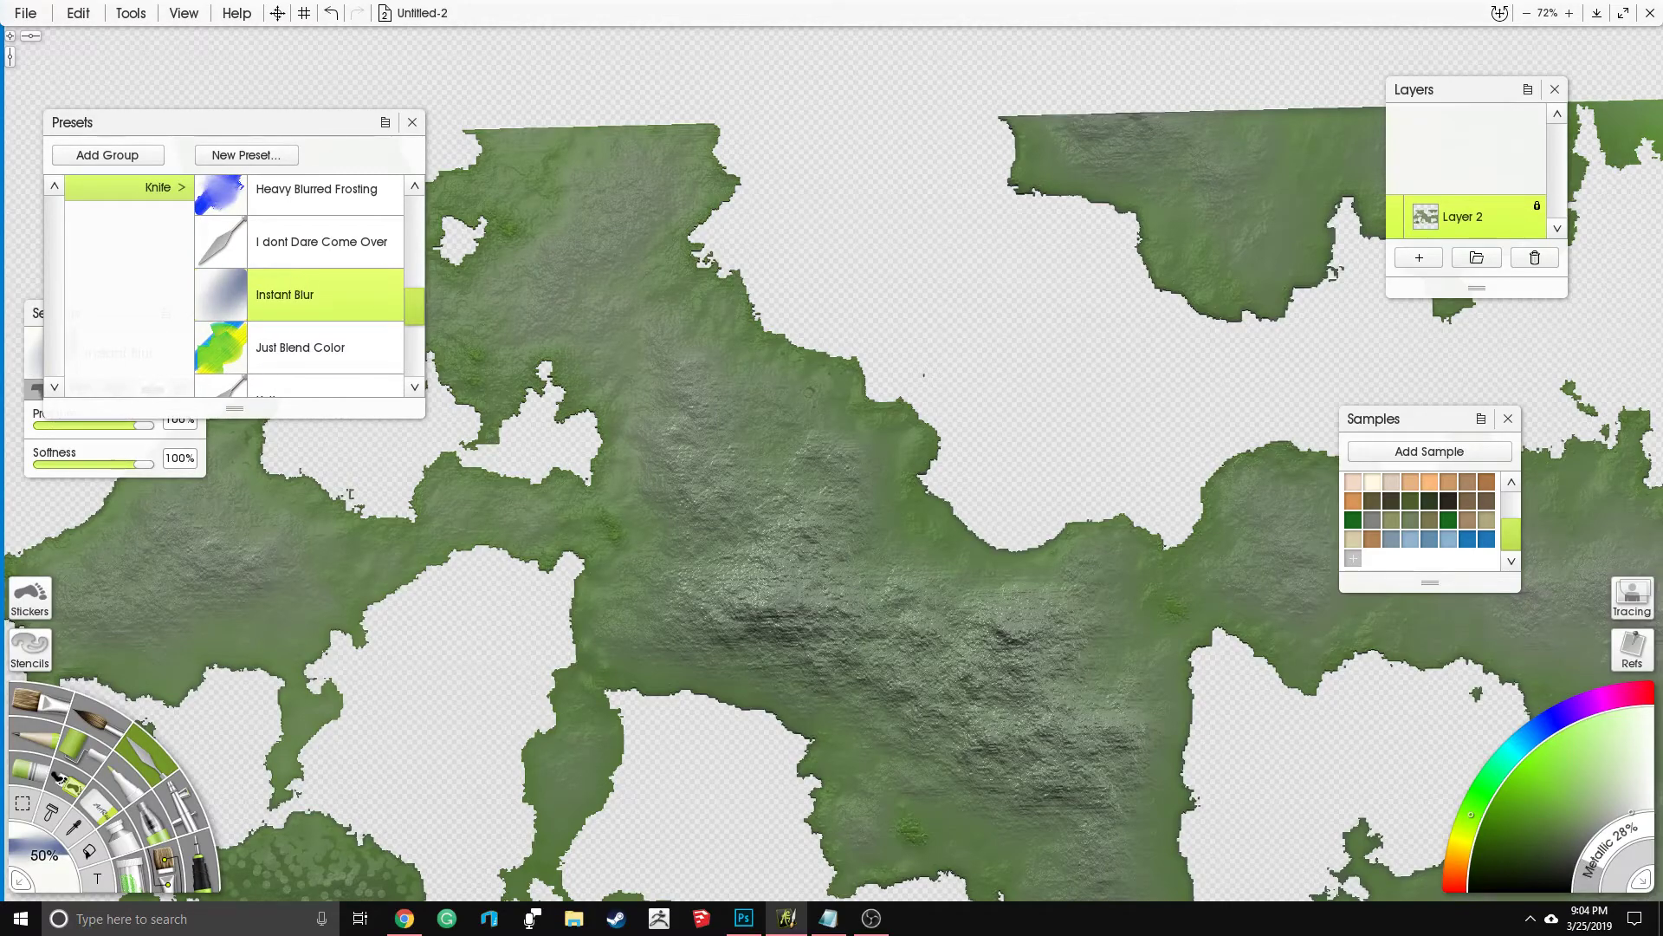
pyautogui.moveTo(70, 437); pyautogui.dragTo(51, 428)
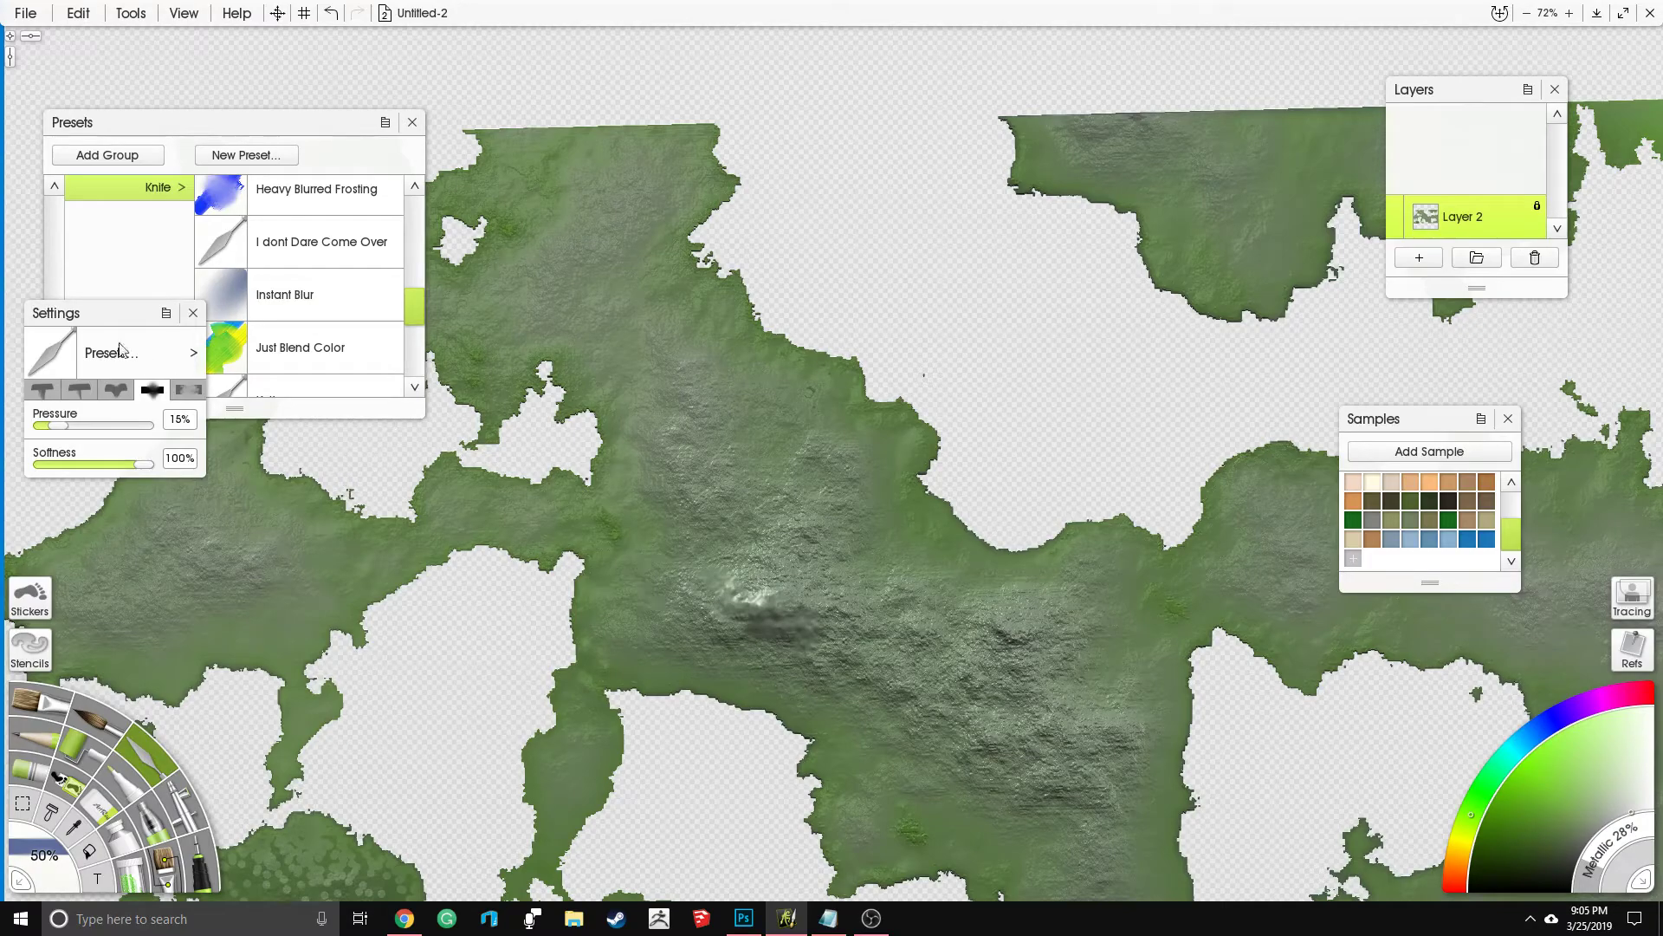
pyautogui.hotkey('ctrl', 'z')
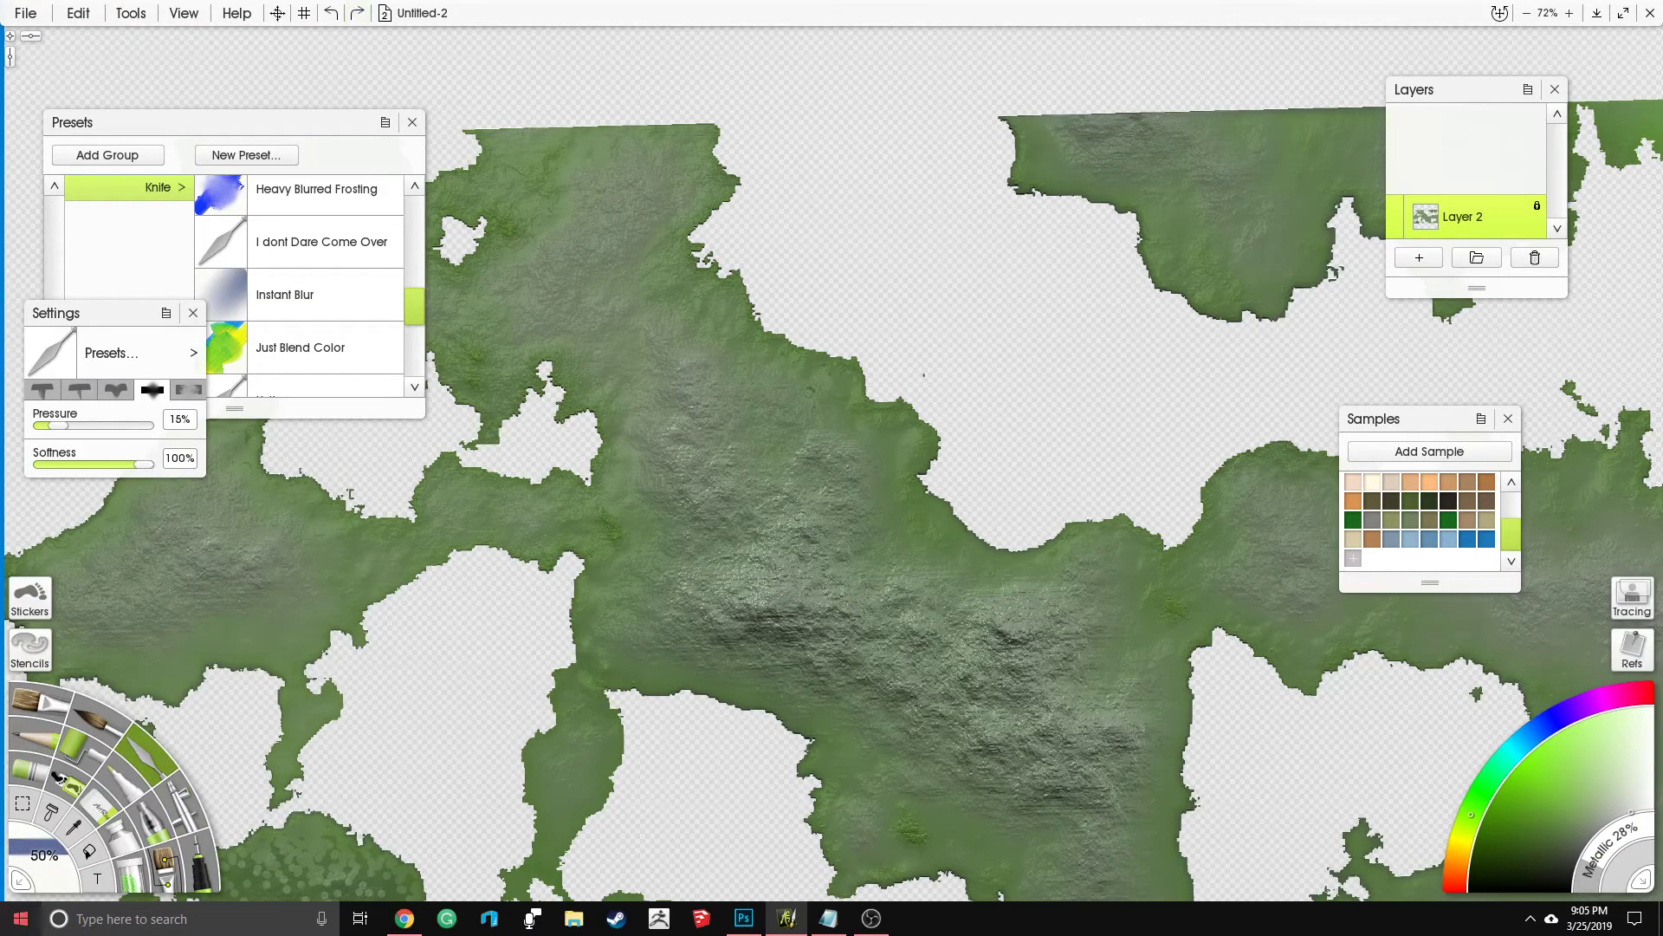
# Step: Set the knife's tool size to 250% and its softness to 46%
pyautogui.click(40, 856)
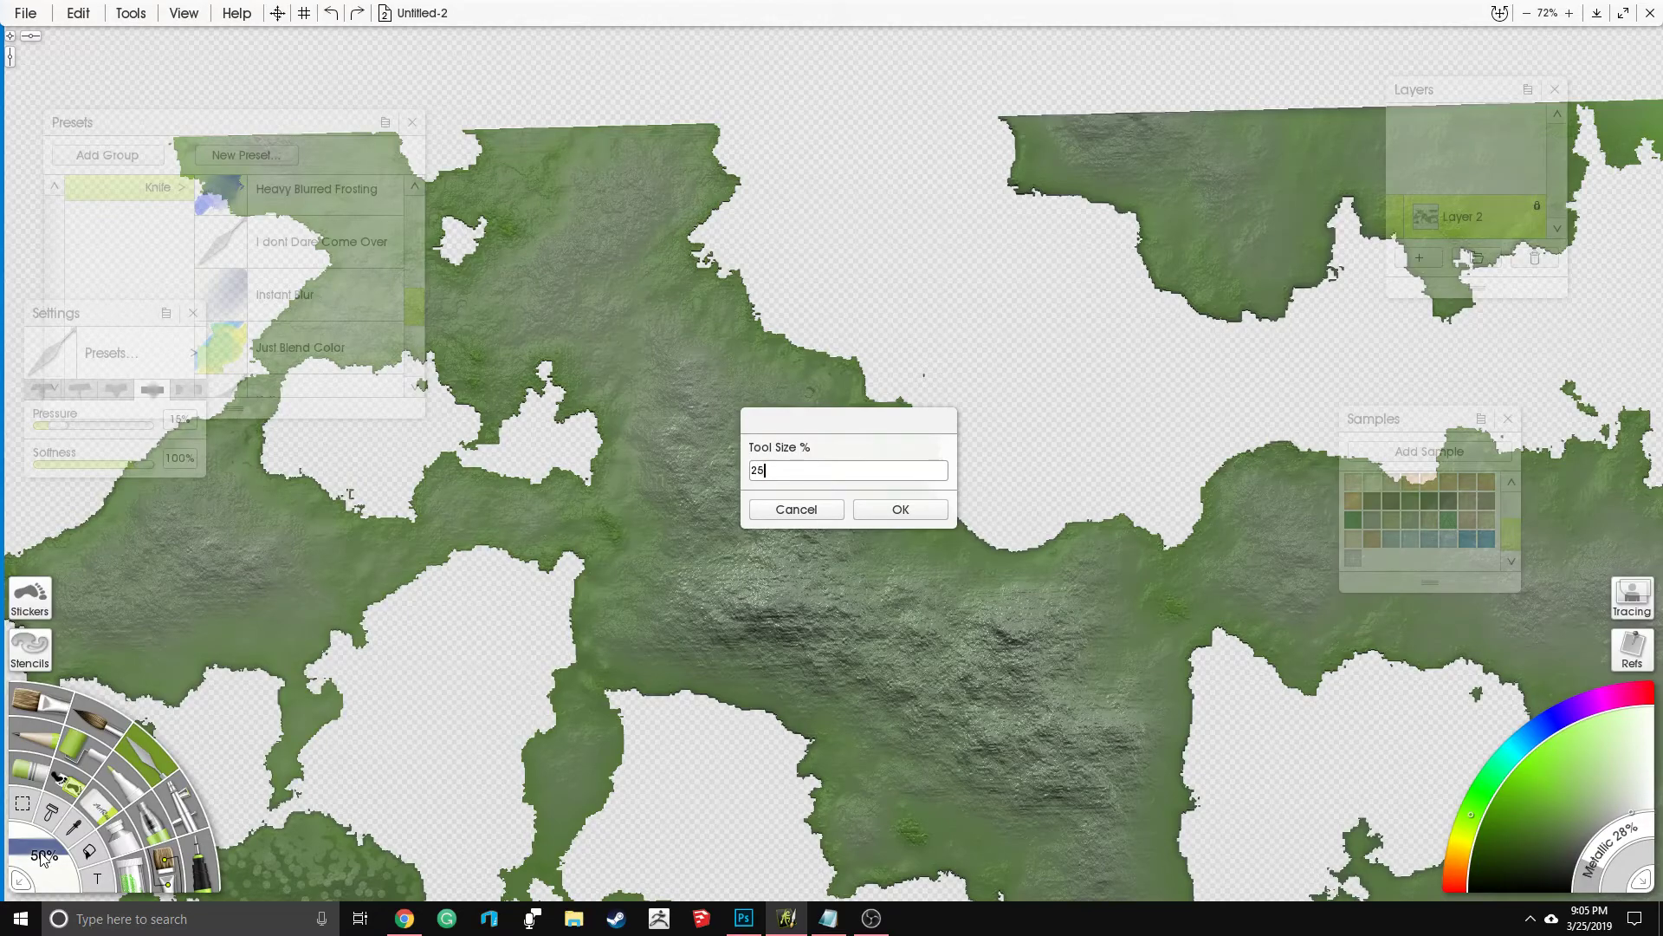
pyautogui.write('250')
pyautogui.press('Return')
pyautogui.click(87, 465)
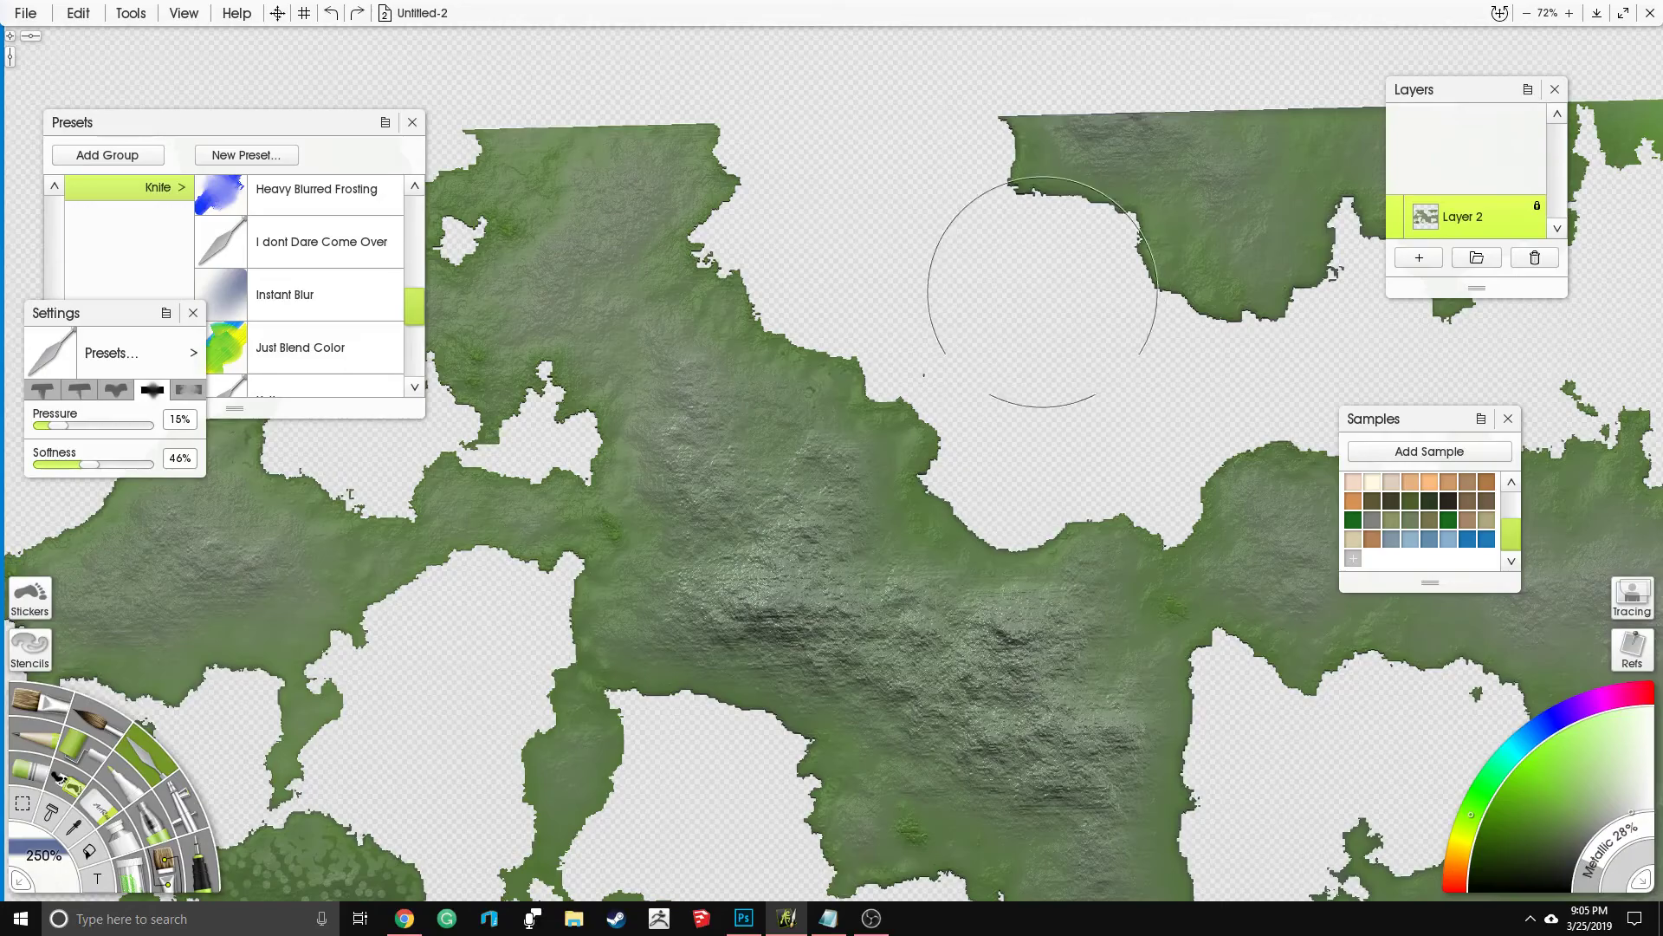
# Step: Smear the merged land on Layer 2 with the Palette Knife to blend the rock texture into raised mountain forms
pyautogui.moveTo(909, 445)
pyautogui.mouseDown()
pyautogui.moveTo(862, 565)
pyautogui.moveTo(980, 450)
pyautogui.moveTo(928, 610)
pyautogui.moveTo(989, 446)
pyautogui.moveTo(960, 574)
pyautogui.mouseUp()
pyautogui.moveTo(743, 866); pyautogui.dragTo(754, 607)
pyautogui.moveTo(749, 518)
pyautogui.mouseDown()
pyautogui.moveTo(778, 309)
pyautogui.moveTo(659, 364)
pyautogui.moveTo(435, 390)
pyautogui.moveTo(719, 225)
pyautogui.mouseUp()
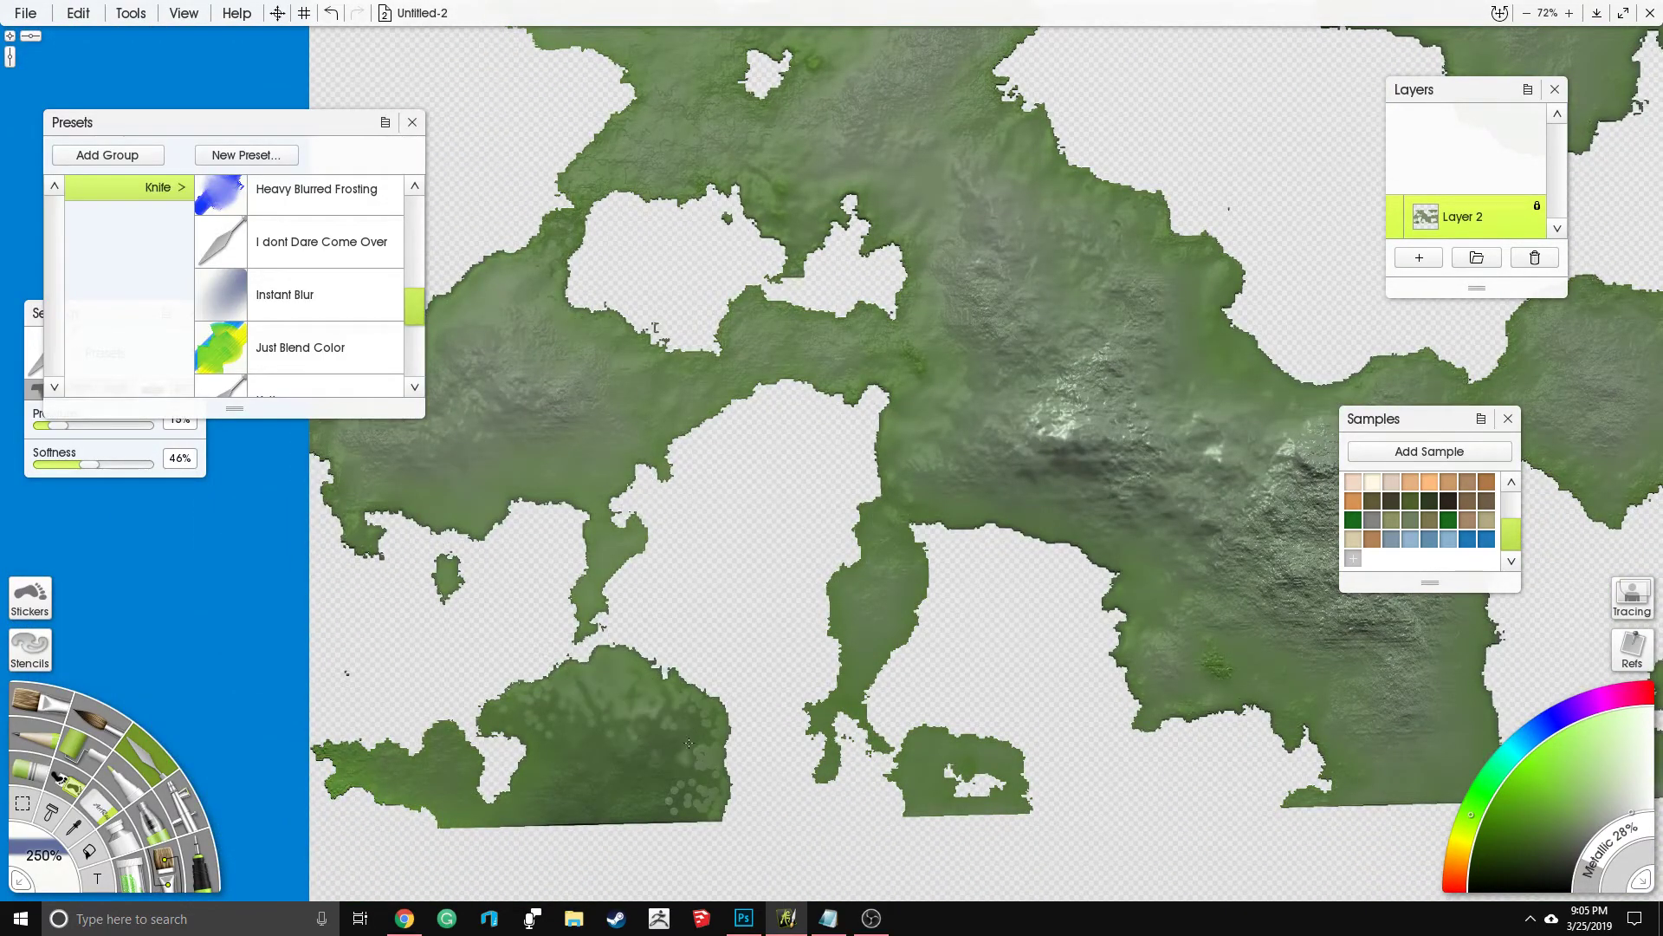
pyautogui.moveTo(996, 494); pyautogui.dragTo(728, 520)
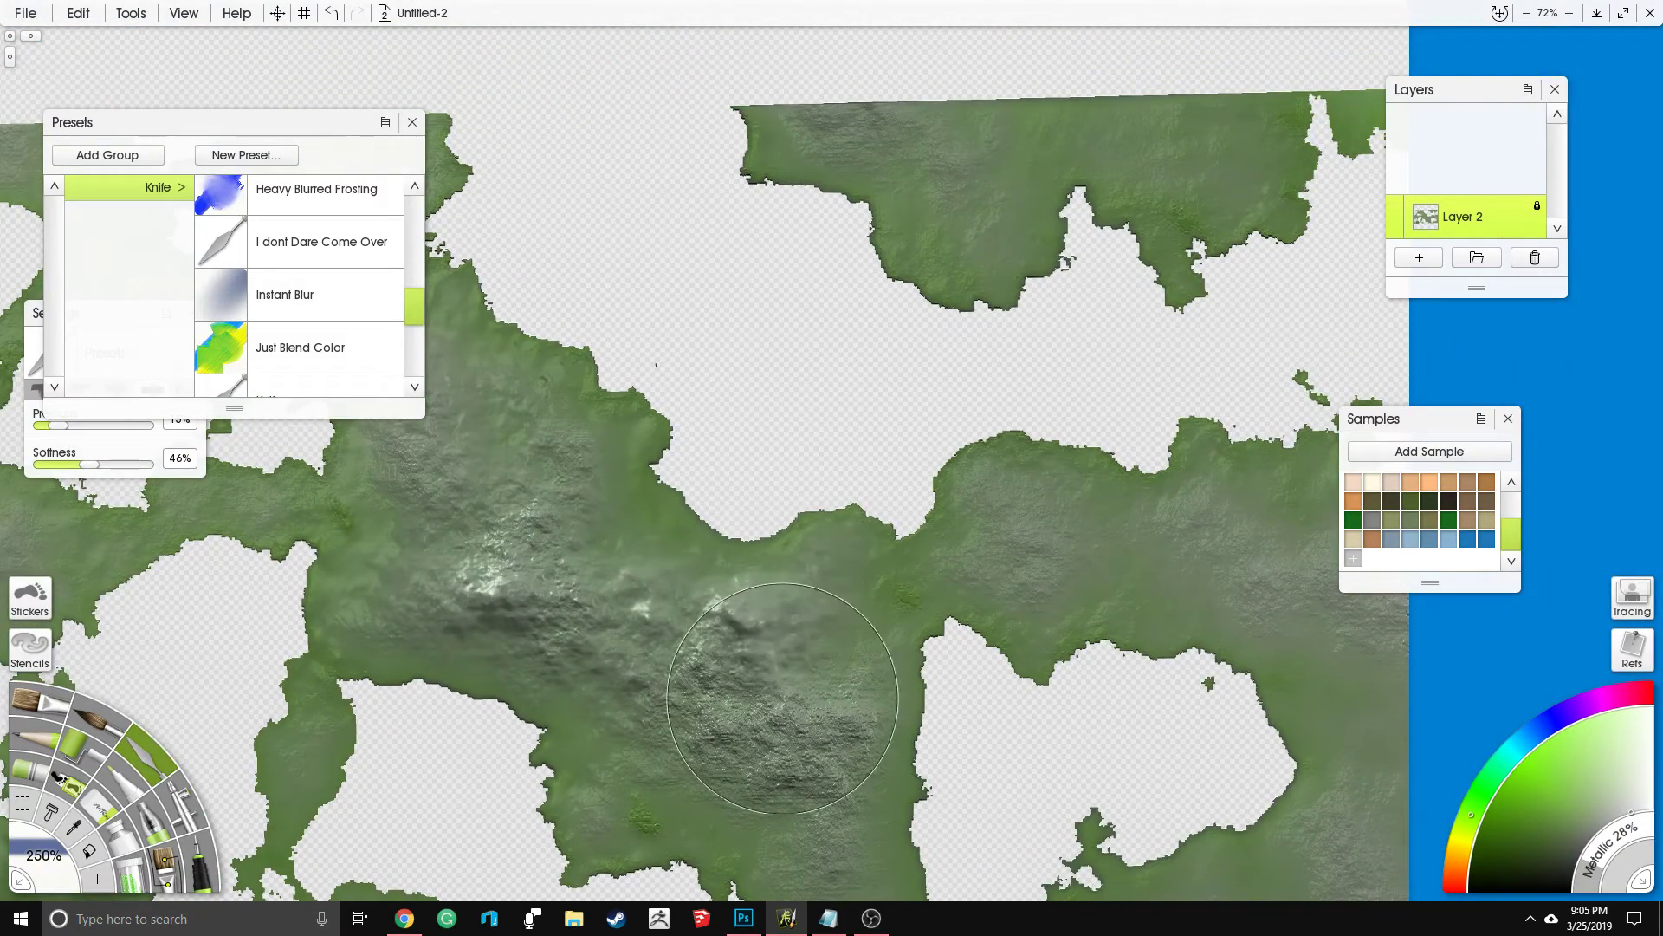
pyautogui.moveTo(1002, 724); pyautogui.dragTo(921, 357)
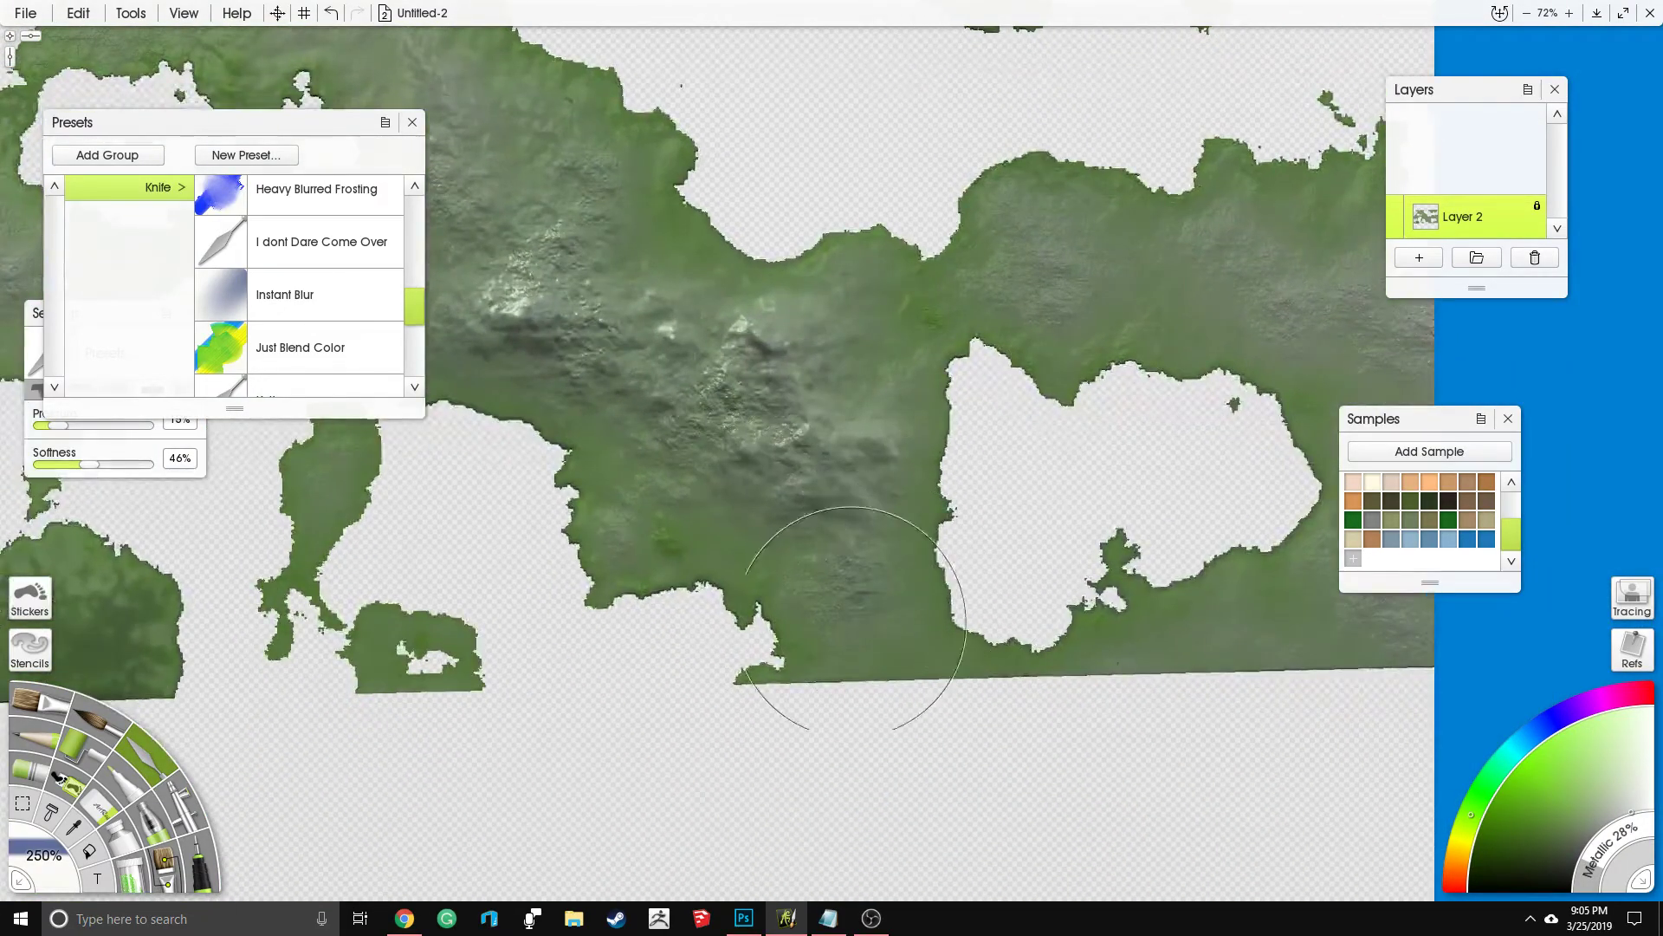
pyautogui.moveTo(1010, 408); pyautogui.dragTo(1019, 519)
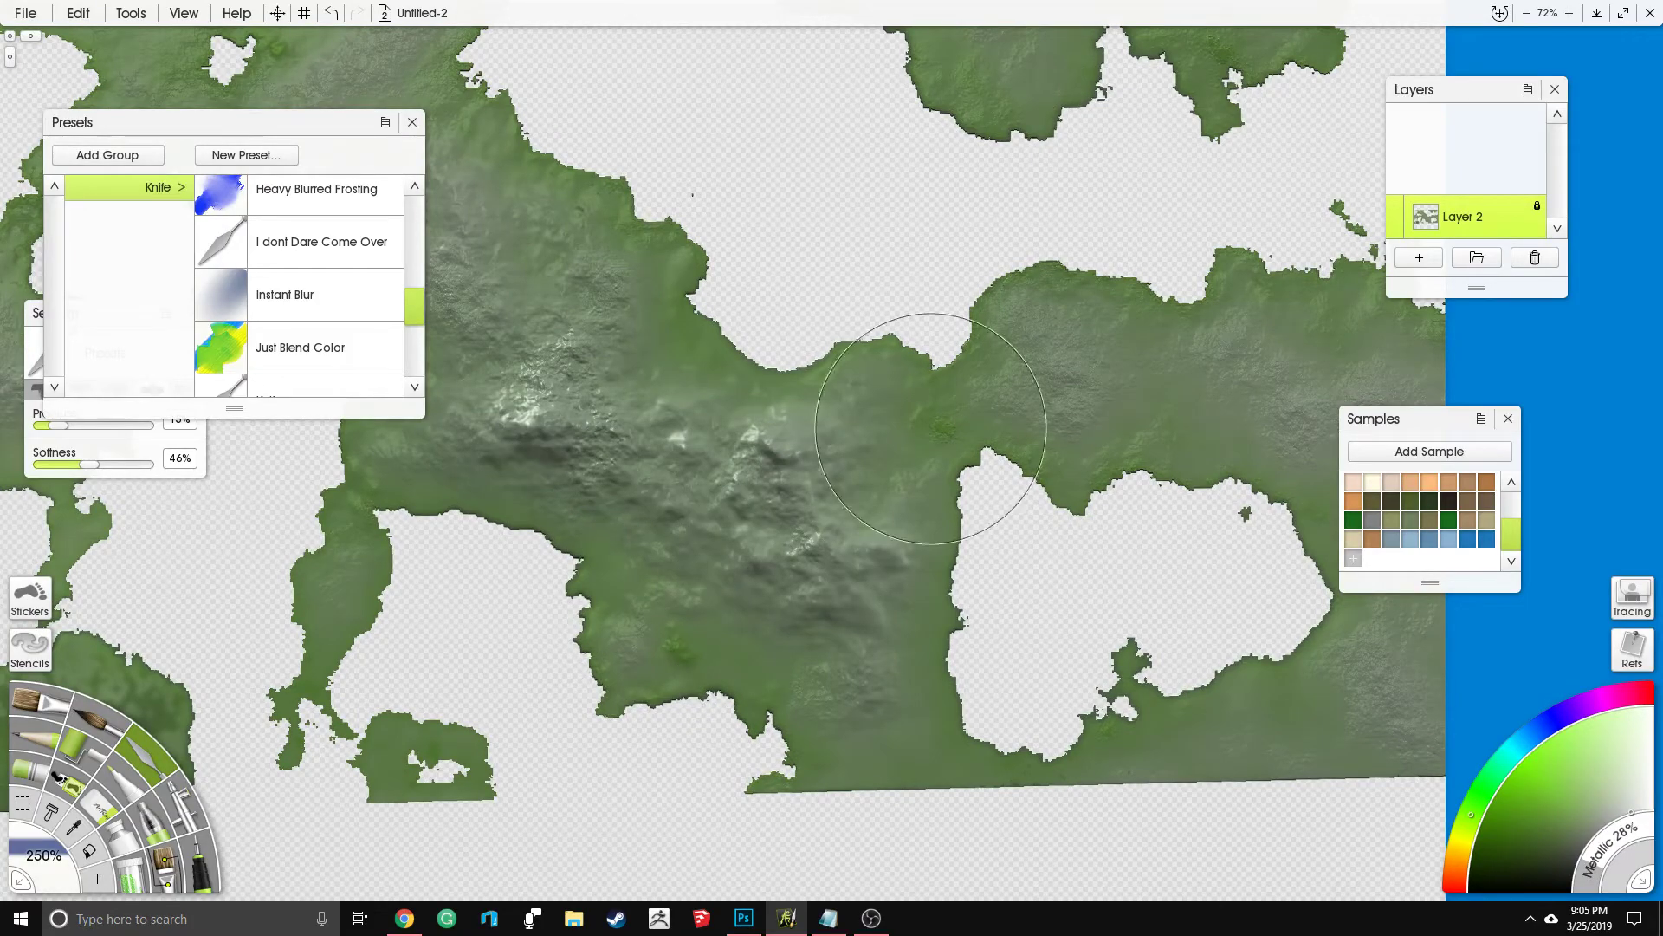
pyautogui.moveTo(959, 365); pyautogui.dragTo(910, 538)
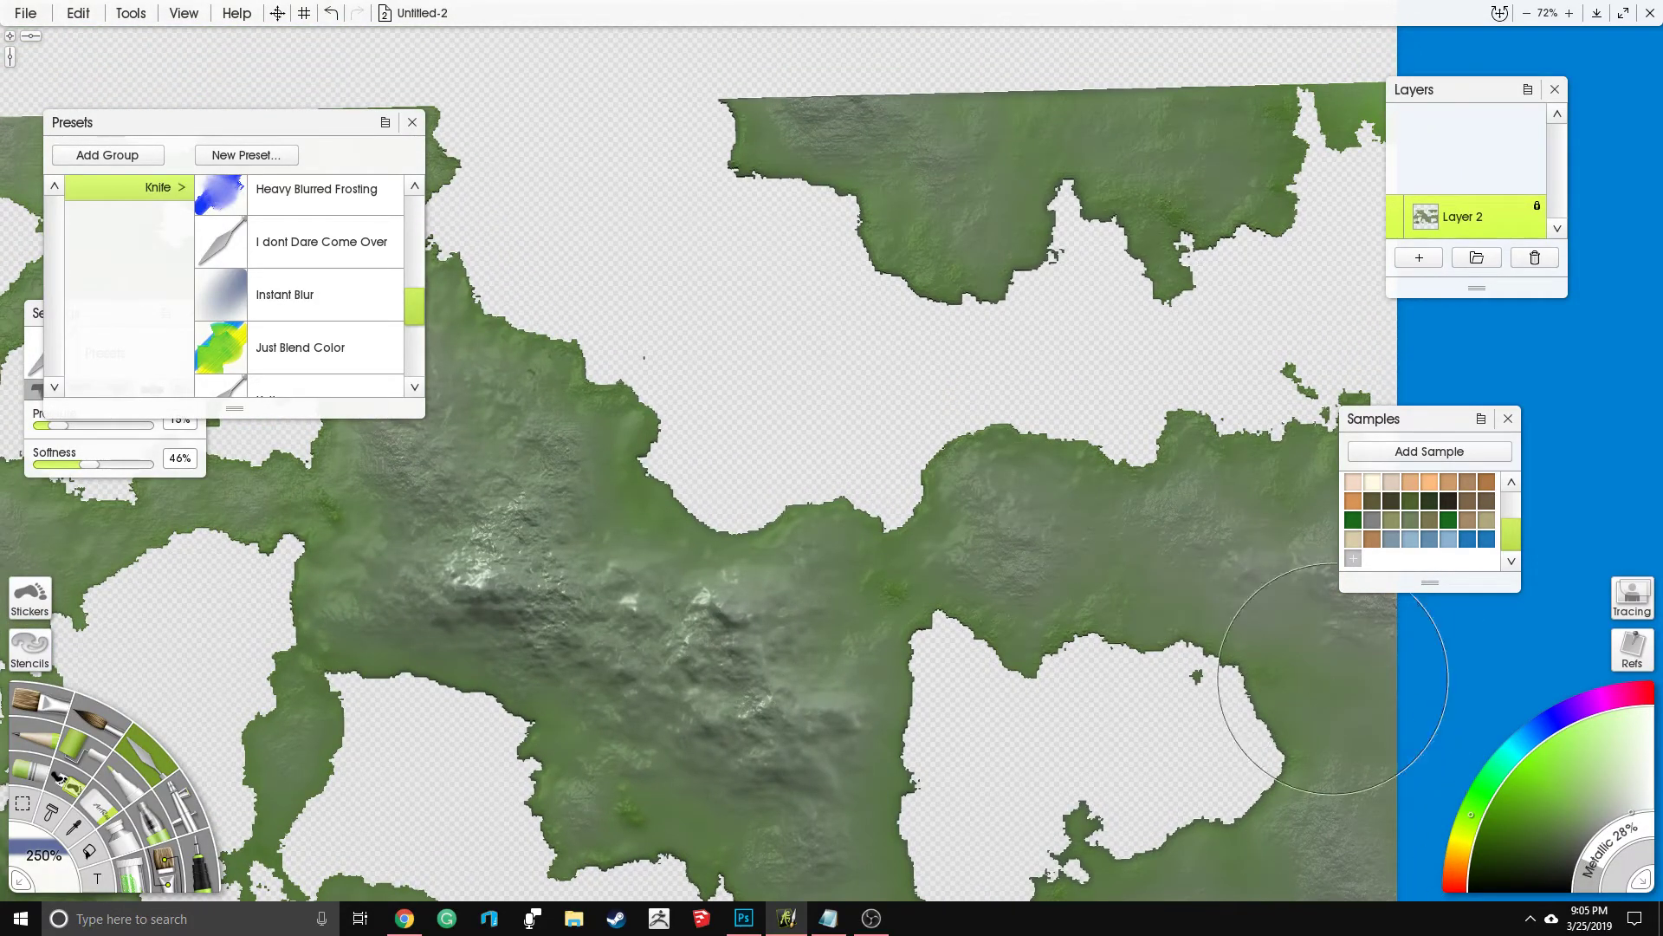
pyautogui.moveTo(942, 236); pyautogui.dragTo(1002, 327)
pyautogui.scroll(-5, 1054, 332)
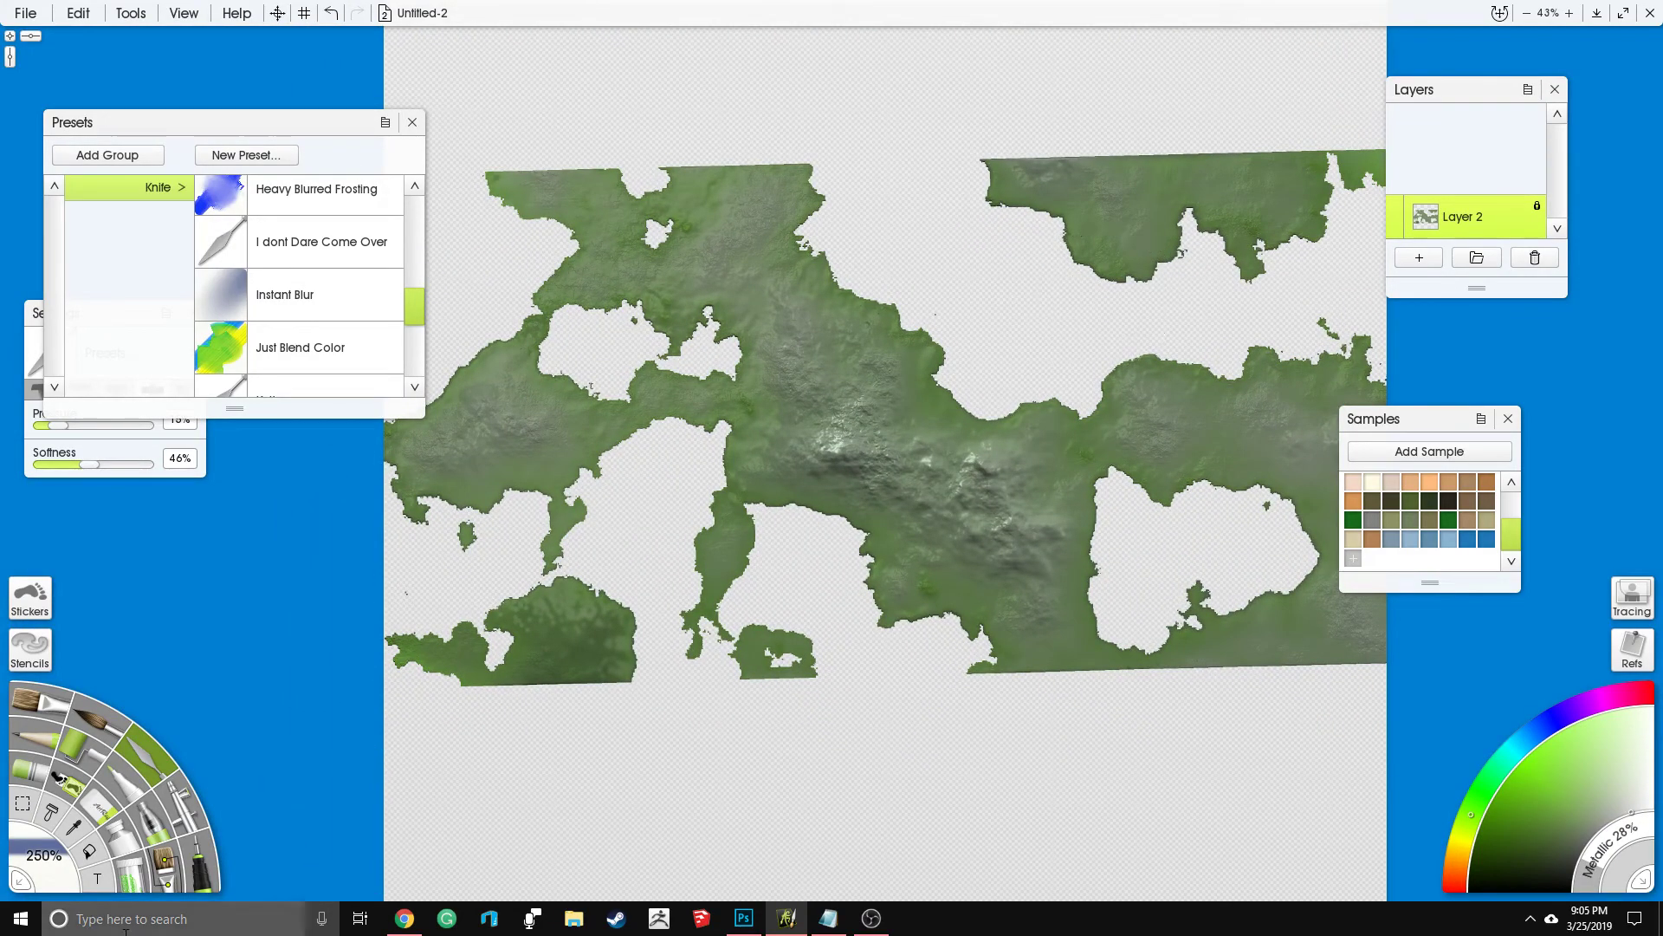
# Step: Close the ArtRage painting Untitled-2 without saving it
pyautogui.click(1648, 14)
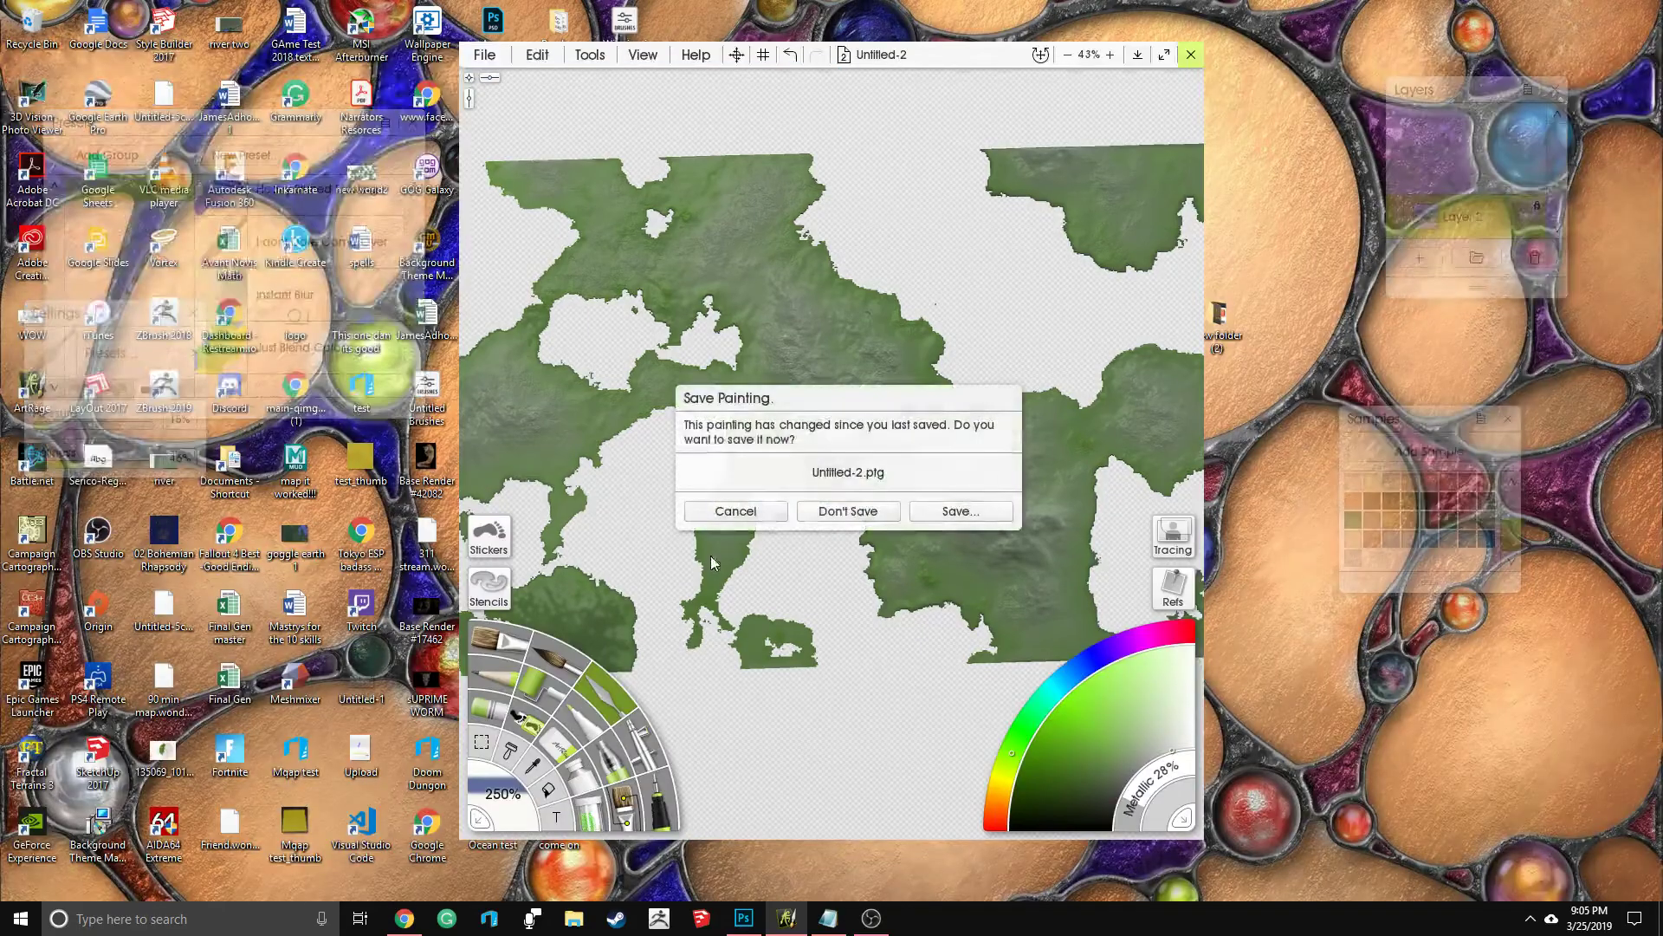
pyautogui.click(853, 516)
pyautogui.click(853, 515)
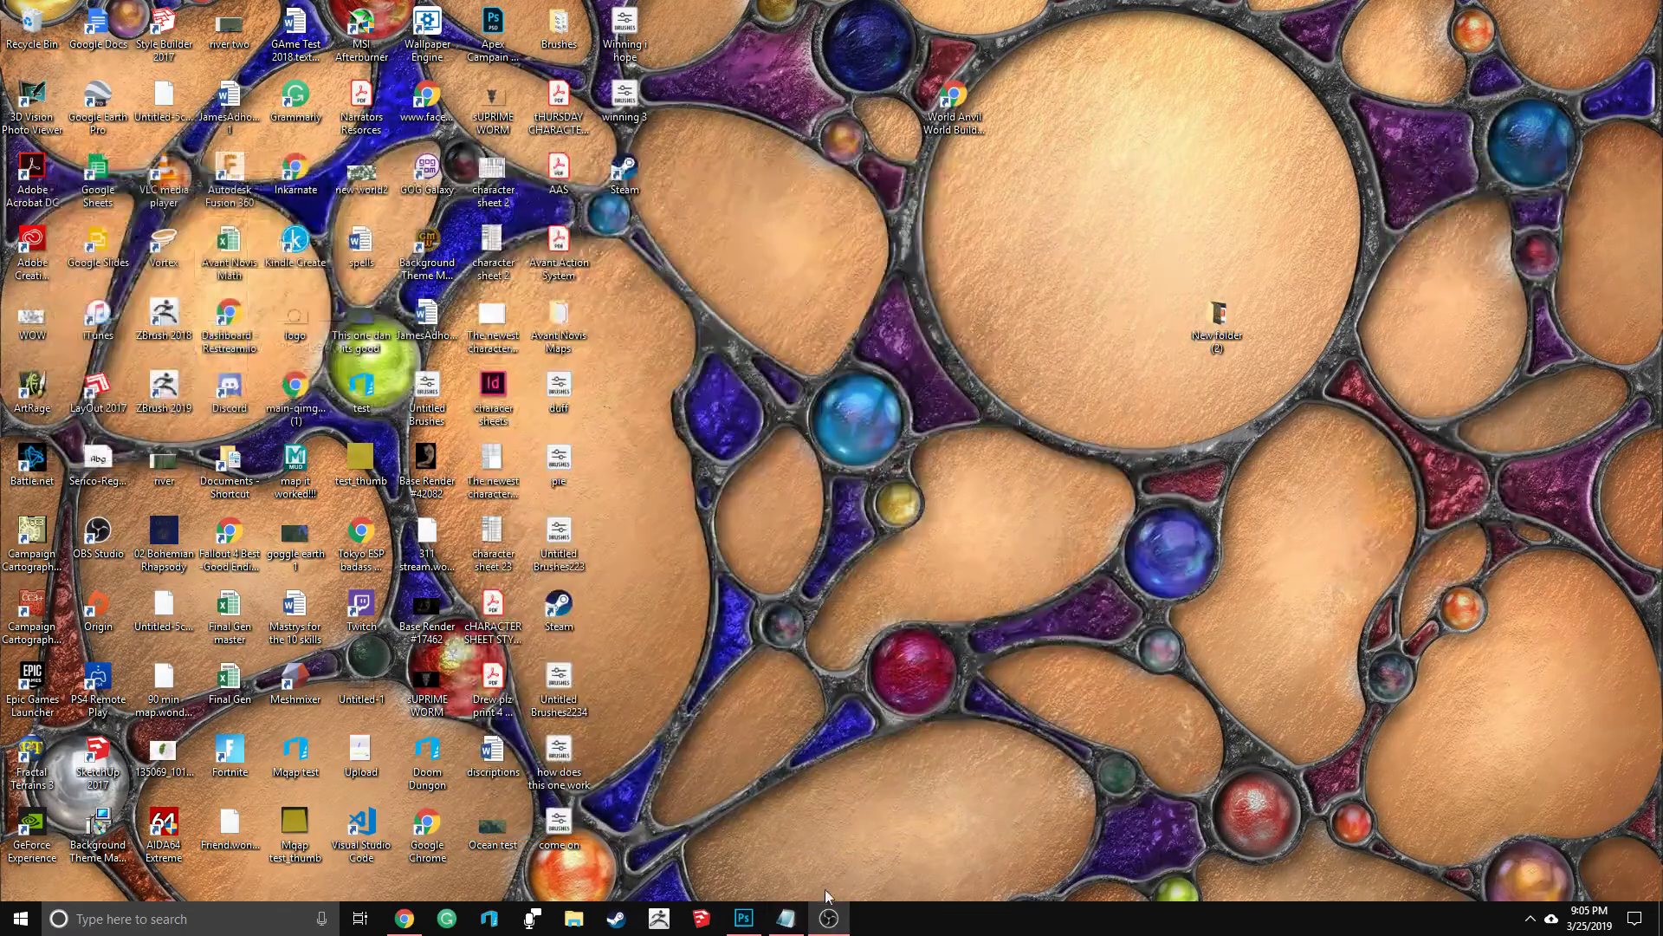
# Step: Switch to Photoshop and quit it without saving its open documents
pyautogui.press('super')
pyautogui.click(744, 928)
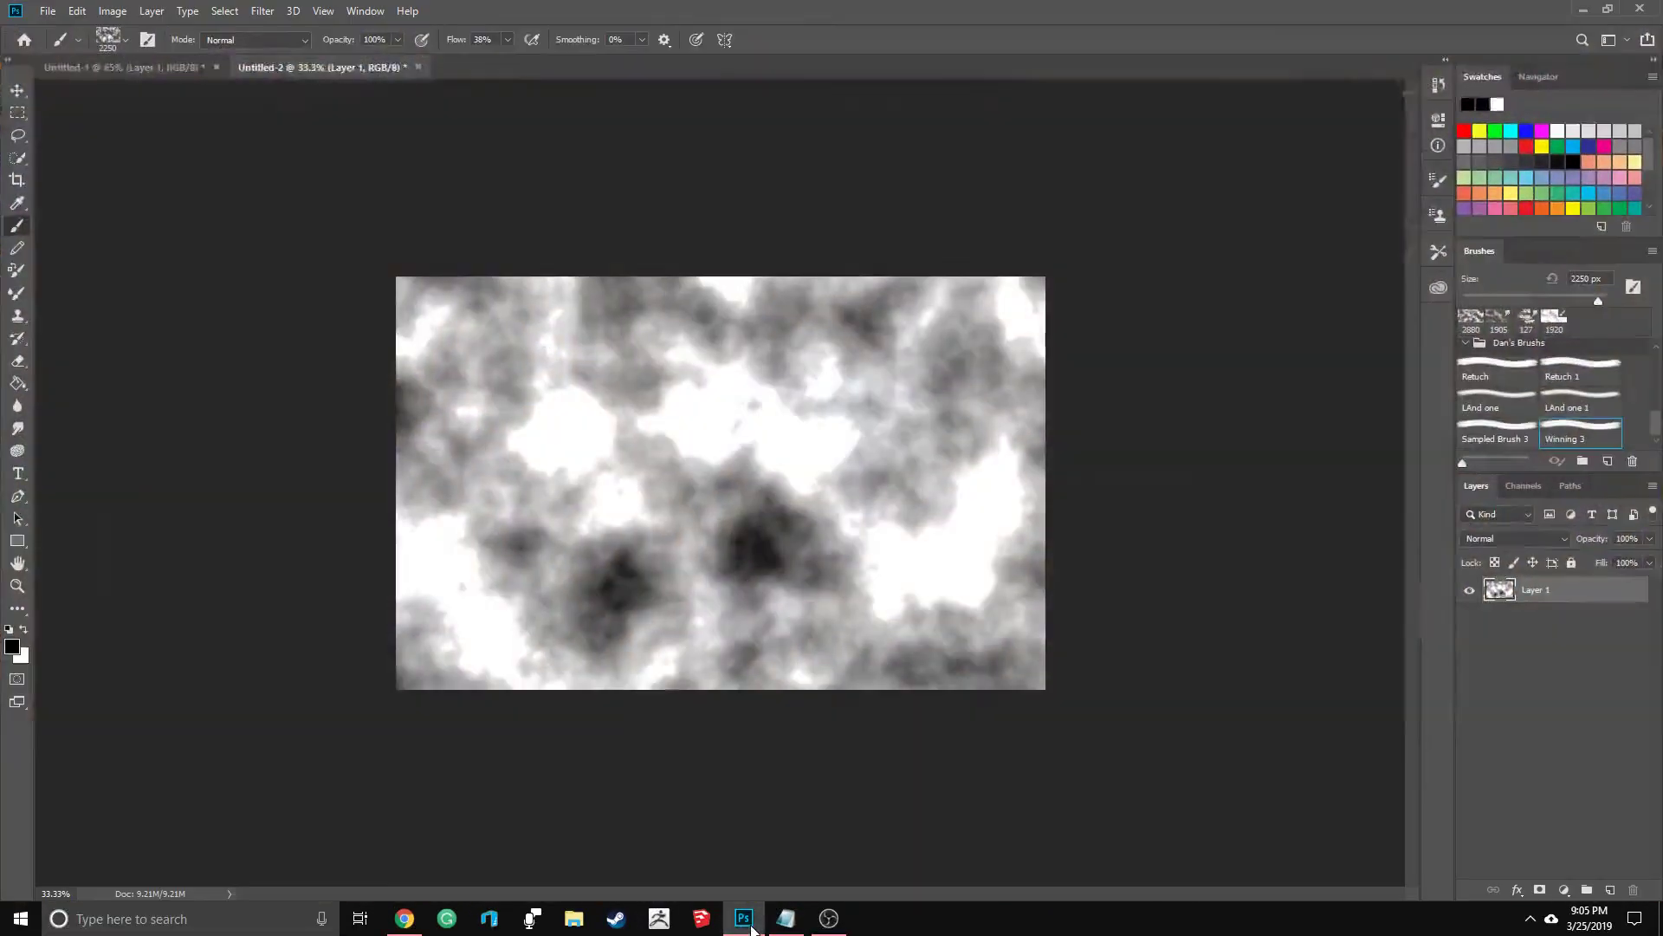
pyautogui.rightClick(770, 902)
pyautogui.click(742, 876)
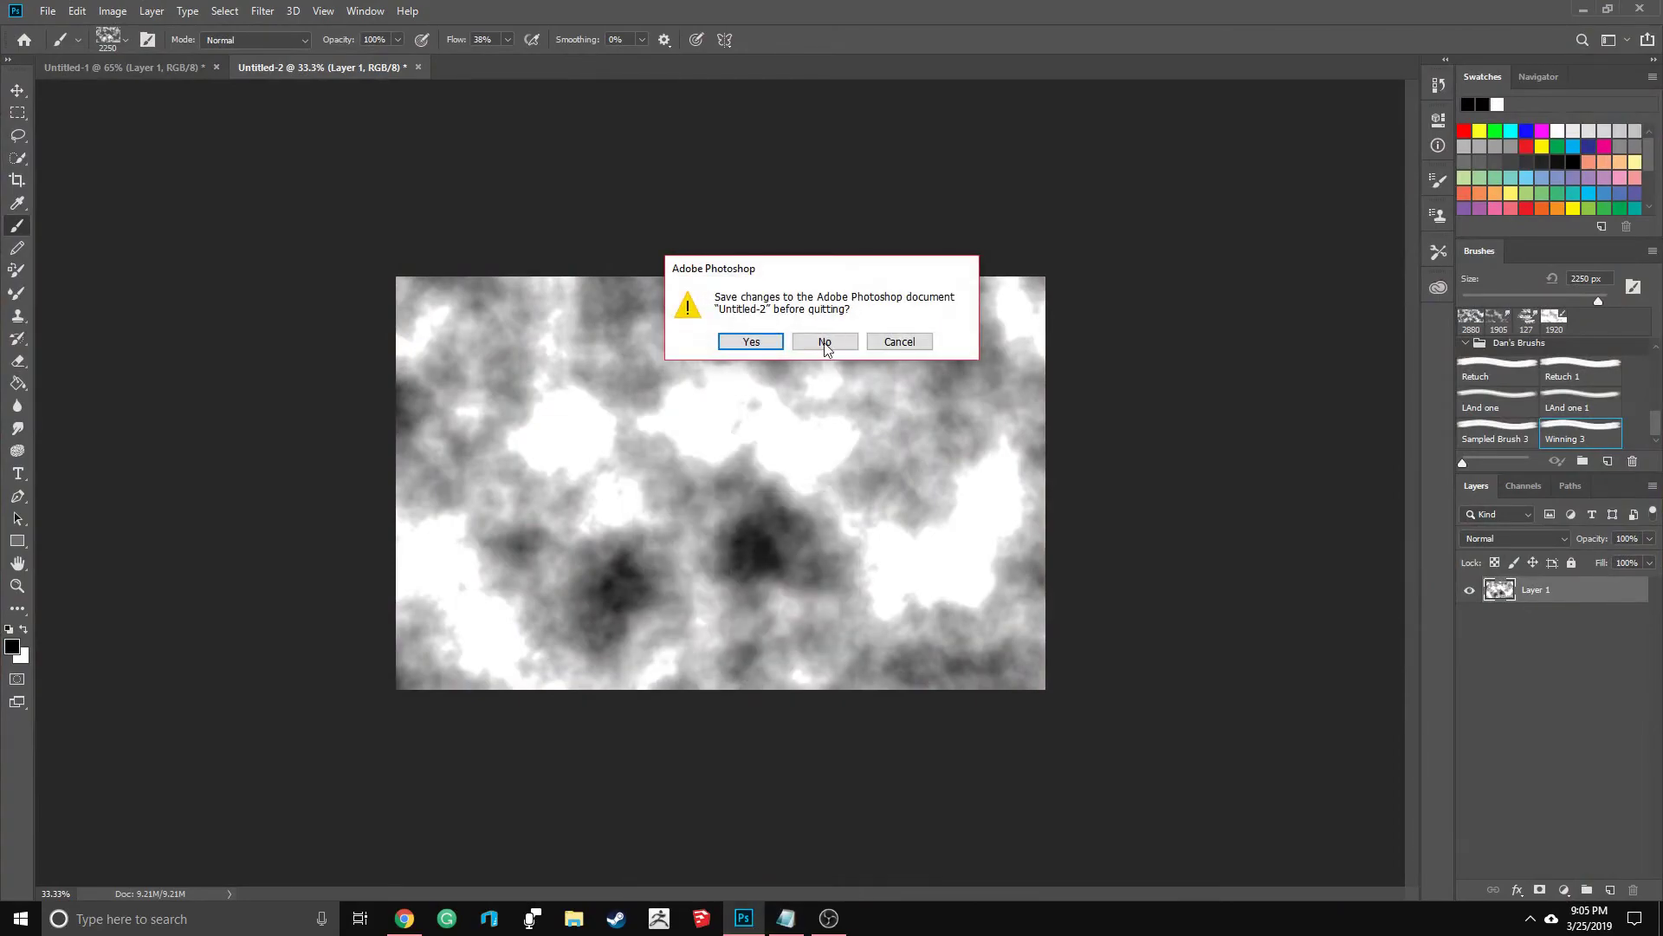
pyautogui.click(825, 342)
pyautogui.click(825, 341)
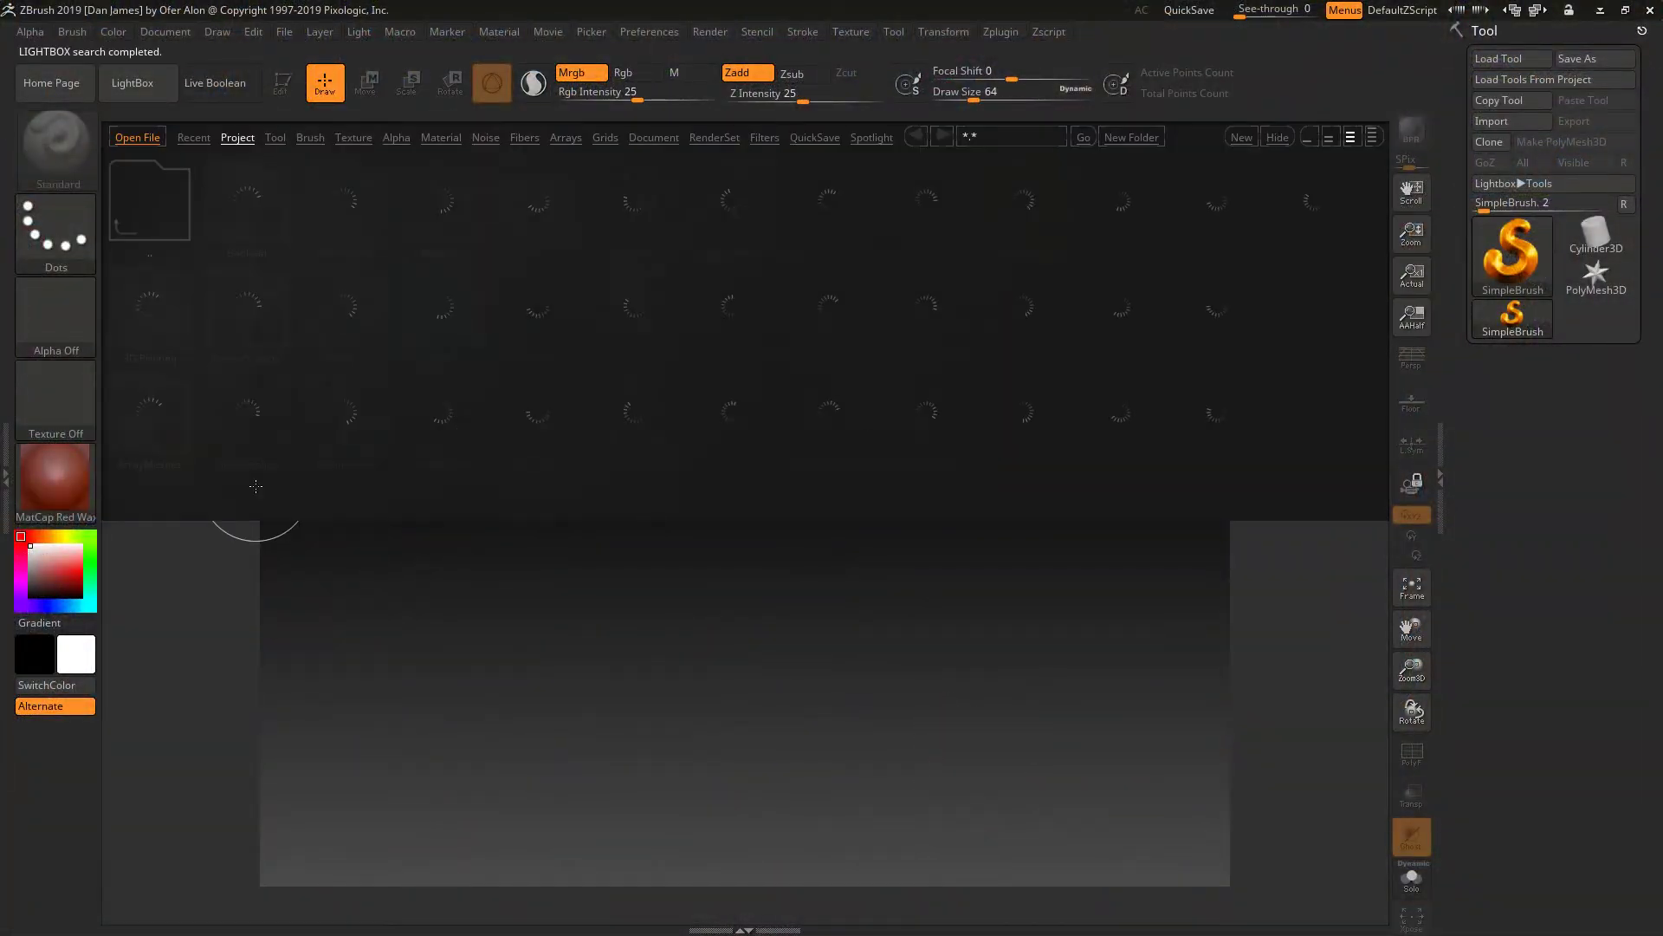
# Step: In ZBrush, open the ThickPlane project and convert the plane to a PolyMesh3D
pyautogui.doubleClick(1222, 412)
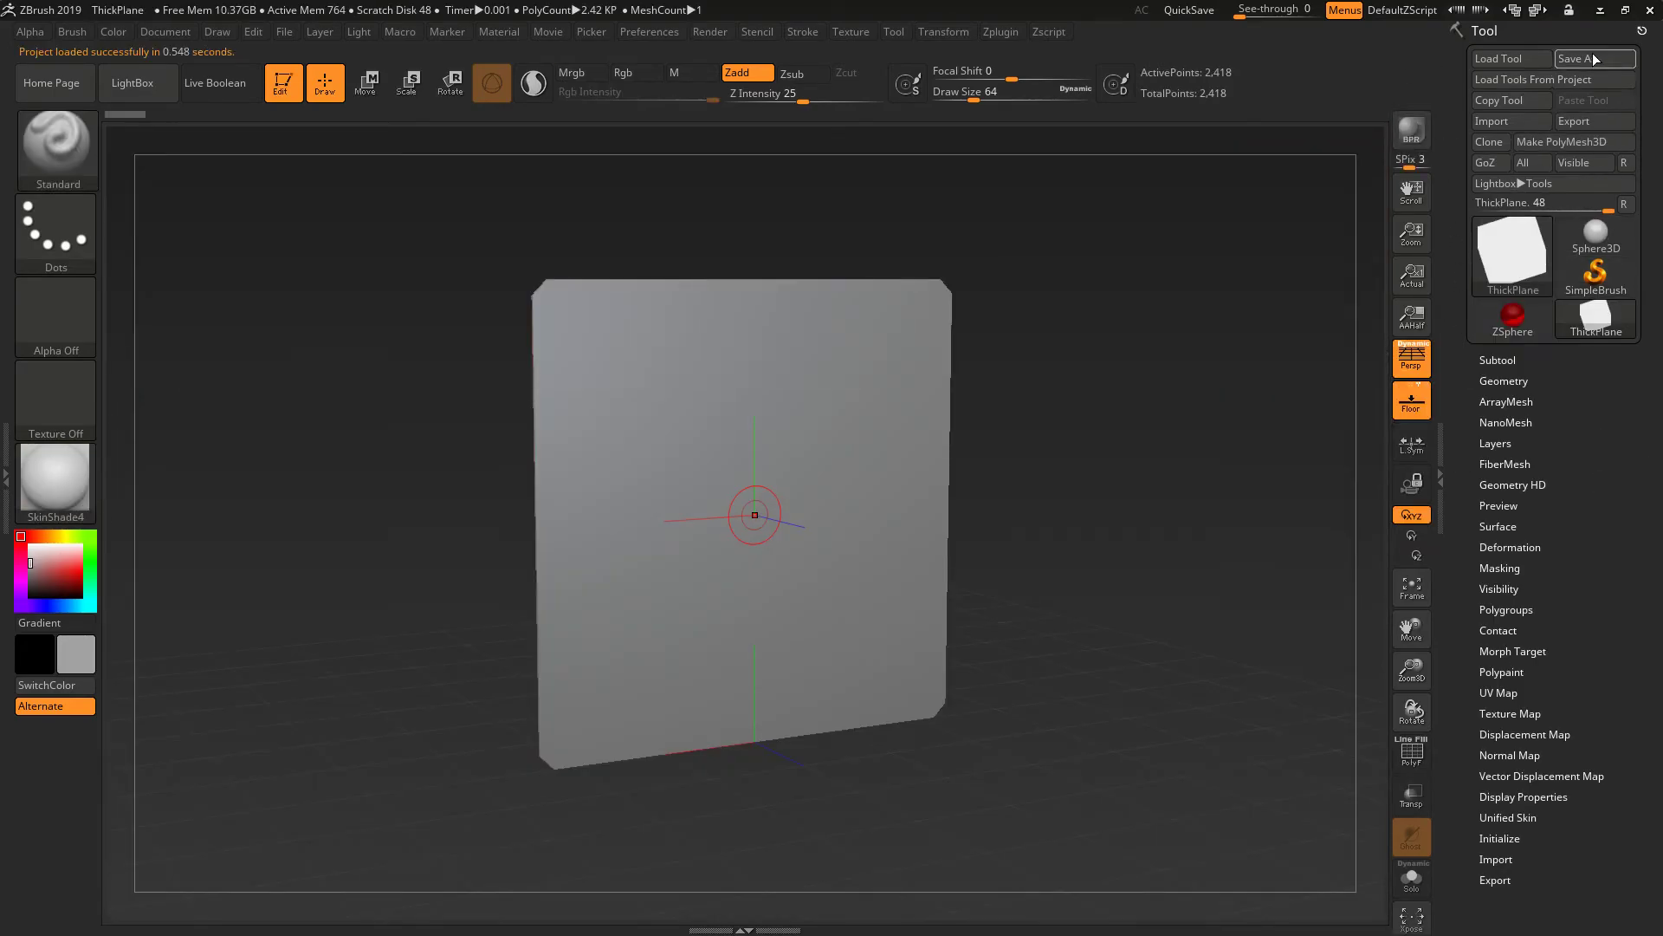
pyautogui.moveTo(1039, 472); pyautogui.dragTo(1021, 444)
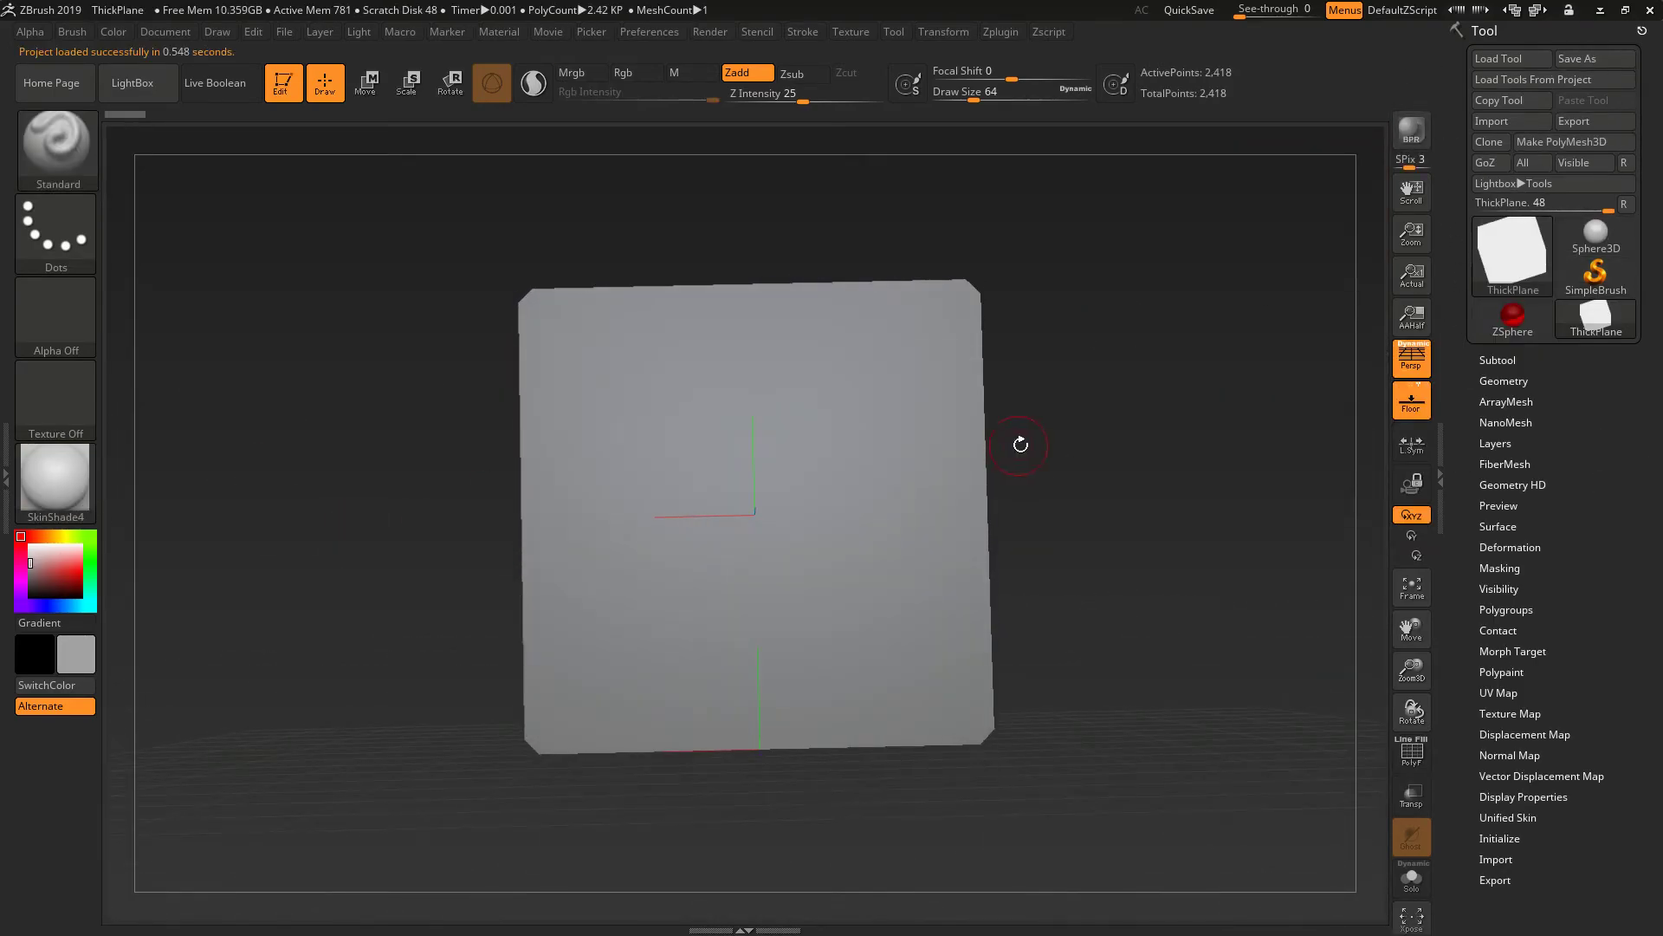
pyautogui.click(1591, 140)
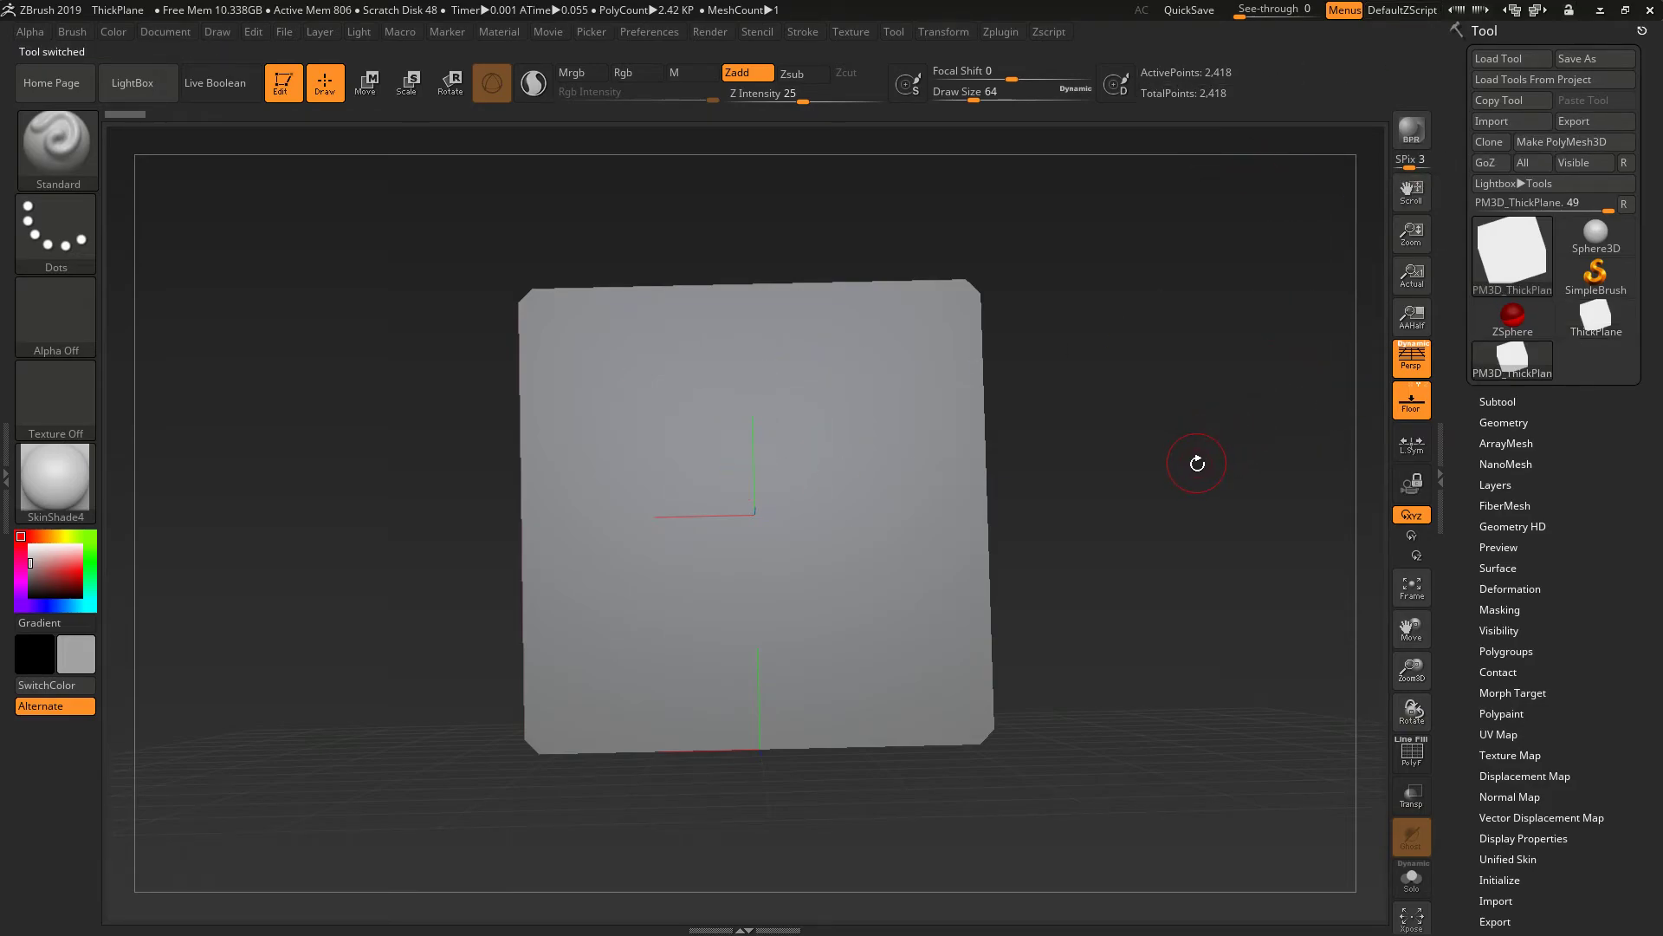
pyautogui.moveTo(1152, 433); pyautogui.dragTo(1157, 426)
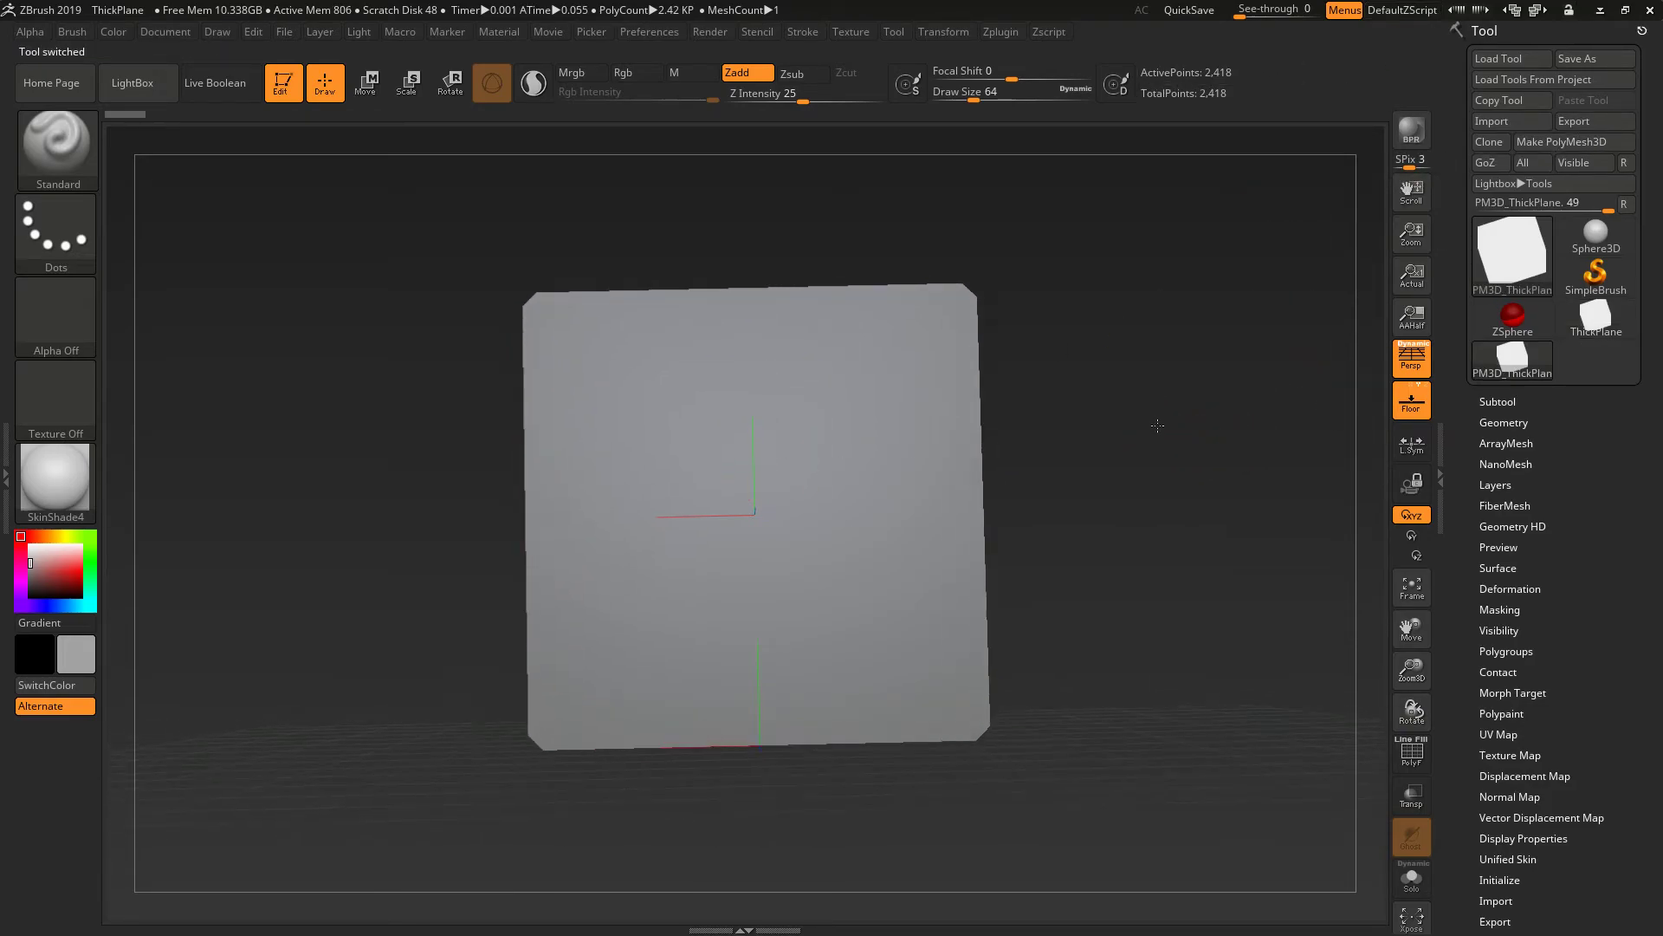
# Step: Restrict view rotation to the Y axis and subdivide the thick plane mesh five times
pyautogui.click(1422, 559)
pyautogui.click(1419, 537)
pyautogui.moveTo(1092, 409)
pyautogui.mouseDown()
pyautogui.moveTo(1075, 400)
pyautogui.moveTo(1061, 545)
pyautogui.moveTo(1066, 429)
pyautogui.mouseUp()
pyautogui.hotkey('ctrl', 'd')
pyautogui.hotkey('ctrl', 'd')
pyautogui.hotkey('ctrl', 'd')
pyautogui.hotkey('ctrl', 'd')
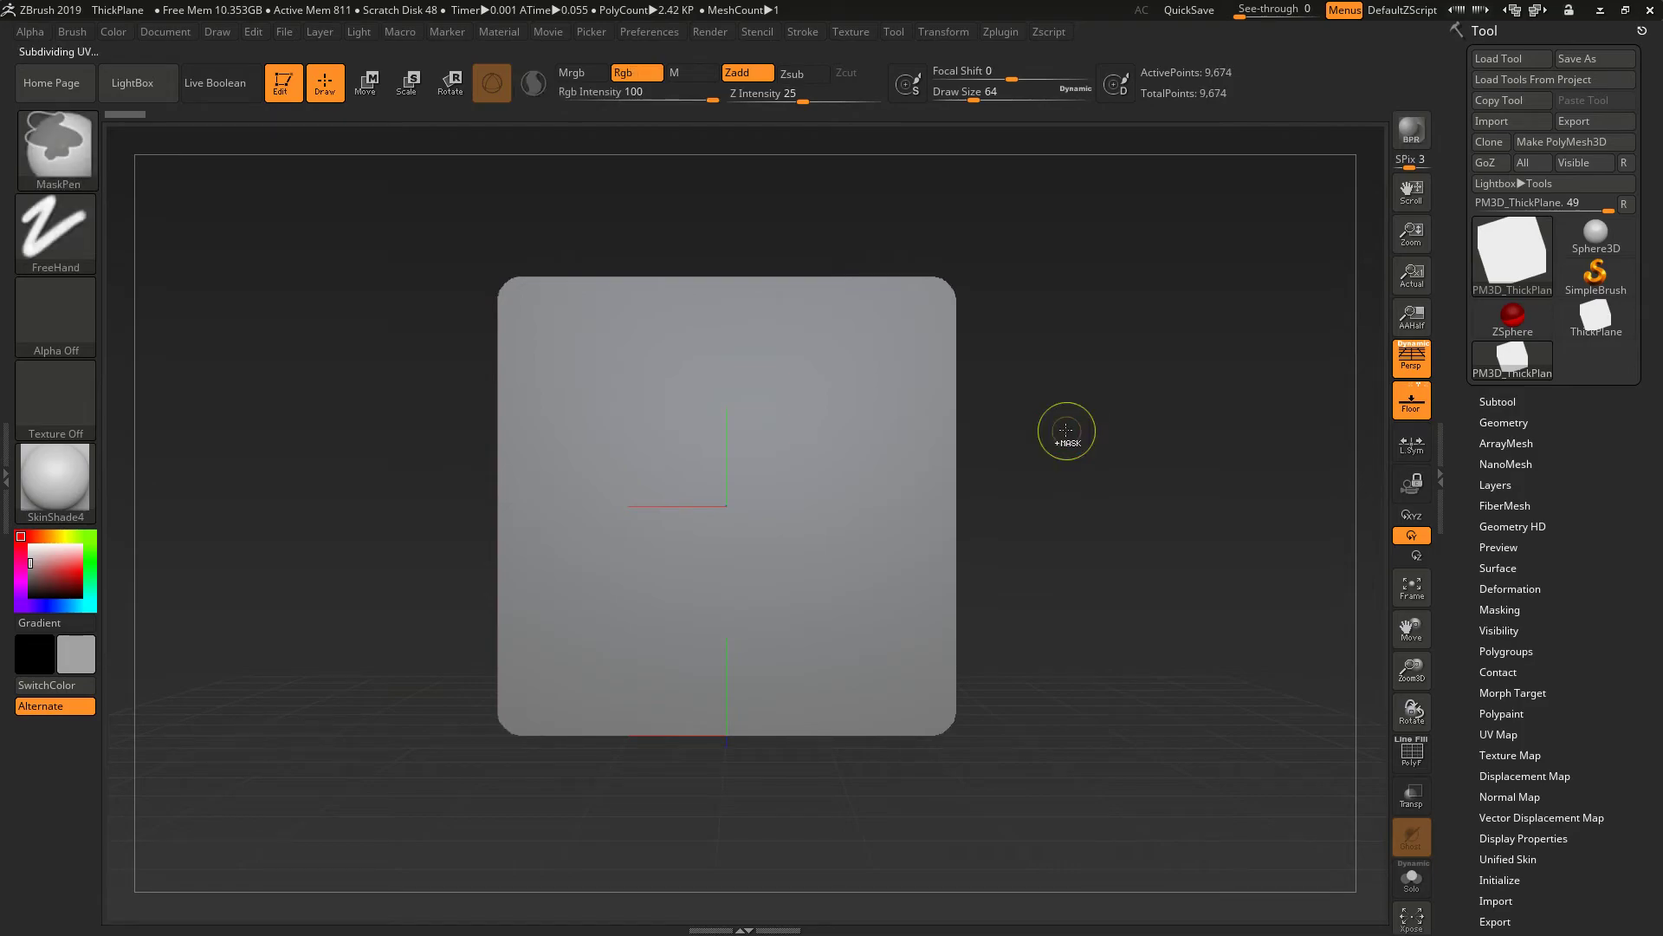
pyautogui.hotkey('ctrl', 'd')
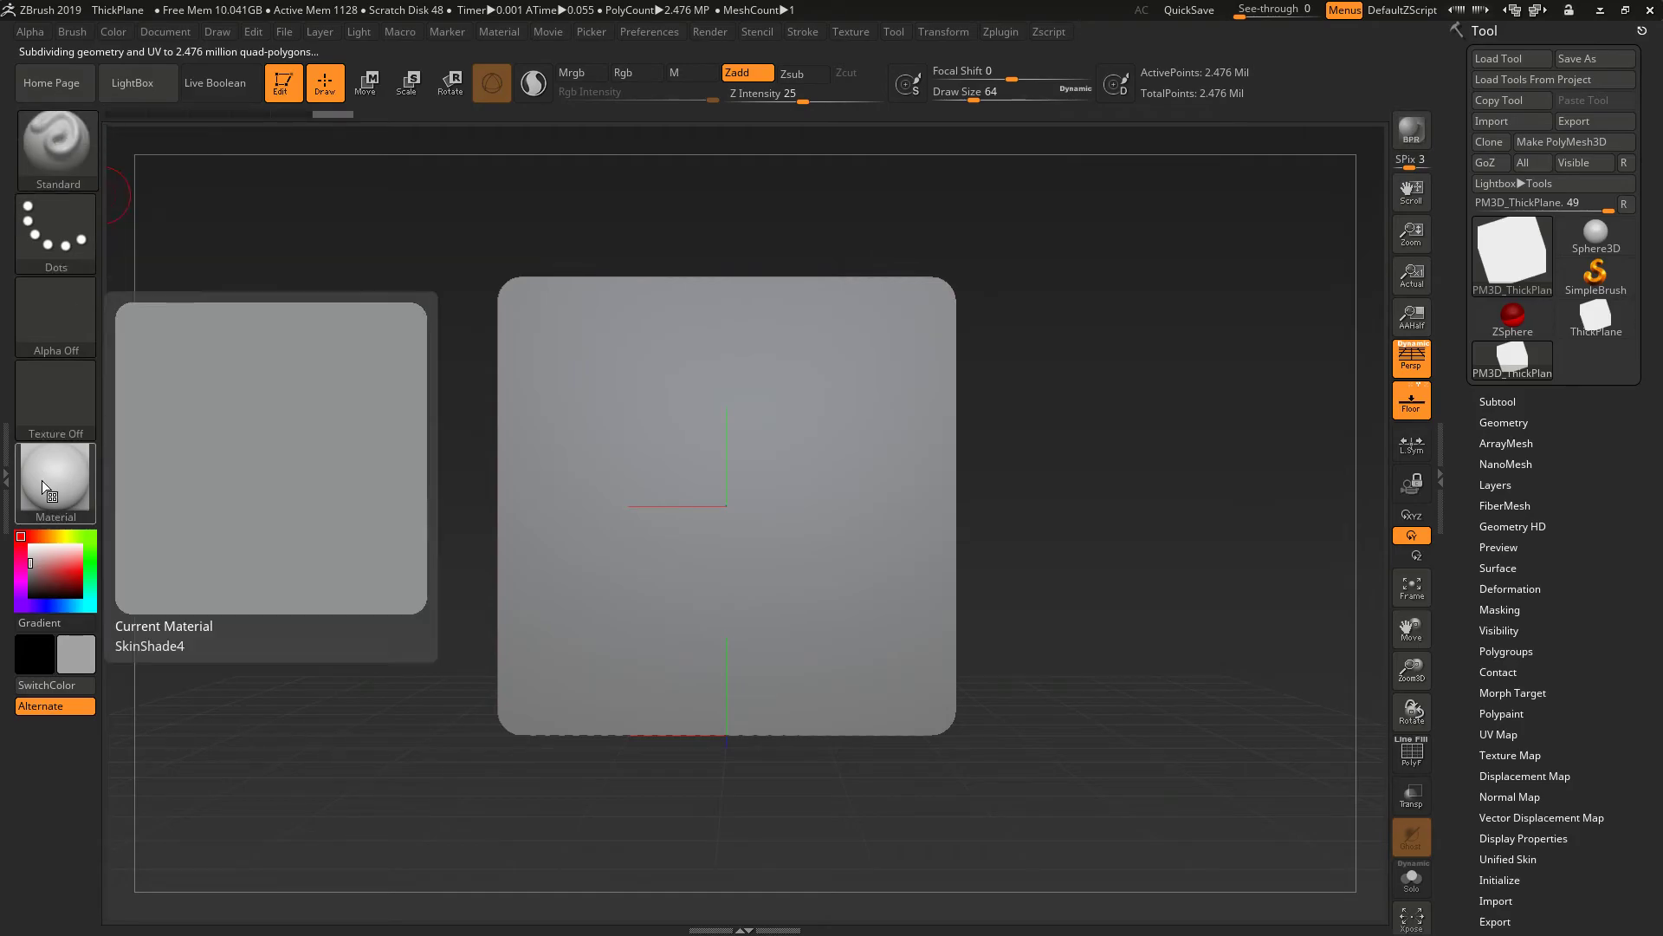
# Step: Select the FormSoft brush and give it the Dots stroke
pyautogui.click(47, 142)
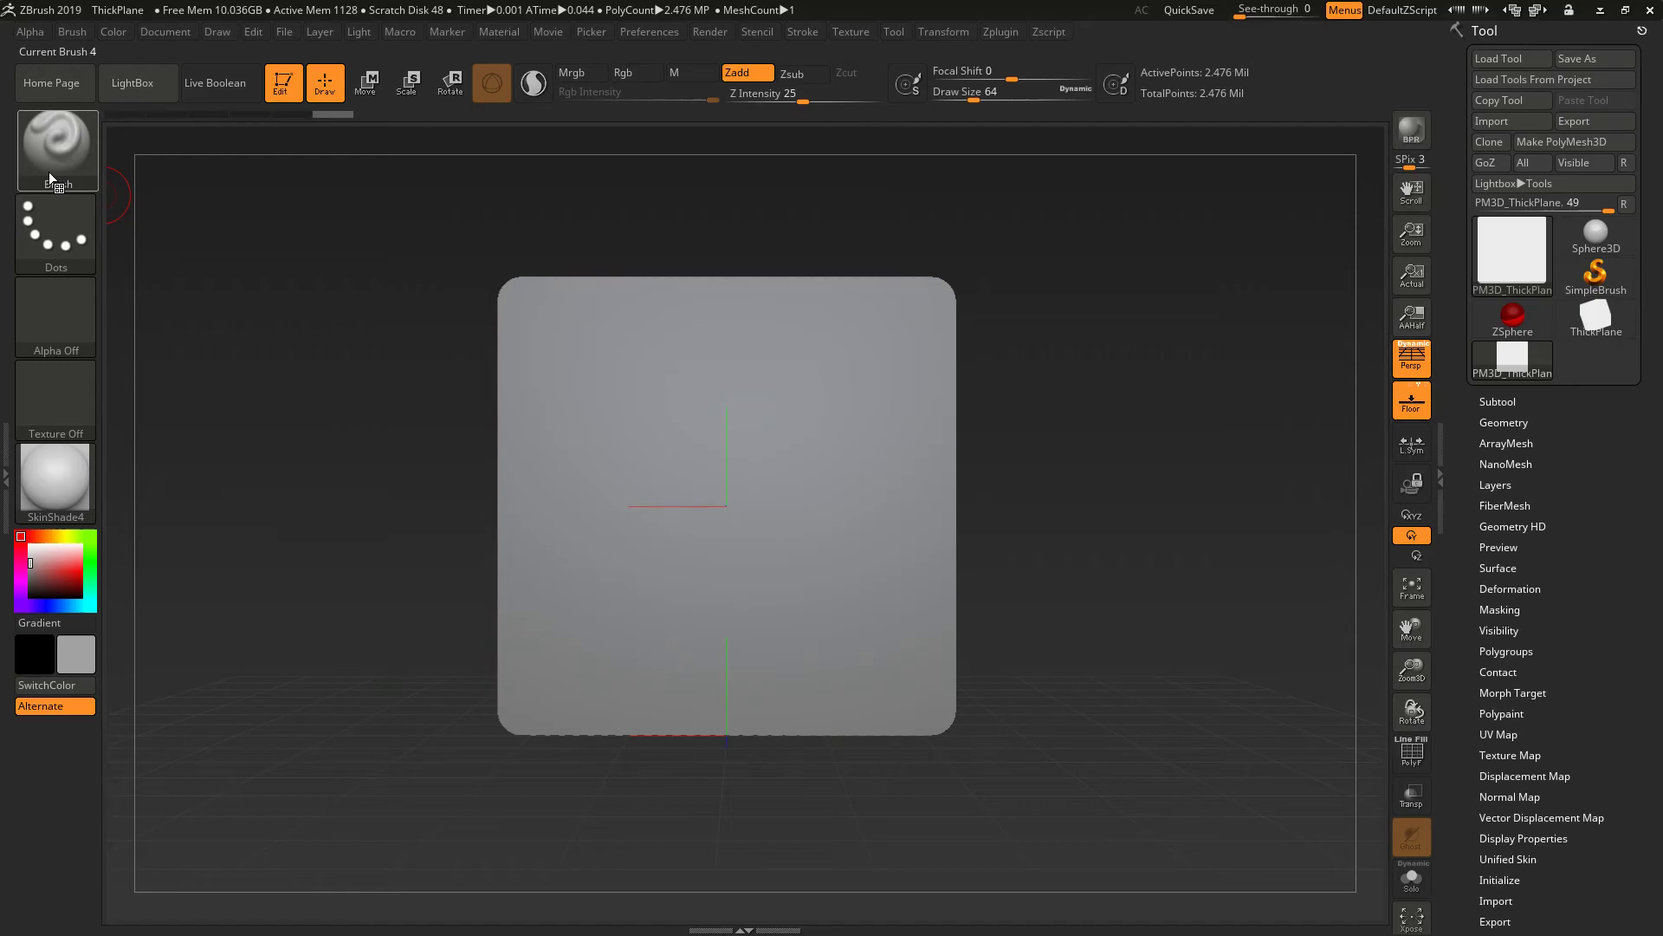
pyautogui.click(49, 172)
pyautogui.click(432, 338)
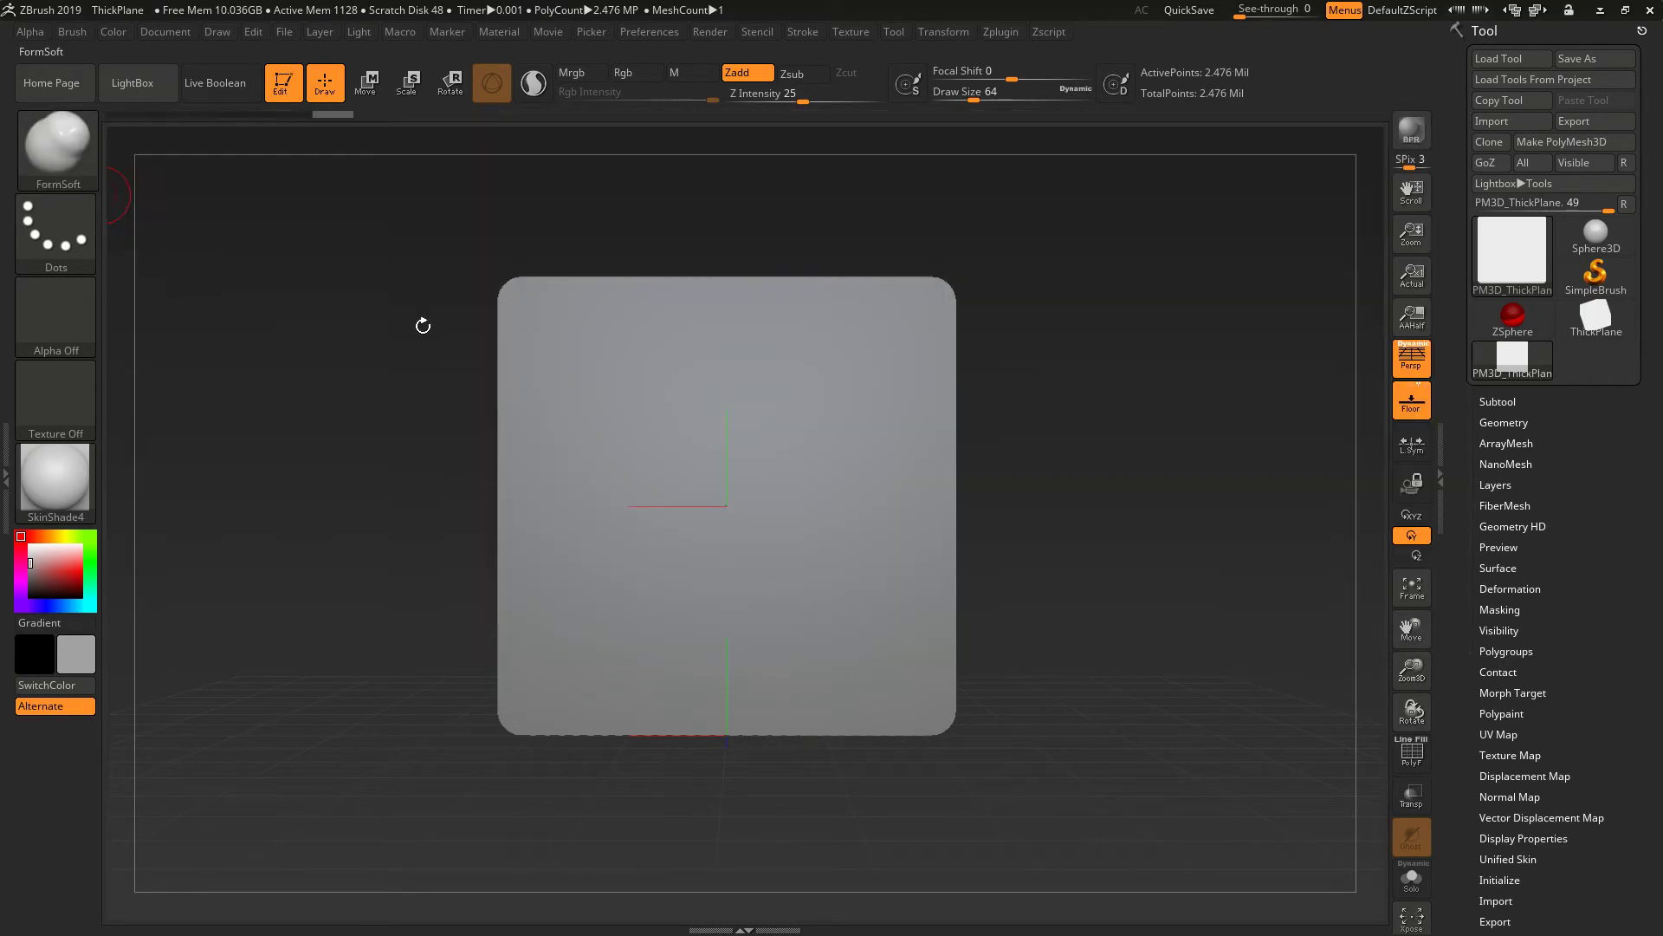
pyautogui.click(48, 233)
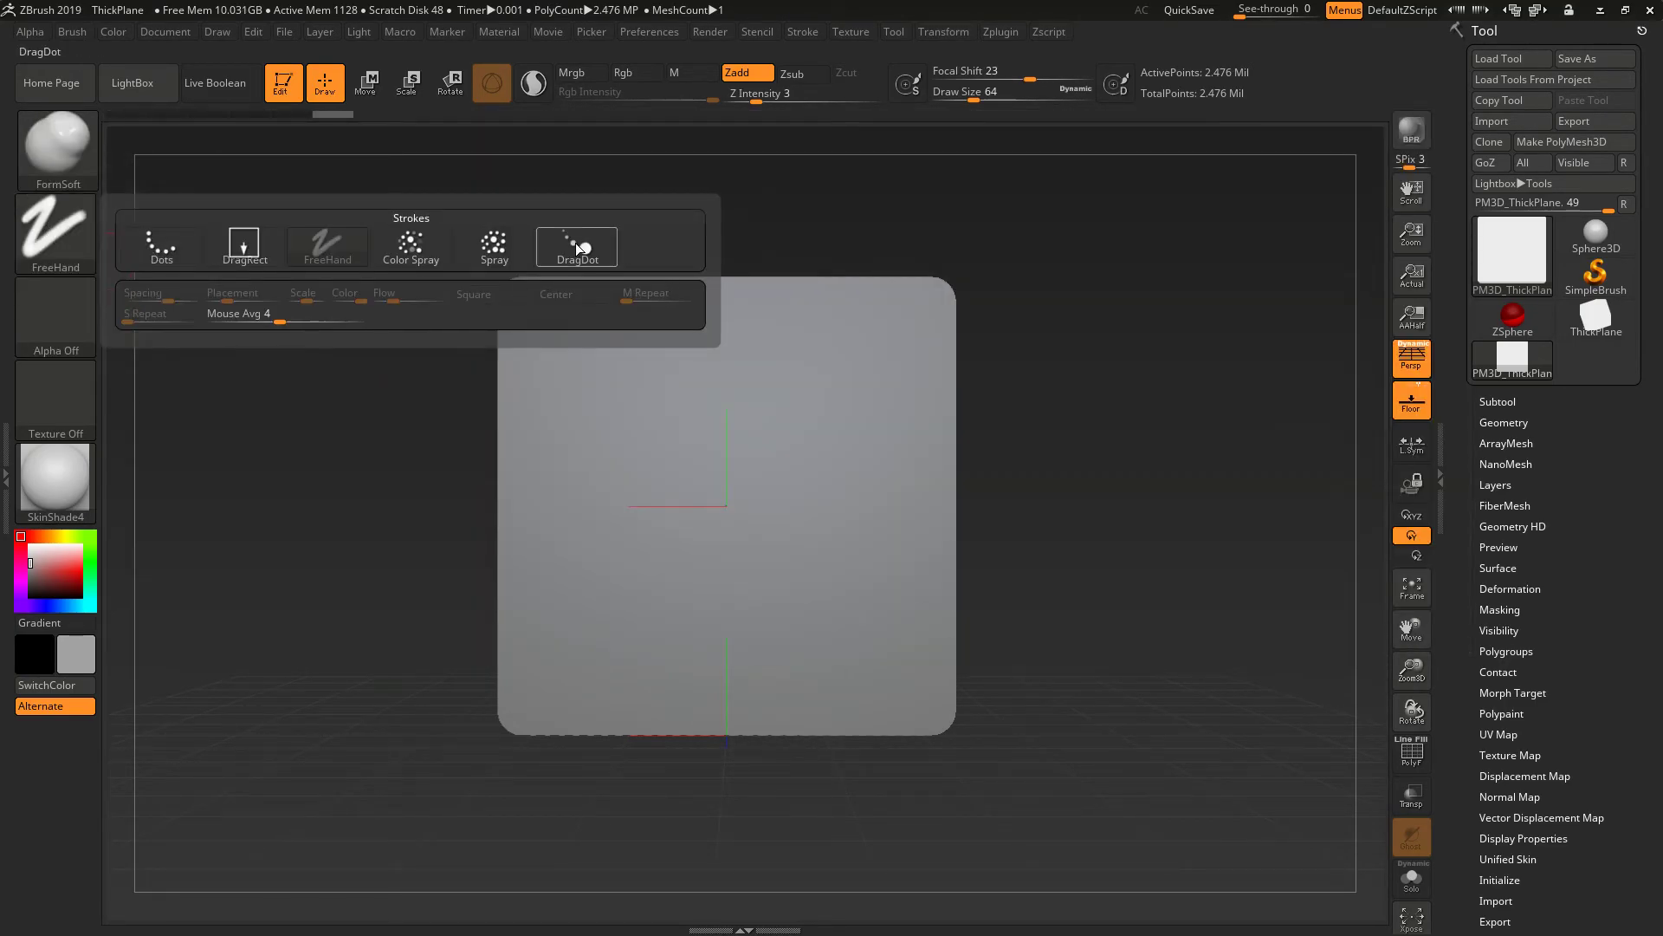
pyautogui.moveTo(575, 242)
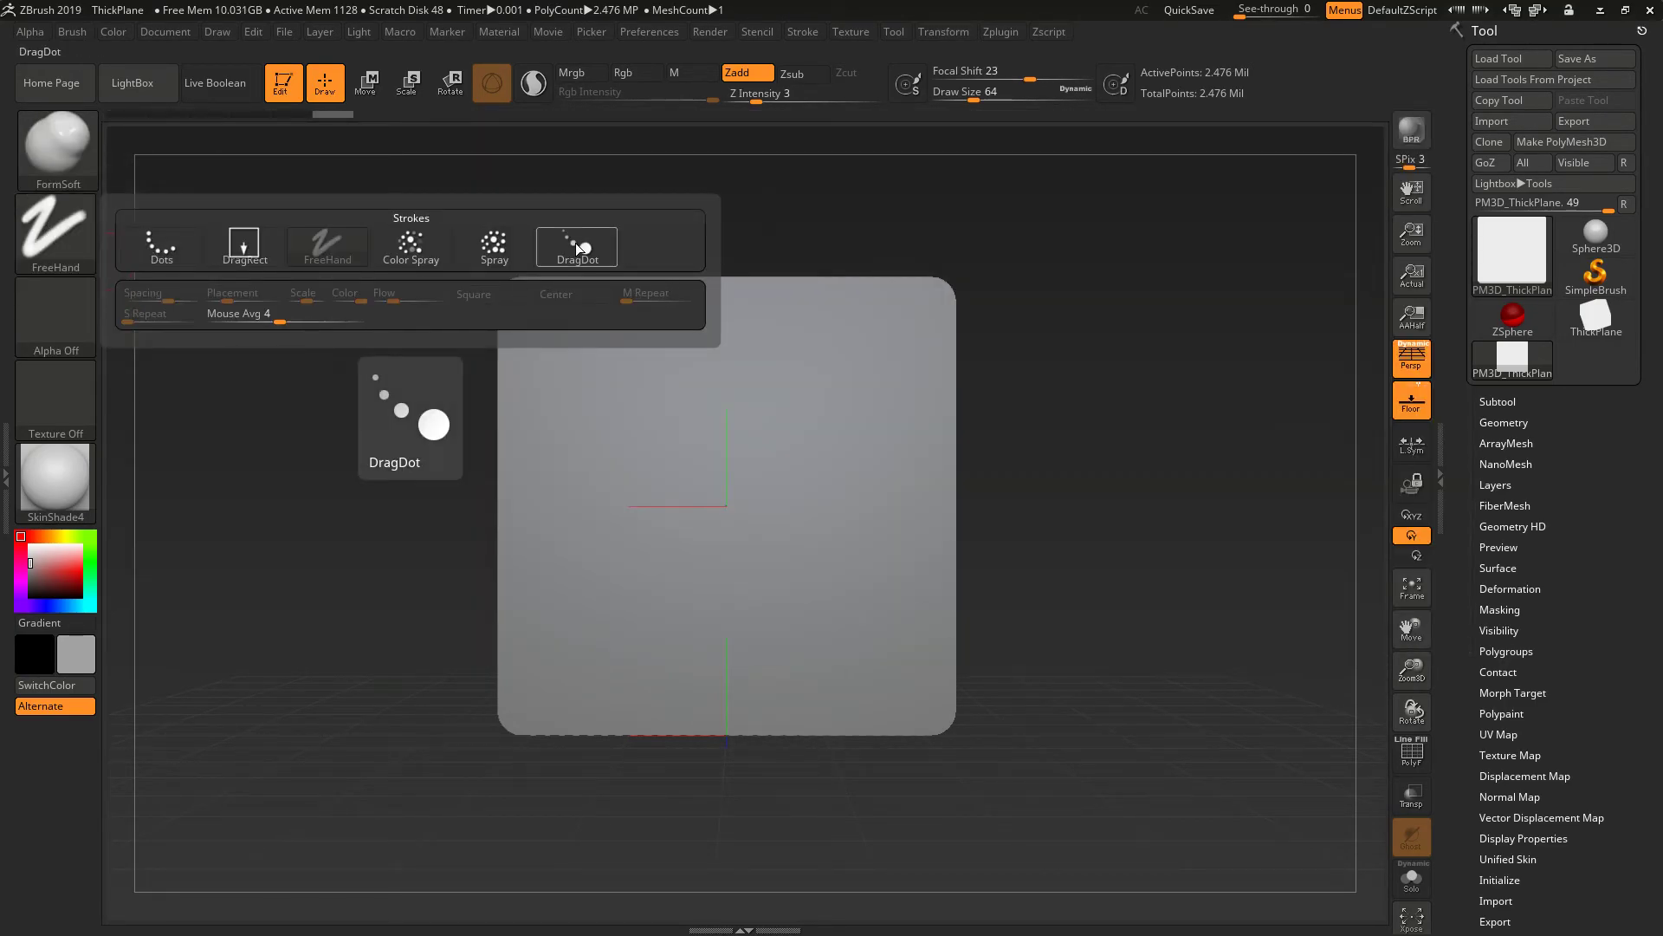
pyautogui.click(161, 244)
# Step: Import the Dan image from the Downloads folder as the brush alpha
pyautogui.click(38, 330)
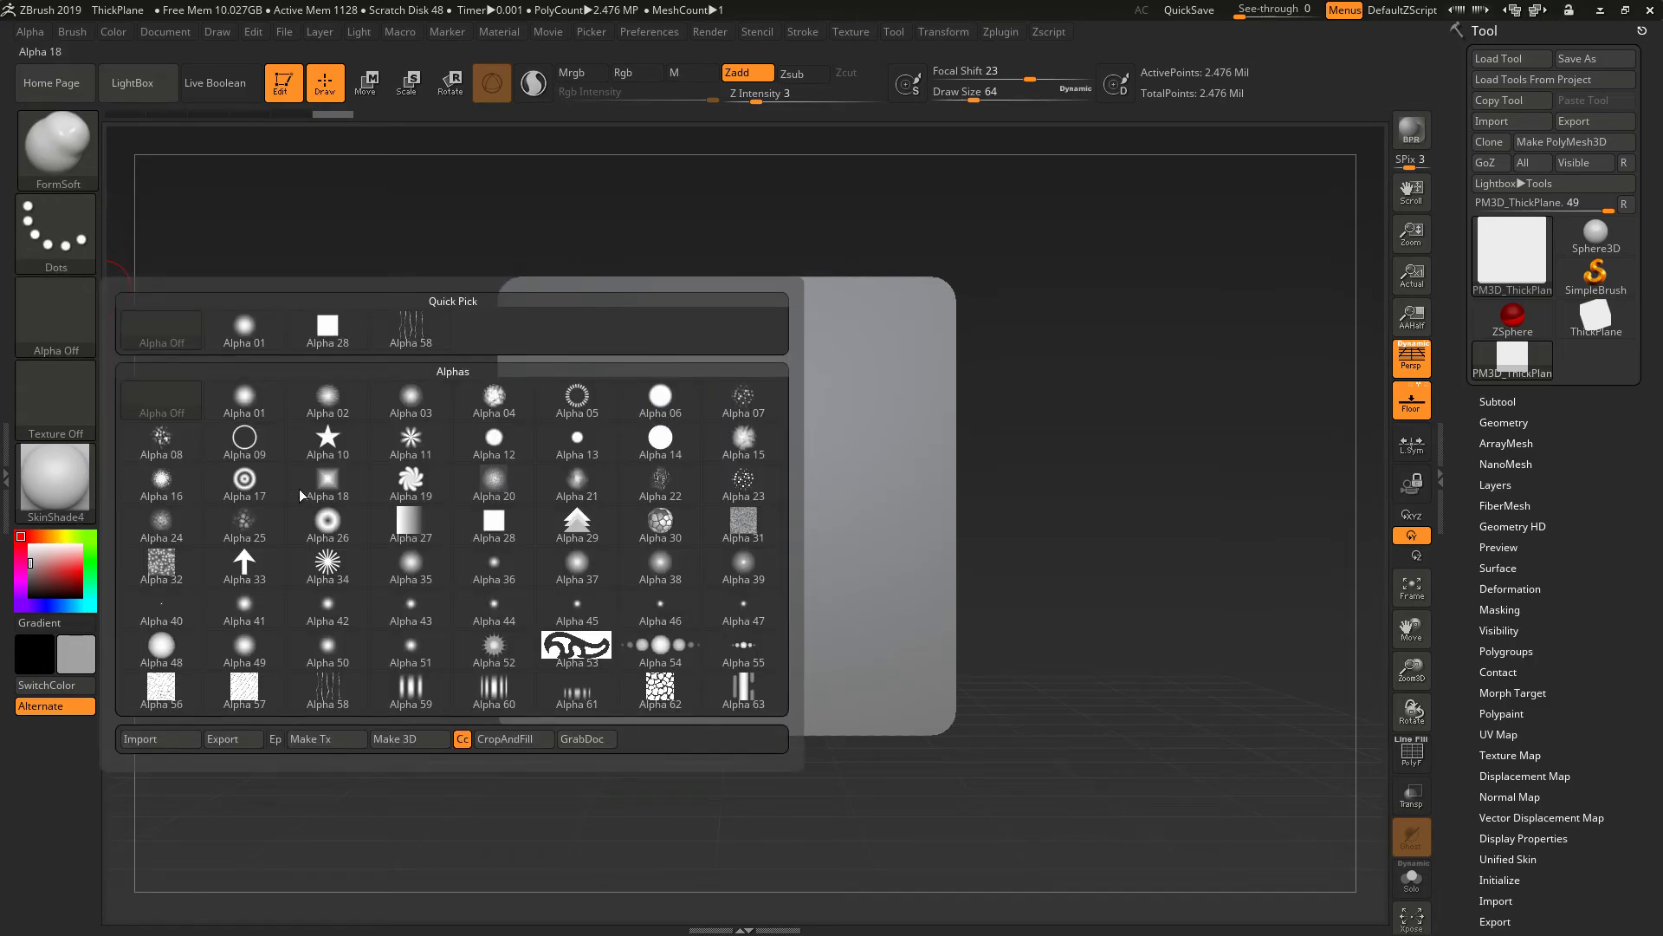
pyautogui.click(161, 403)
pyautogui.click(33, 248)
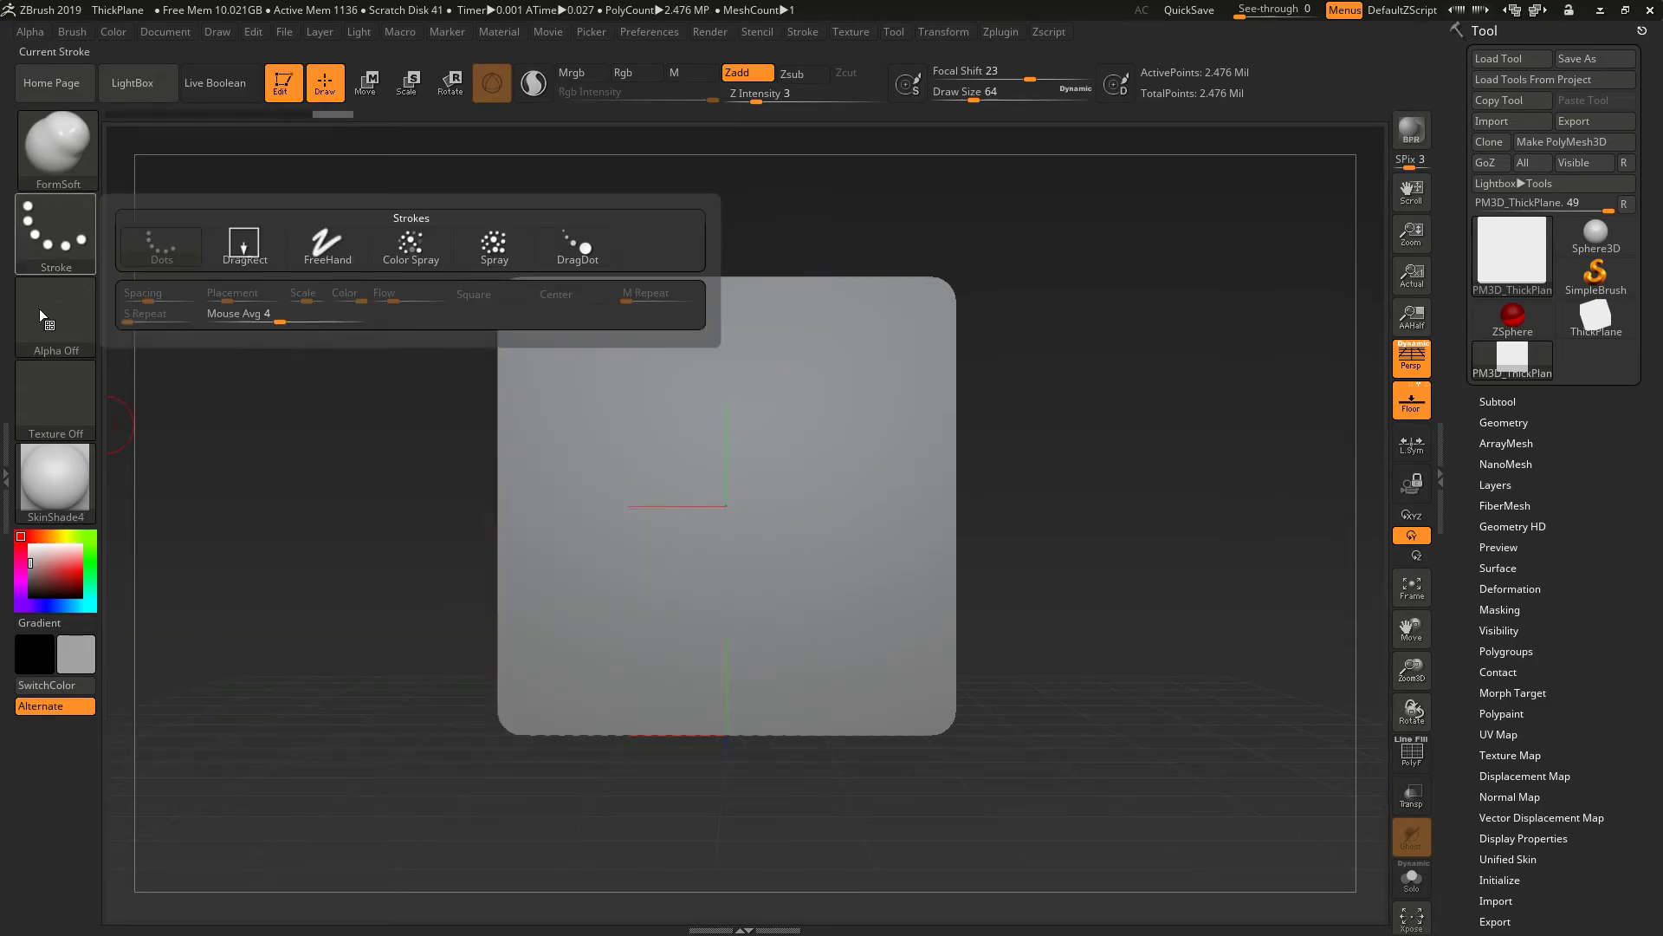
pyautogui.click(39, 308)
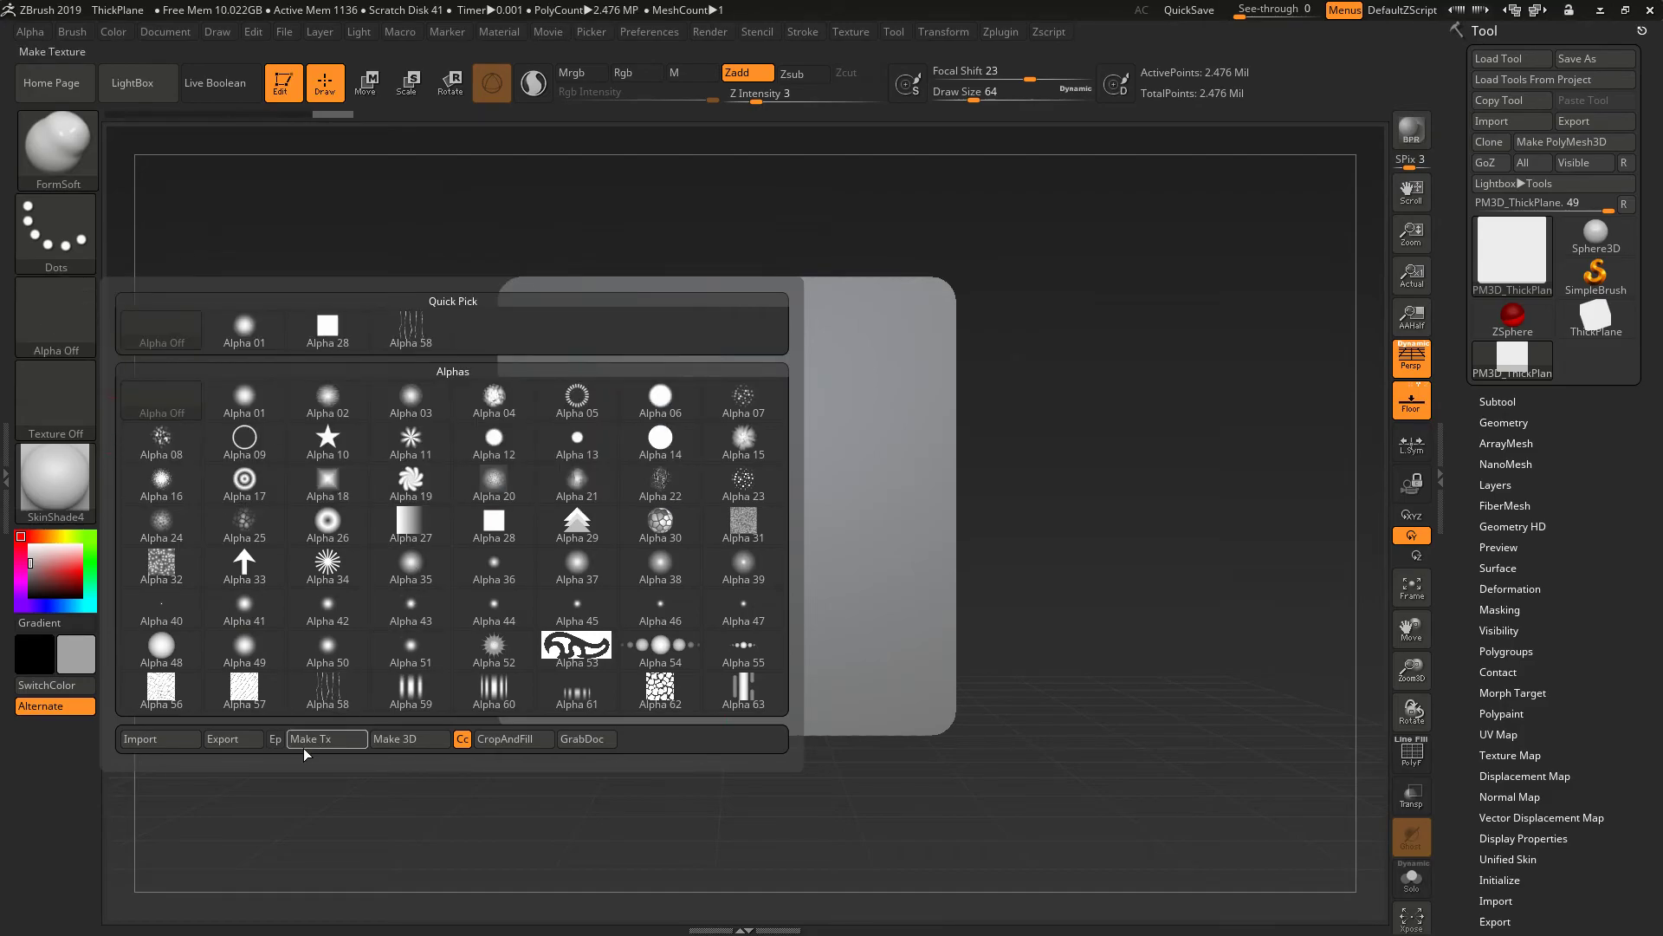
pyautogui.click(173, 741)
pyautogui.moveTo(140, 298); pyautogui.dragTo(145, 182)
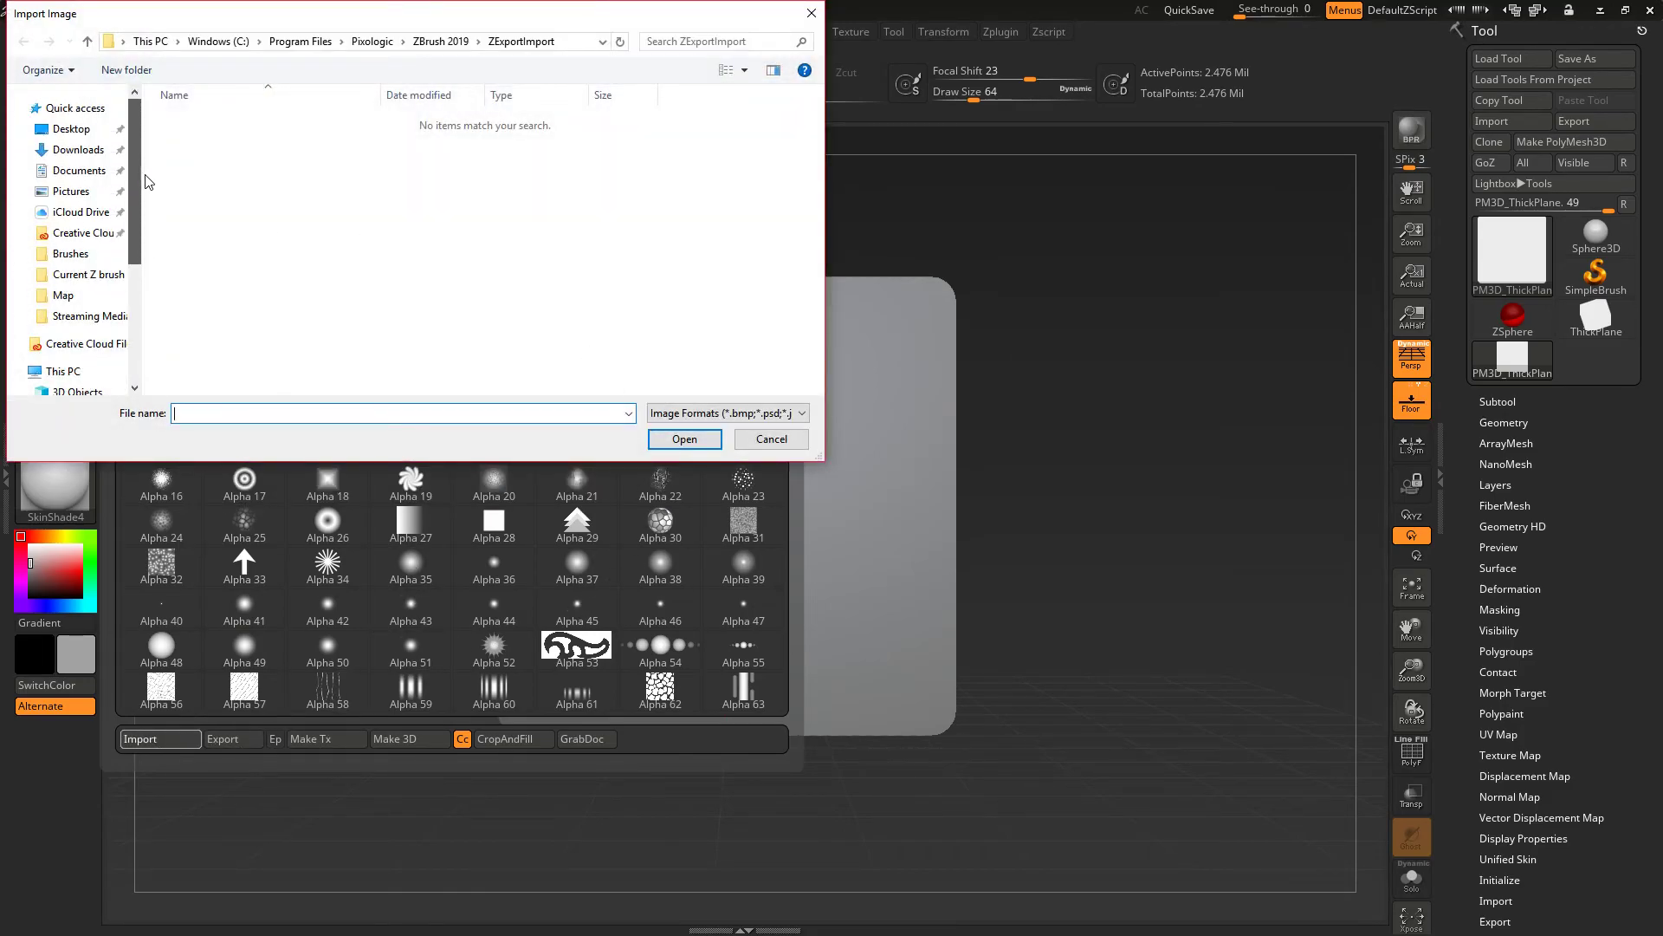
pyautogui.click(77, 150)
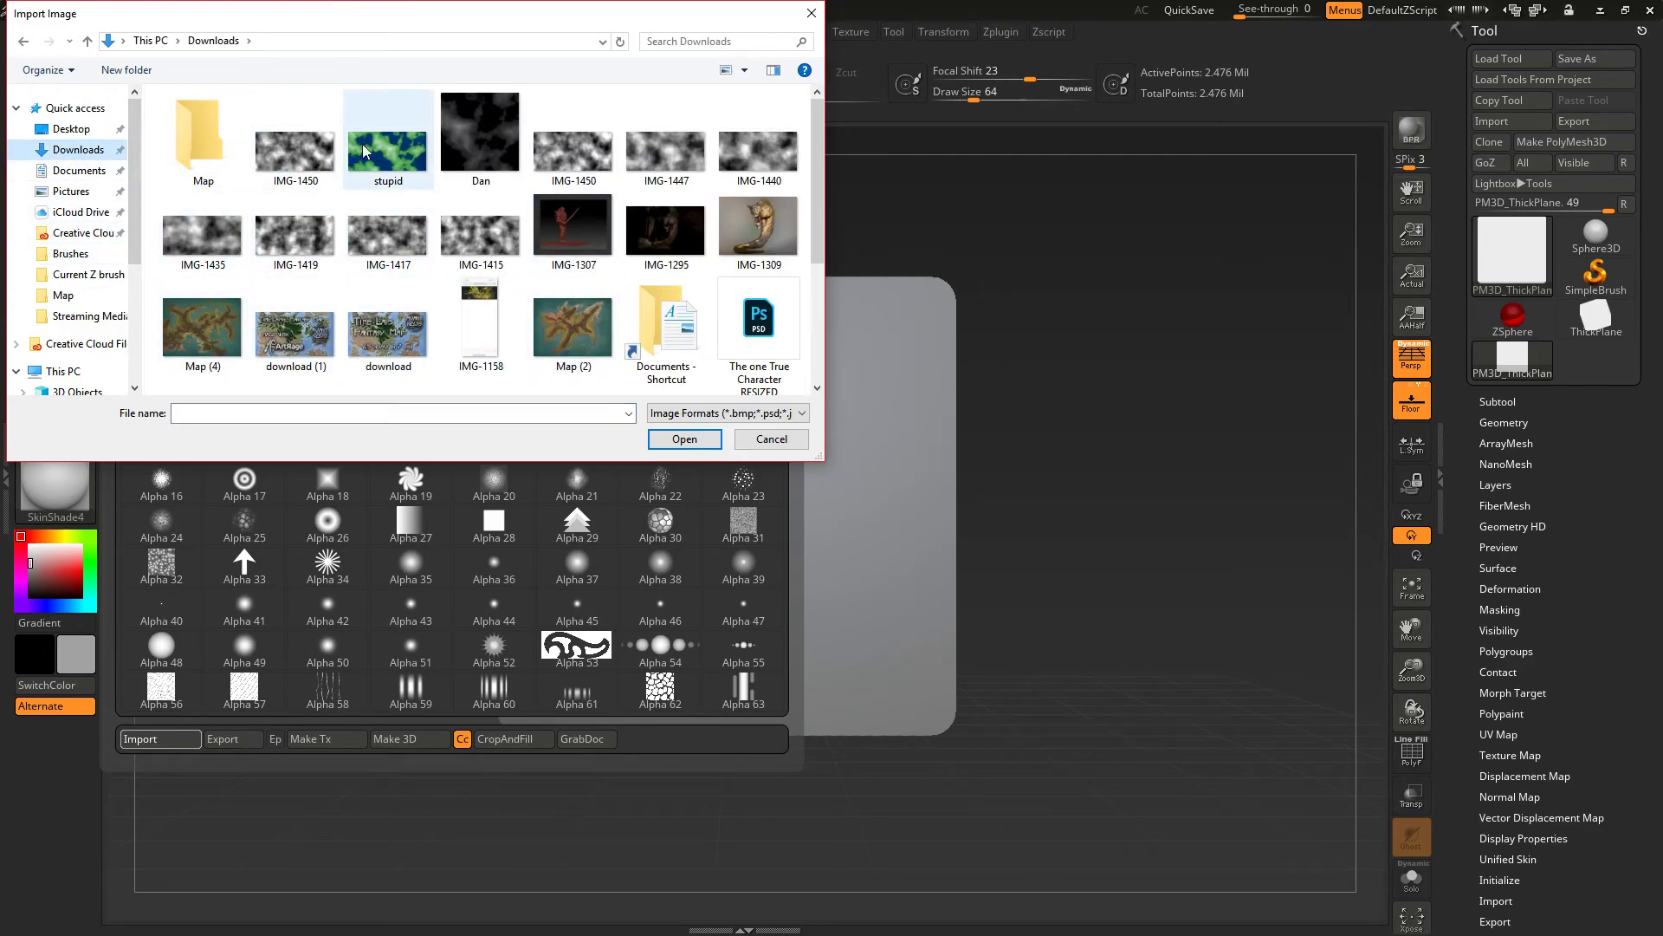
pyautogui.doubleClick(485, 126)
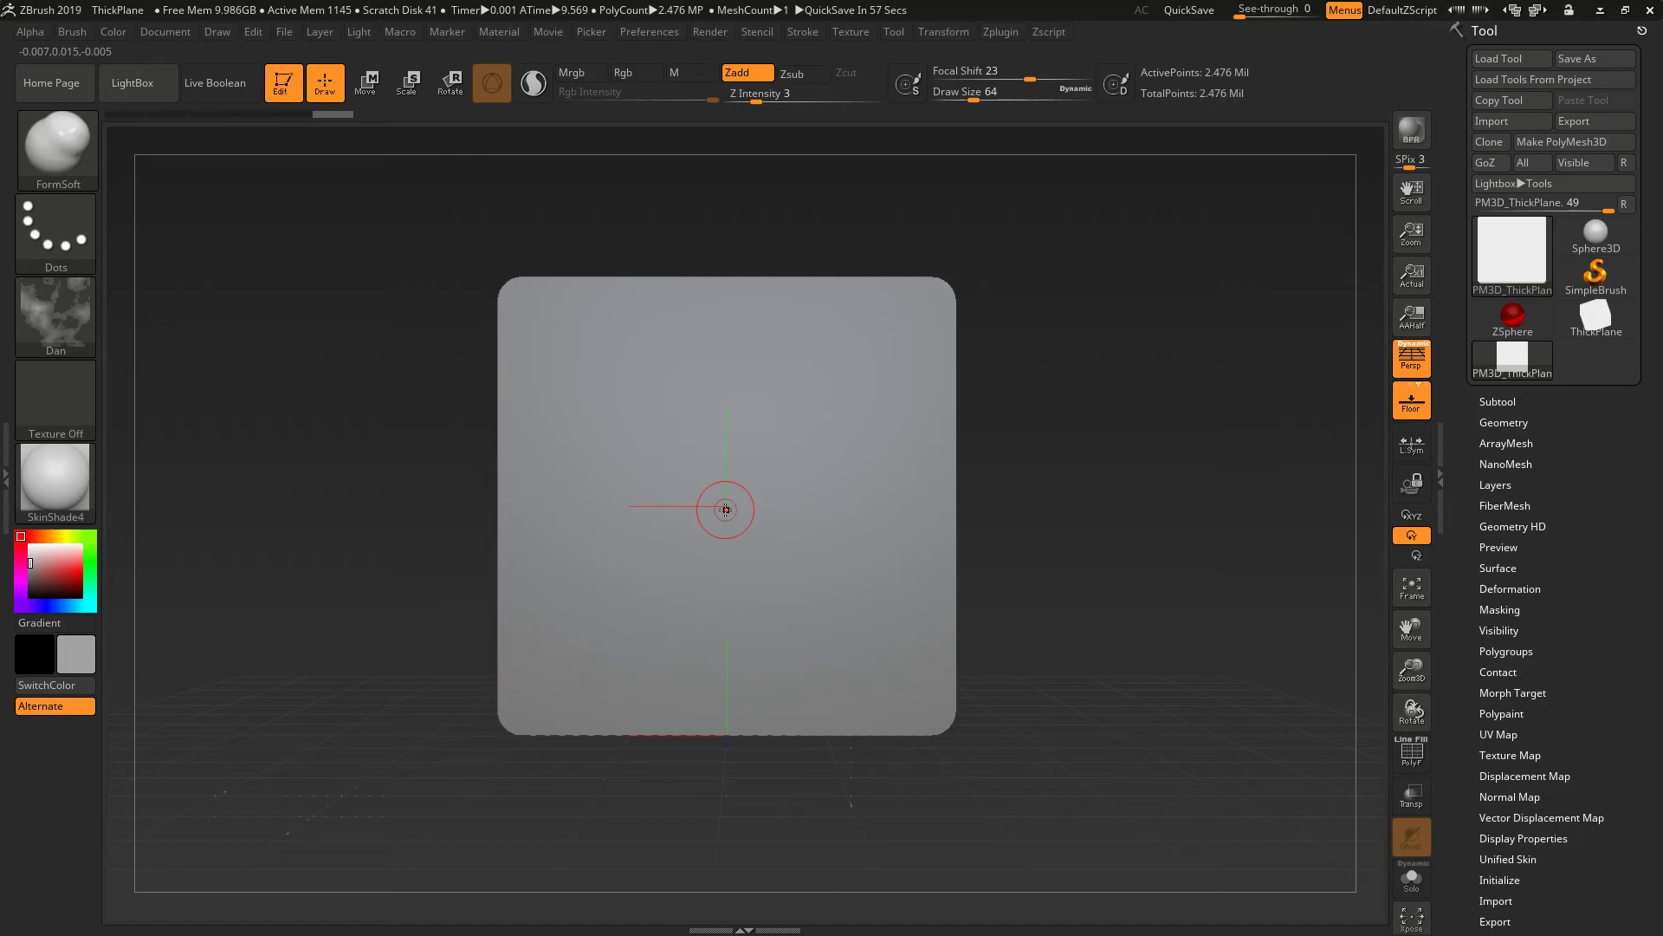
# Step: Set the brush to draw size 648, focal shift -16 and Z intensity 5, and undo the test stroke
pyautogui.press('space')
pyautogui.moveTo(482, 471); pyautogui.dragTo(566, 472)
pyautogui.moveTo(472, 537); pyautogui.dragTo(477, 536)
pyautogui.moveTo(535, 490); pyautogui.dragTo(512, 490)
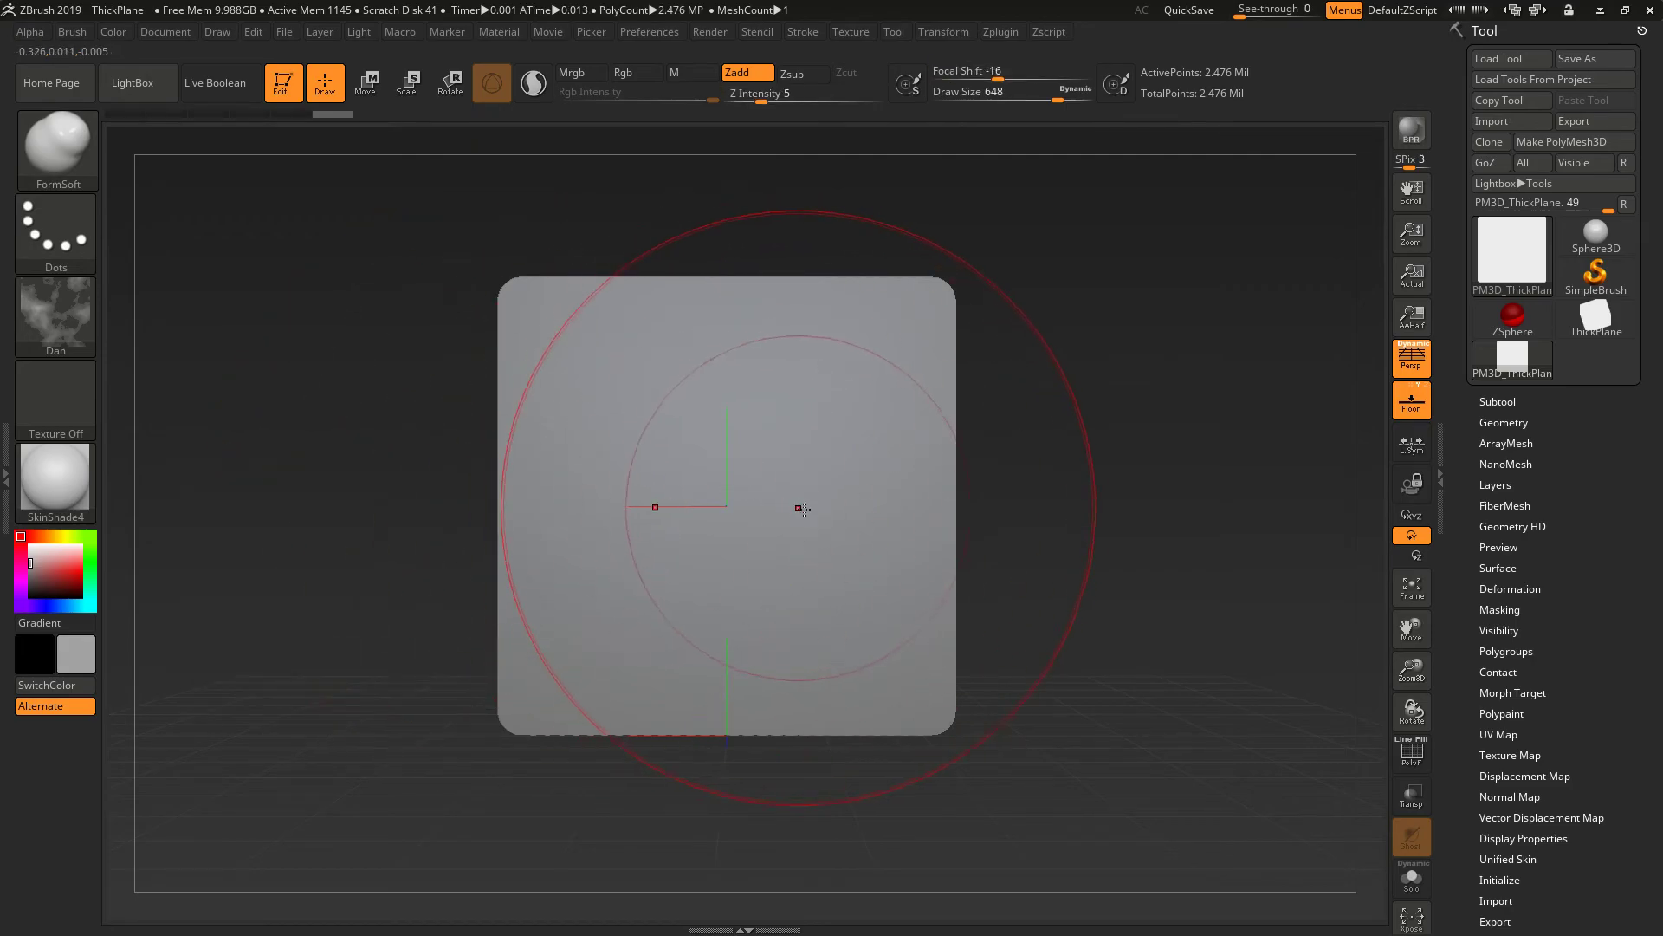
pyautogui.press('ctrl')
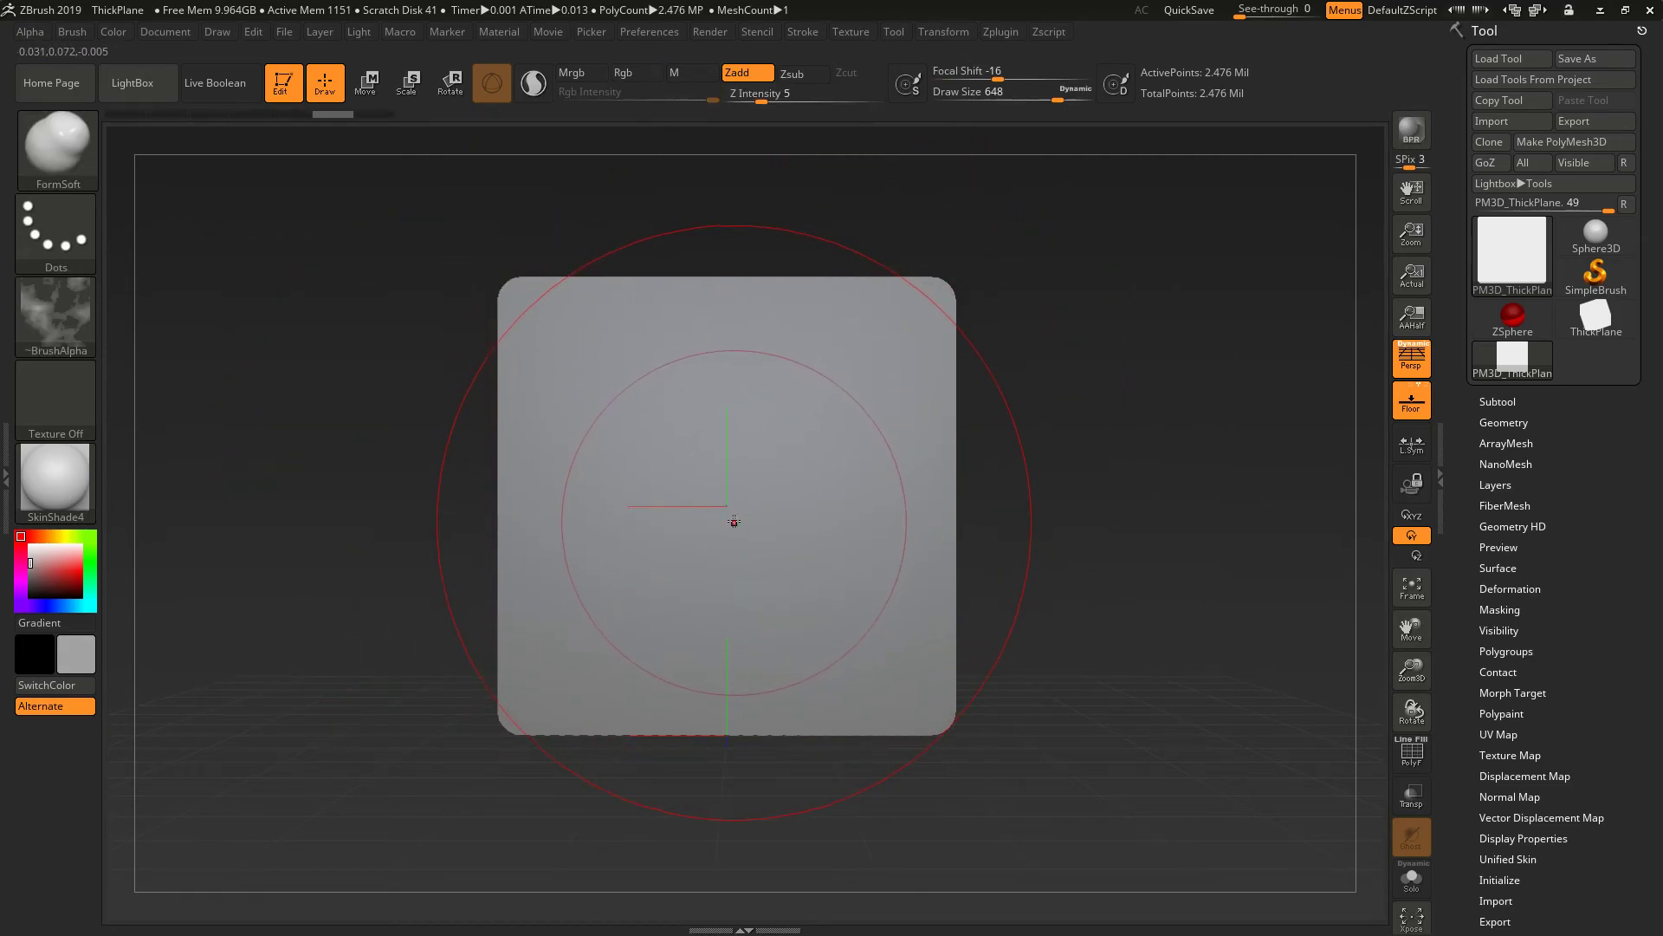
pyautogui.hotkey('ctrl', 'z')
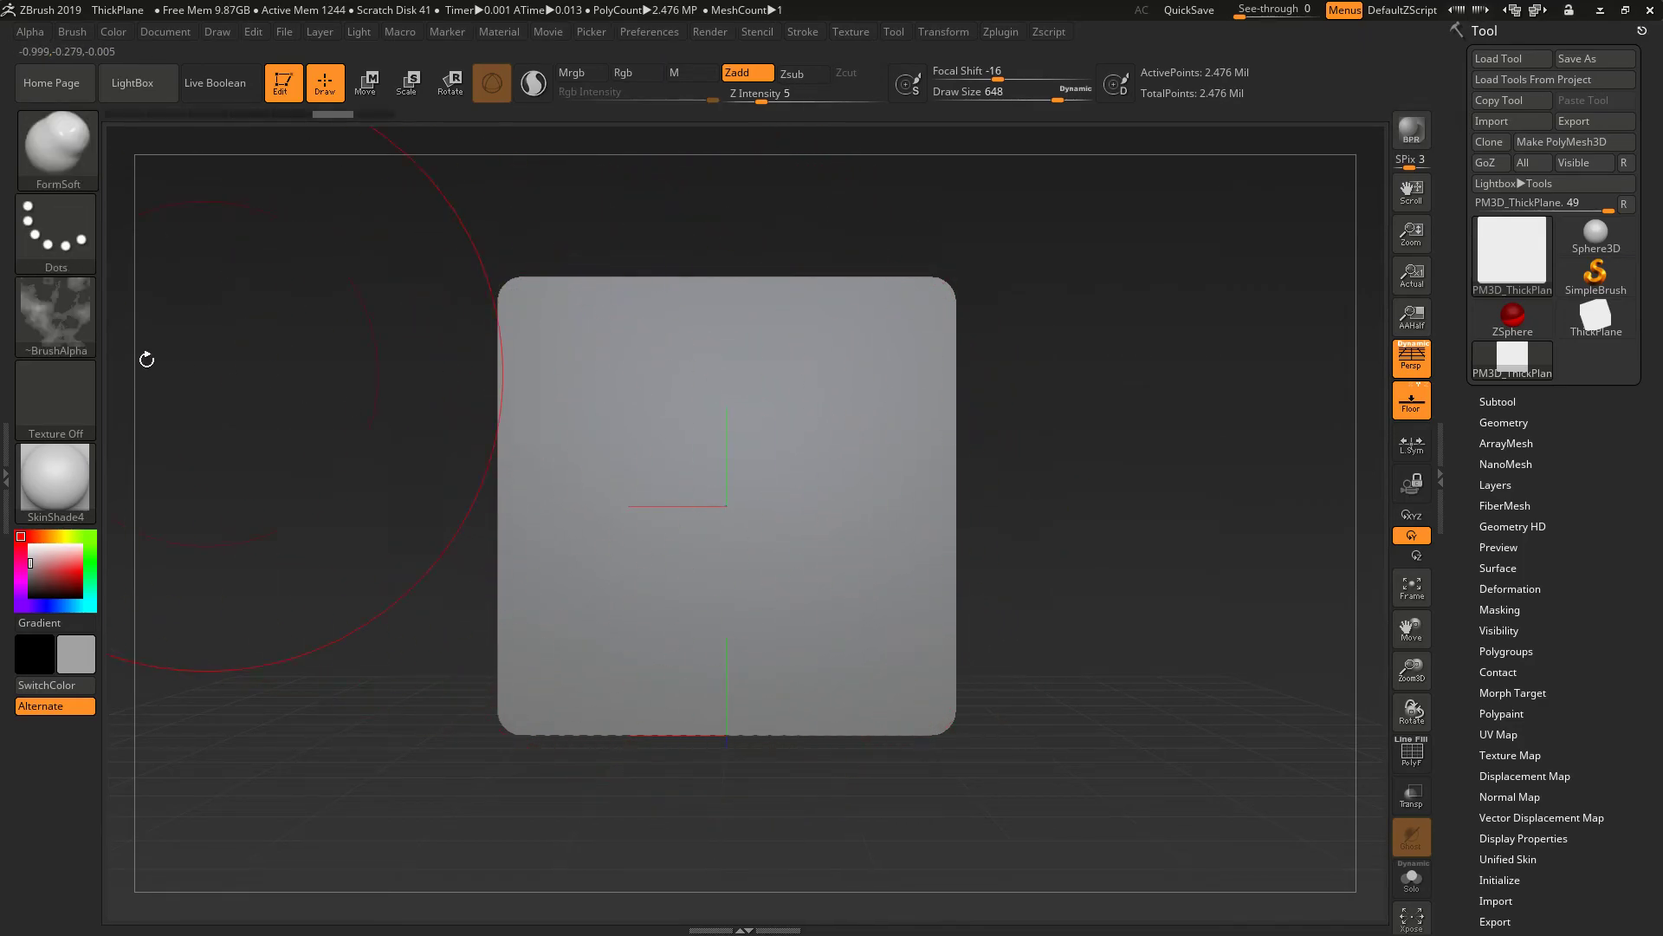
# Step: Switch the brush to the DragDot stroke and try stamping the alpha on the plane at Z intensity 22
pyautogui.click(55, 230)
pyautogui.click(577, 247)
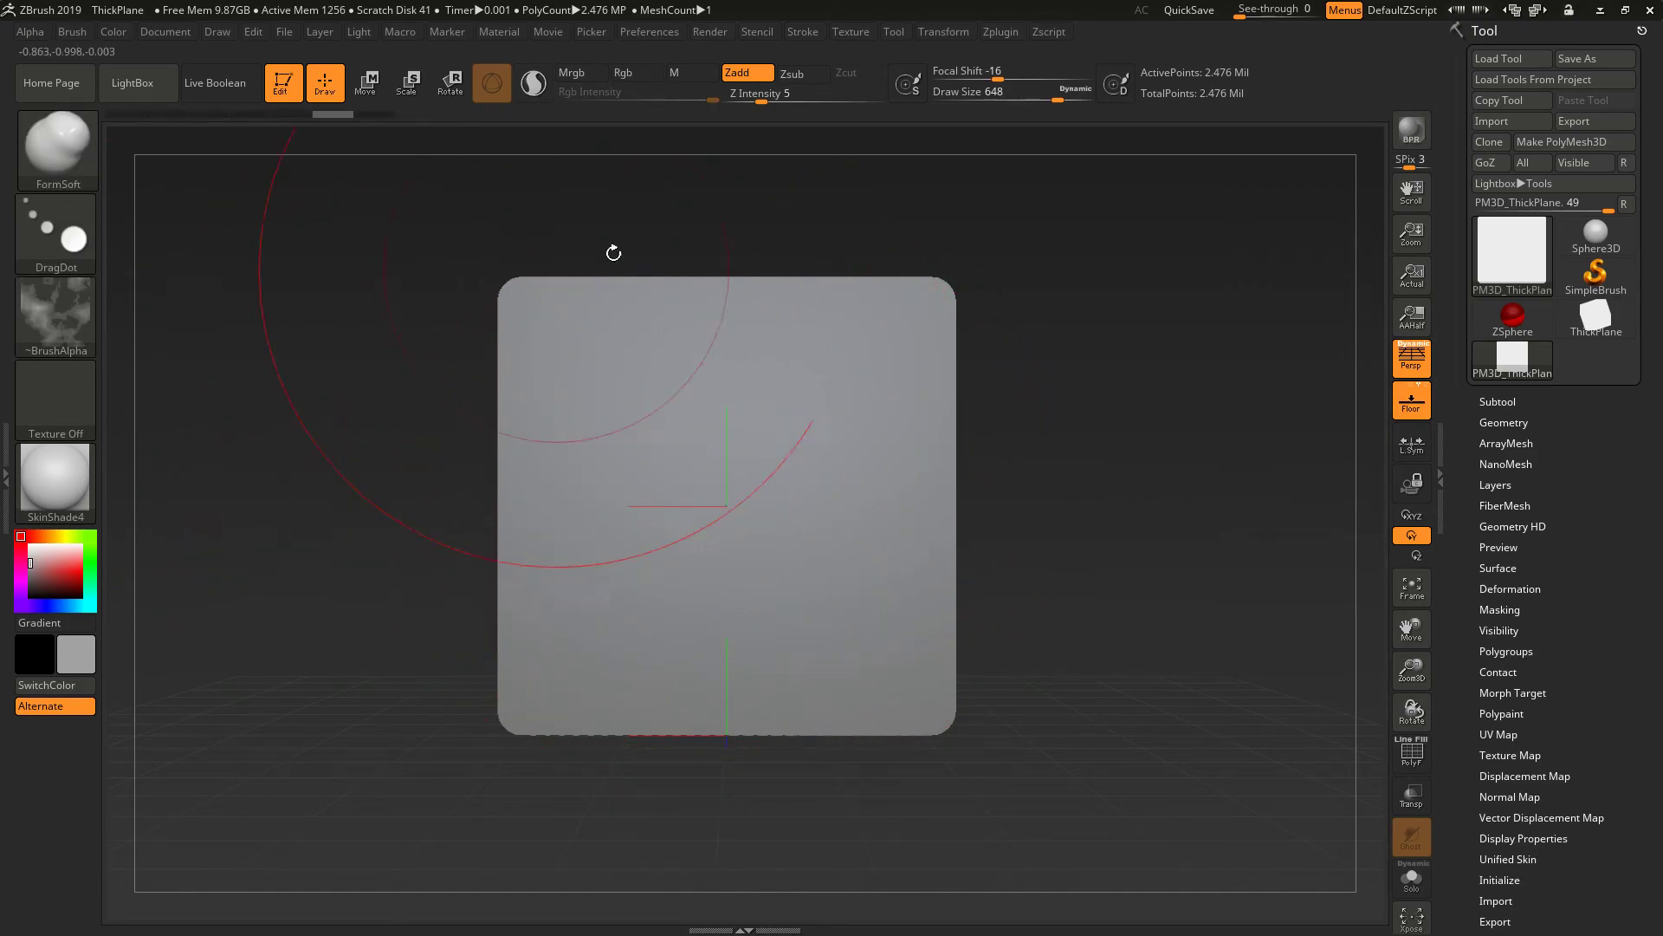
pyautogui.moveTo(771, 97); pyautogui.dragTo(798, 101)
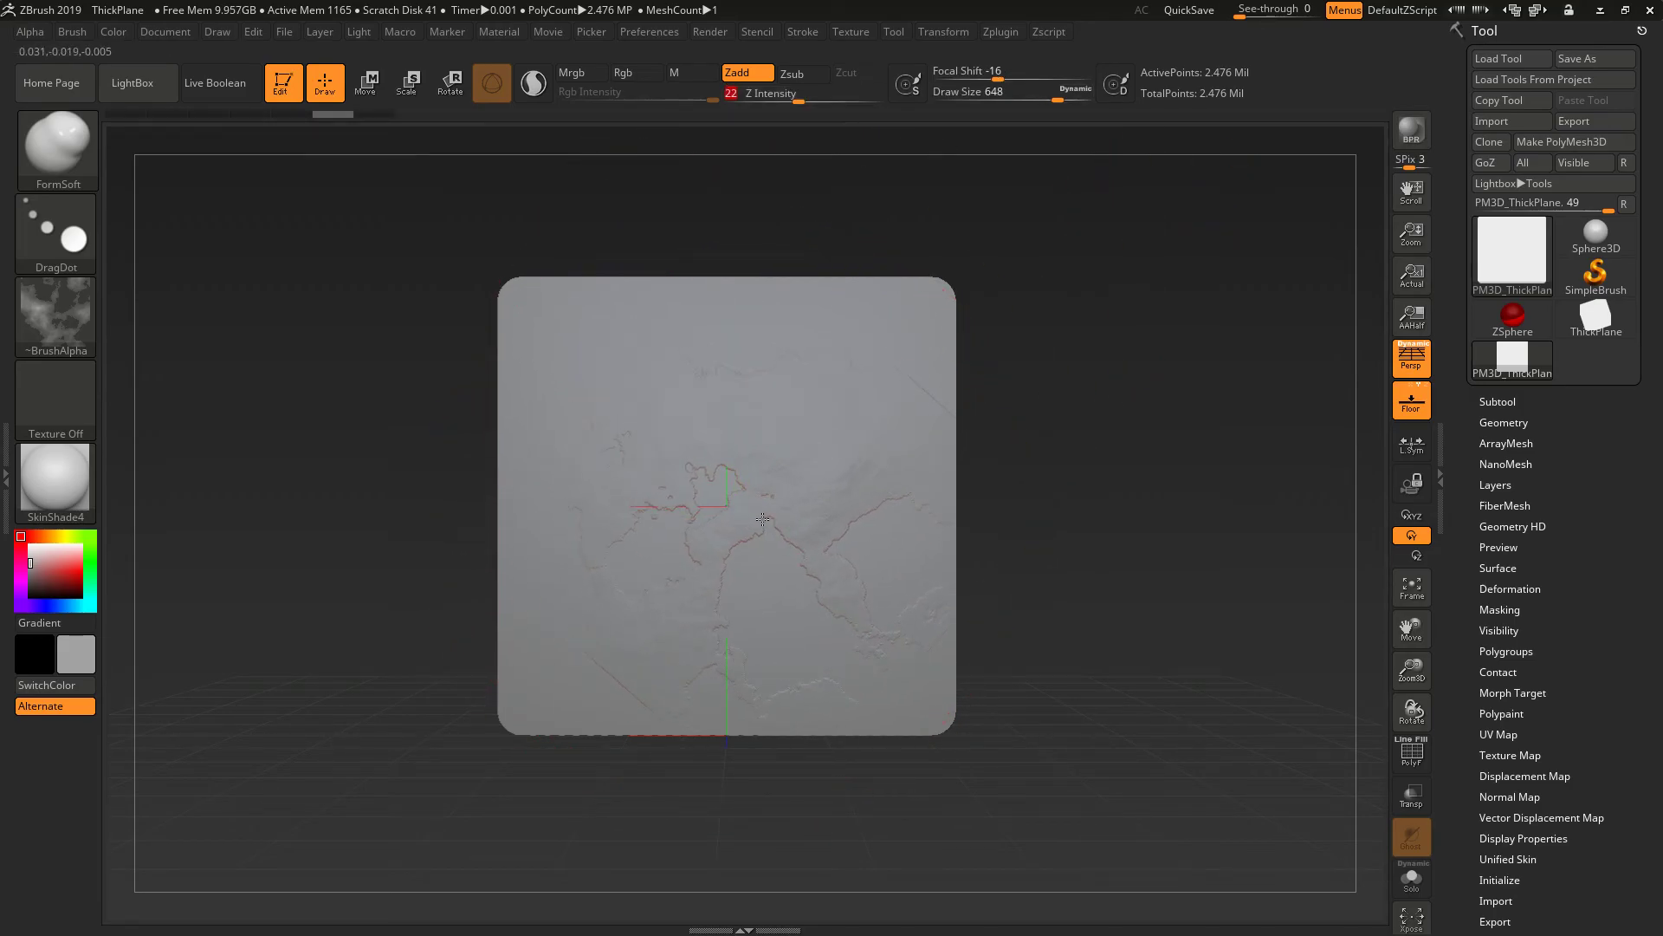
pyautogui.moveTo(1125, 434)
pyautogui.mouseDown()
pyautogui.moveTo(1170, 375)
pyautogui.moveTo(1077, 323)
pyautogui.mouseUp()
# Step: Set the focal shift to -62 and Z intensity to 58, and stamp the map alpha on the centre of the plane
pyautogui.click(998, 74)
pyautogui.moveTo(998, 75); pyautogui.dragTo(964, 75)
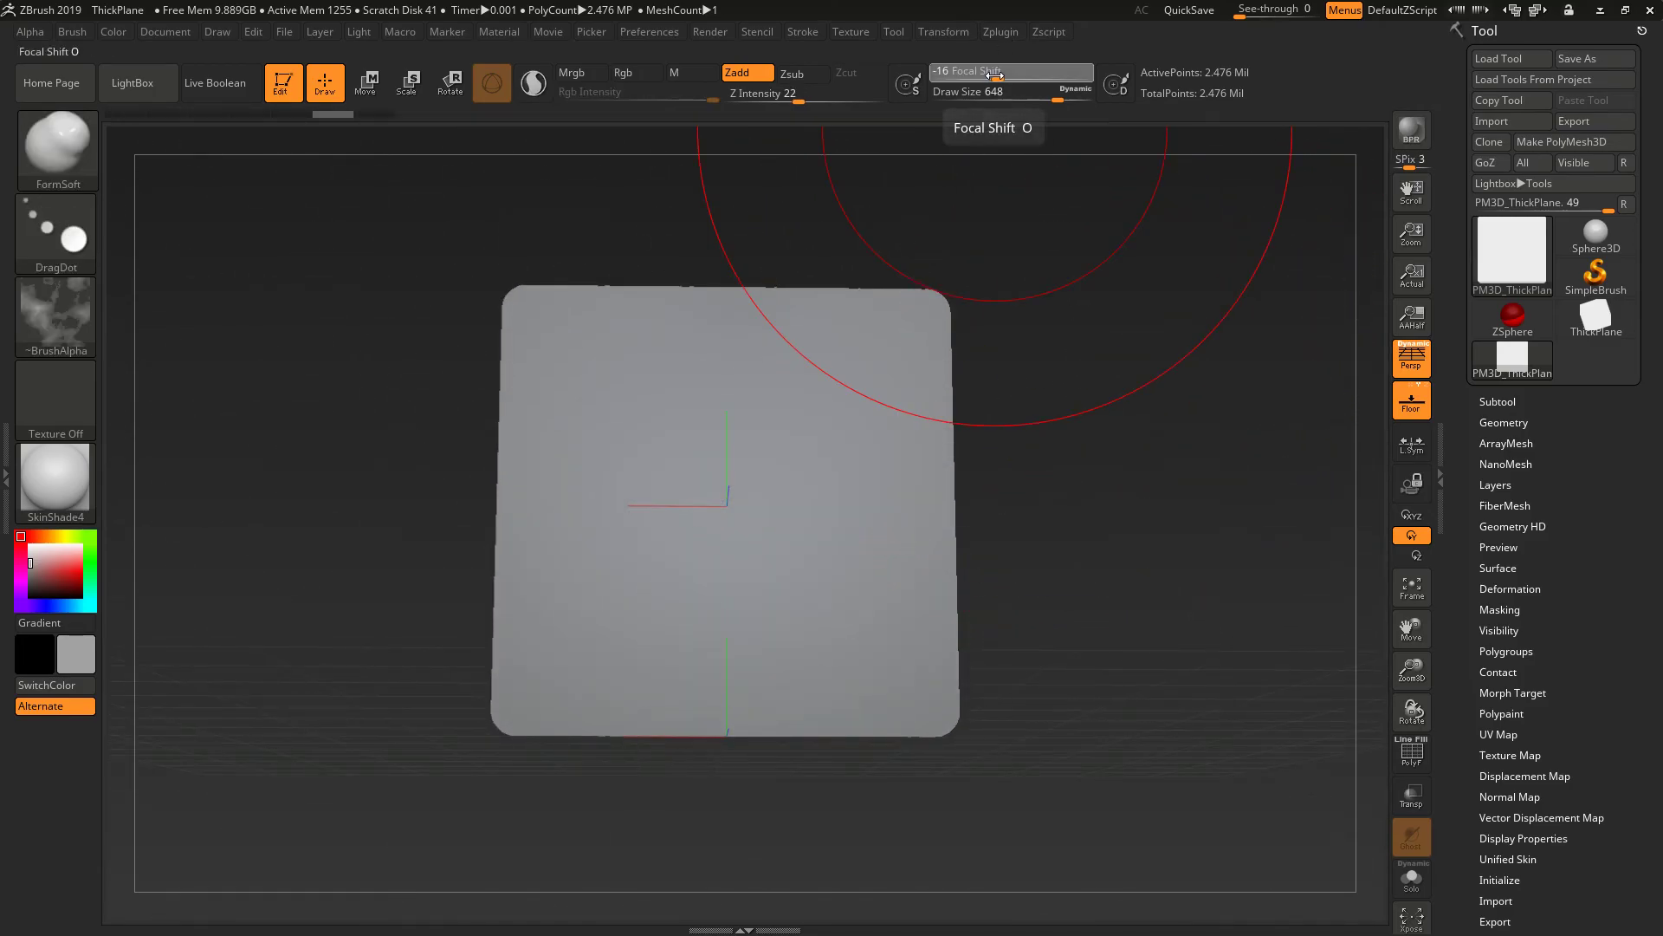
pyautogui.moveTo(799, 93); pyautogui.dragTo(845, 94)
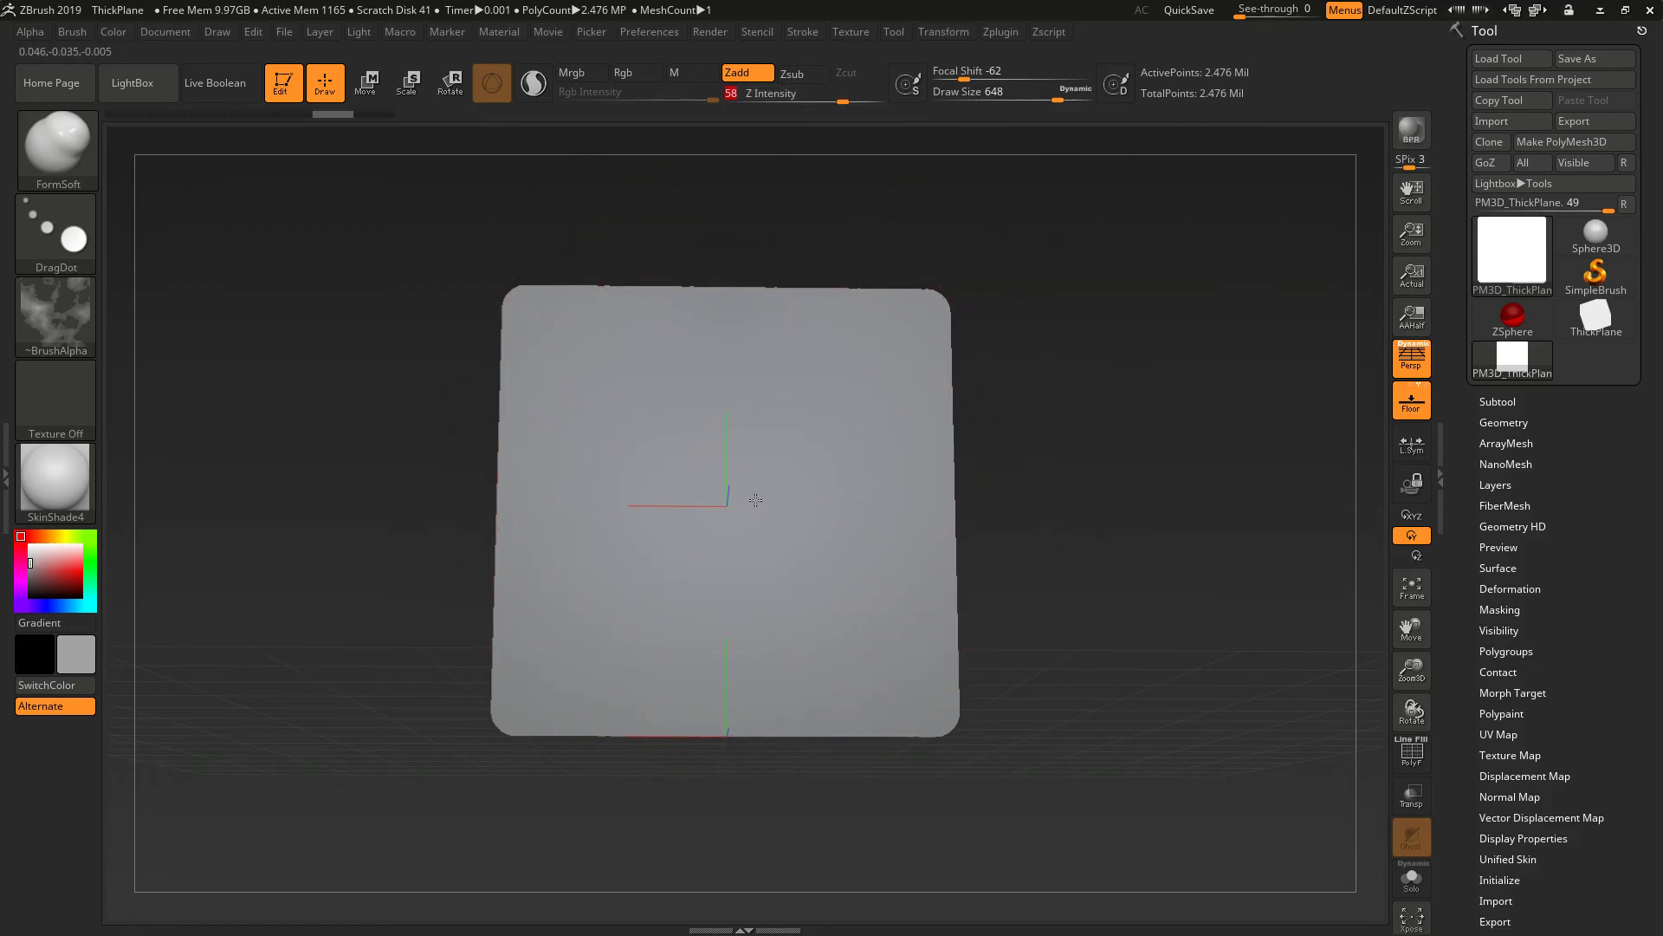
pyautogui.moveTo(756, 500); pyautogui.dragTo(761, 494)
pyautogui.moveTo(1022, 420); pyautogui.dragTo(1203, 439)
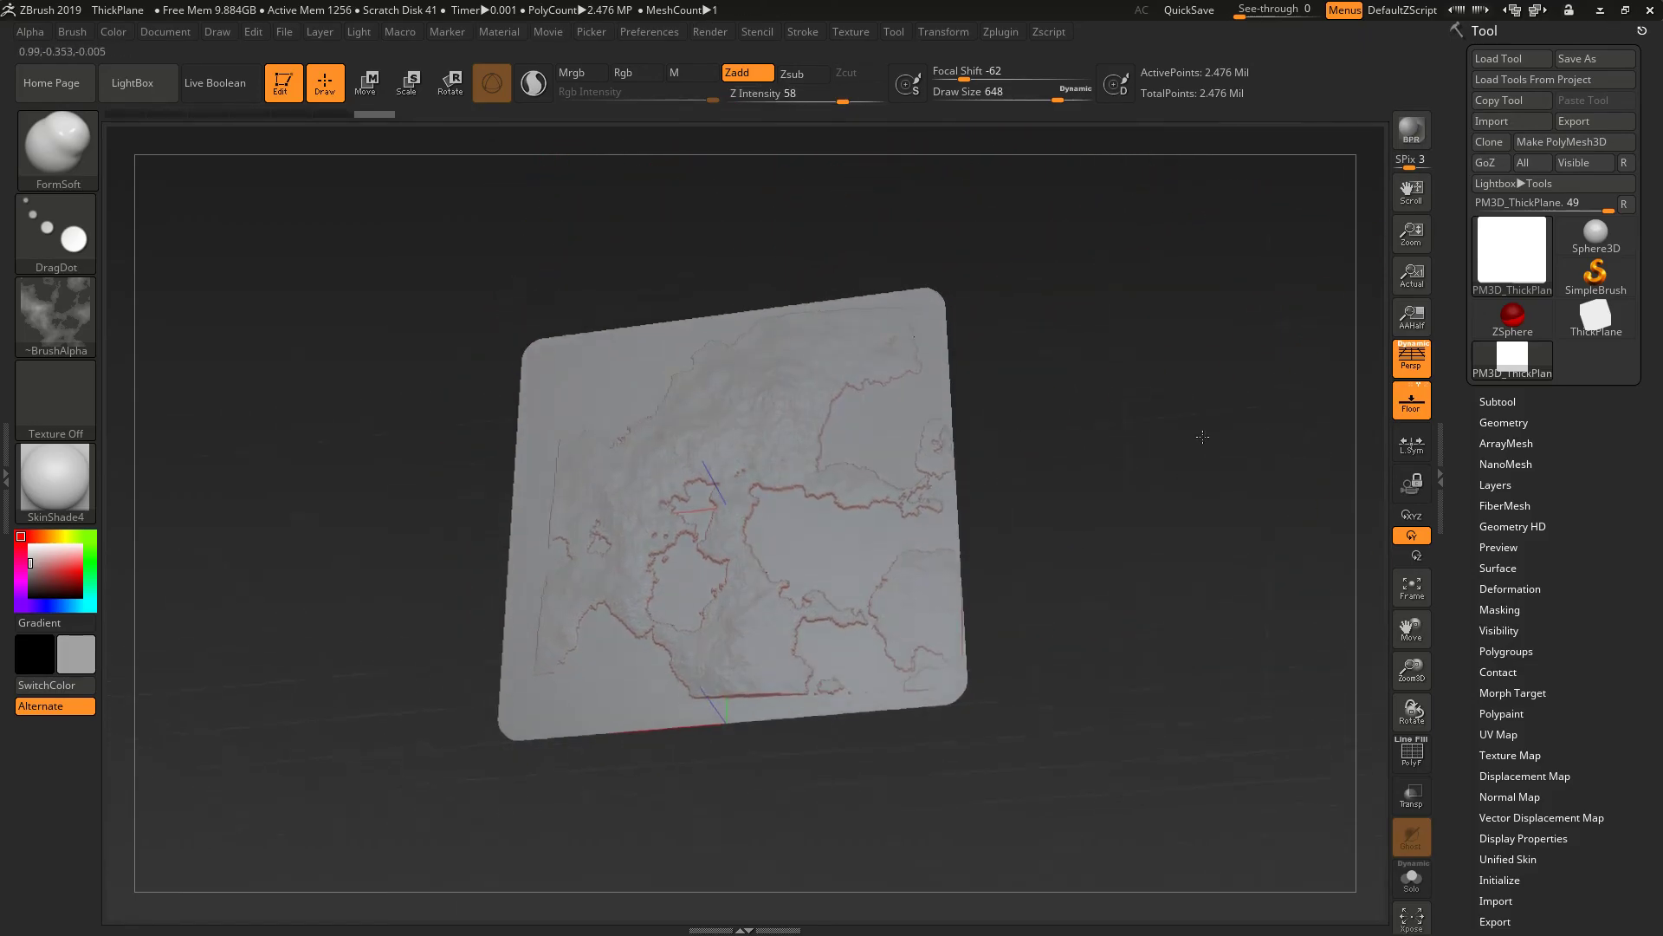
pyautogui.moveTo(1072, 411); pyautogui.dragTo(1204, 544)
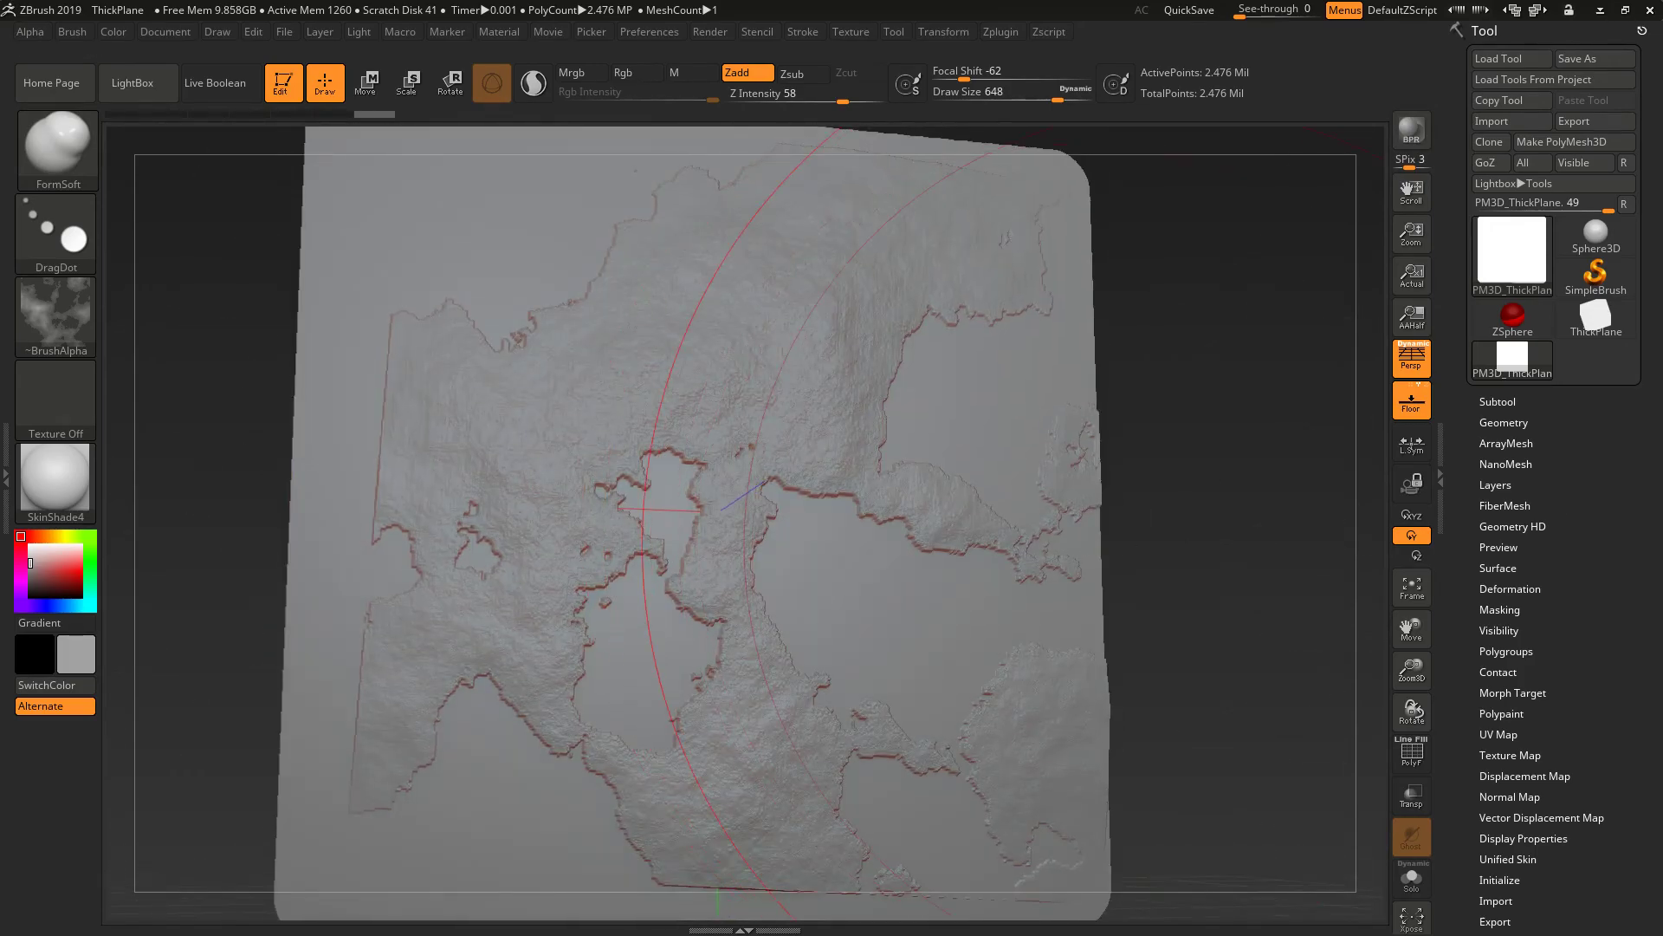